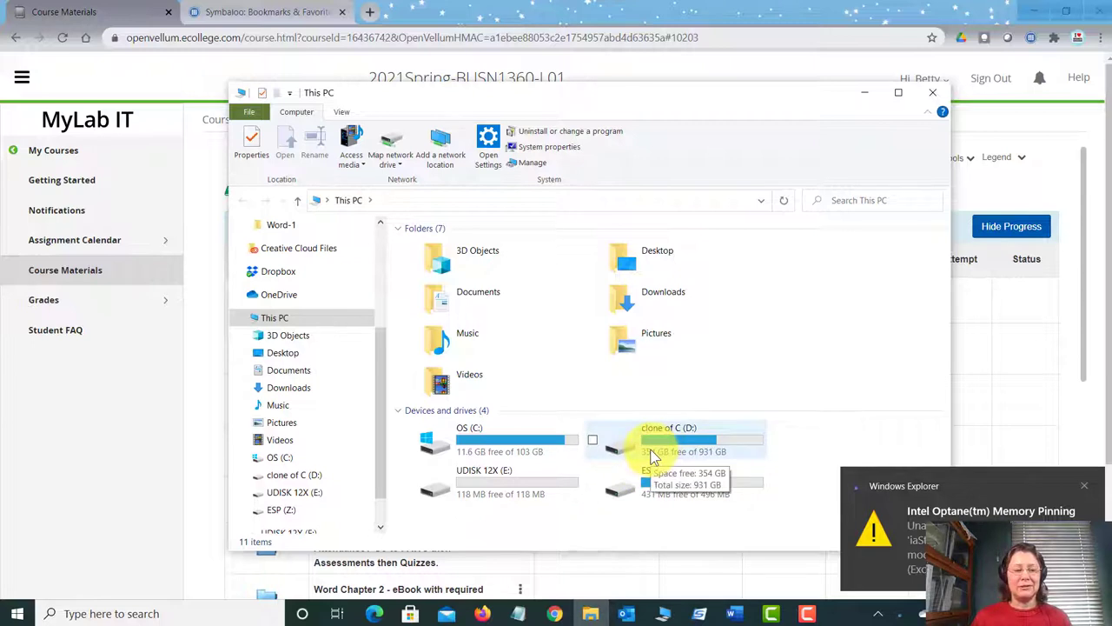
# Step: Open the Word-2 folder on UDISK 12X (E:), widen the Name column, and select the Instructions document
pyautogui.click(278, 493)
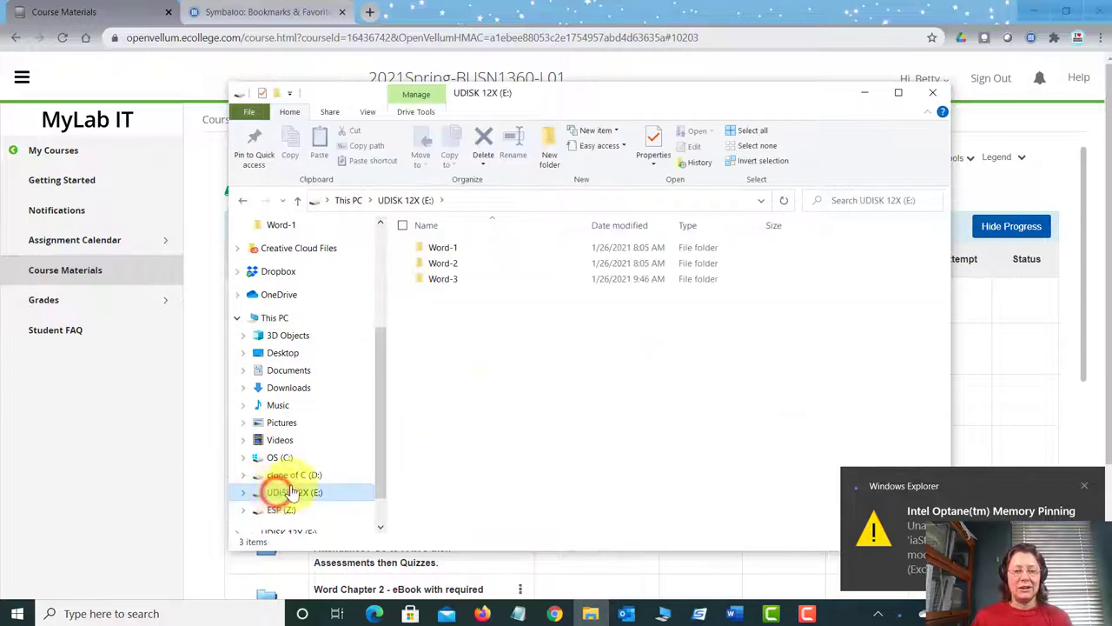
pyautogui.doubleClick(451, 270)
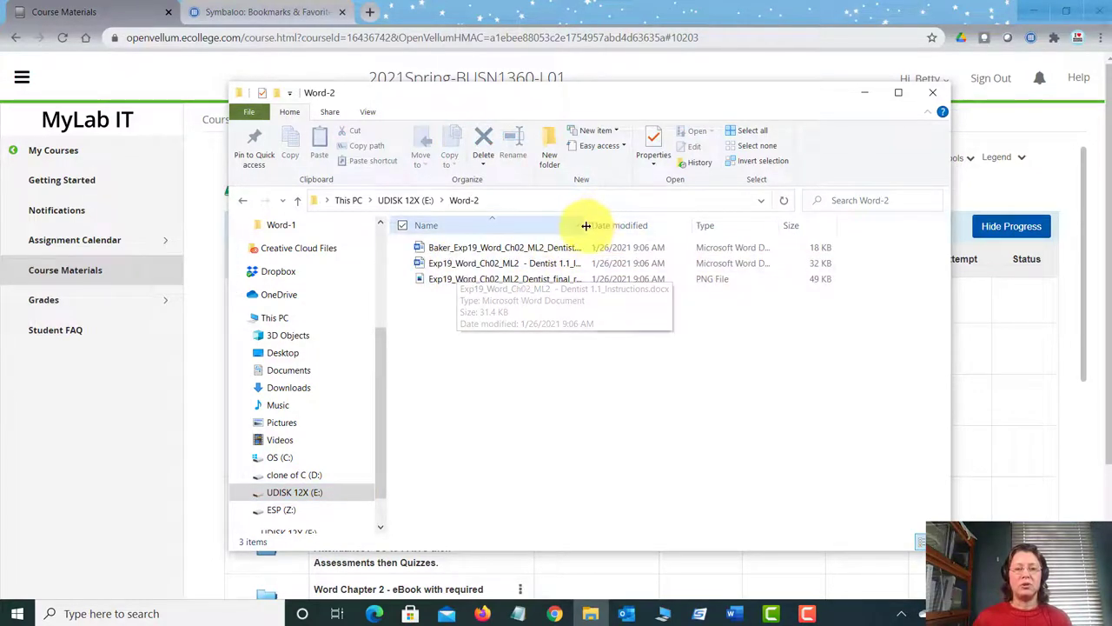
pyautogui.moveTo(588, 225); pyautogui.dragTo(695, 230)
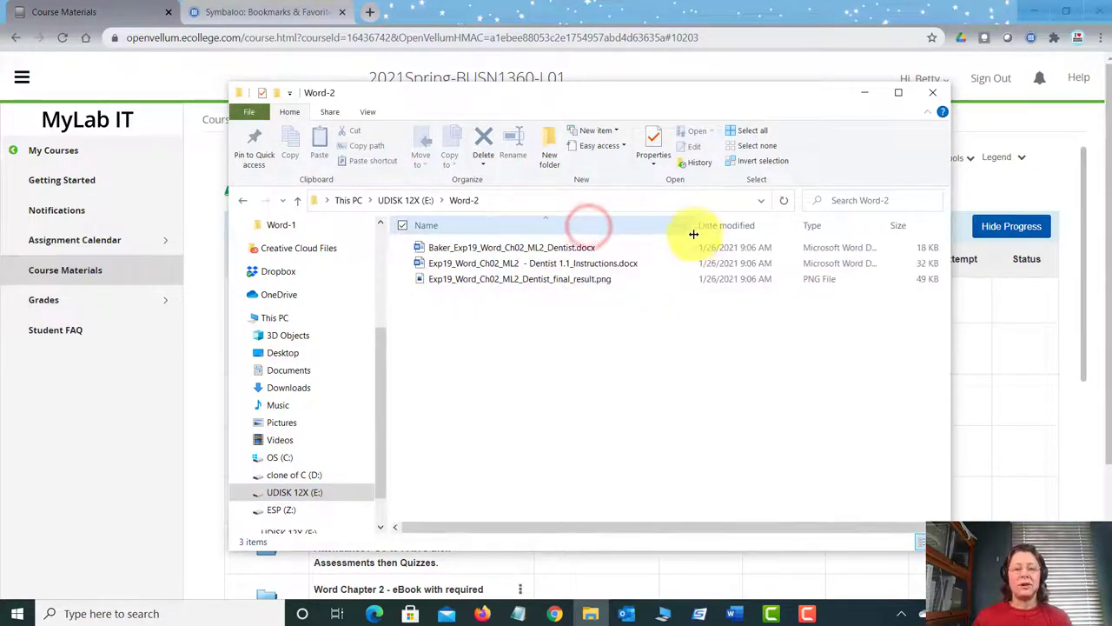
pyautogui.click(606, 261)
# Step: Open Dentist 1.1_Instructions in Word and read down to steps 15–19 and the 100-point total
pyautogui.doubleClick(612, 264)
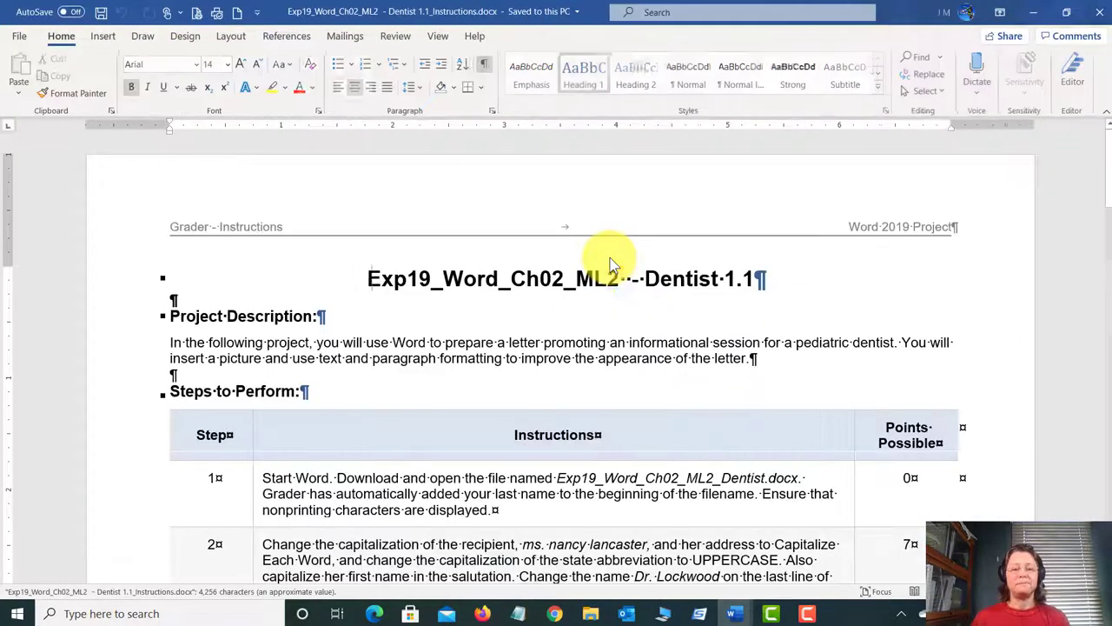
pyautogui.scroll(-3, 500, 375)
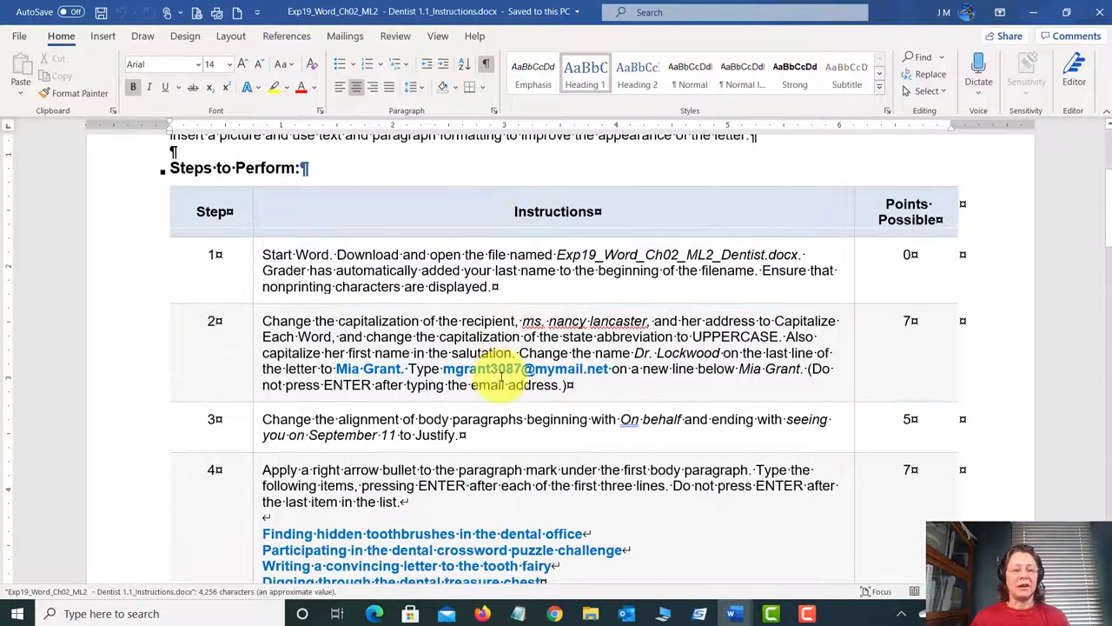
pyautogui.scroll(-12, 501, 374)
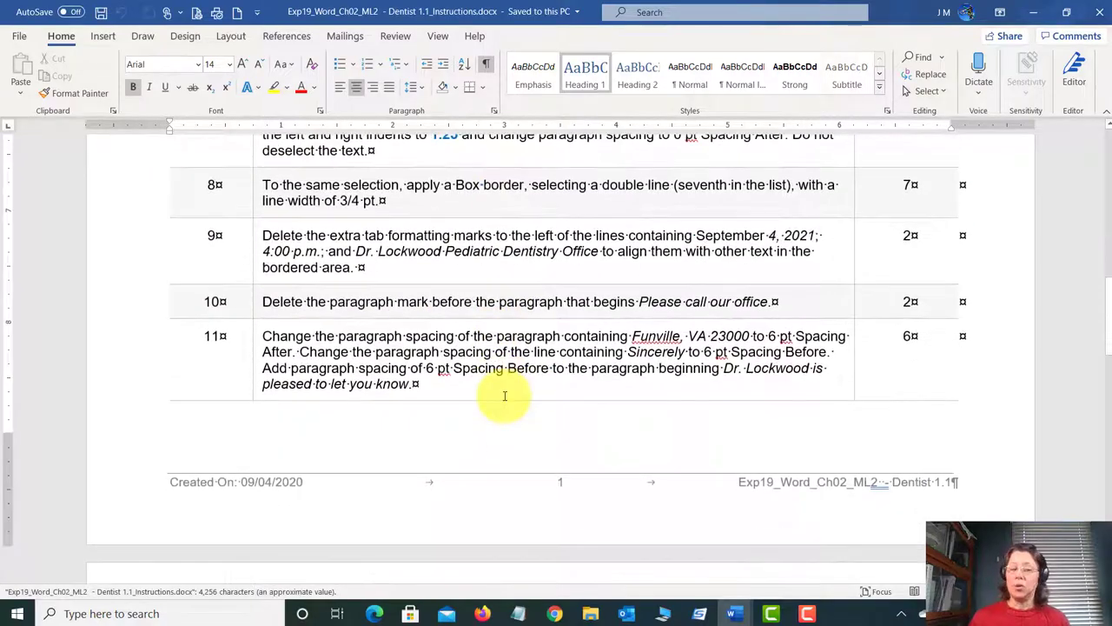
pyautogui.scroll(-9, 504, 396)
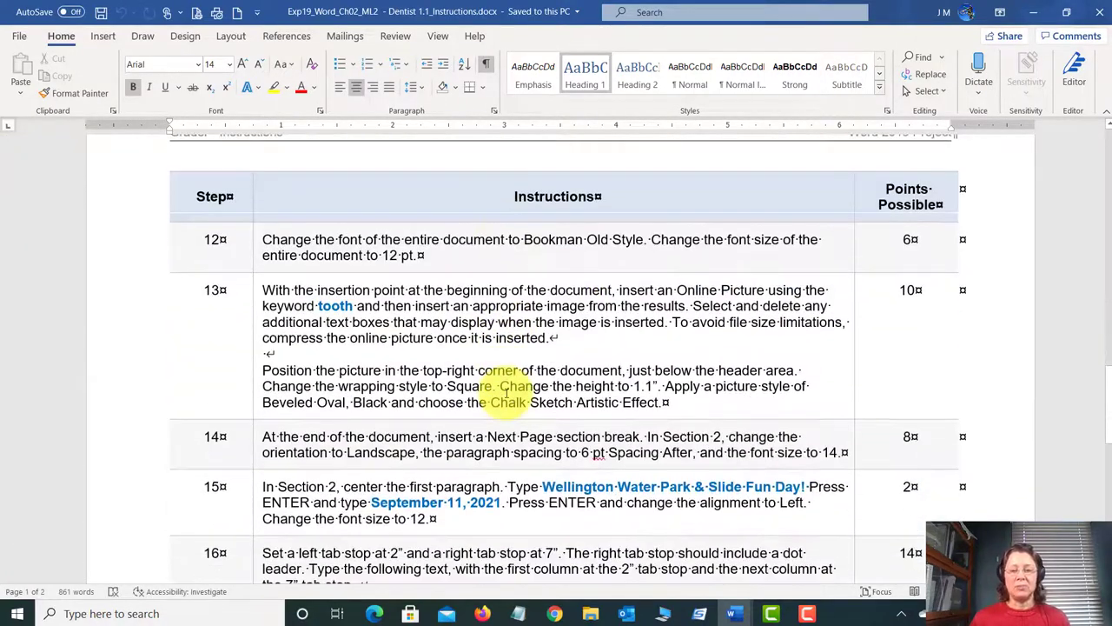
pyautogui.scroll(-6, 507, 393)
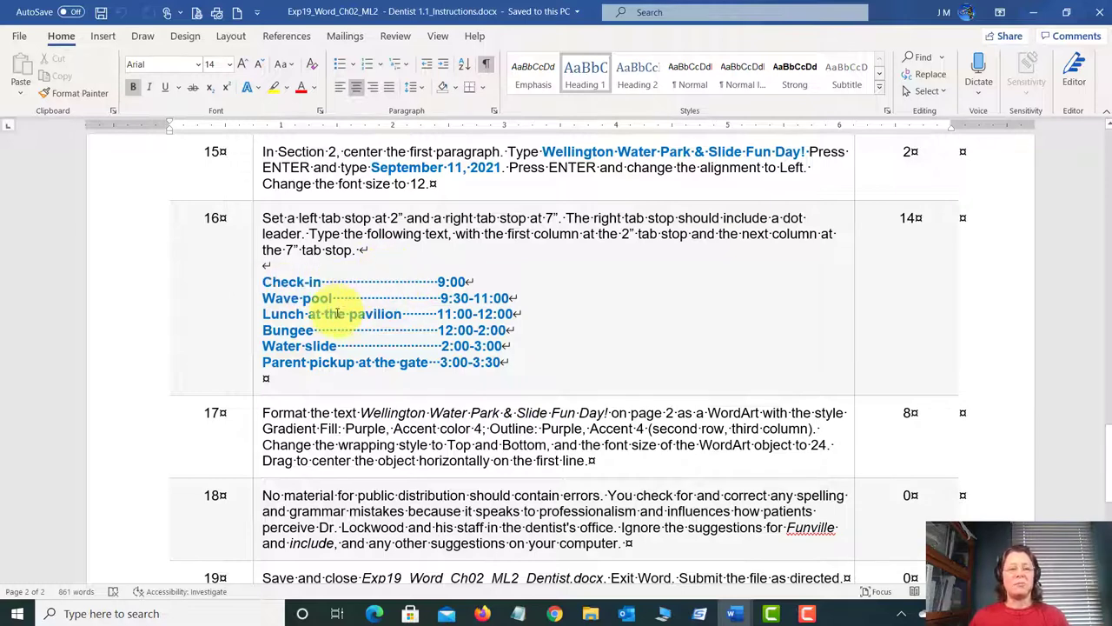
pyautogui.scroll(-5, 435, 395)
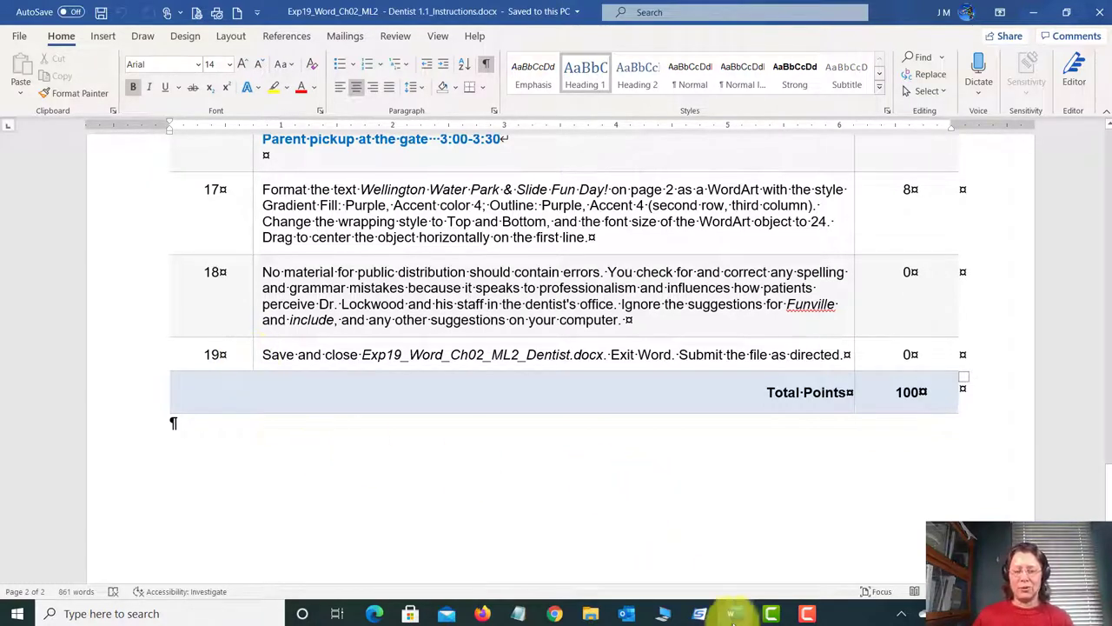
# Step: Open Exp19_Word_Ch02_ML2_Dentist.docx from the Word-2 folder
pyautogui.moveTo(731, 615)
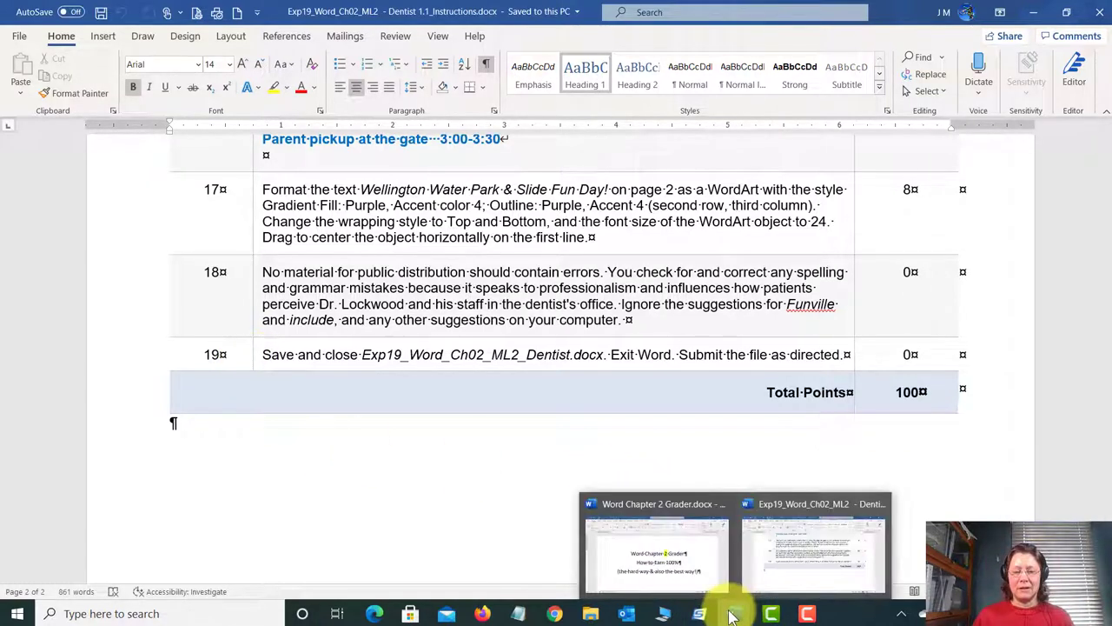
pyautogui.click(590, 613)
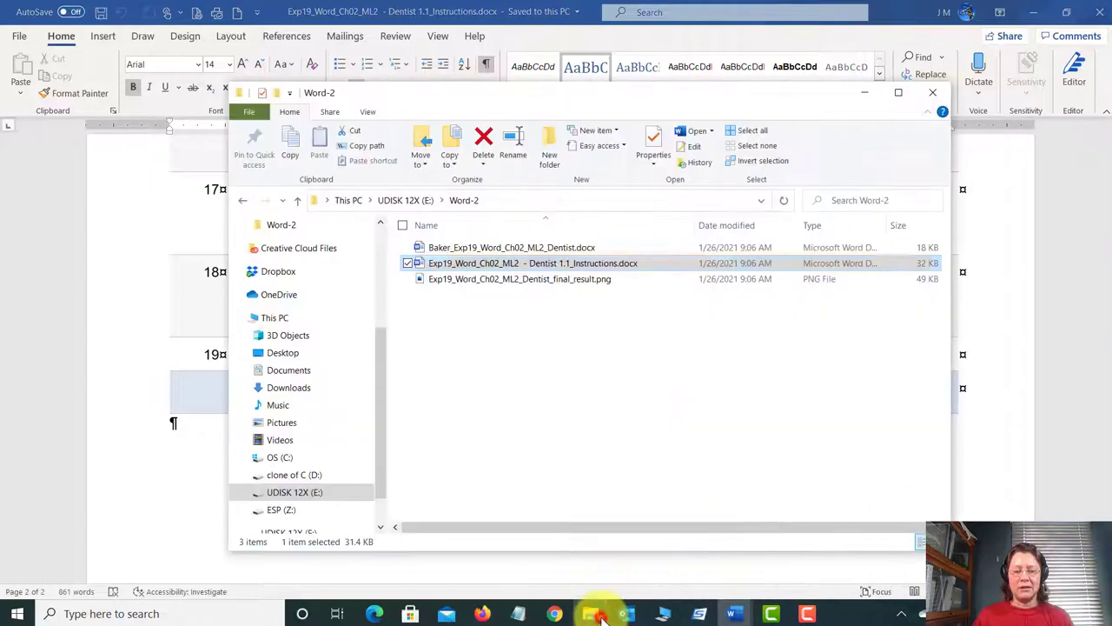
pyautogui.doubleClick(464, 247)
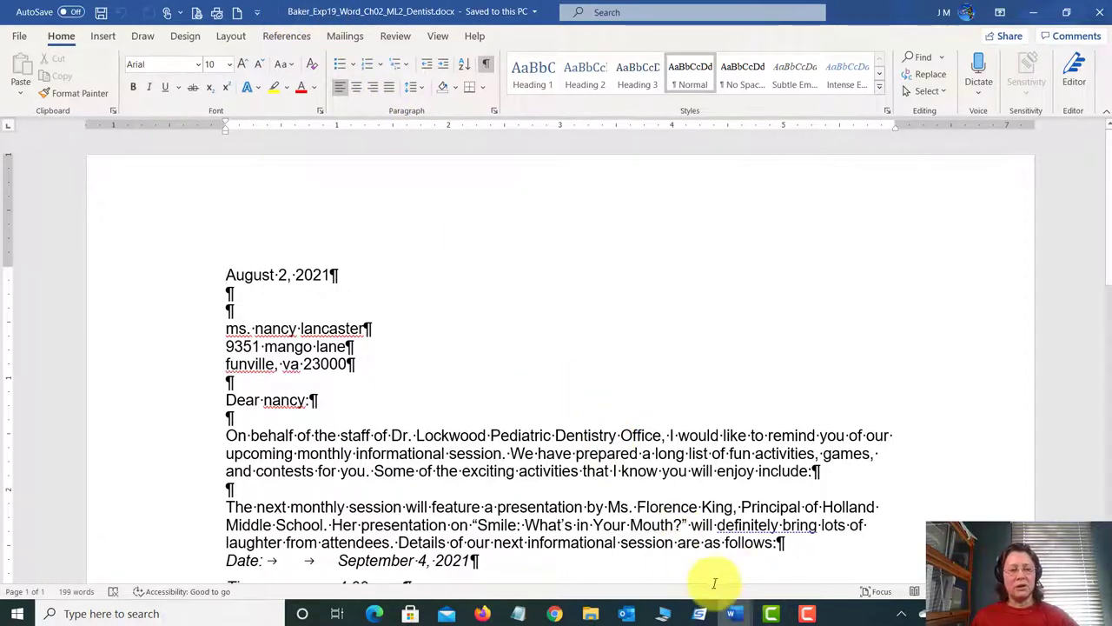
# Step: Return to the instructions document and view steps 1–5 of the Steps to Perform table
pyautogui.moveTo(741, 613)
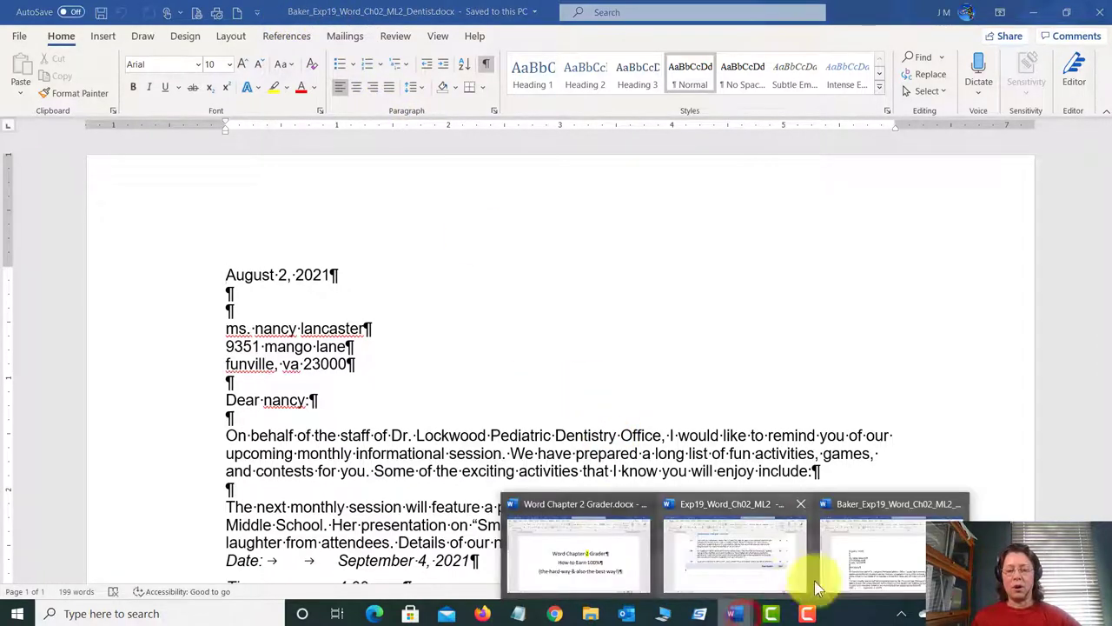
pyautogui.click(745, 563)
pyautogui.scroll(20, 486, 261)
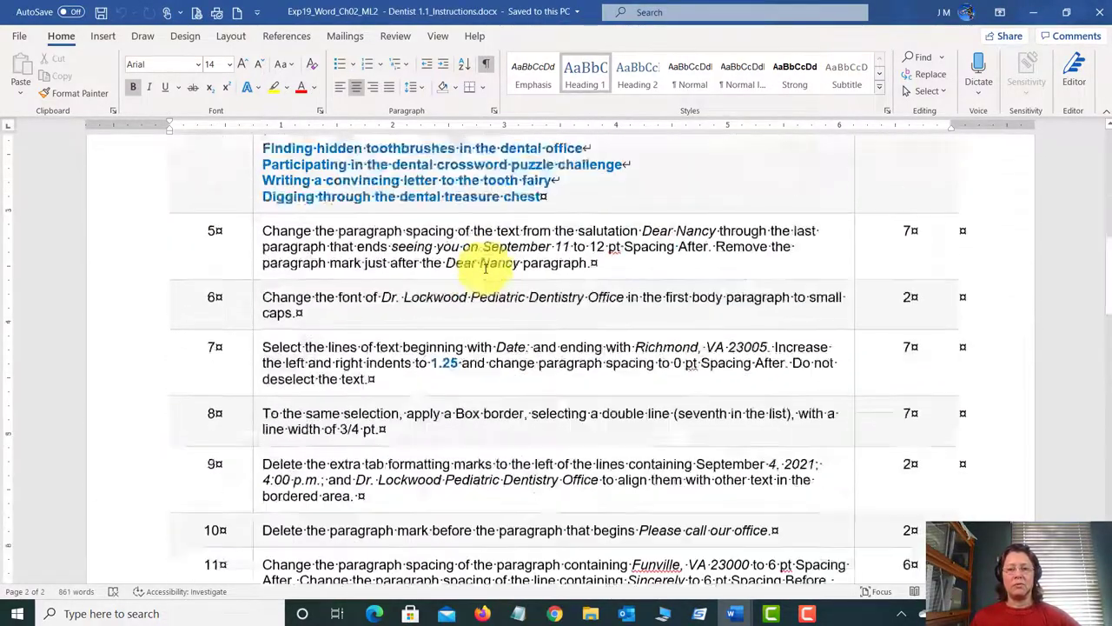
pyautogui.scroll(-3, 489, 277)
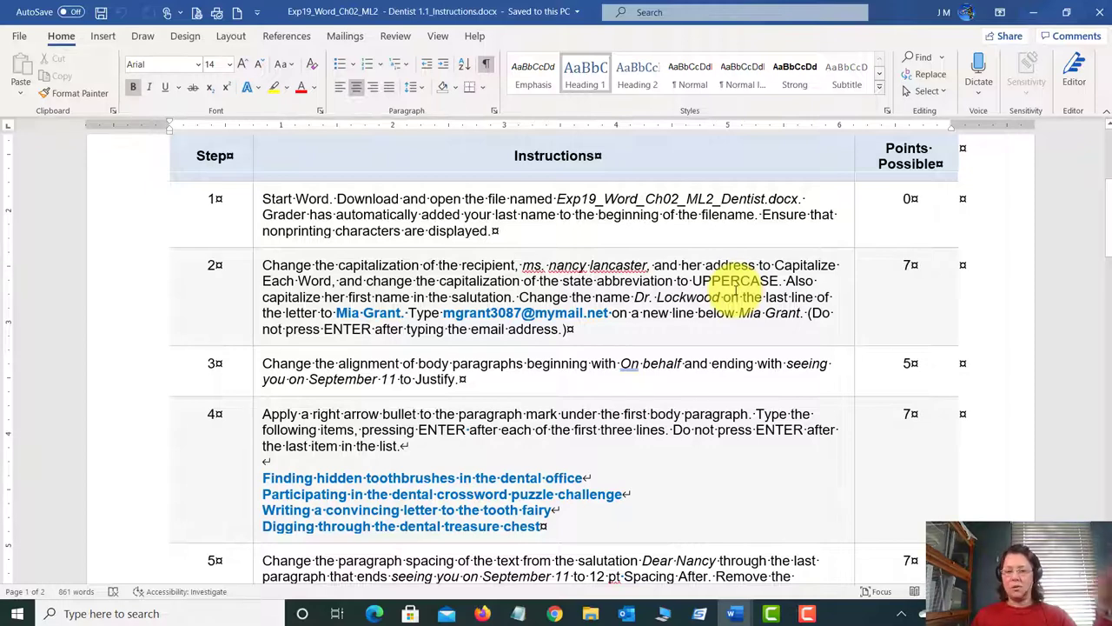
# Step: In the Dentist letter, capitalize the recipient's title, first name and surname
pyautogui.click(733, 614)
pyautogui.click(885, 543)
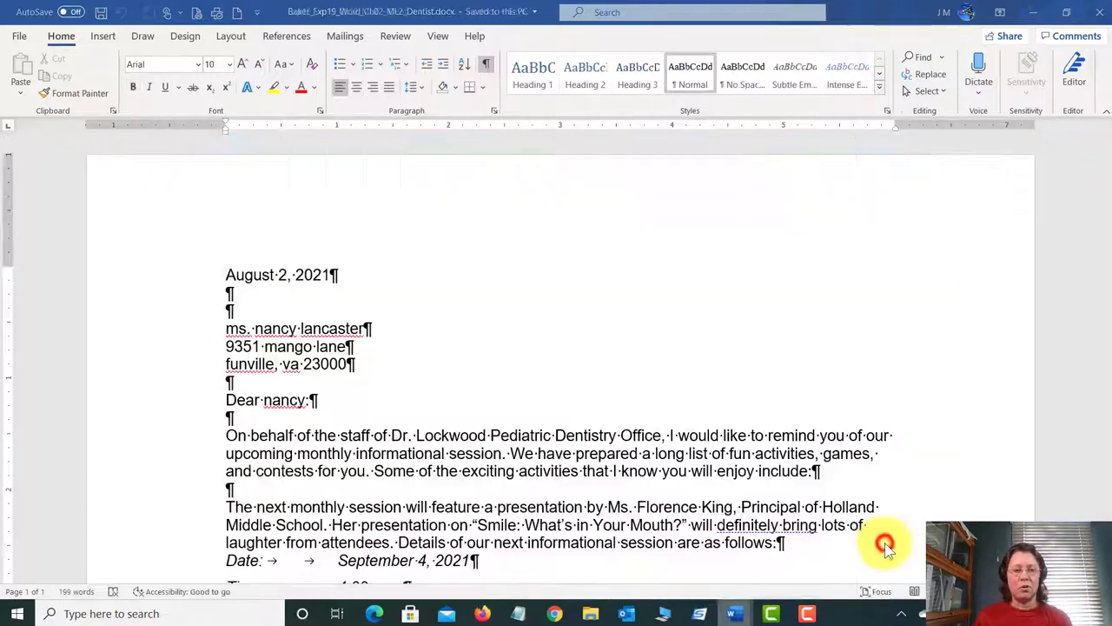
pyautogui.click(229, 327)
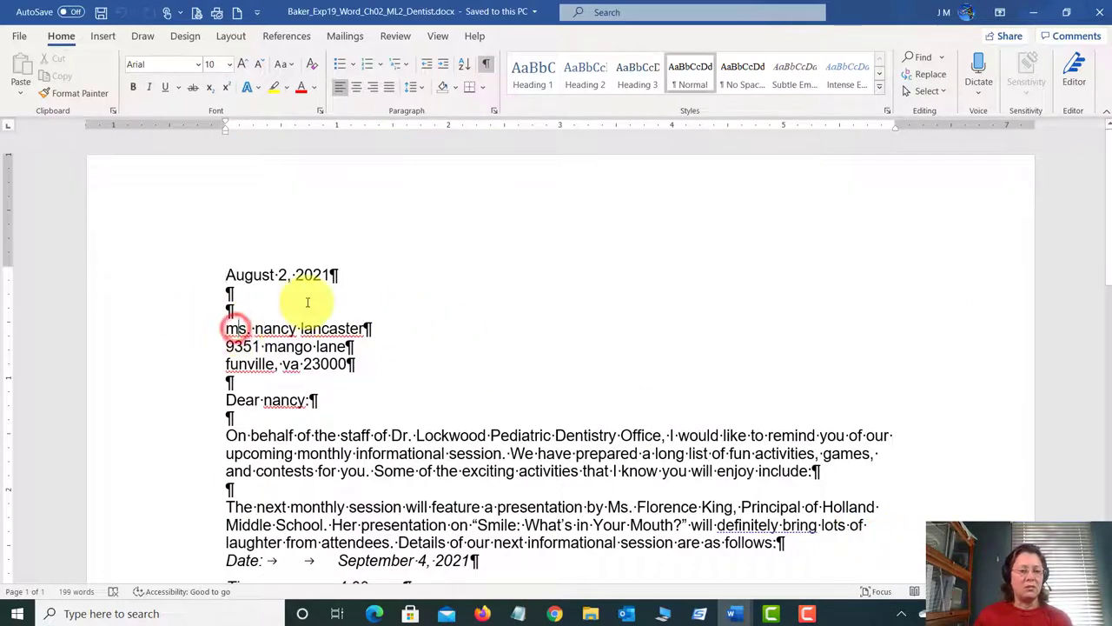
pyautogui.press('Delete')
pyautogui.write('M')
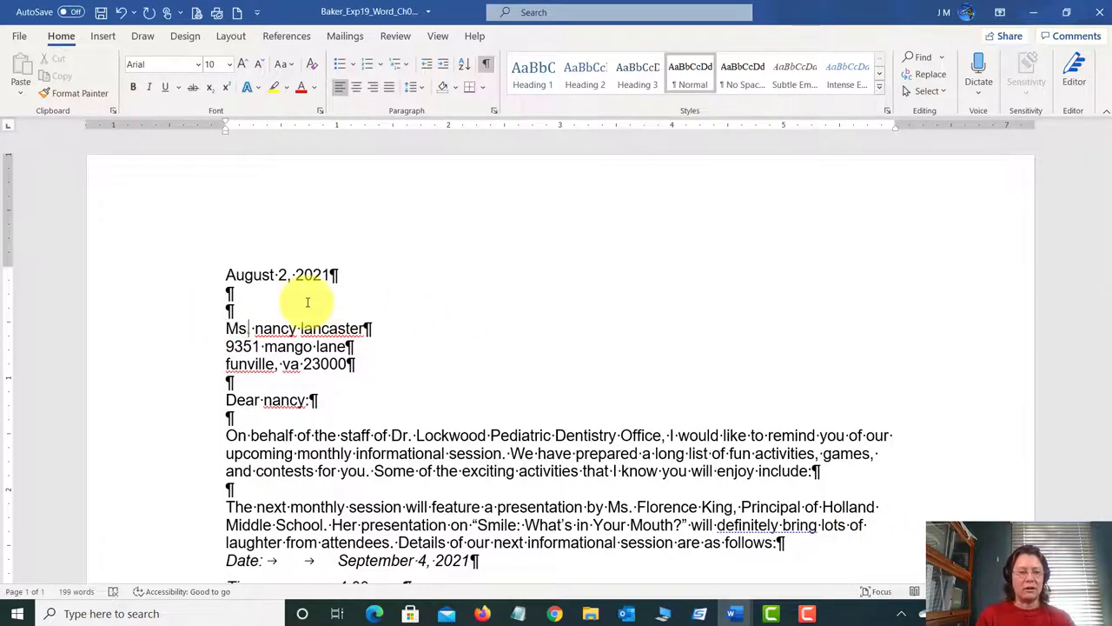
pyautogui.press('Delete')
pyautogui.write('N')
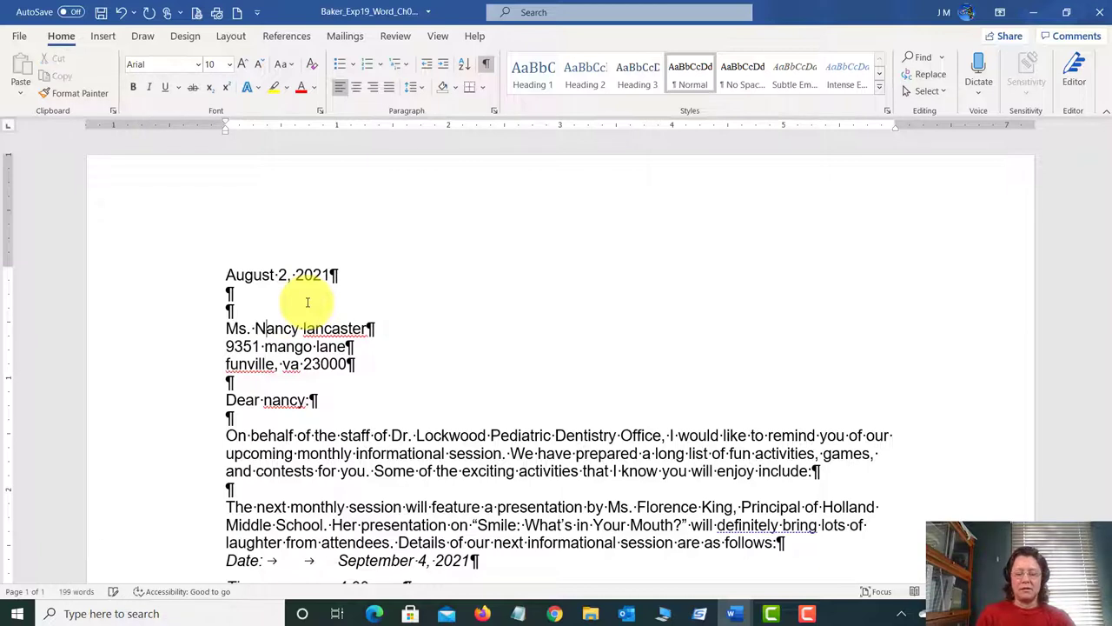
pyautogui.hotkey('shift', 'Right')
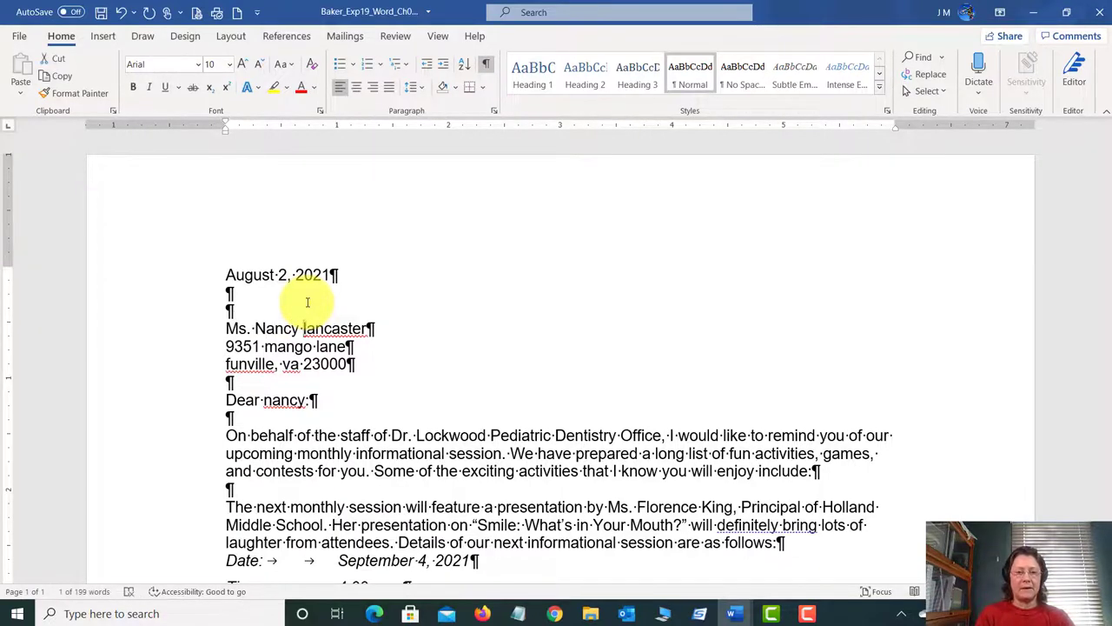
pyautogui.write('L')
# Step: Capitalize the street and city names and change the state abbreviation to VA
pyautogui.click(269, 347)
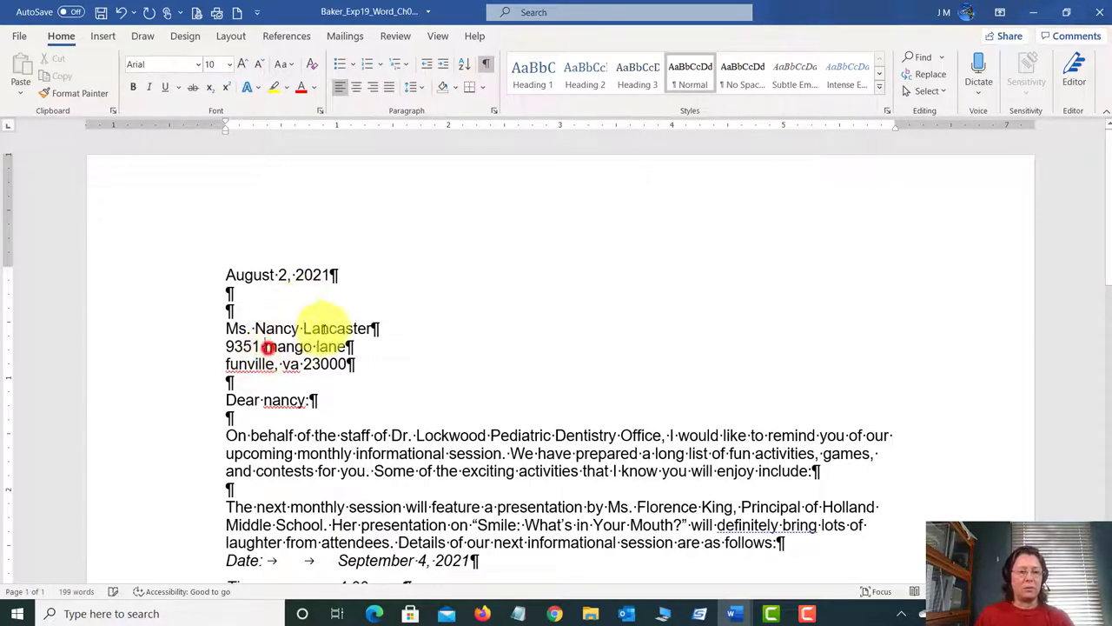
pyautogui.press('Delete')
pyautogui.write('M')
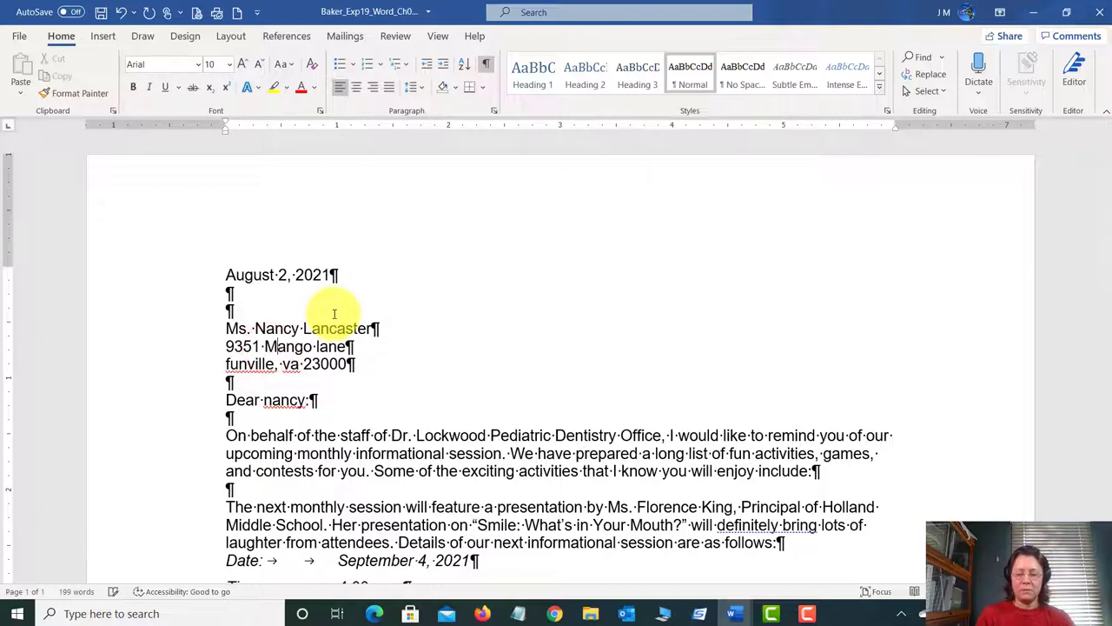
pyautogui.hotkey('shift', 'Right')
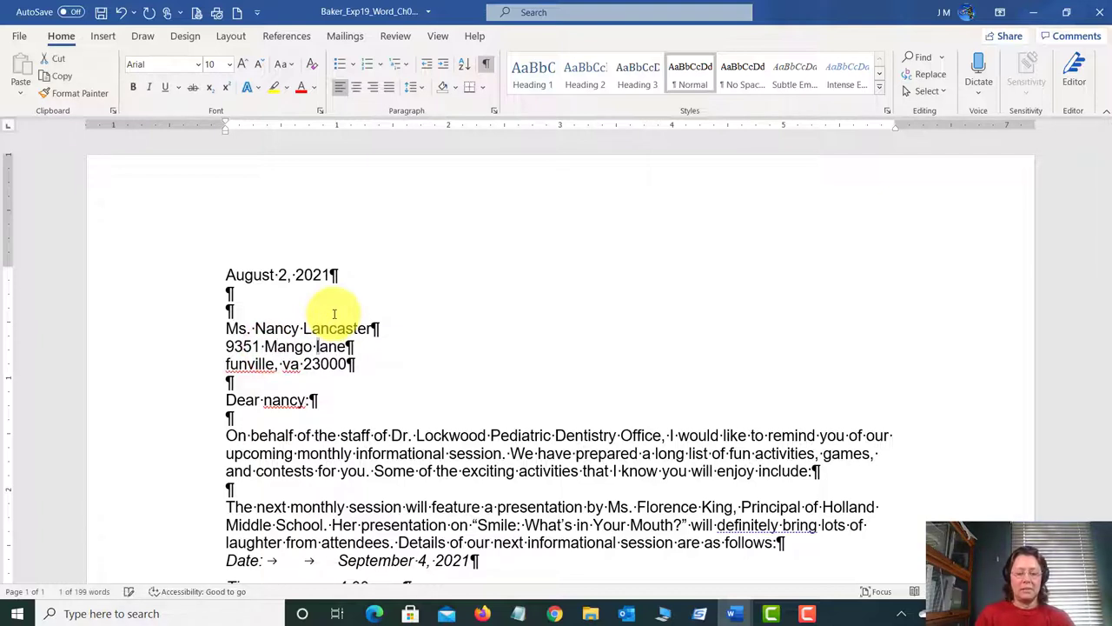
pyautogui.click(228, 364)
pyautogui.press('Delete')
pyautogui.write('F')
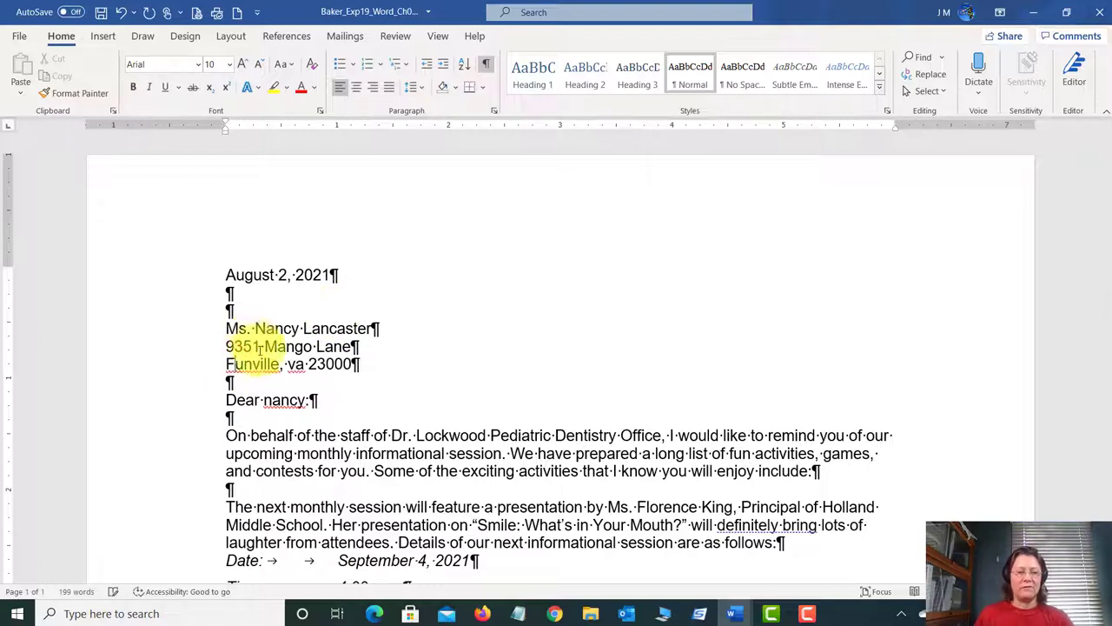
pyautogui.doubleClick(292, 364)
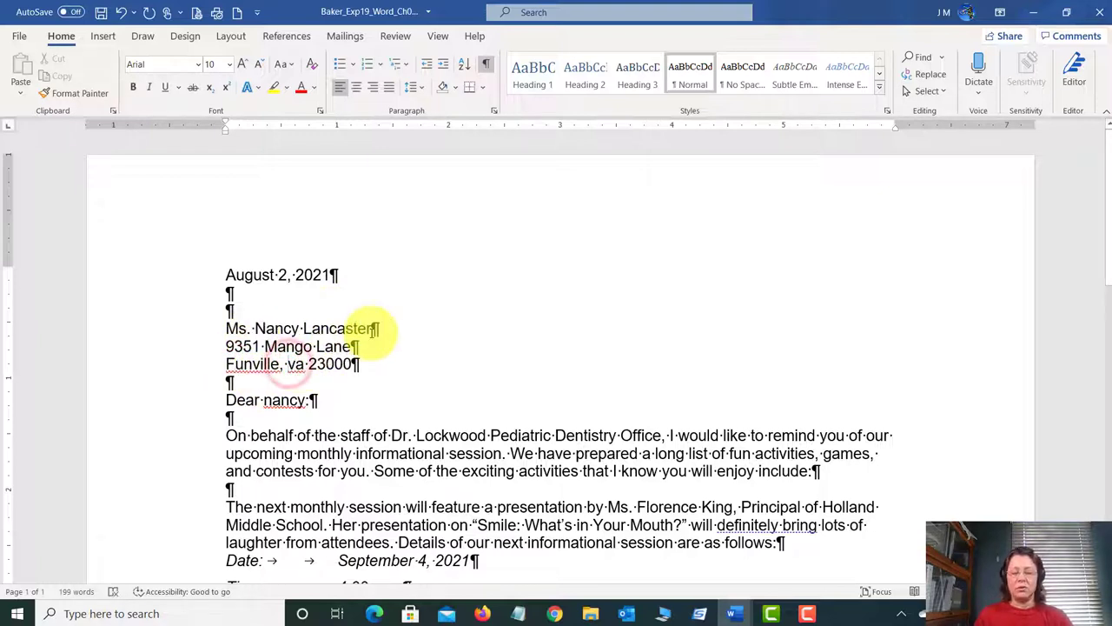
pyautogui.write('VA')
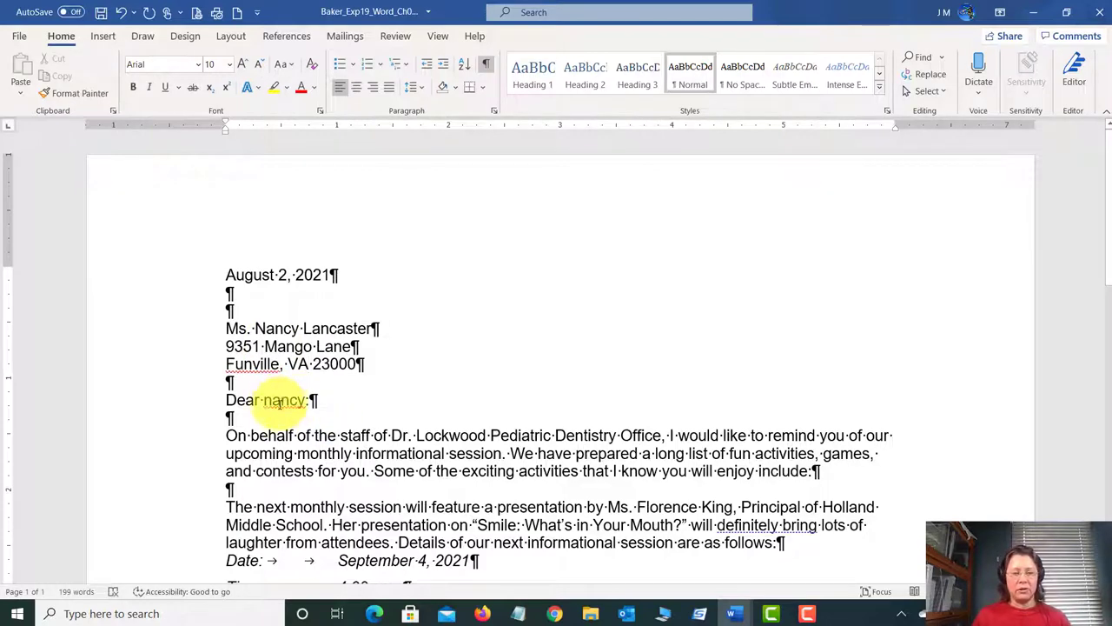
pyautogui.moveTo(737, 615)
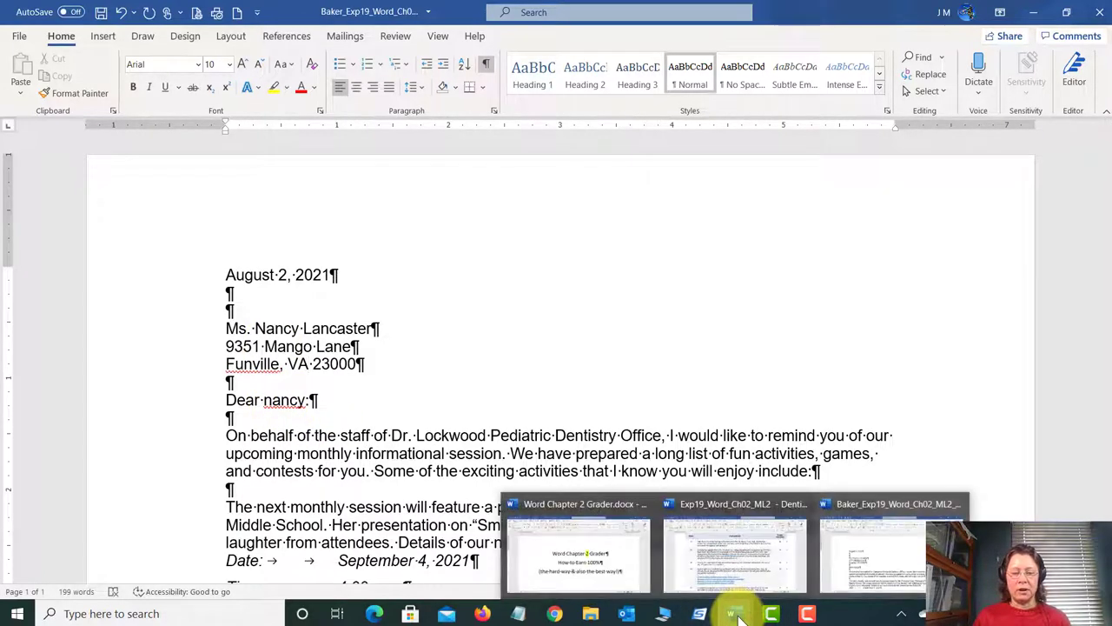
pyautogui.click(747, 573)
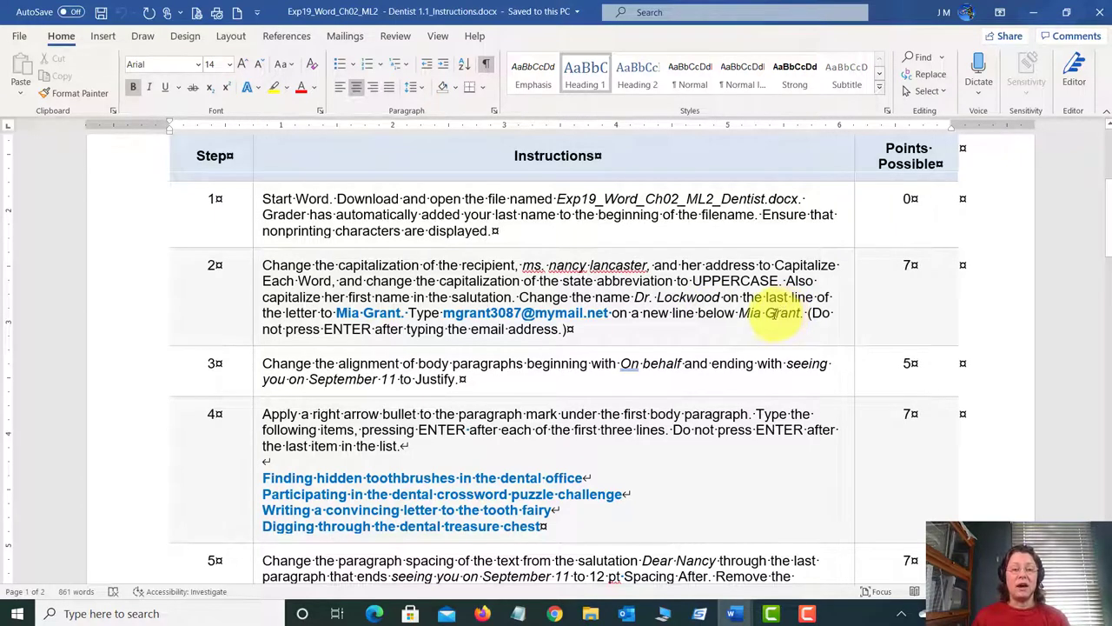
pyautogui.click(733, 614)
pyautogui.click(890, 547)
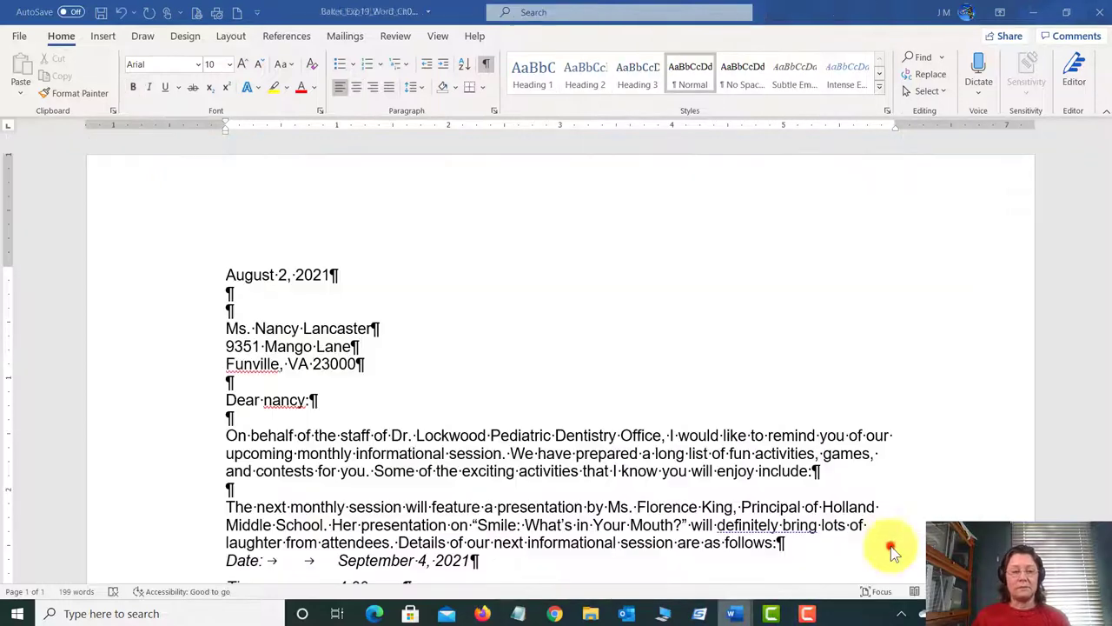
# Step: Capitalize the first letter of the first name in the salutation
pyautogui.click(271, 400)
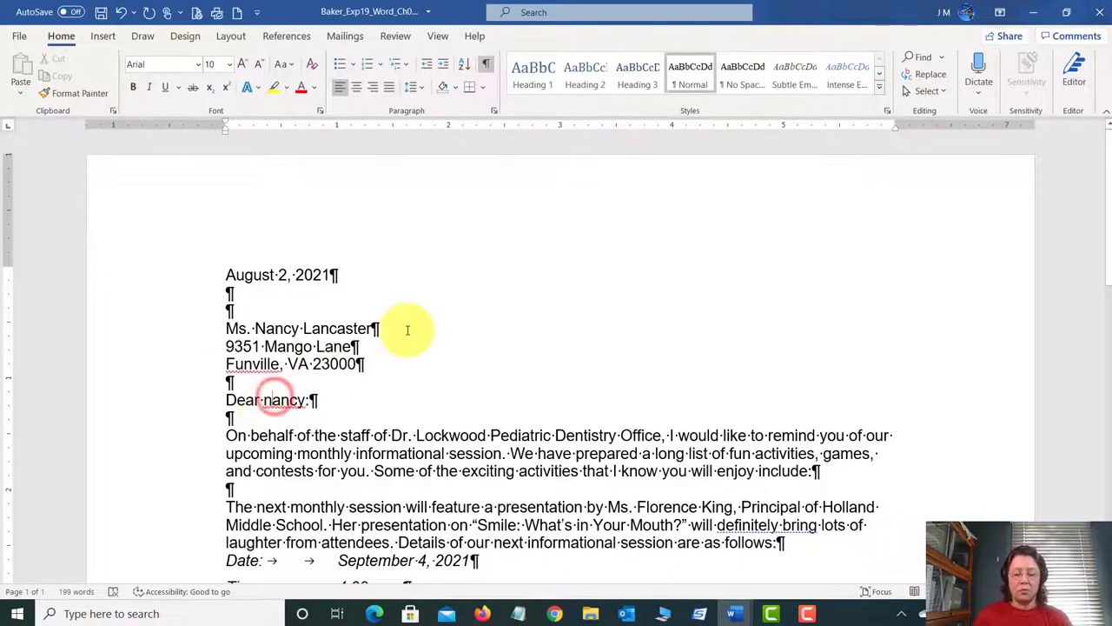
pyautogui.press('BackSpace')
pyautogui.write('N')
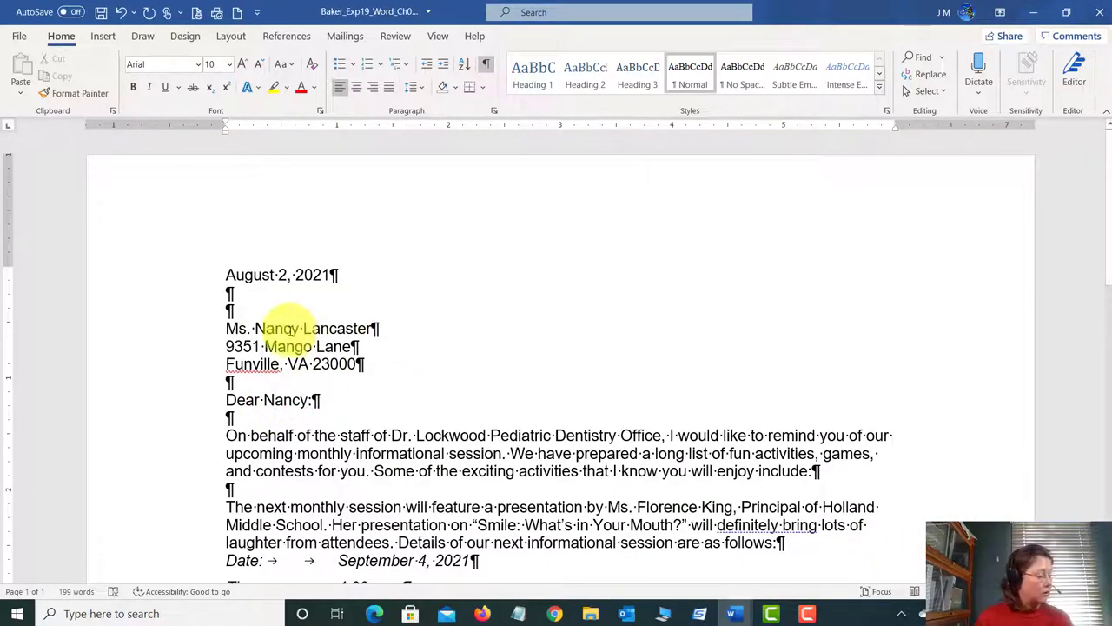
pyautogui.scroll(-5, 365, 278)
pyautogui.scroll(-4, 389, 321)
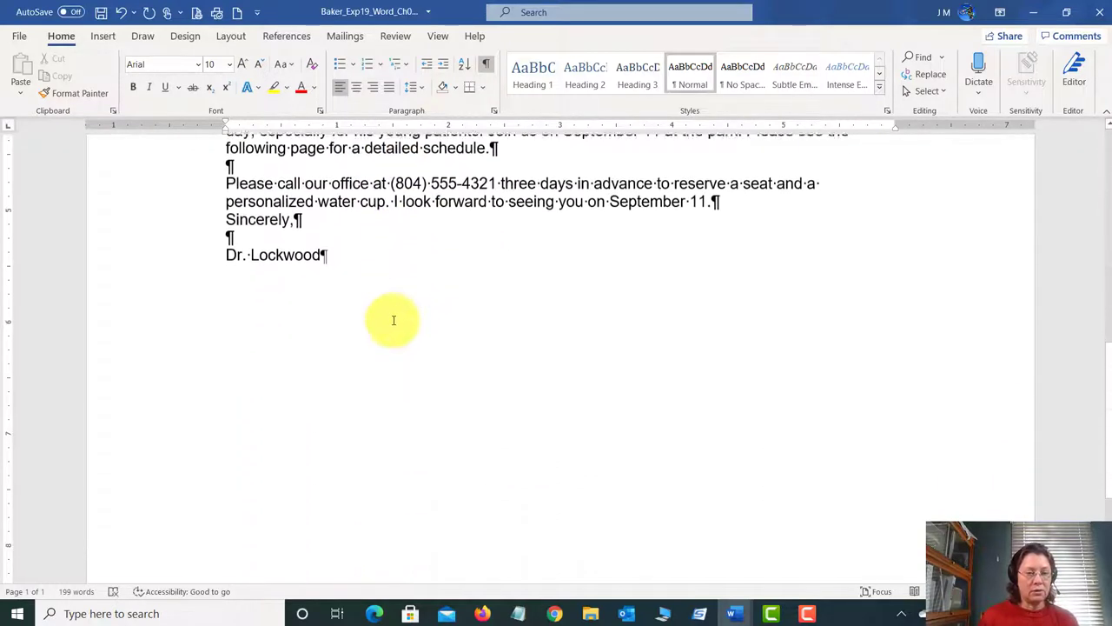
pyautogui.scroll(2, 383, 313)
# Step: Replace the signature line with the sender's full name
pyautogui.click(319, 363)
pyautogui.moveTo(281, 360); pyautogui.dragTo(226, 362)
pyautogui.press('Left')
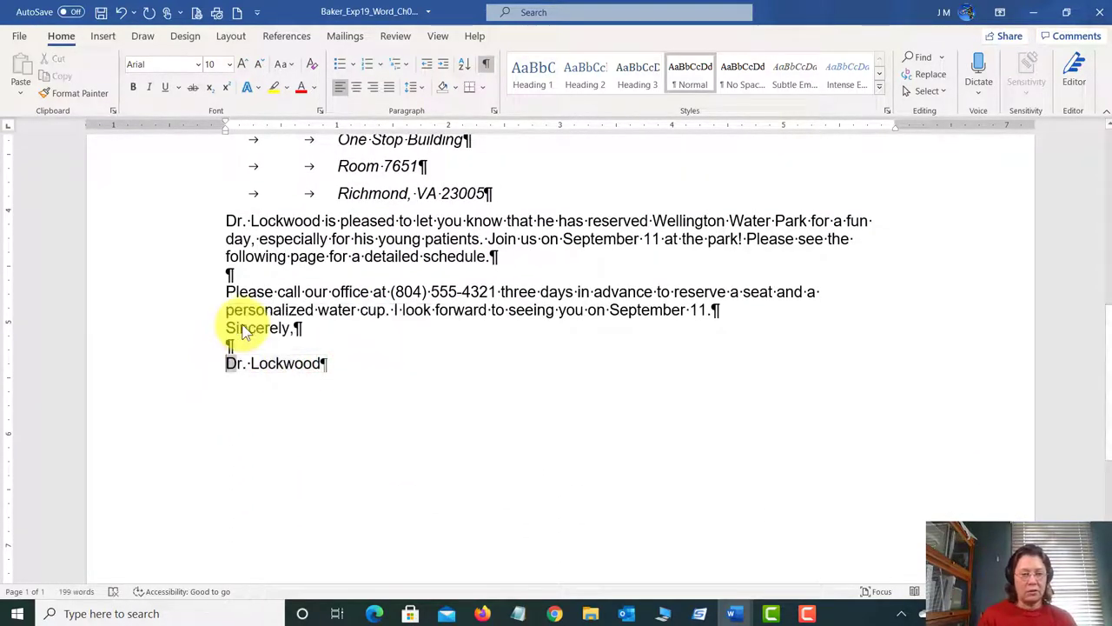
pyautogui.click(286, 365)
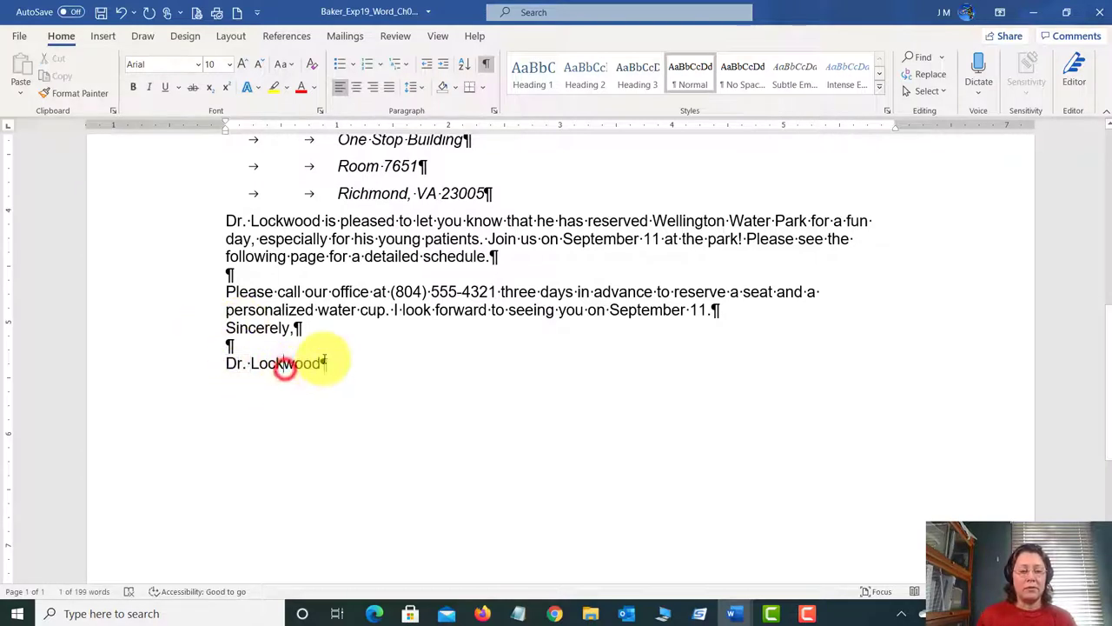
pyautogui.moveTo(323, 363); pyautogui.dragTo(215, 362)
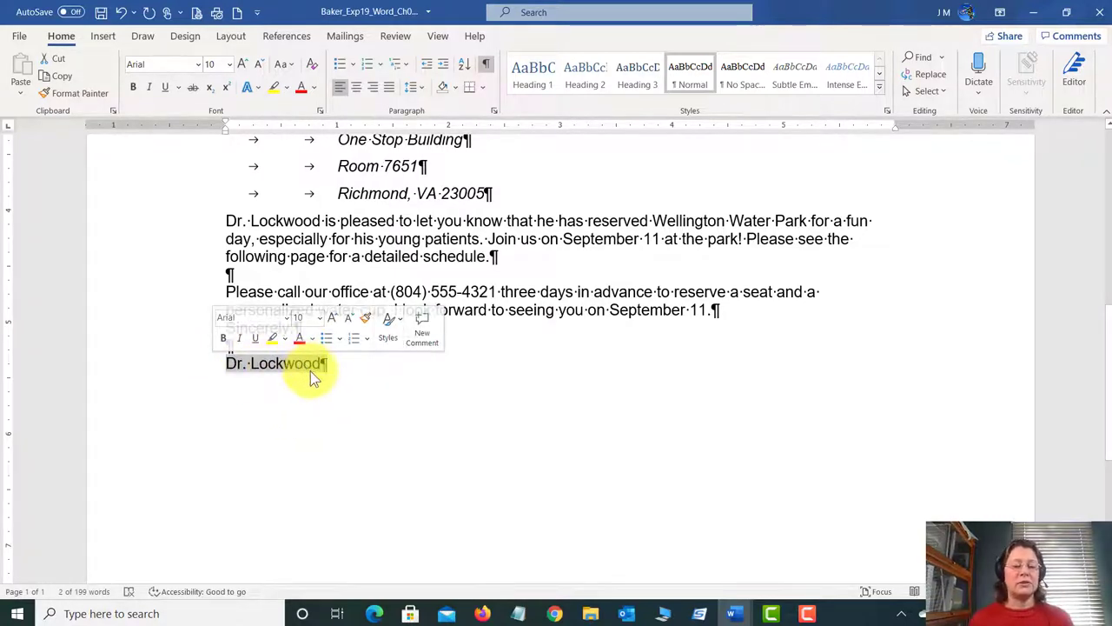
pyautogui.click(310, 371)
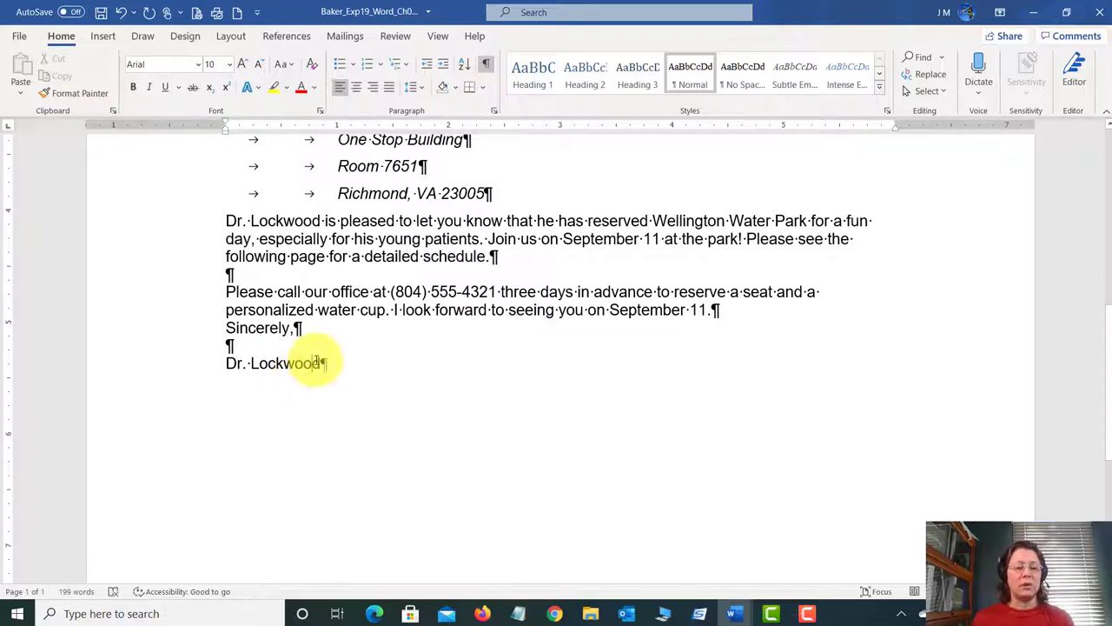
pyautogui.click(320, 364)
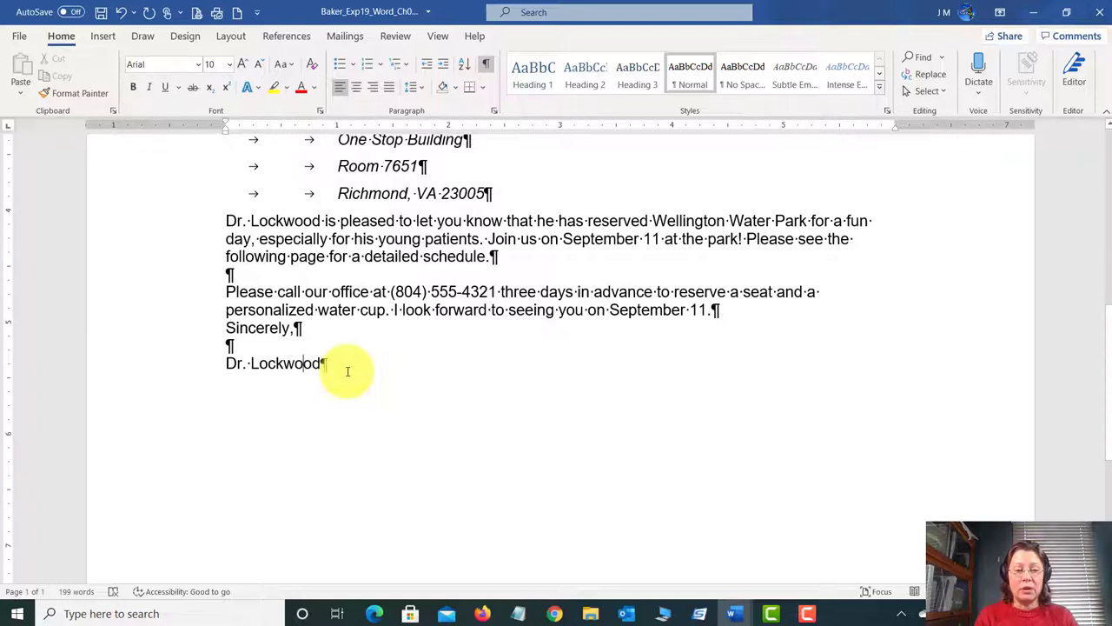
pyautogui.press('Left')
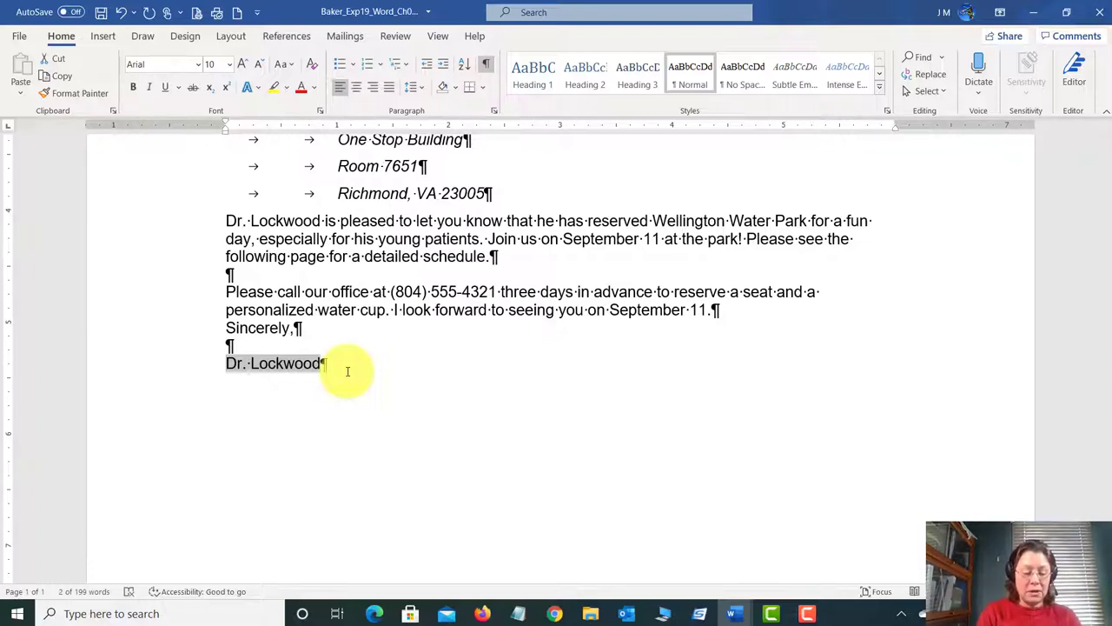
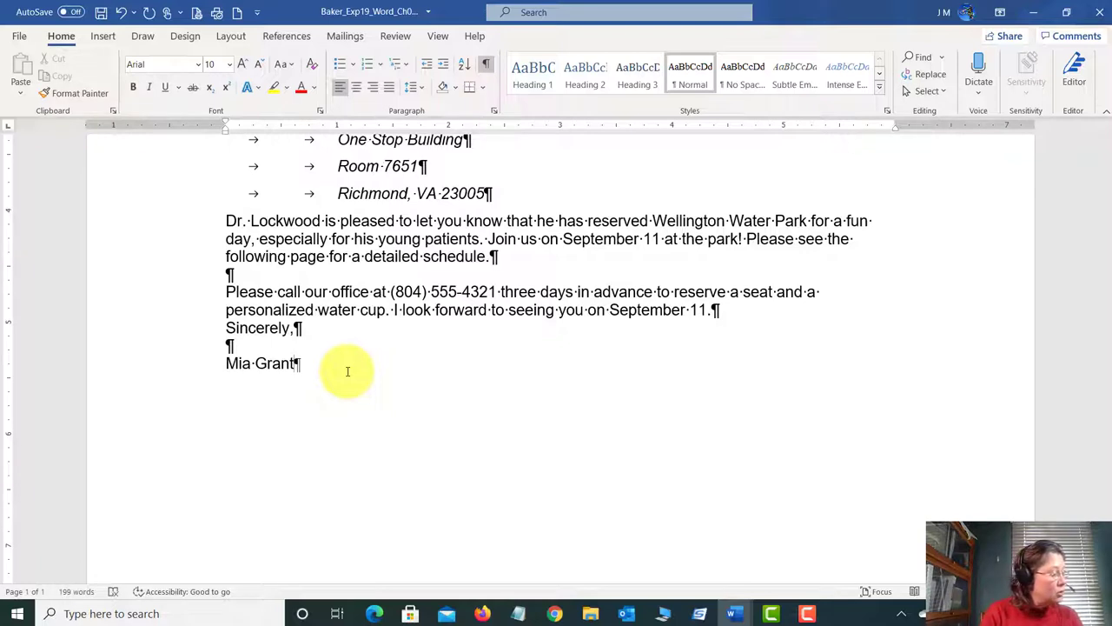
# Step: Add the sender's e-mail address on the line below and save the letter
pyautogui.press('Return')
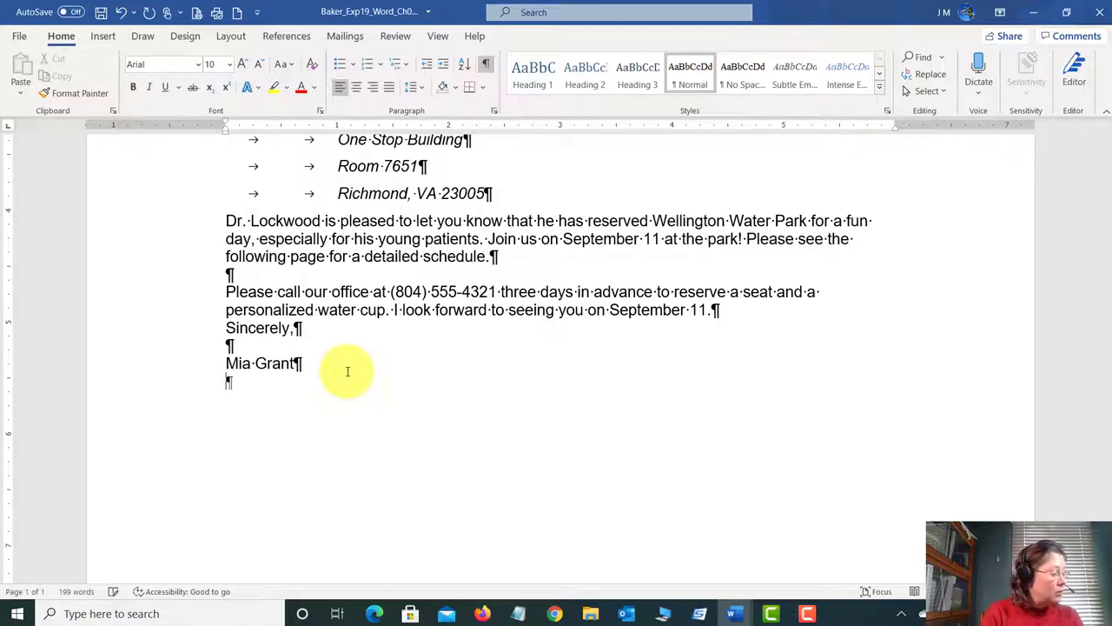
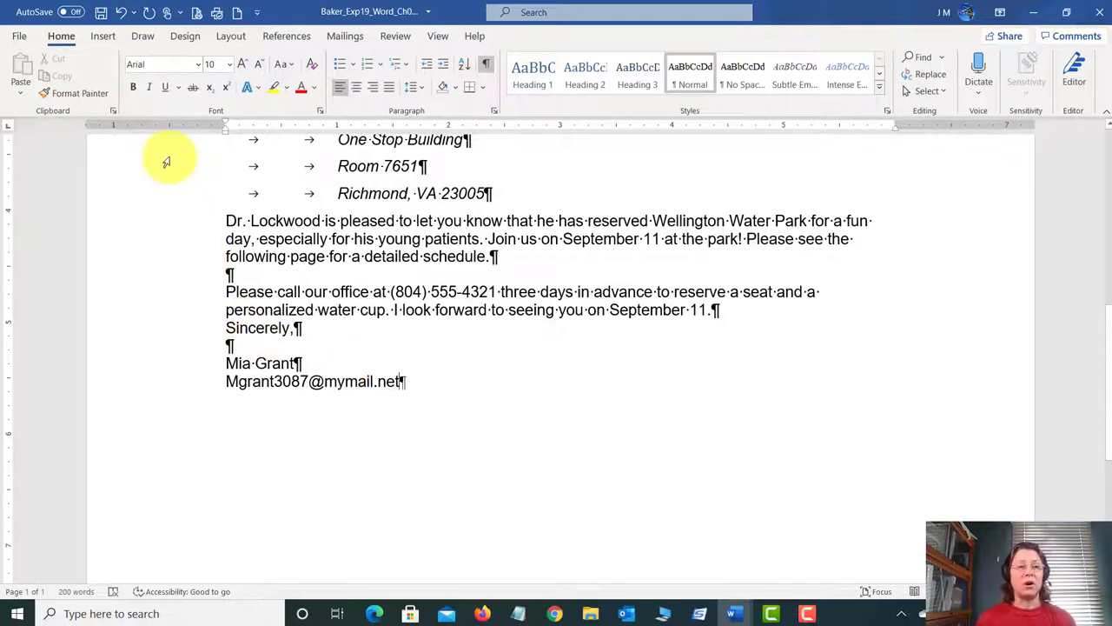
pyautogui.click(101, 20)
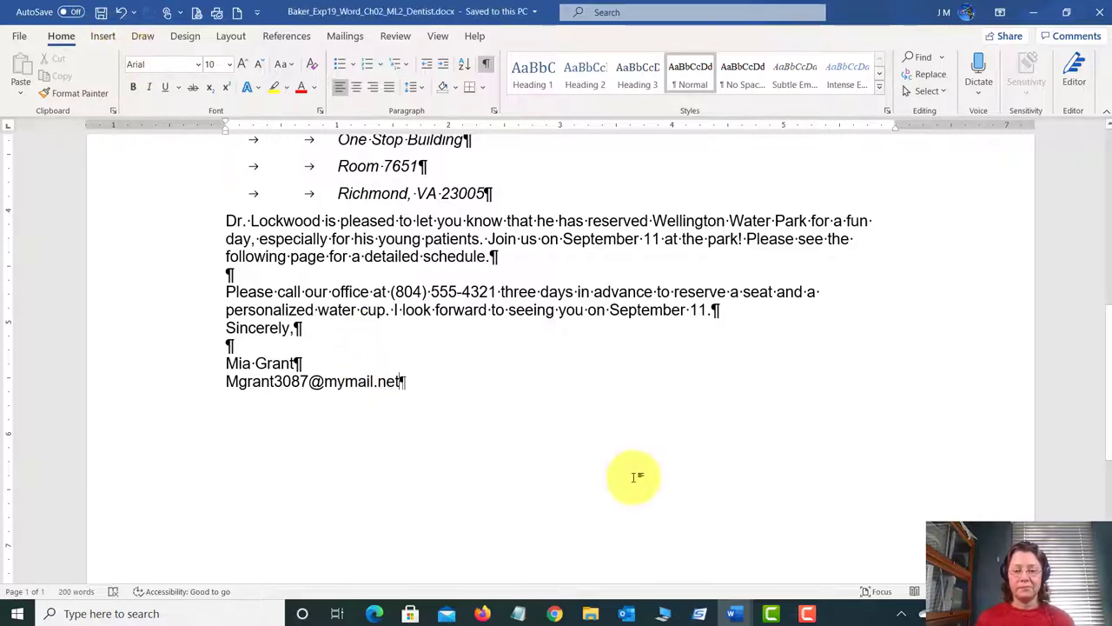
pyautogui.moveTo(745, 608)
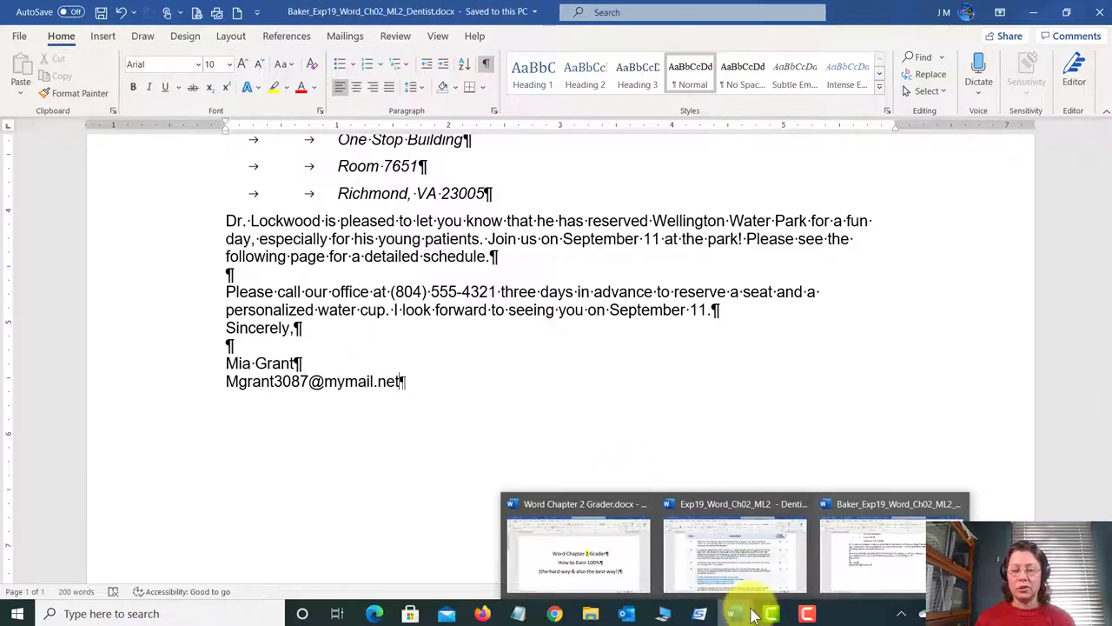
pyautogui.click(743, 534)
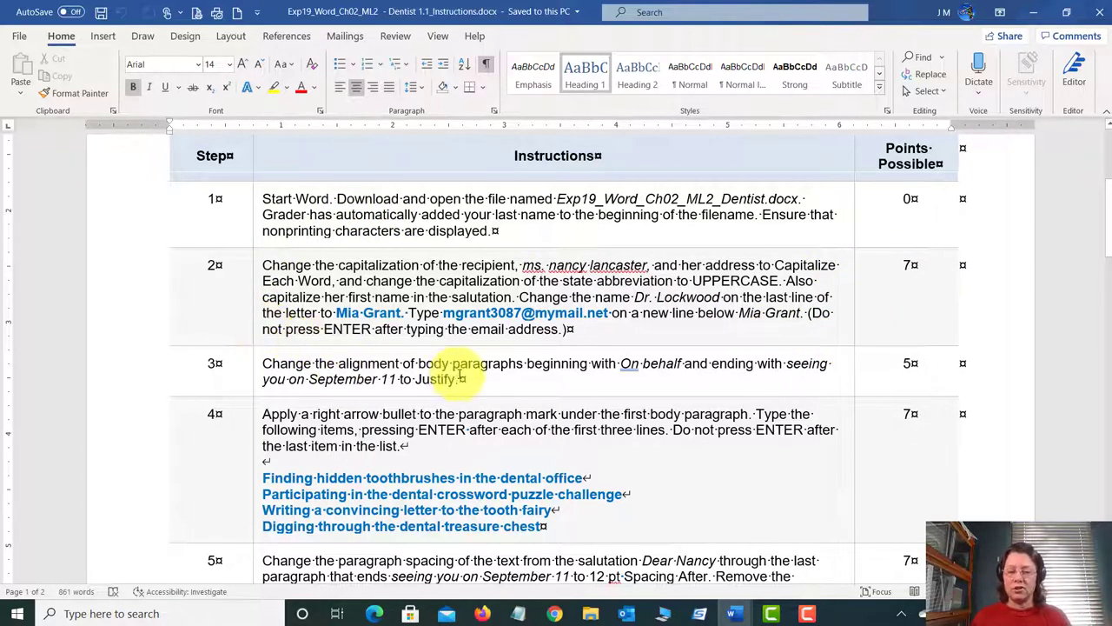
pyautogui.click(734, 613)
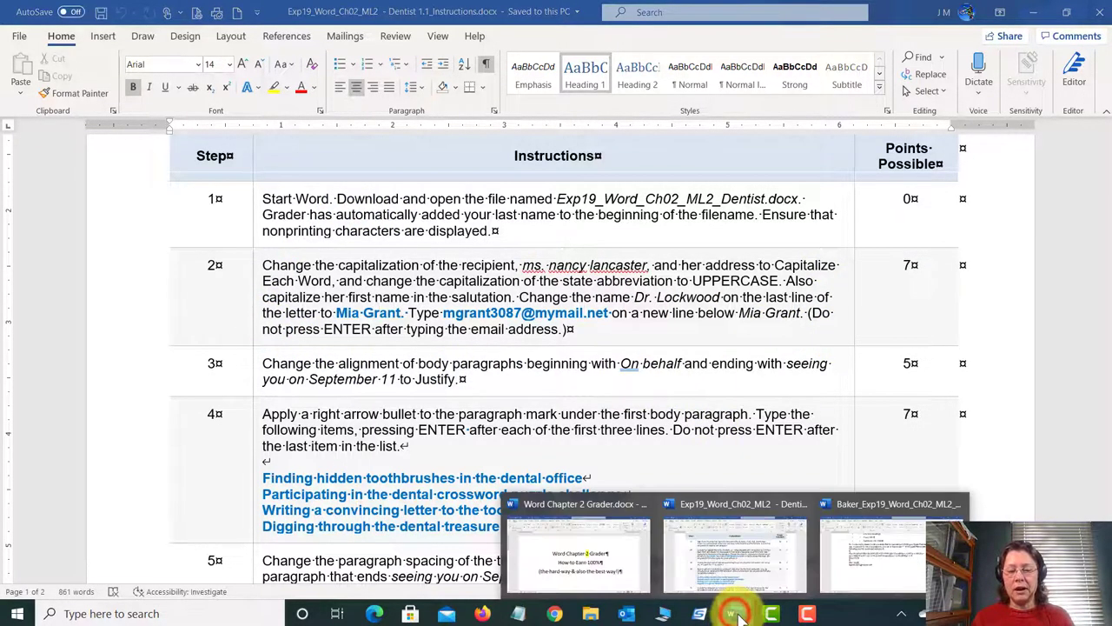
pyautogui.click(912, 565)
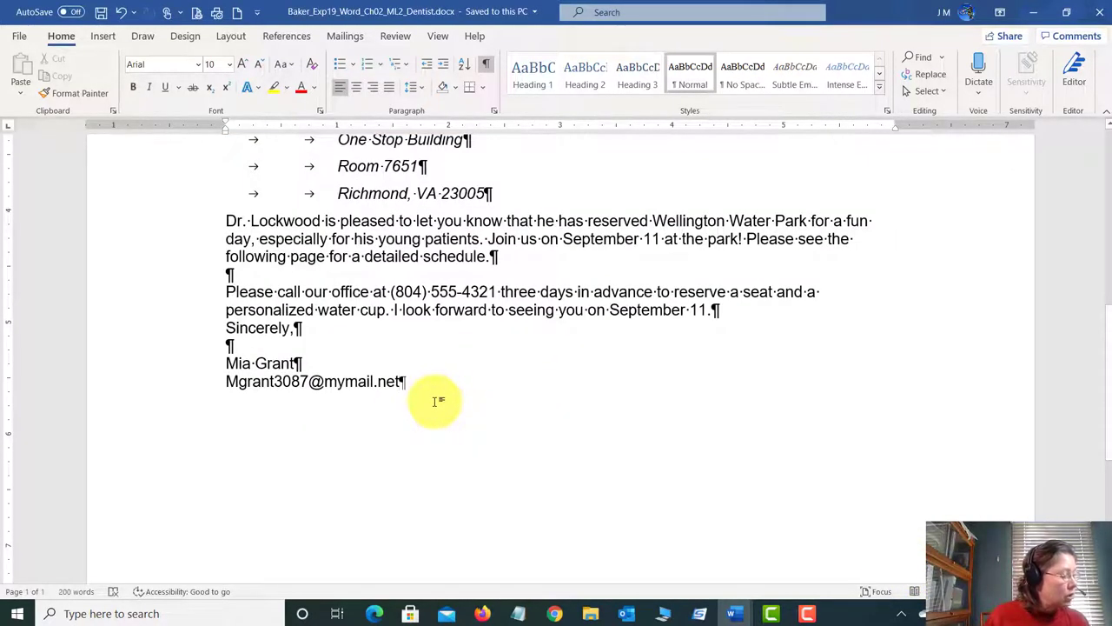
pyautogui.scroll(1, 438, 401)
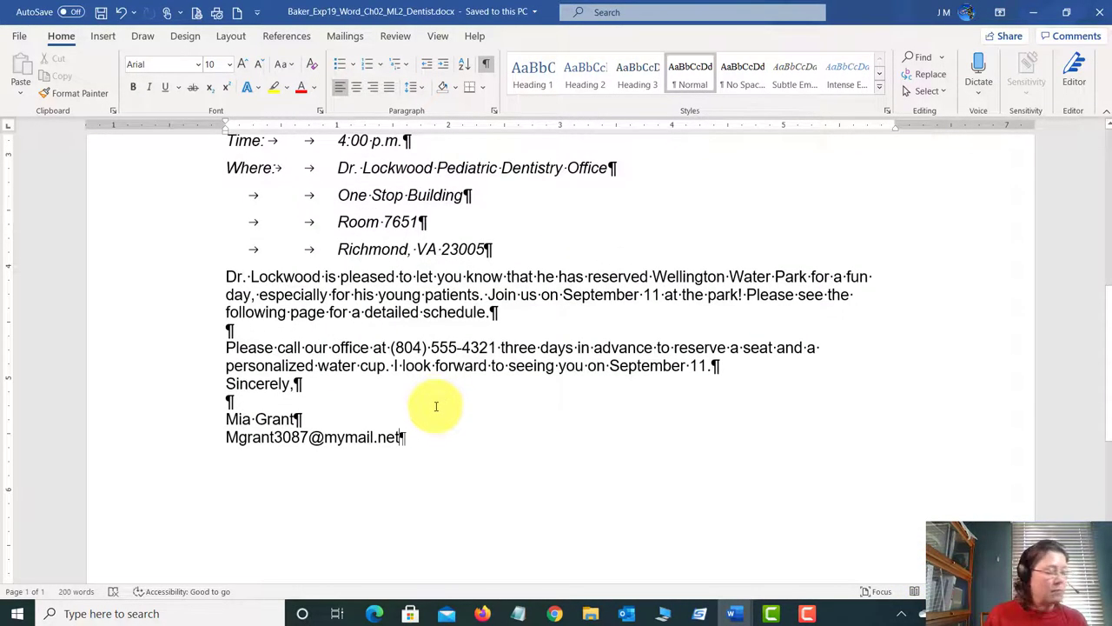
pyautogui.scroll(5, 437, 400)
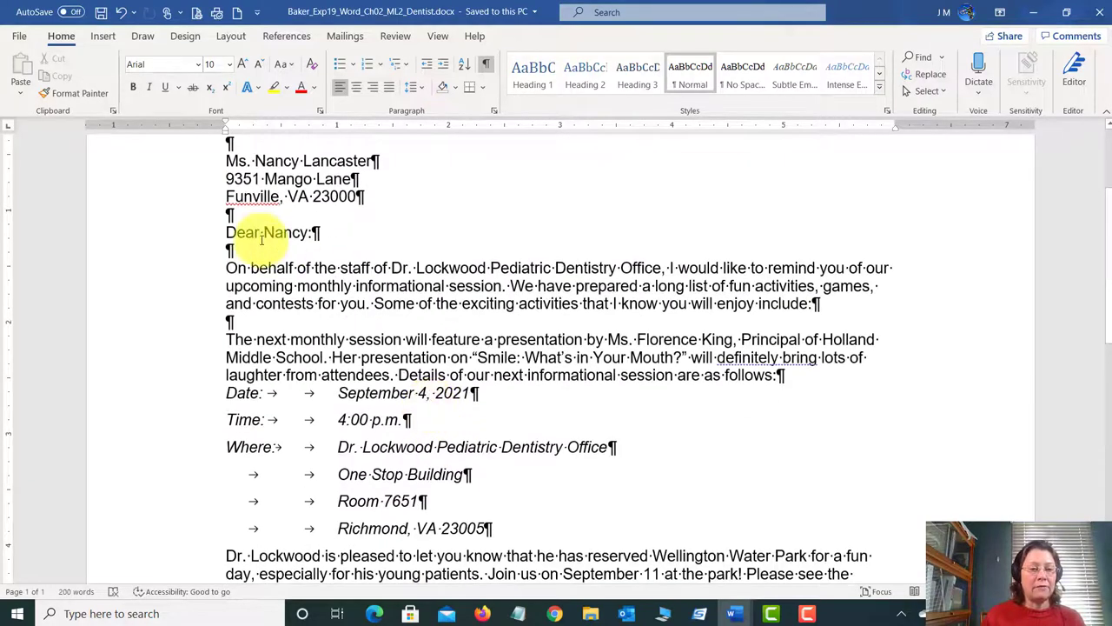
pyautogui.click(225, 267)
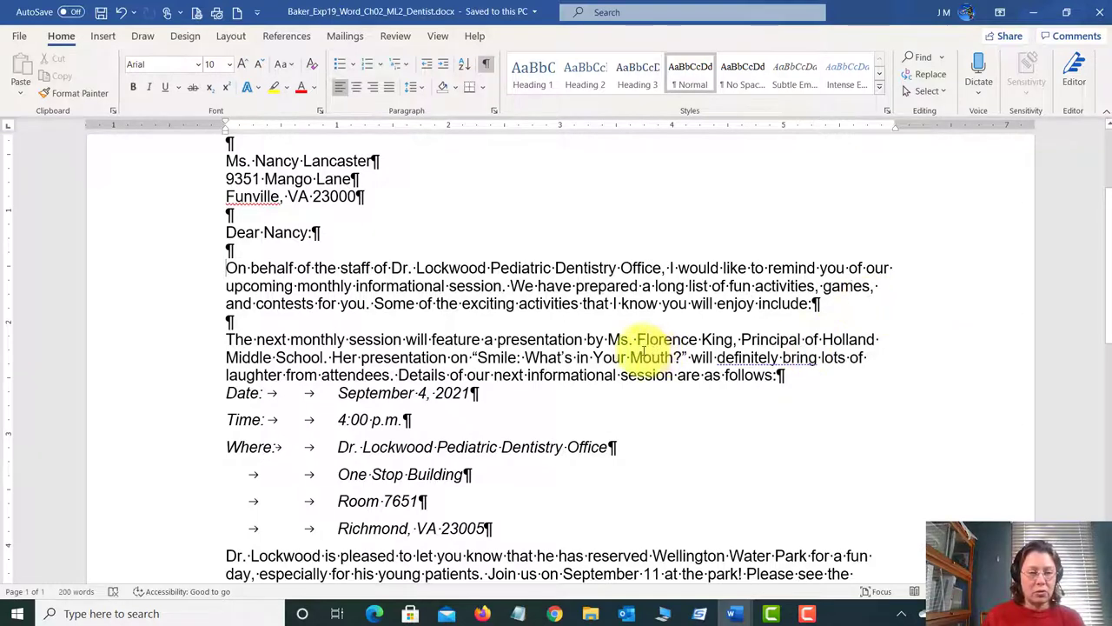
pyautogui.scroll(-2, 511, 352)
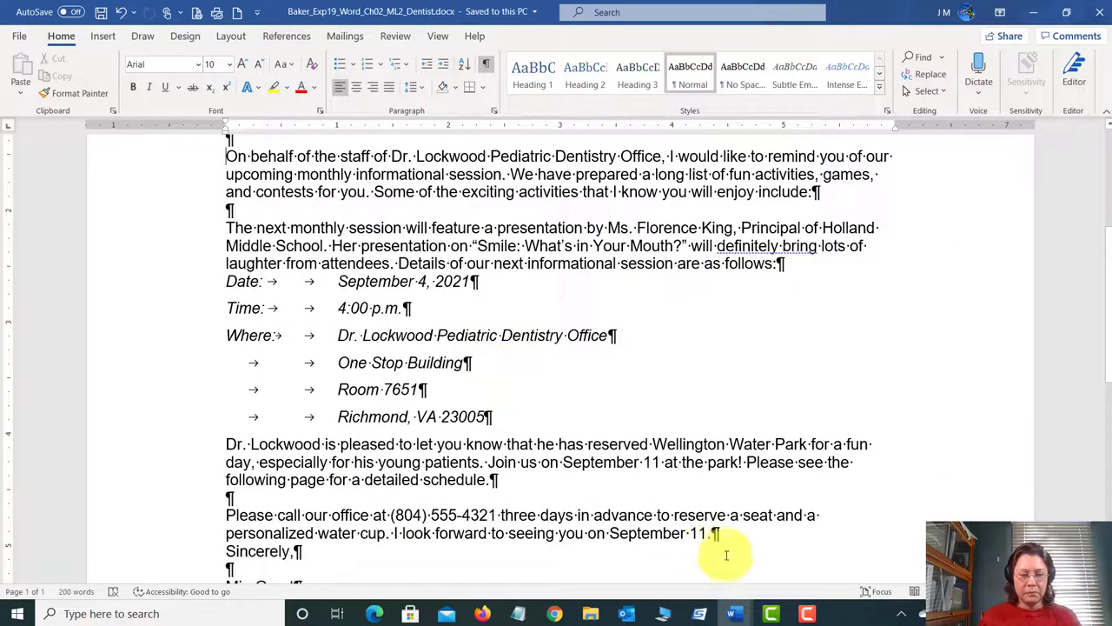
pyautogui.scroll(-1, 621, 533)
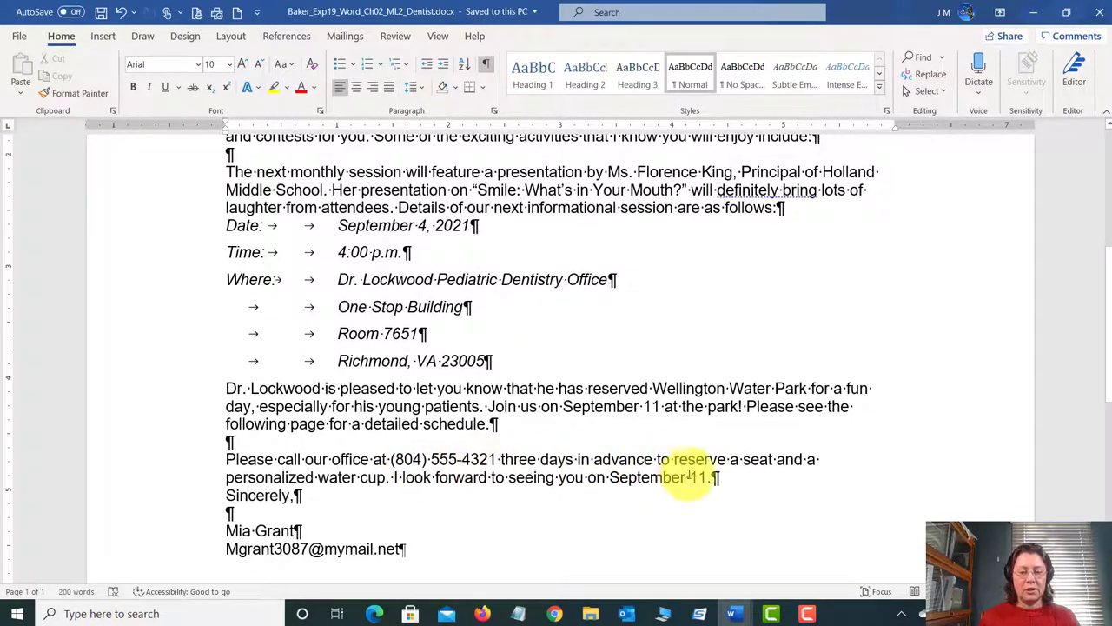
pyautogui.scroll(2, 665, 470)
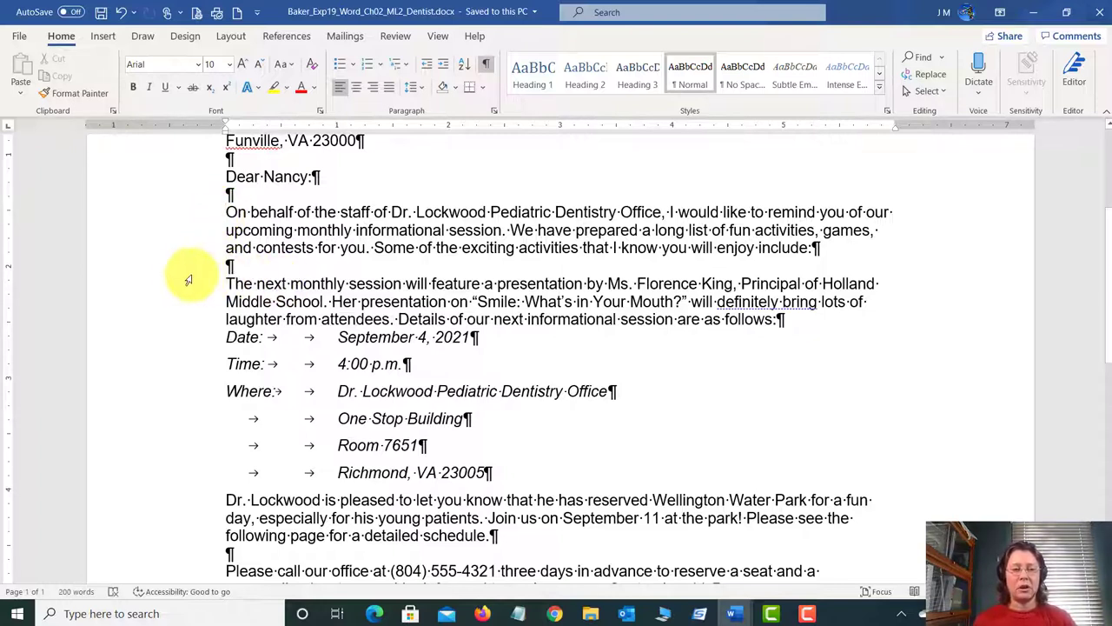
pyautogui.scroll(-1, 208, 289)
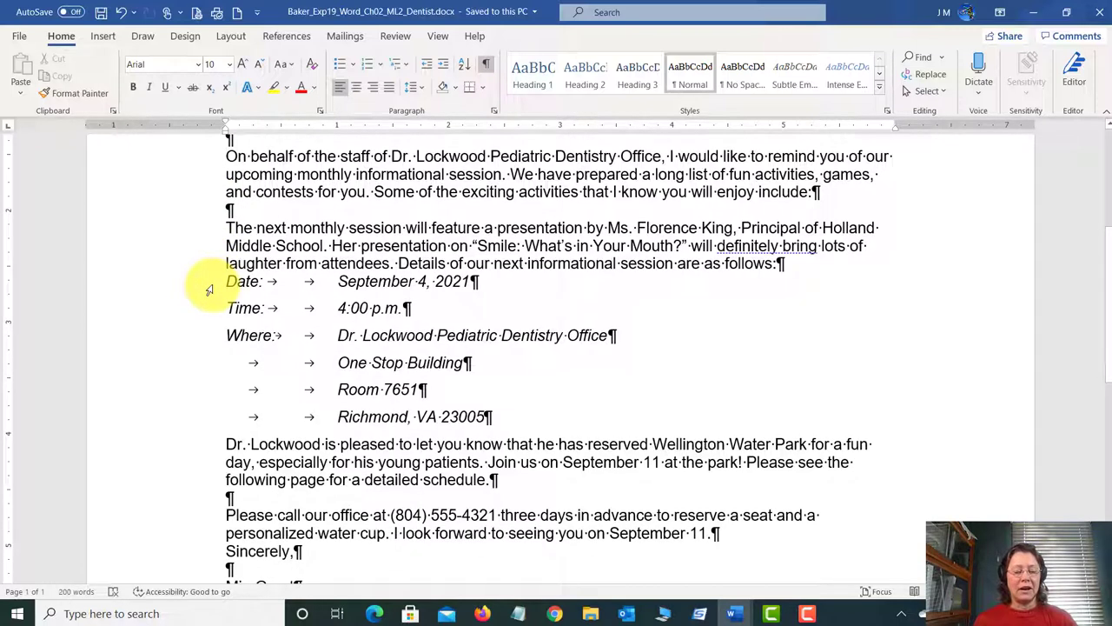
pyautogui.click(491, 481)
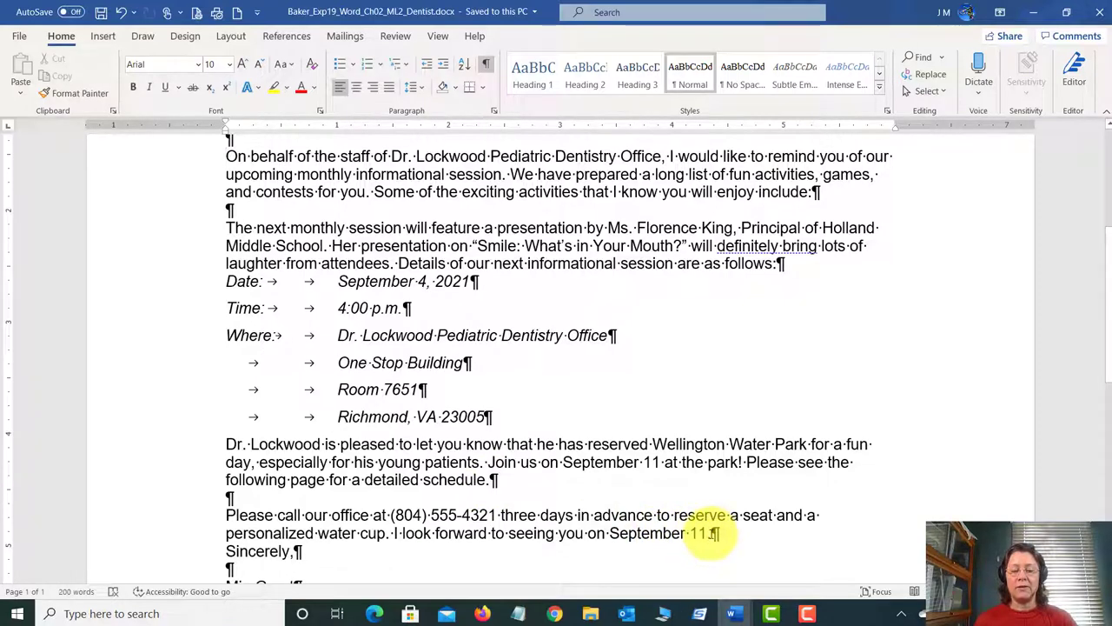
# Step: Justify the body paragraphs from On behalf through September 11 and save the letter
pyautogui.keyDown('shift'); pyautogui.click(710, 533); pyautogui.keyUp('shift')
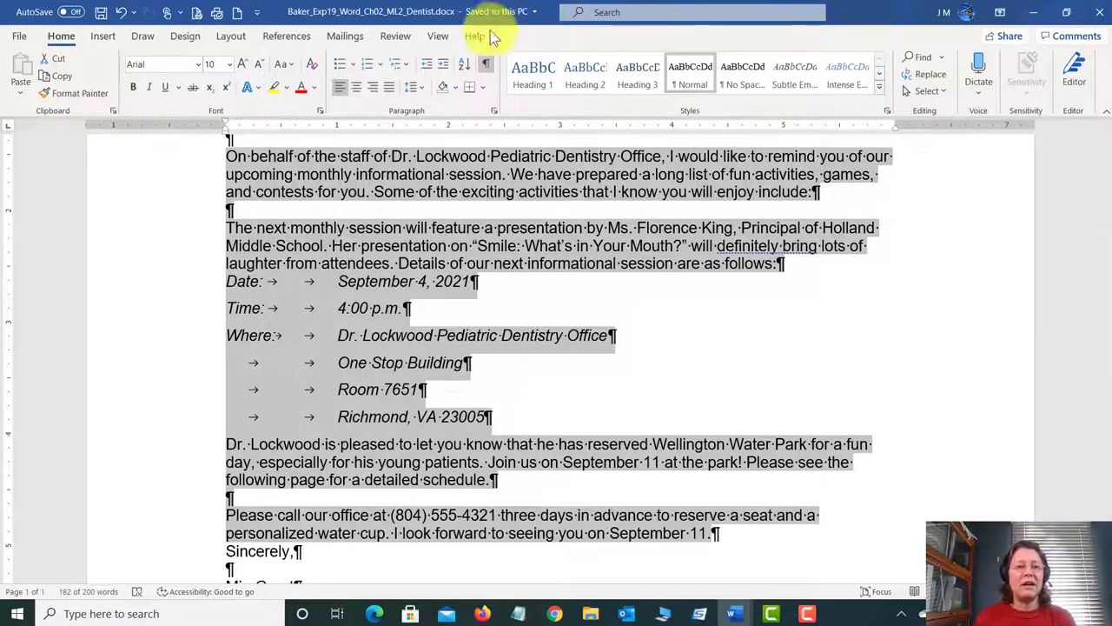
pyautogui.click(389, 88)
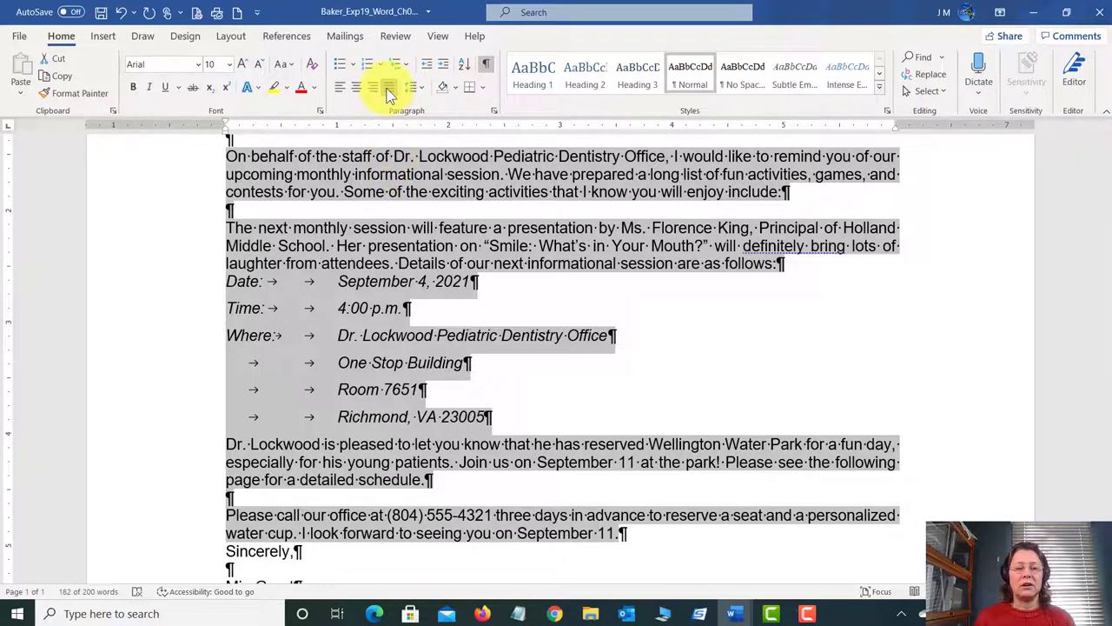
pyautogui.click(390, 88)
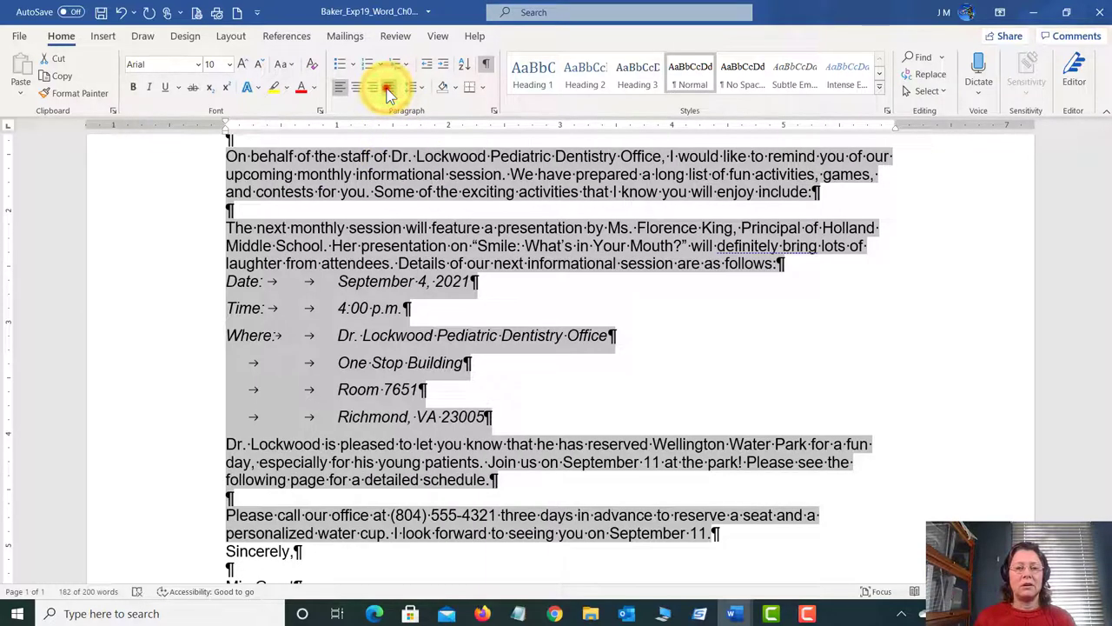
pyautogui.click(388, 90)
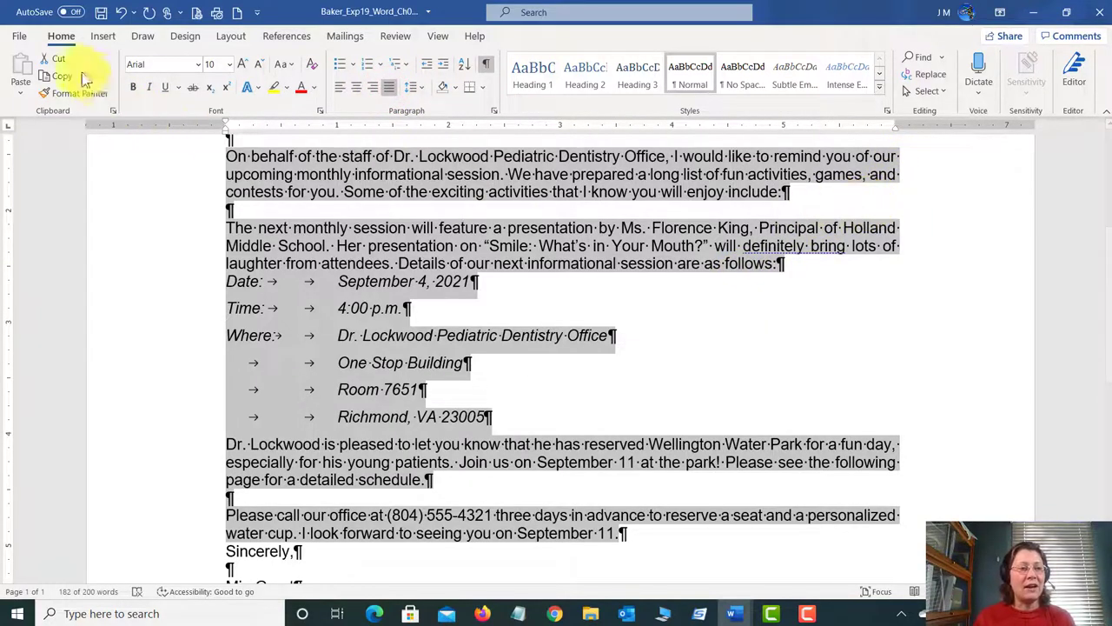
pyautogui.click(101, 11)
# Step: Switch to the instructions document
pyautogui.click(597, 496)
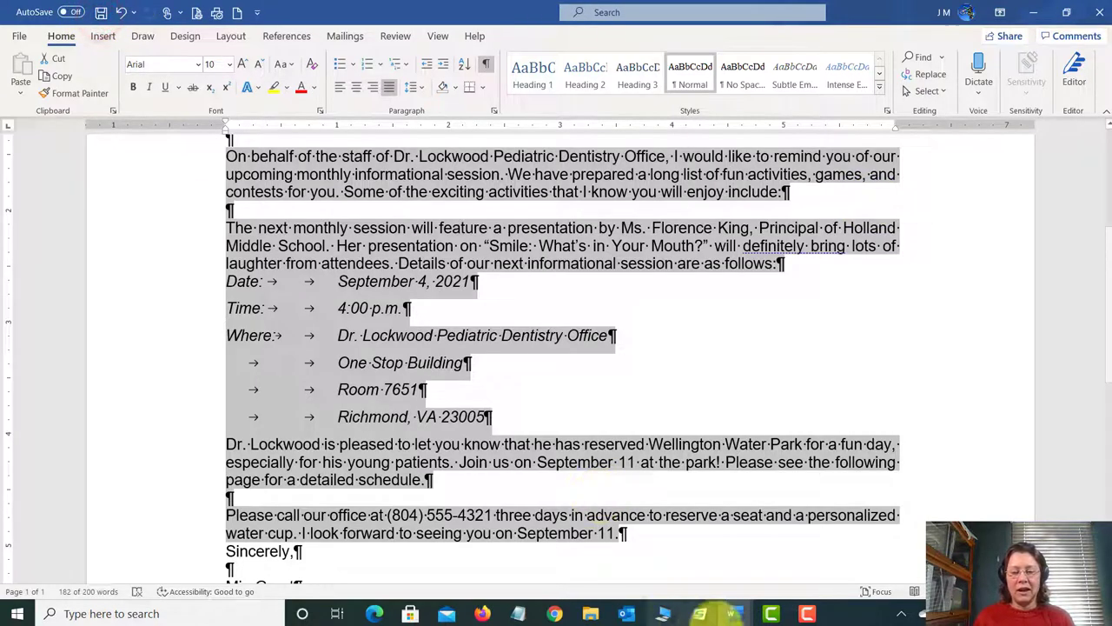
pyautogui.moveTo(733, 613)
pyautogui.click(736, 580)
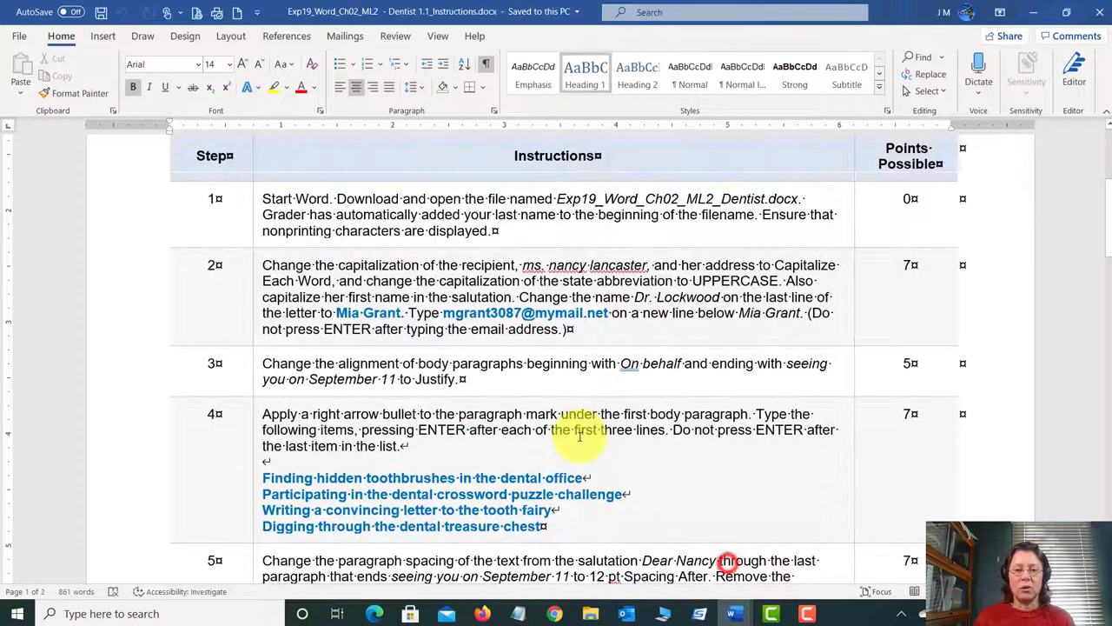
# Step: Scroll through the instructions, then switch back to the Dentist letter
pyautogui.scroll(-2, 579, 440)
pyautogui.scroll(-2, 579, 439)
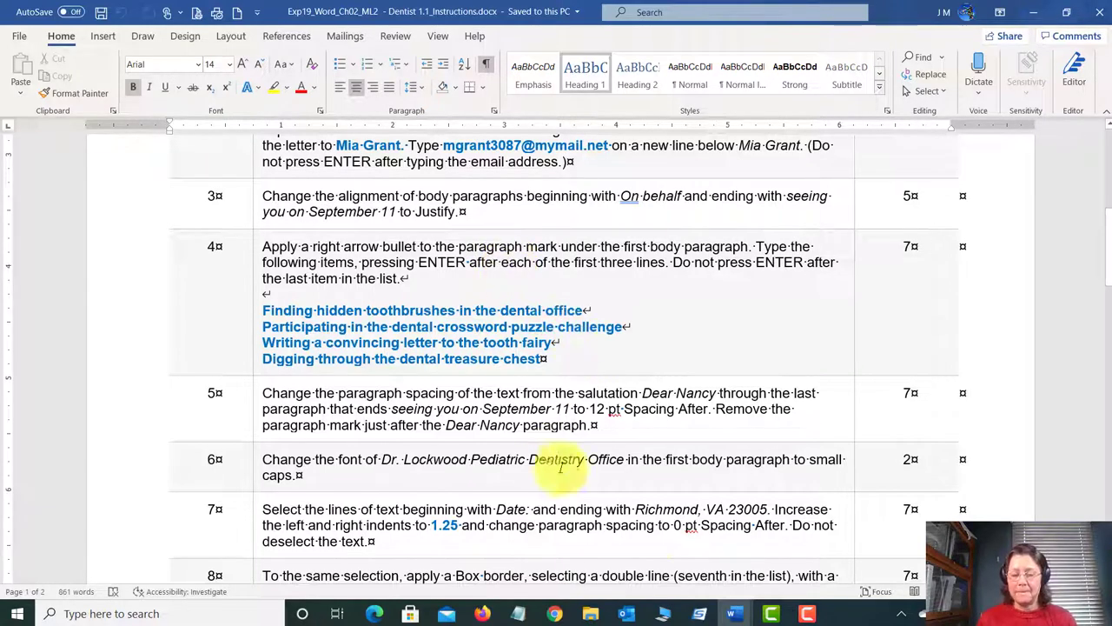
pyautogui.moveTo(730, 613)
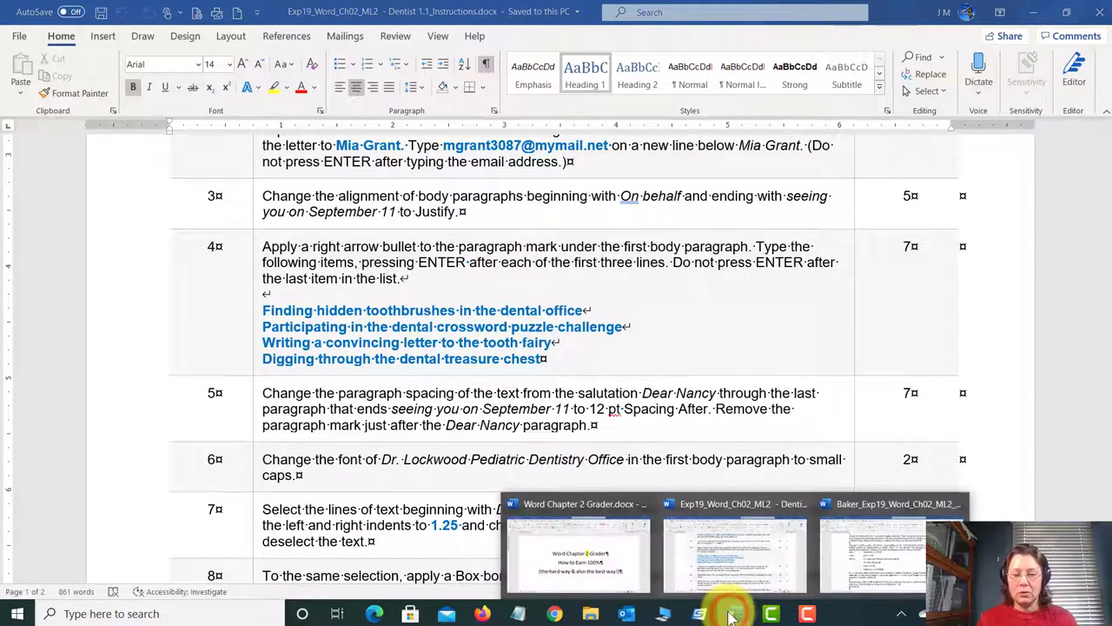
pyautogui.click(881, 546)
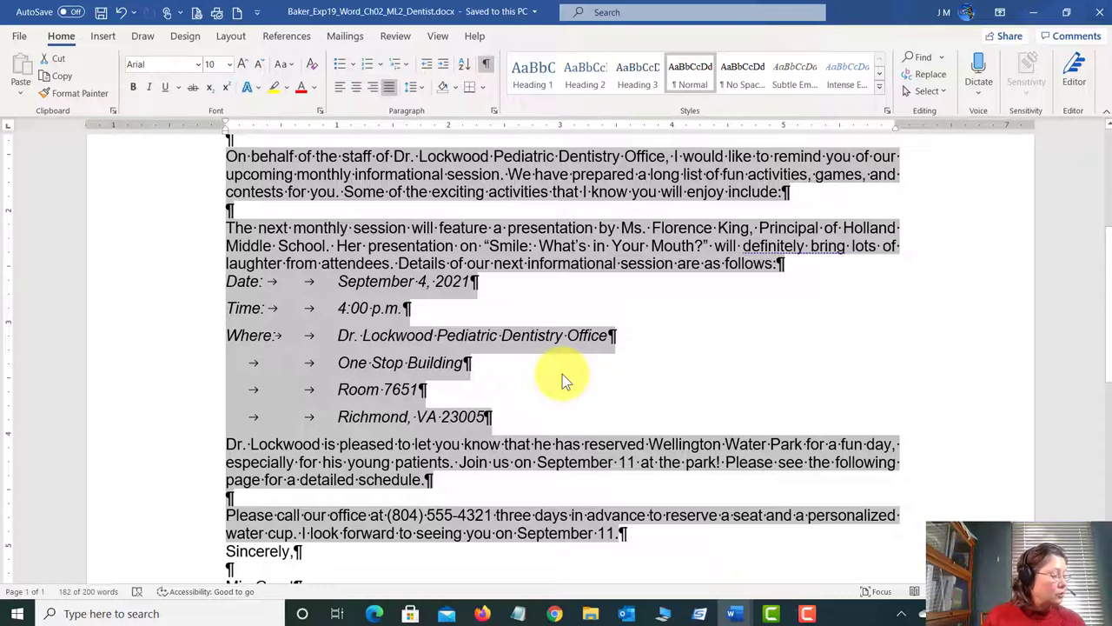
# Step: Apply the right-arrow bullet to the empty line after the first paragraph
pyautogui.click(403, 335)
pyautogui.scroll(5, 409, 333)
pyautogui.scroll(-1, 413, 328)
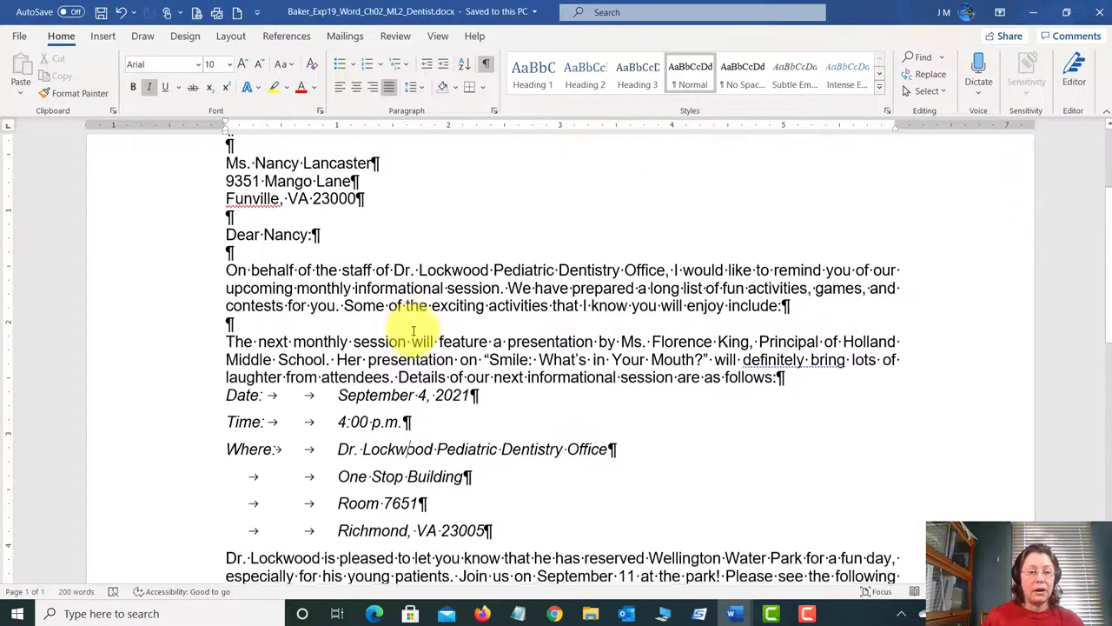
pyautogui.click(267, 322)
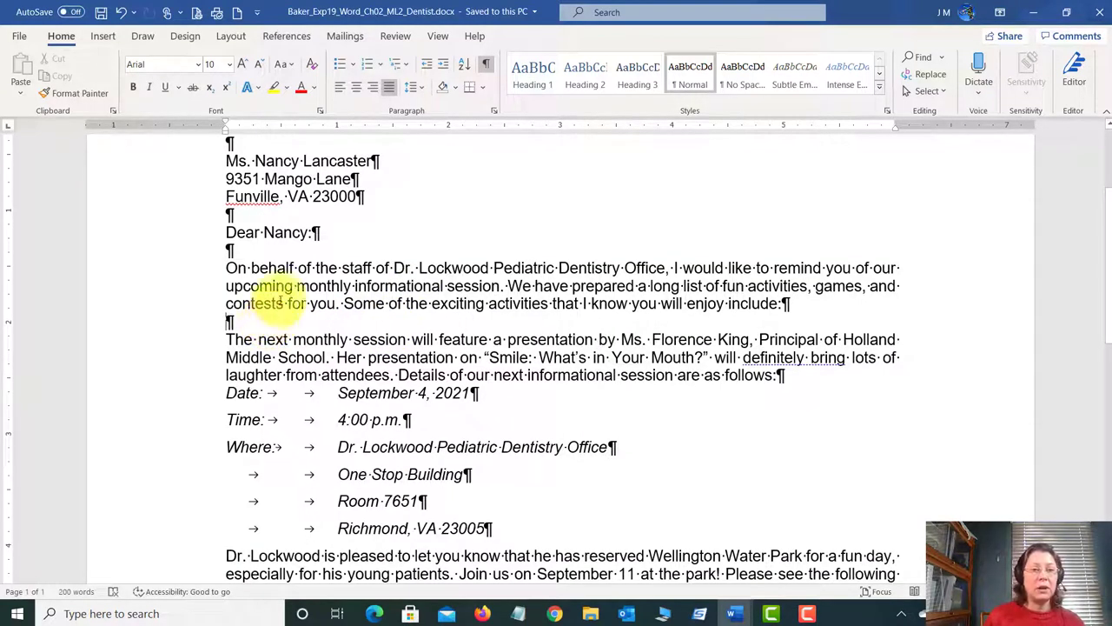
pyautogui.click(354, 66)
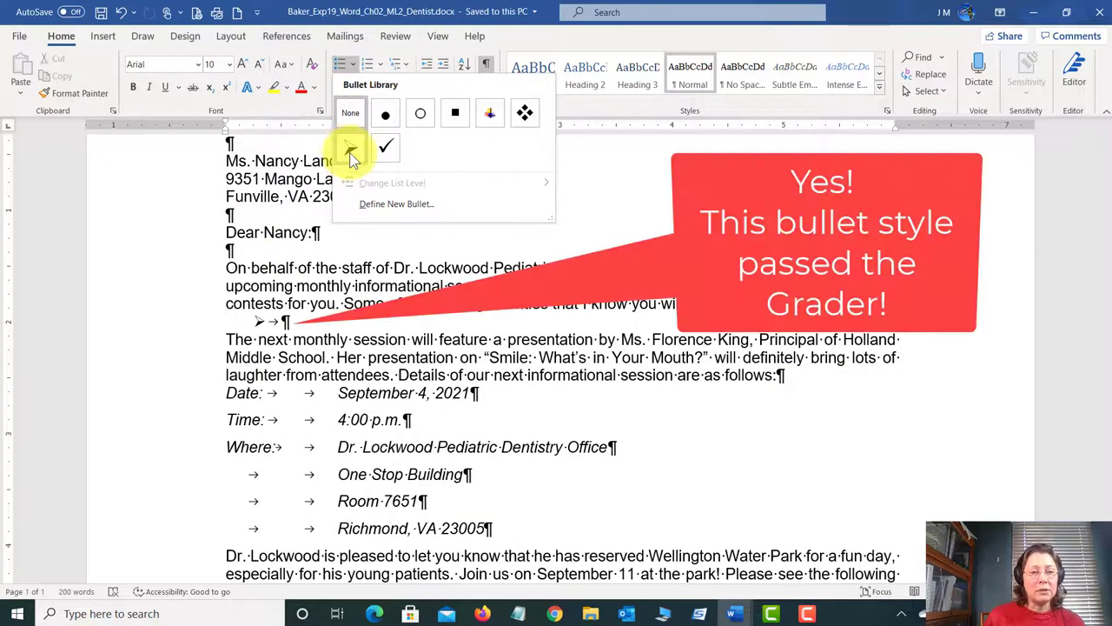
pyautogui.click(349, 152)
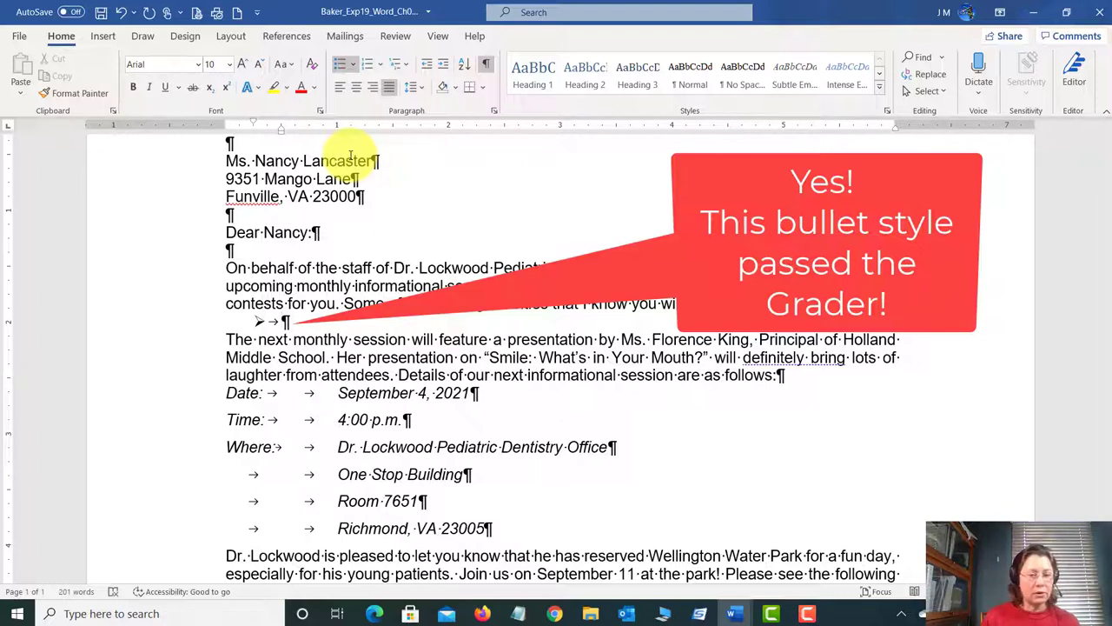
# Step: Type four bullets: hidden toothbrushes, dental crossword challenge, tooth fairy letter, and 'Digging through the dental treasure chest'
pyautogui.write('F')
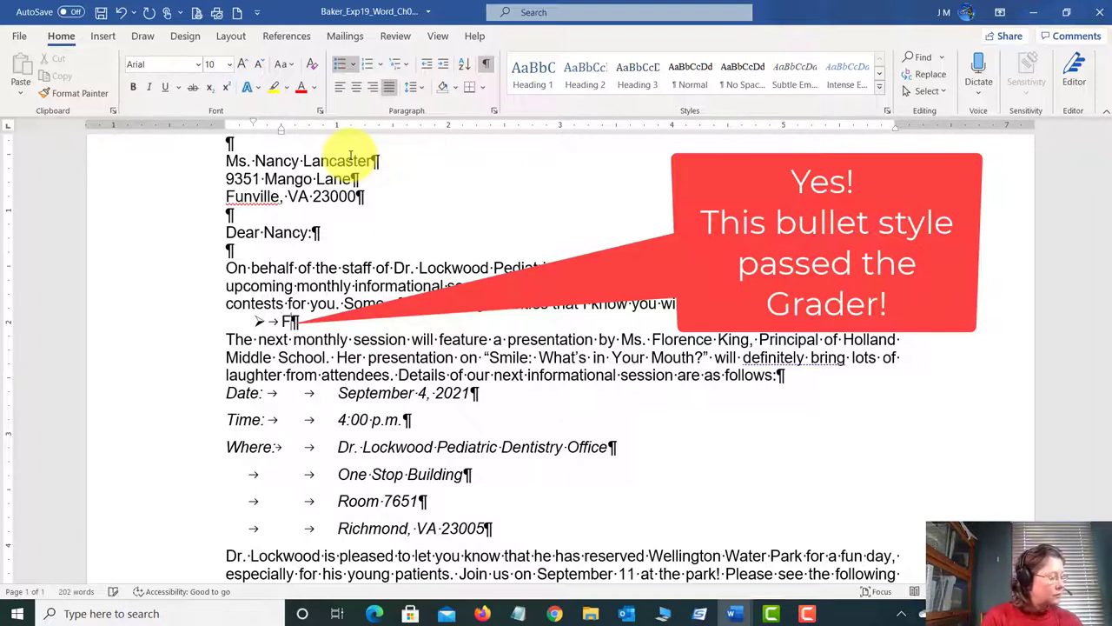
pyautogui.write('inding ')
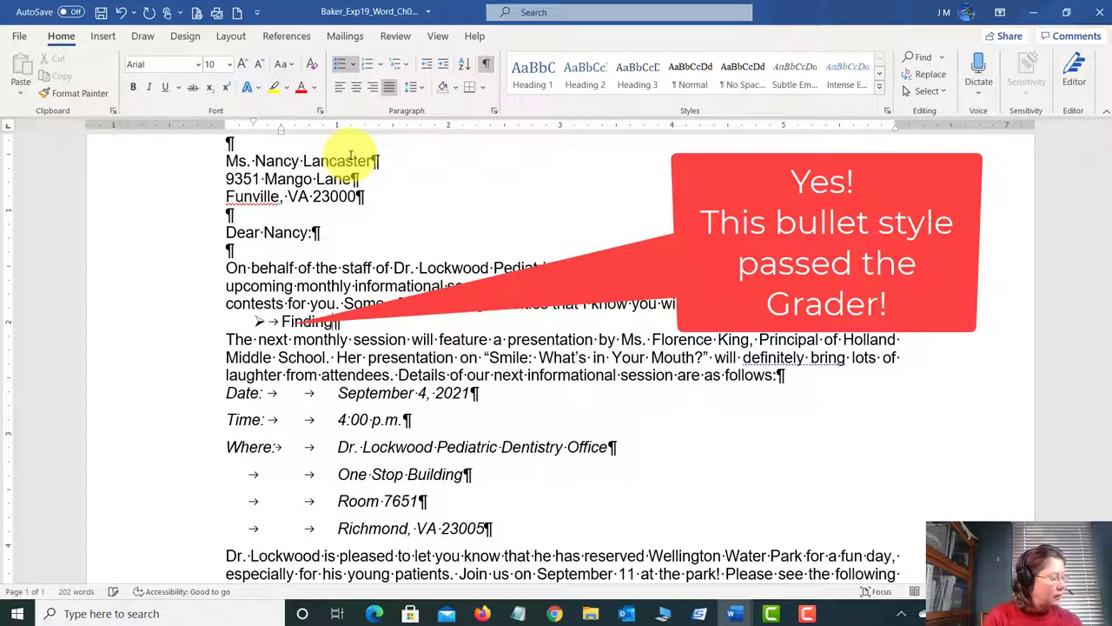
pyautogui.write('hidden to')
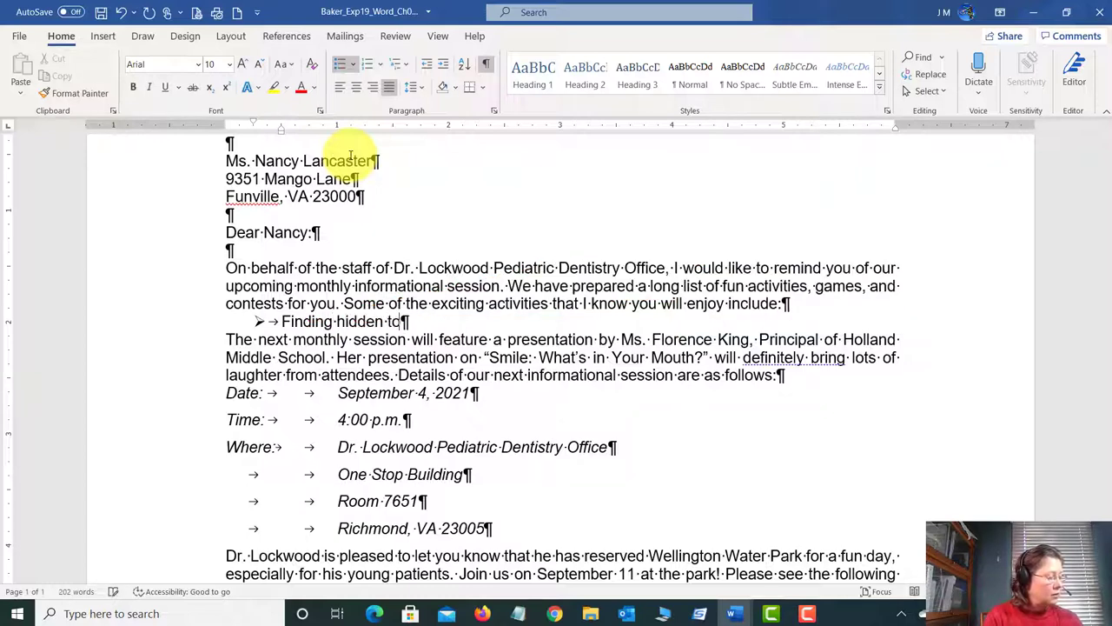
pyautogui.write('othbrushes i')
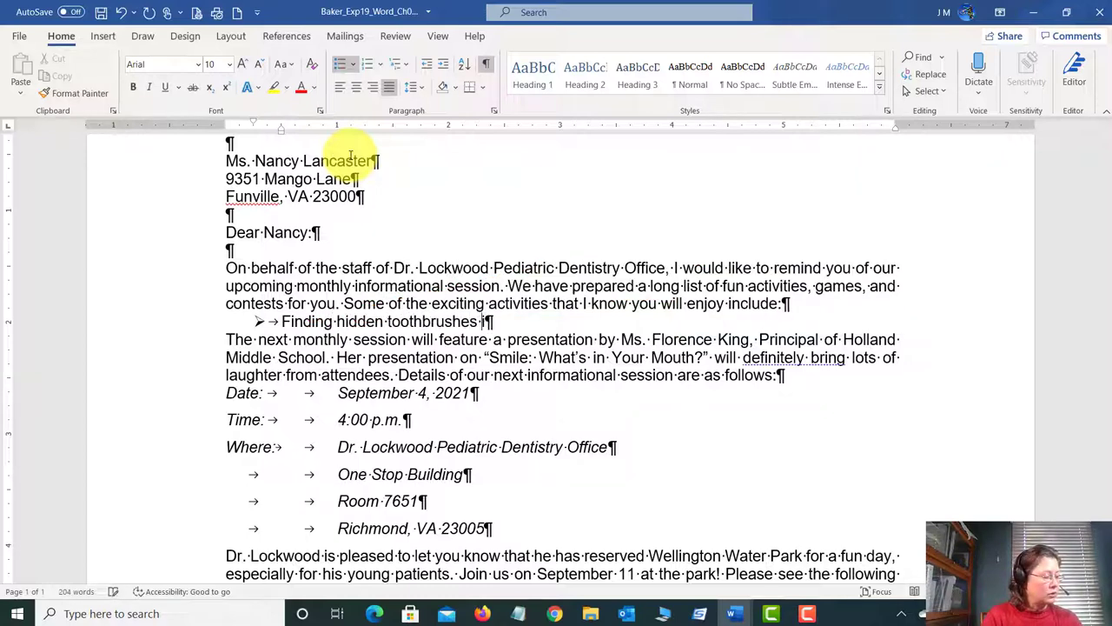
pyautogui.write('n the dental office')
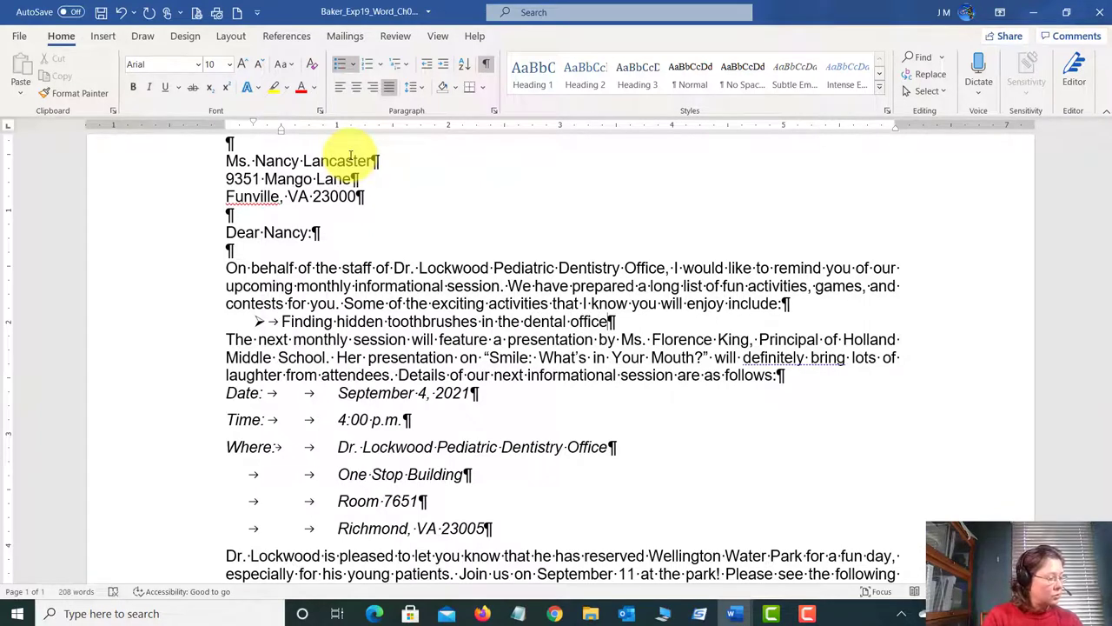
pyautogui.press('Return')
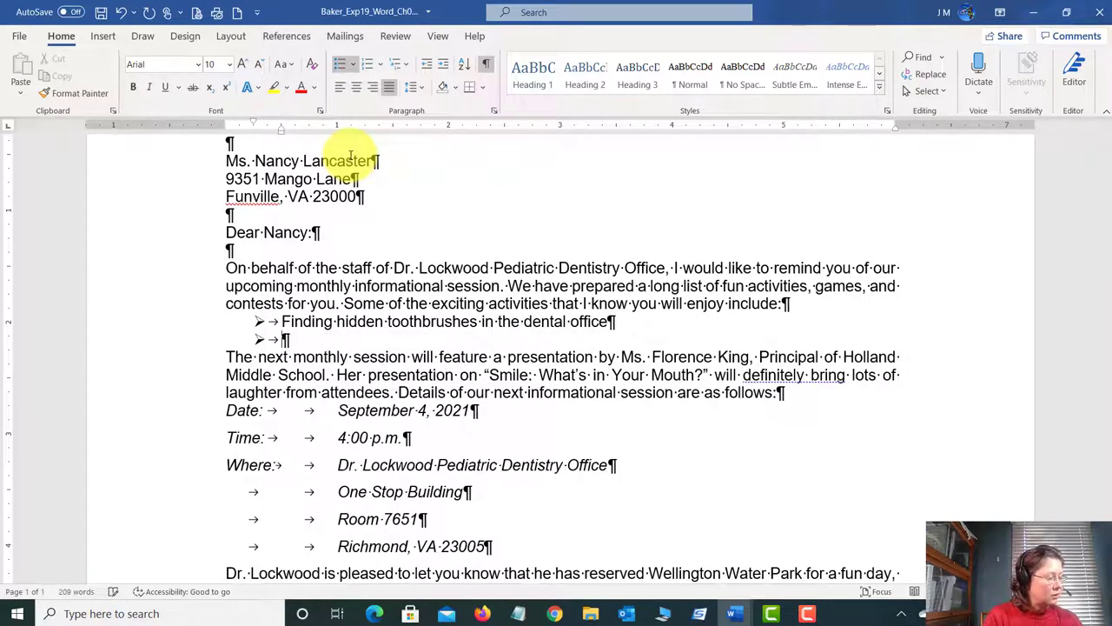
pyautogui.write('Partic')
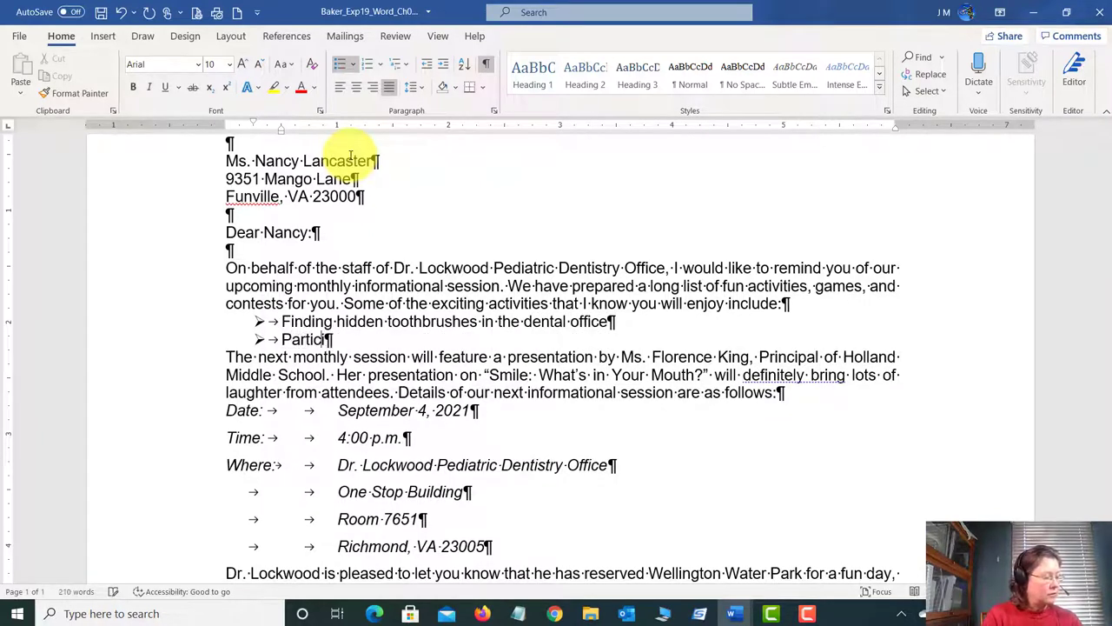
pyautogui.write('ipating ')
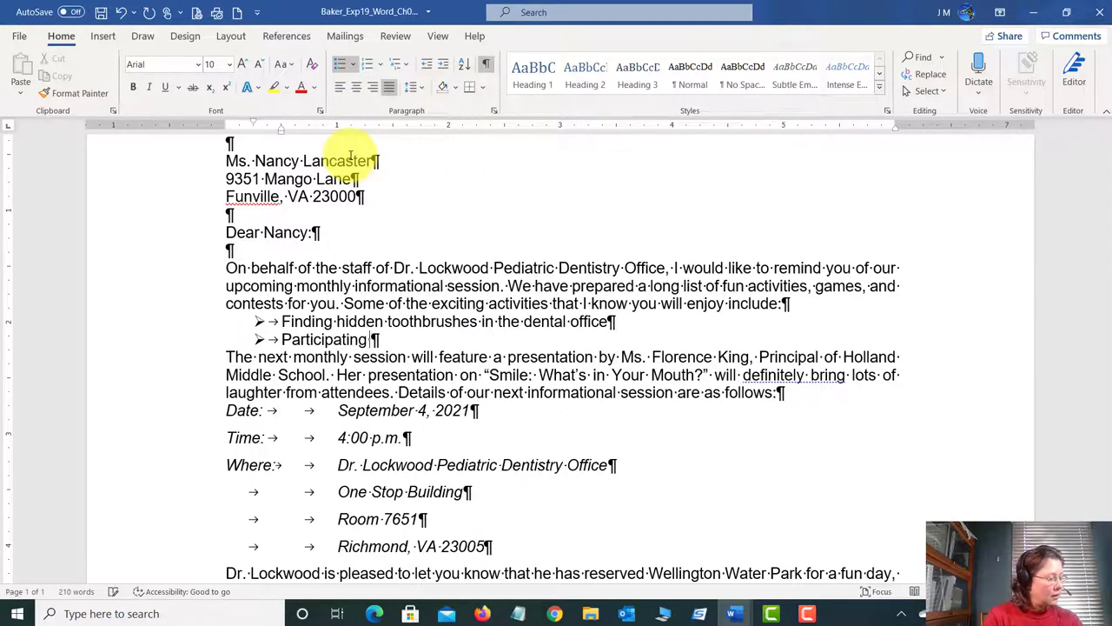
pyautogui.write('in the dental c')
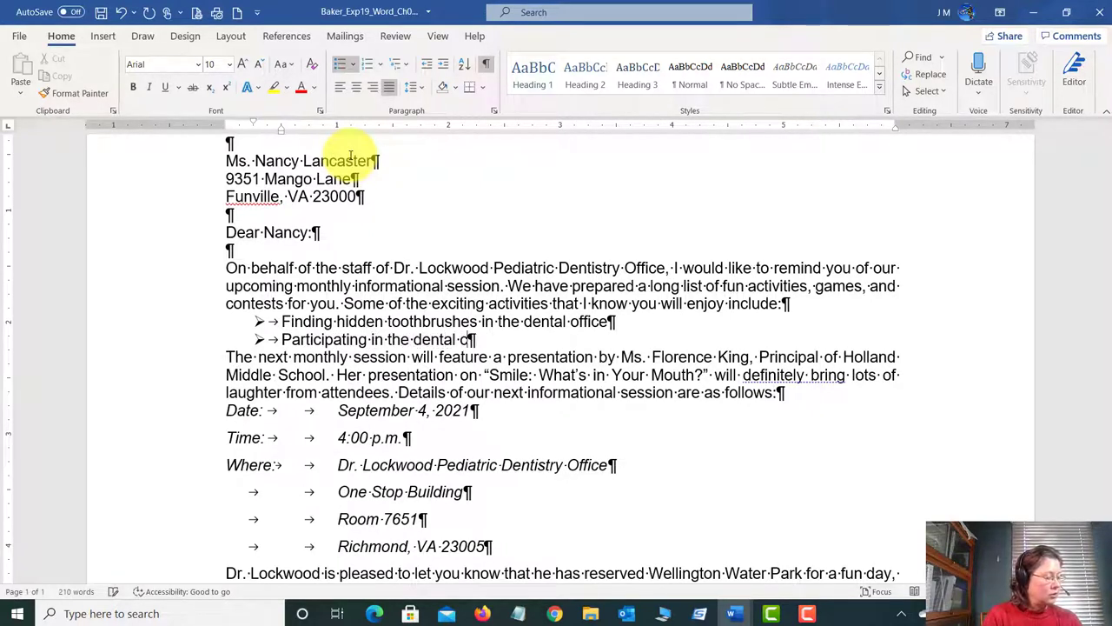
pyautogui.write('rossword puz')
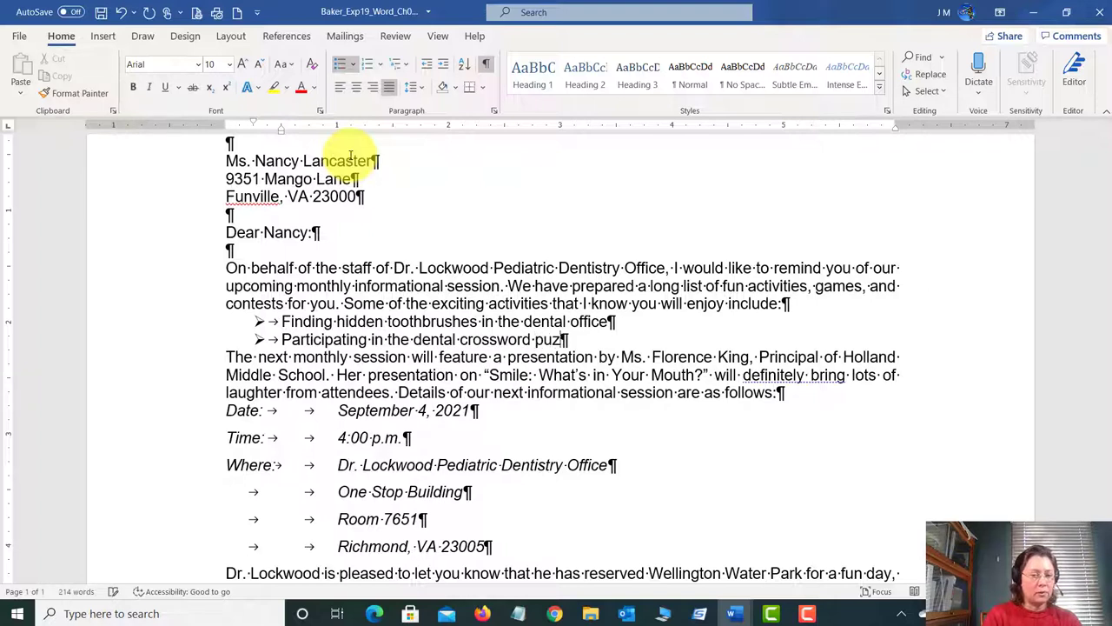
pyautogui.write('zle chall')
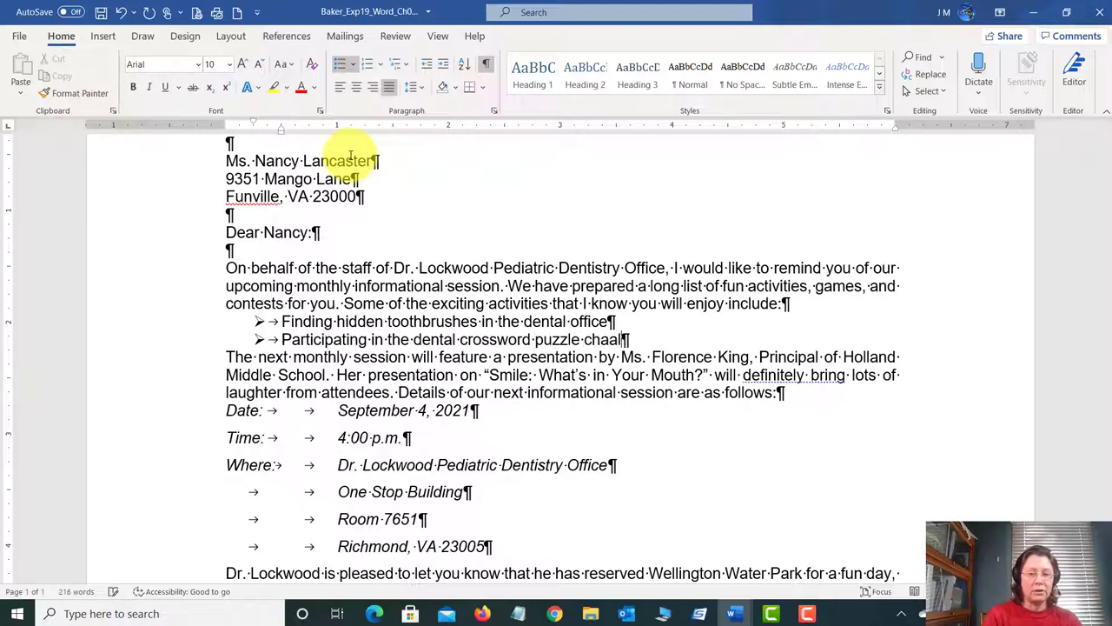
pyautogui.write('enge')
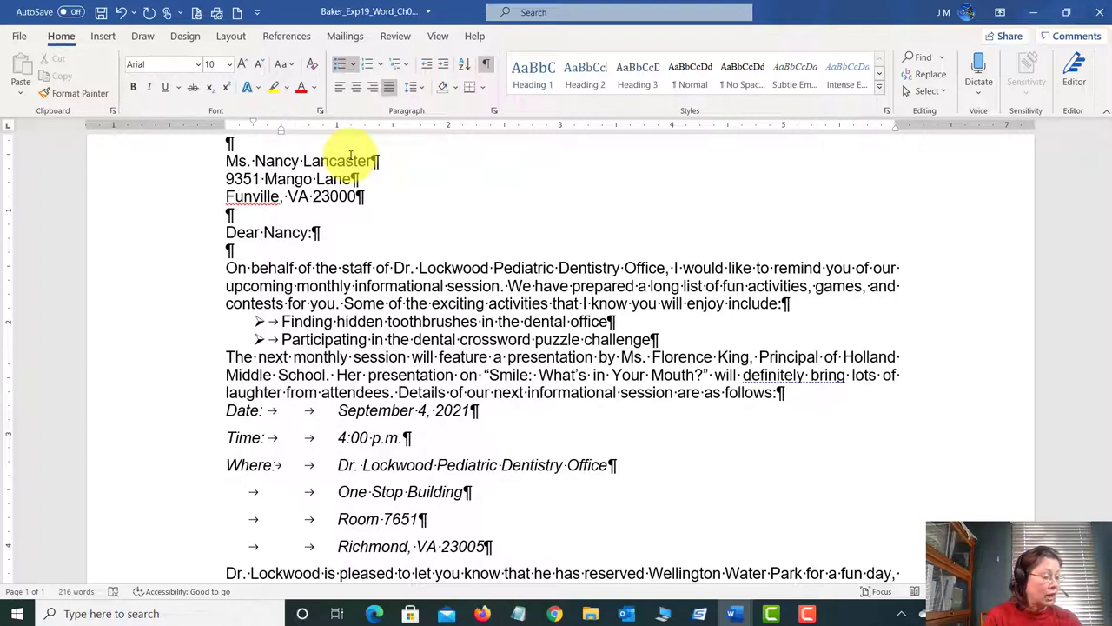
pyautogui.press('Return')
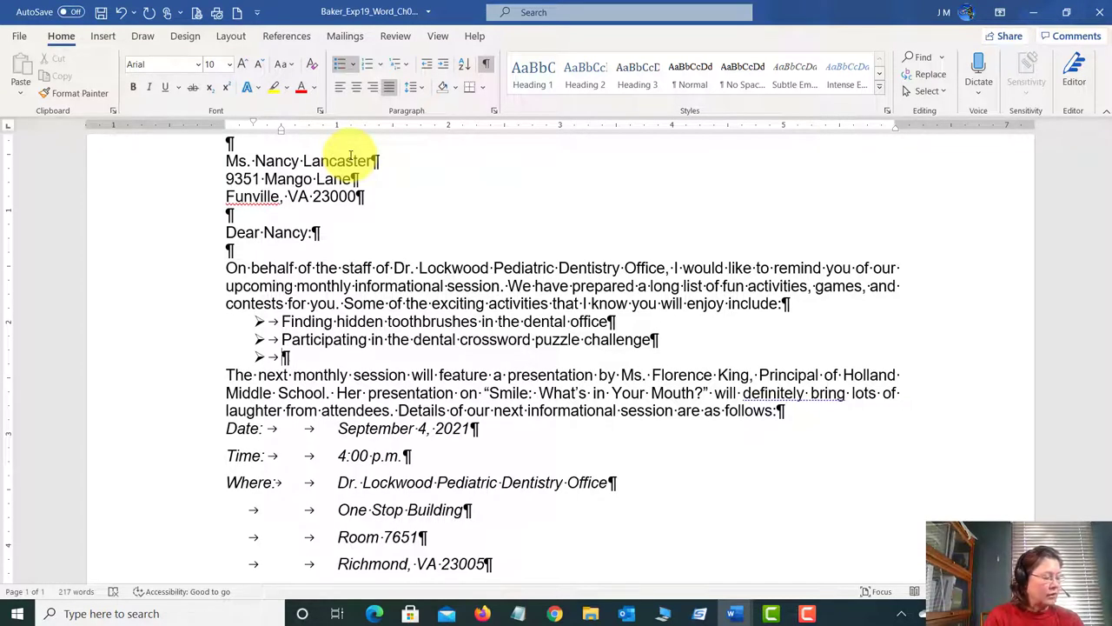
pyautogui.write('Wr')
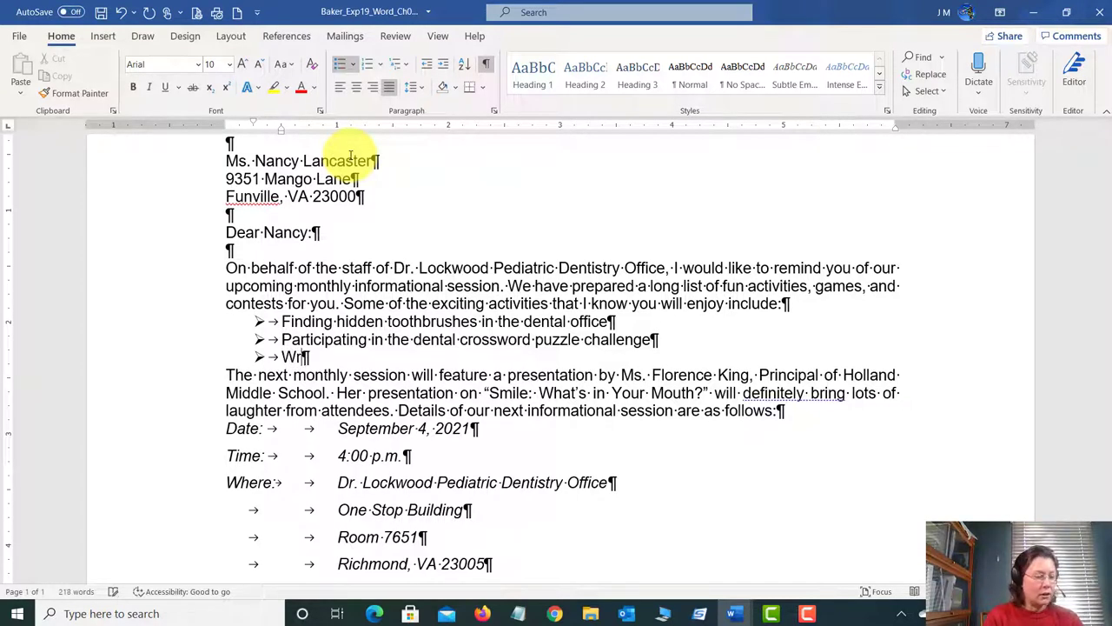
pyautogui.write('iting a convin')
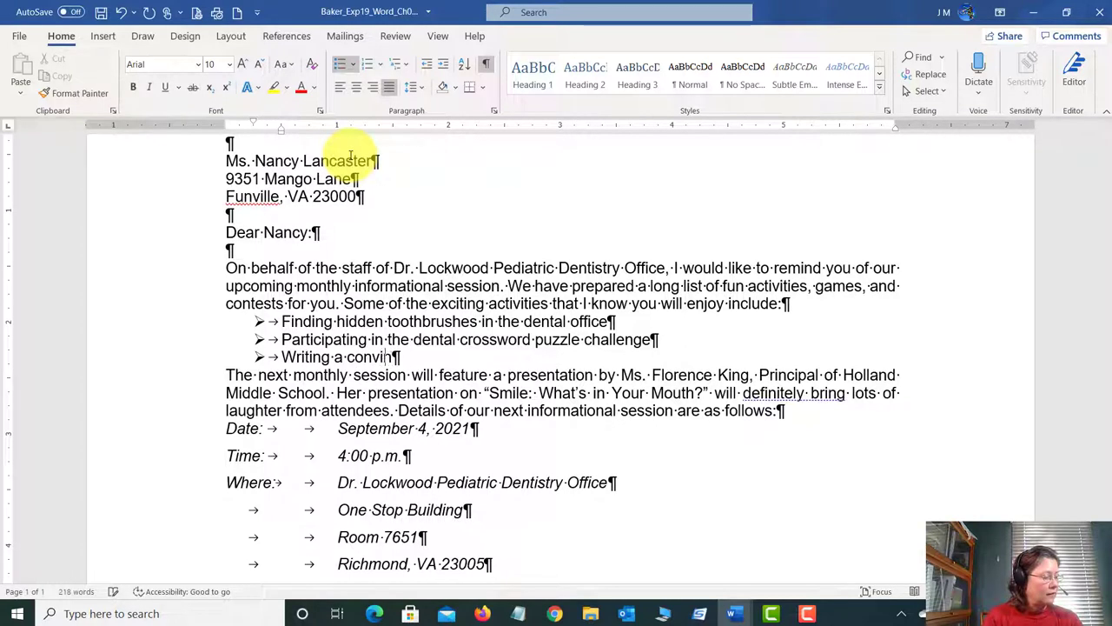
pyautogui.write('ci')
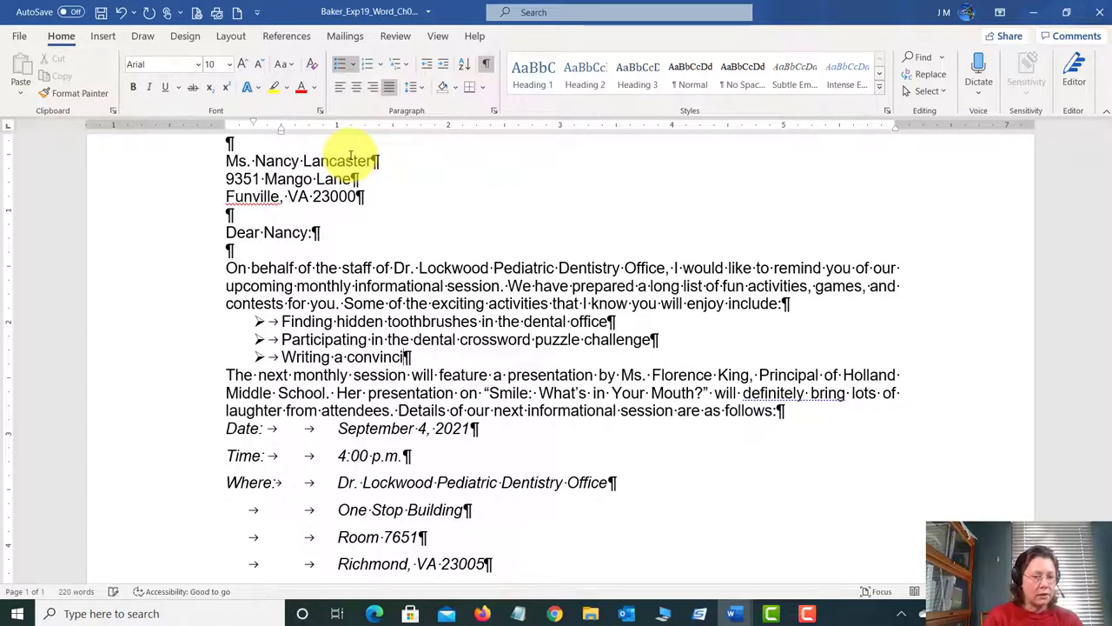
pyautogui.write('ng lette')
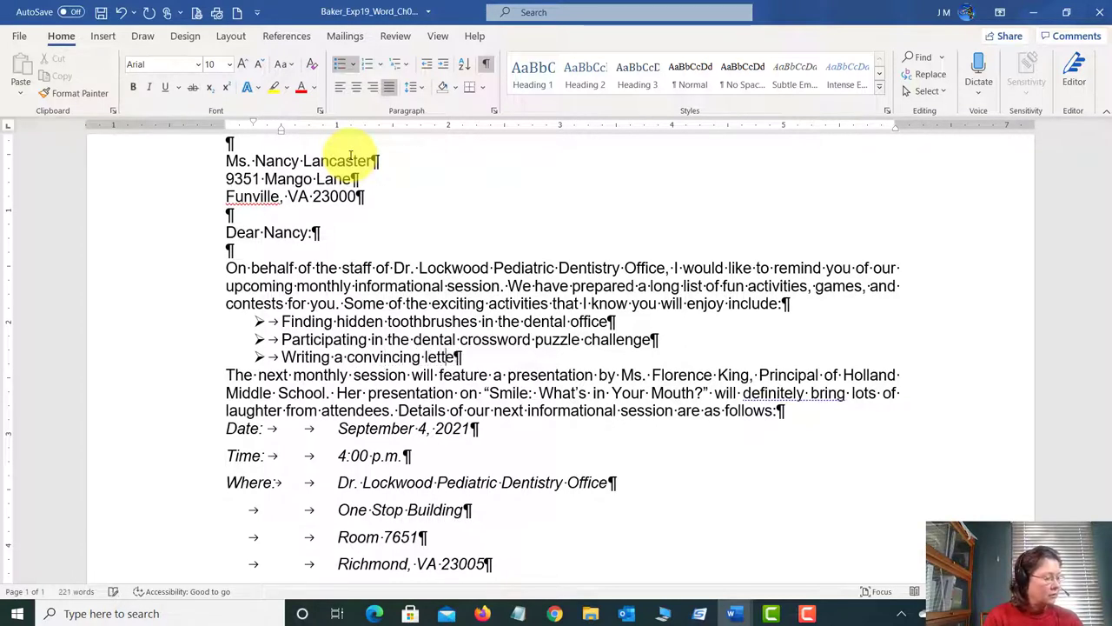
pyautogui.write('r to the tooth fairy')
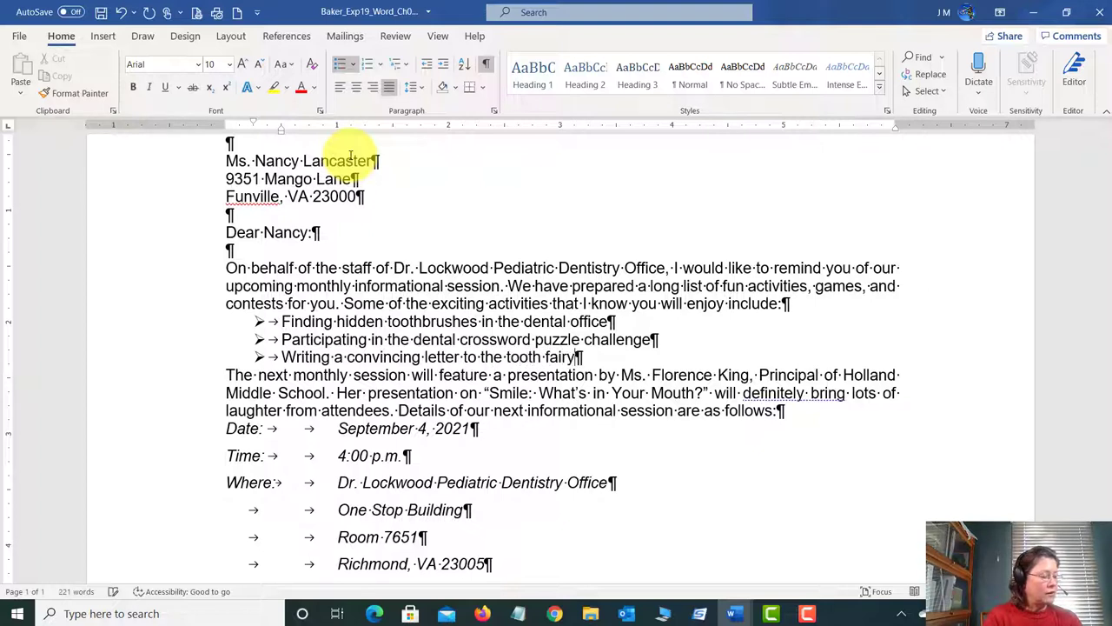
pyautogui.press('Return')
pyautogui.write('Diggi')
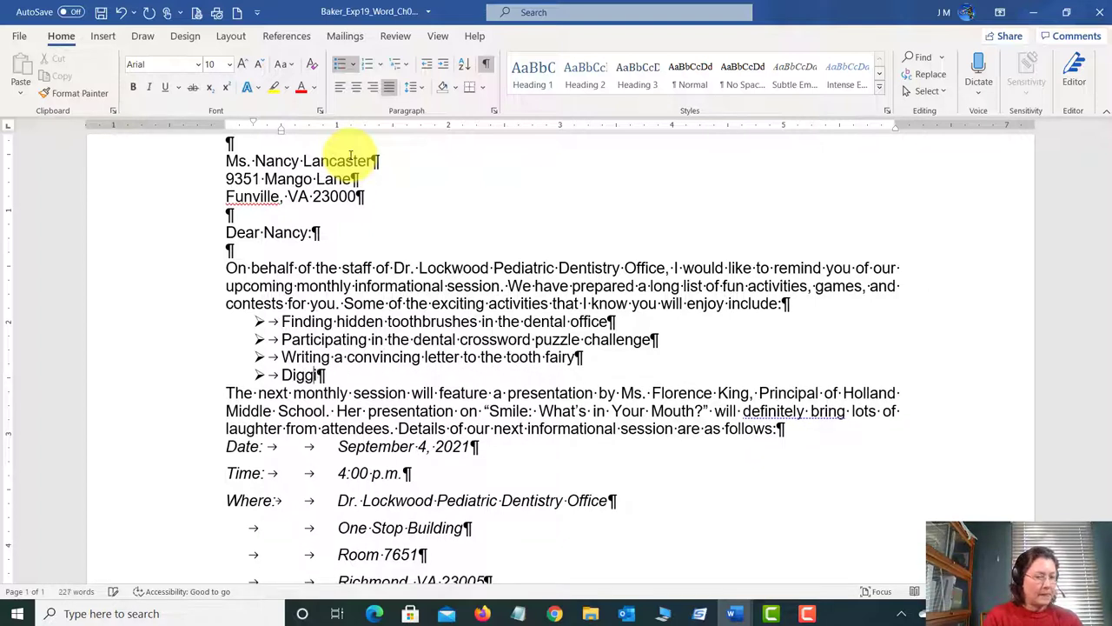
pyautogui.write('ng through ')
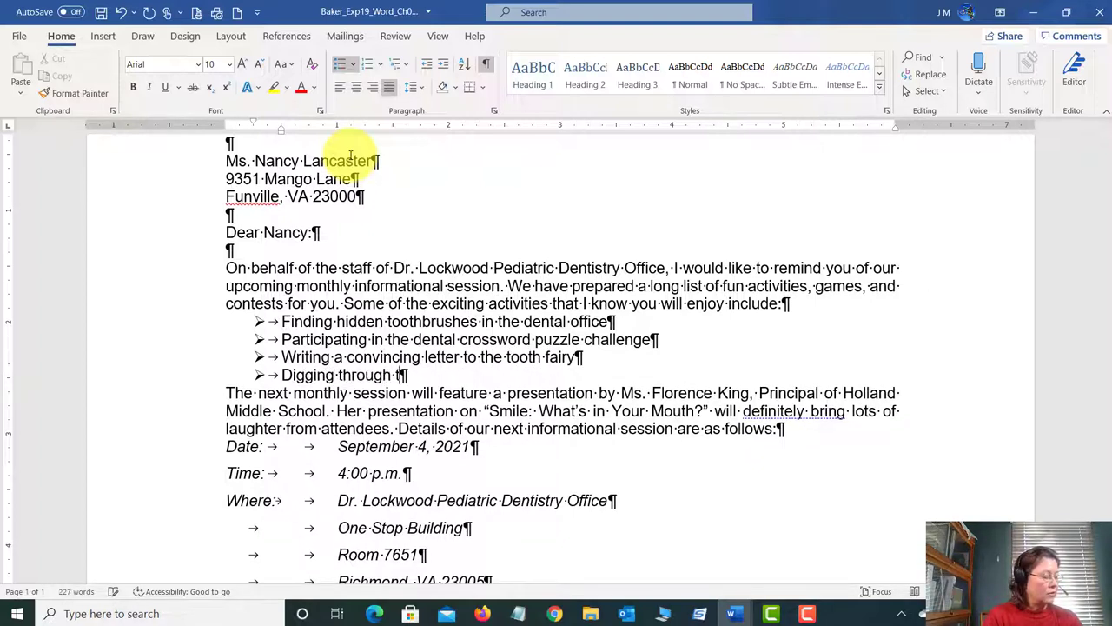
pyautogui.write('the dental treasu')
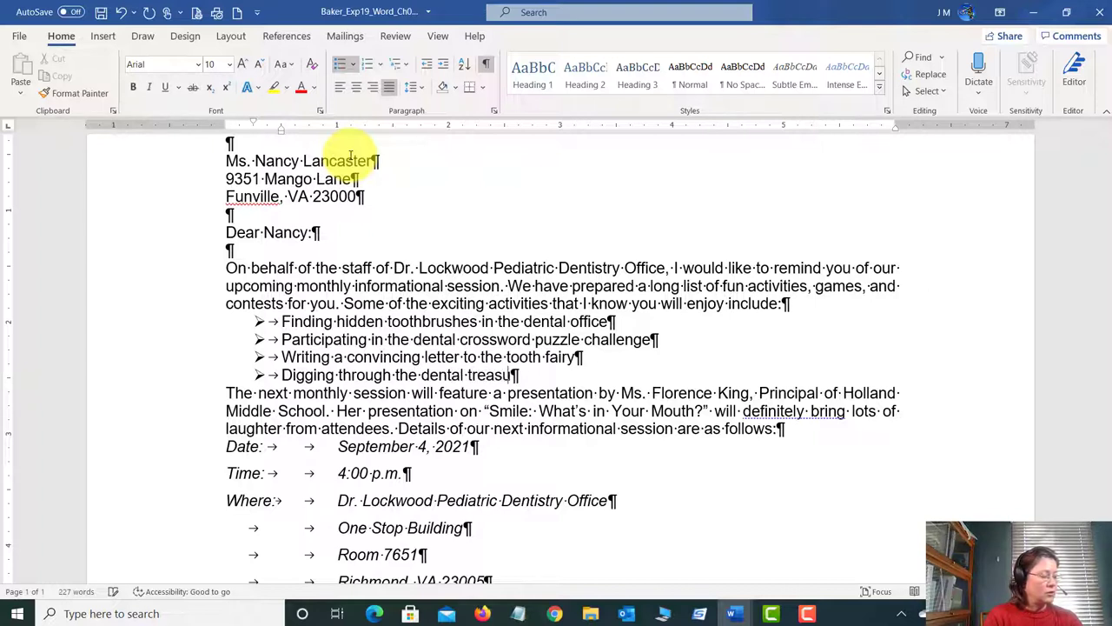
pyautogui.write('re chest')
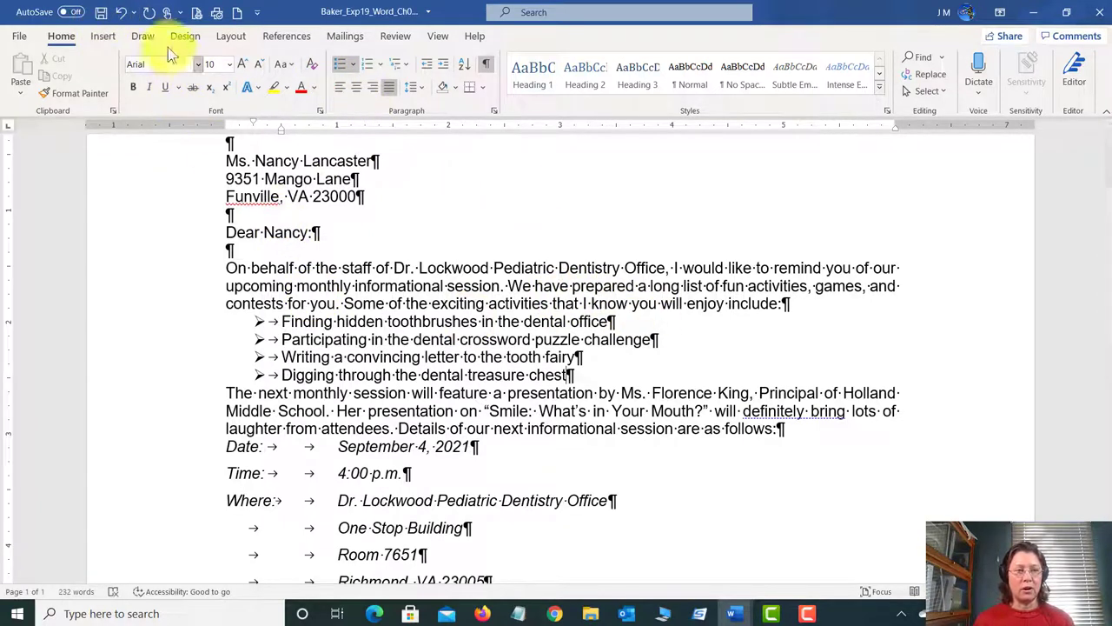
# Step: Save the letter and switch to the instructions document
pyautogui.click(100, 12)
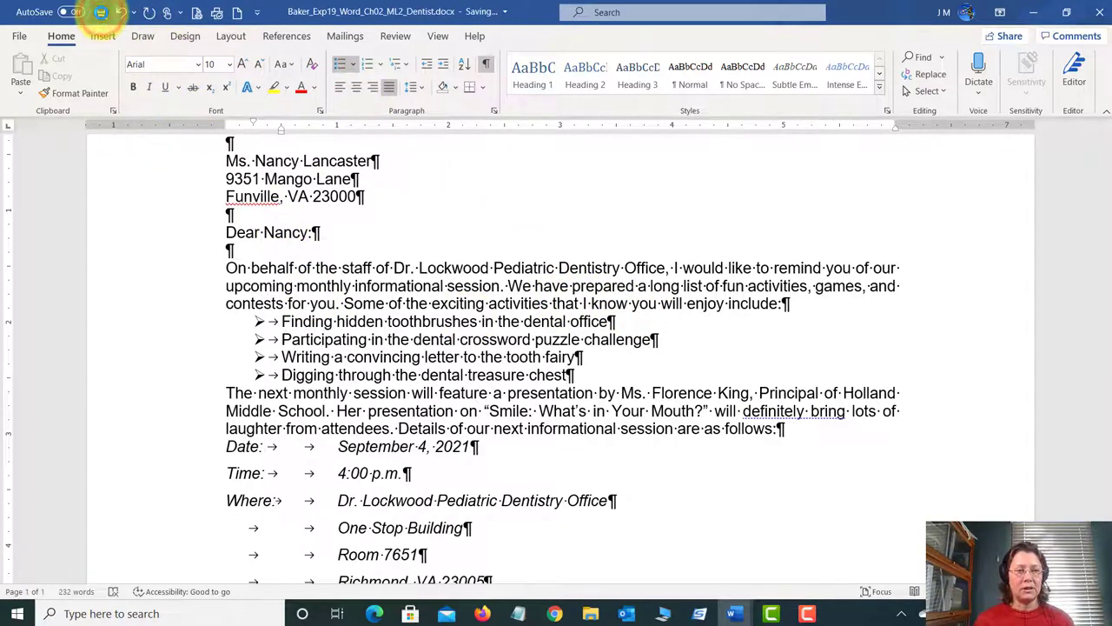
pyautogui.moveTo(735, 614)
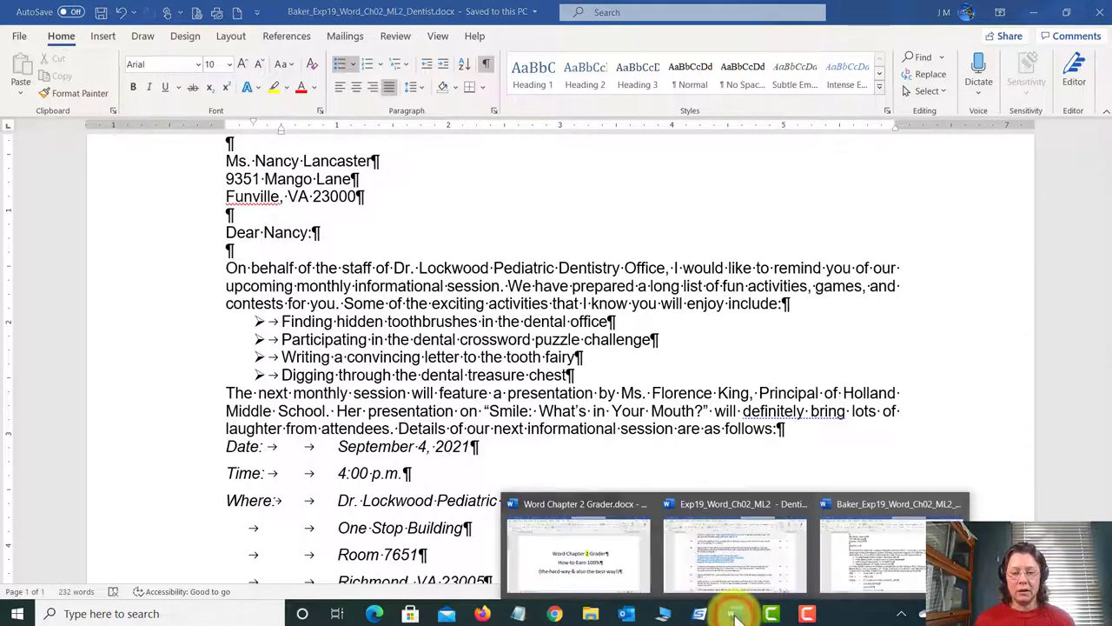
pyautogui.click(725, 543)
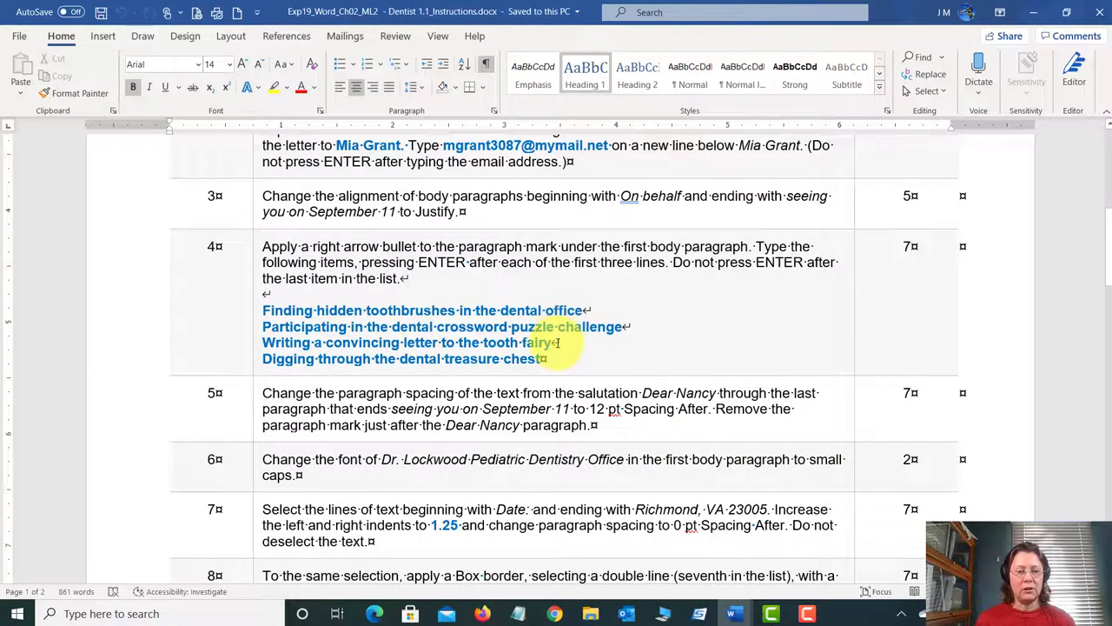
pyautogui.scroll(-3, 556, 342)
# Step: Highlight the words 'Spacing After' in step 5 in yellow
pyautogui.click(552, 313)
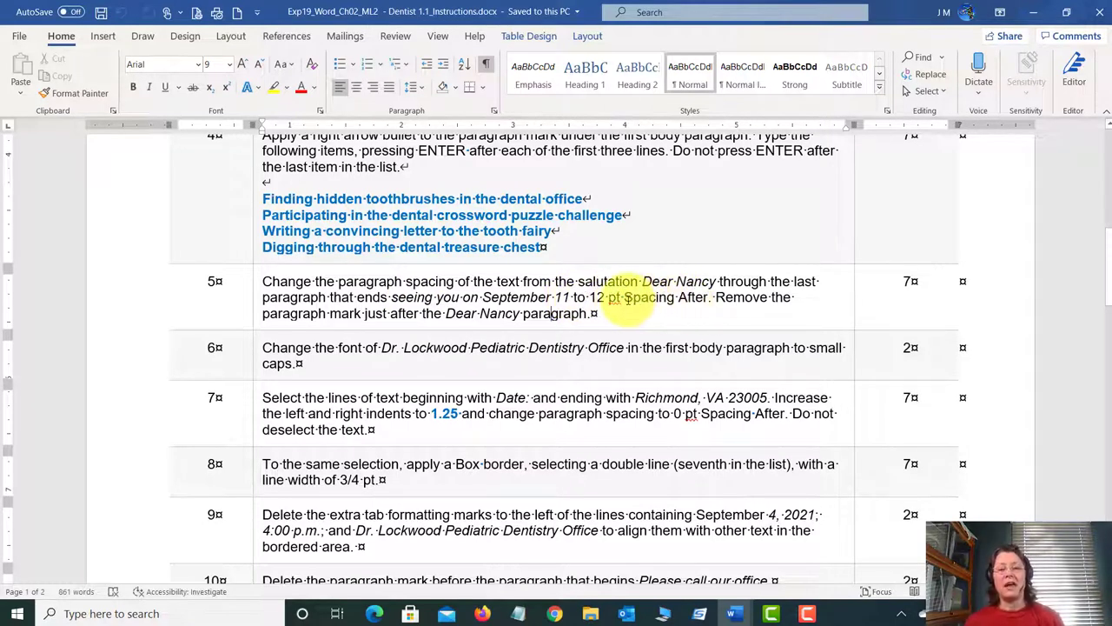
pyautogui.moveTo(625, 297); pyautogui.dragTo(709, 297)
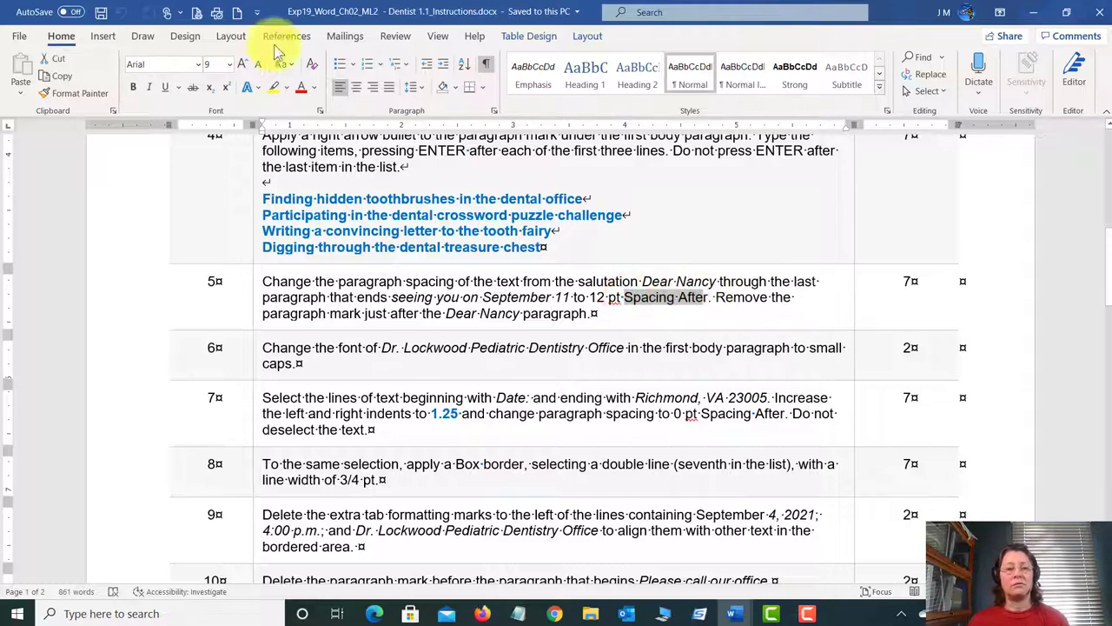
pyautogui.click(273, 87)
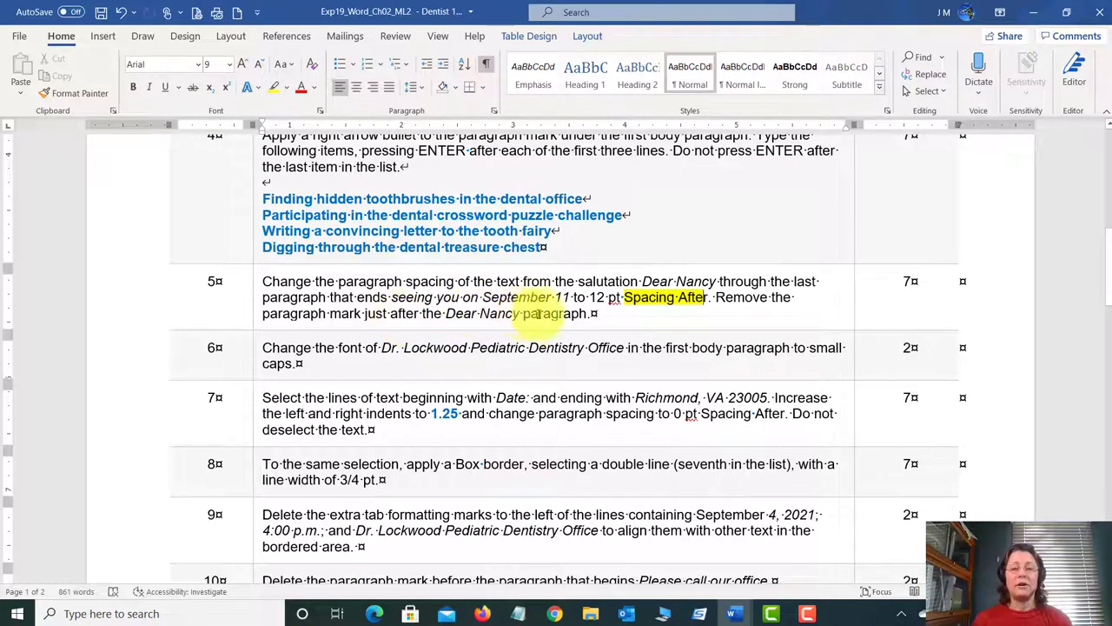
pyautogui.click(733, 613)
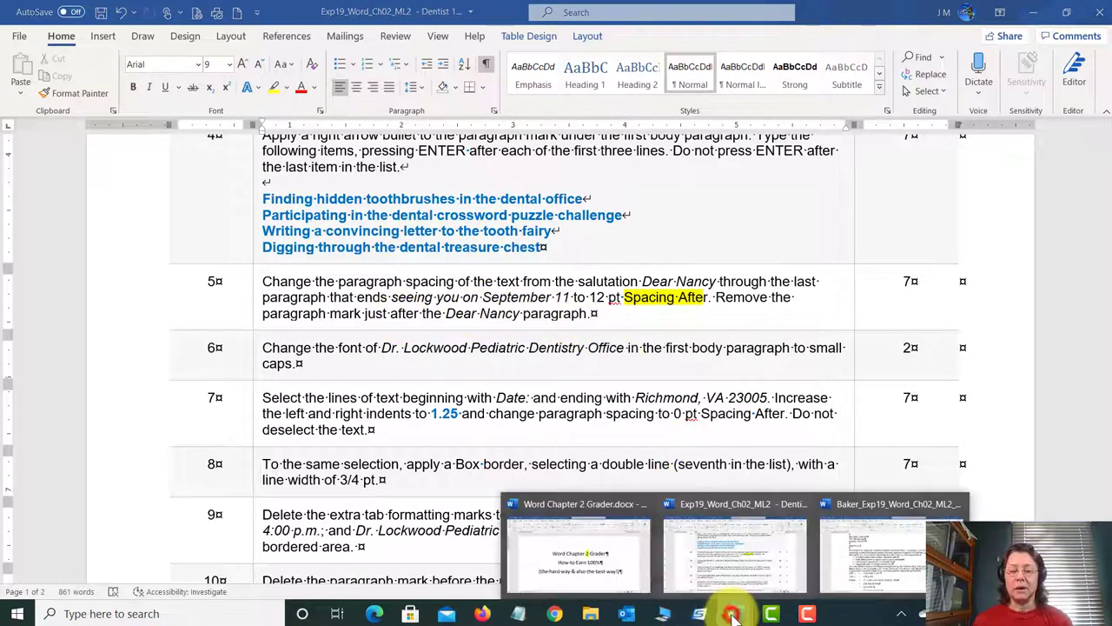
# Step: Bring the Baker dentist letter forward and select from 'Dear Nancy' through the 'September 11.' paragraph
pyautogui.click(879, 545)
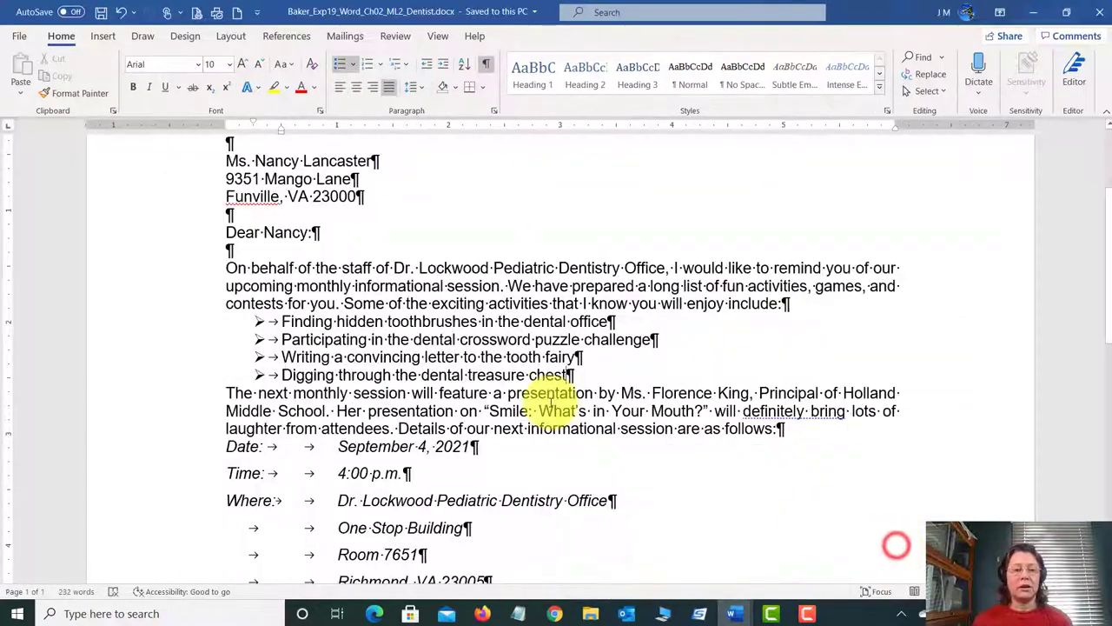
pyautogui.doubleClick(275, 239)
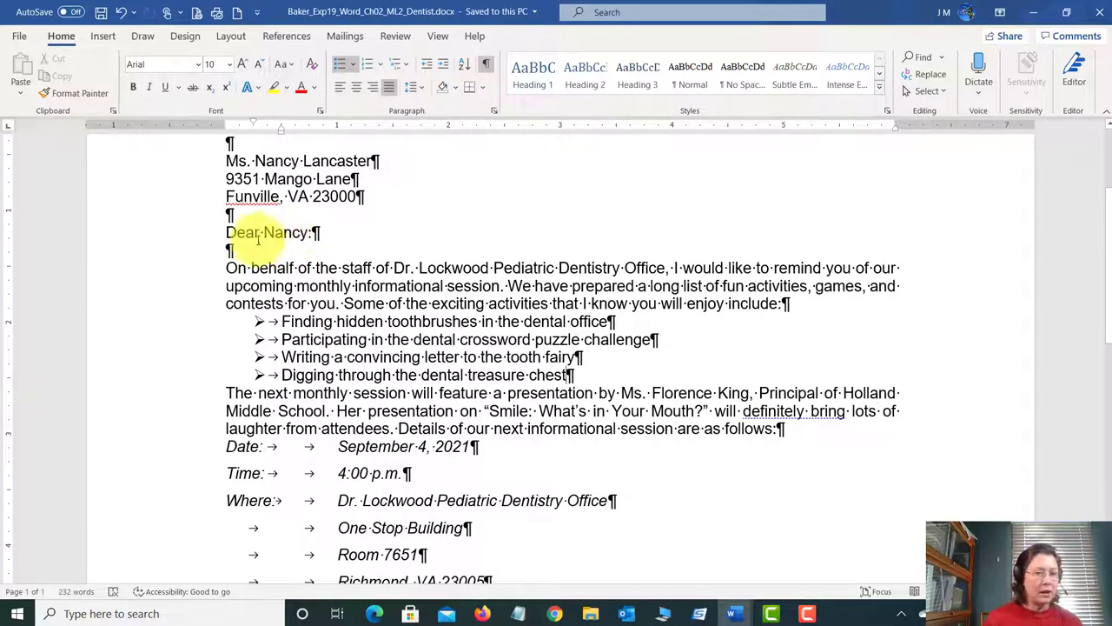
pyautogui.click(227, 232)
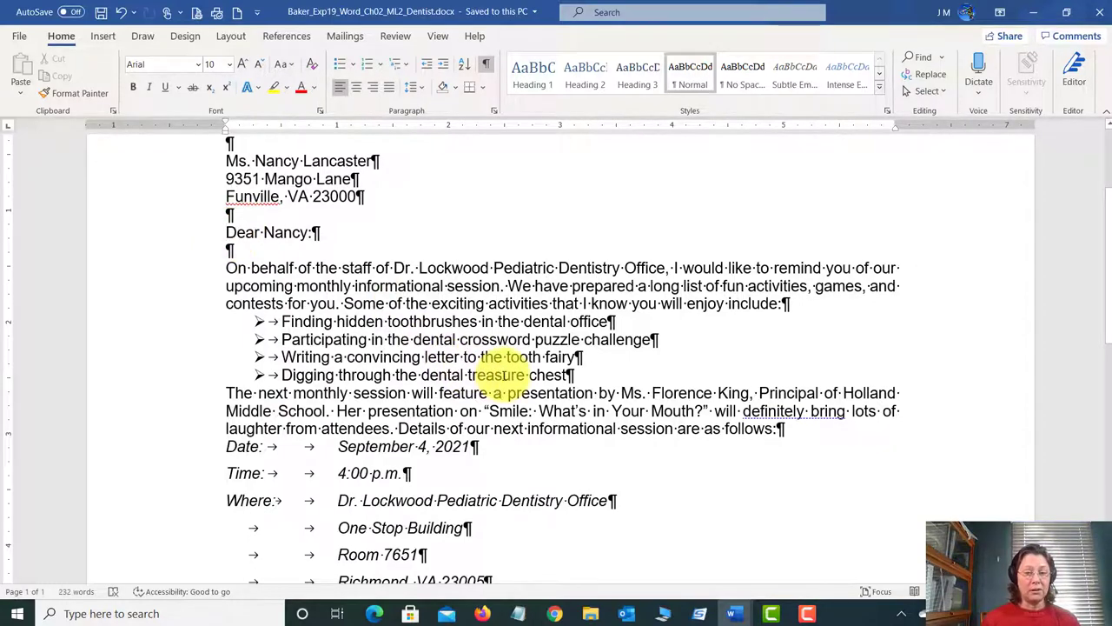
pyautogui.scroll(-2, 504, 374)
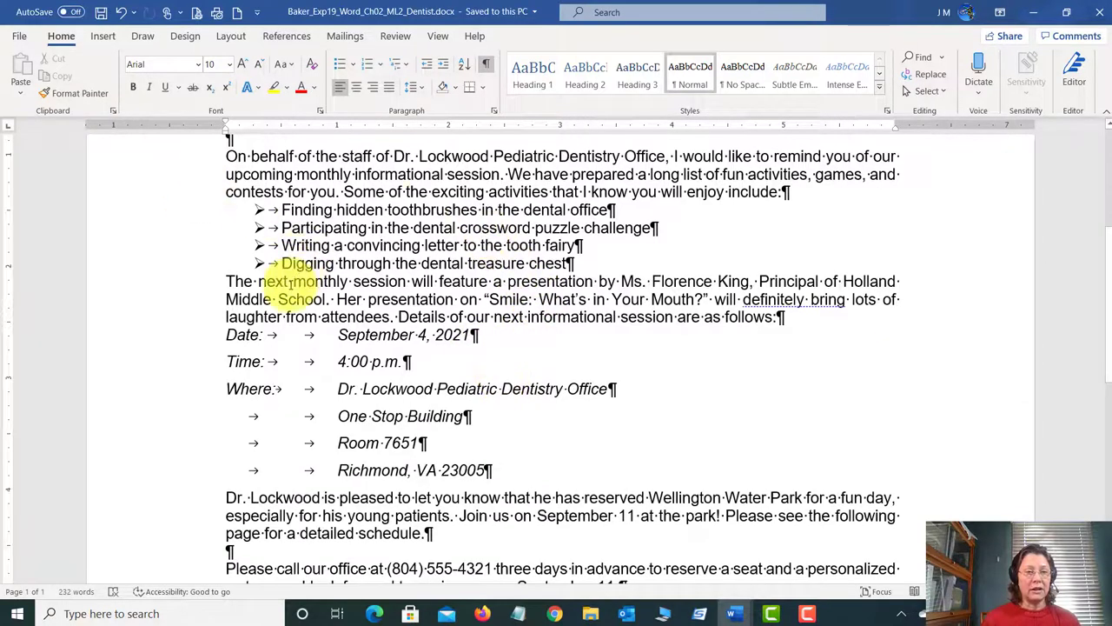
pyautogui.scroll(2, 289, 283)
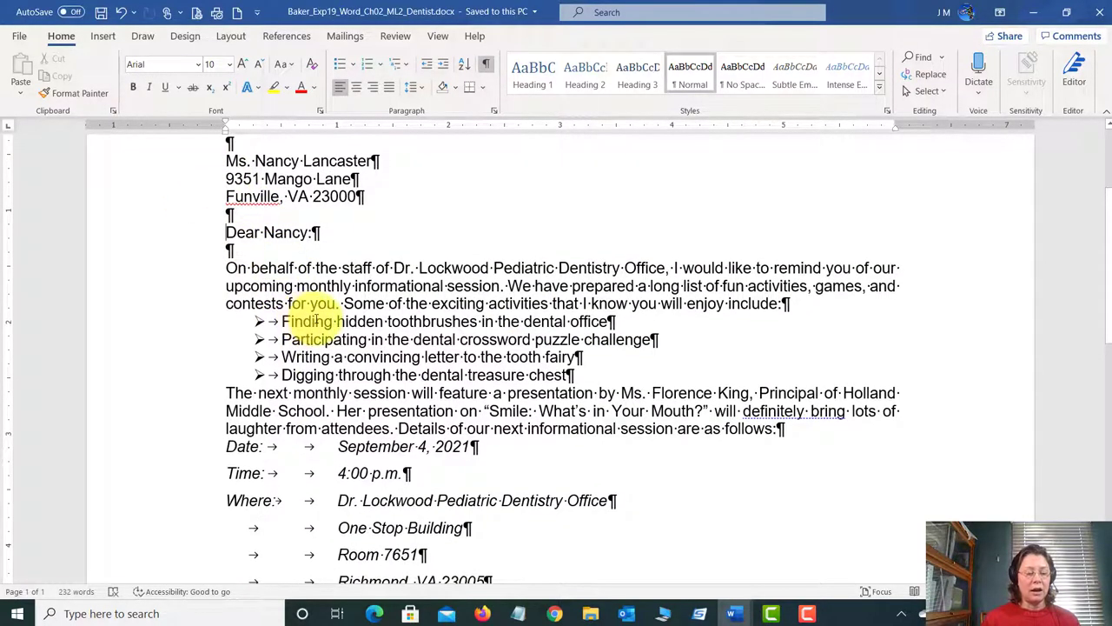
pyautogui.scroll(-4, 315, 321)
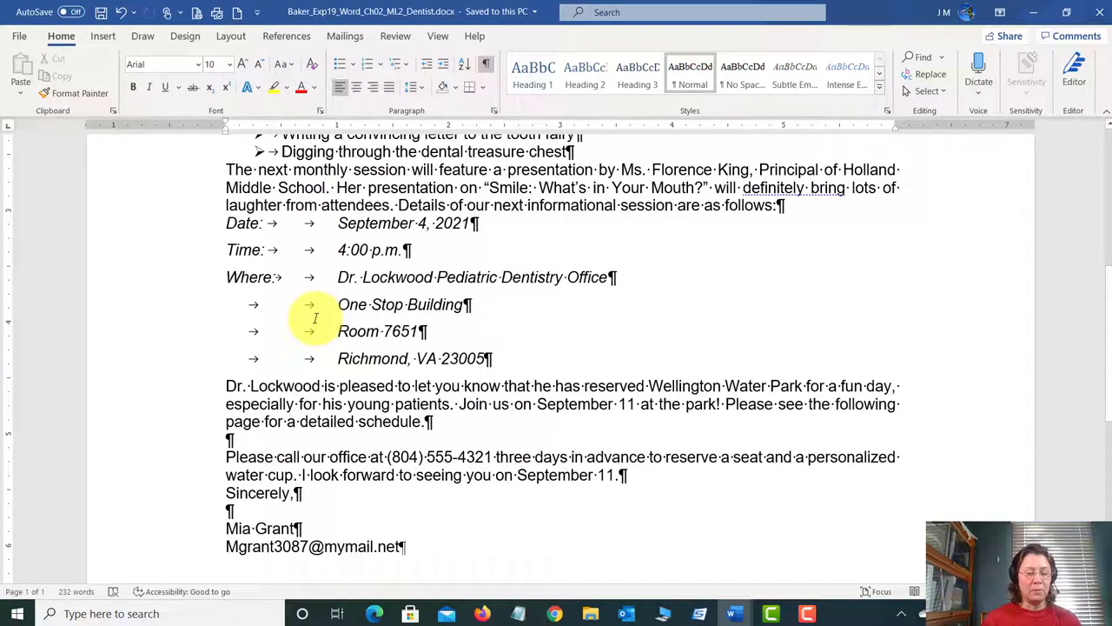
pyautogui.scroll(-2, 573, 472)
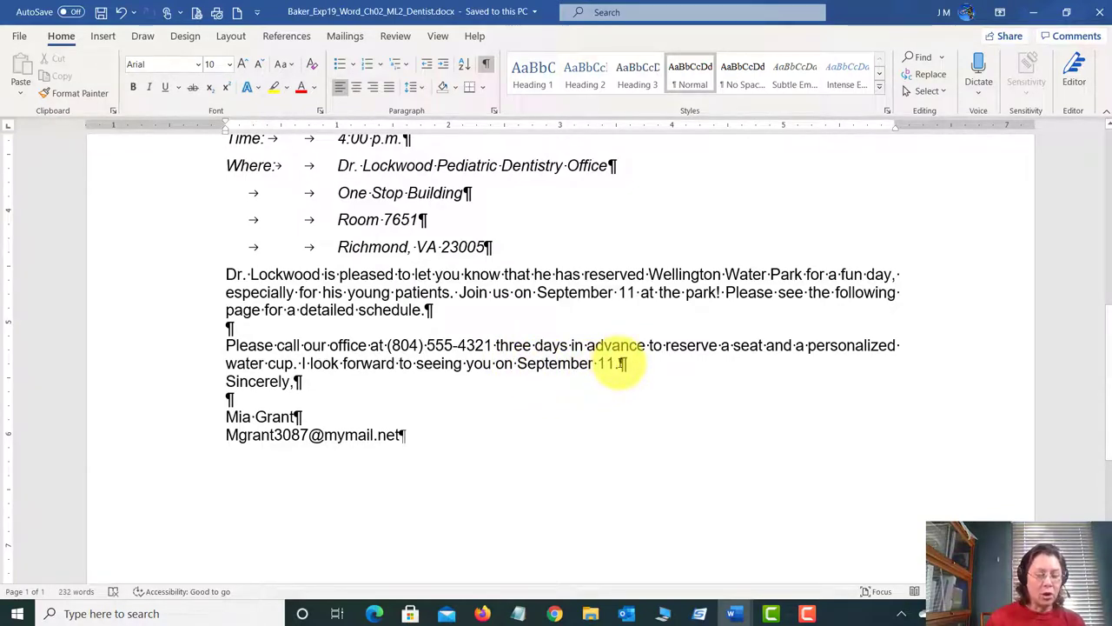
pyautogui.keyDown('shift'); pyautogui.click(619, 364); pyautogui.keyUp('shift')
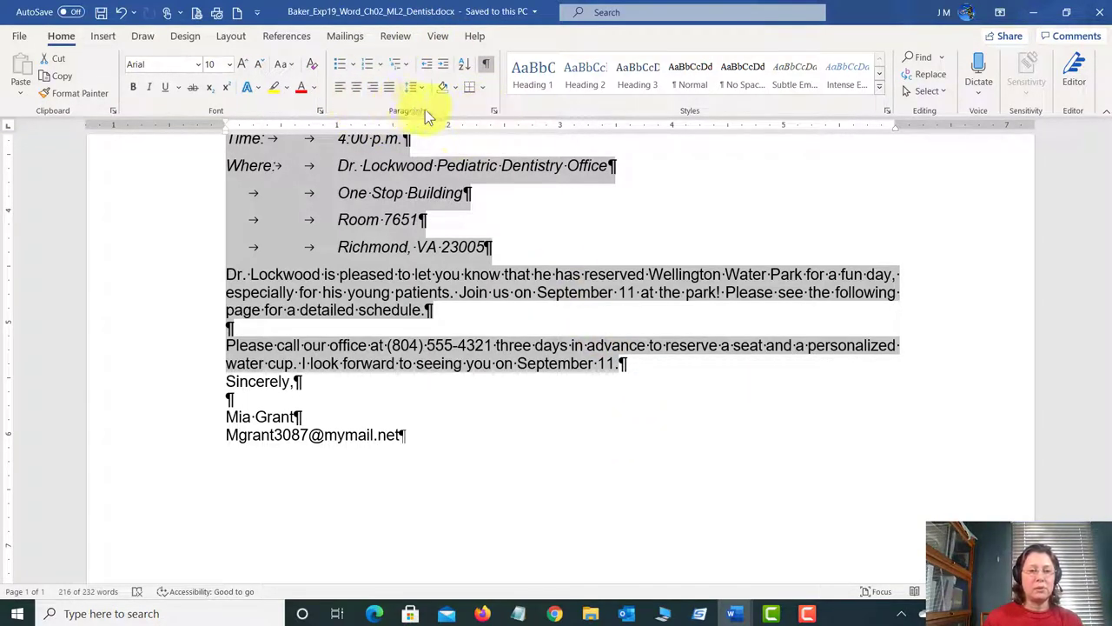
# Step: Set 12 pt spacing after on the selected salutation-to-September 11 paragraphs in the Paragraph dialog
pyautogui.click(493, 112)
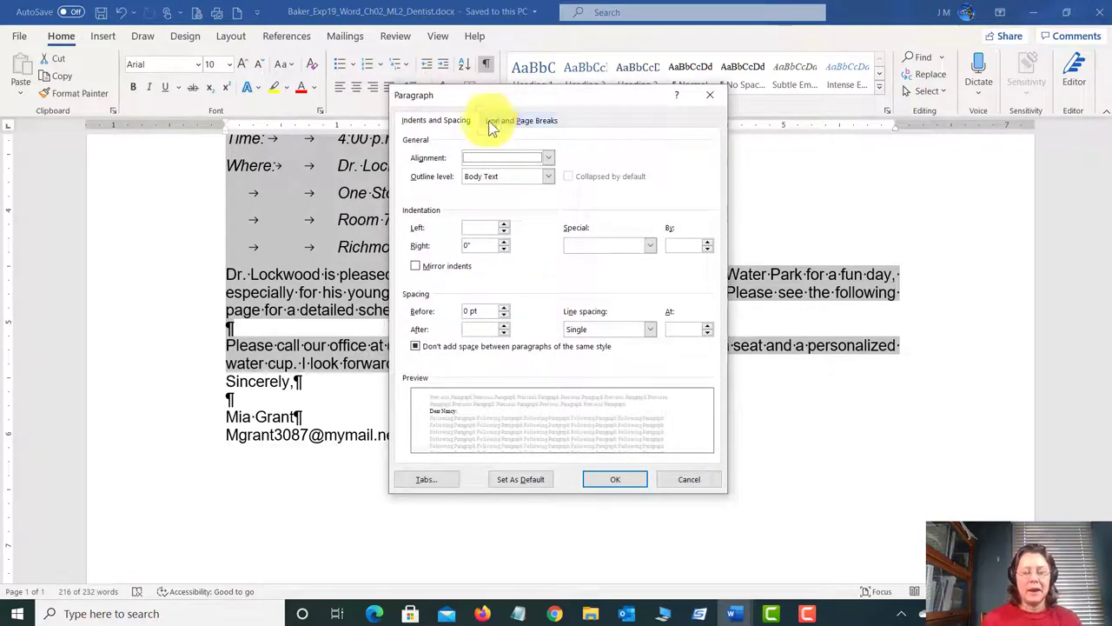
pyautogui.click(416, 345)
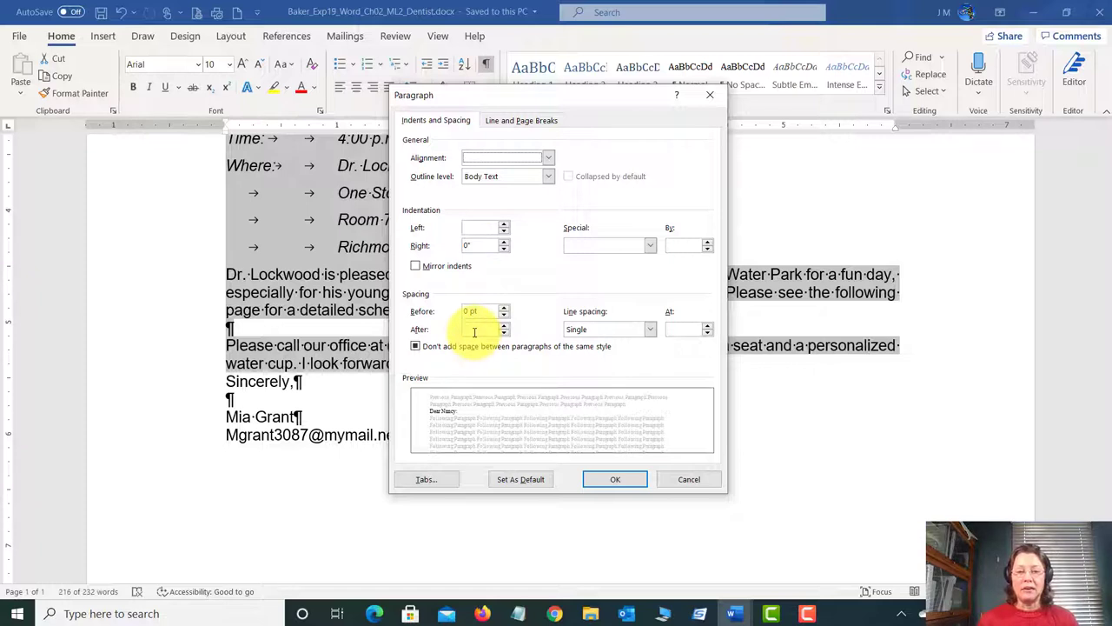
pyautogui.click(416, 346)
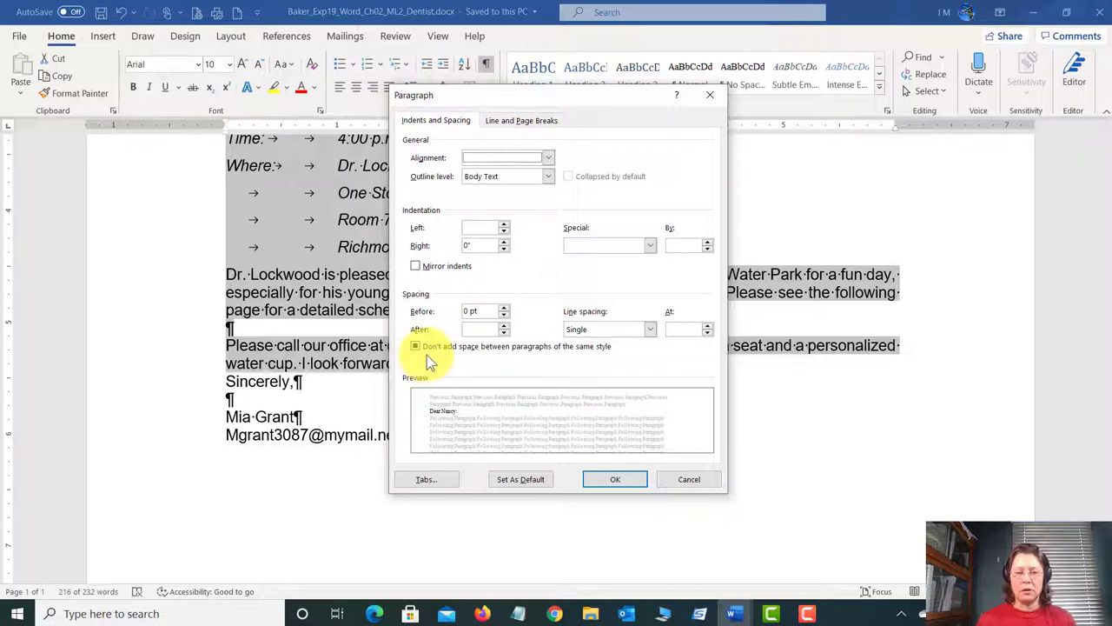
pyautogui.click(428, 347)
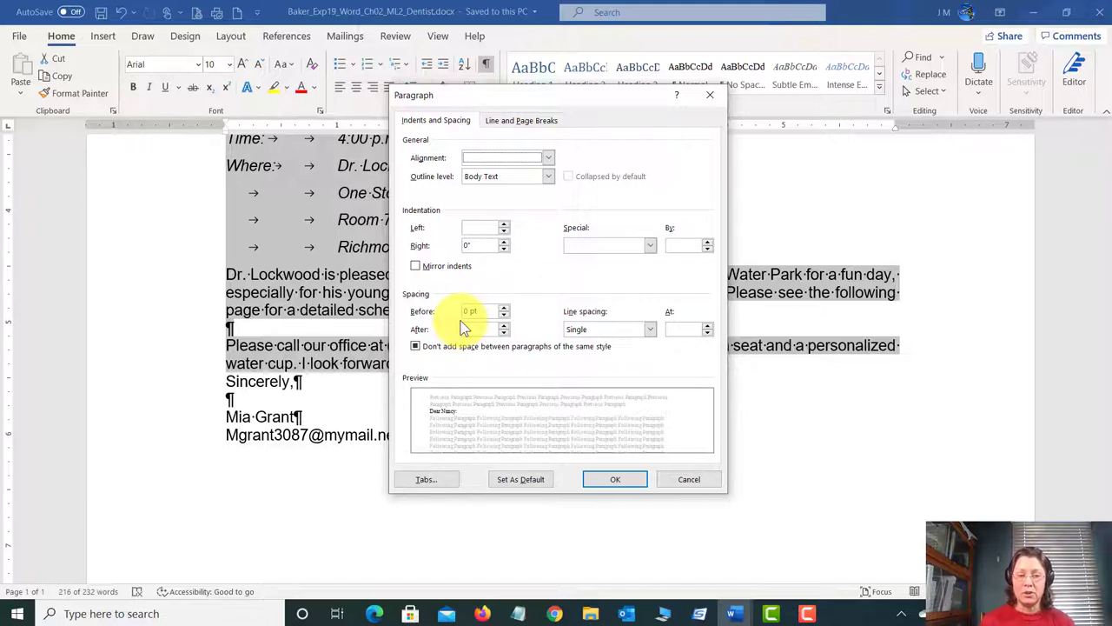
pyautogui.click(416, 347)
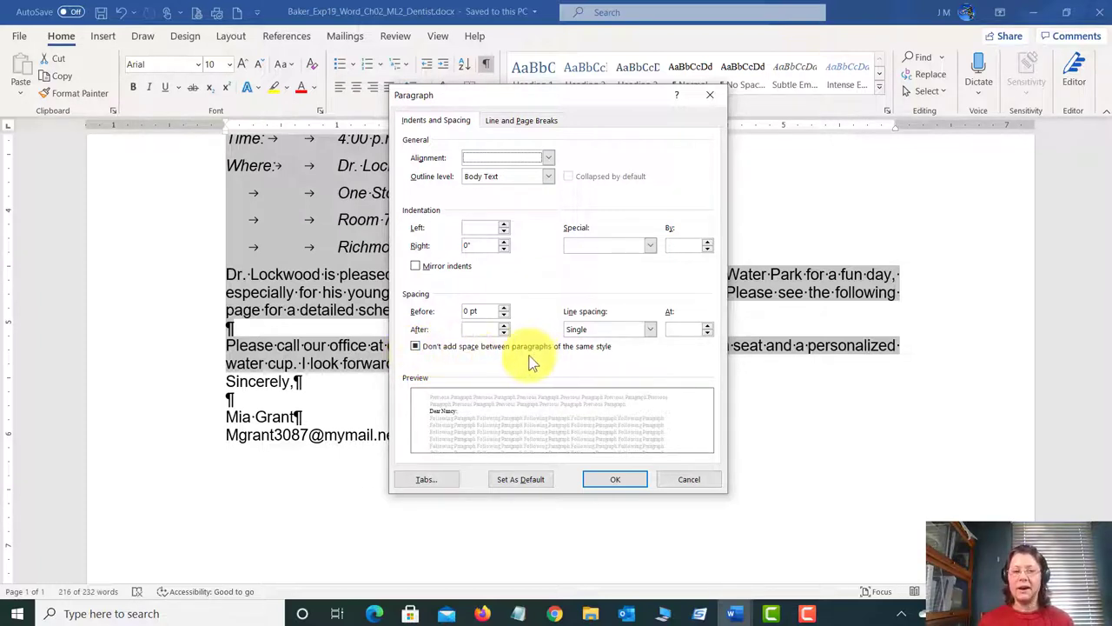
pyautogui.click(481, 328)
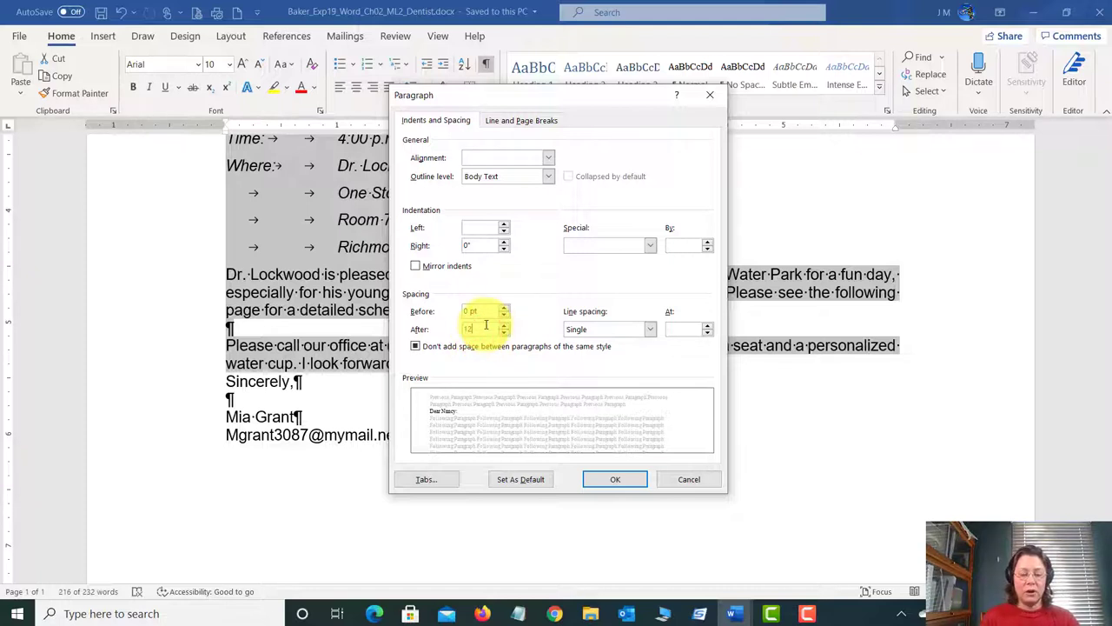
pyautogui.press('Tab')
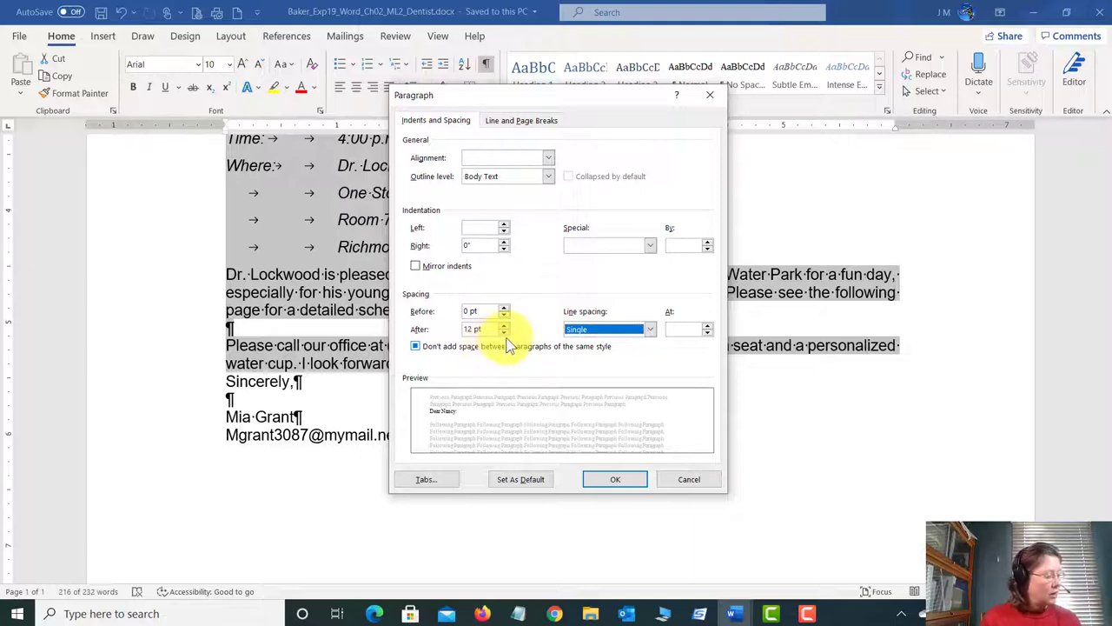
pyautogui.click(617, 480)
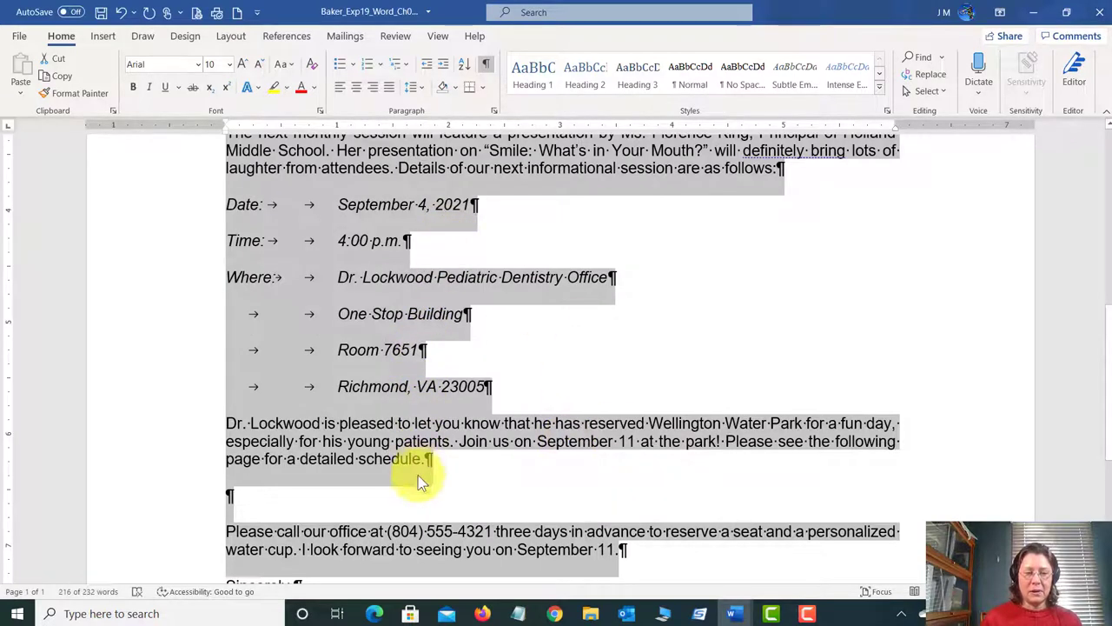
# Step: Clear the large text selection and hide the formatting marks
pyautogui.click(406, 355)
pyautogui.doubleClick(421, 349)
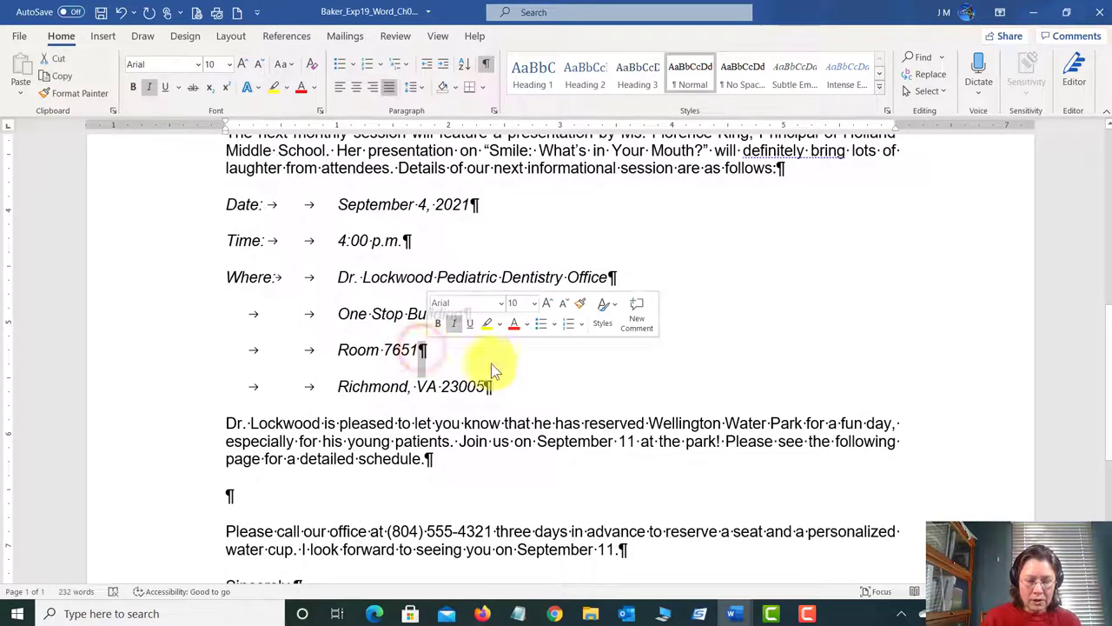
pyautogui.click(265, 371)
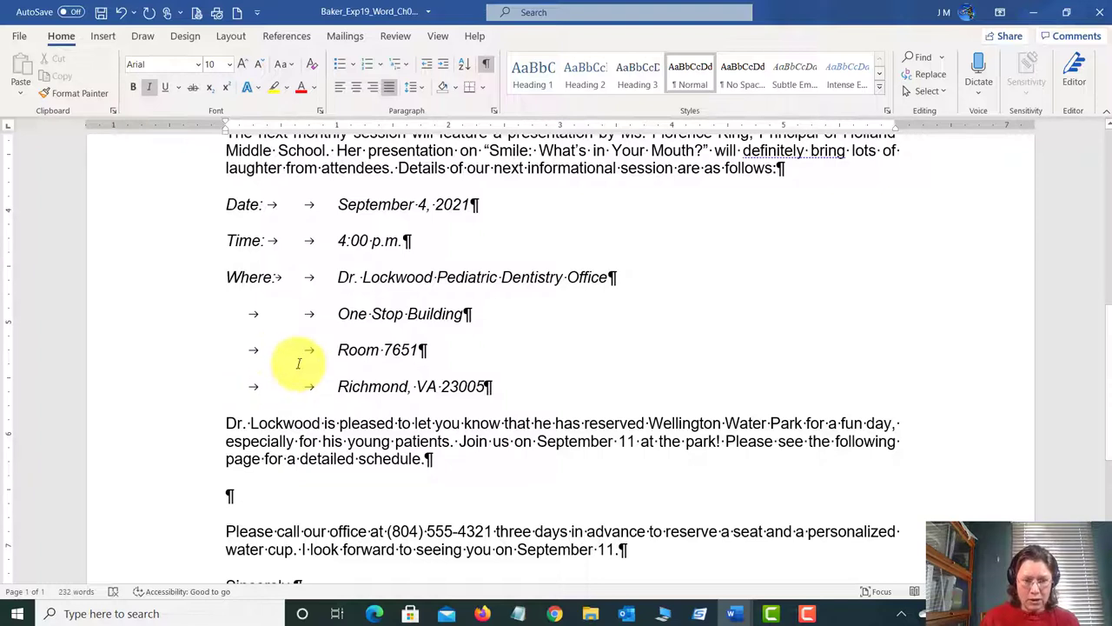
pyautogui.click(486, 64)
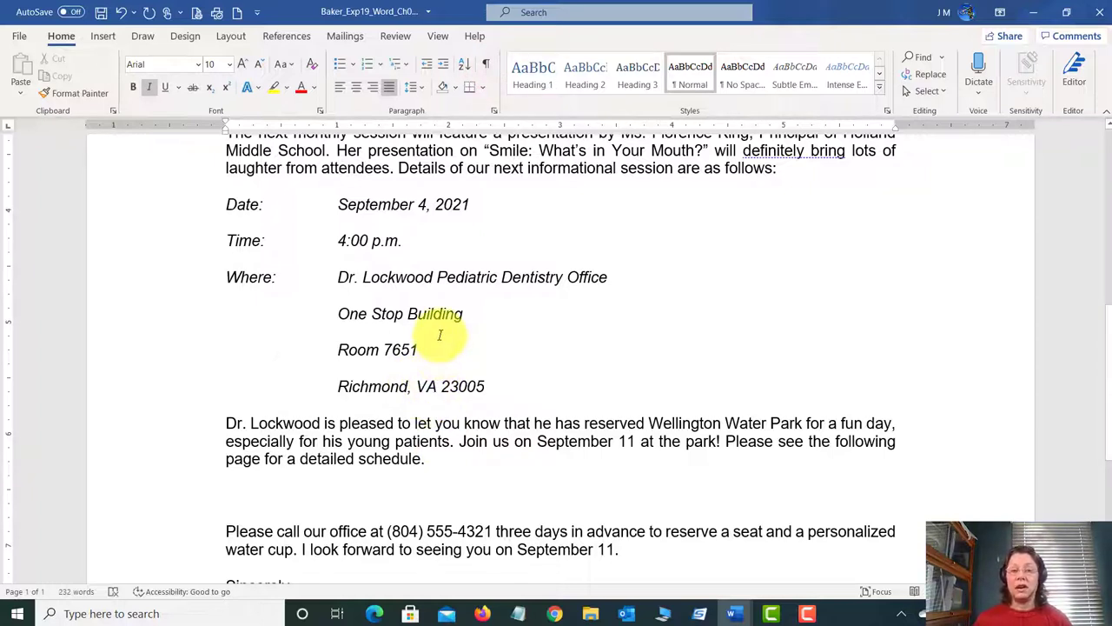
# Step: Cancel the Paragraph dialog without changes and show formatting marks at the top of the letter
pyautogui.click(493, 112)
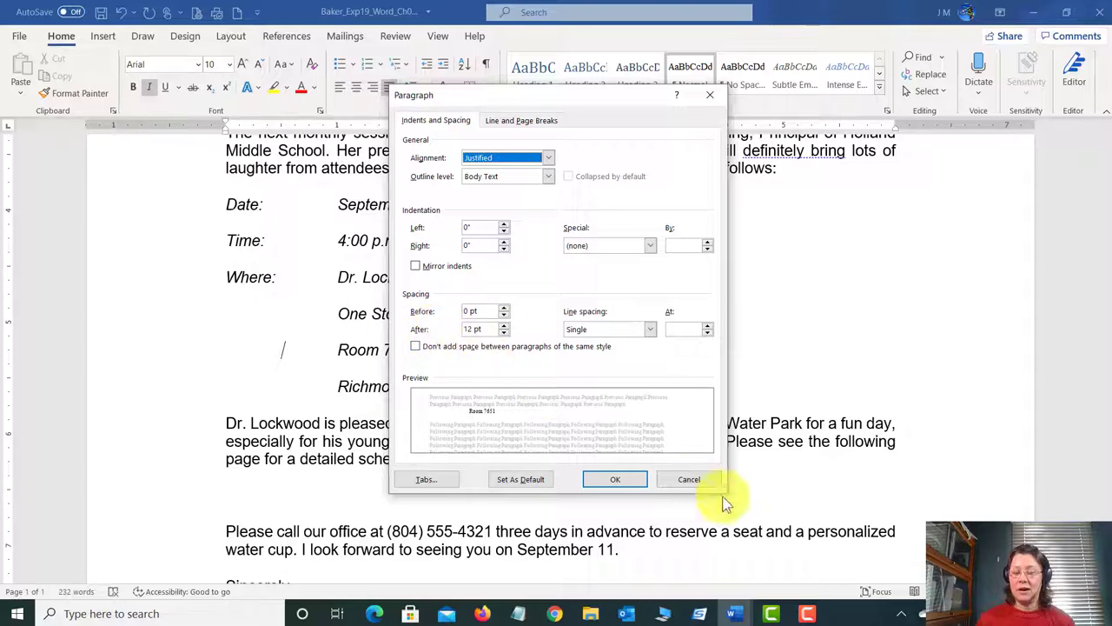
pyautogui.click(687, 479)
pyautogui.scroll(6, 417, 435)
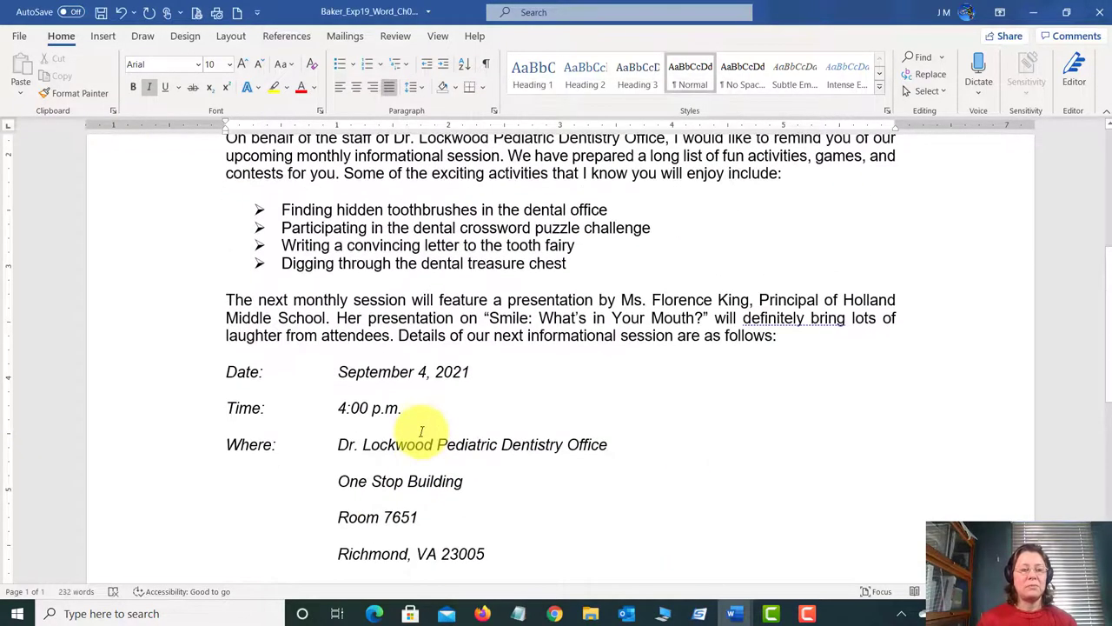
pyautogui.scroll(2, 417, 426)
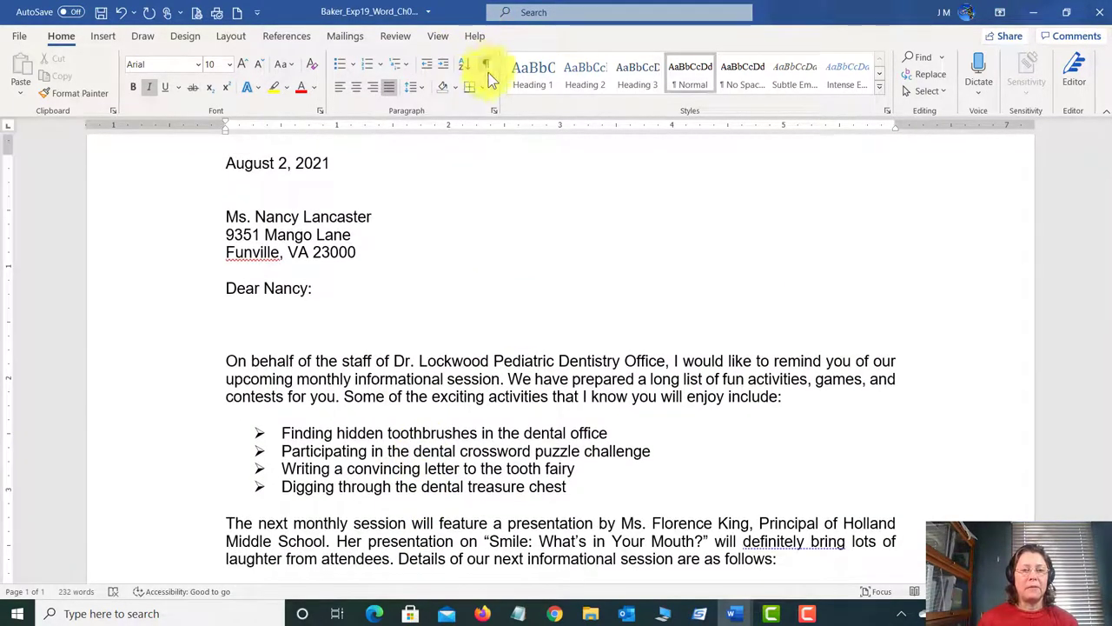
pyautogui.click(487, 66)
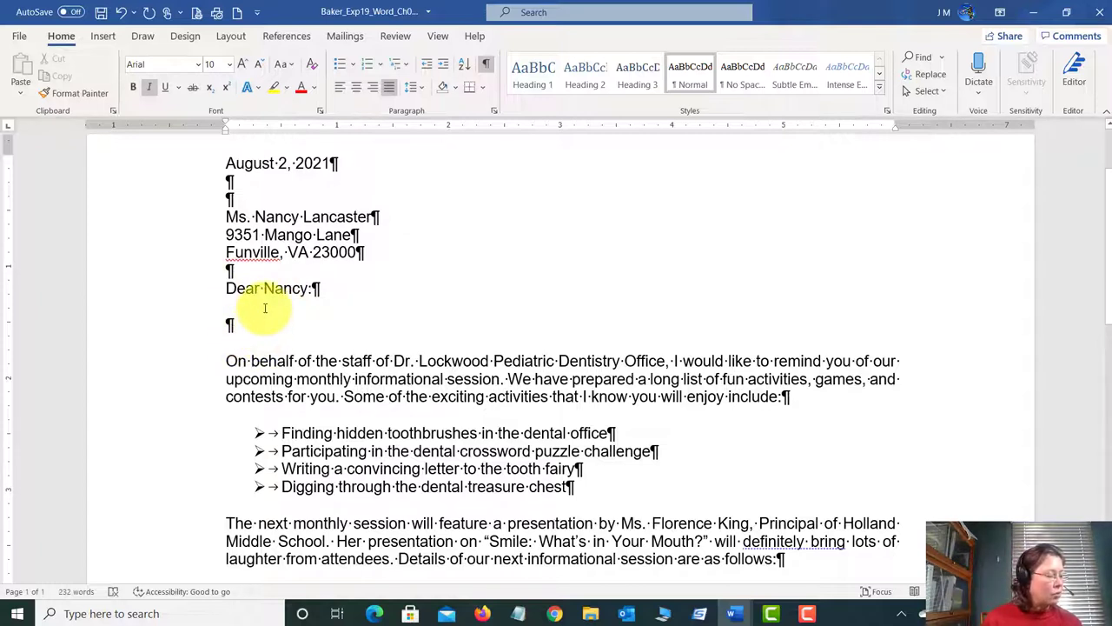
# Step: Delete the blank paragraph mark below 'Dear Nancy:' so 'On behalf' follows it directly
pyautogui.click(229, 325)
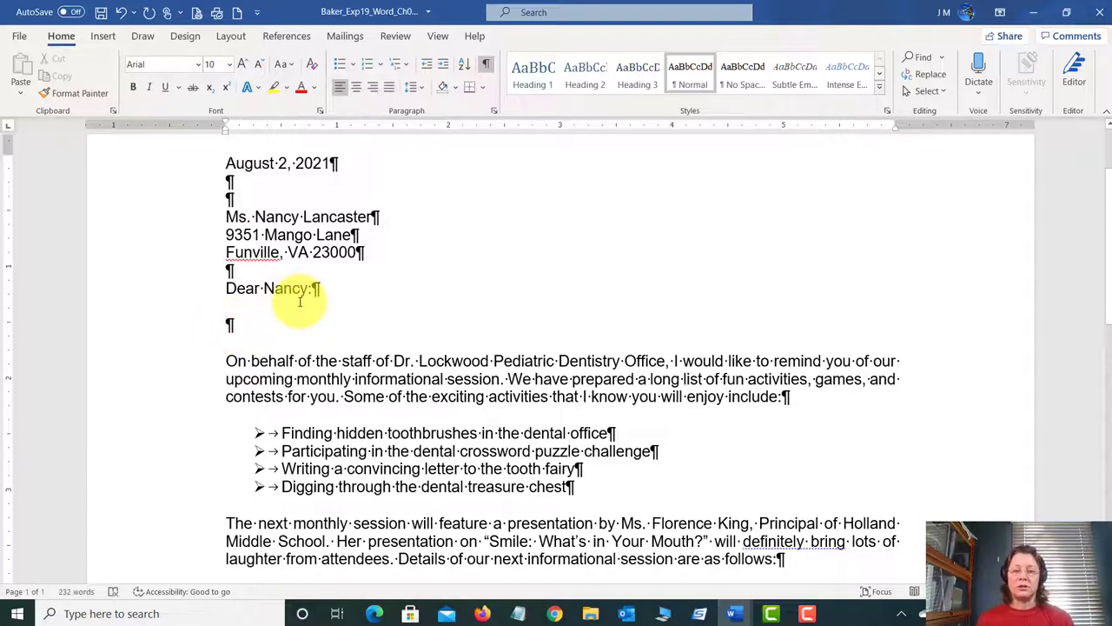
pyautogui.doubleClick(365, 380)
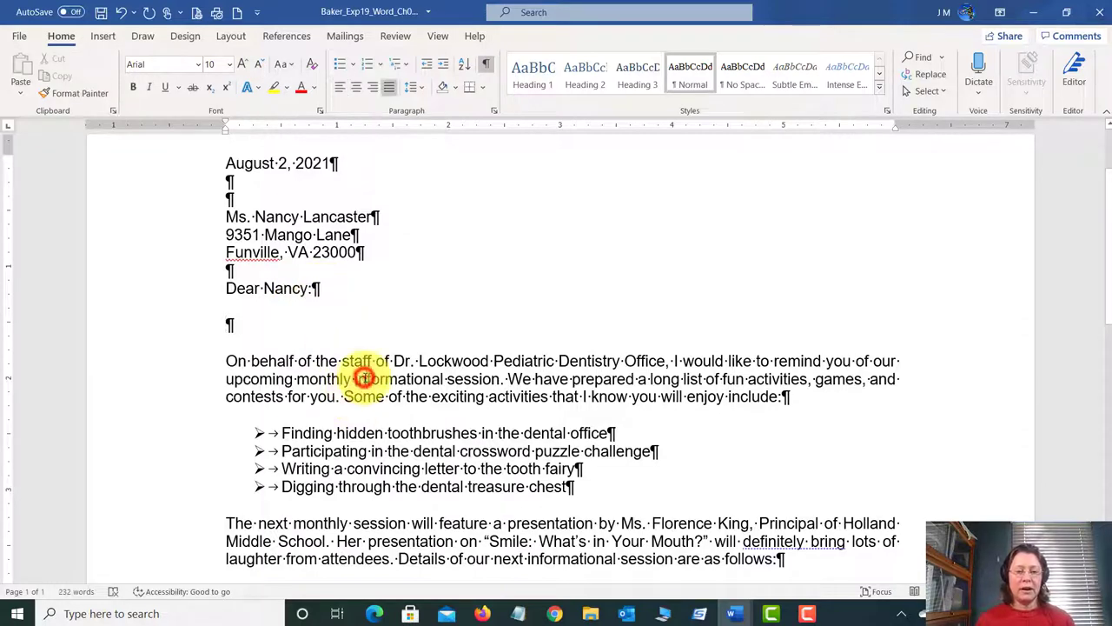
pyautogui.click(189, 383)
pyautogui.click(168, 395)
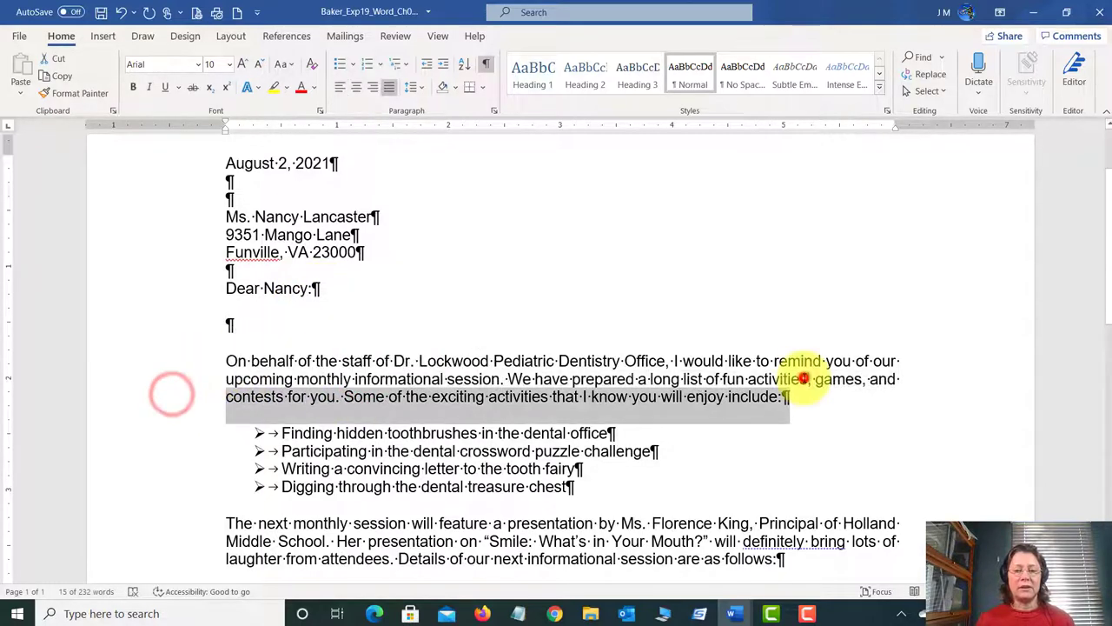
pyautogui.click(808, 398)
pyautogui.tripleClick(809, 398)
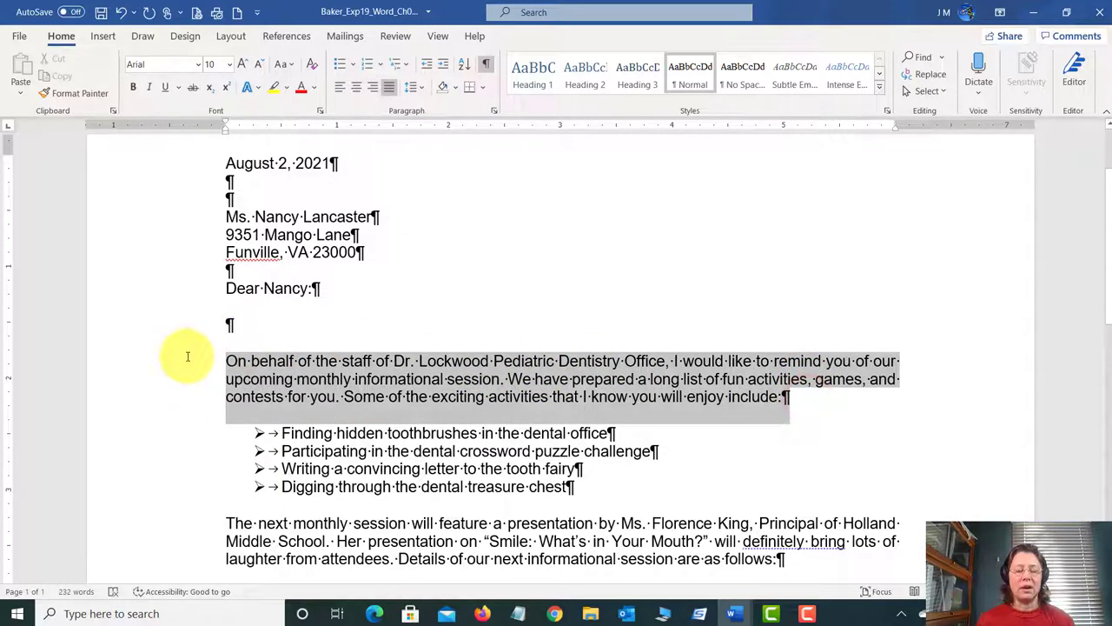
pyautogui.click(520, 379)
pyautogui.click(263, 321)
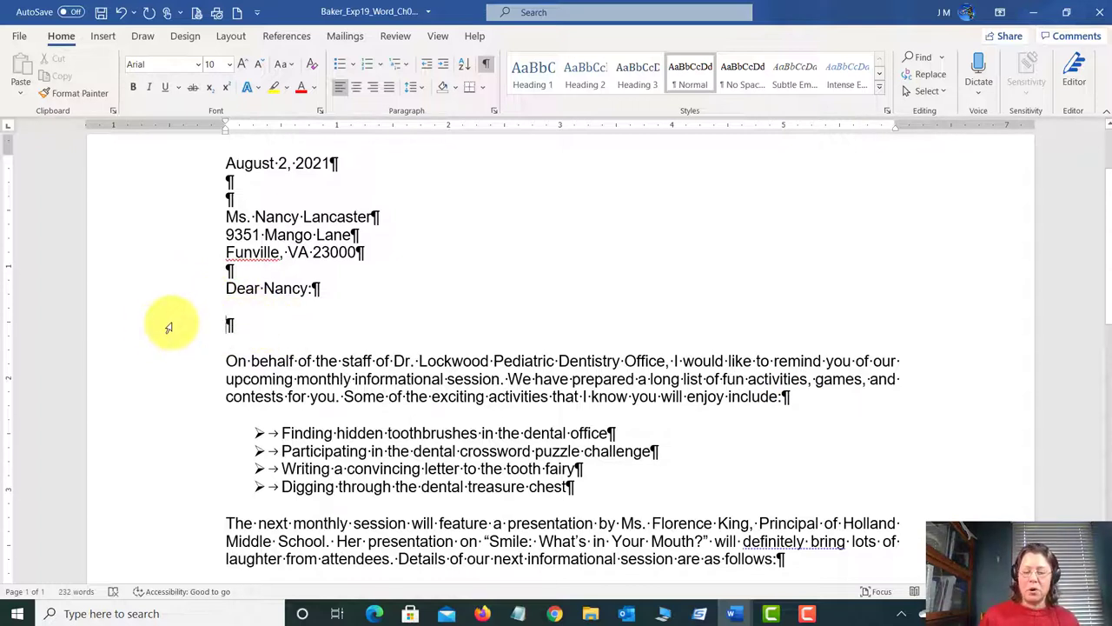
pyautogui.press('Delete')
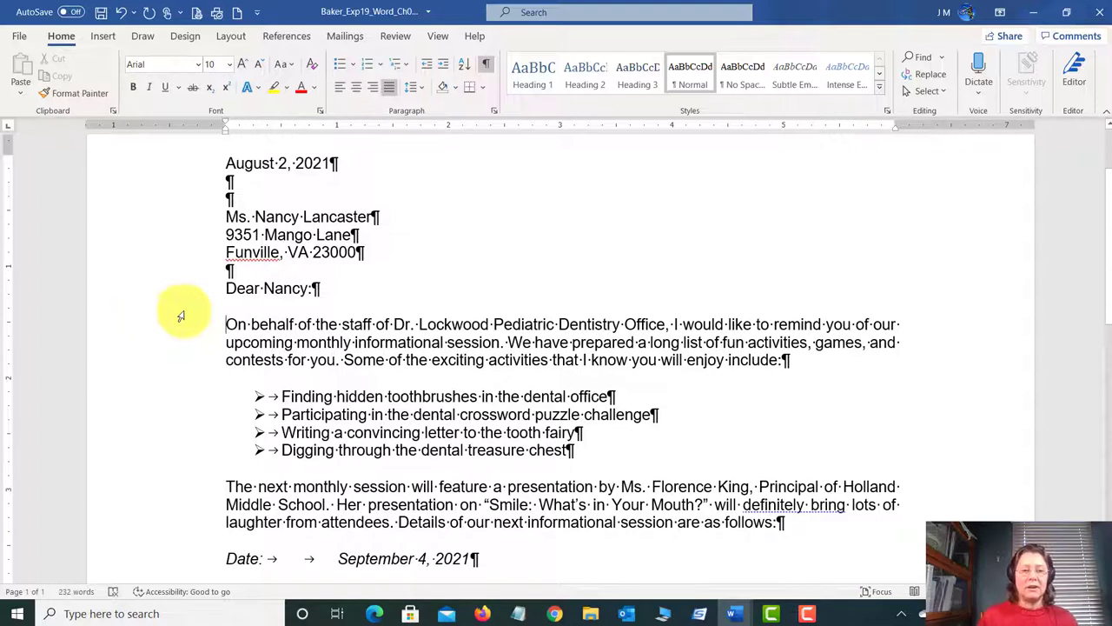
# Step: Hide formatting marks to check the salutation spacing, then save Baker_Exp19_Word_Ch02_ML2_Dentist.docx
pyautogui.click(488, 69)
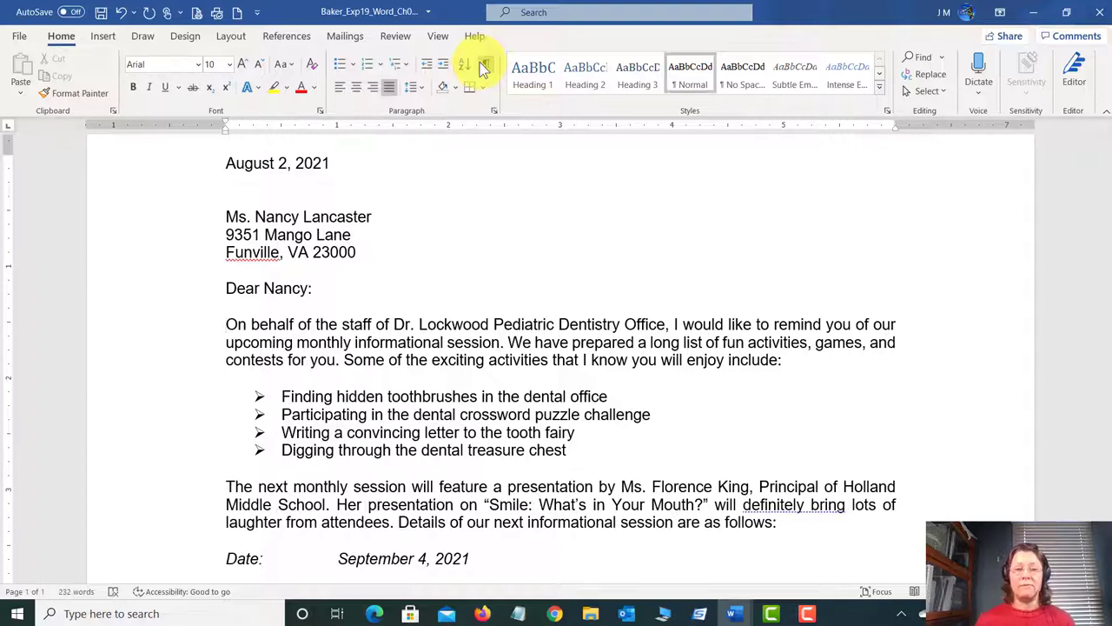
pyautogui.click(274, 263)
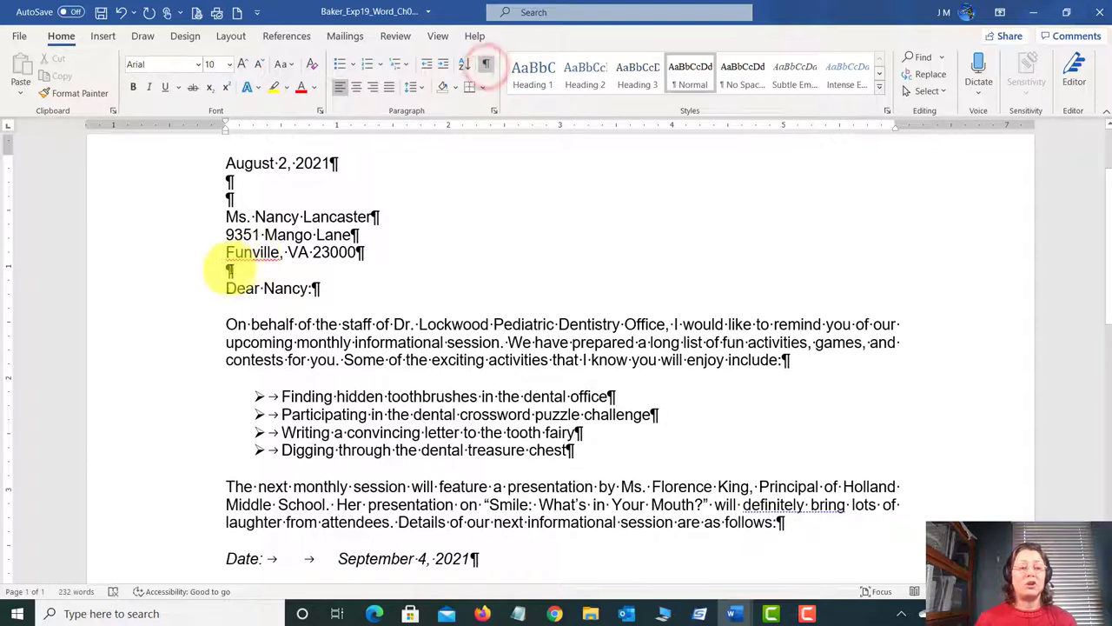
pyautogui.click(222, 288)
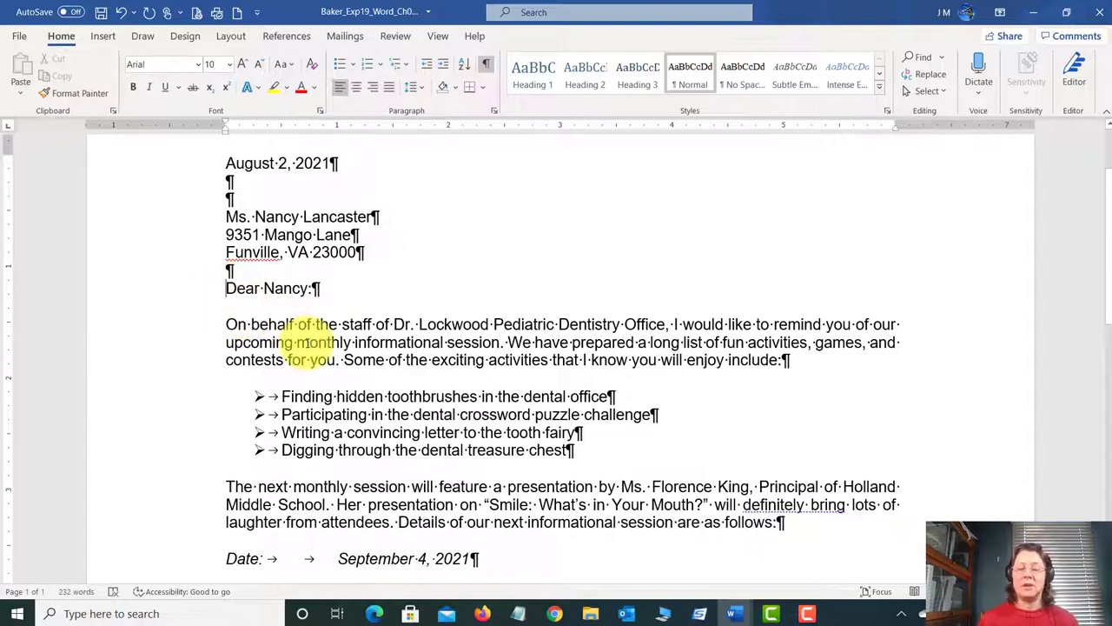
pyautogui.click(101, 13)
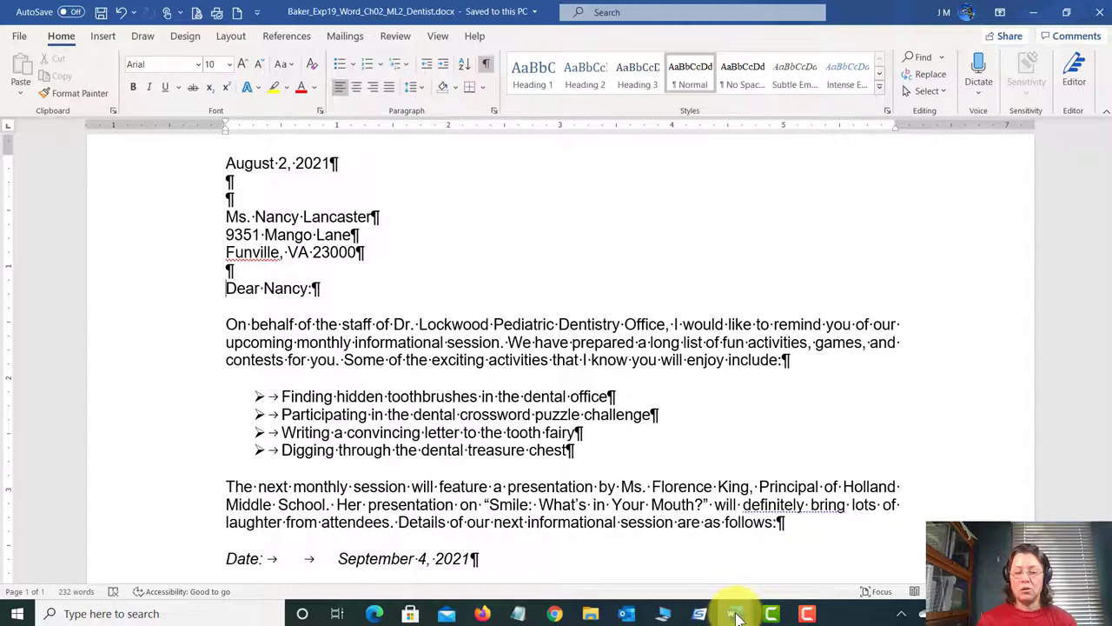
pyautogui.moveTo(734, 612)
pyautogui.click(736, 550)
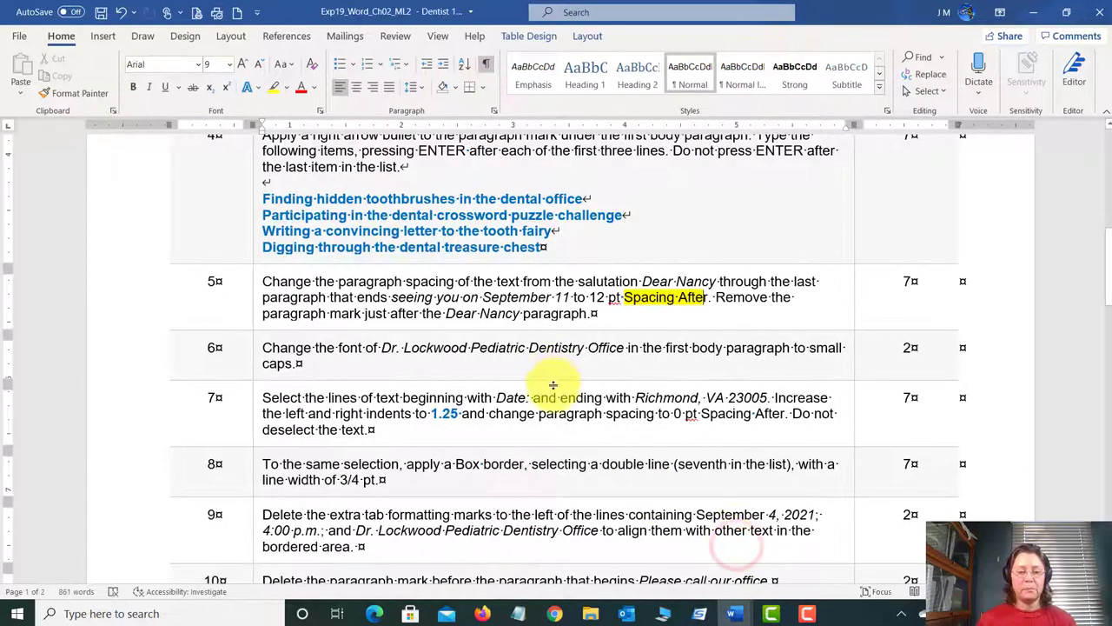
pyautogui.scroll(-3, 559, 382)
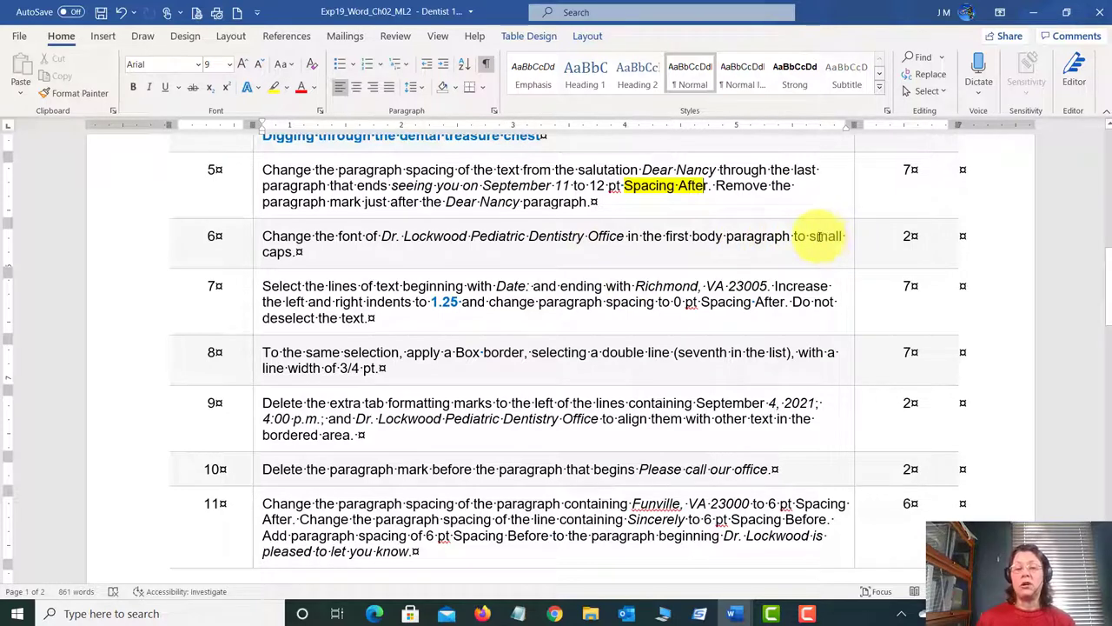
pyautogui.click(734, 613)
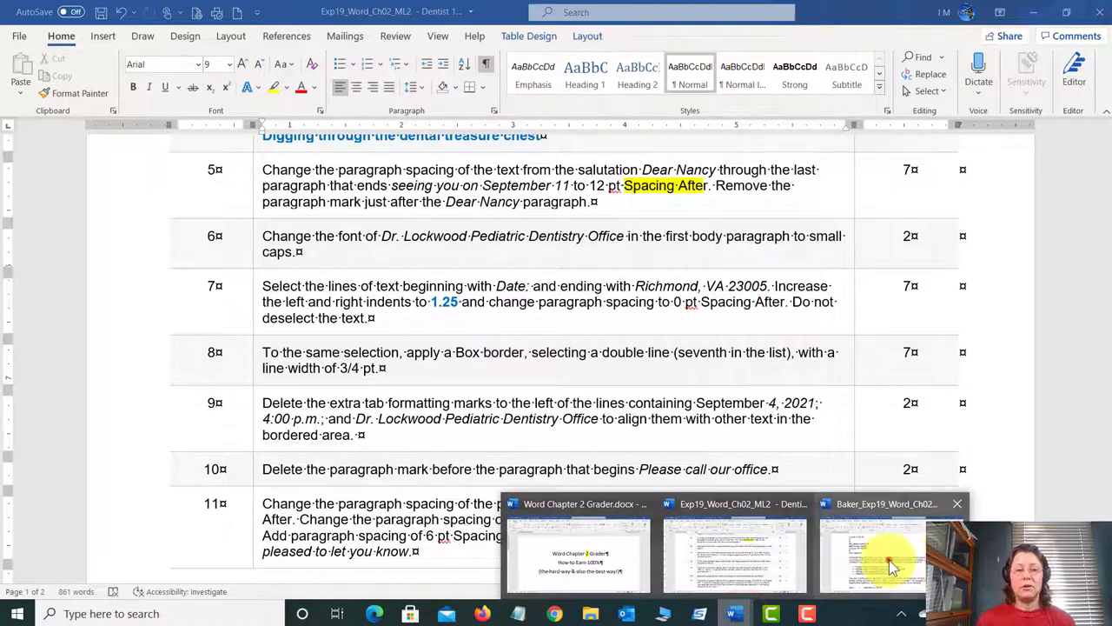
pyautogui.click(893, 566)
pyautogui.scroll(-1, 434, 365)
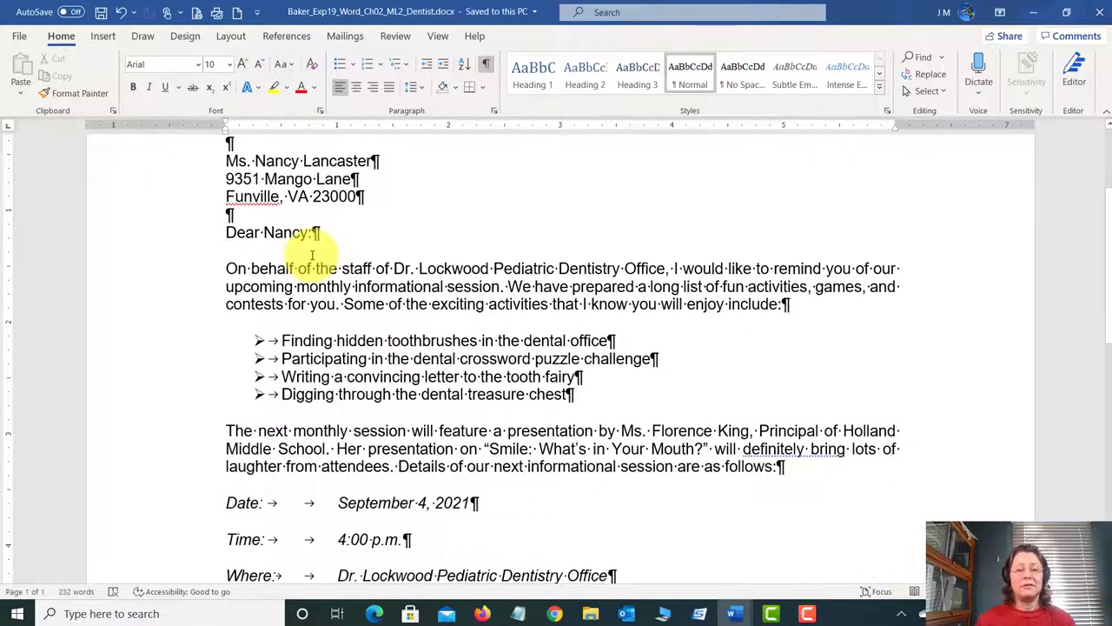
# Step: Format 'Dr. Lockwood Pediatric Dentistry Office' in small caps through the Font dialog
pyautogui.moveTo(394, 268); pyautogui.dragTo(667, 268)
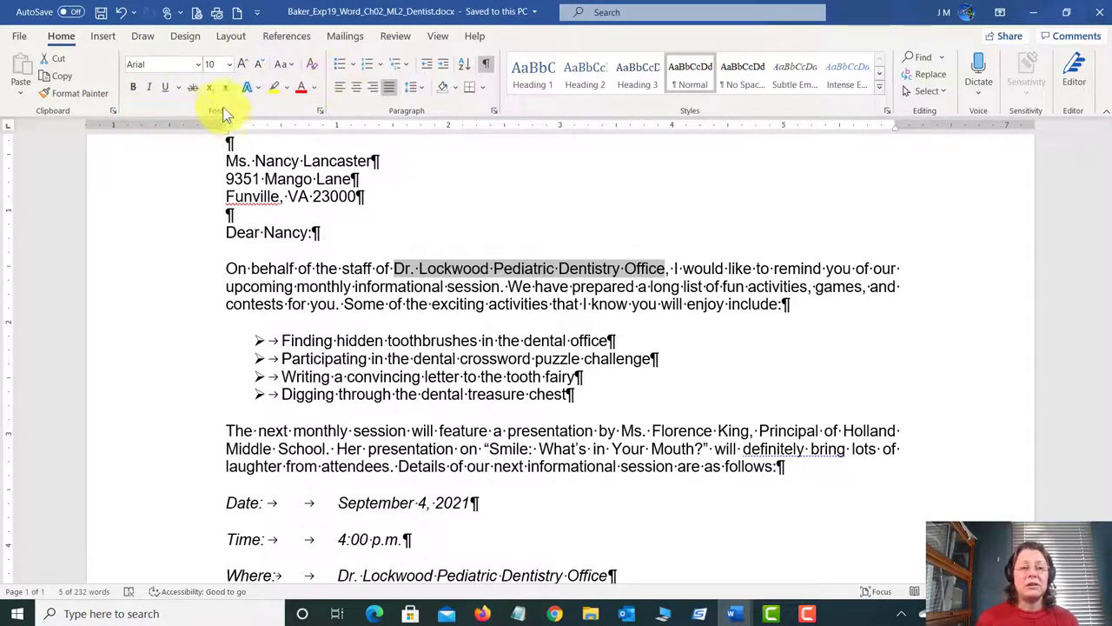
pyautogui.click(320, 111)
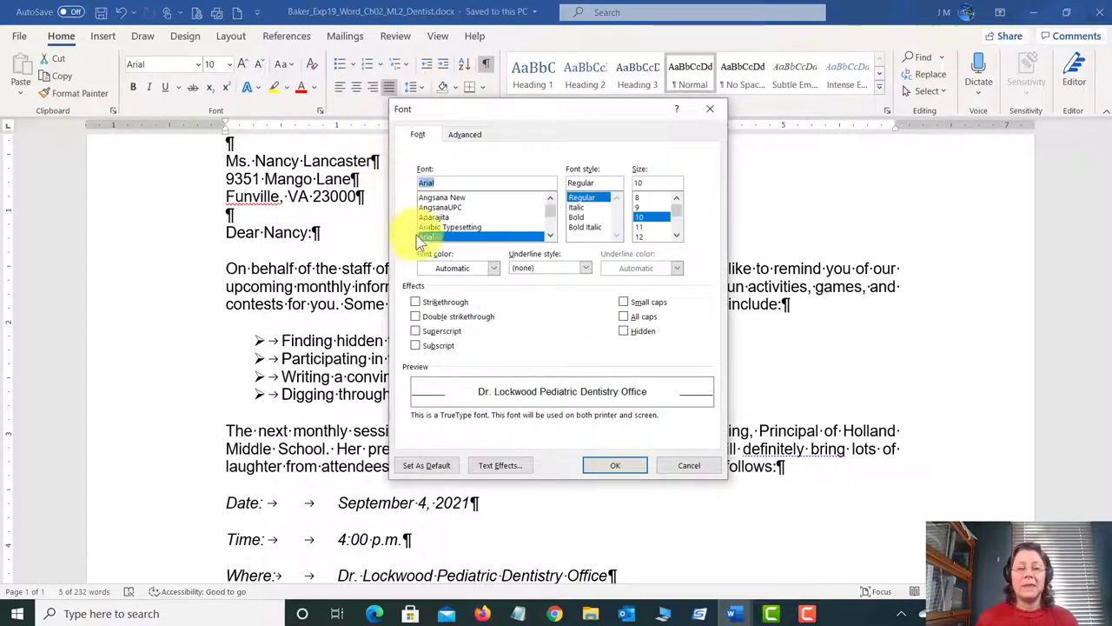
pyautogui.click(626, 302)
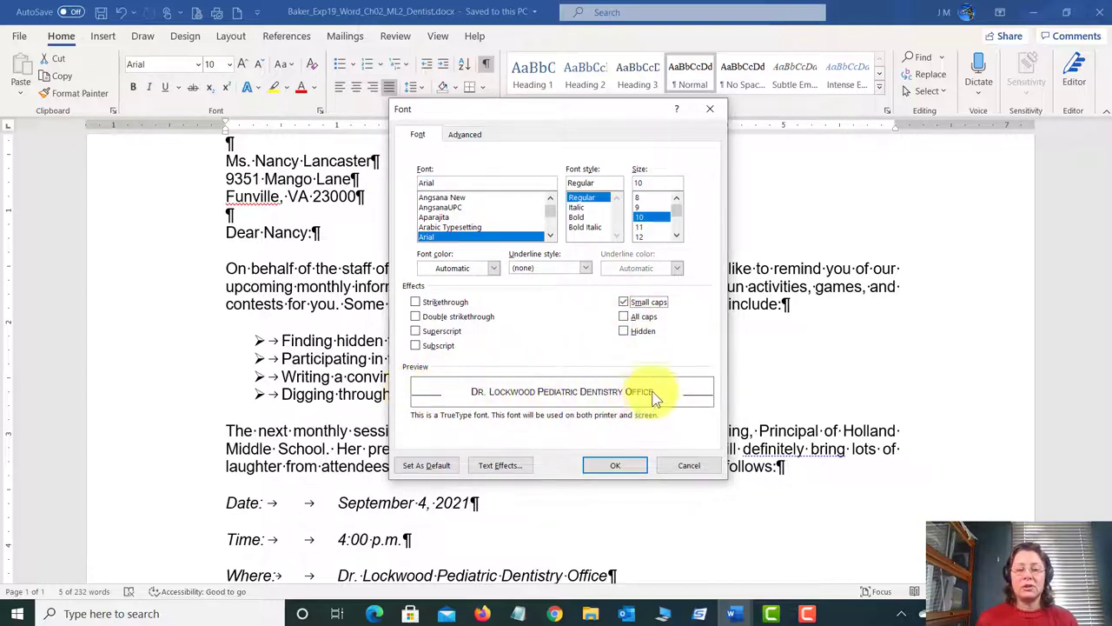
pyautogui.click(625, 303)
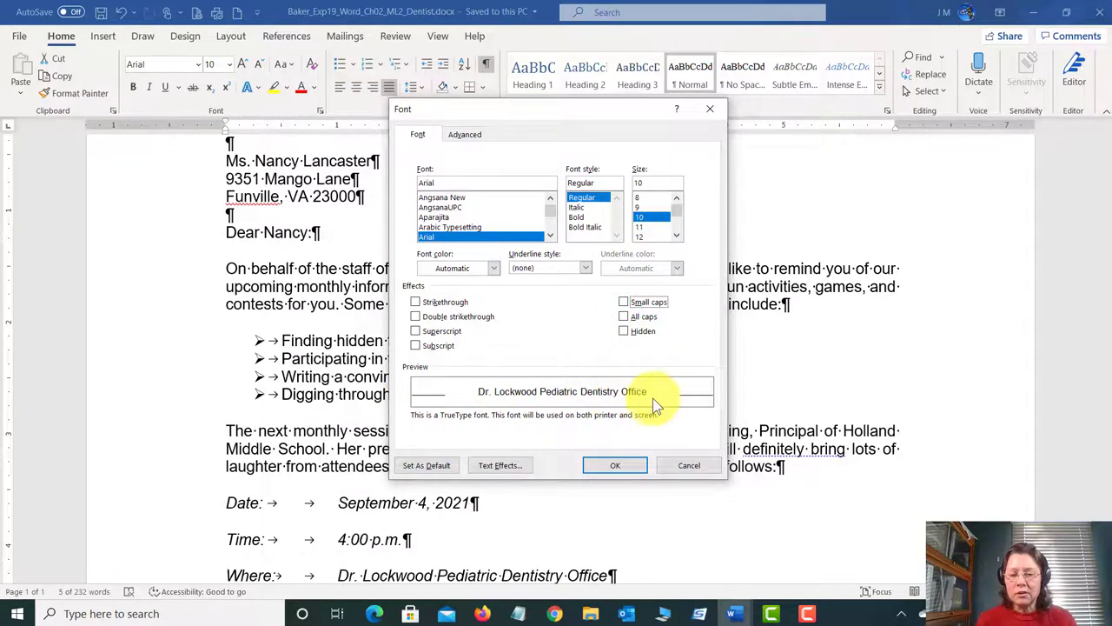
pyautogui.click(630, 301)
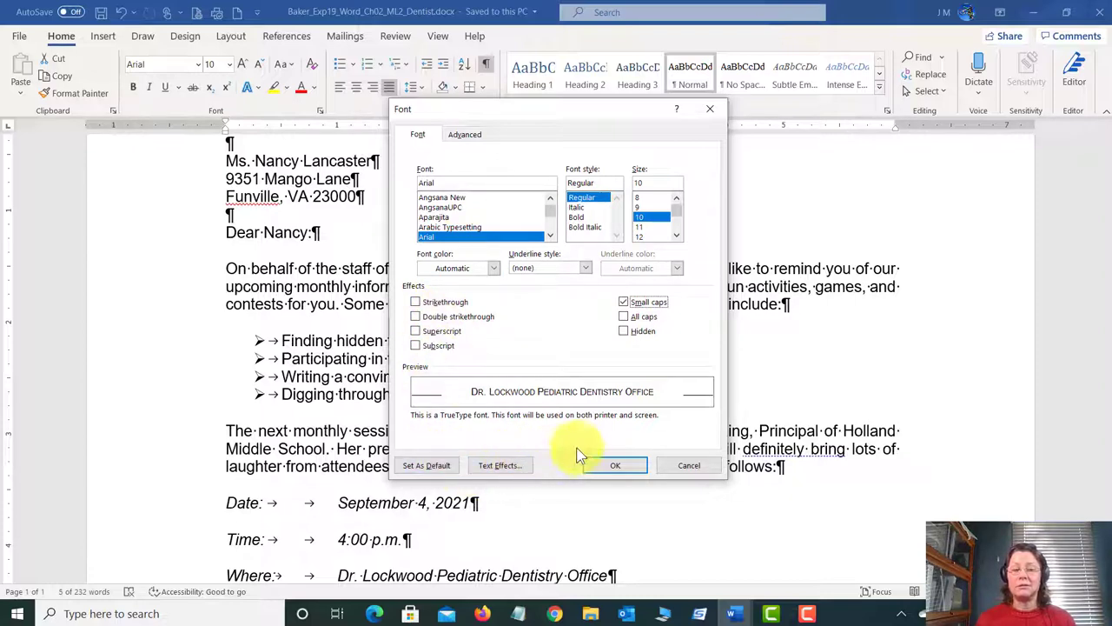
pyautogui.click(612, 466)
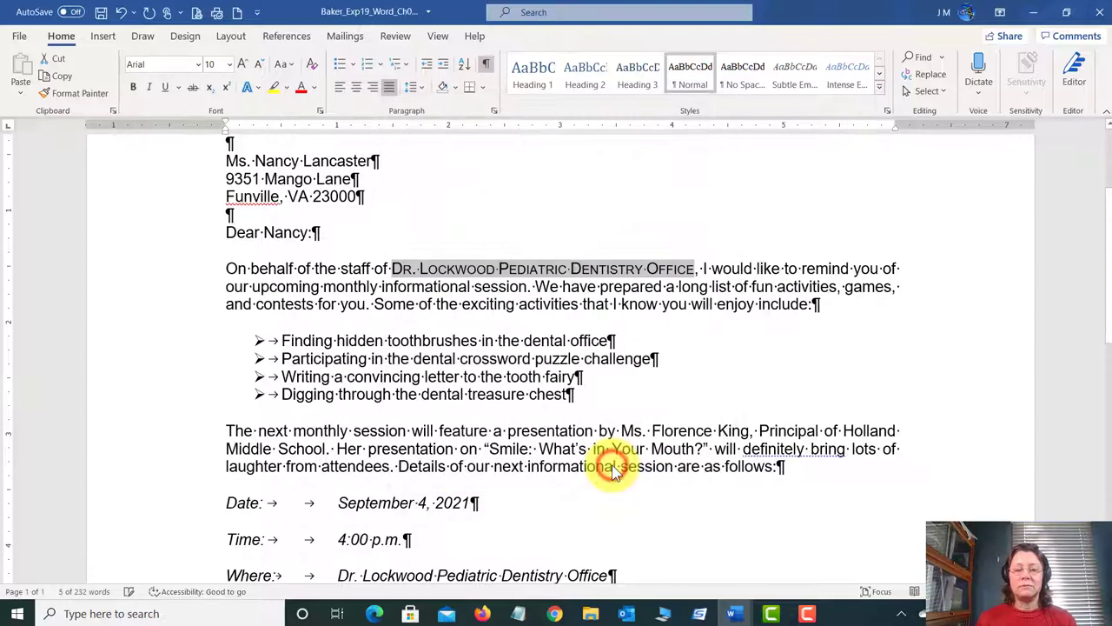
pyautogui.click(722, 270)
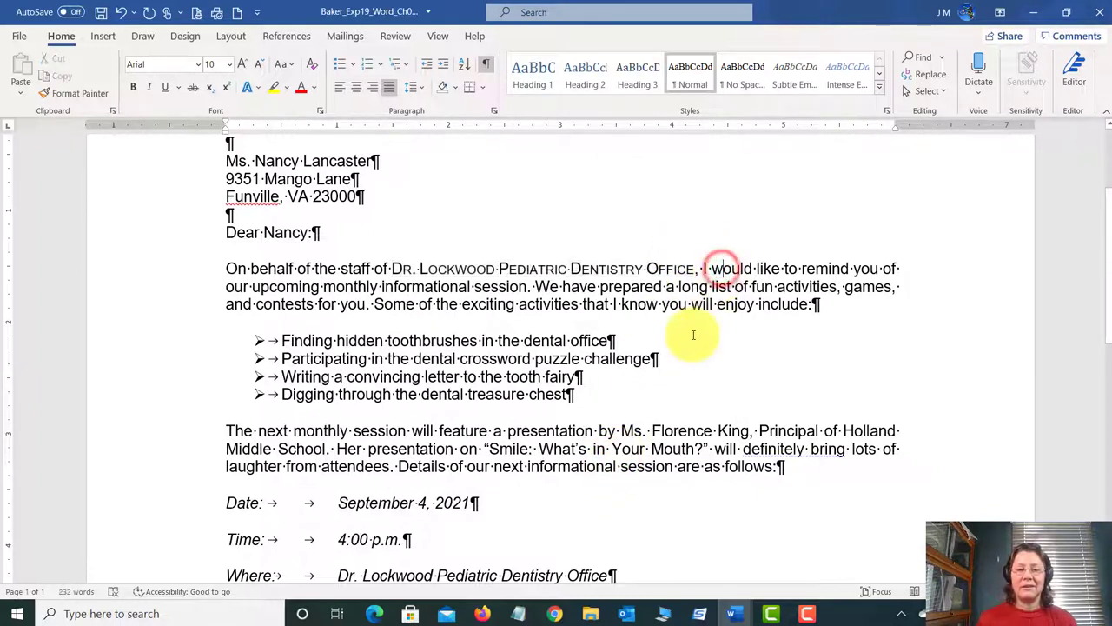
# Step: Save the letter and bring the instructions document to the front
pyautogui.click(100, 12)
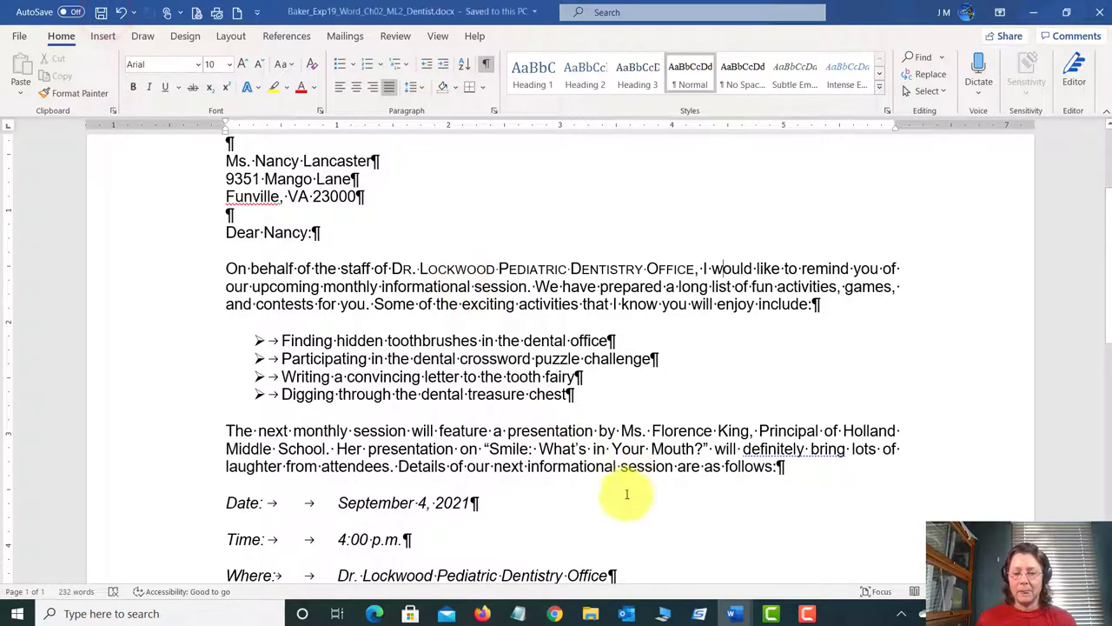
pyautogui.moveTo(745, 615)
pyautogui.click(740, 560)
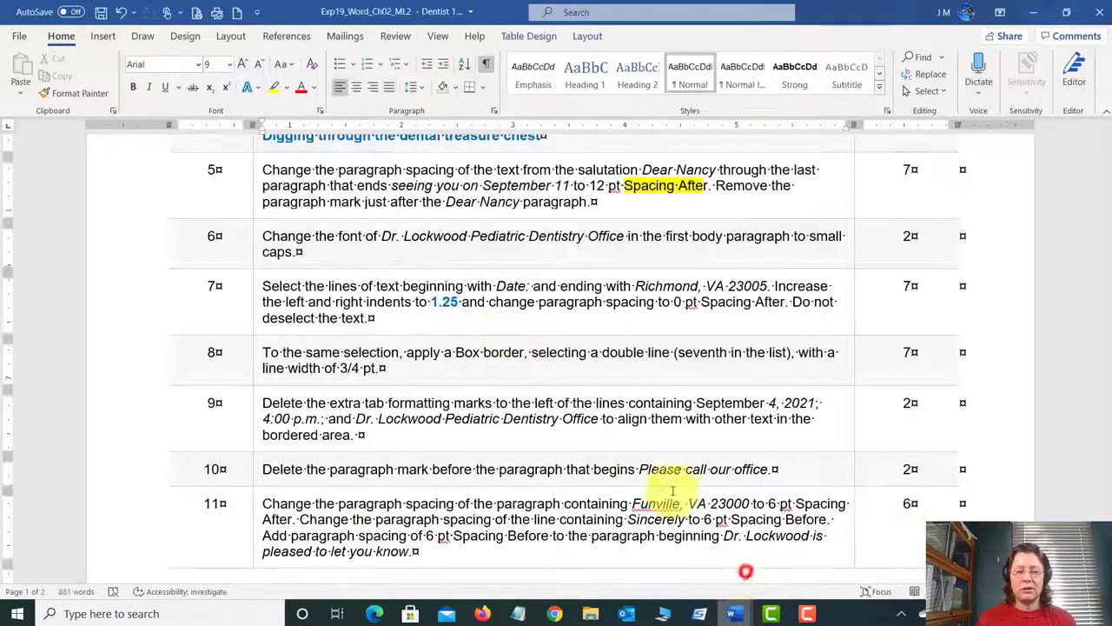
# Step: Scroll the dentist letter down to the Date, Time and Where lines
pyautogui.scroll(-1, 483, 356)
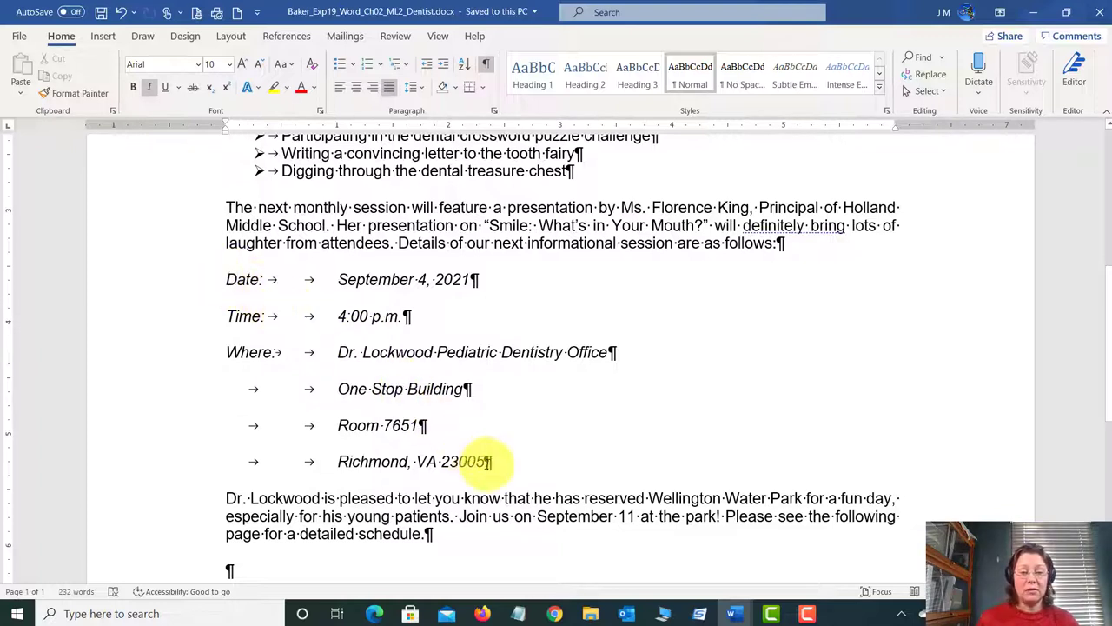
# Step: Select the event details block from 'Date:' through 'Richmond, VA 23005'
pyautogui.keyDown('shift'); pyautogui.click(489, 462); pyautogui.keyUp('shift')
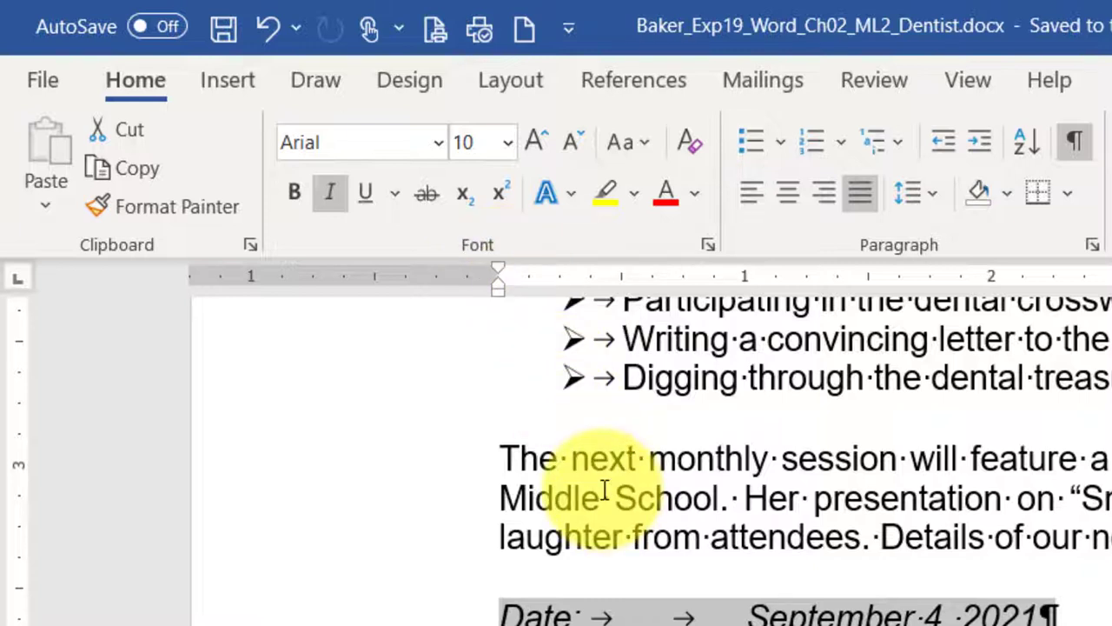
pyautogui.click(613, 463)
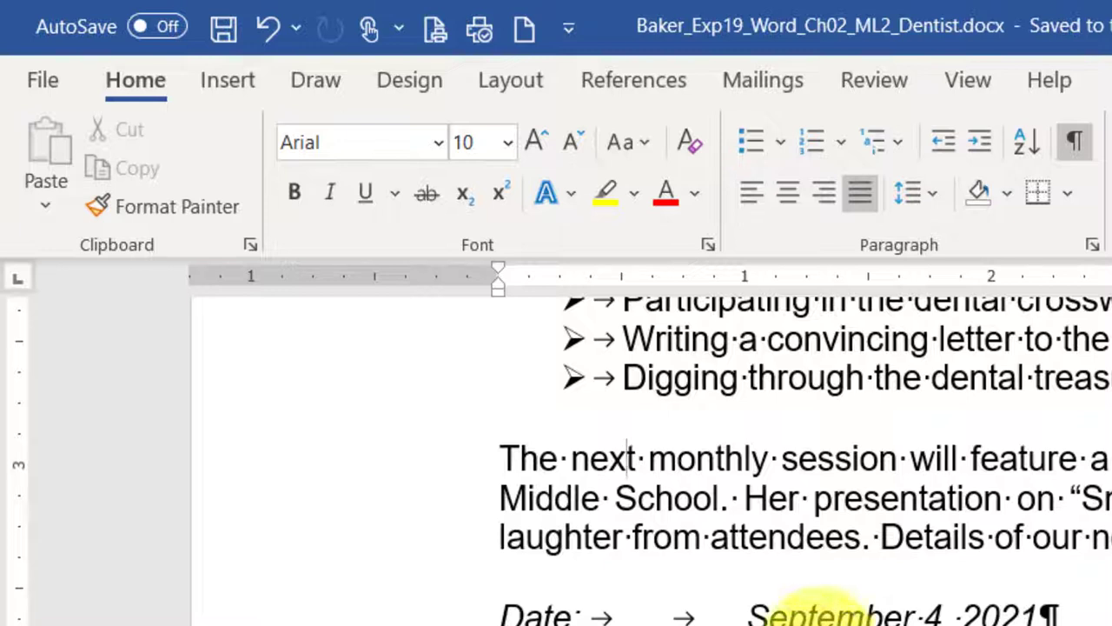
pyautogui.click(608, 462)
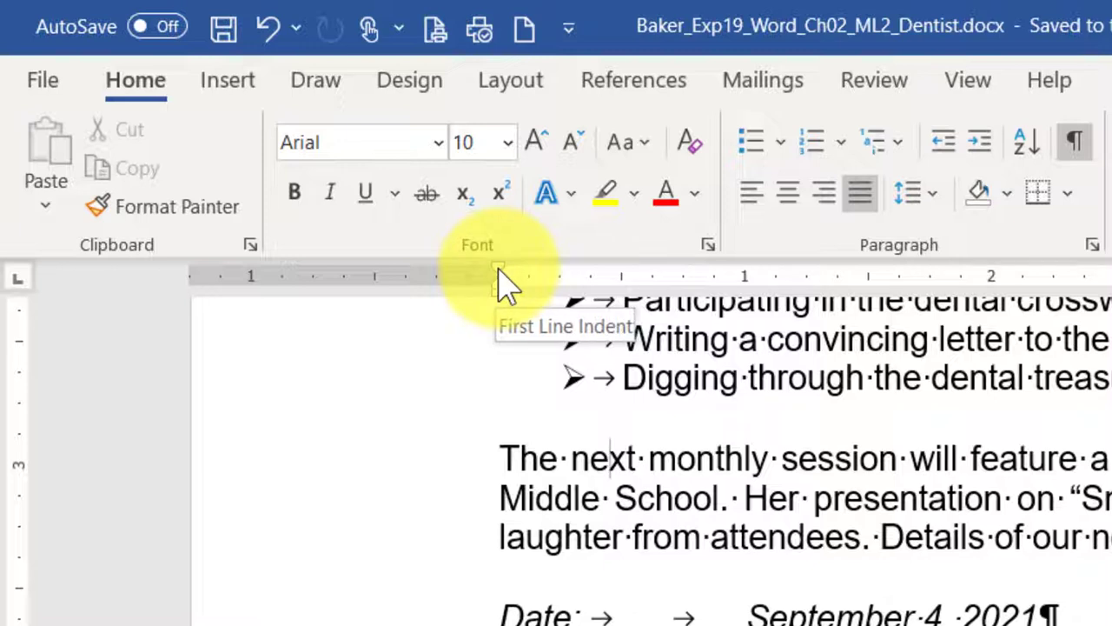
pyautogui.moveTo(501, 271)
pyautogui.mouseDown()
pyautogui.moveTo(559, 291)
pyautogui.moveTo(624, 293)
pyautogui.mouseUp()
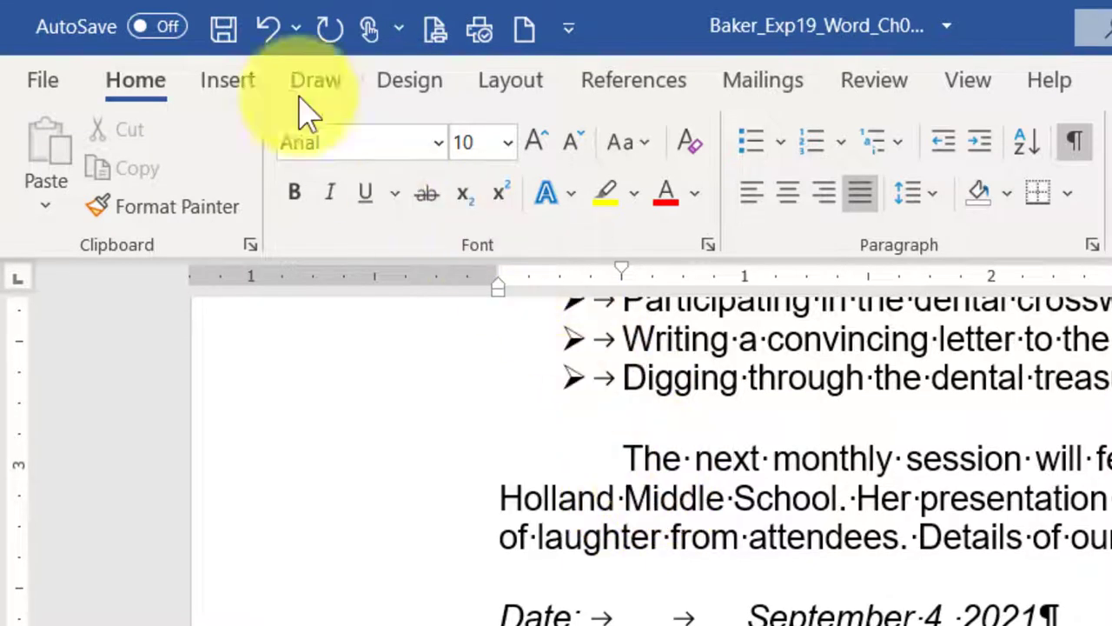
pyautogui.click(269, 29)
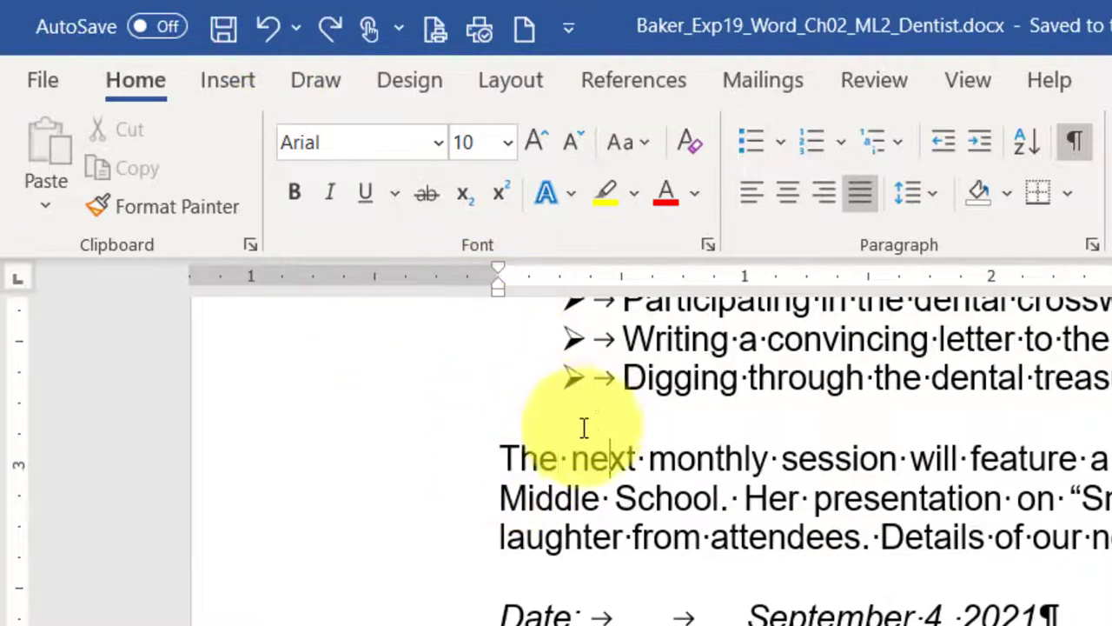
pyautogui.click(604, 496)
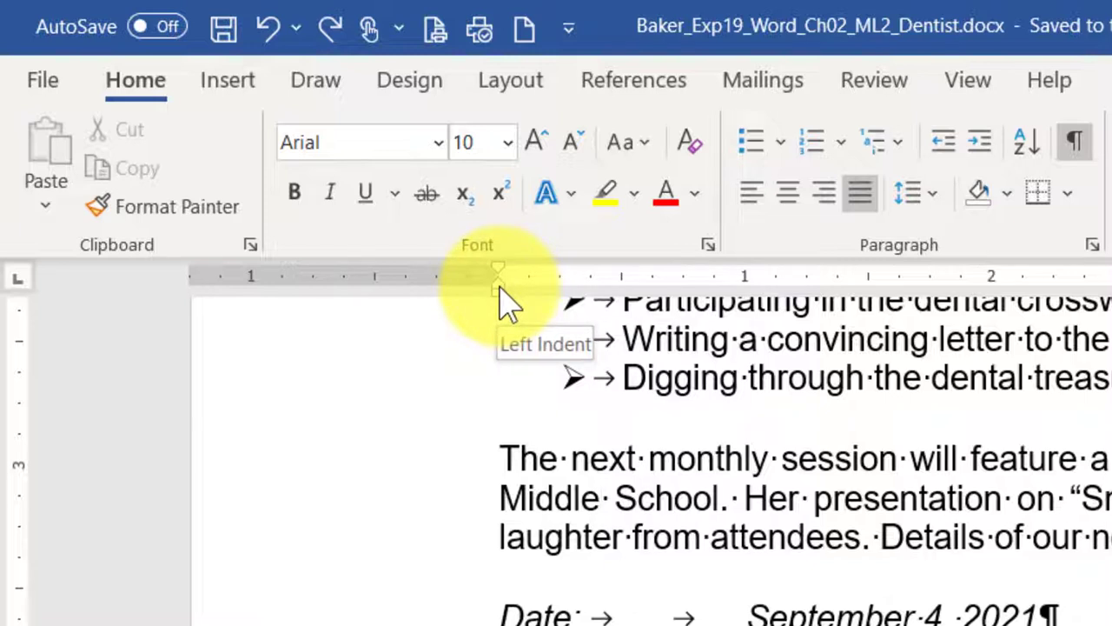
pyautogui.moveTo(500, 287)
pyautogui.mouseDown()
pyautogui.moveTo(564, 301)
pyautogui.moveTo(497, 292)
pyautogui.moveTo(499, 284)
pyautogui.mouseUp()
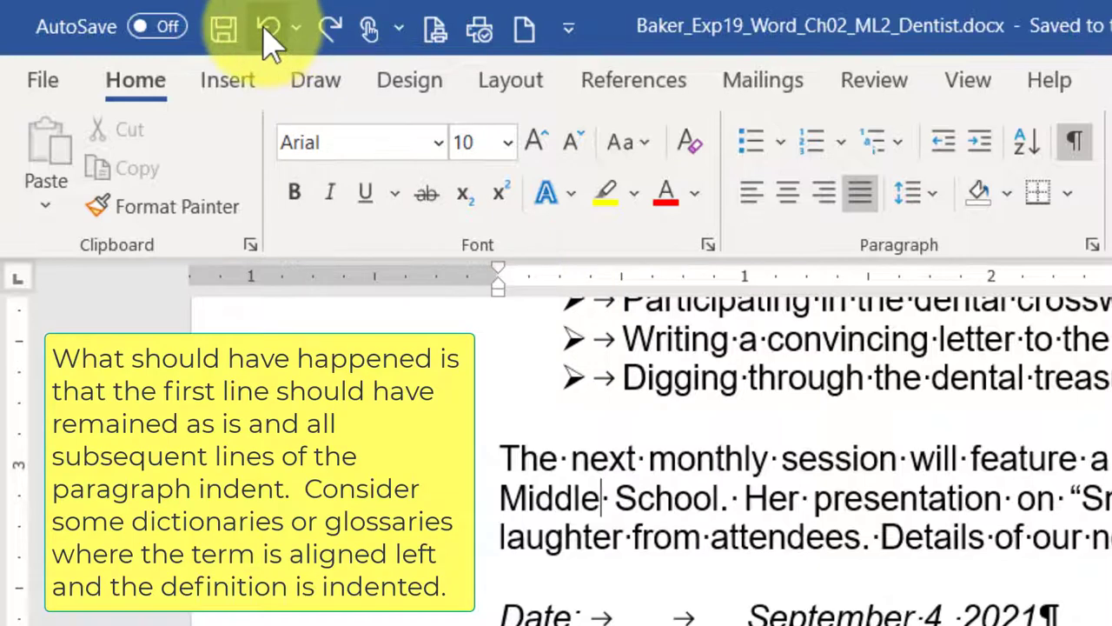
pyautogui.click(270, 33)
pyautogui.click(270, 33)
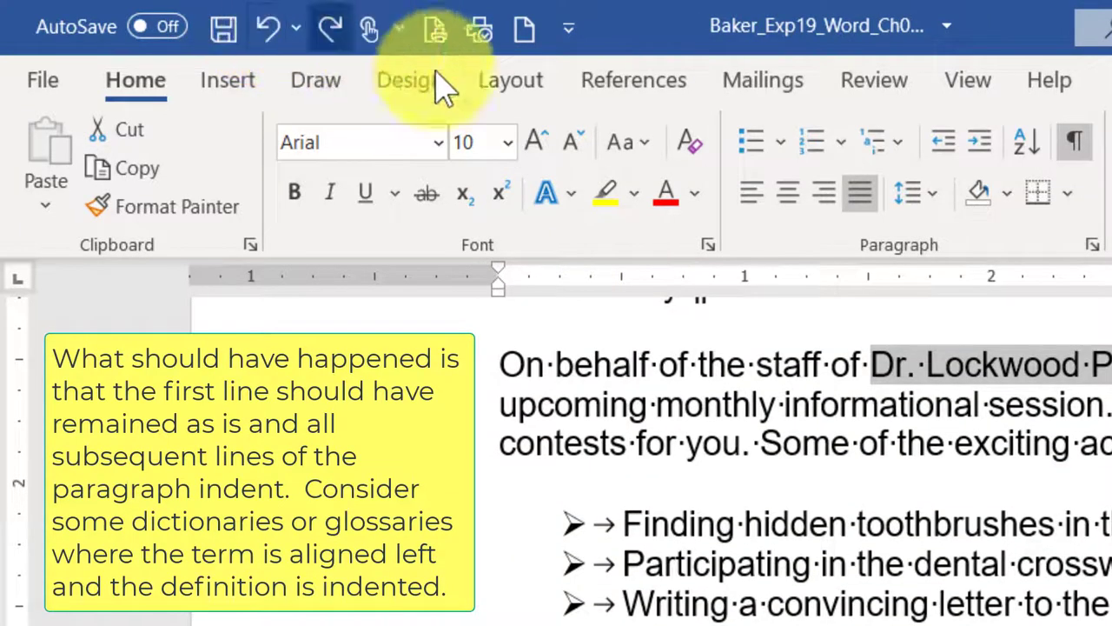
pyautogui.click(330, 31)
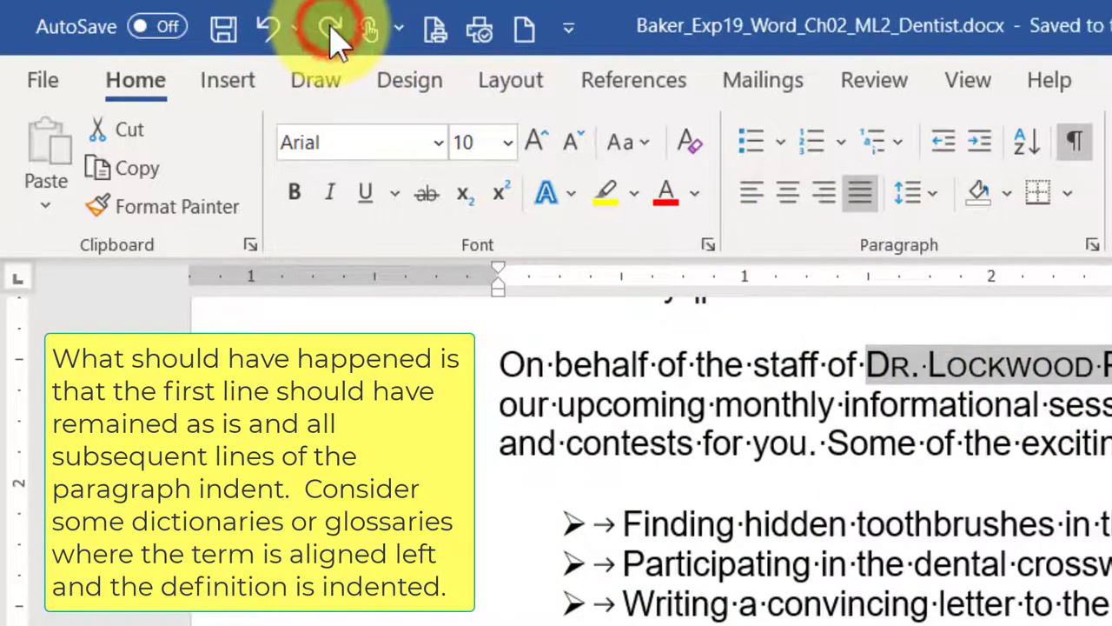
pyautogui.click(511, 598)
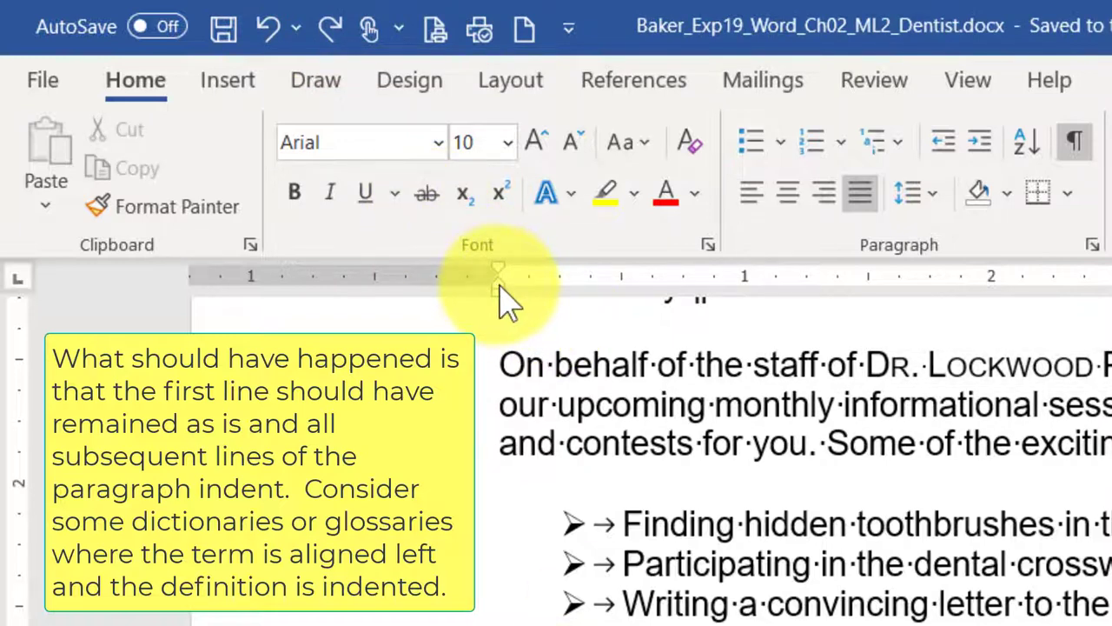
pyautogui.moveTo(499, 286)
pyautogui.mouseDown()
pyautogui.moveTo(560, 293)
pyautogui.moveTo(509, 298)
pyautogui.mouseUp()
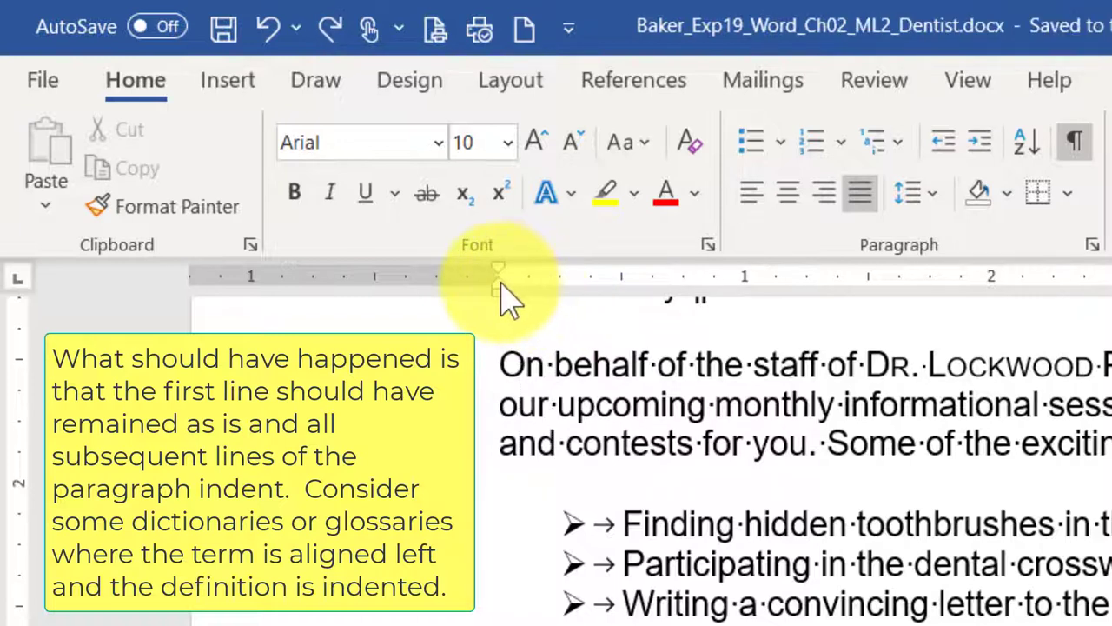
pyautogui.moveTo(499, 298)
pyautogui.mouseDown()
pyautogui.moveTo(532, 300)
pyautogui.moveTo(518, 306)
pyautogui.mouseUp()
pyautogui.hotkey('ctrl', 'z')
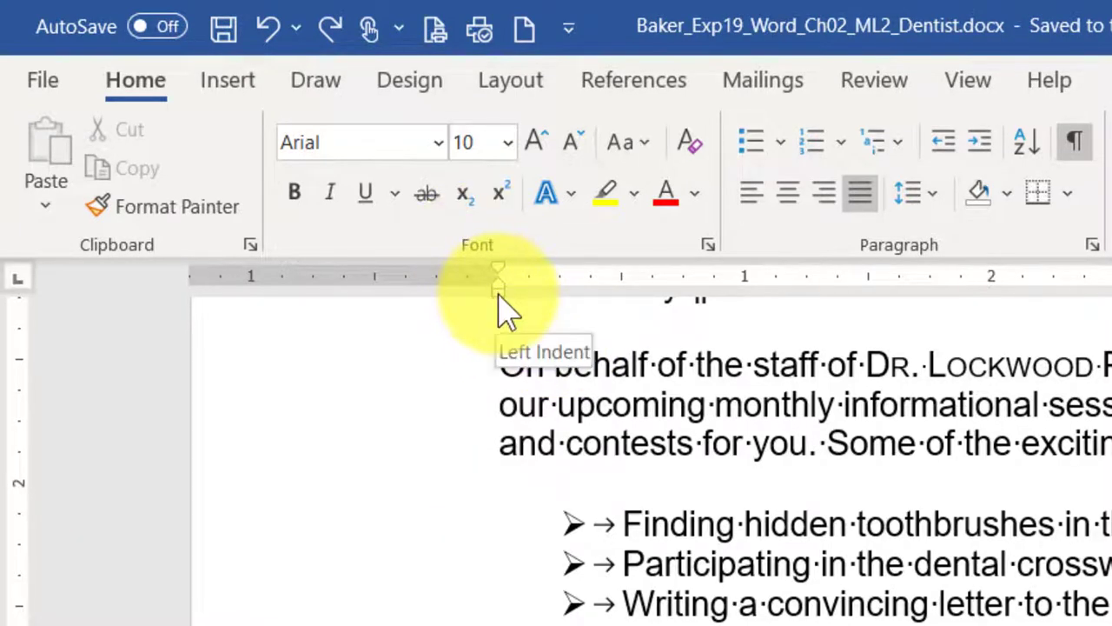
pyautogui.moveTo(498, 295)
pyautogui.mouseDown()
pyautogui.moveTo(567, 315)
pyautogui.moveTo(573, 299)
pyautogui.moveTo(612, 306)
pyautogui.moveTo(614, 318)
pyautogui.mouseUp()
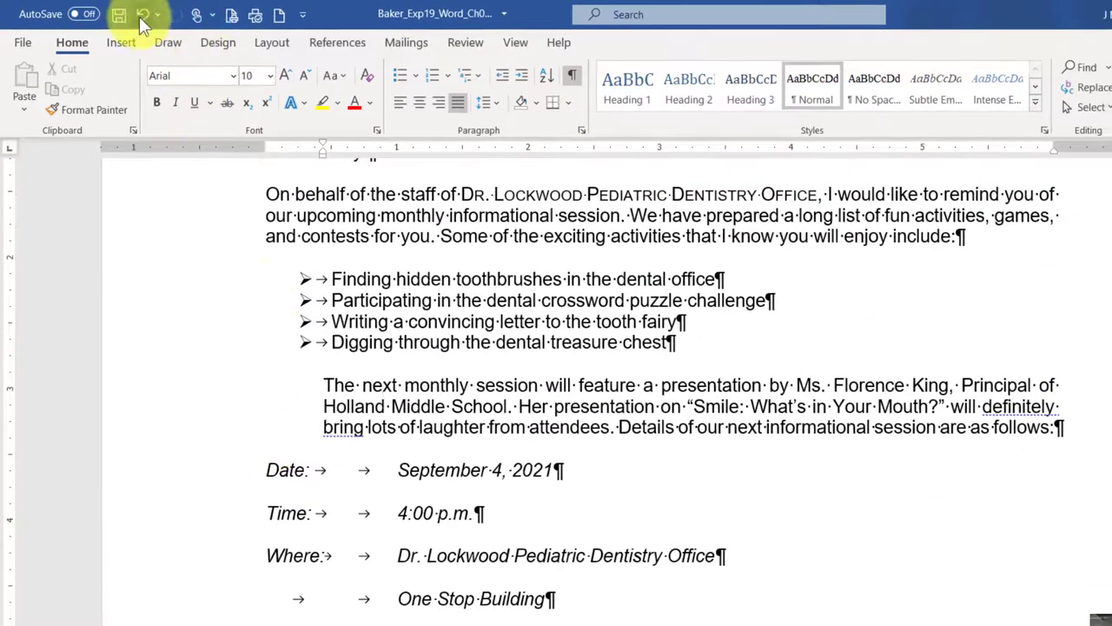
pyautogui.click(143, 16)
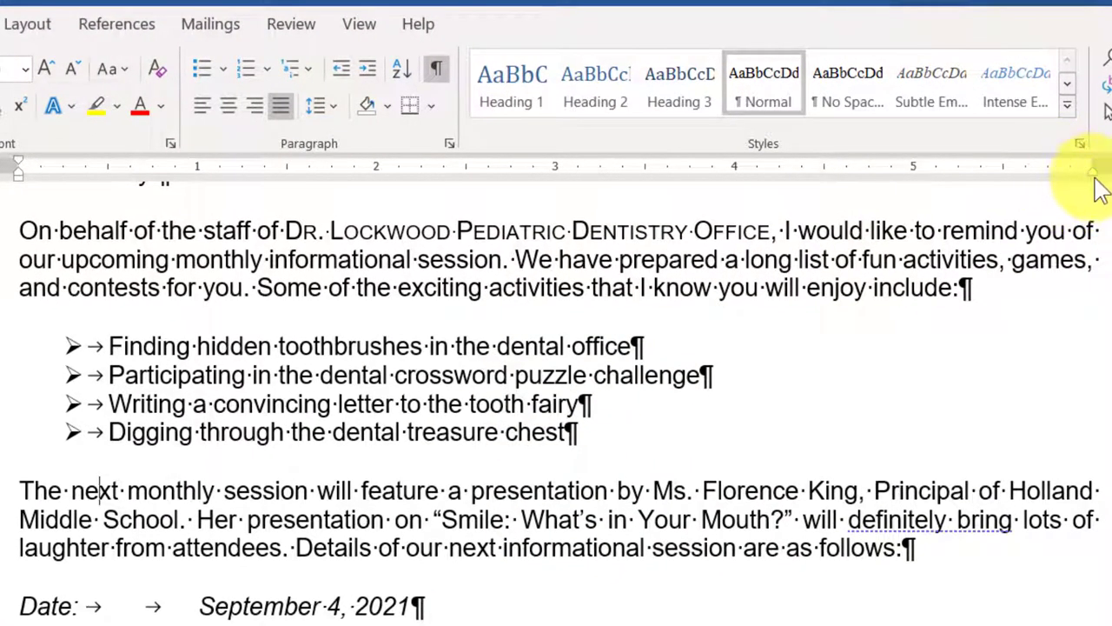
pyautogui.click(808, 487)
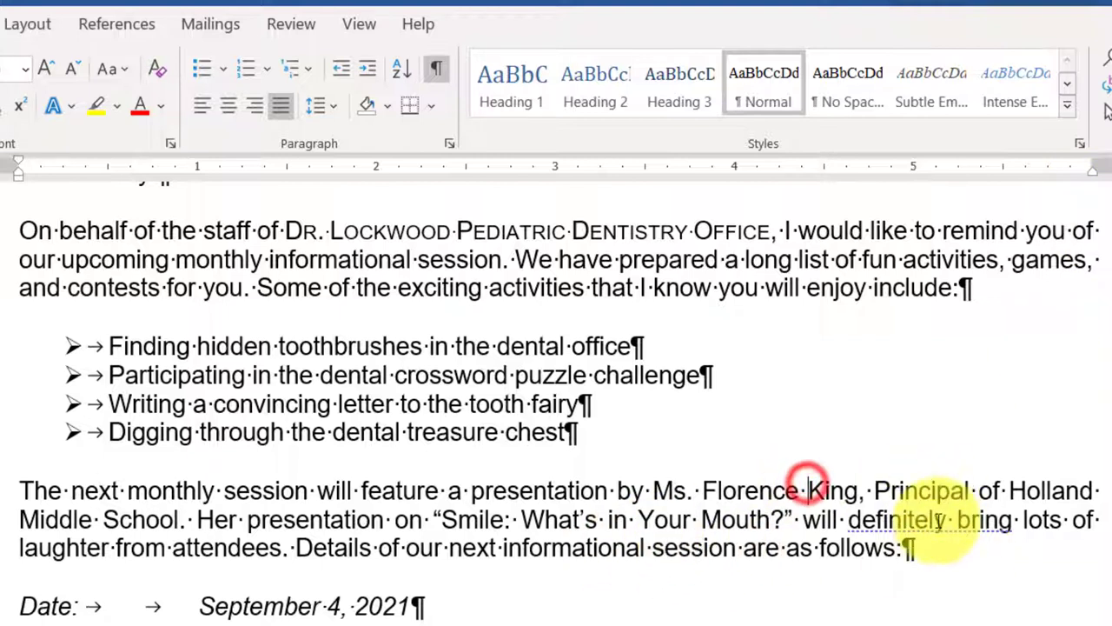
pyautogui.click(961, 490)
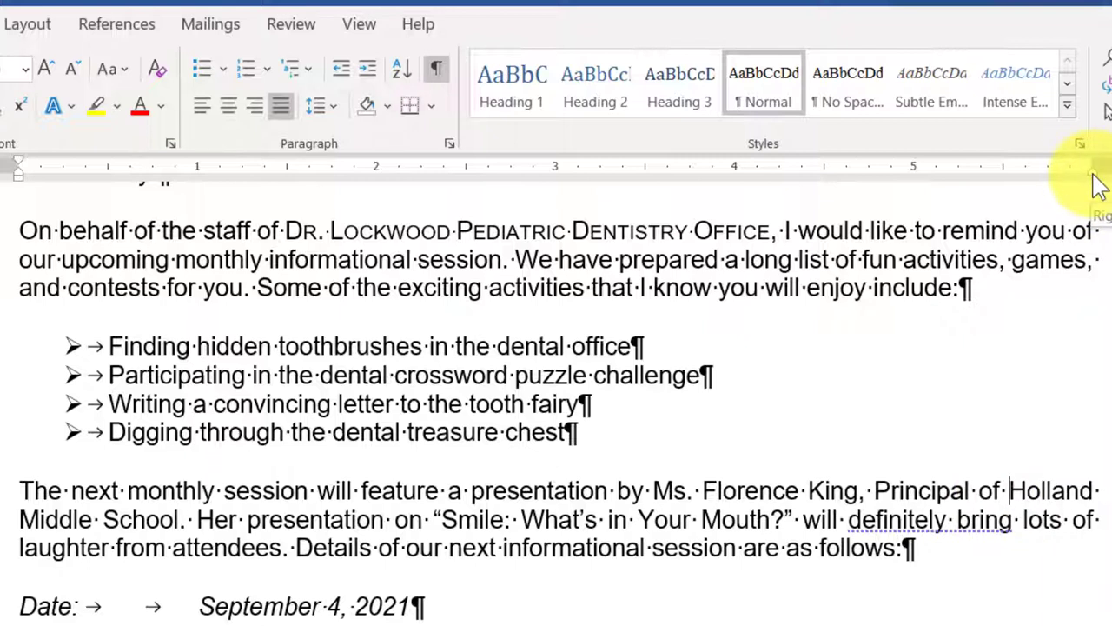
pyautogui.moveTo(1093, 174)
pyautogui.mouseDown()
pyautogui.moveTo(975, 173)
pyautogui.moveTo(971, 185)
pyautogui.mouseUp()
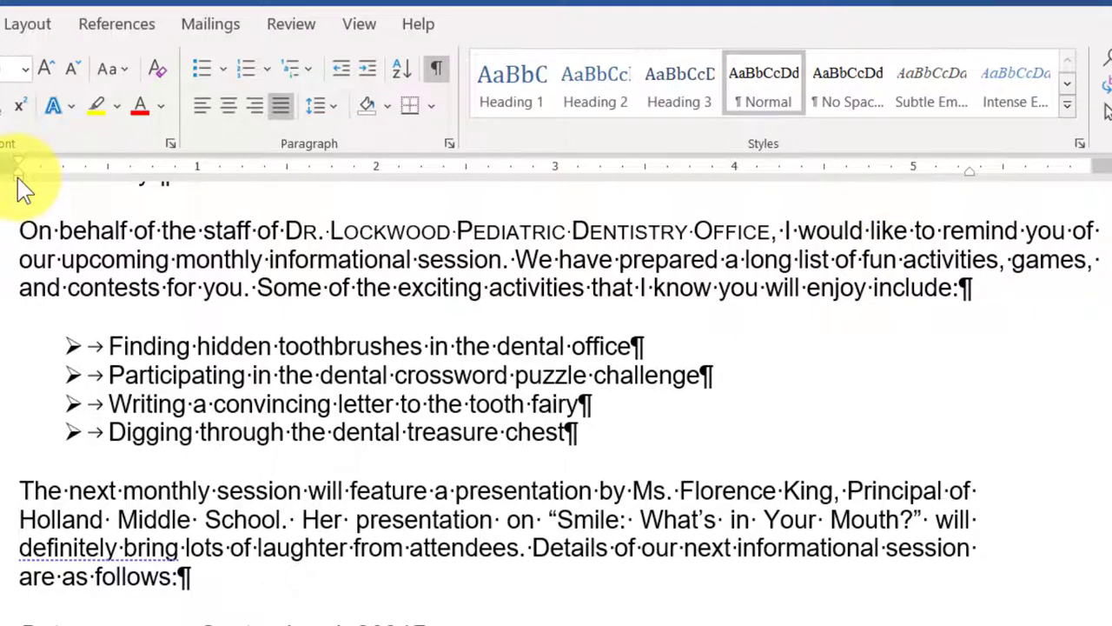
pyautogui.moveTo(18, 173)
pyautogui.mouseDown()
pyautogui.moveTo(199, 205)
pyautogui.moveTo(217, 219)
pyautogui.mouseUp()
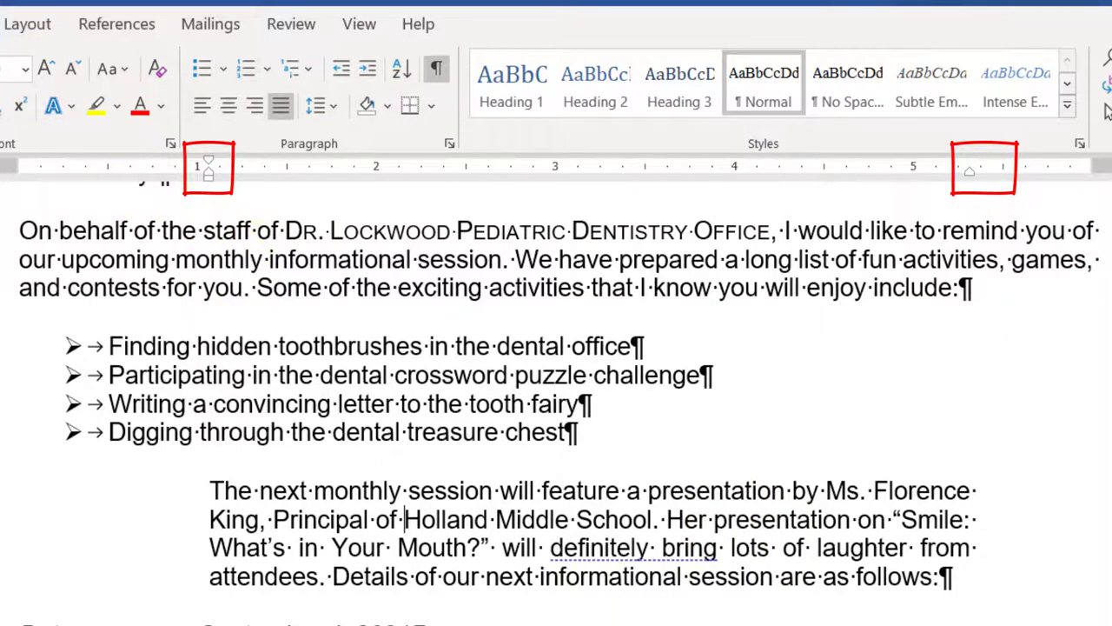
pyautogui.hotkey('ctrl', 'q')
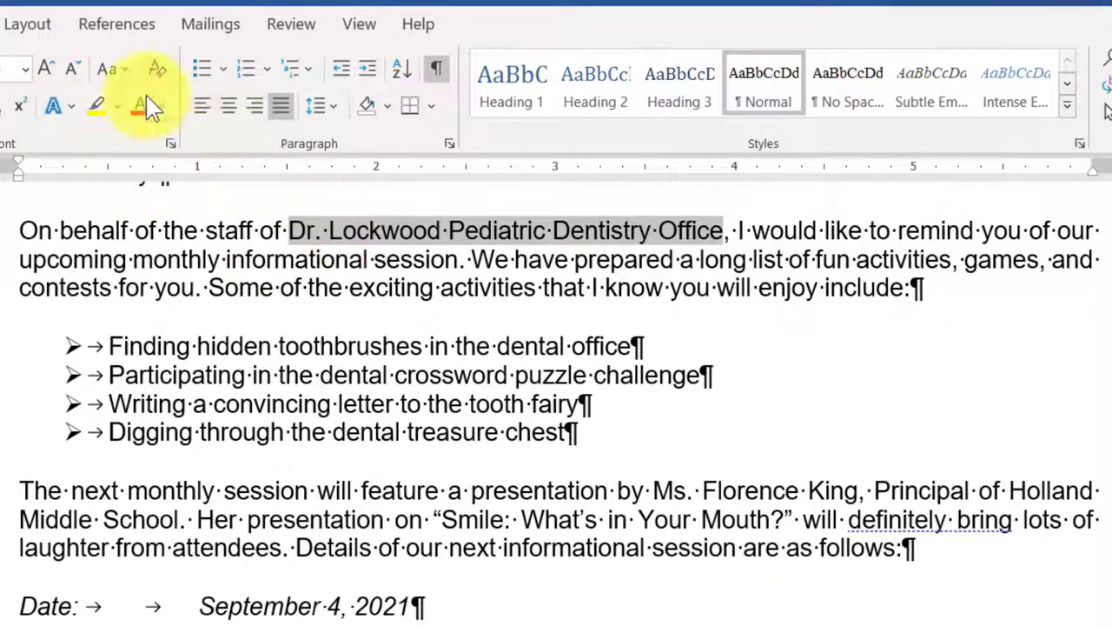
pyautogui.hotkey('ctrl', 'z')
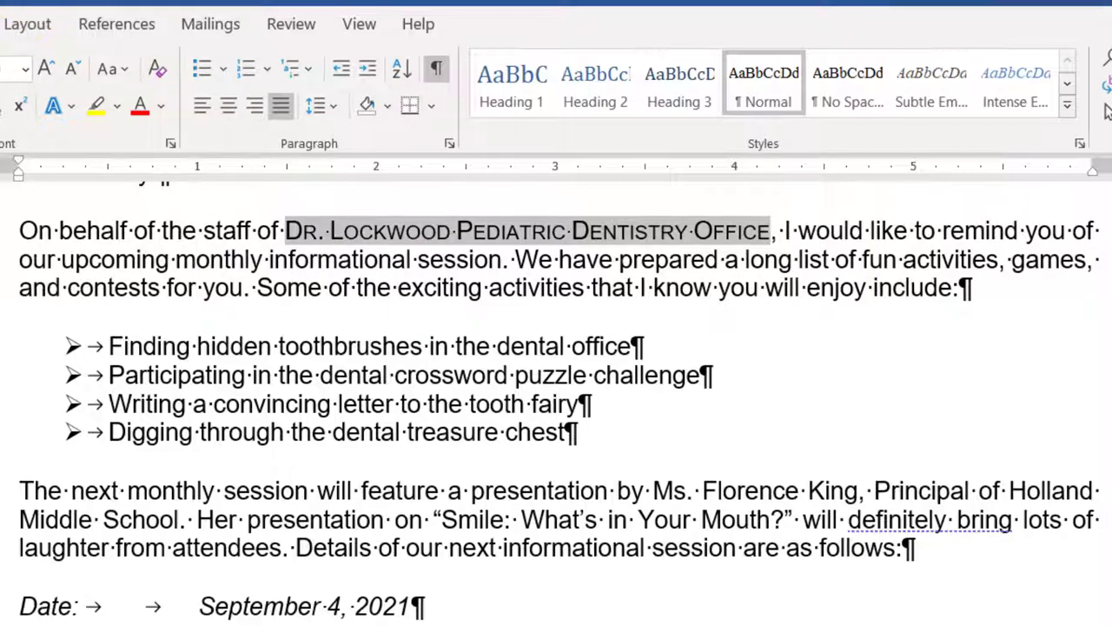
pyautogui.click(249, 606)
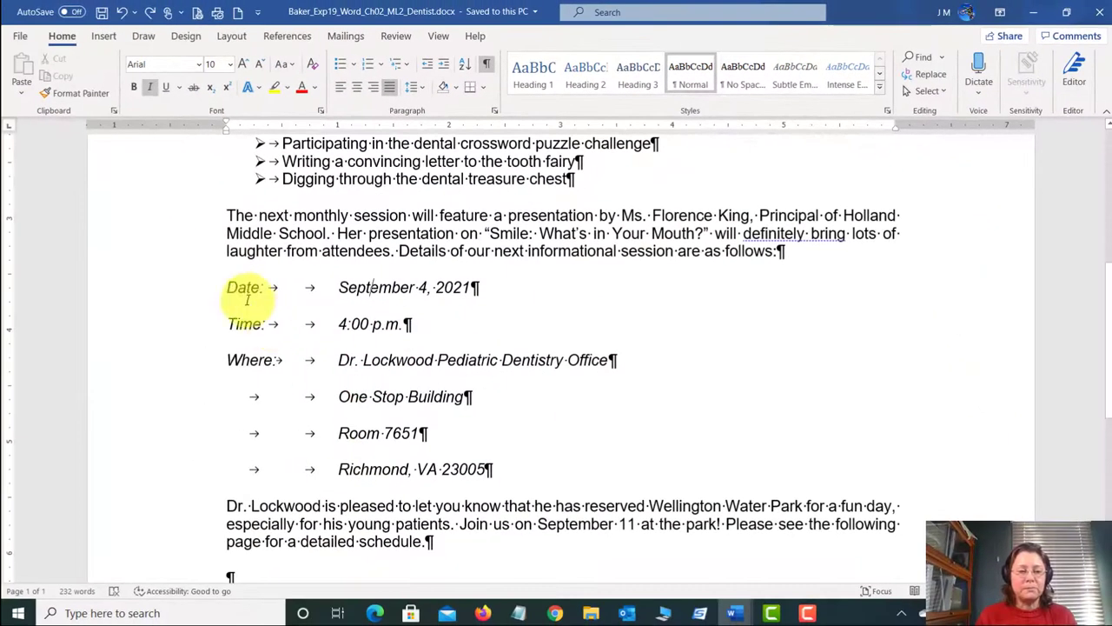
# Step: Select the block from 'Date: September 4, 2021' through 'Richmond, VA 23005'
pyautogui.click(67, 560)
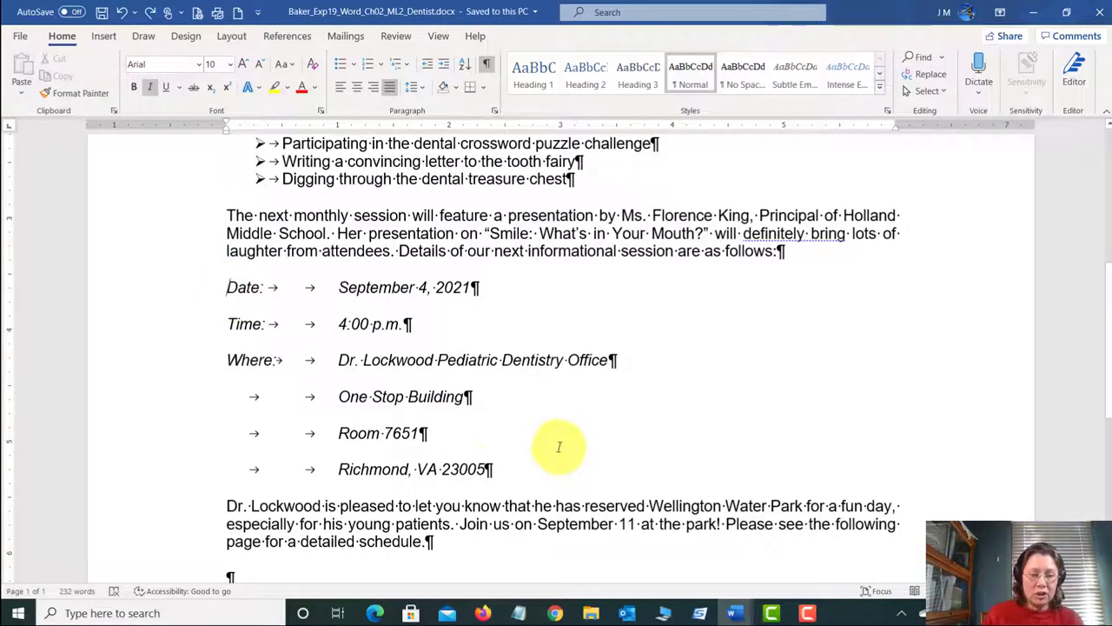
pyautogui.keyDown('shift'); pyautogui.click(483, 469); pyautogui.keyUp('shift')
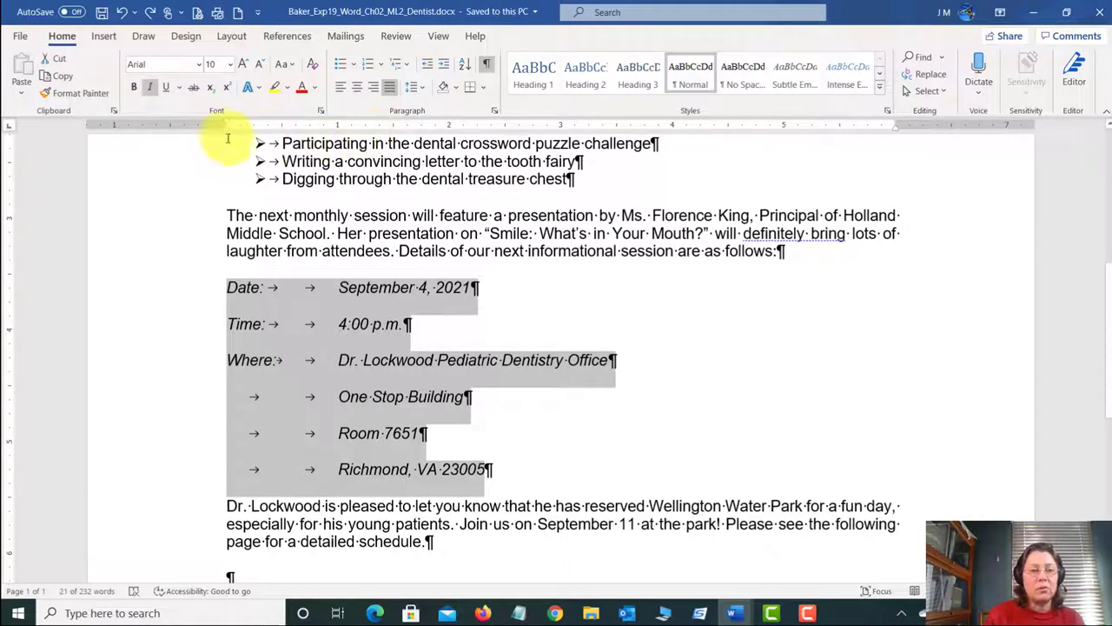
# Step: Indent the Date/Time/Where block from both margins using the ruler markers and save the letter
pyautogui.moveTo(225, 135); pyautogui.dragTo(365, 137)
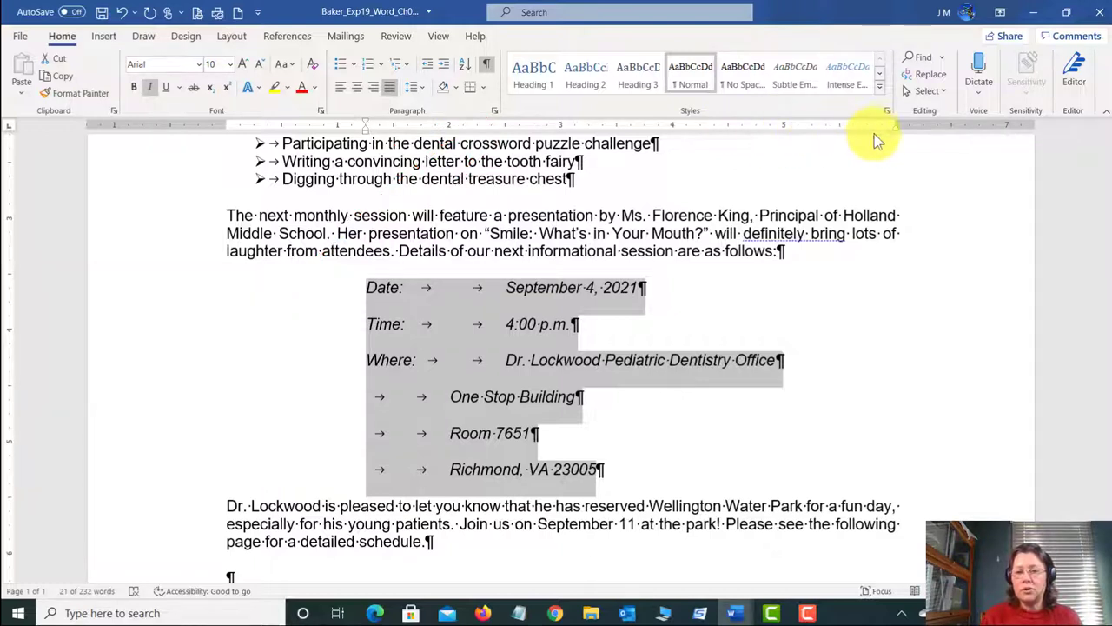
pyautogui.moveTo(895, 130); pyautogui.dragTo(757, 129)
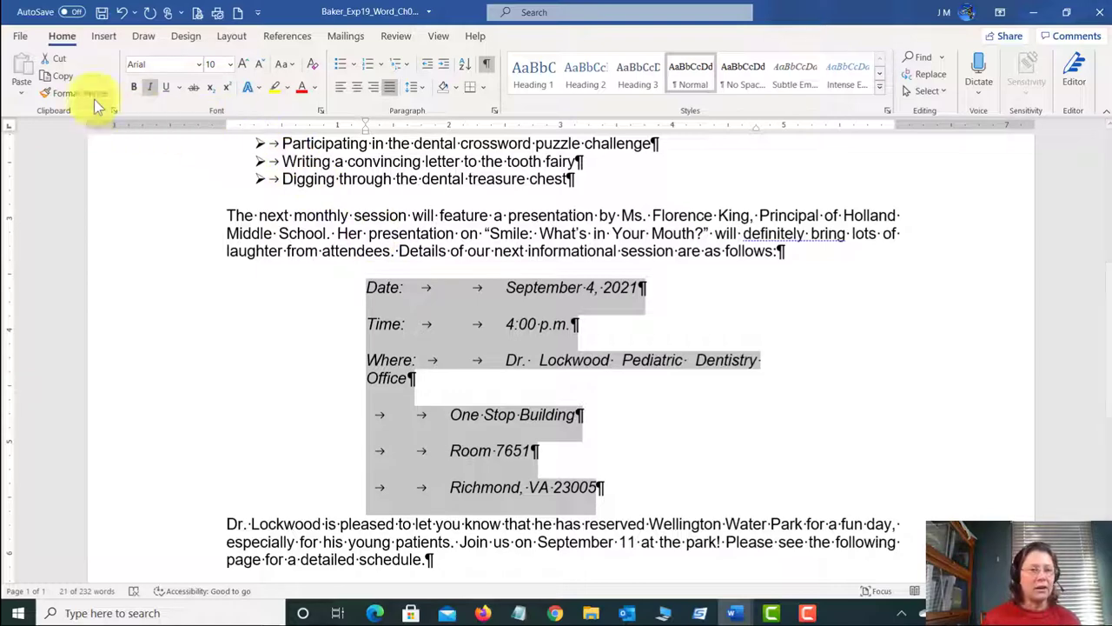
pyautogui.click(101, 15)
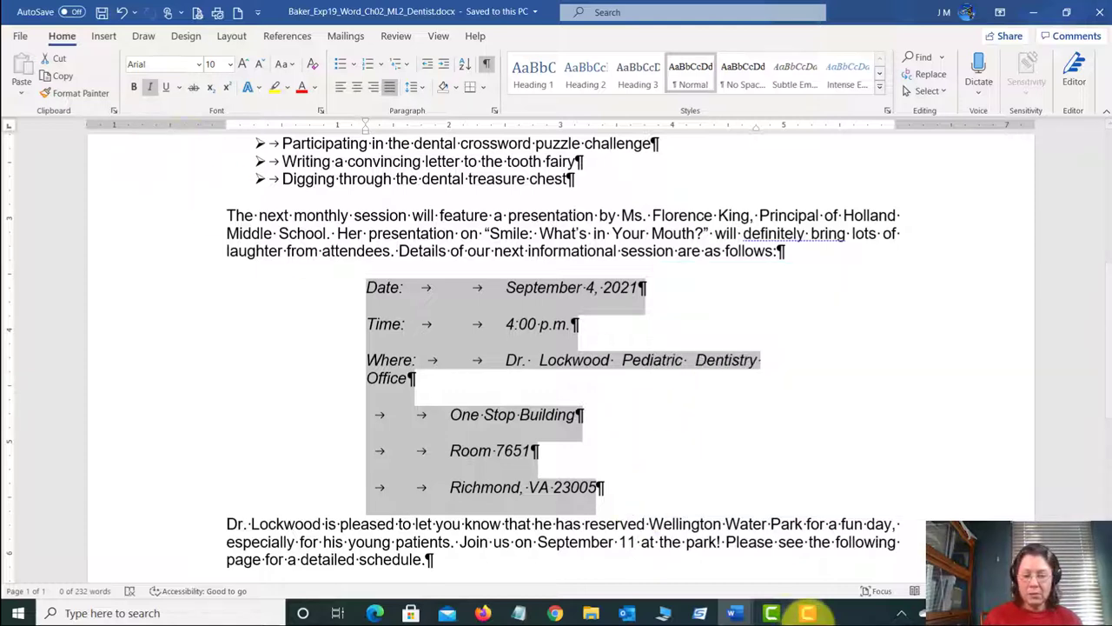
pyautogui.click(737, 613)
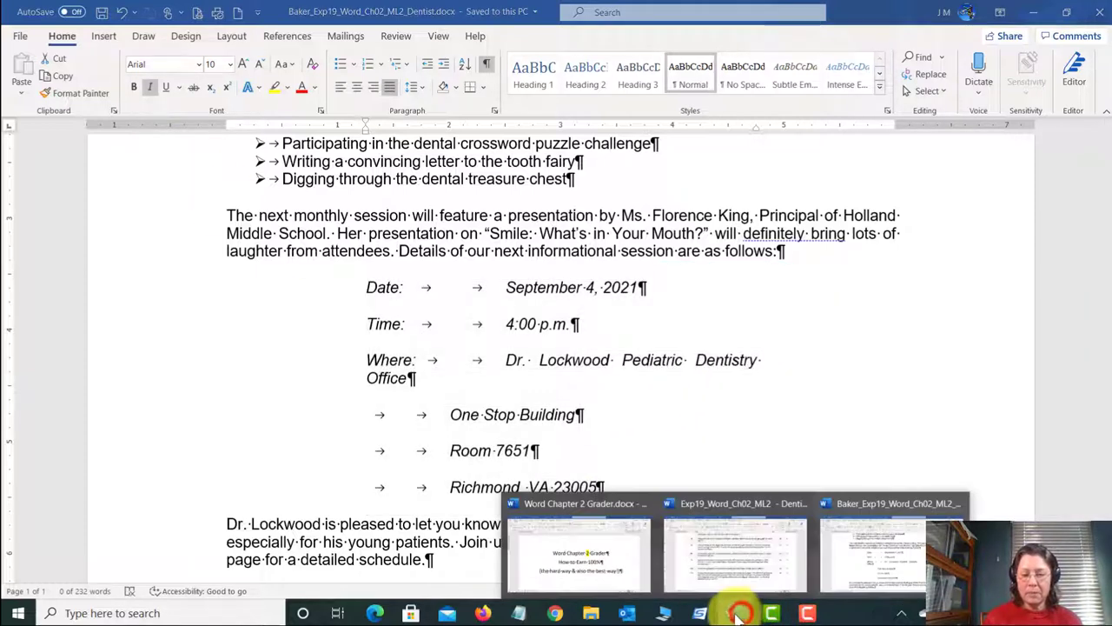
pyautogui.click(735, 556)
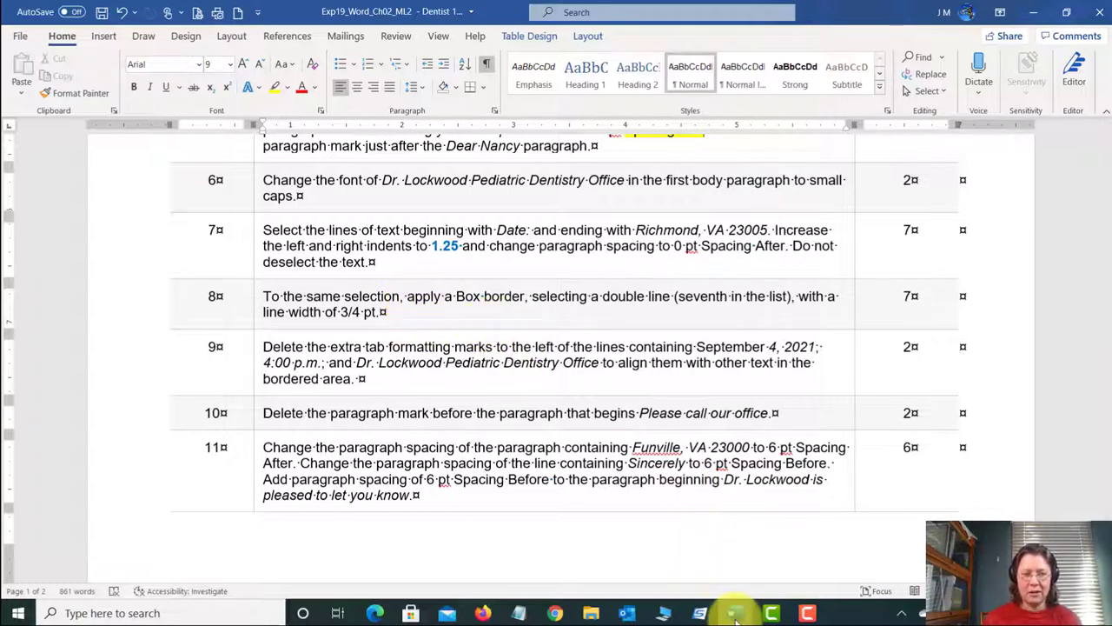
pyautogui.moveTo(735, 615)
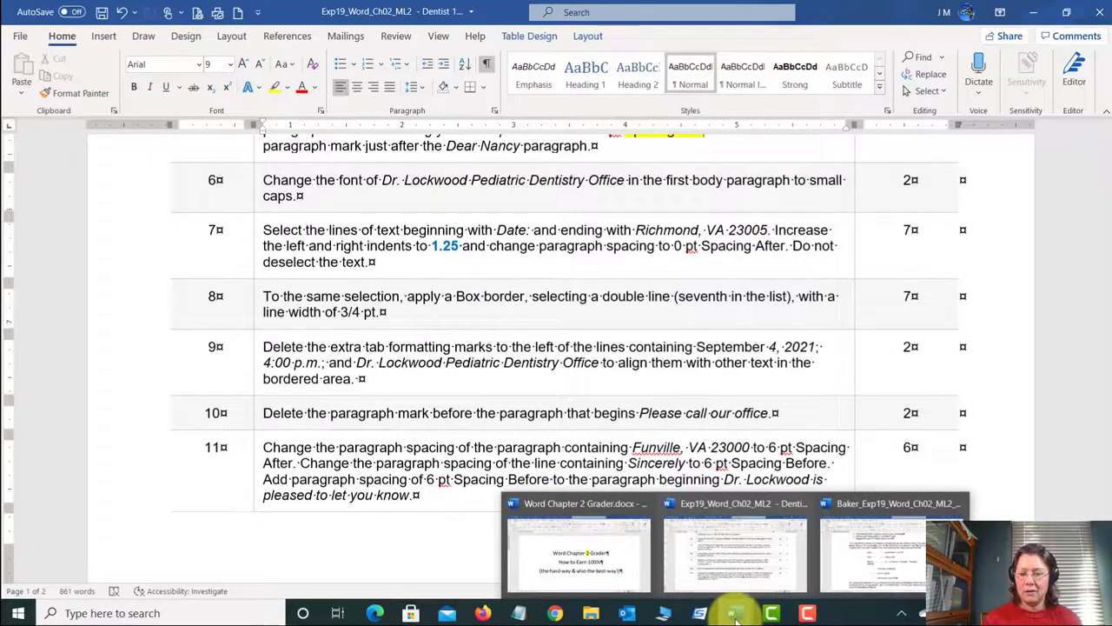
pyautogui.click(873, 556)
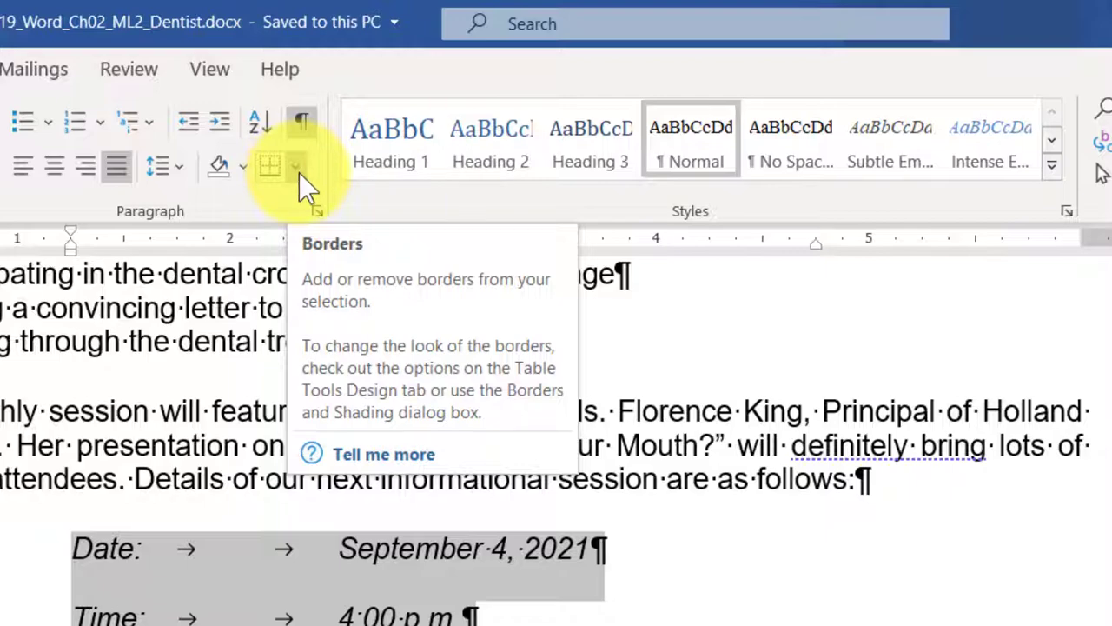
# Step: In Borders and Shading, set a Box border with the double-line style at ¾ pt width
pyautogui.click(298, 171)
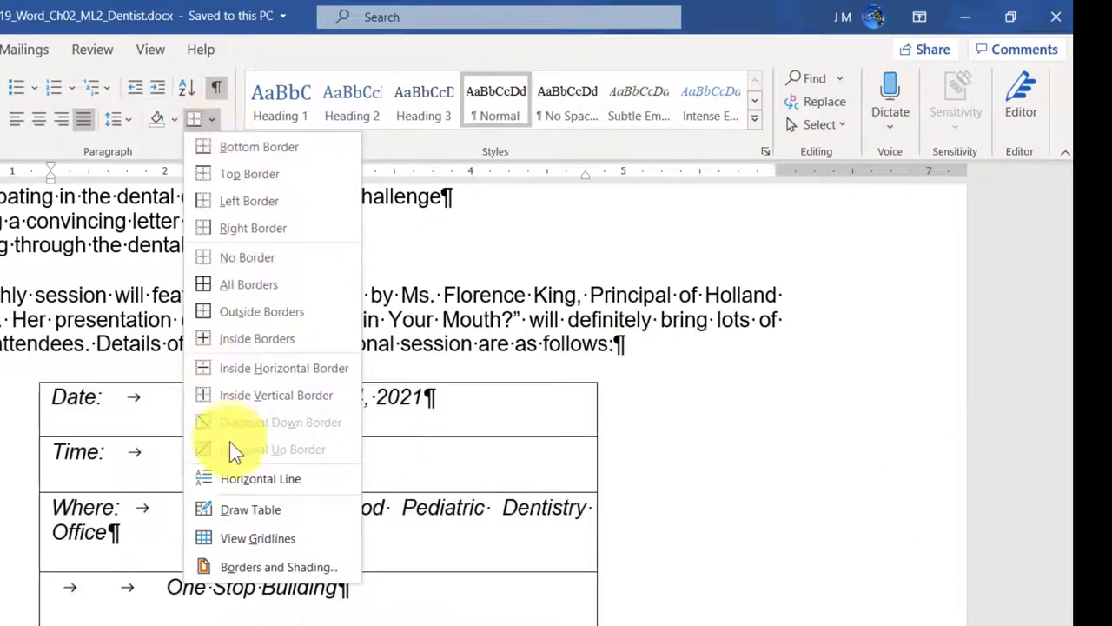
pyautogui.click(257, 571)
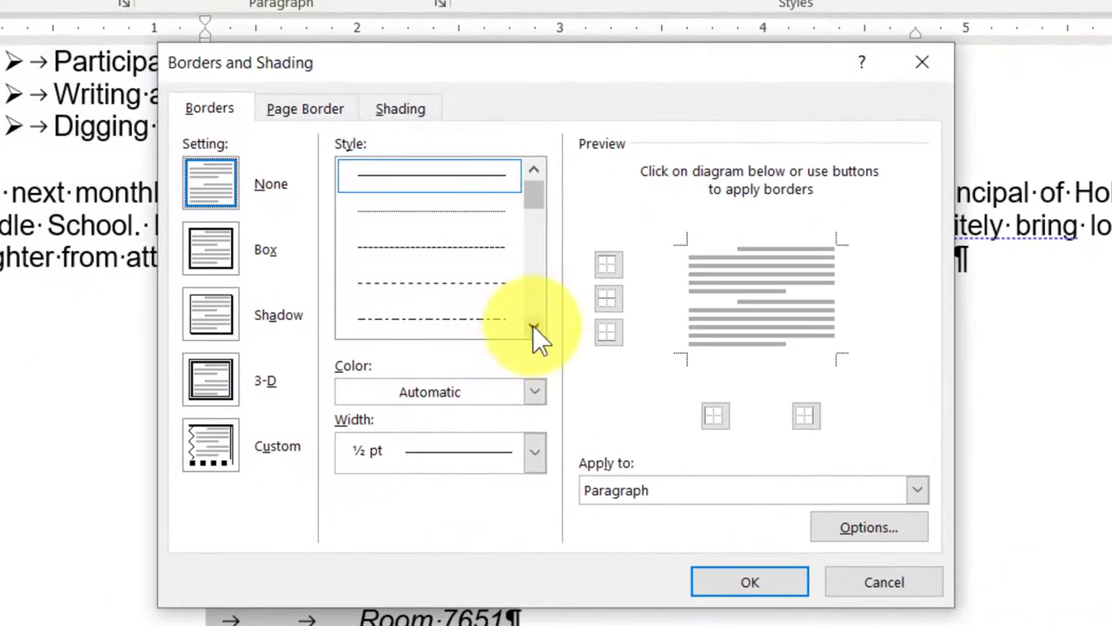
pyautogui.click(458, 347)
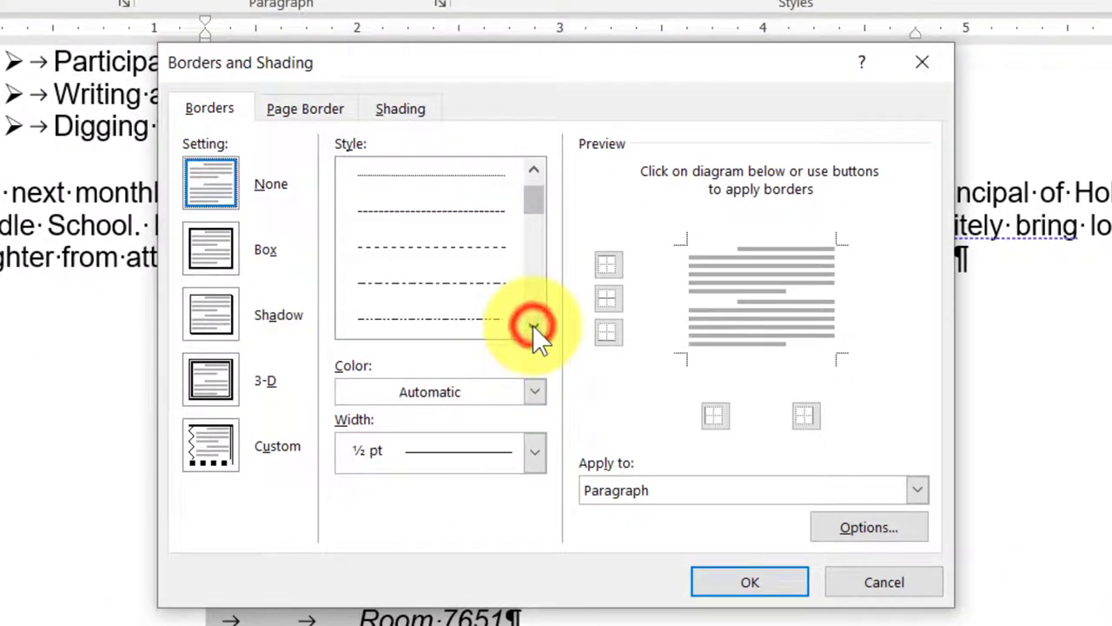
pyautogui.click(458, 348)
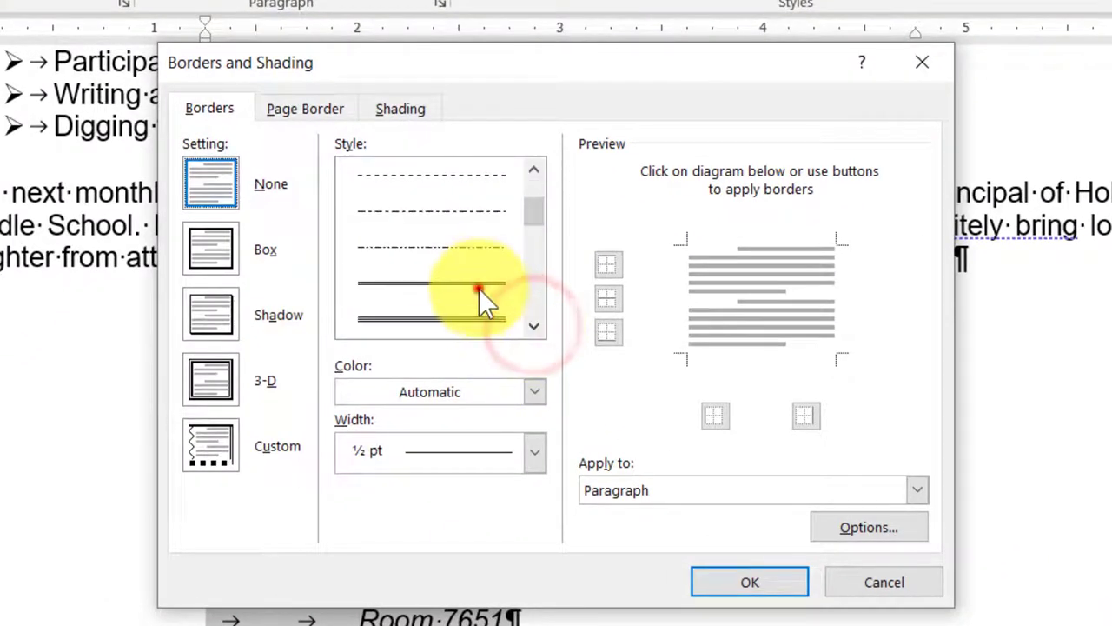
pyautogui.click(479, 292)
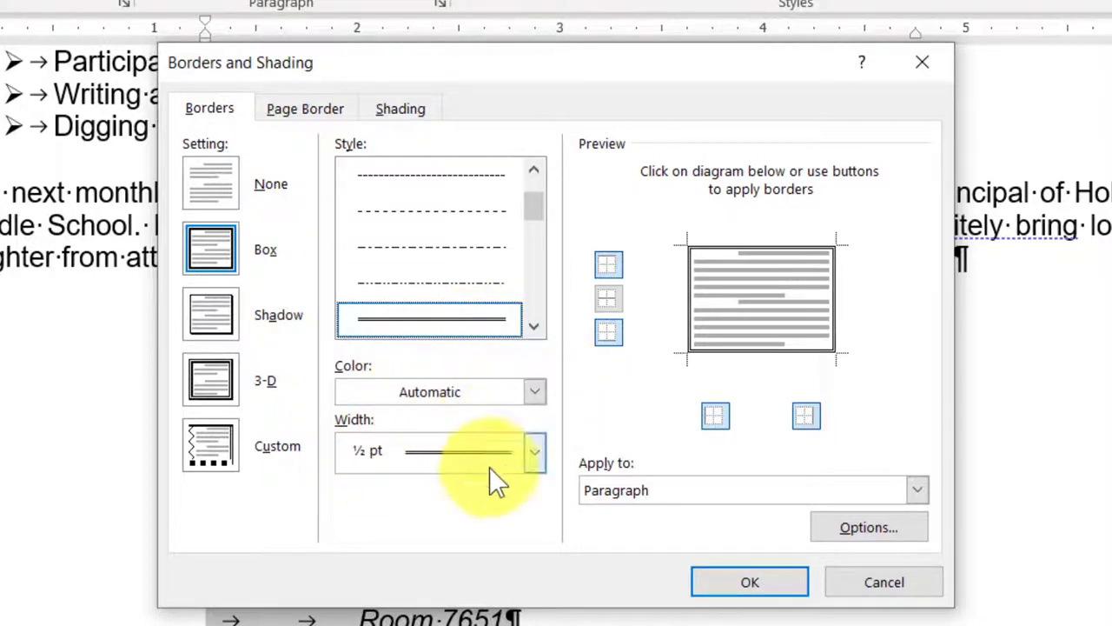
pyautogui.click(536, 461)
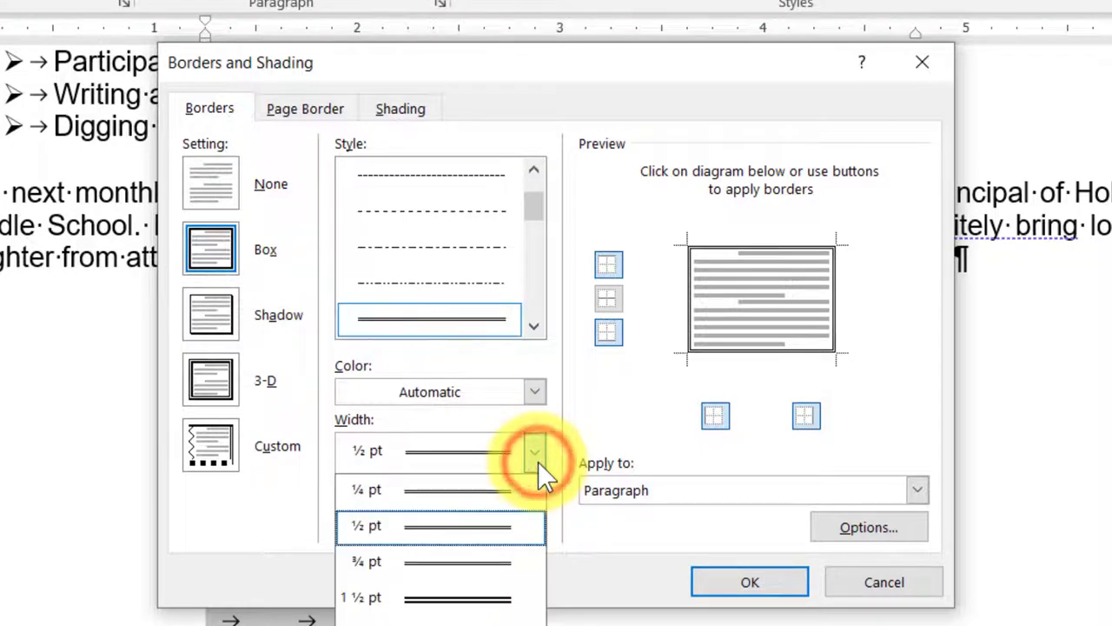
pyautogui.click(482, 566)
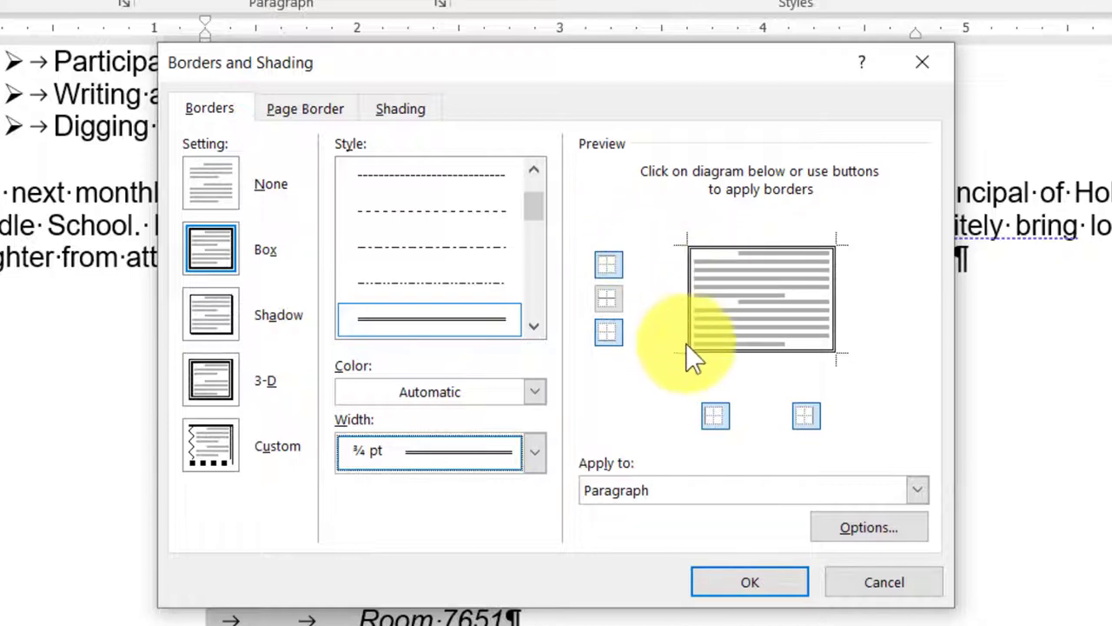
# Step: Toggle the left, right, top and inner border lines in the preview, restoring the full box, then apply it
pyautogui.click(713, 417)
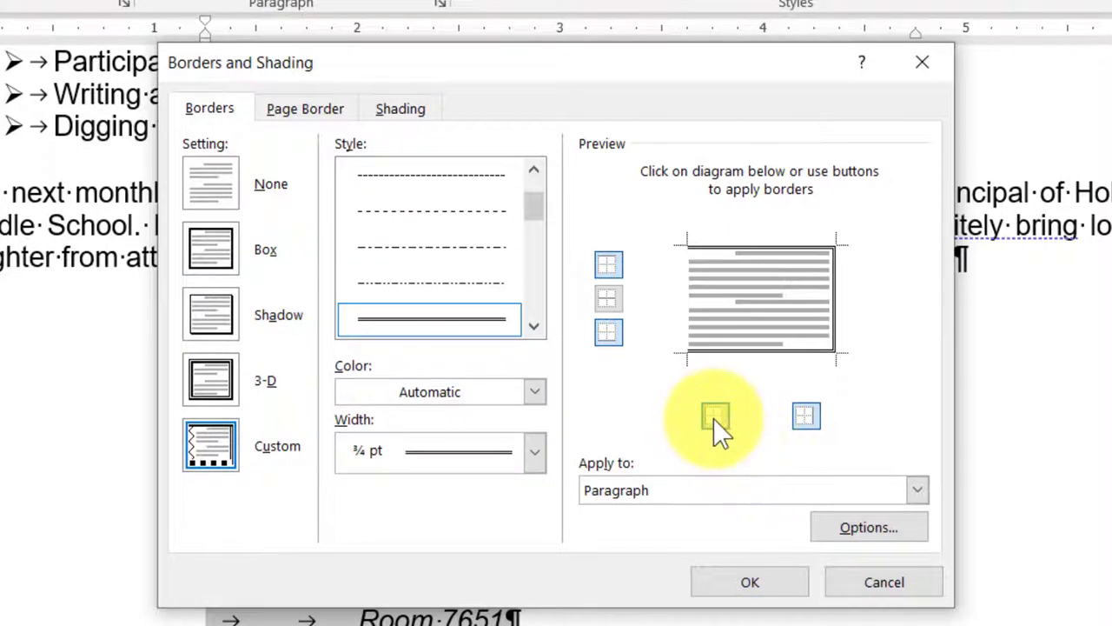
pyautogui.click(714, 418)
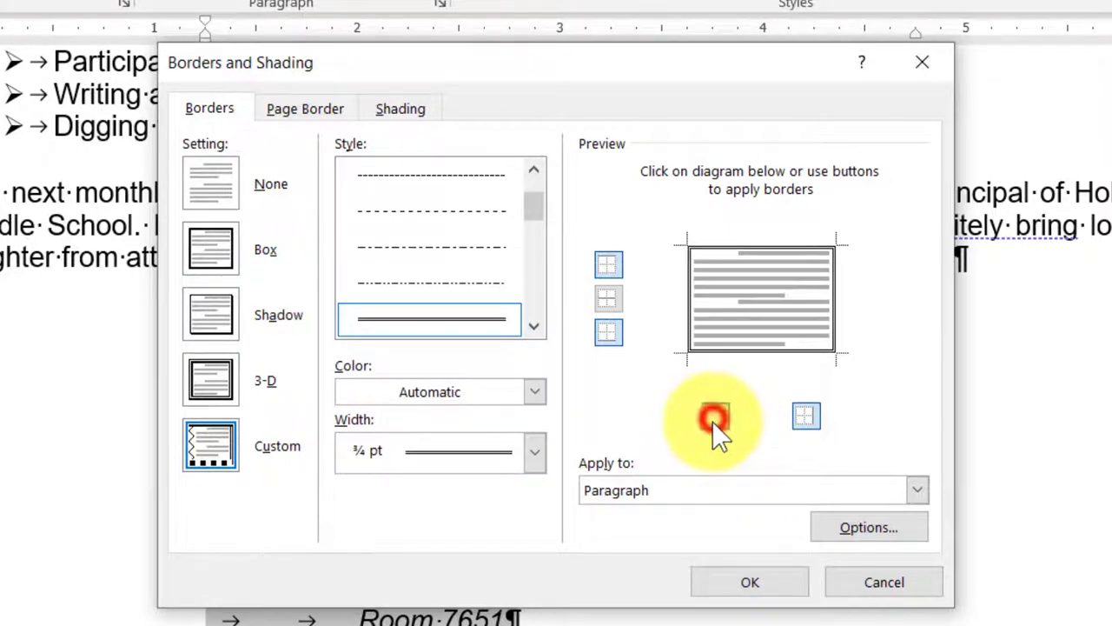
pyautogui.click(804, 417)
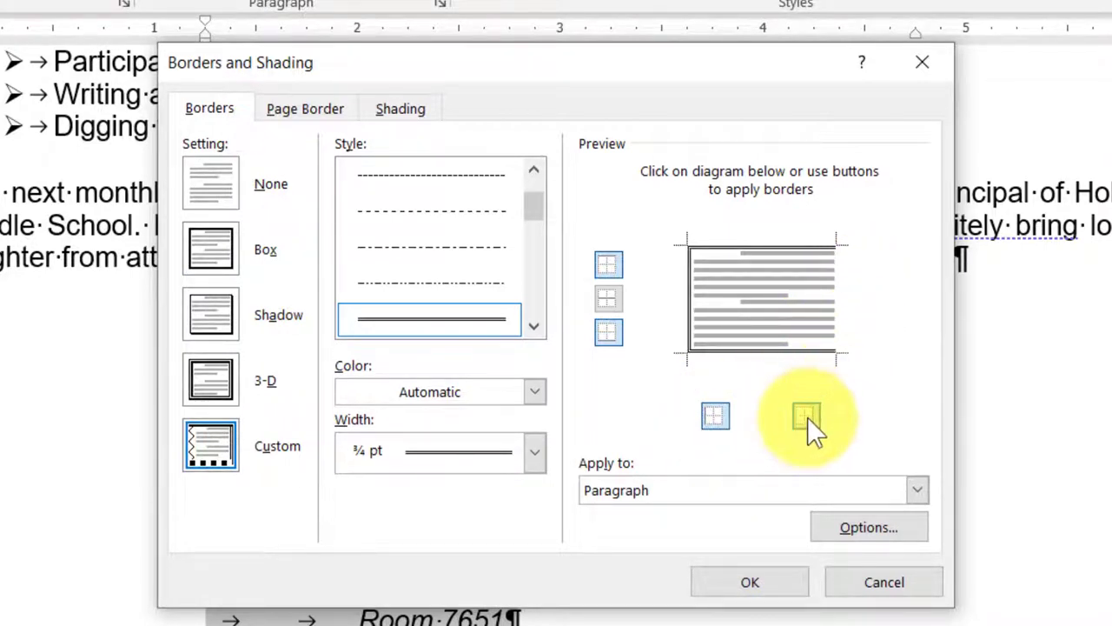
pyautogui.click(807, 418)
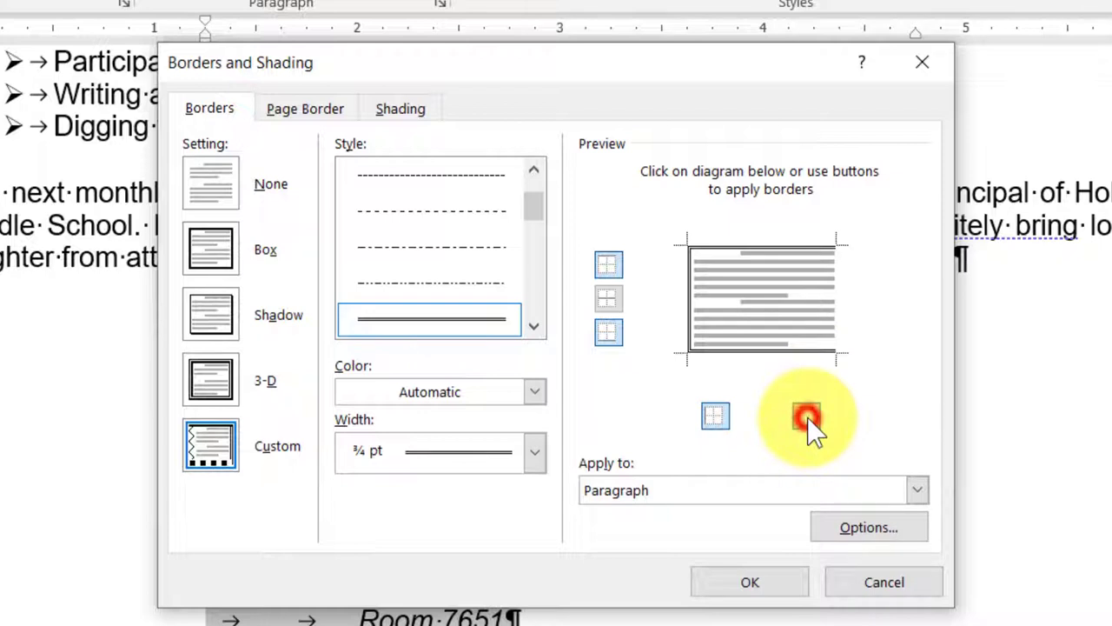
pyautogui.click(607, 262)
pyautogui.click(609, 261)
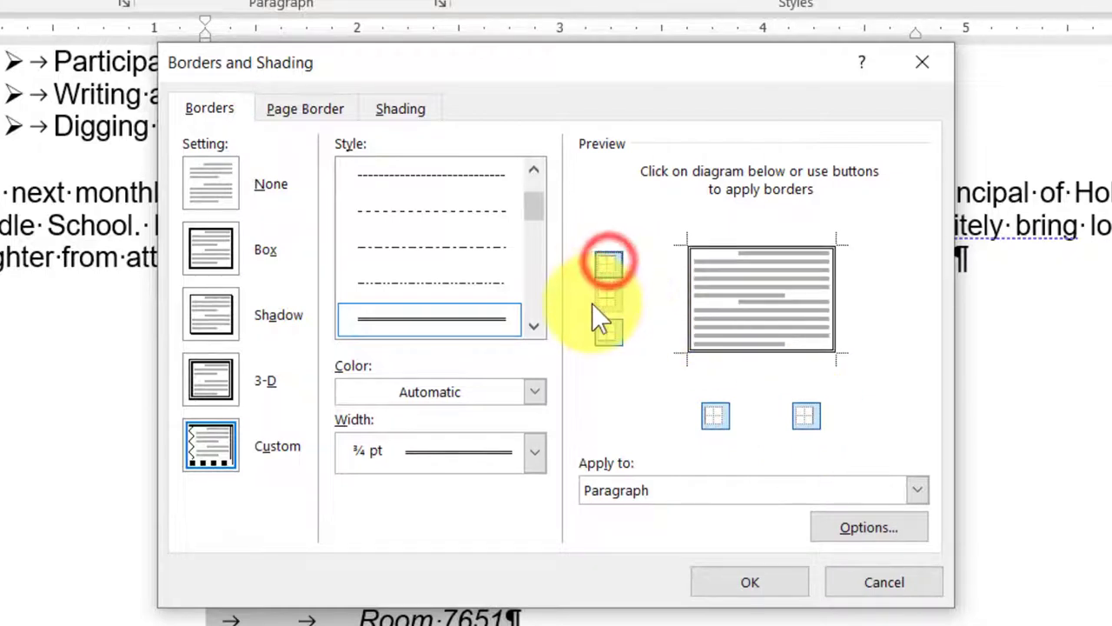
pyautogui.click(609, 300)
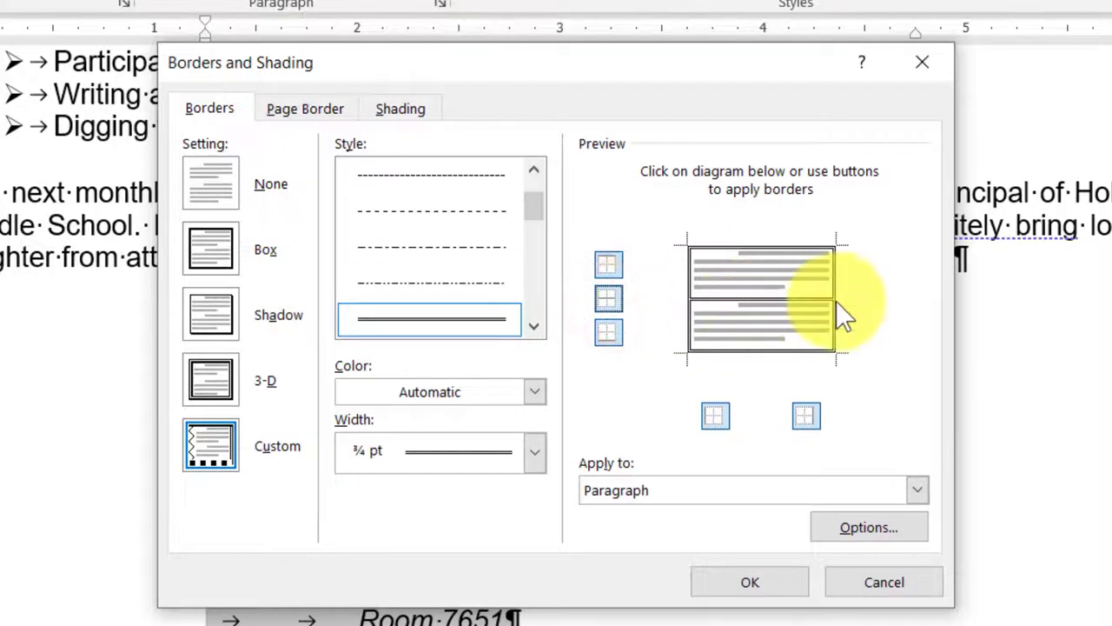
pyautogui.click(609, 300)
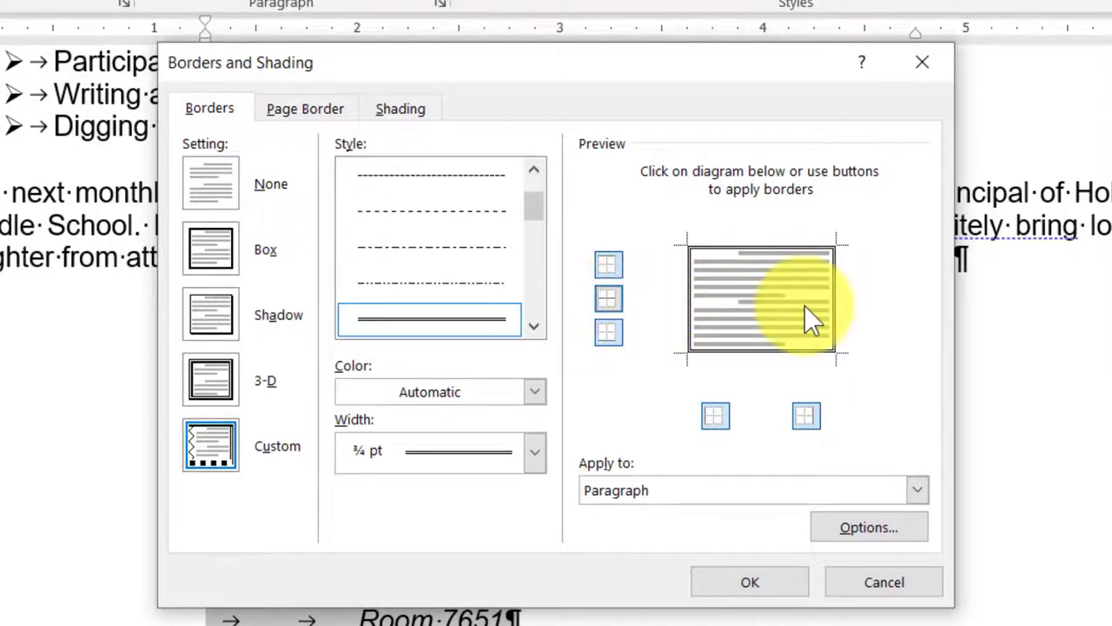
pyautogui.click(734, 582)
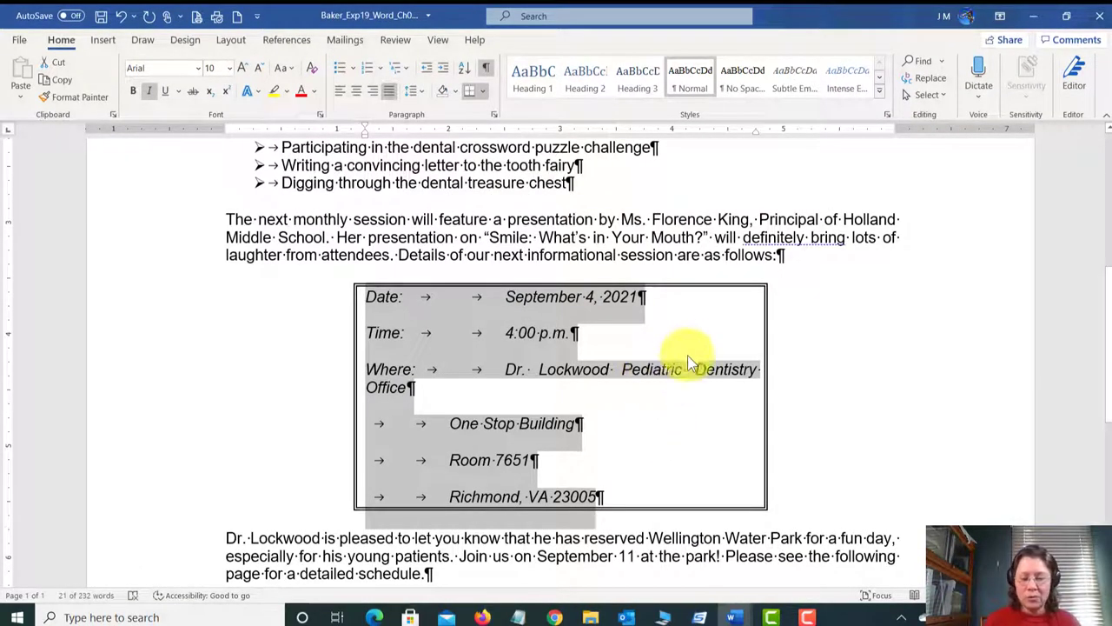
pyautogui.click(736, 617)
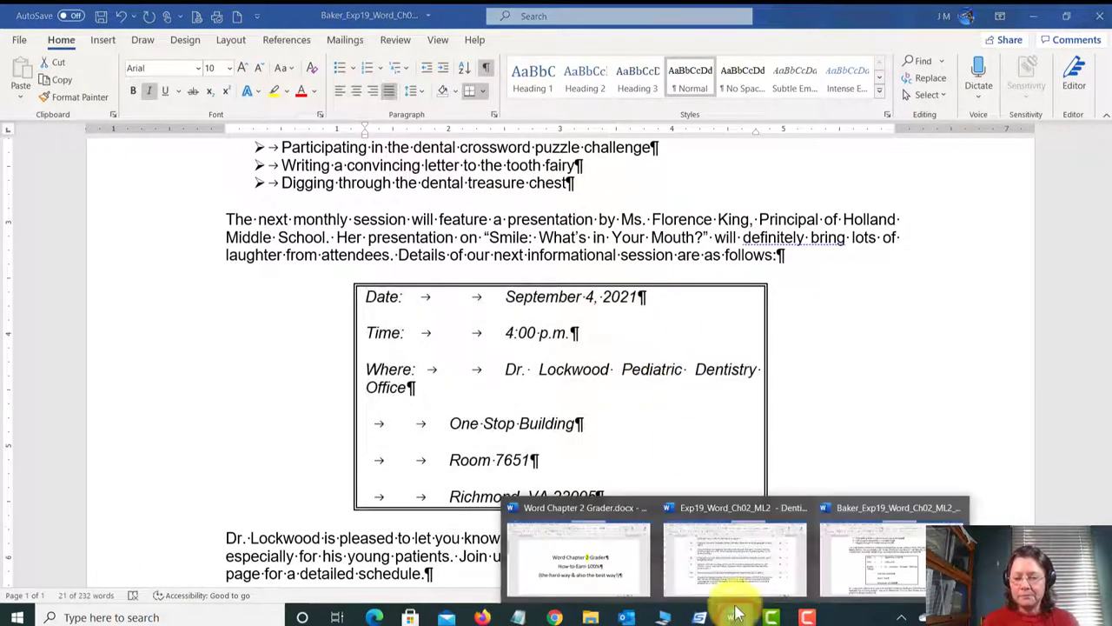
pyautogui.click(719, 564)
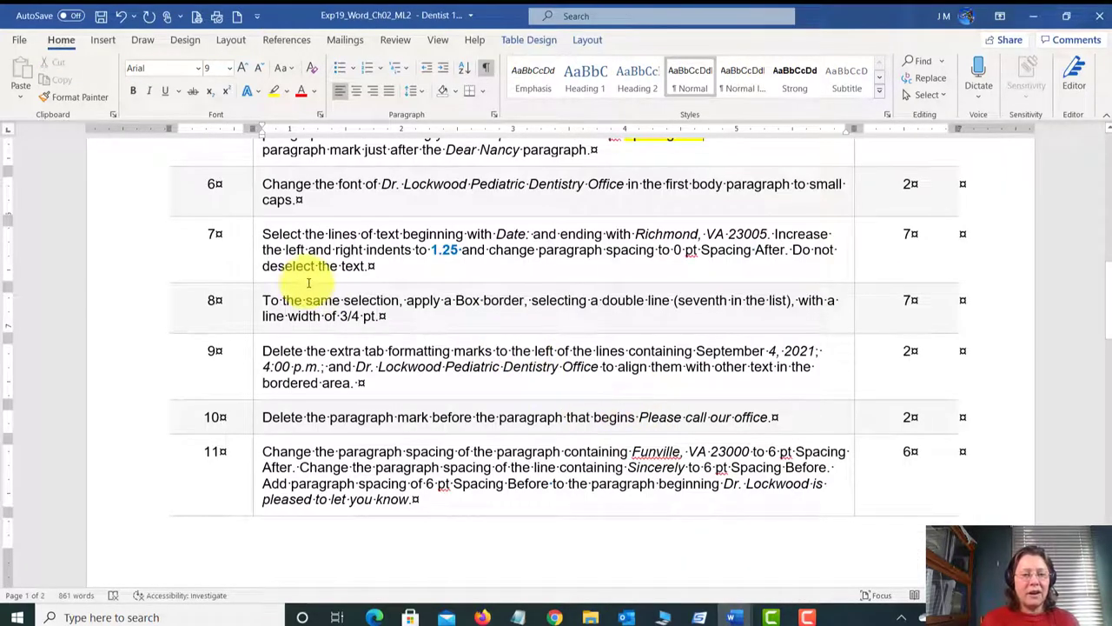
pyautogui.scroll(-1, 294, 352)
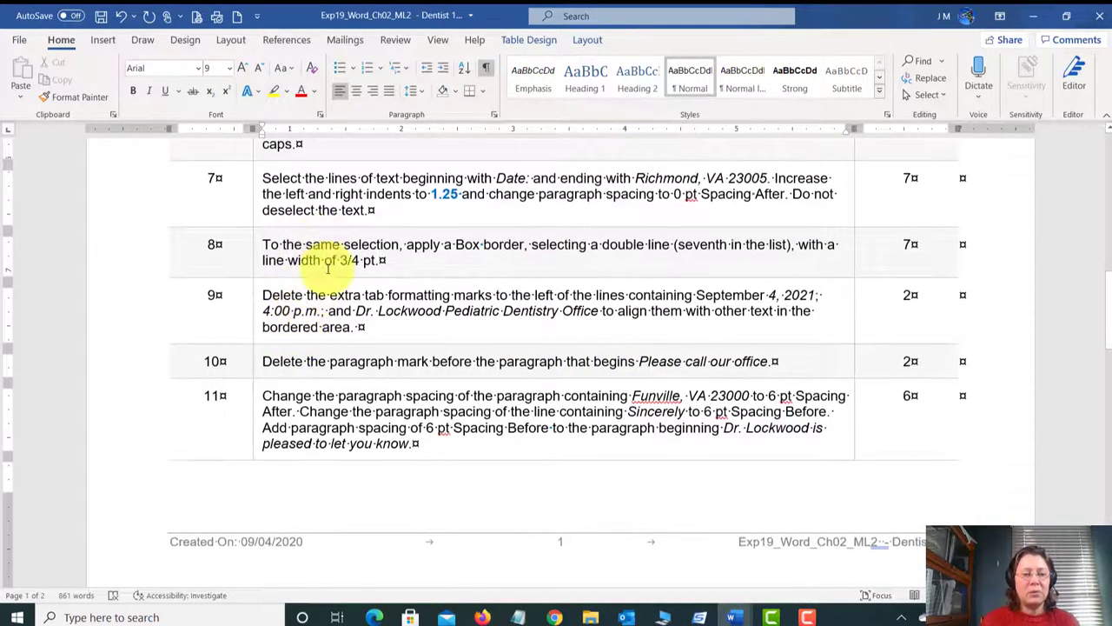
pyautogui.click(272, 301)
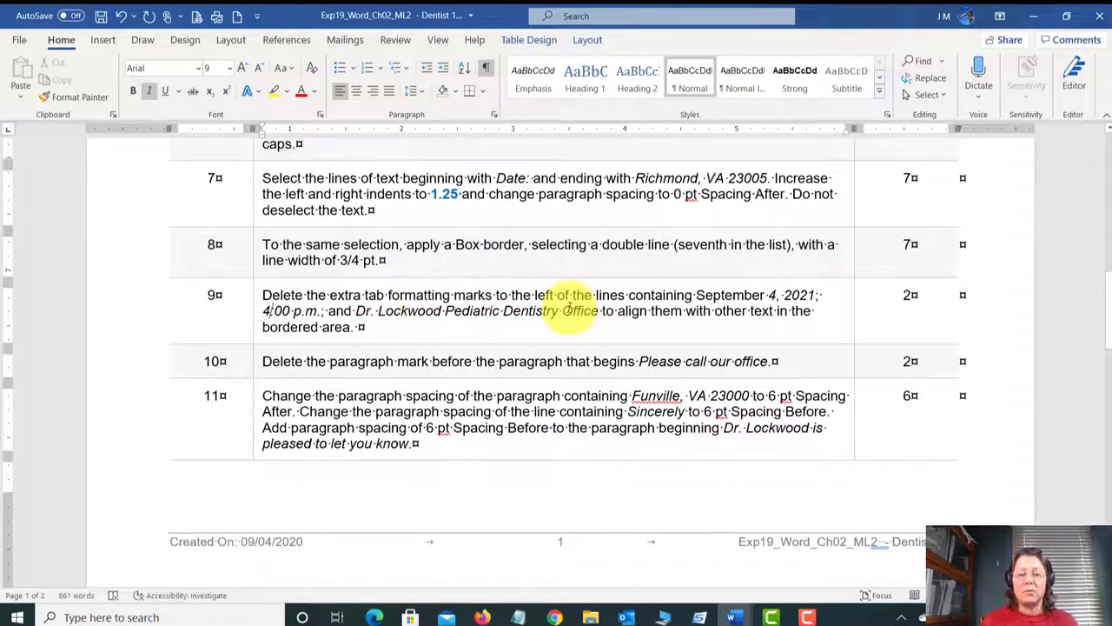
pyautogui.moveTo(734, 615)
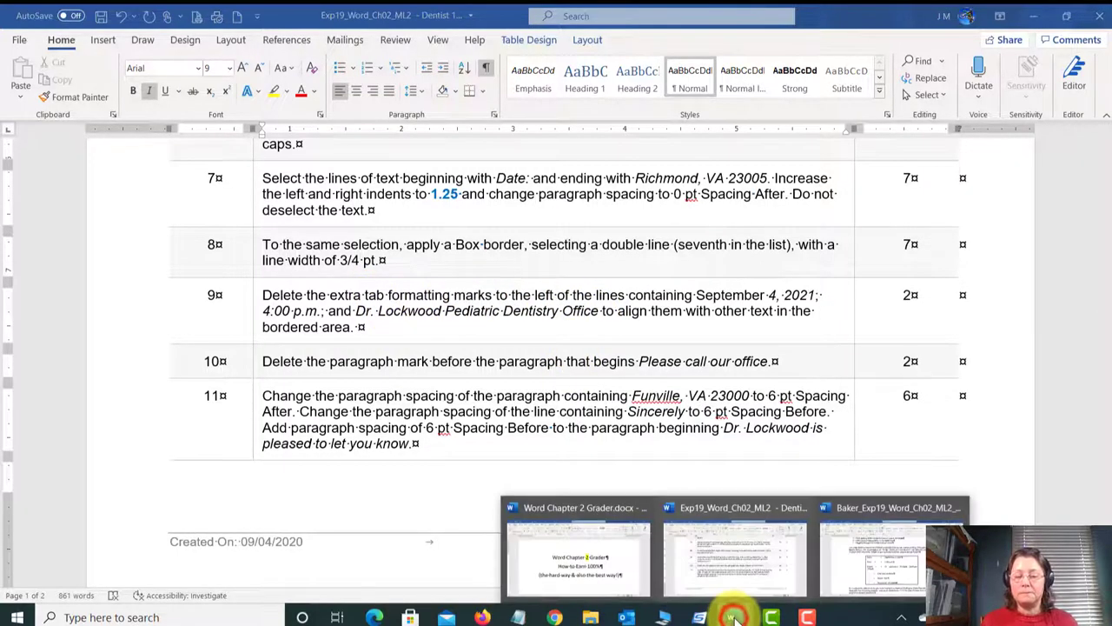
pyautogui.click(854, 577)
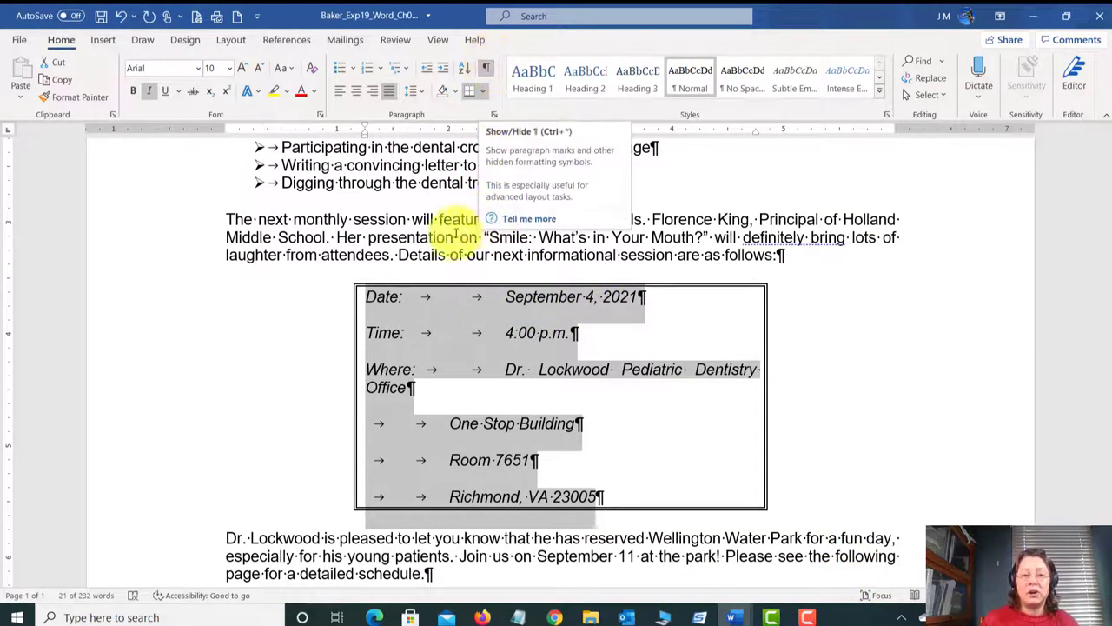
pyautogui.click(409, 241)
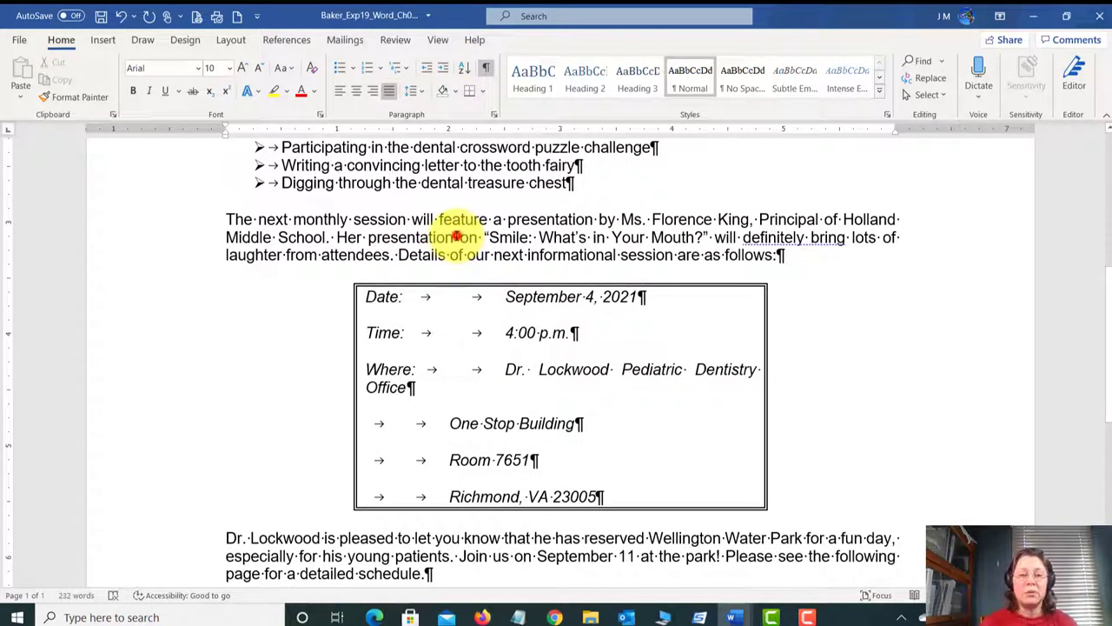
pyautogui.moveTo(455, 237); pyautogui.dragTo(452, 237)
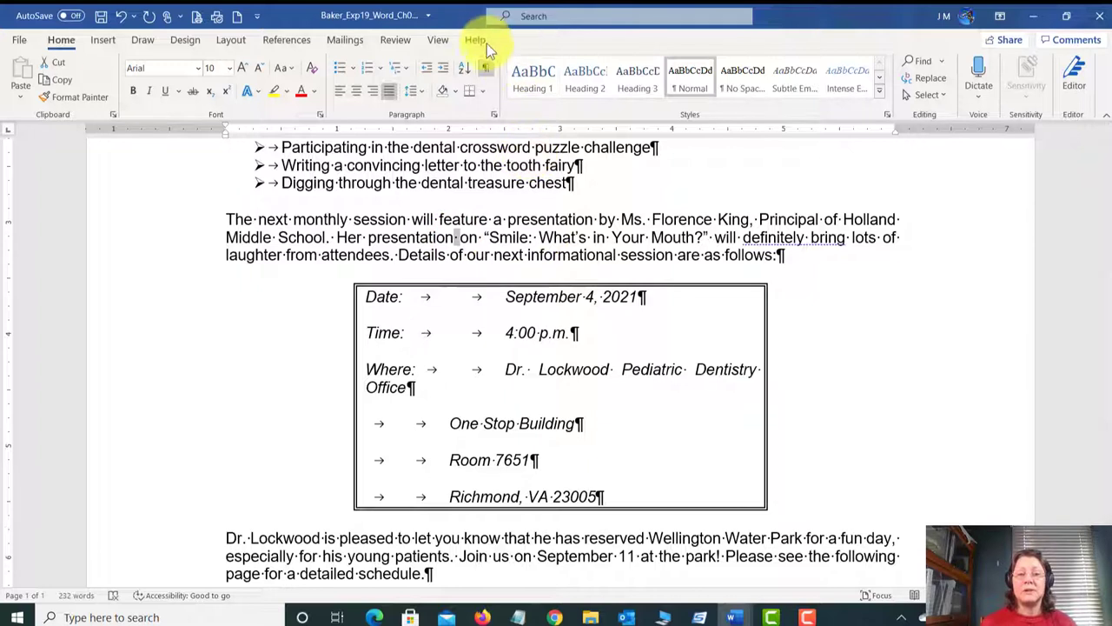
pyautogui.click(488, 68)
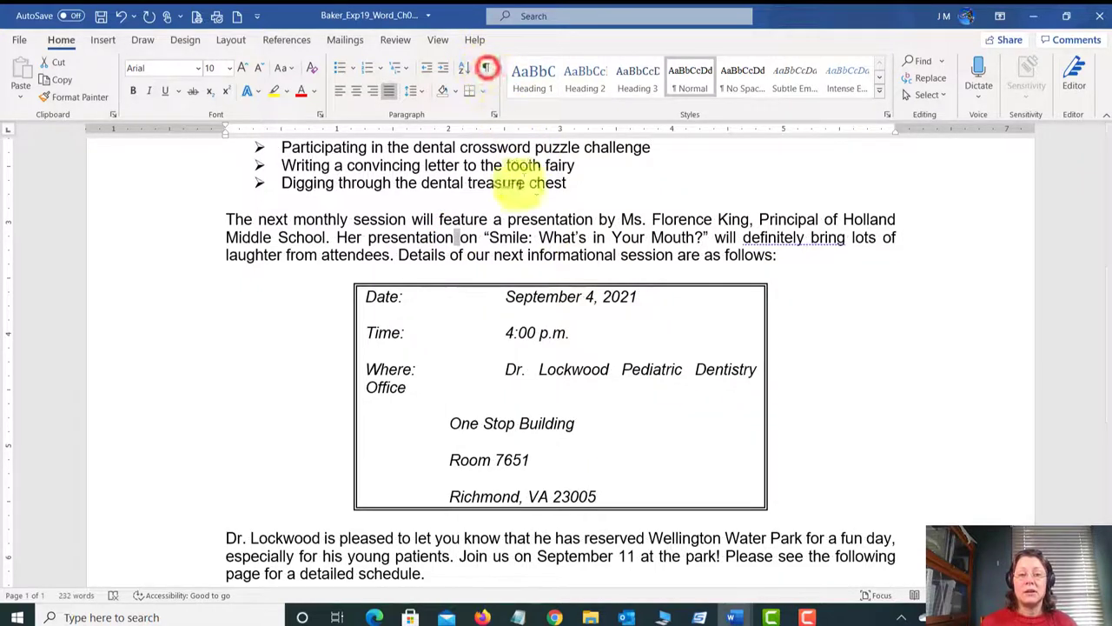
pyautogui.click(486, 67)
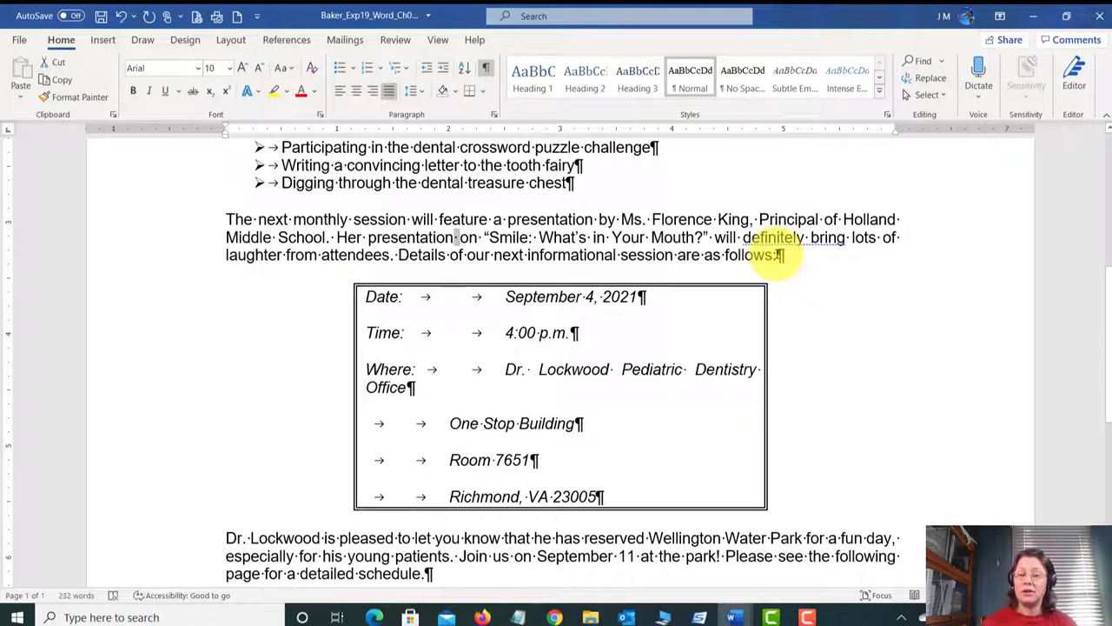
pyautogui.click(490, 297)
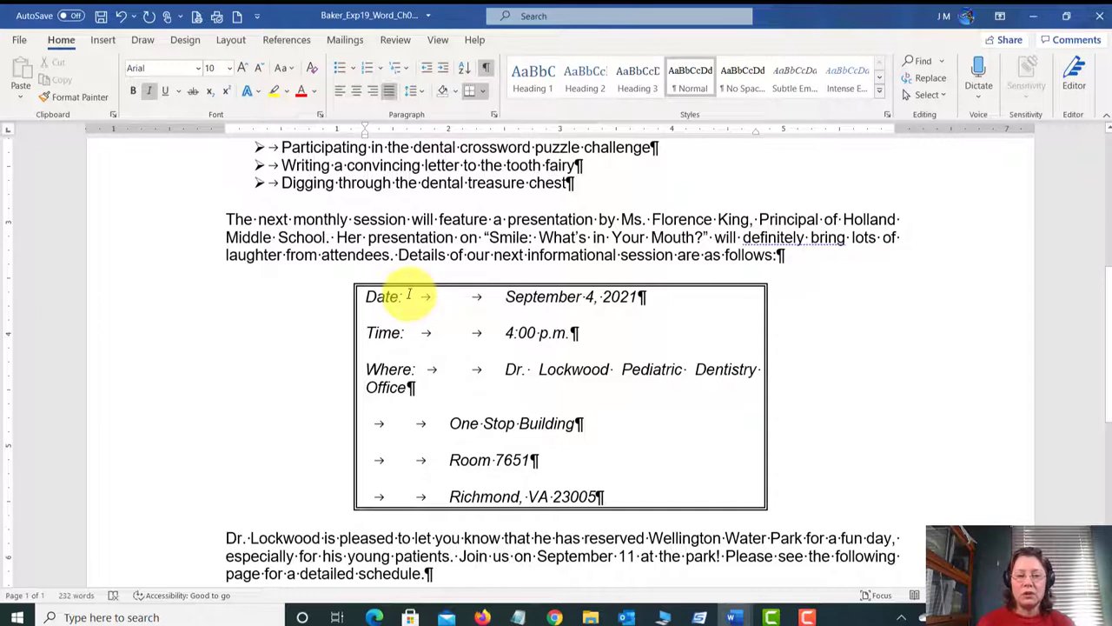
pyautogui.moveTo(408, 294); pyautogui.dragTo(444, 298)
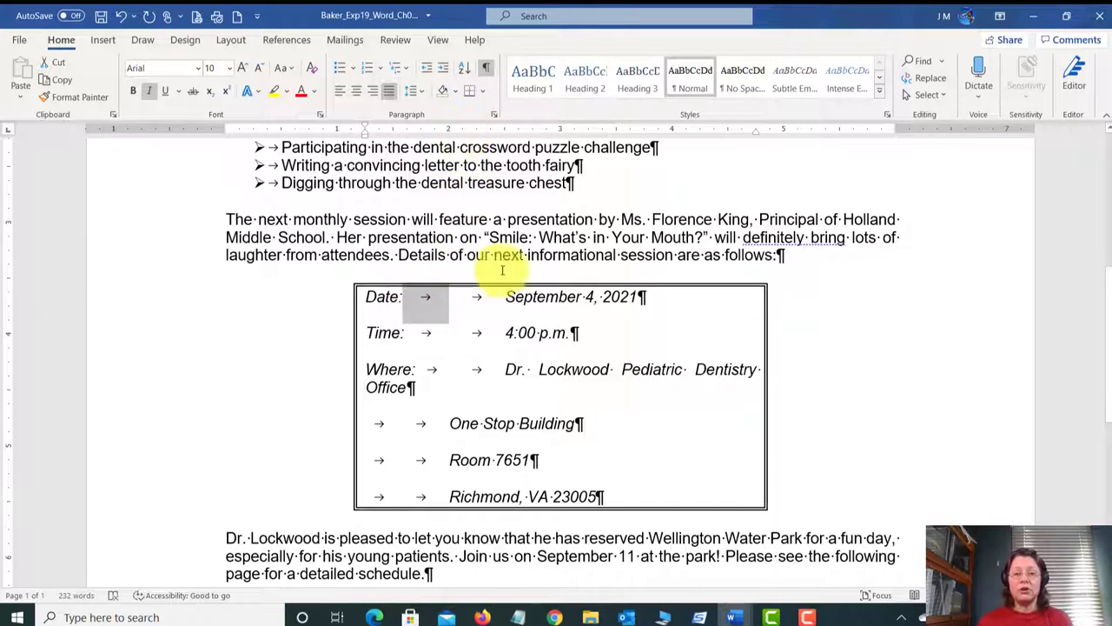
pyautogui.click(505, 298)
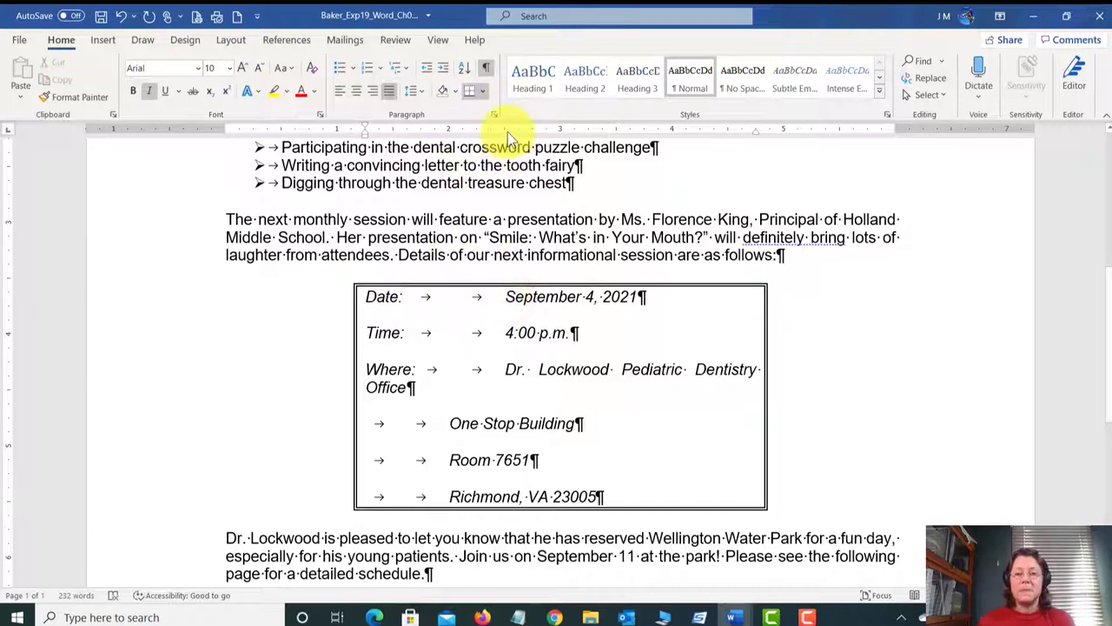
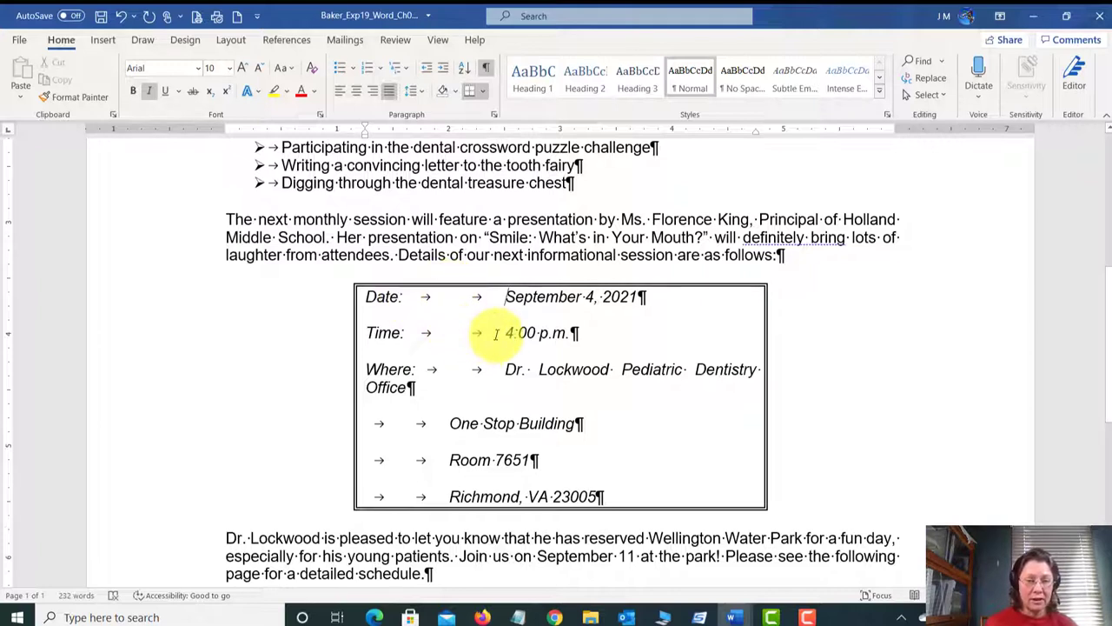
# Step: Delete the extra tabs before September 4, 2021, 4:00 p.m. and the dentistry office name, then save
pyautogui.moveTo(497, 334); pyautogui.dragTo(450, 335)
pyautogui.moveTo(447, 423); pyautogui.dragTo(393, 421)
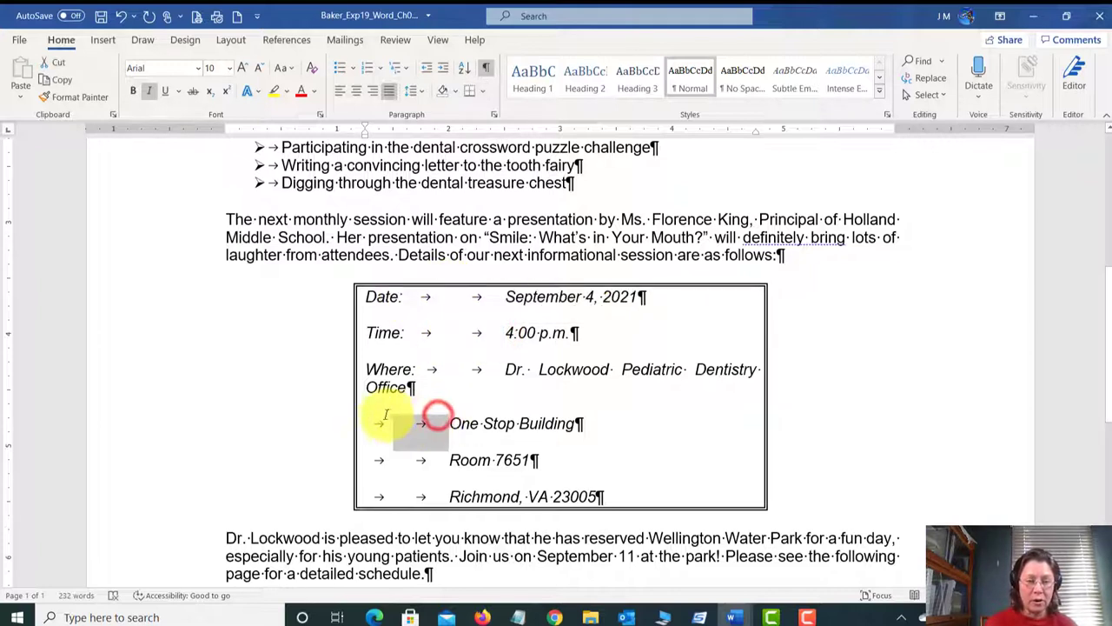
pyautogui.click(525, 296)
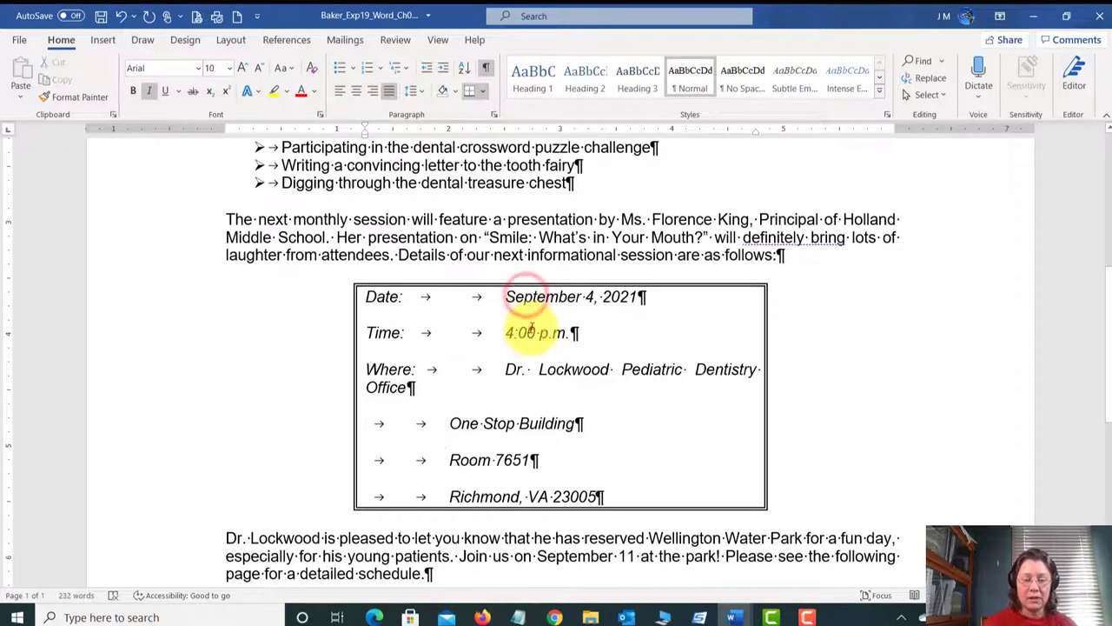
pyautogui.click(529, 331)
pyautogui.click(516, 369)
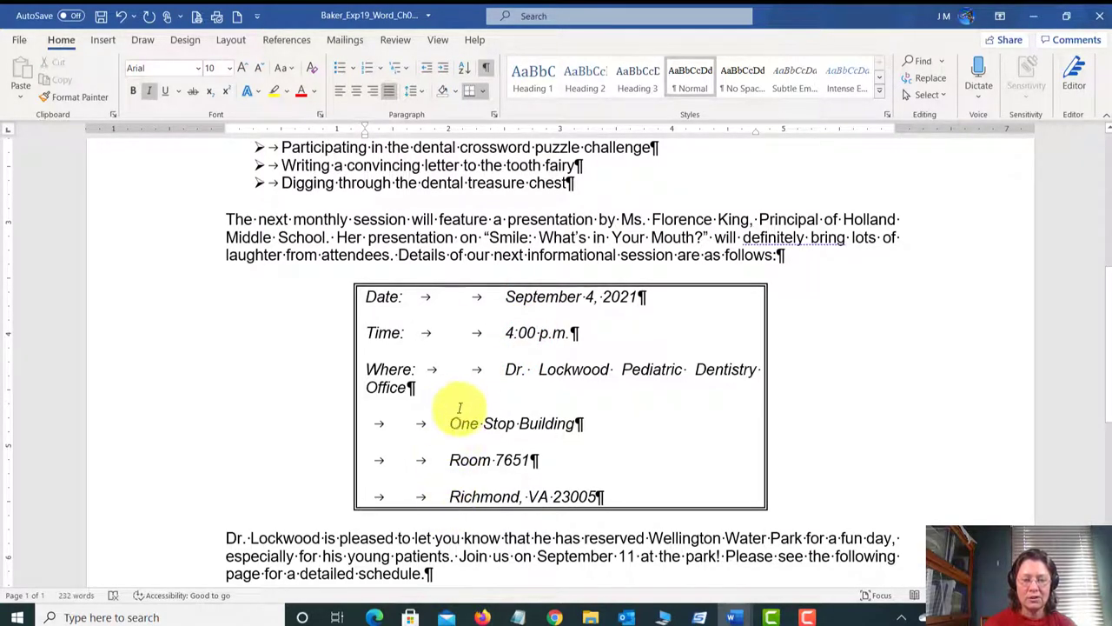
pyautogui.click(448, 298)
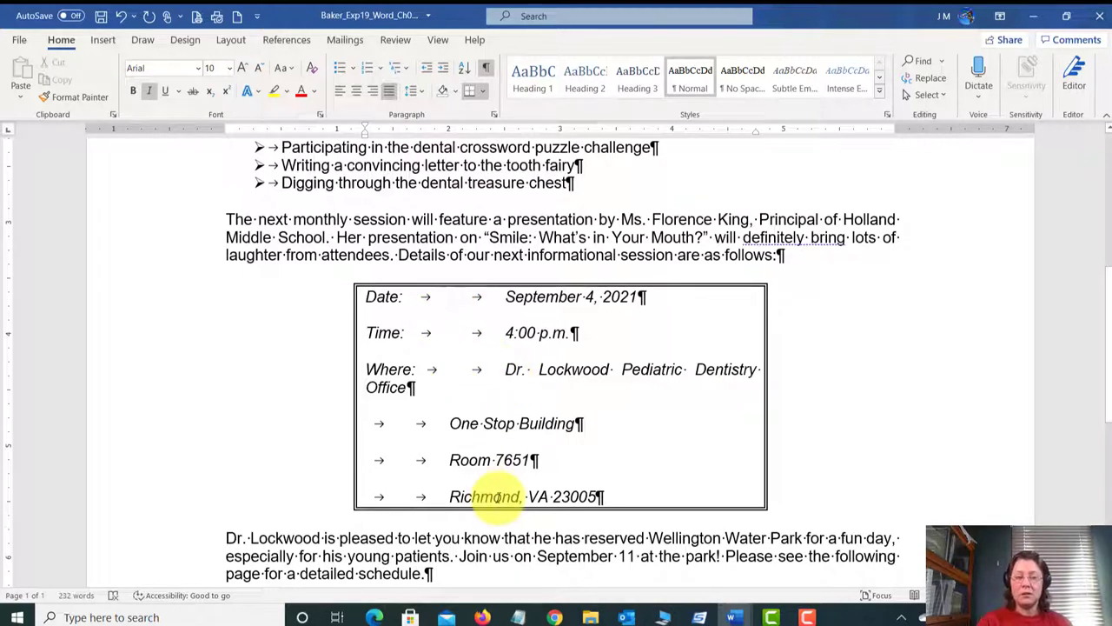
pyautogui.press('Delete')
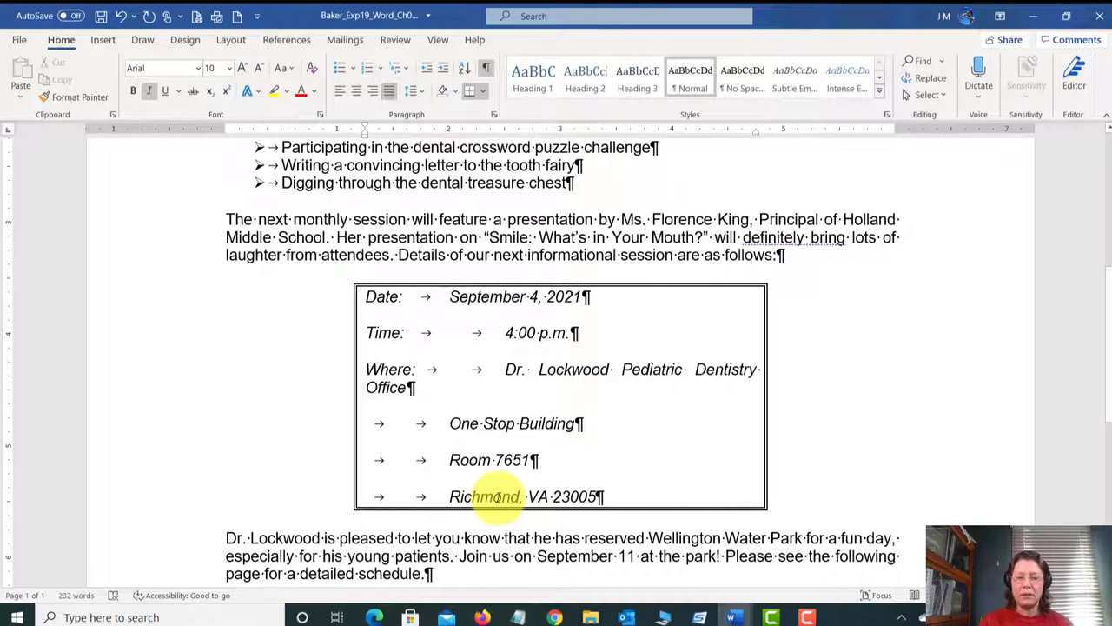
pyautogui.press('Delete')
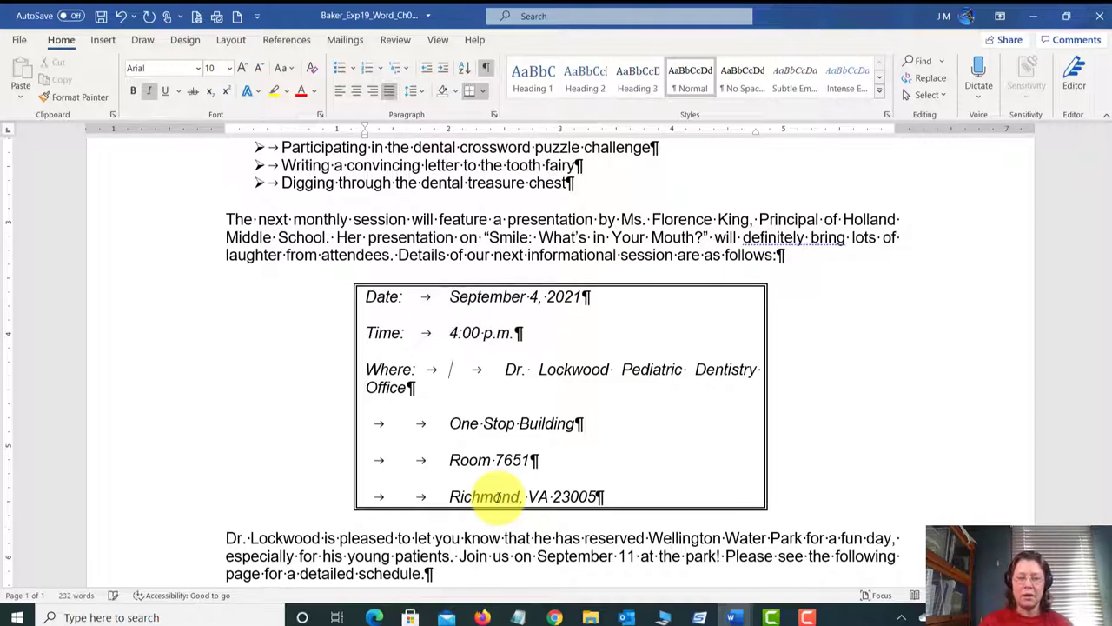
pyautogui.press('Delete')
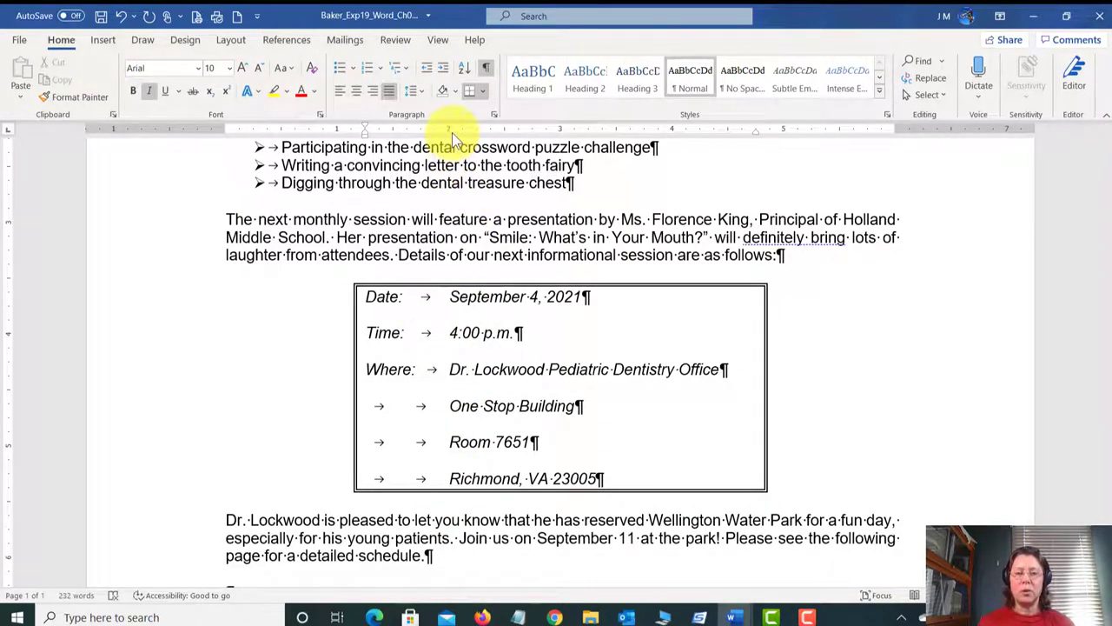
pyautogui.click(101, 17)
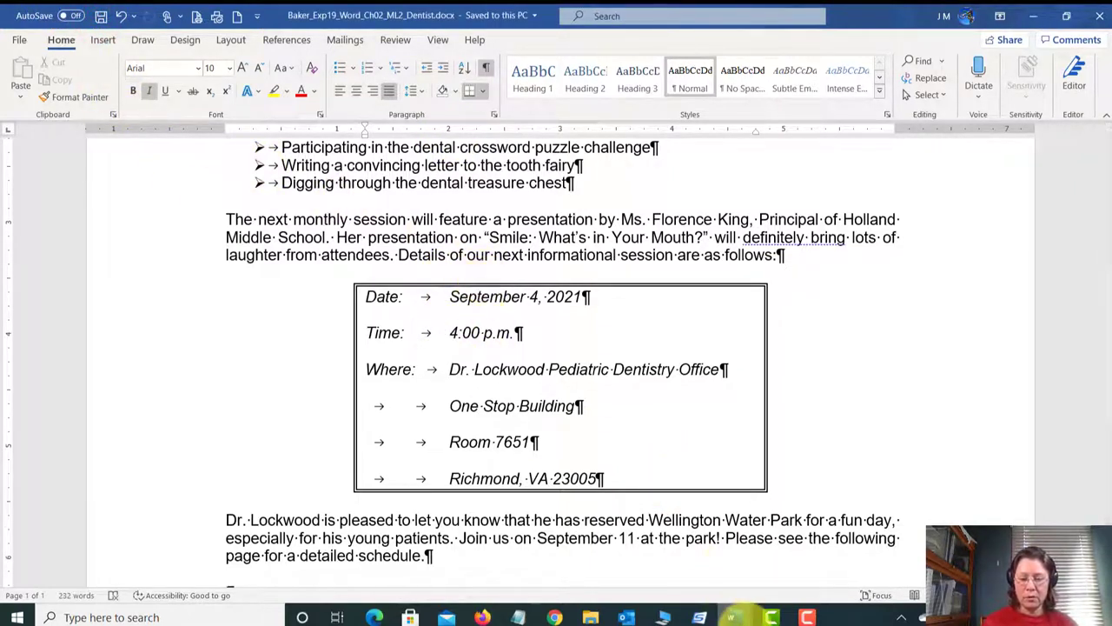
# Step: Switch to the grader instructions document and scroll down to read the next task
pyautogui.click(736, 616)
pyautogui.click(693, 553)
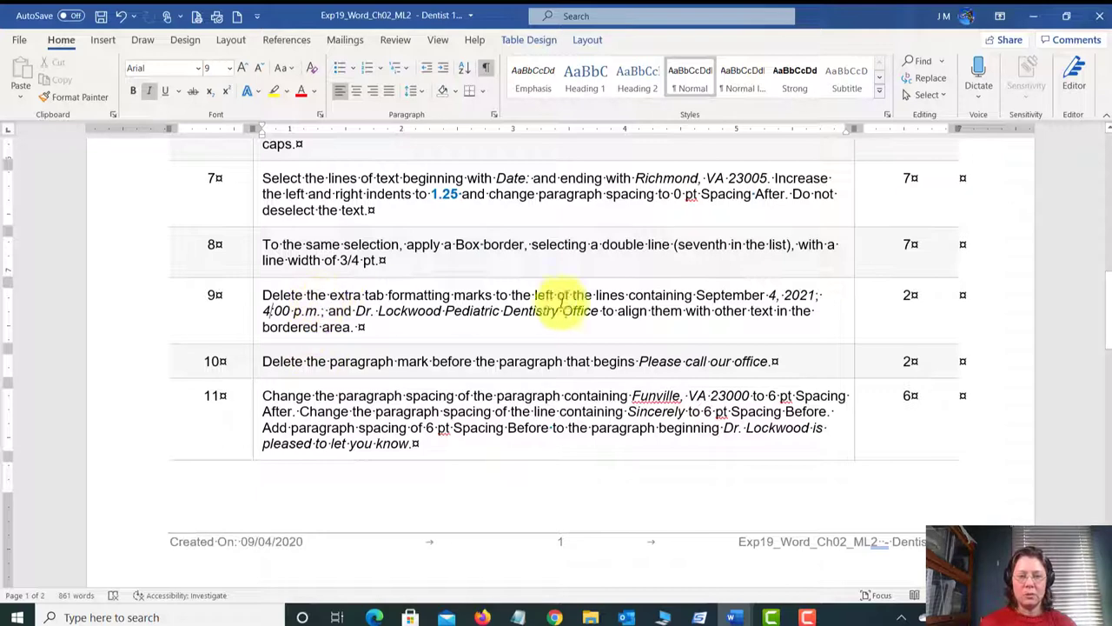
pyautogui.scroll(-1, 322, 359)
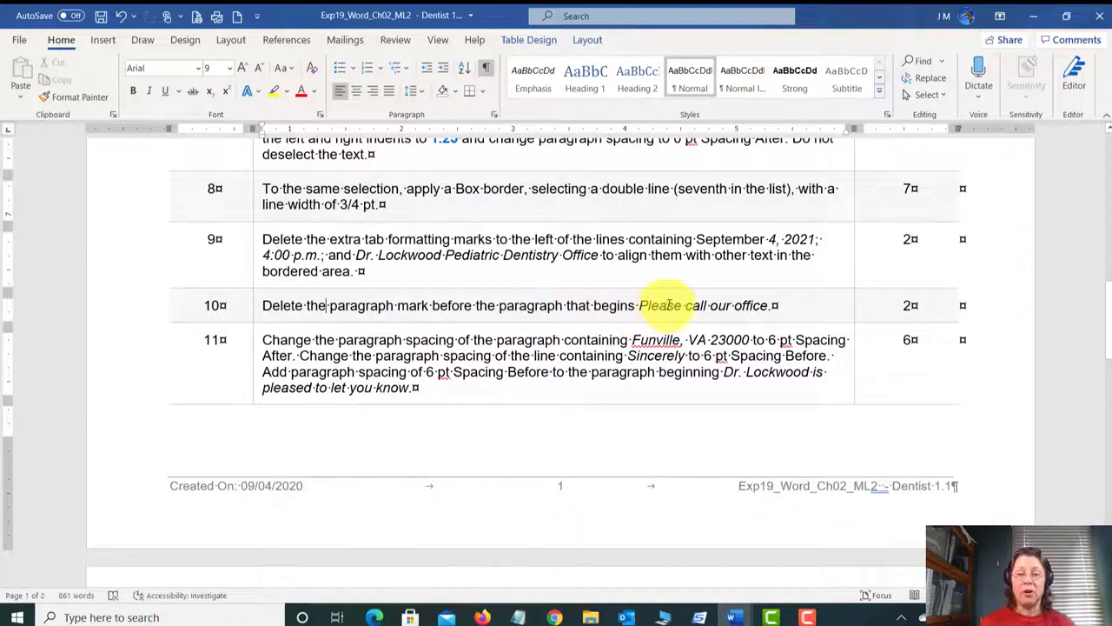
# Step: In the dentist letter, delete the empty paragraph above 'Please call our office', then return to the instructions
pyautogui.click(737, 615)
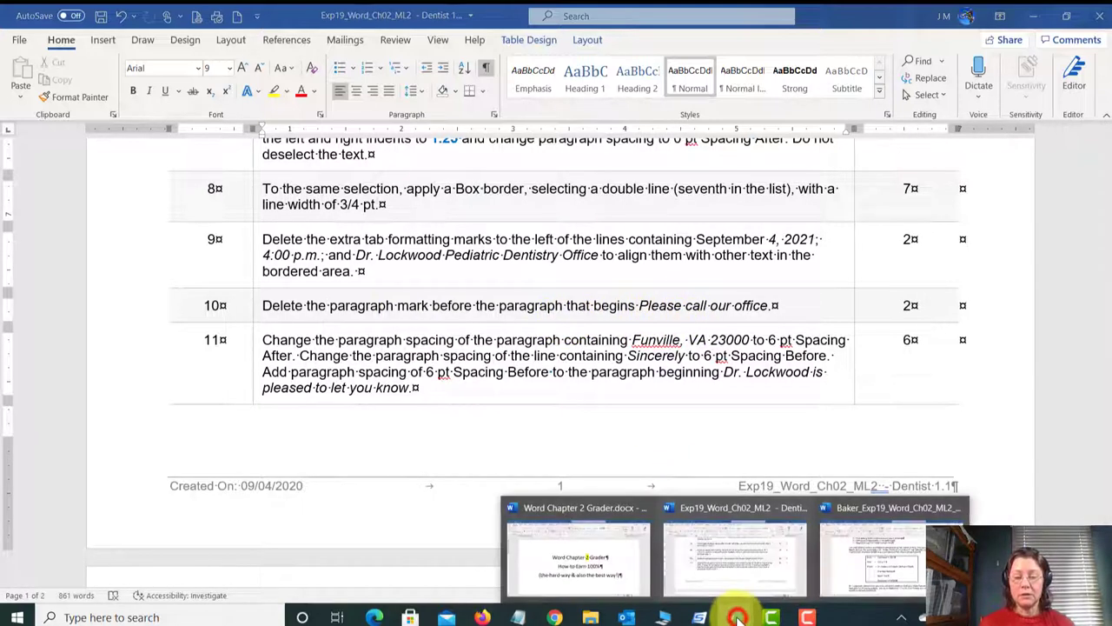
pyautogui.click(873, 556)
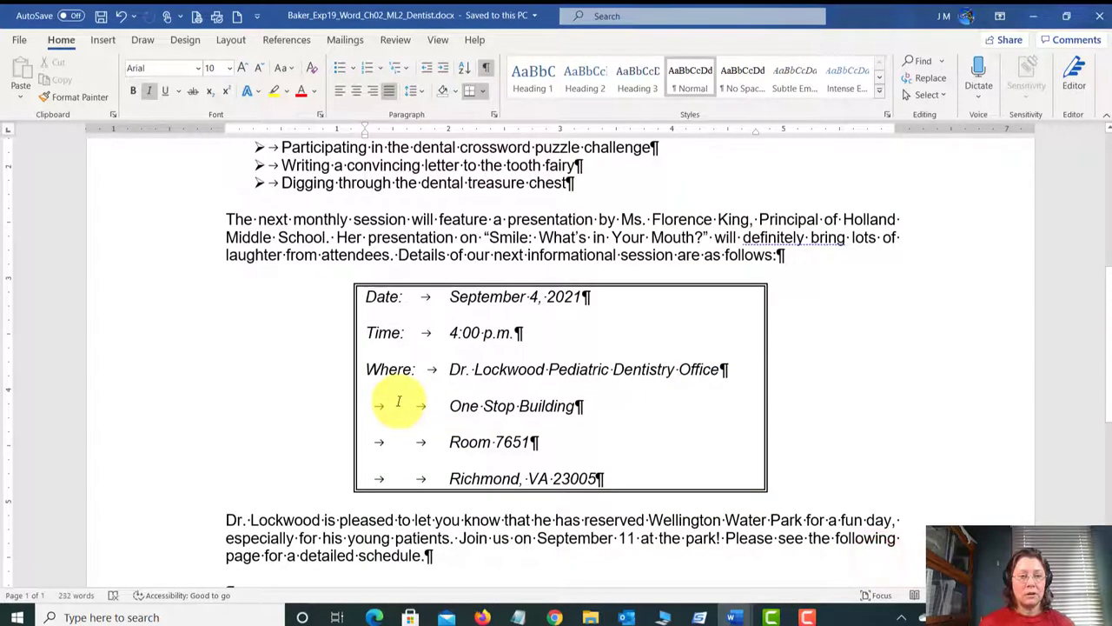
pyautogui.scroll(3, 398, 400)
pyautogui.scroll(-2, 365, 391)
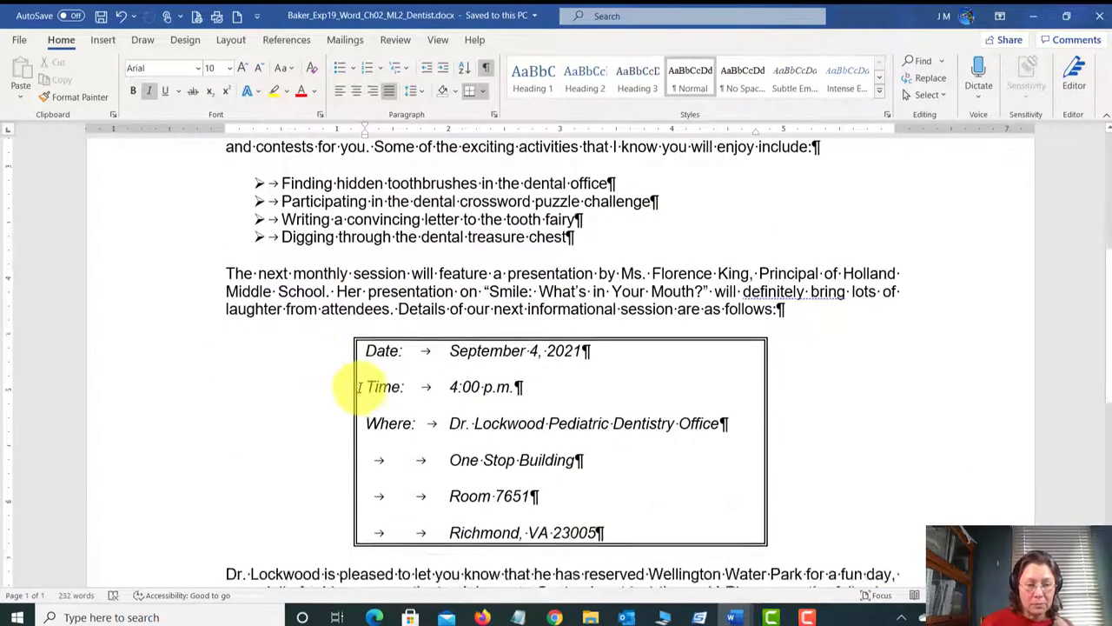
pyautogui.scroll(-5, 360, 388)
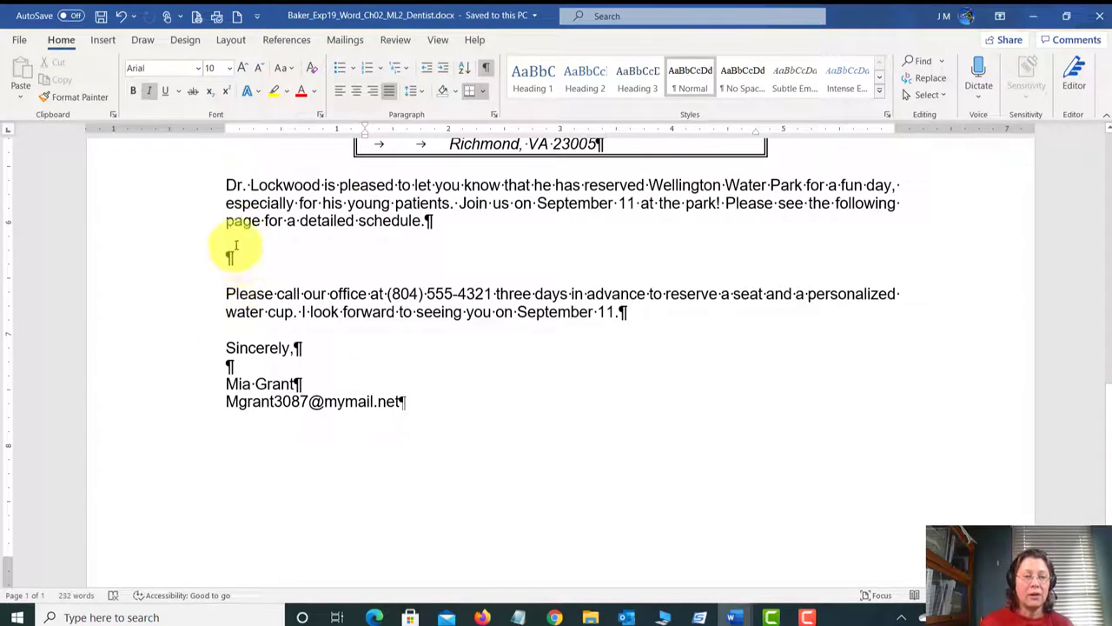
pyautogui.click(238, 257)
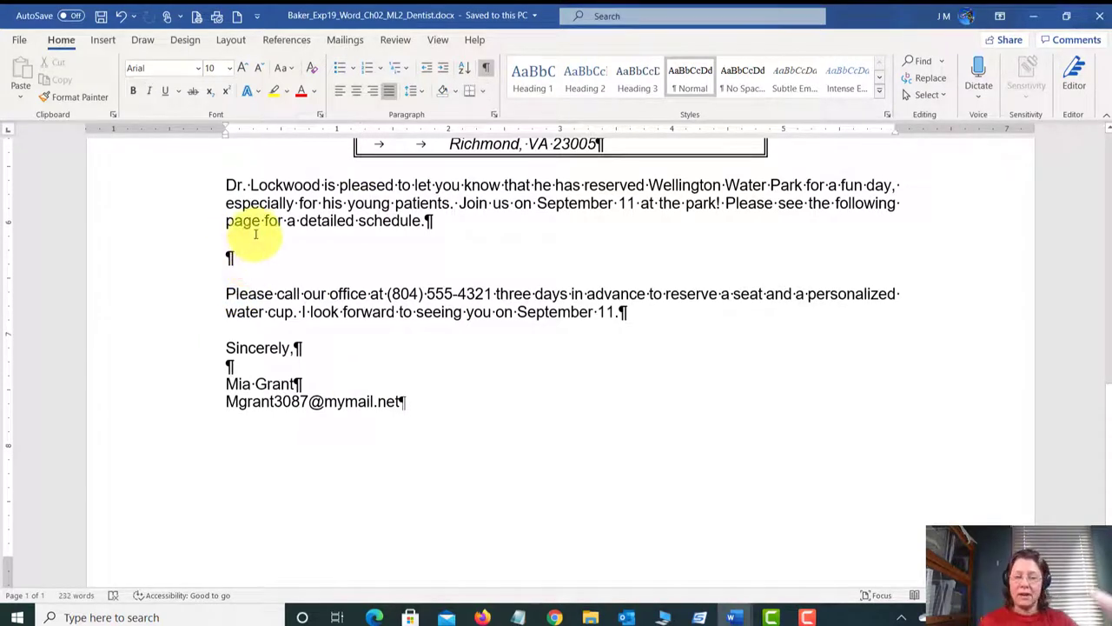
pyautogui.press('Delete')
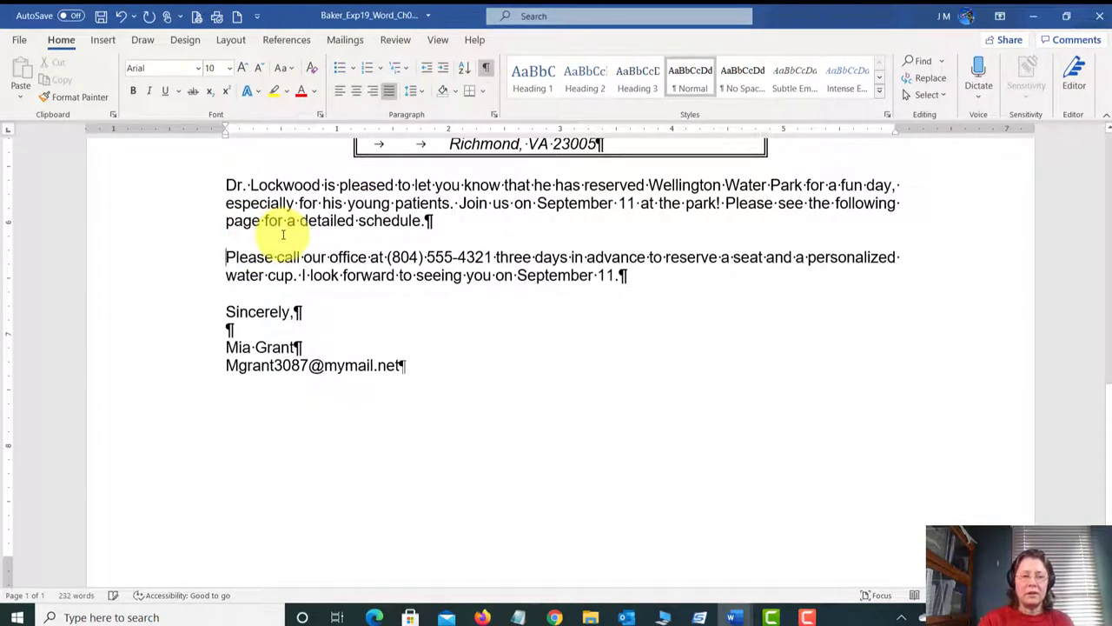
pyautogui.moveTo(737, 619)
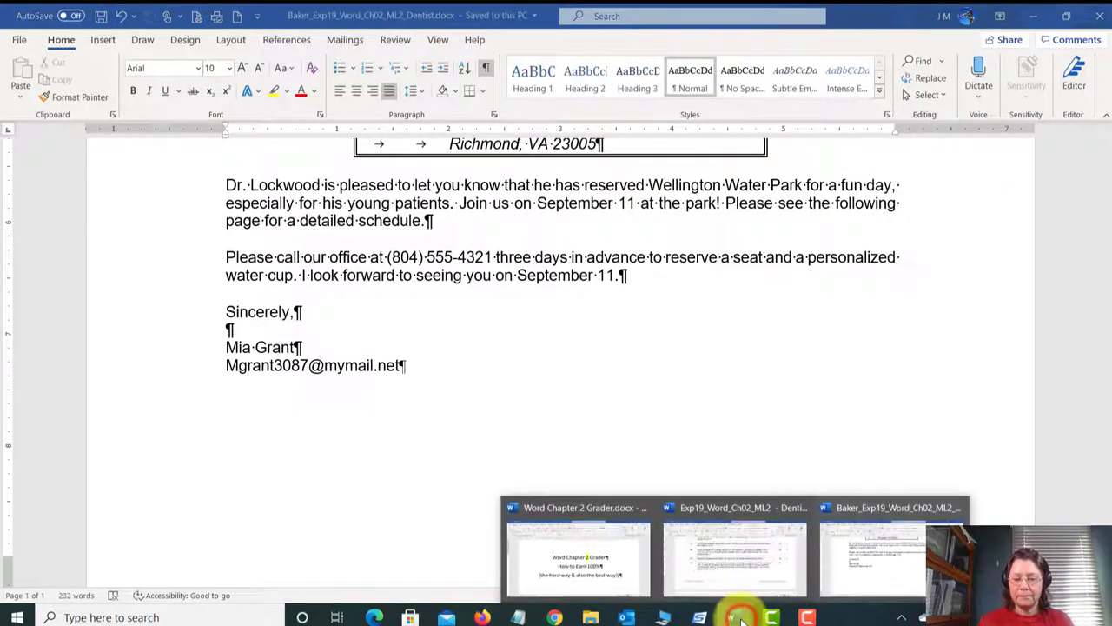
pyautogui.click(720, 557)
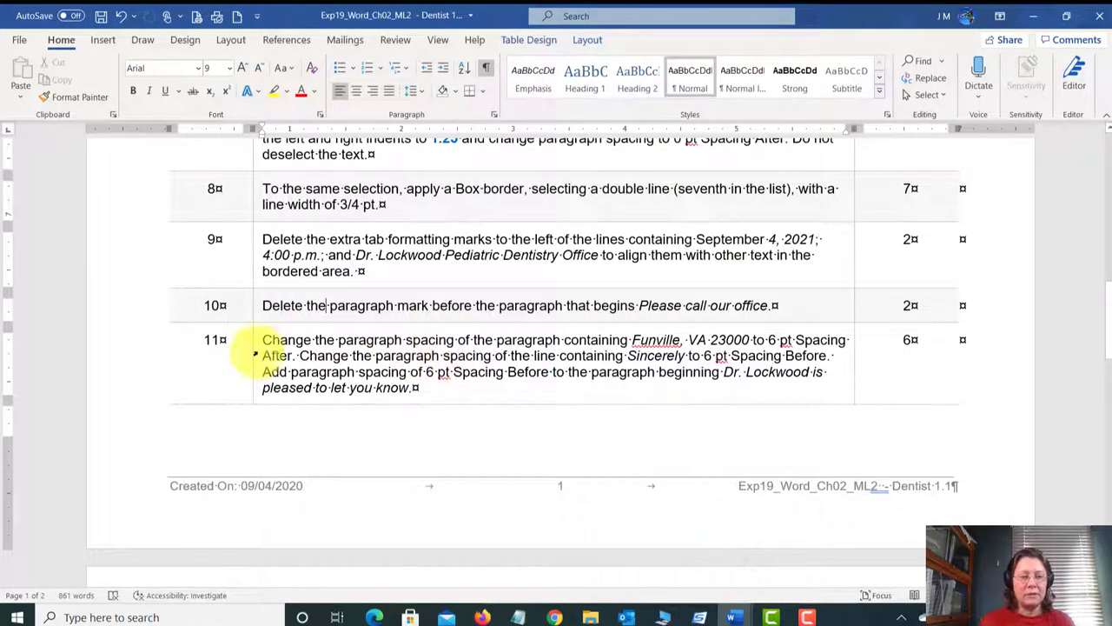
# Step: Read step 11's paragraph-spacing instructions, then bring the dentist letter back
pyautogui.click(224, 346)
pyautogui.scroll(-1, 326, 368)
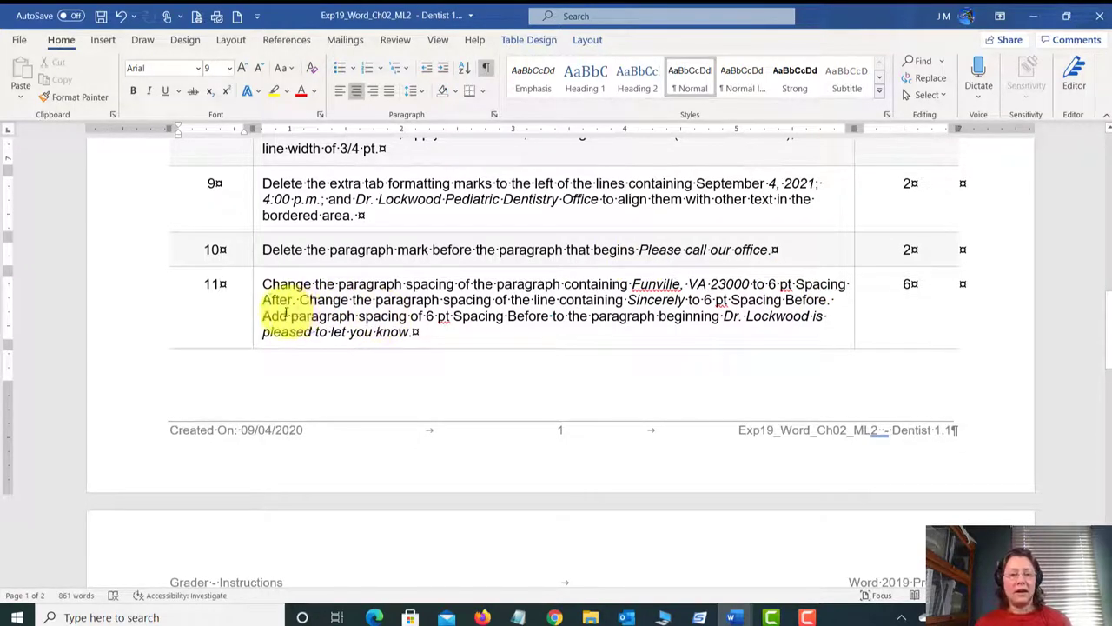
pyautogui.click(293, 299)
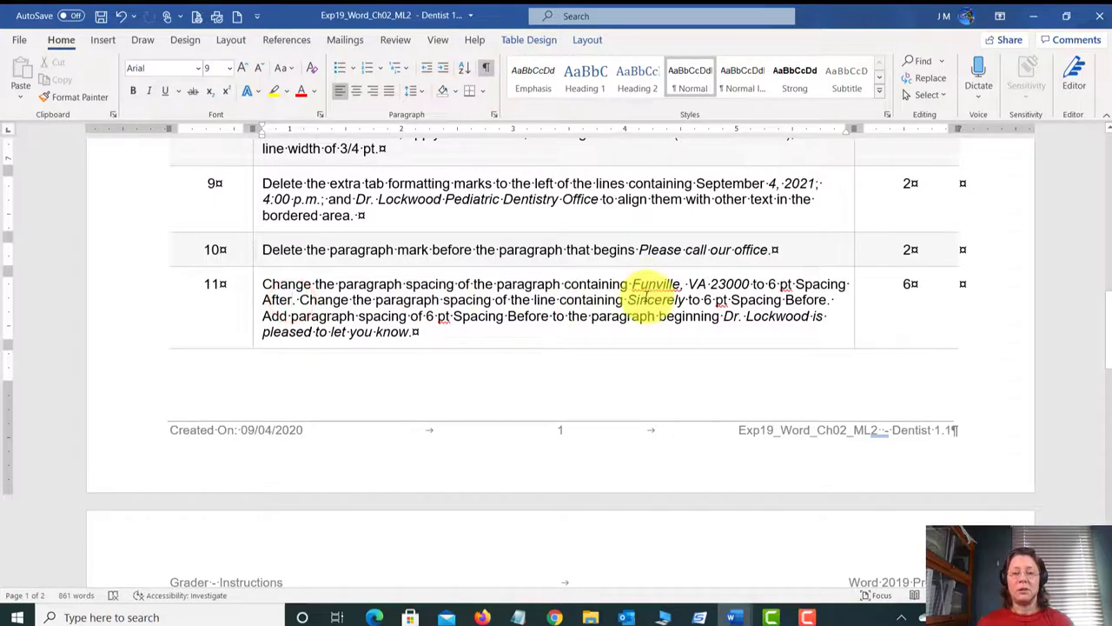
pyautogui.click(735, 615)
pyautogui.click(865, 565)
pyautogui.scroll(6, 247, 291)
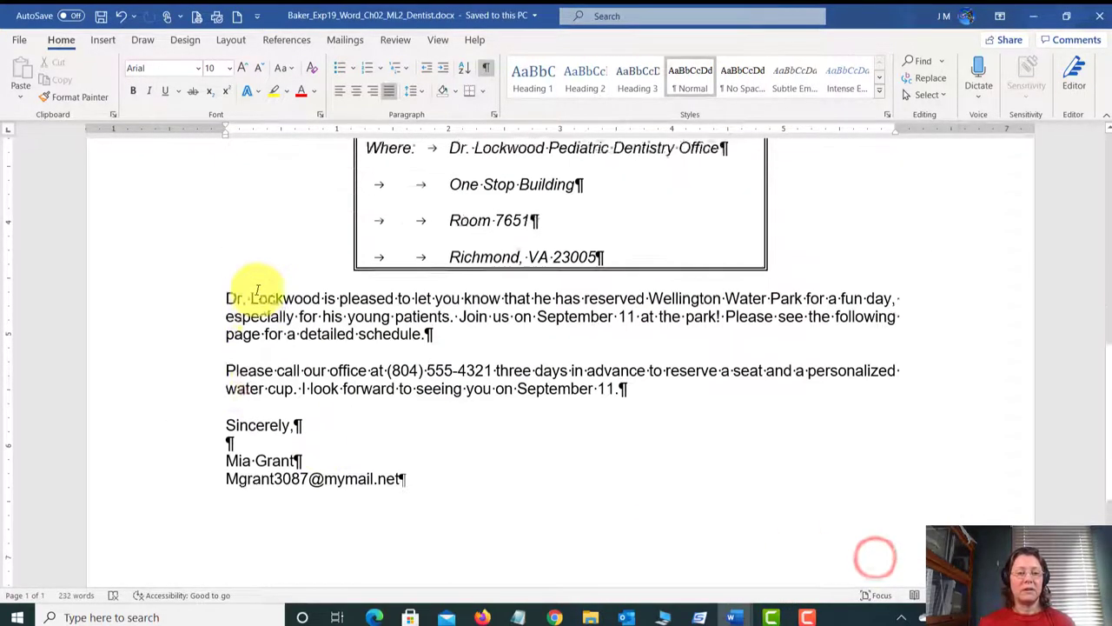
# Step: Give the Funville, VA 23000 address line 6 pt of spacing after in the Paragraph dialog
pyautogui.scroll(5, 250, 296)
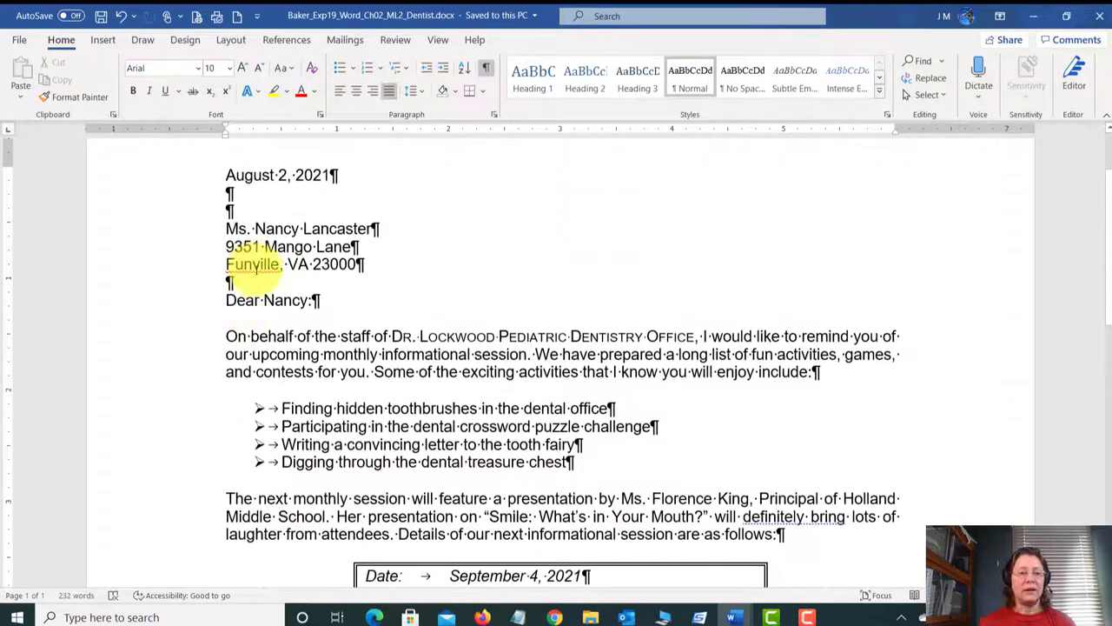
pyautogui.doubleClick(265, 265)
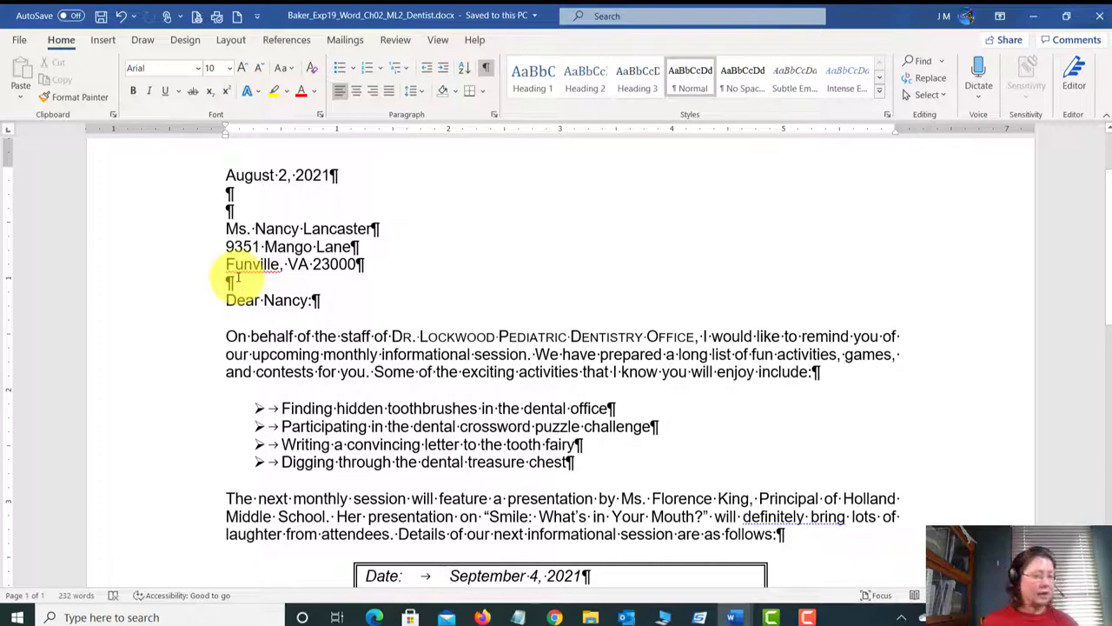
pyautogui.click(492, 116)
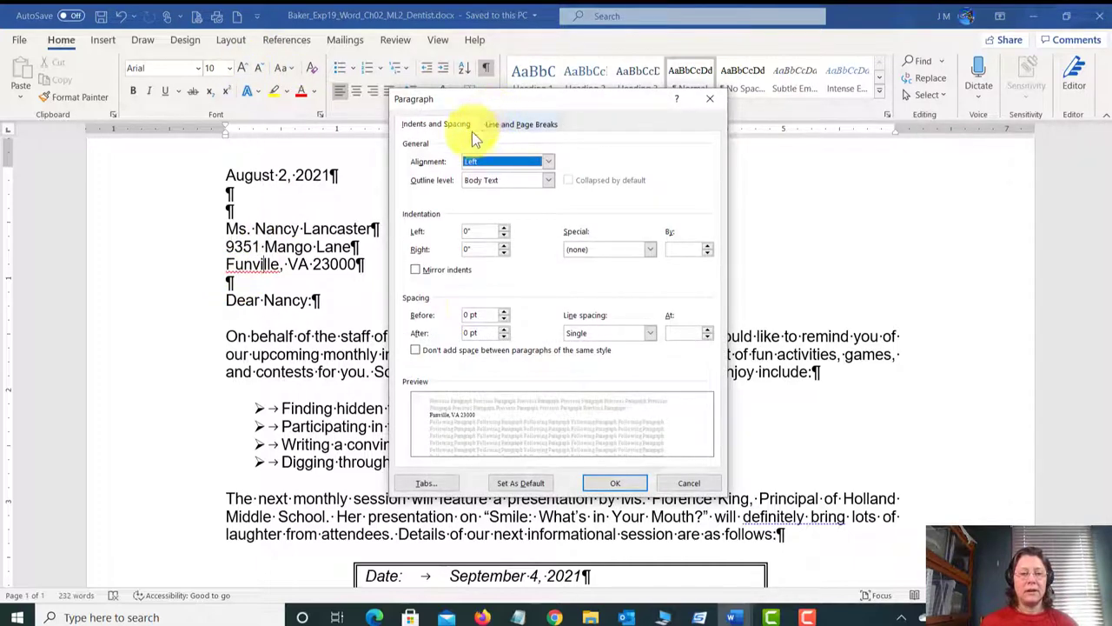
pyautogui.click(505, 331)
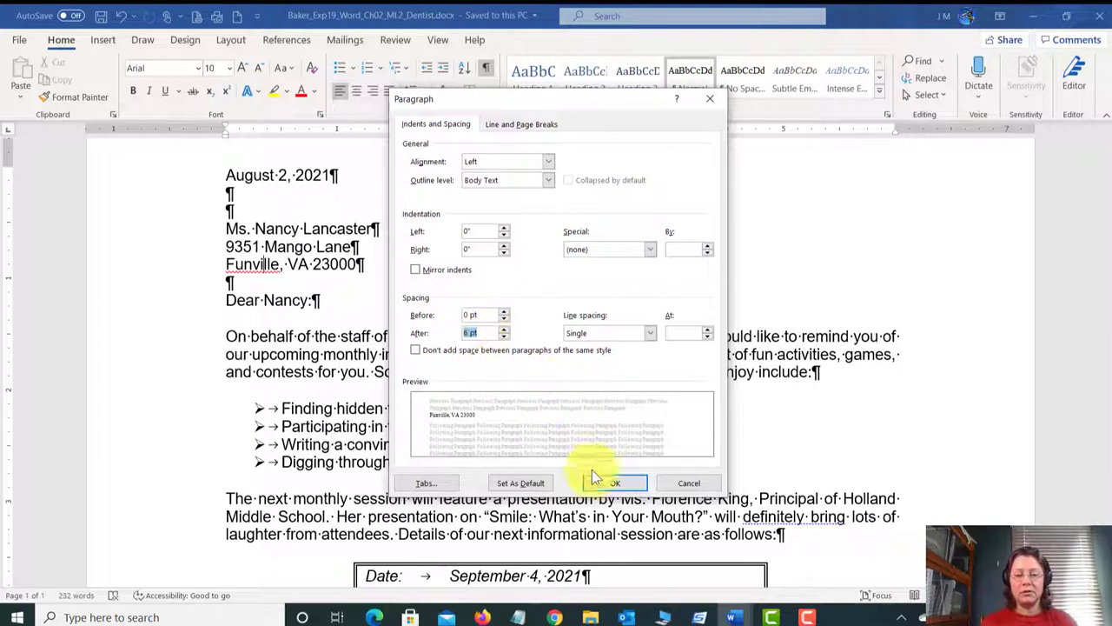
pyautogui.click(615, 486)
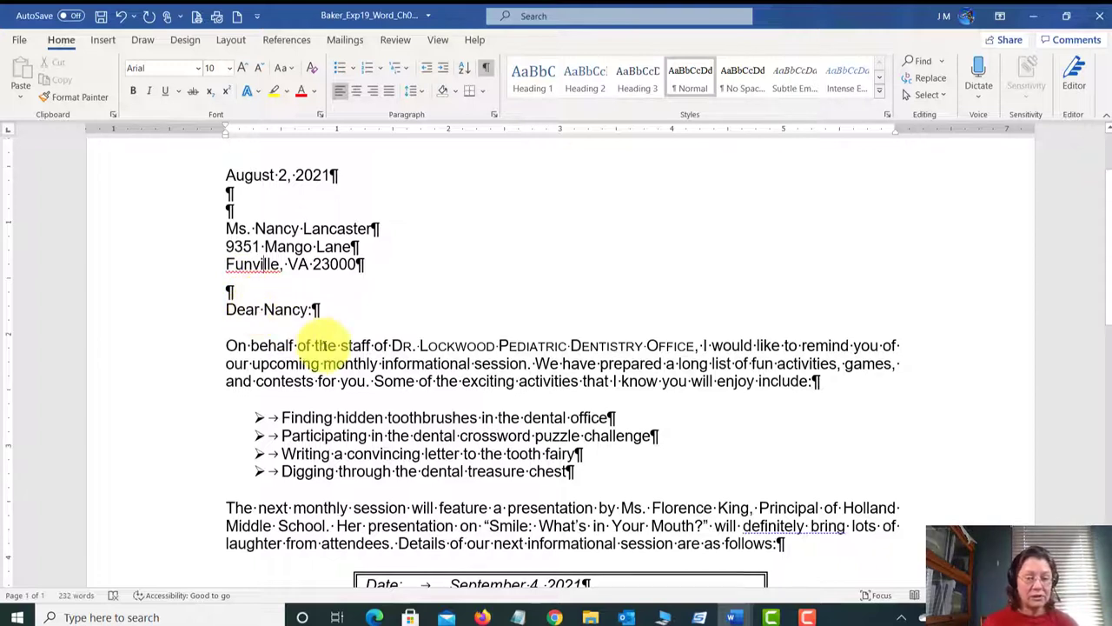
# Step: Add 6 pt spacing before the Sincerely line and save the letter
pyautogui.scroll(-7, 318, 347)
pyautogui.scroll(-3, 322, 350)
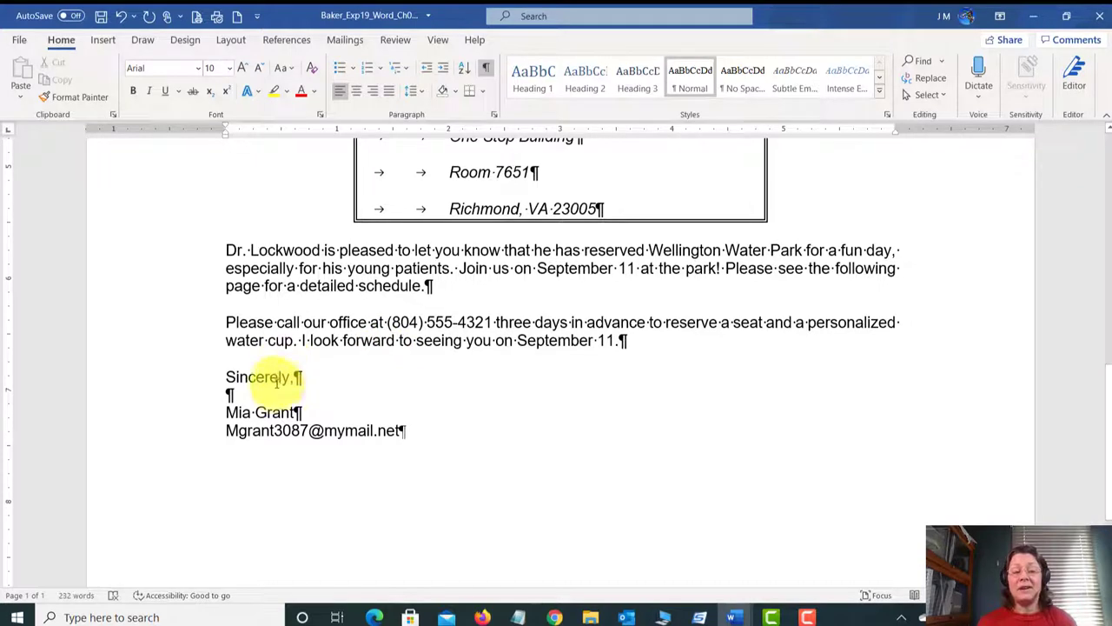
pyautogui.click(612, 340)
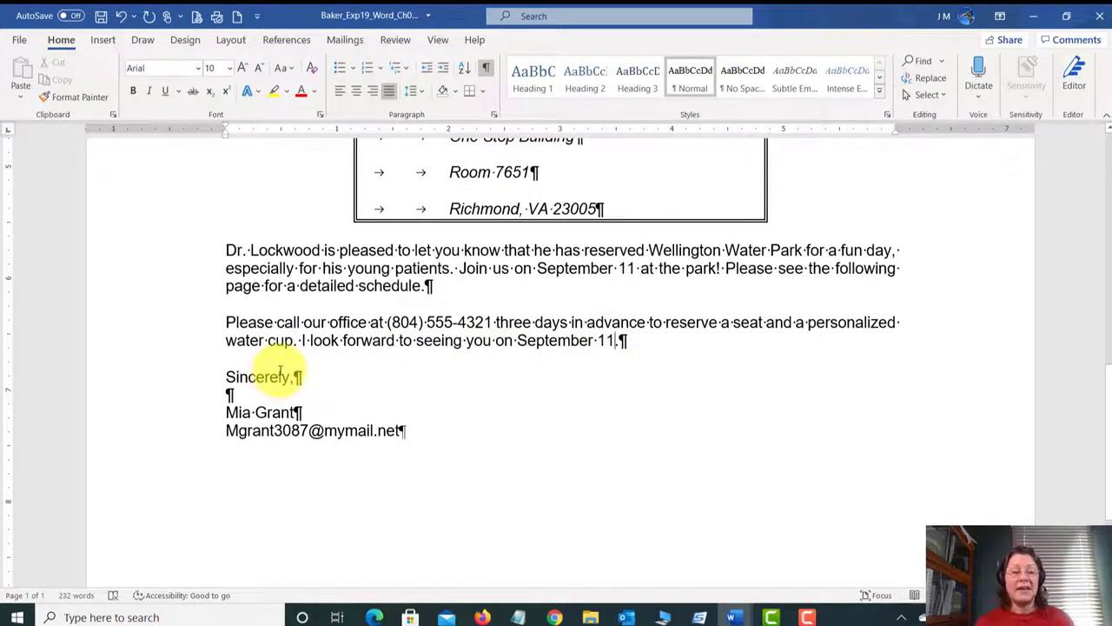
pyautogui.click(552, 339)
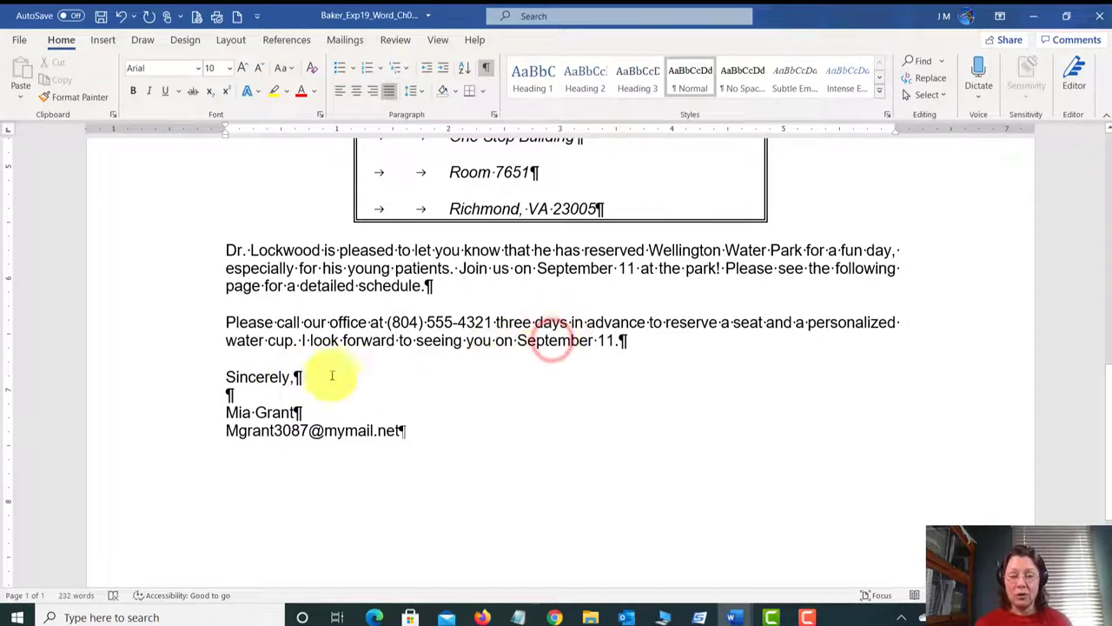
pyautogui.click(249, 377)
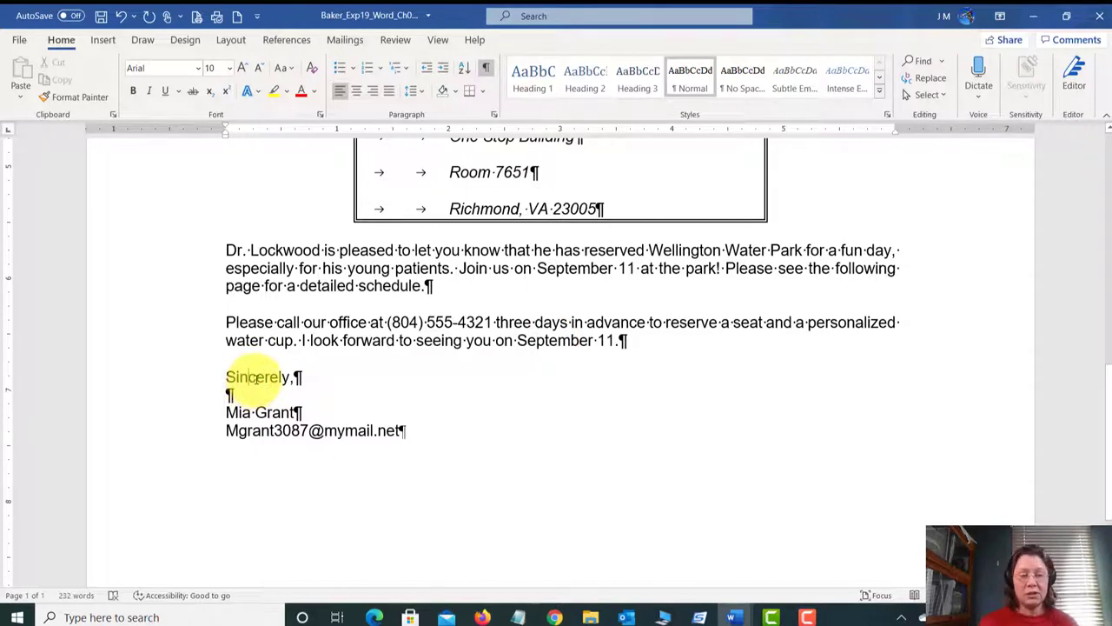
pyautogui.click(494, 114)
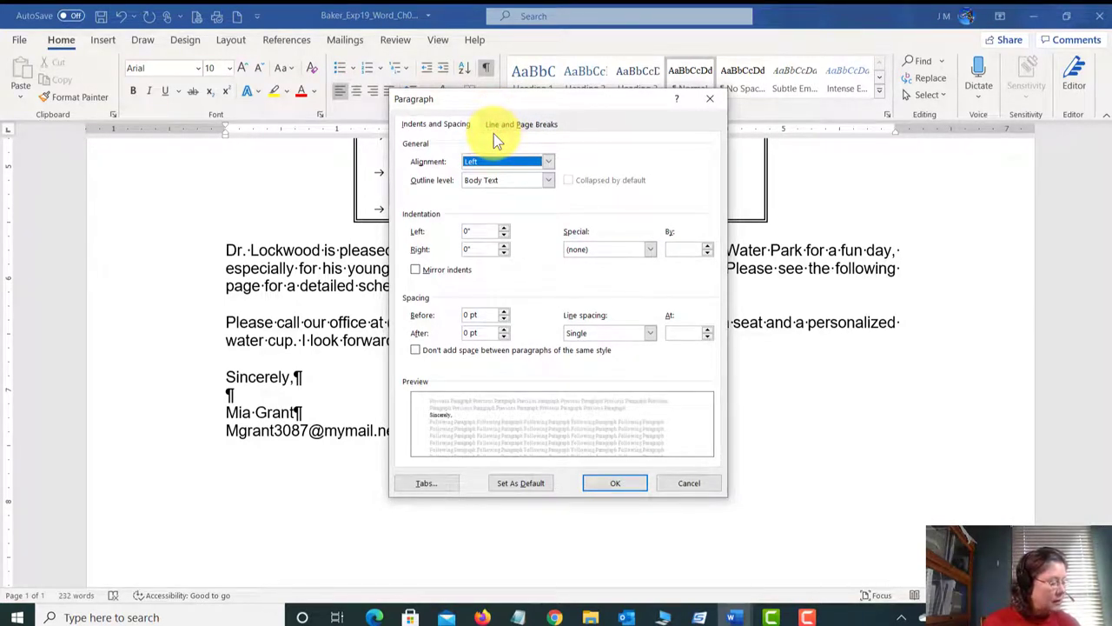
pyautogui.click(503, 312)
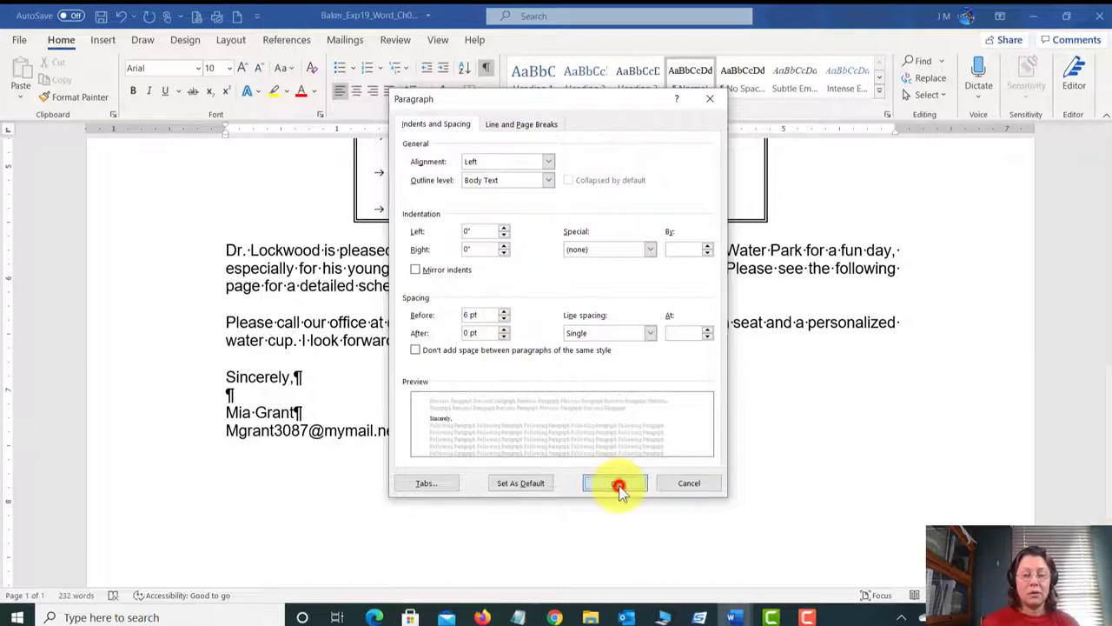
pyautogui.click(617, 484)
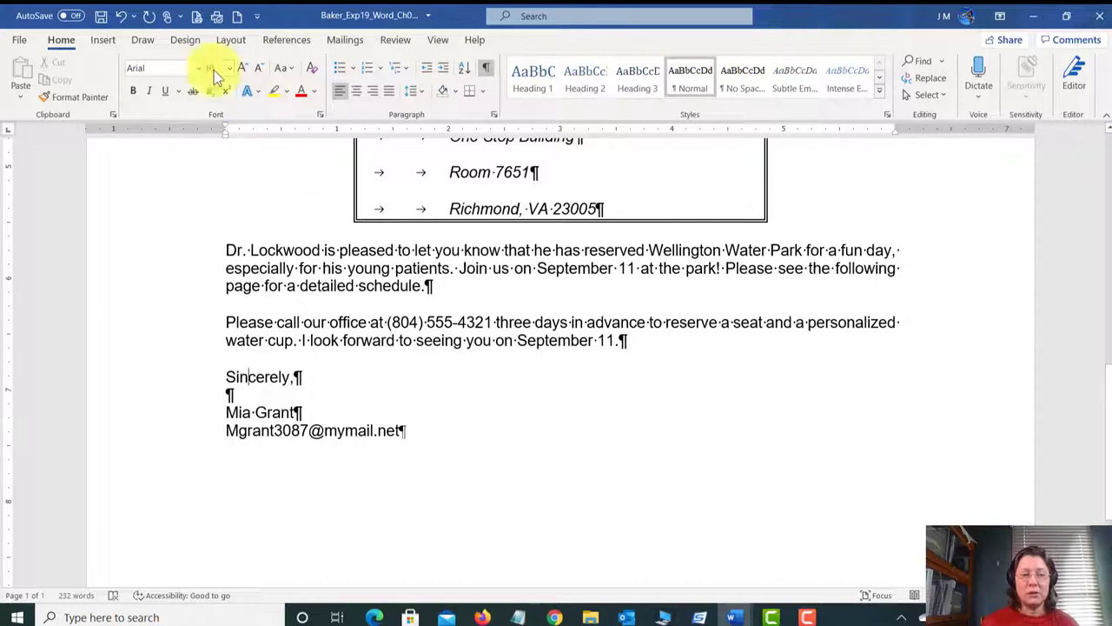
pyautogui.click(101, 16)
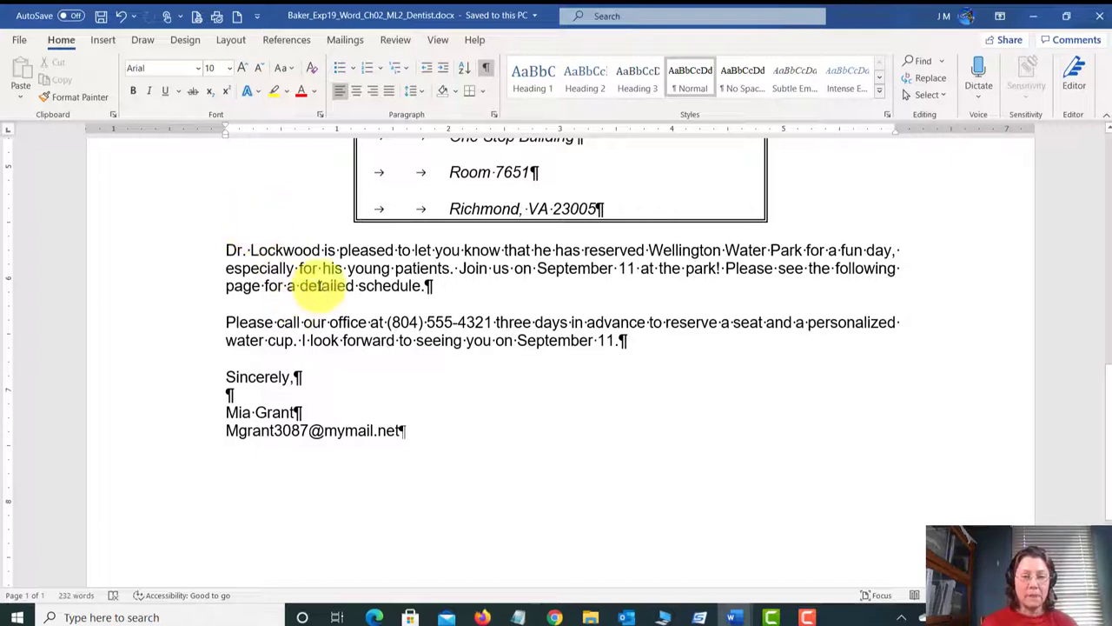
# Step: Set 6 pt spacing before the Dr. Lockwood paragraph and save the letter
pyautogui.moveTo(228, 250); pyautogui.dragTo(486, 250)
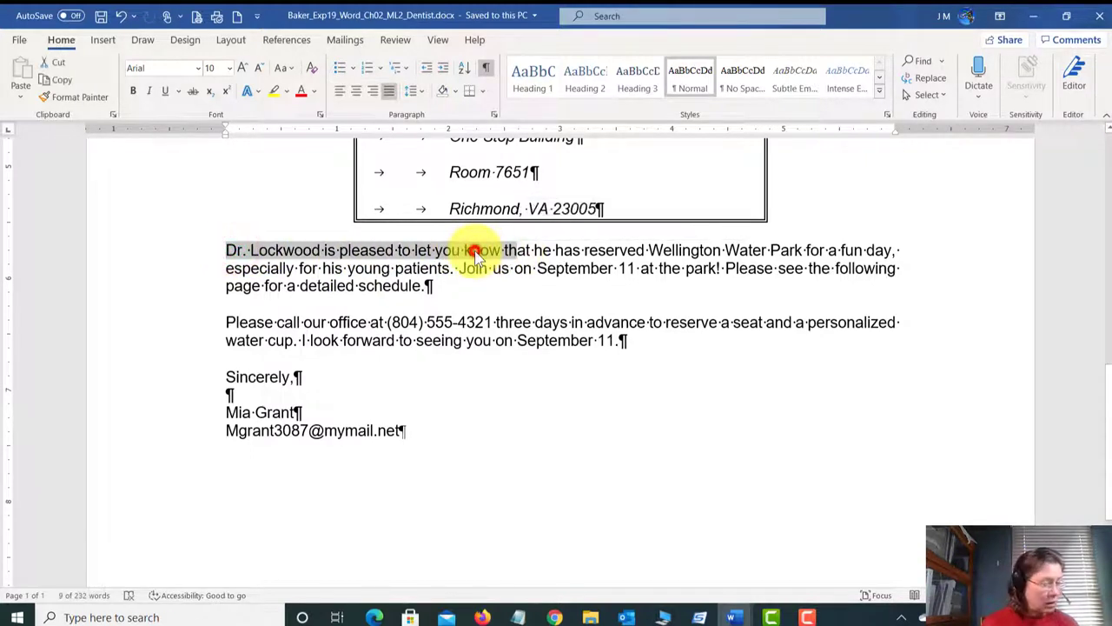
pyautogui.click(469, 250)
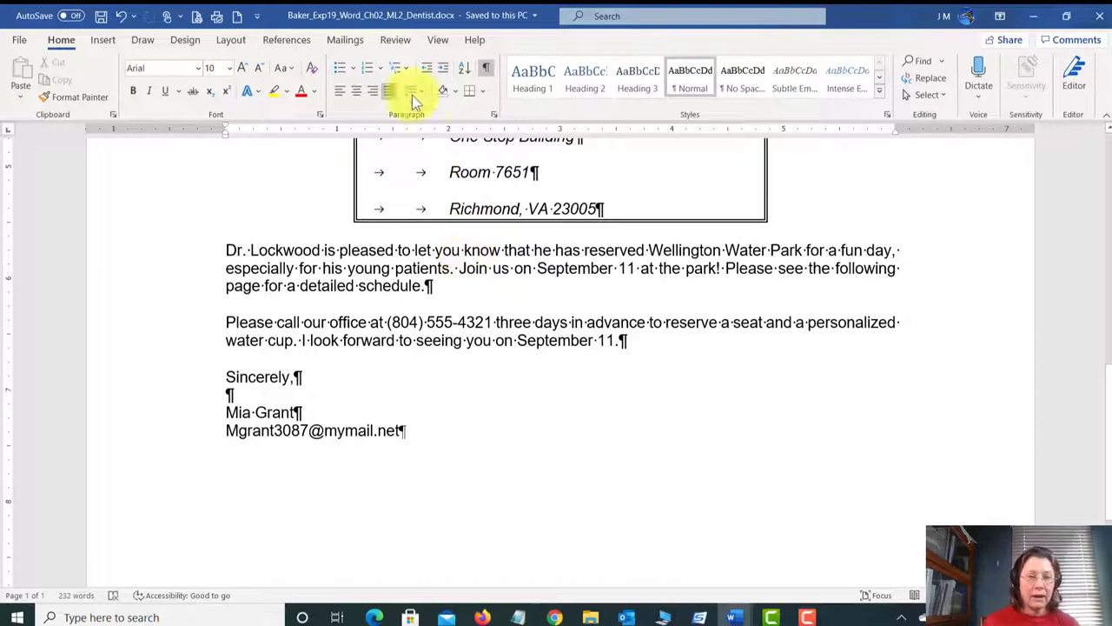
pyautogui.click(494, 115)
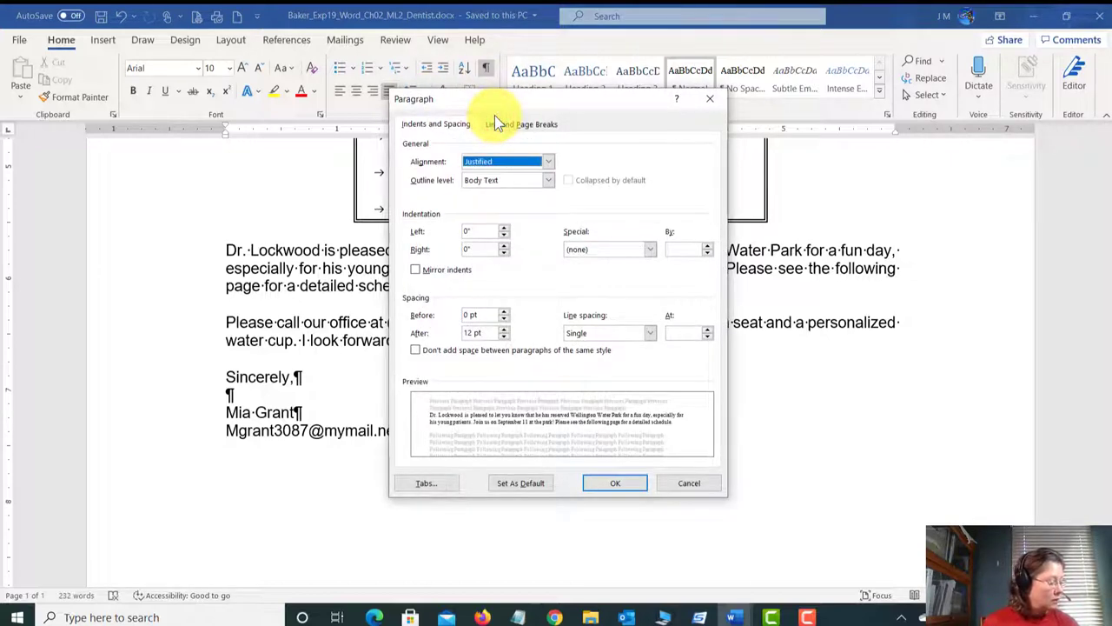
pyautogui.click(504, 312)
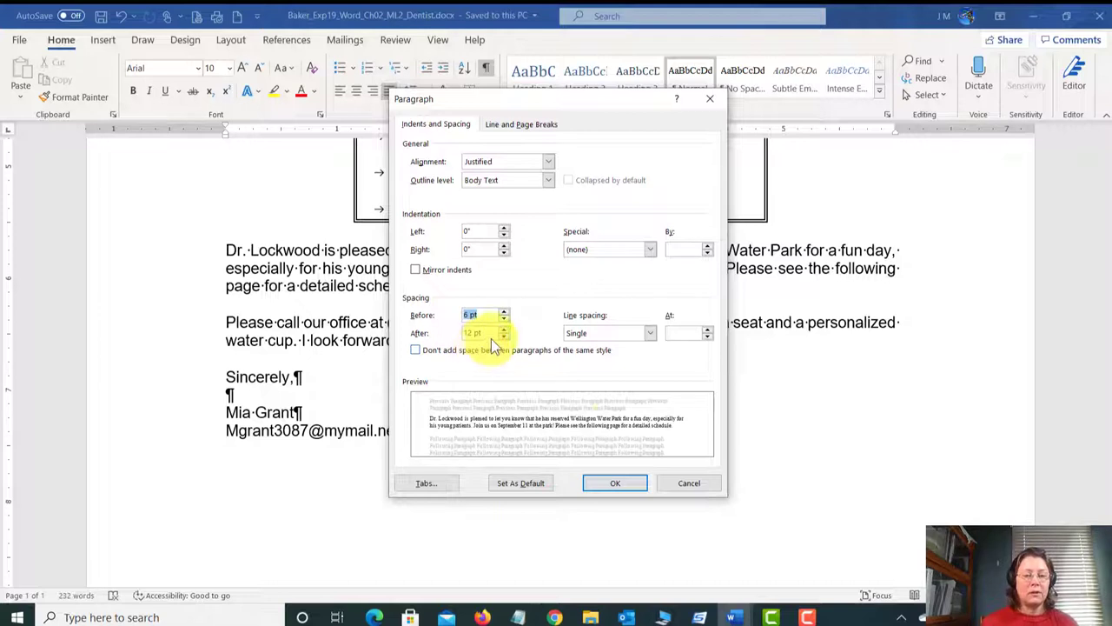
pyautogui.click(618, 484)
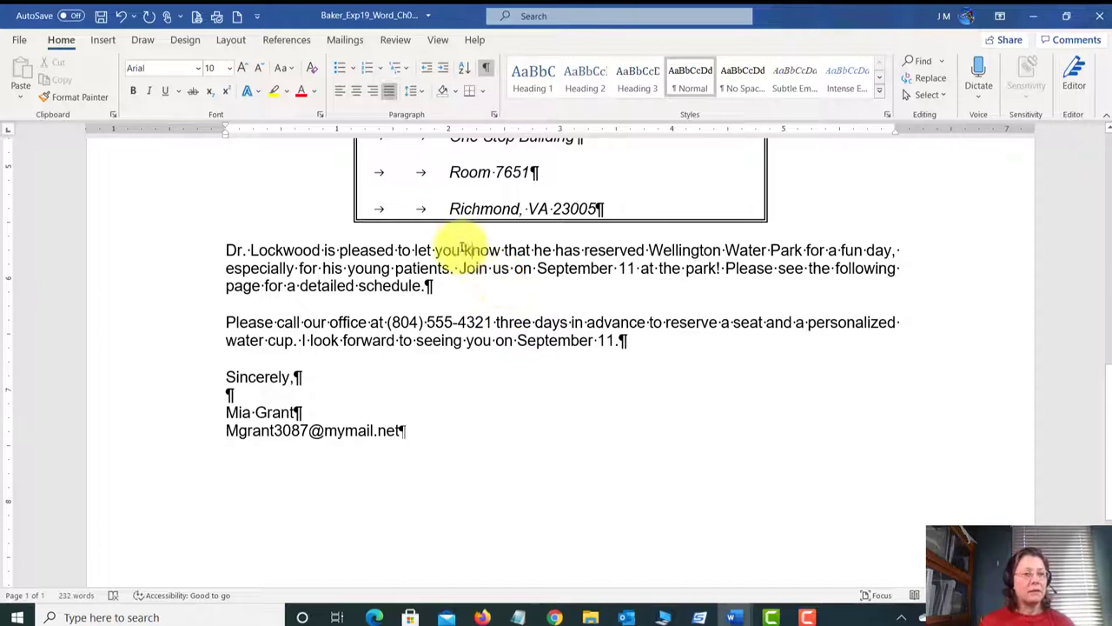
pyautogui.click(101, 15)
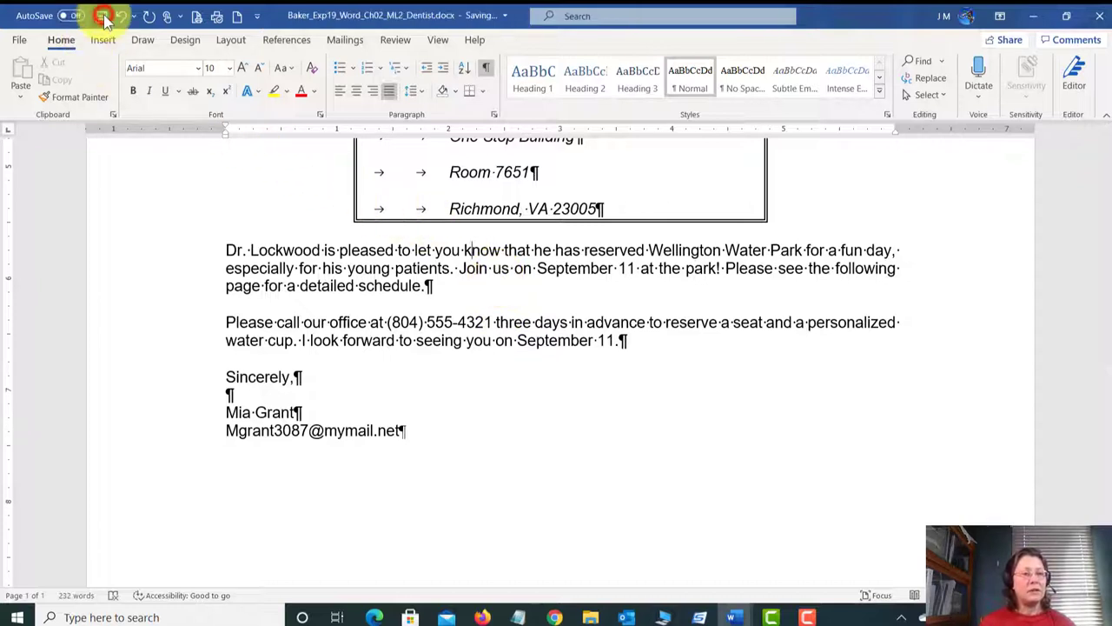
# Step: Switch to the Exp19_Word_Ch02_ML2 instructions and scroll to steps 12–16
pyautogui.click(735, 615)
pyautogui.click(734, 566)
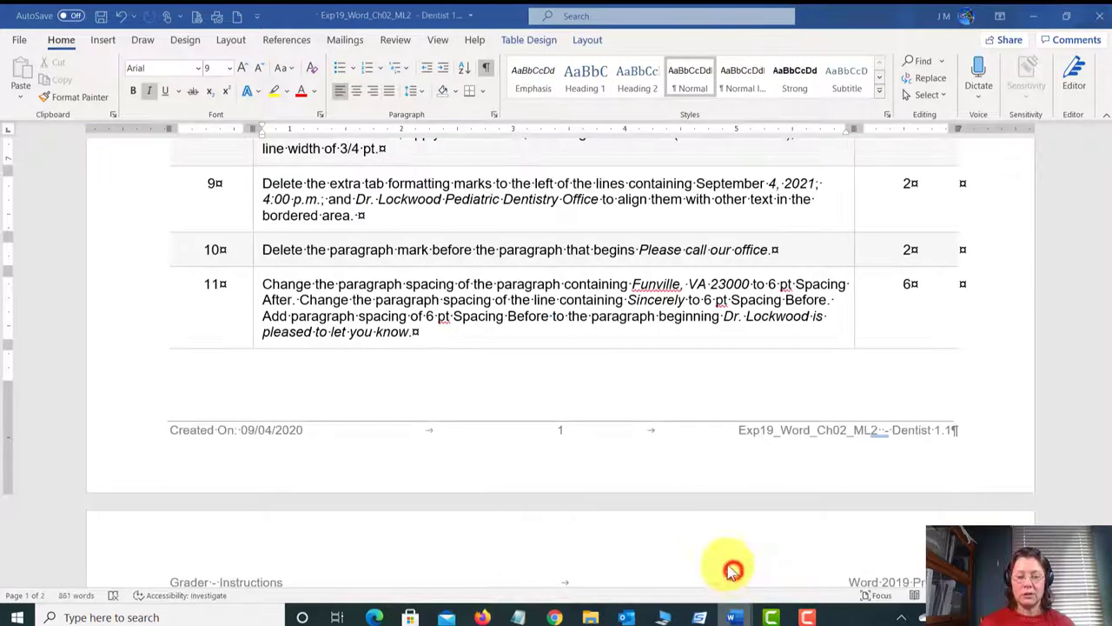
pyautogui.scroll(-8, 511, 318)
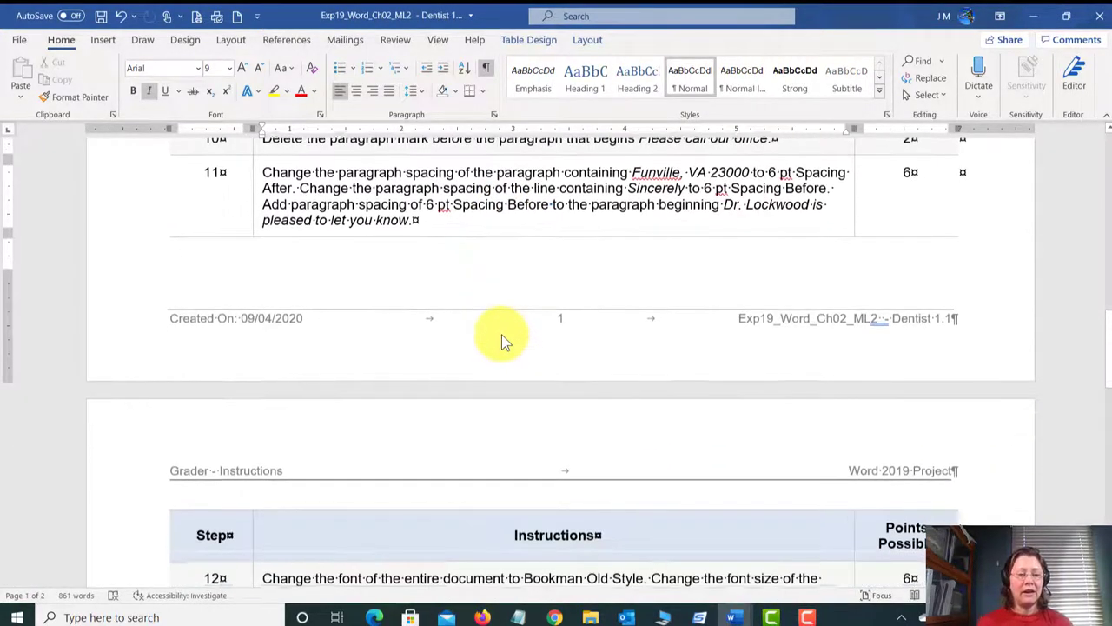
pyautogui.scroll(-10, 502, 349)
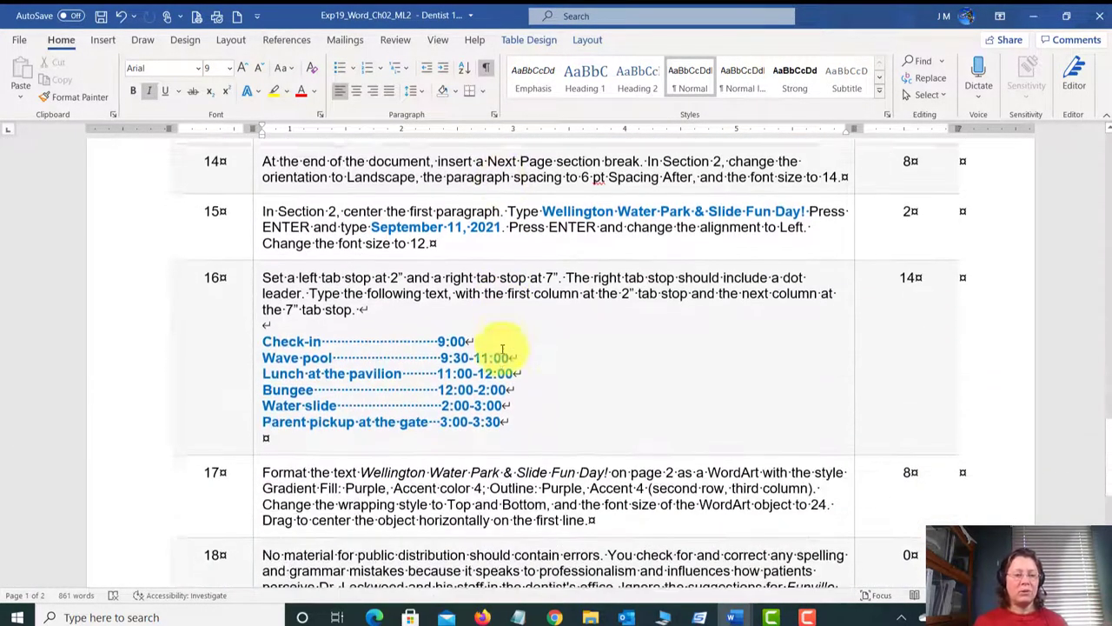
pyautogui.scroll(12, 503, 352)
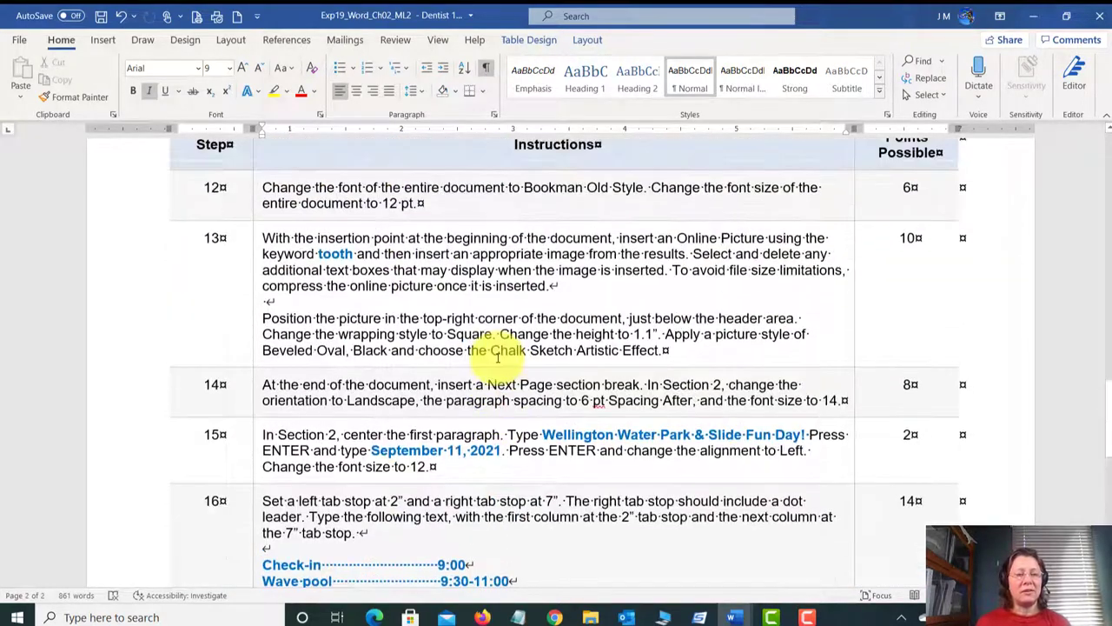
pyautogui.scroll(-1, 382, 339)
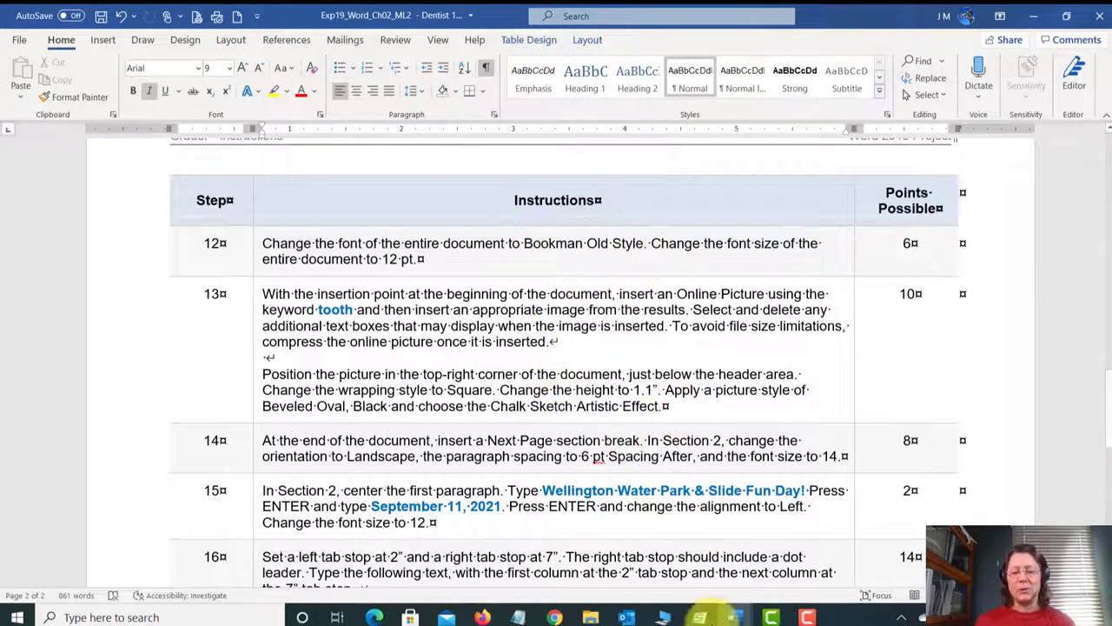
# Step: Return to the dentist letter and select the entire document with Ctrl+A
pyautogui.moveTo(733, 615)
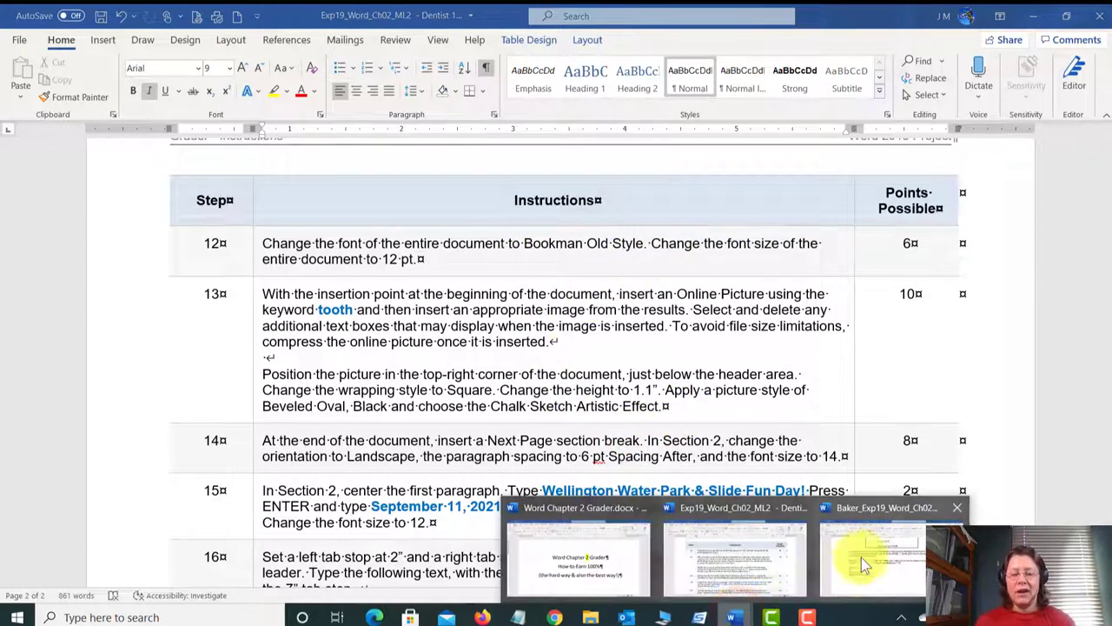
pyautogui.click(883, 545)
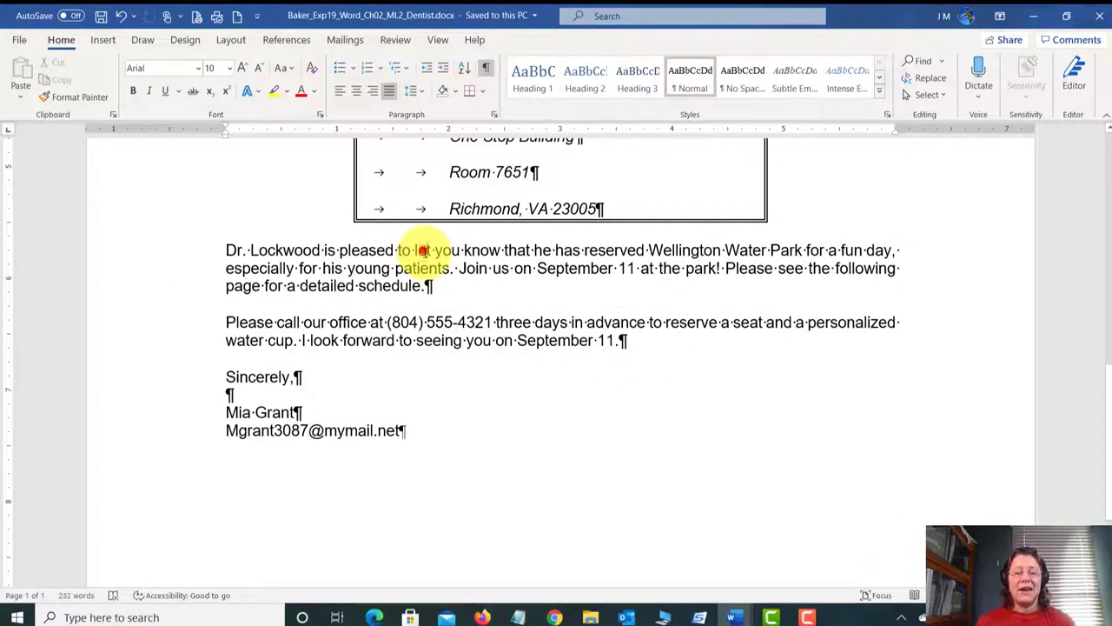
pyautogui.click(423, 251)
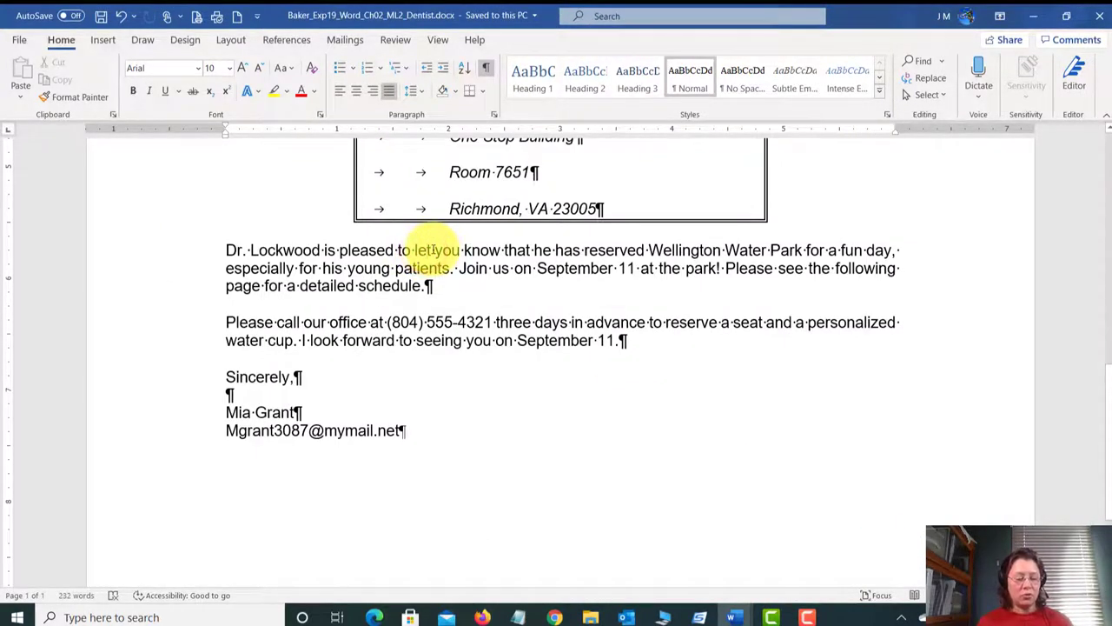
pyautogui.hotkey('ctrl', 'a')
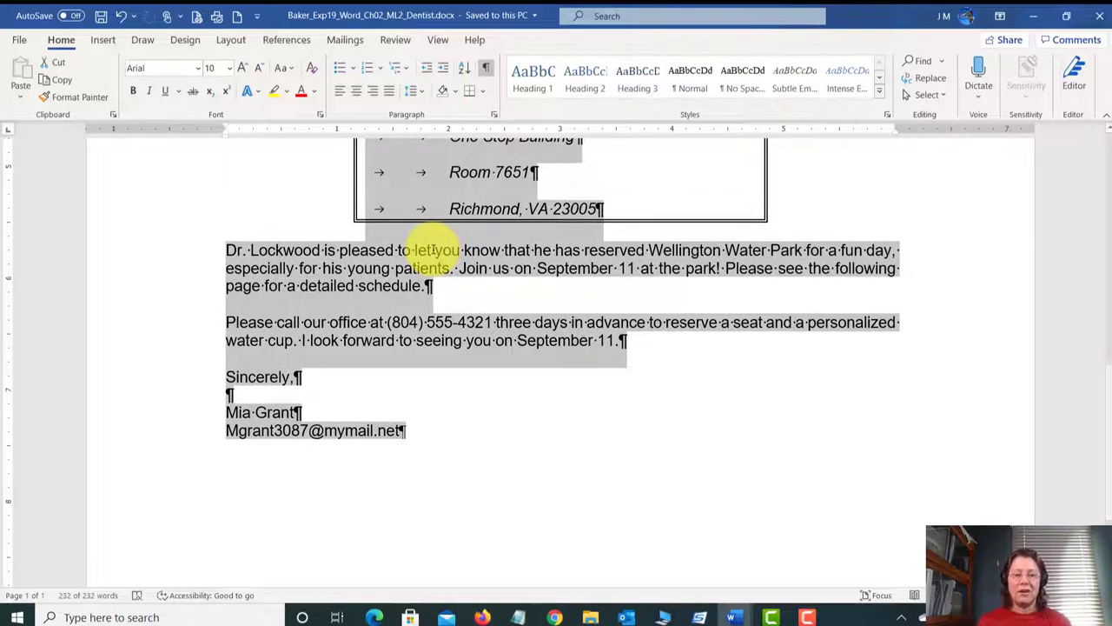
pyautogui.scroll(7, 532, 289)
pyautogui.scroll(3, 527, 296)
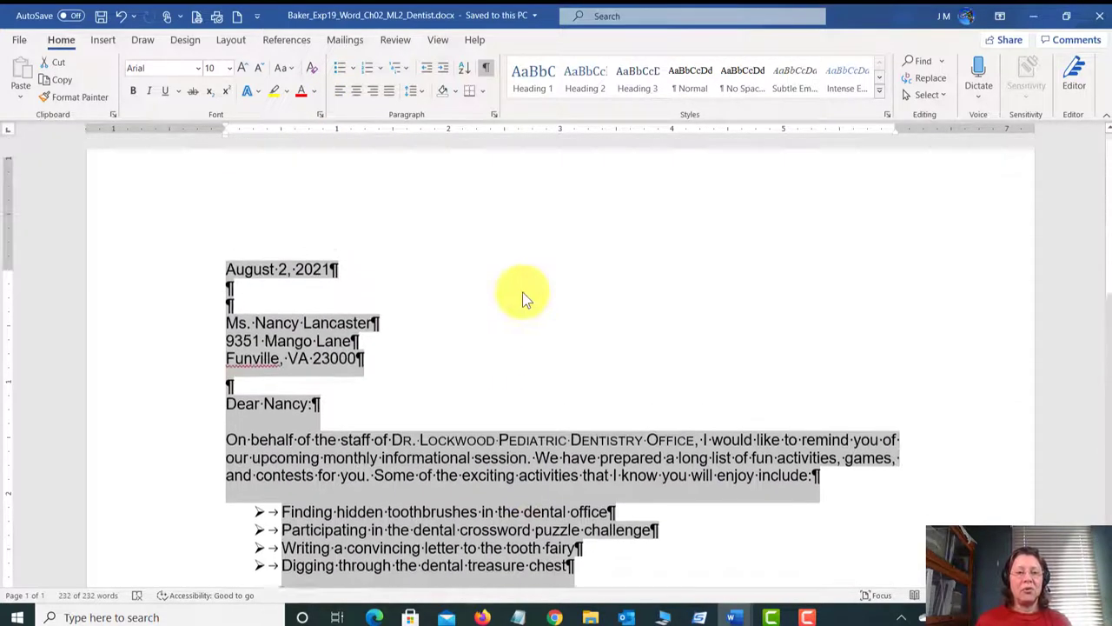
pyautogui.scroll(-1, 523, 305)
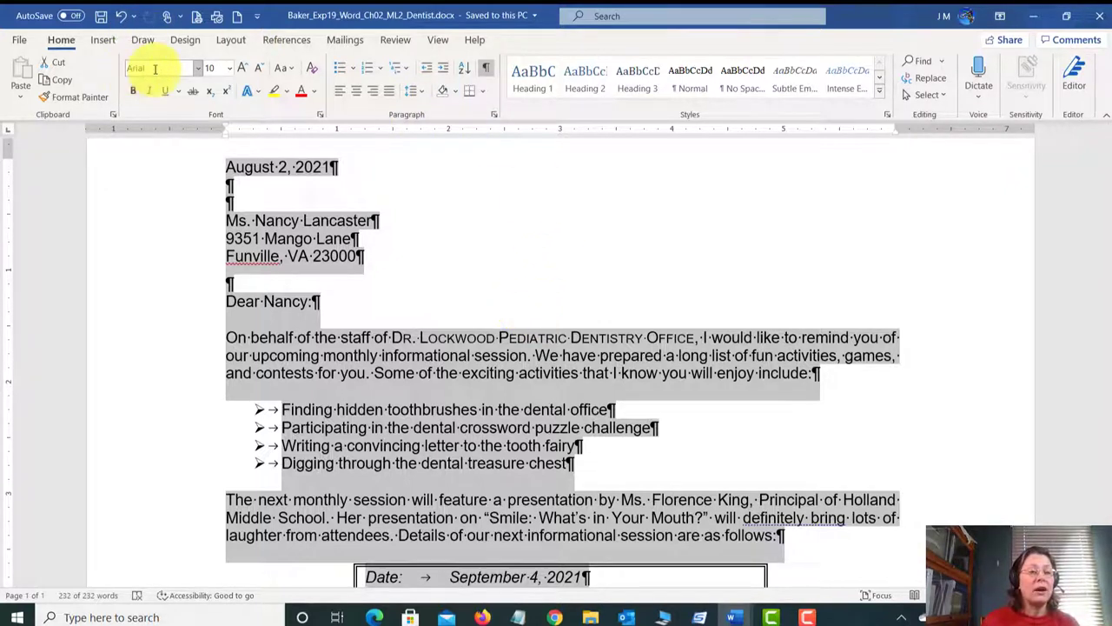
# Step: Set the whole letter to Bookman Old Style at 12 pt
pyautogui.click(198, 68)
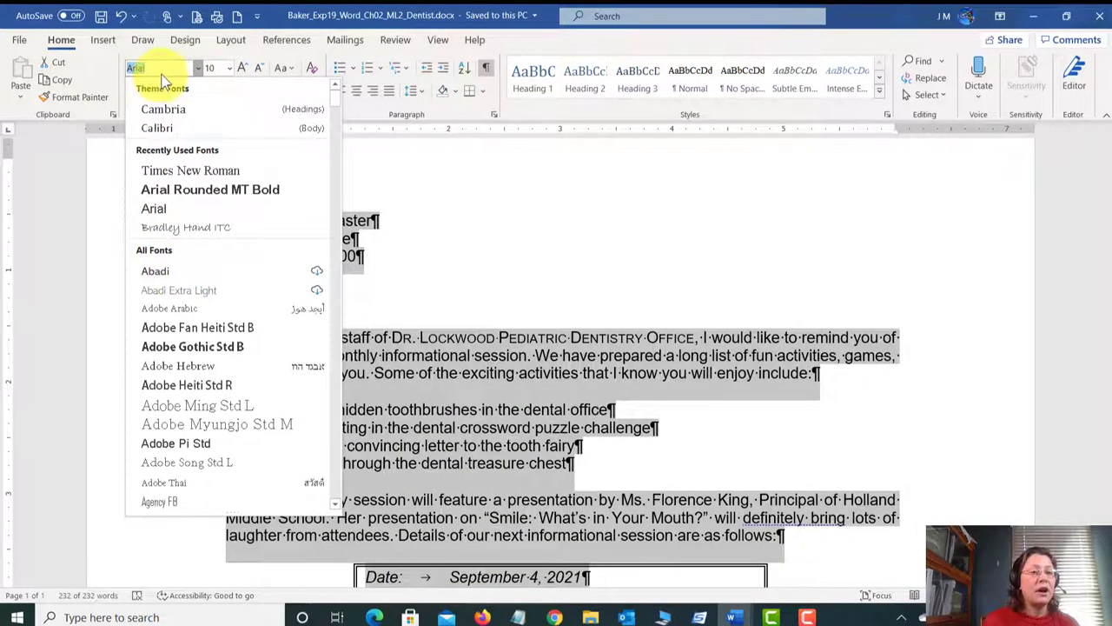
pyautogui.click(869, 16)
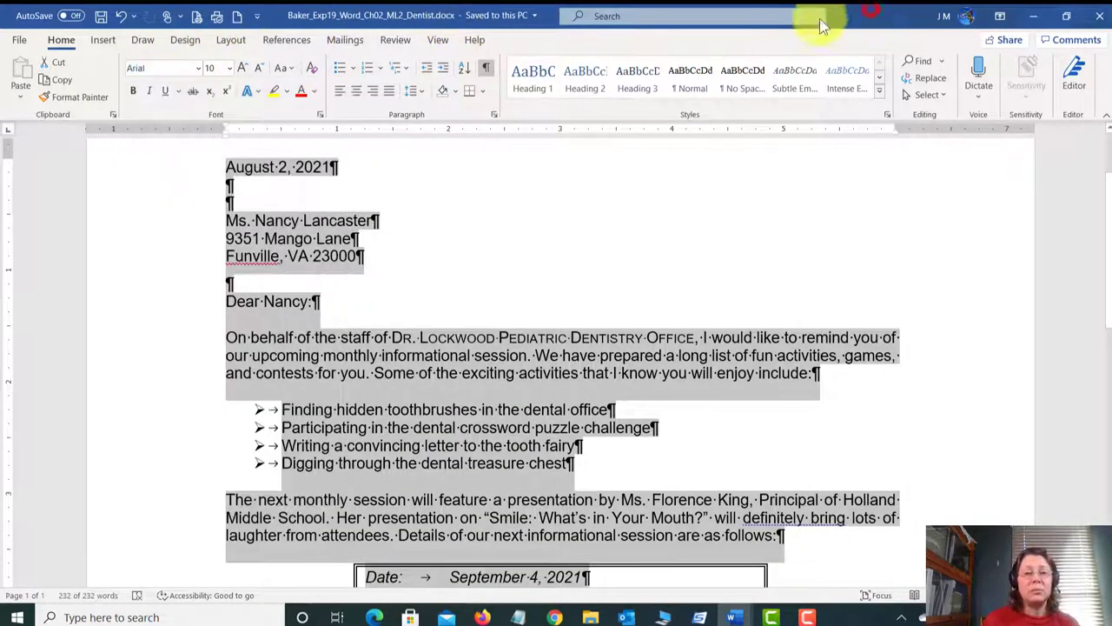
pyautogui.click(158, 66)
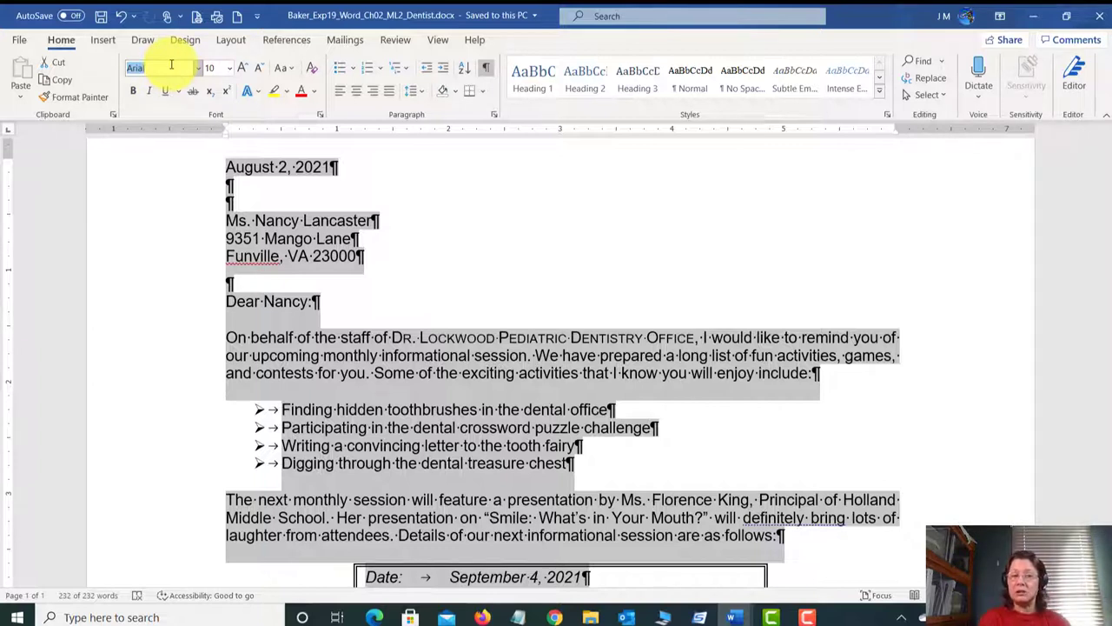
pyautogui.write('Book ')
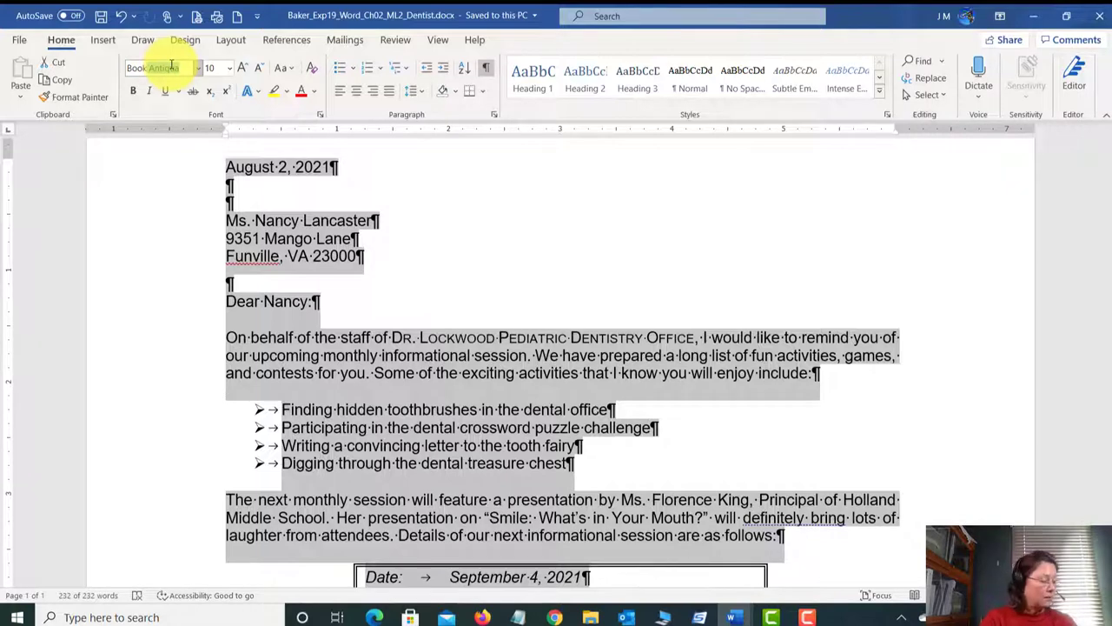
pyautogui.write('man')
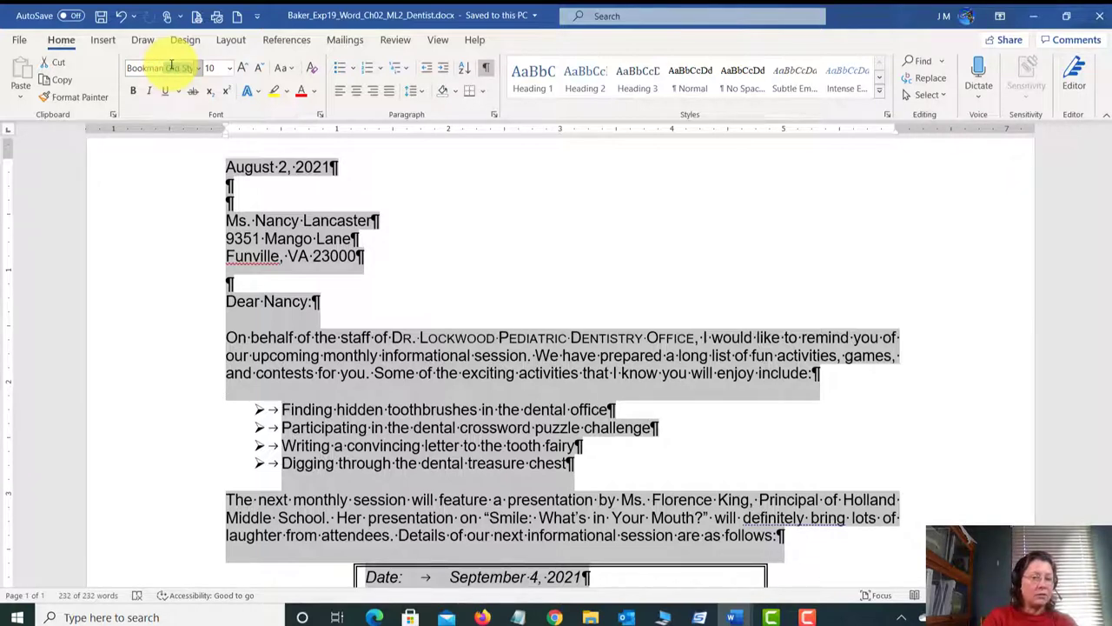
pyautogui.press('Tab')
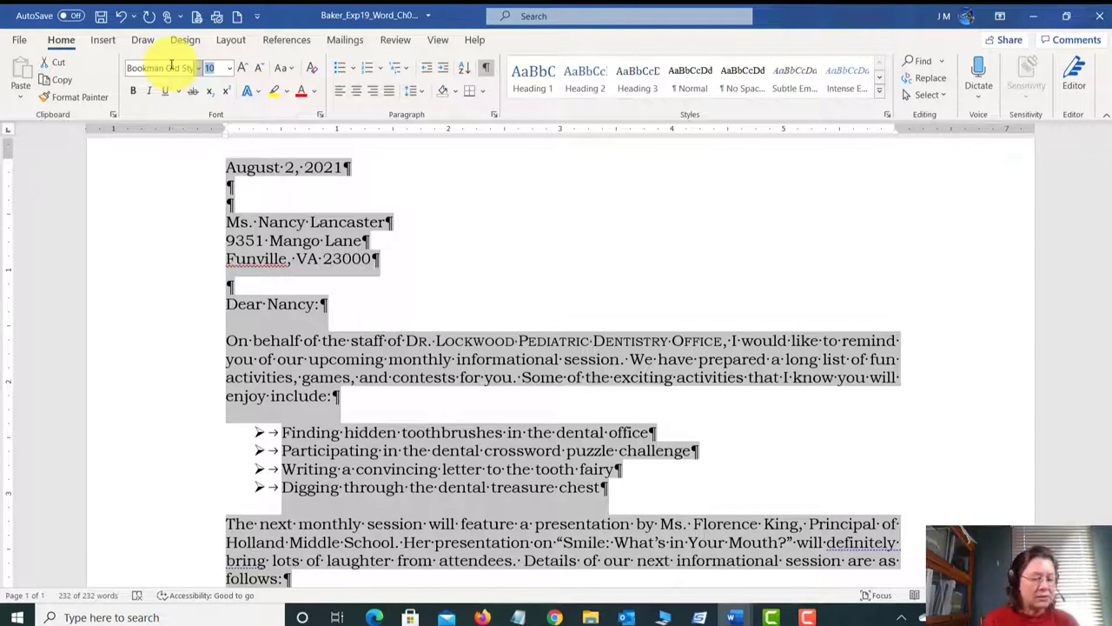
pyautogui.write('12')
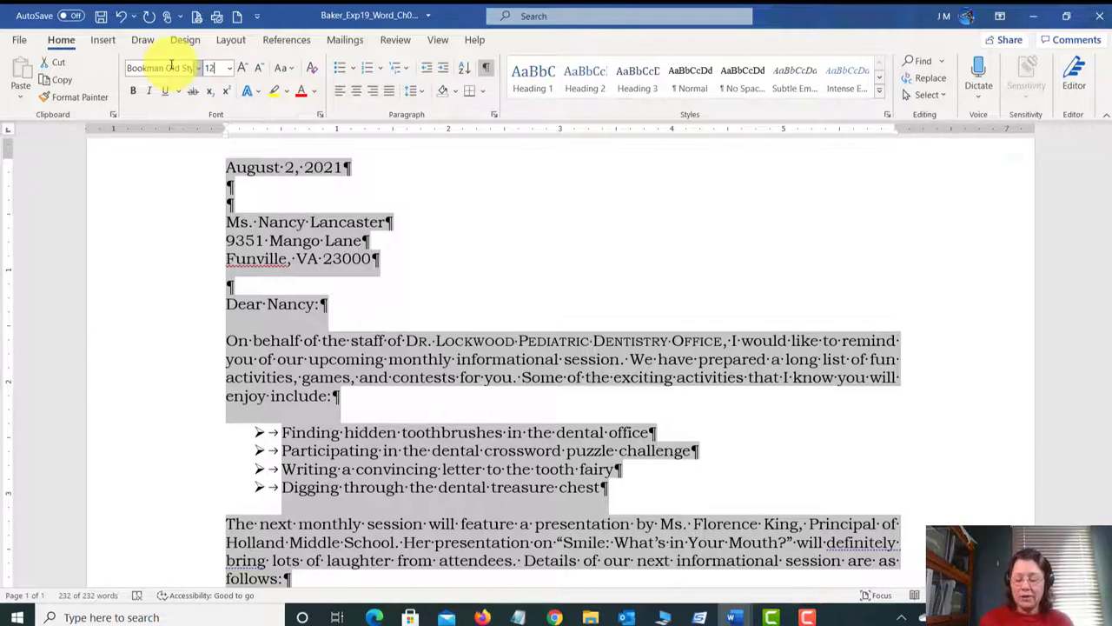
pyautogui.press('Return')
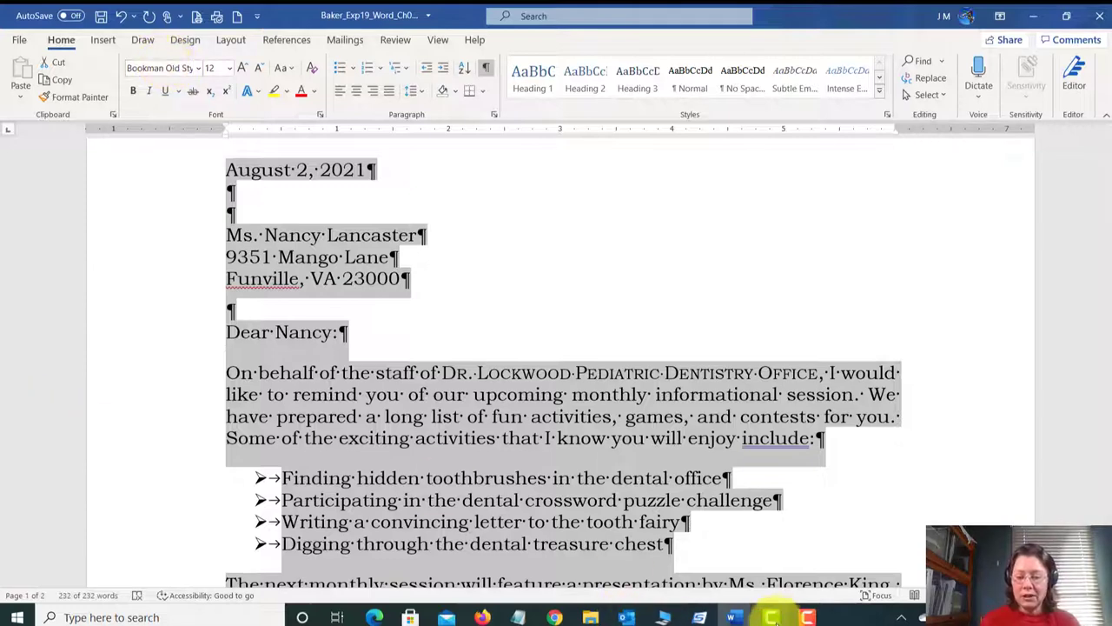
pyautogui.moveTo(737, 617)
pyautogui.click(738, 565)
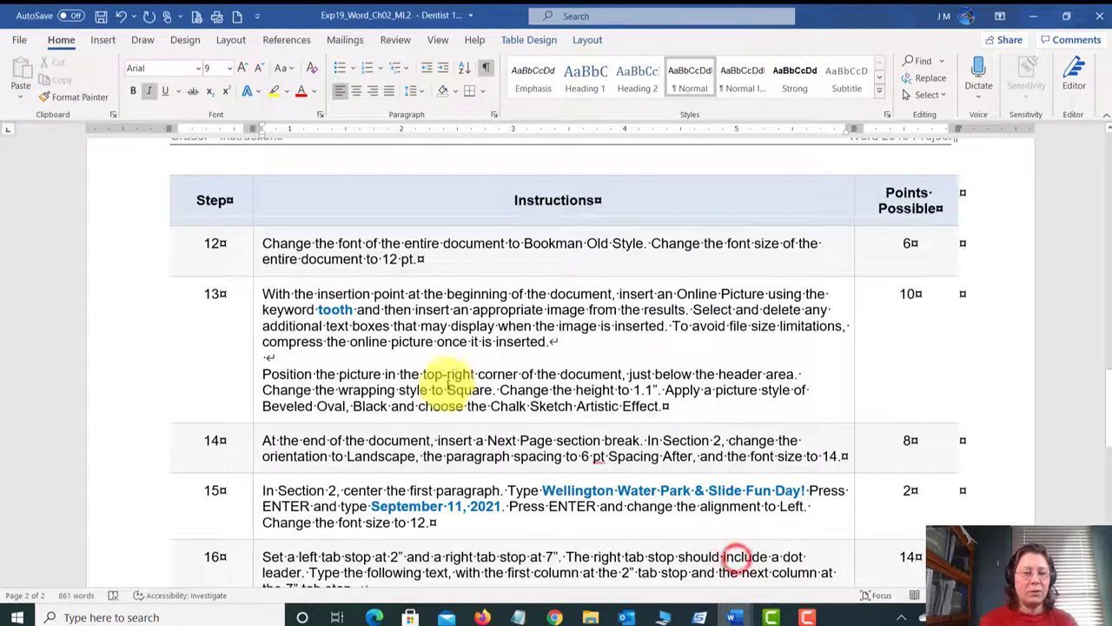
pyautogui.scroll(-1, 443, 391)
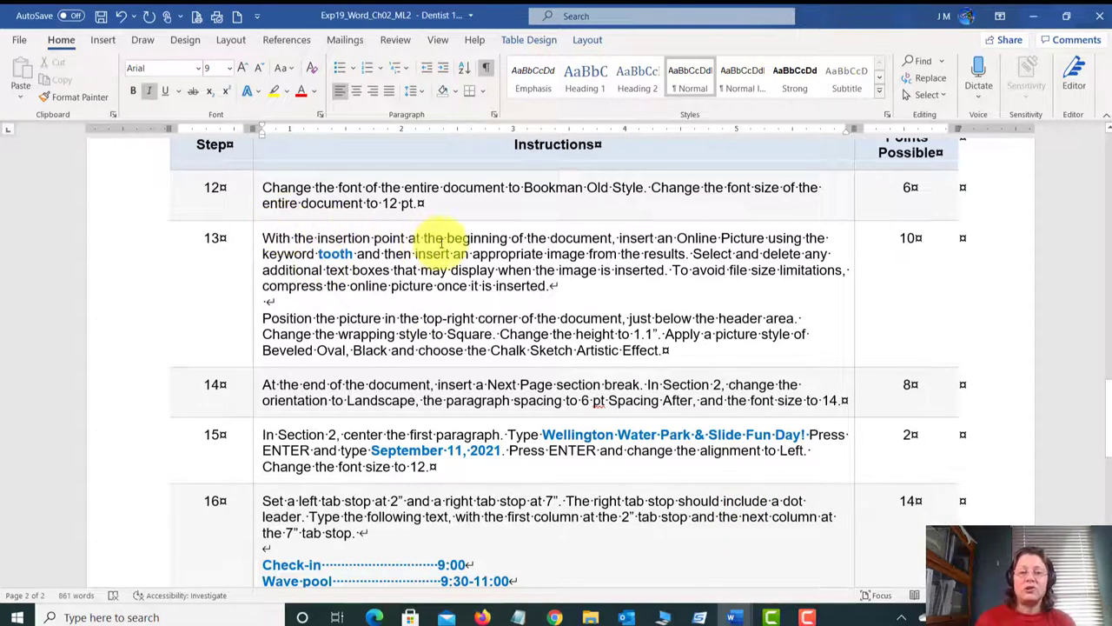
pyautogui.click(568, 245)
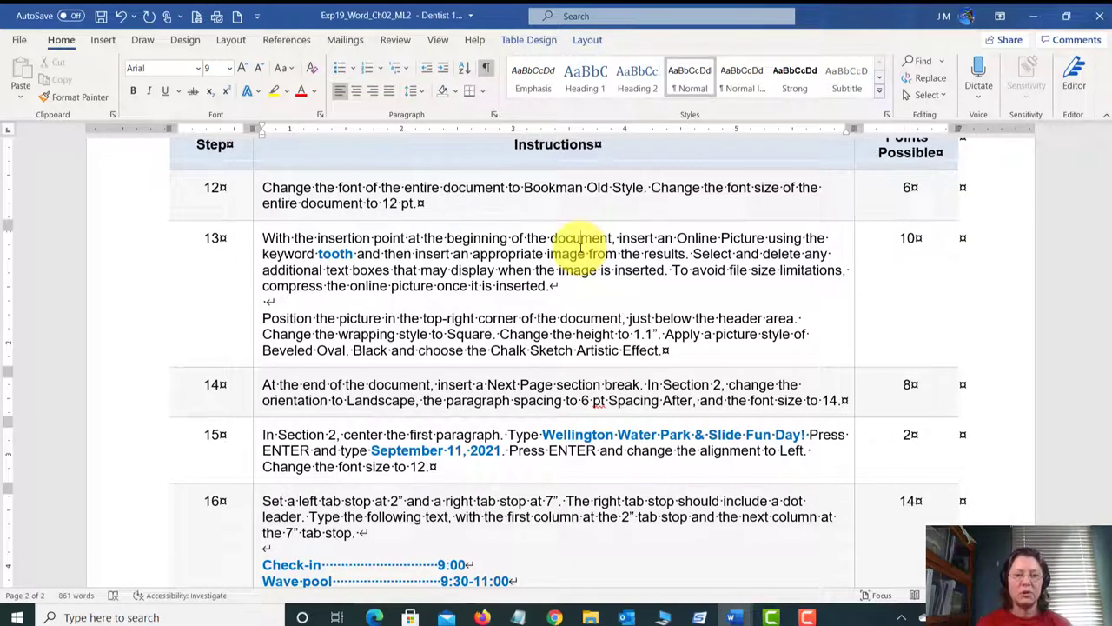
pyautogui.click(613, 236)
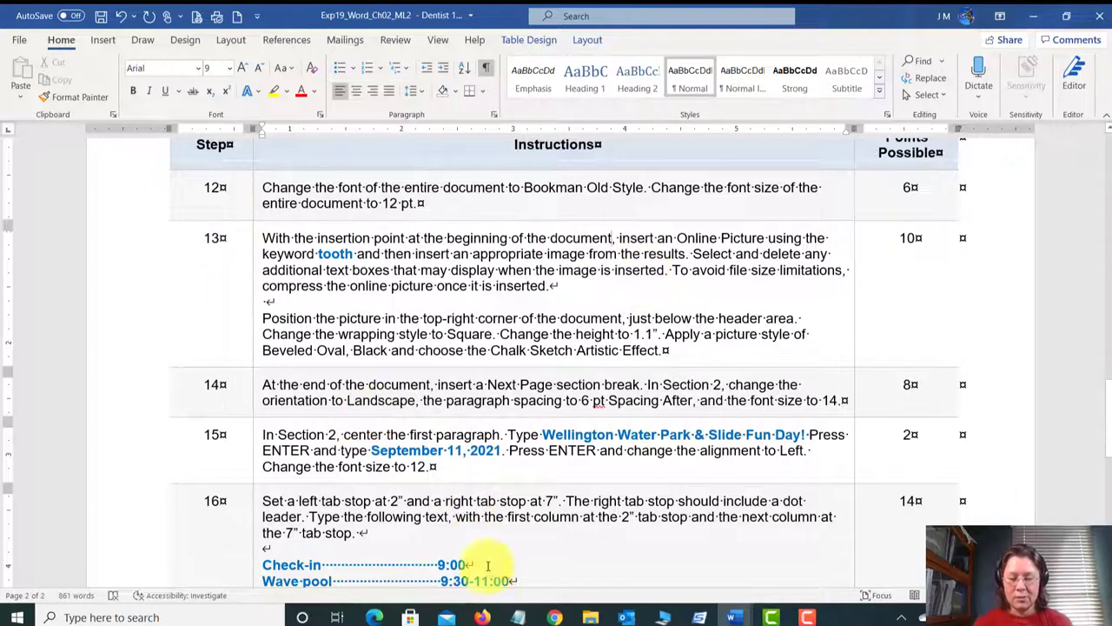
pyautogui.moveTo(732, 615)
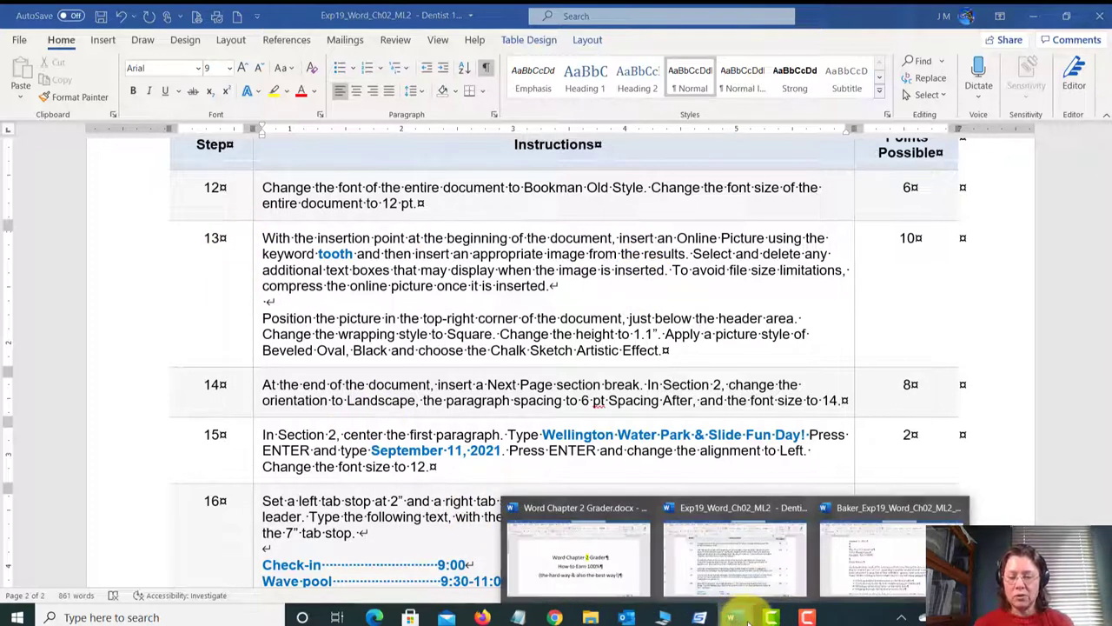
# Step: In the dentist letter, move to the document start and open Insert > Pictures > Online Pictures
pyautogui.click(879, 571)
pyautogui.hotkey('ctrl', 'a')
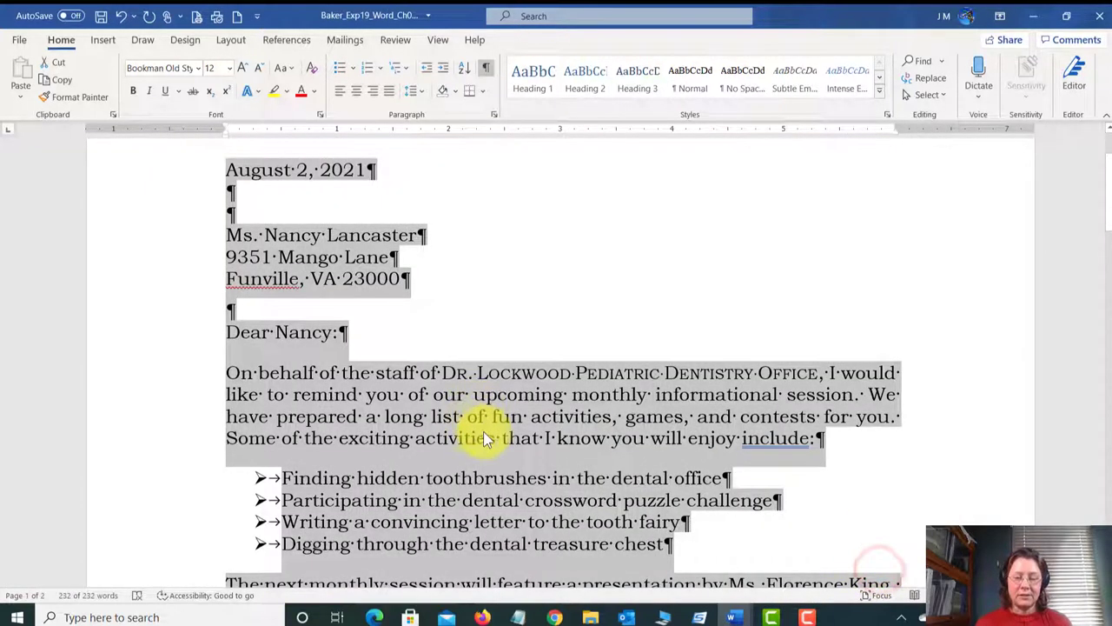
pyautogui.click(489, 436)
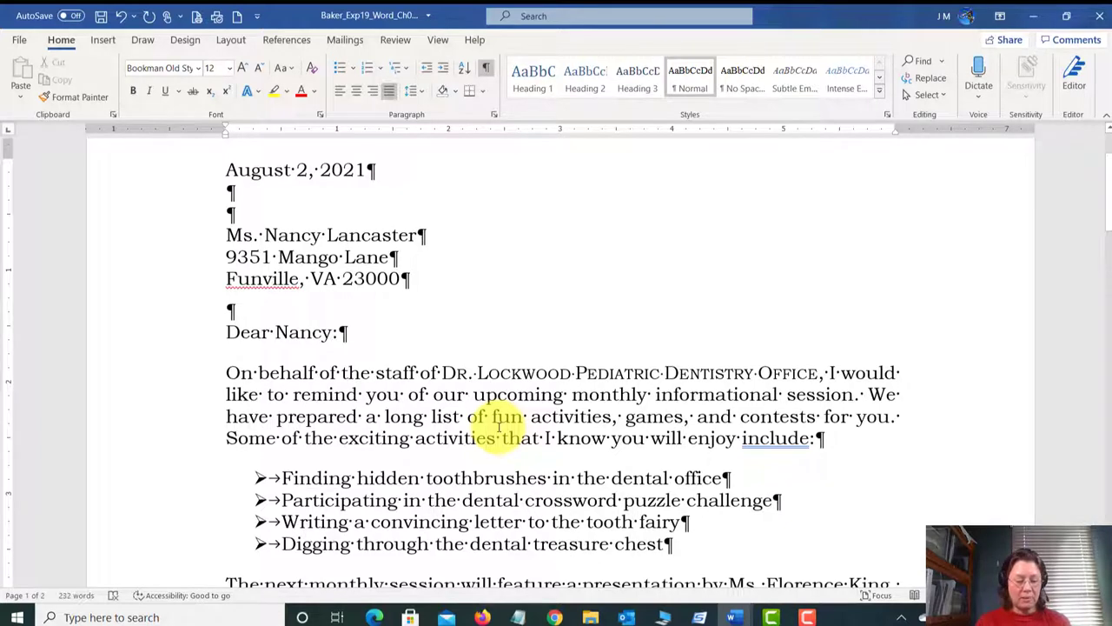
pyautogui.hotkey('ctrl', 'Home')
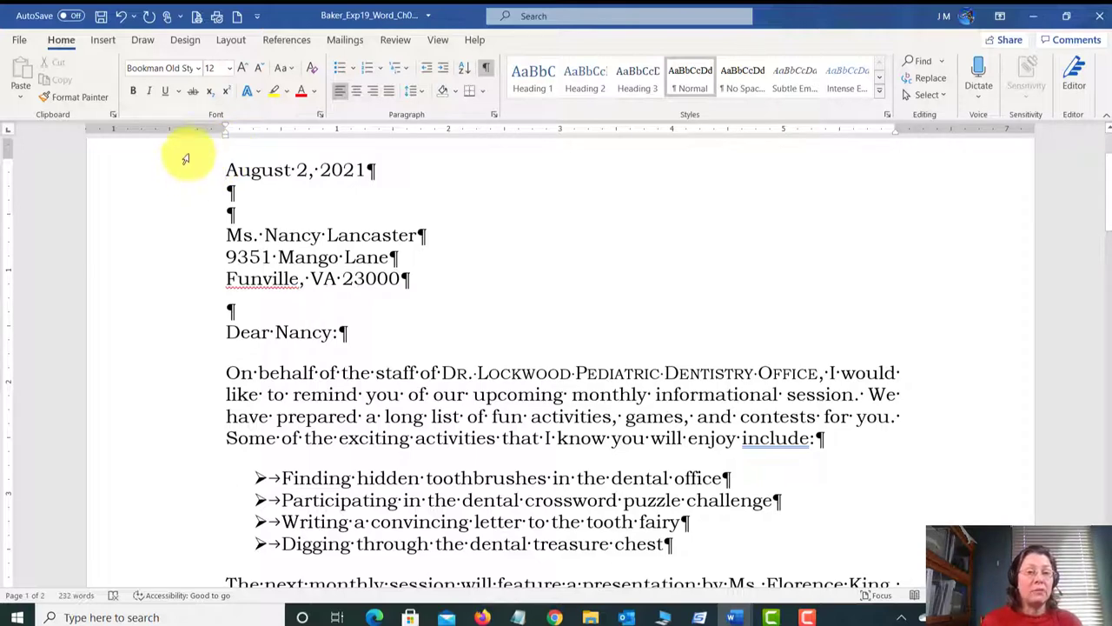
pyautogui.click(103, 40)
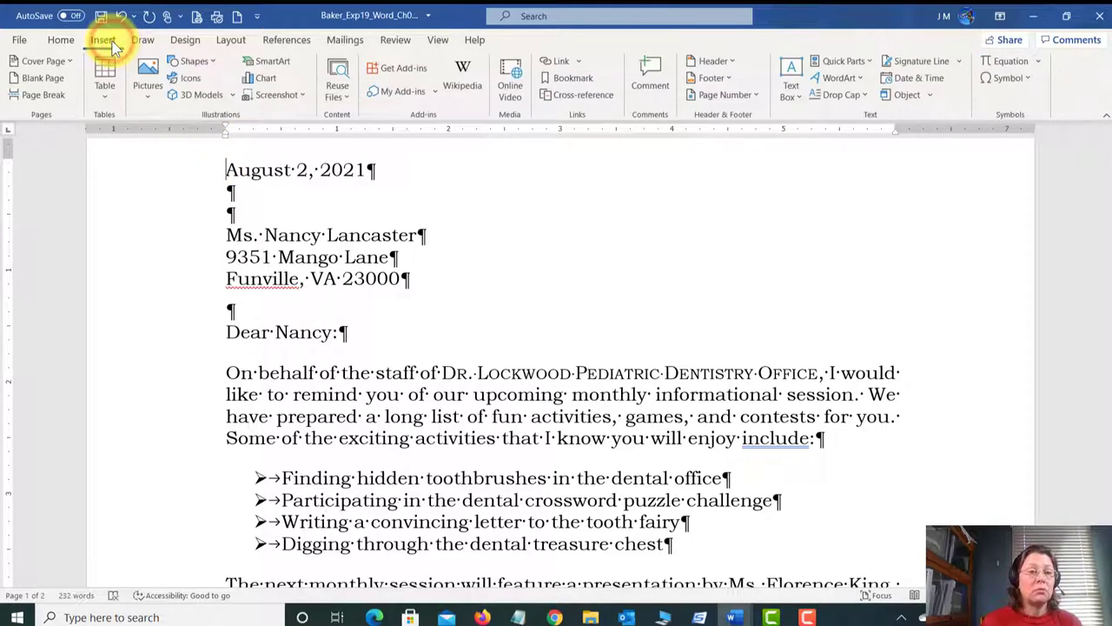
pyautogui.click(145, 99)
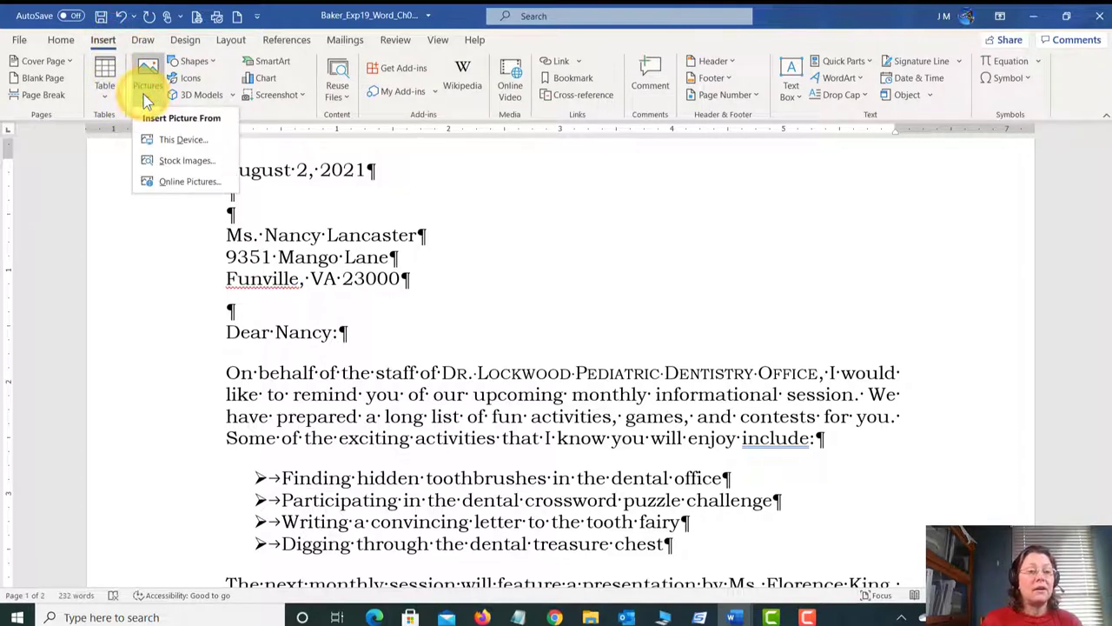
pyautogui.click(173, 184)
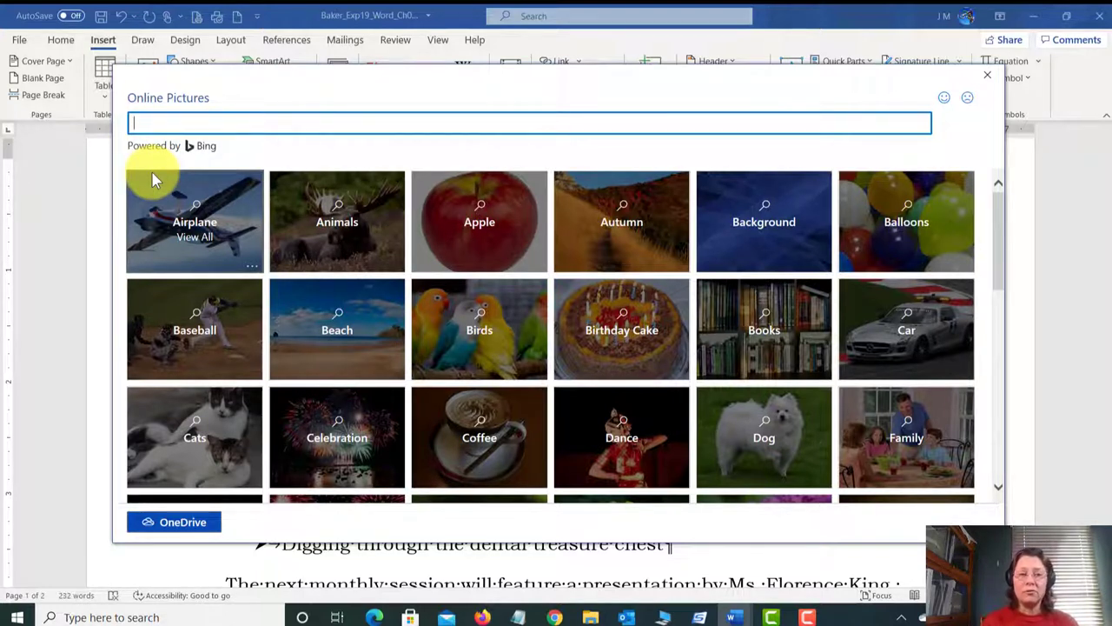
# Step: Search online pictures for 'tooth' and insert the cartoon tooth holding a toothbrush
pyautogui.click(163, 119)
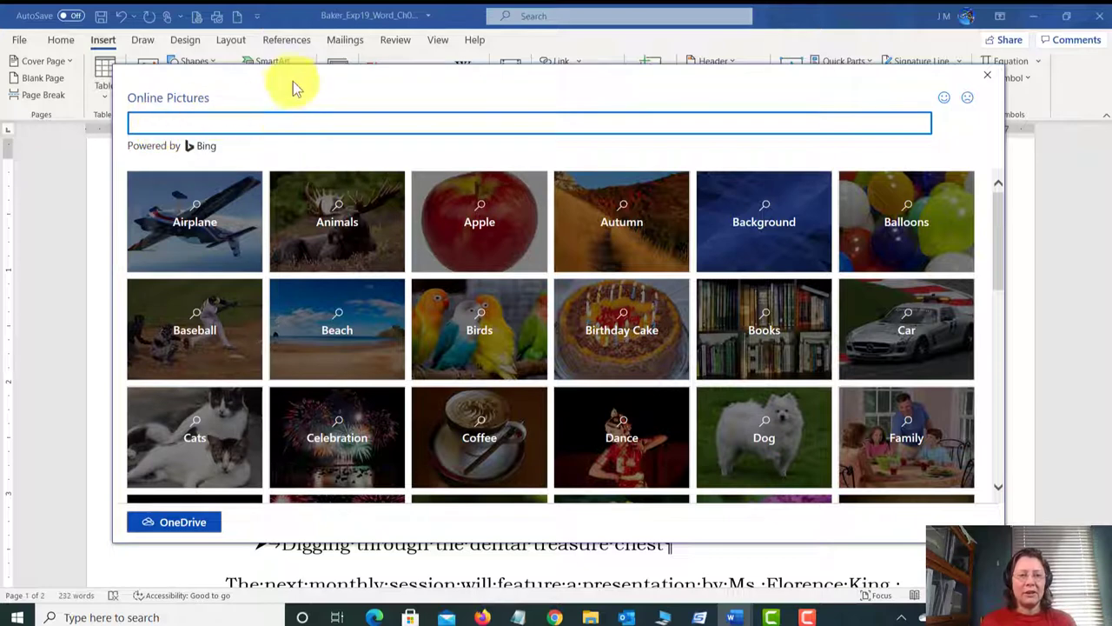
pyautogui.write('tooth')
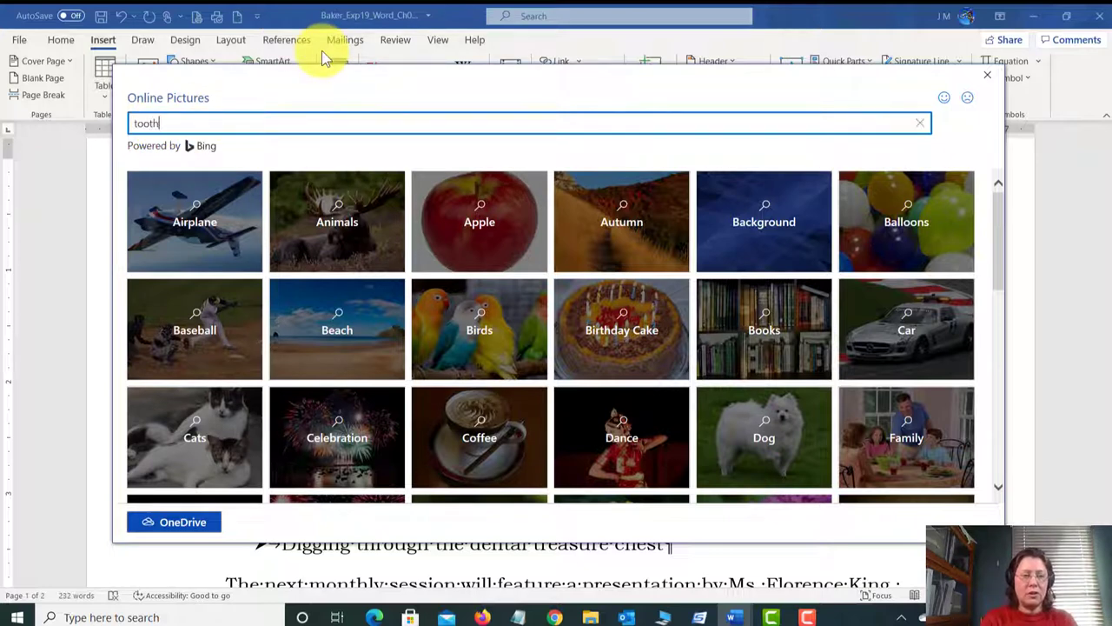
pyautogui.press('Return')
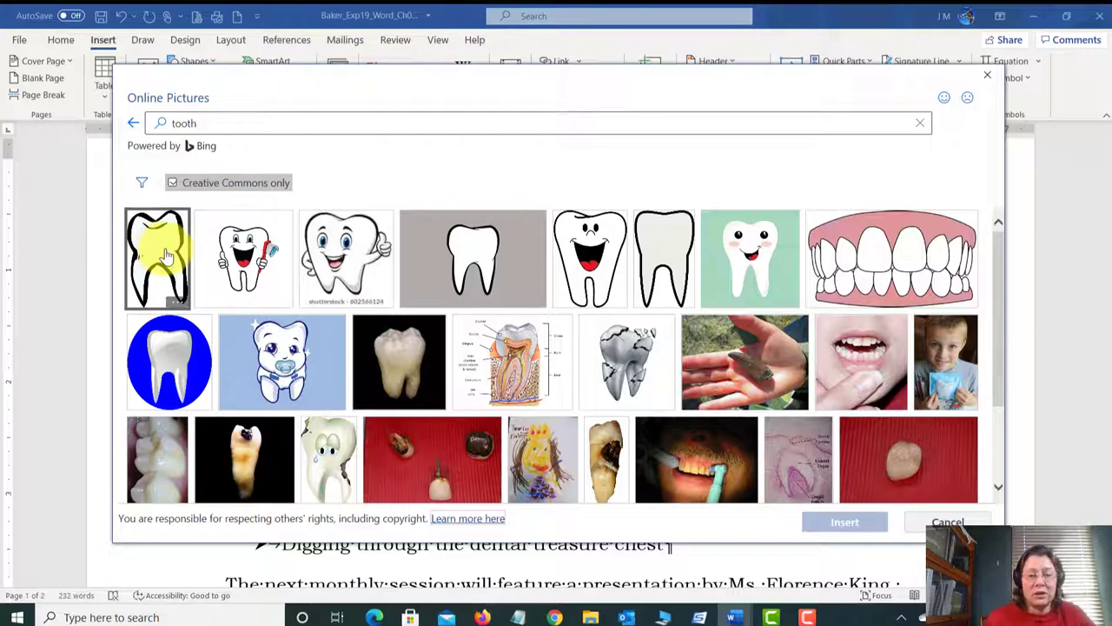
pyautogui.click(247, 269)
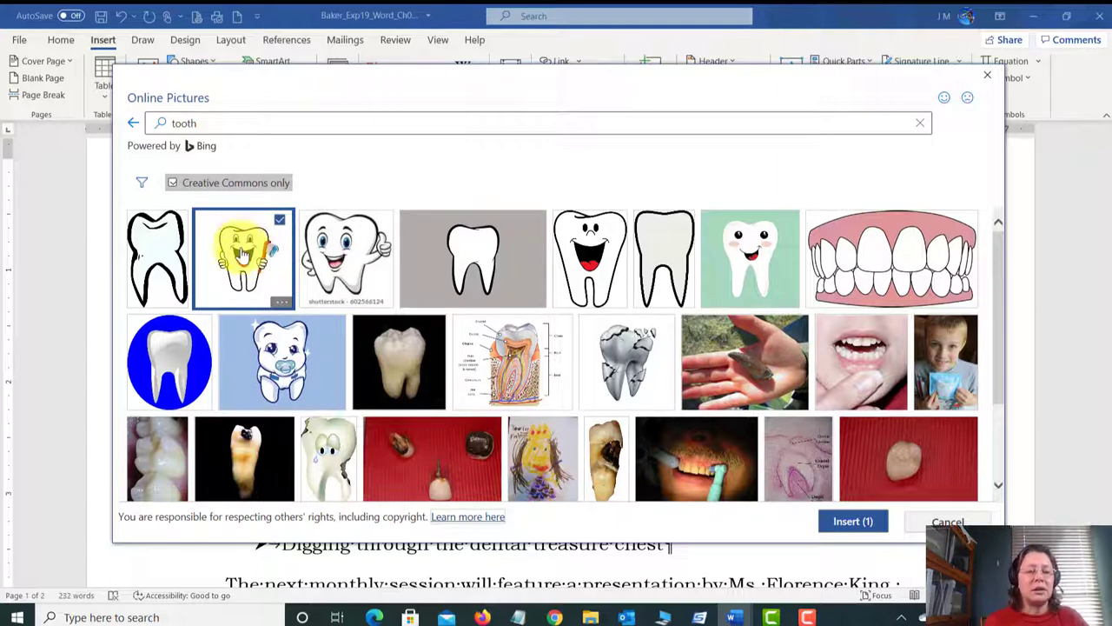
pyautogui.click(869, 521)
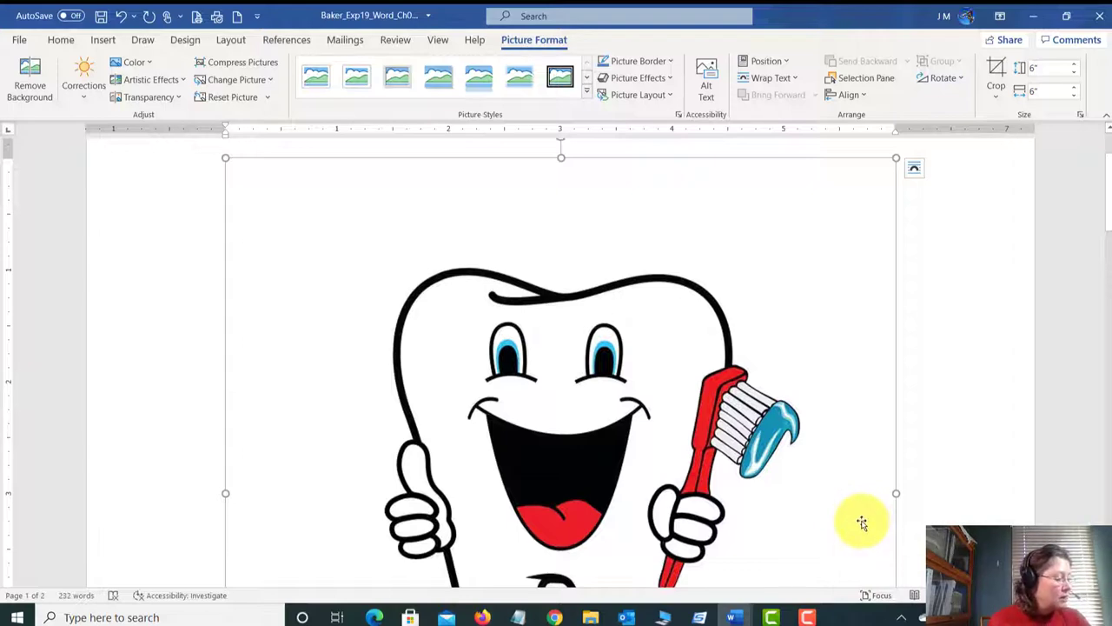
pyautogui.scroll(-3, 931, 484)
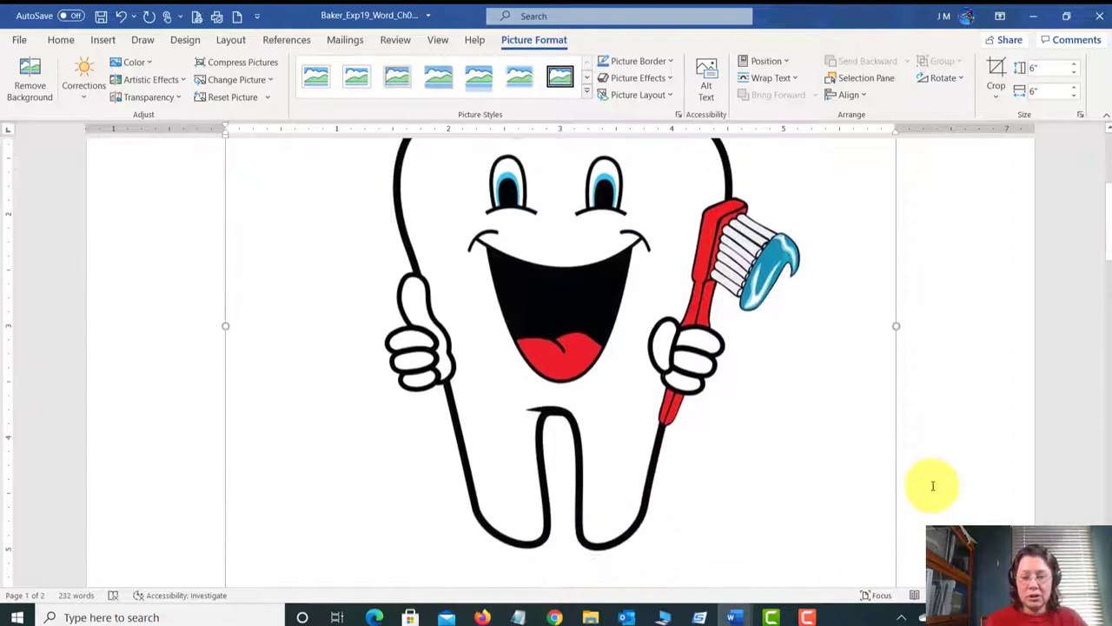
pyautogui.scroll(-4, 931, 484)
pyautogui.scroll(7, 925, 487)
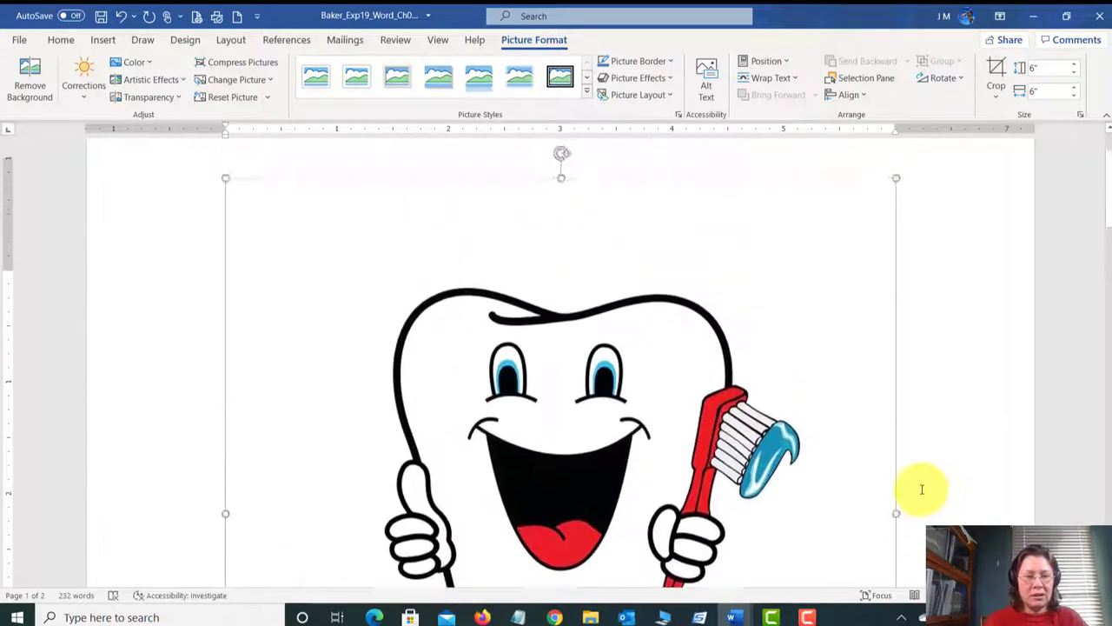
pyautogui.scroll(2, 922, 489)
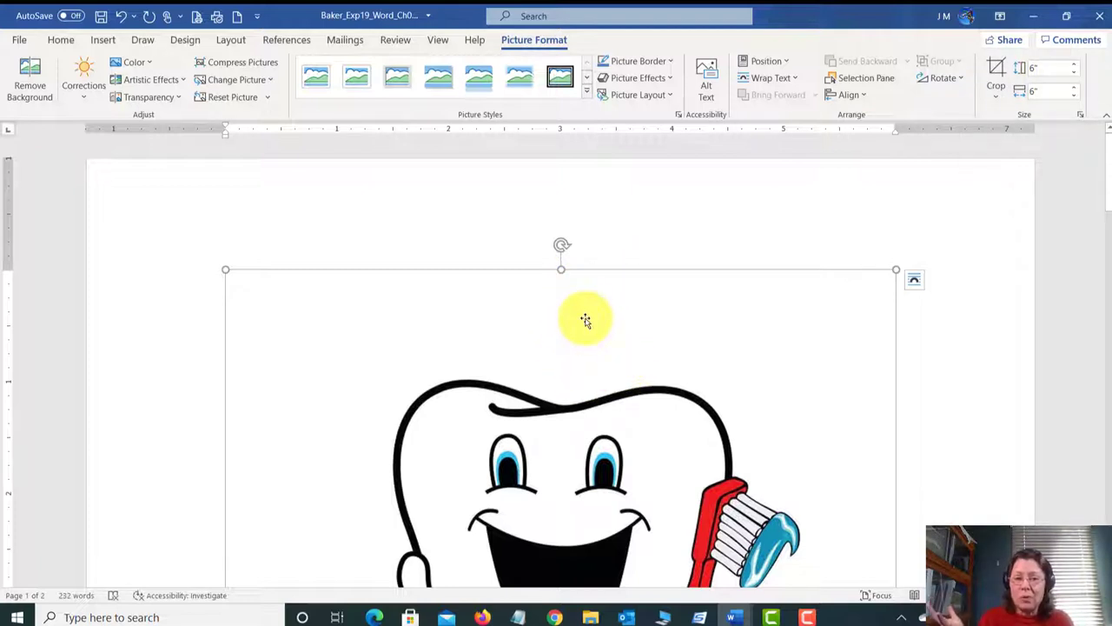
# Step: Crop the empty space off the tooth picture's top, right, left and bottom, leaving it 4.18" by 3.86"
pyautogui.click(996, 68)
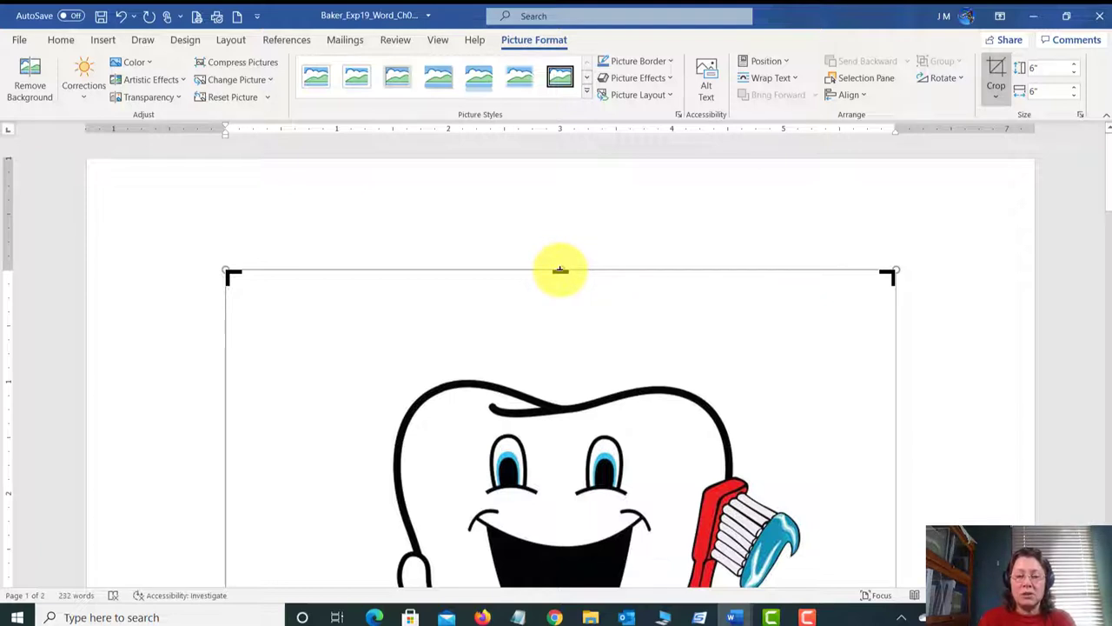
pyautogui.moveTo(561, 271); pyautogui.dragTo(563, 372)
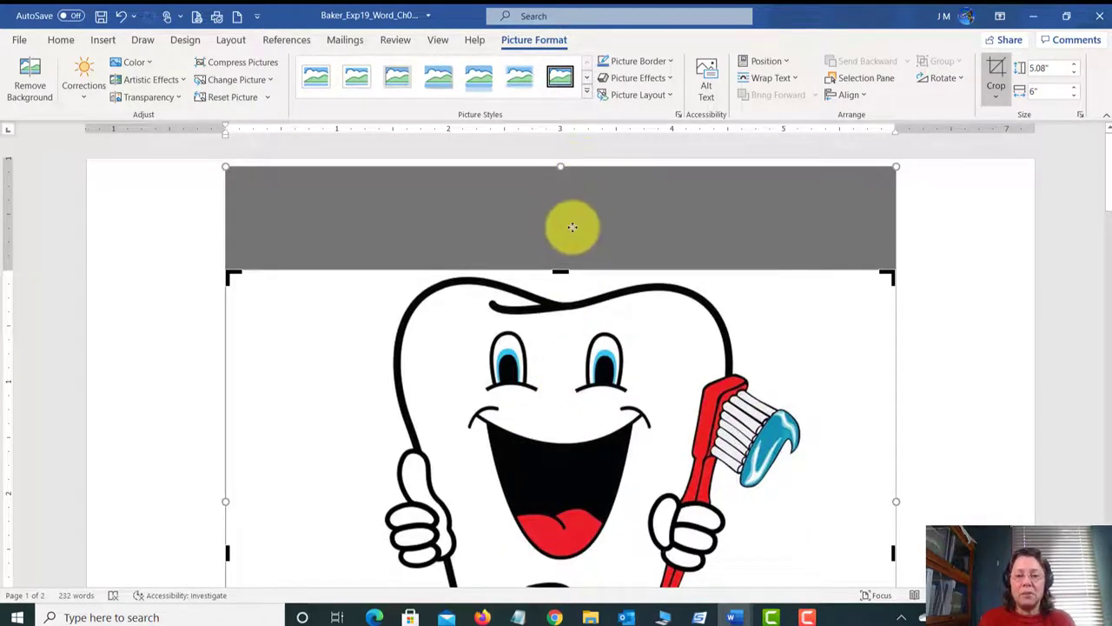
pyautogui.scroll(-3, 699, 337)
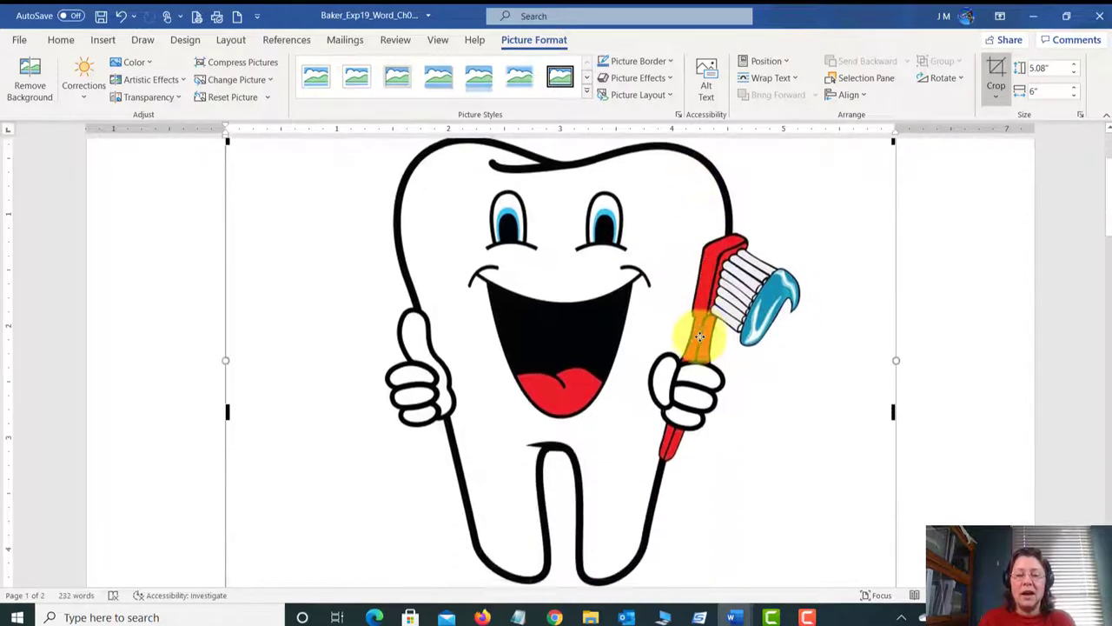
pyautogui.scroll(-1, 700, 336)
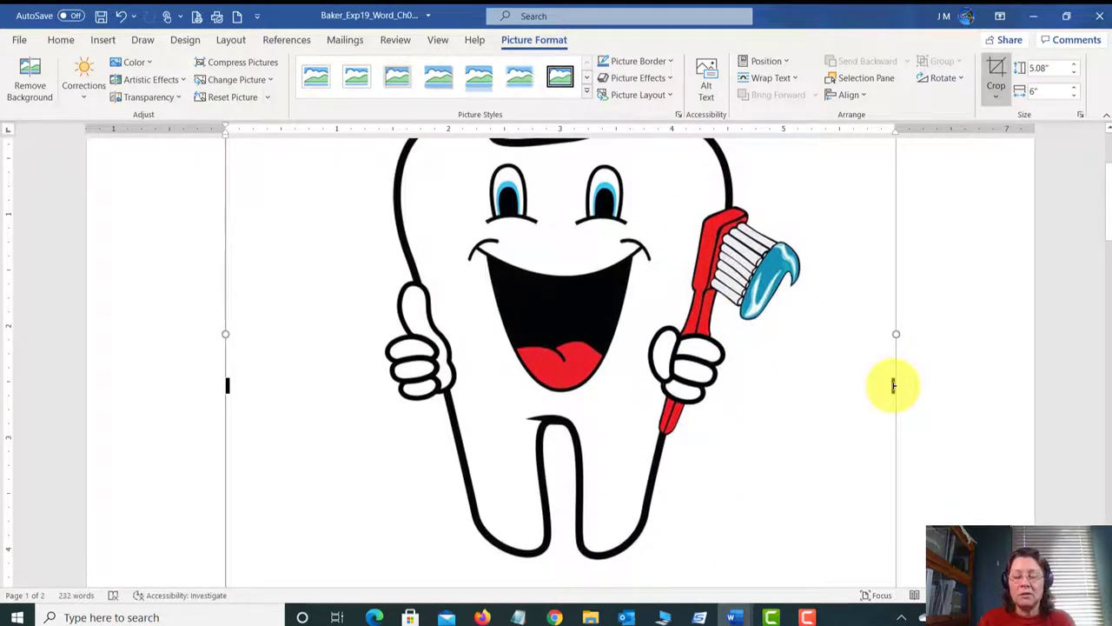
pyautogui.moveTo(894, 385); pyautogui.dragTo(802, 384)
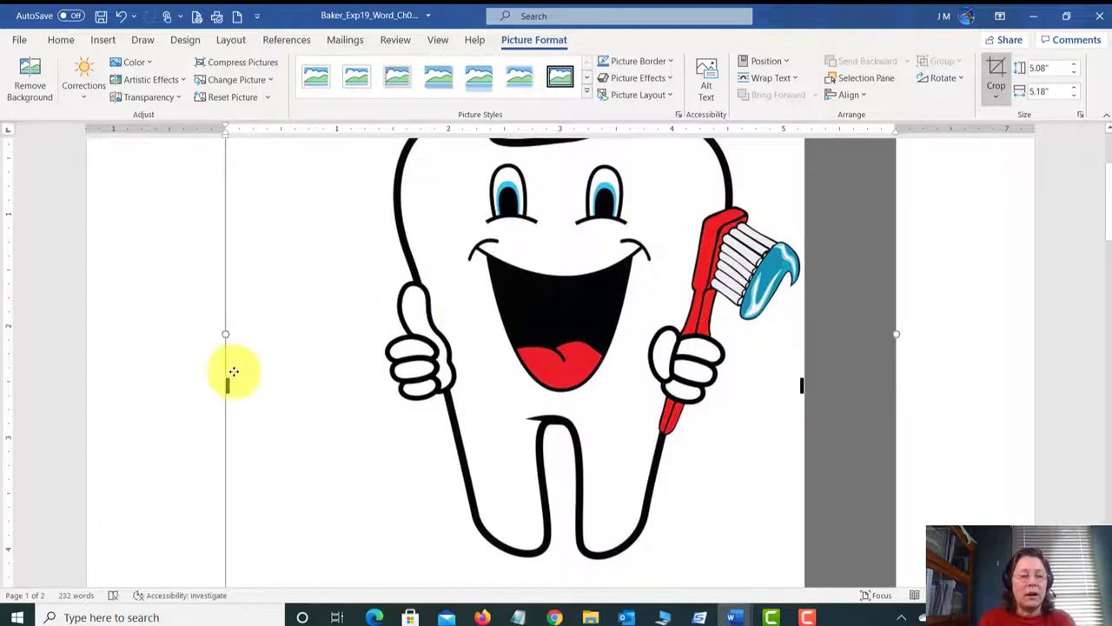
pyautogui.moveTo(226, 385); pyautogui.dragTo(373, 385)
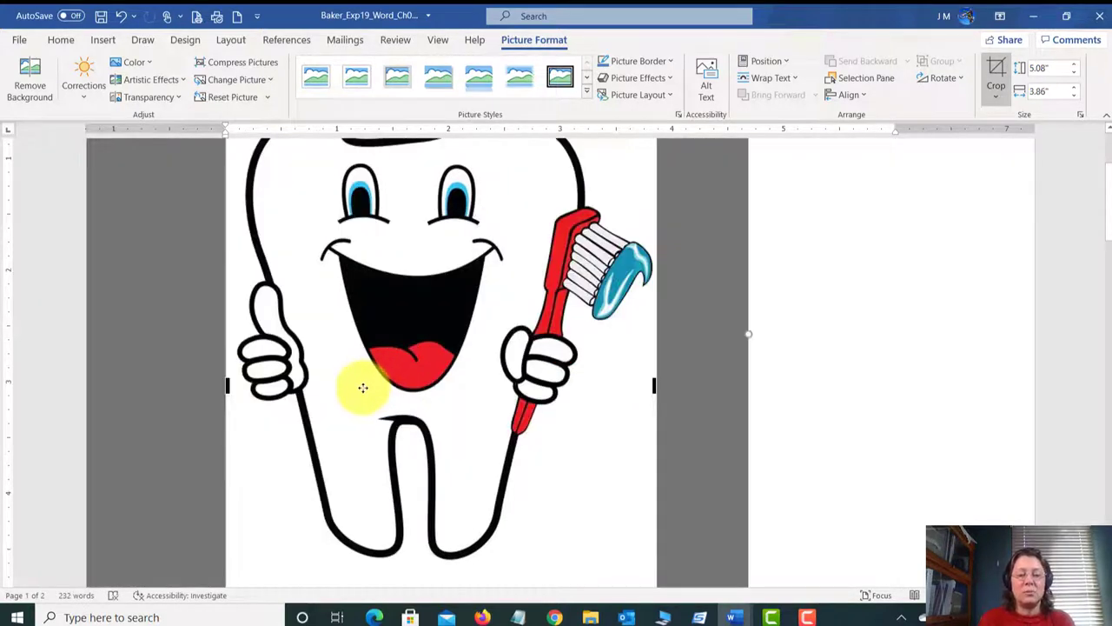
pyautogui.scroll(-4, 363, 390)
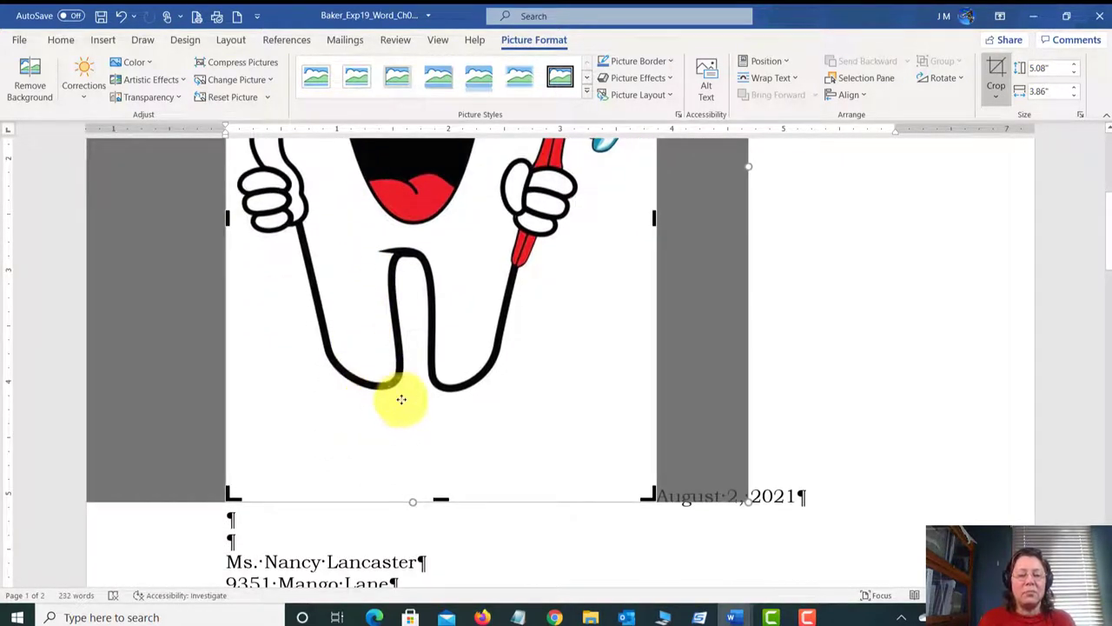
pyautogui.moveTo(441, 500); pyautogui.dragTo(430, 399)
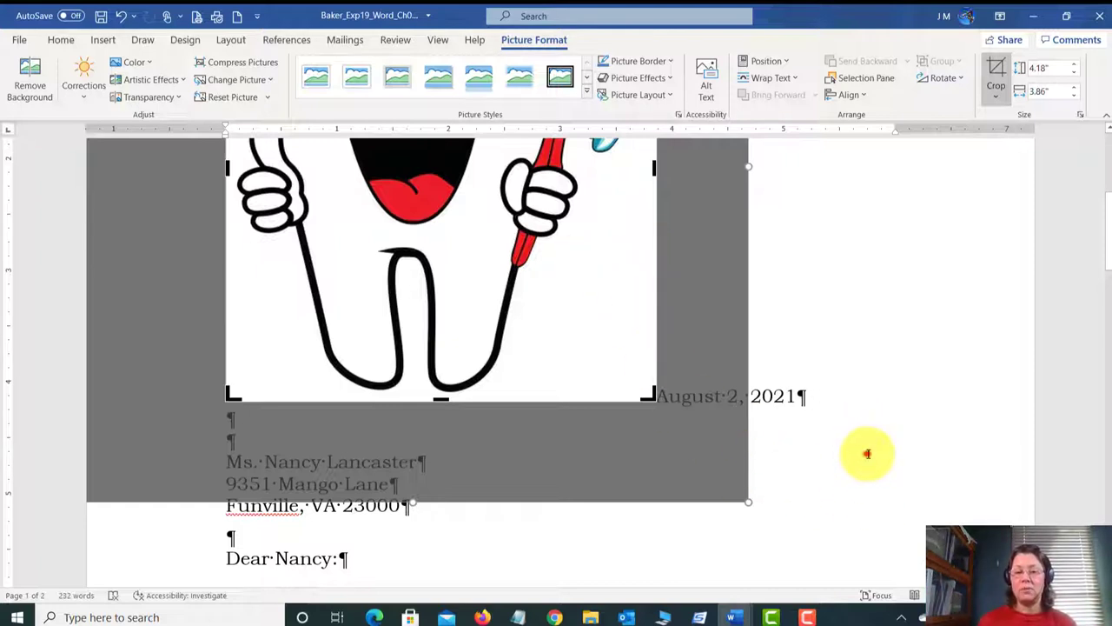
pyautogui.click(867, 453)
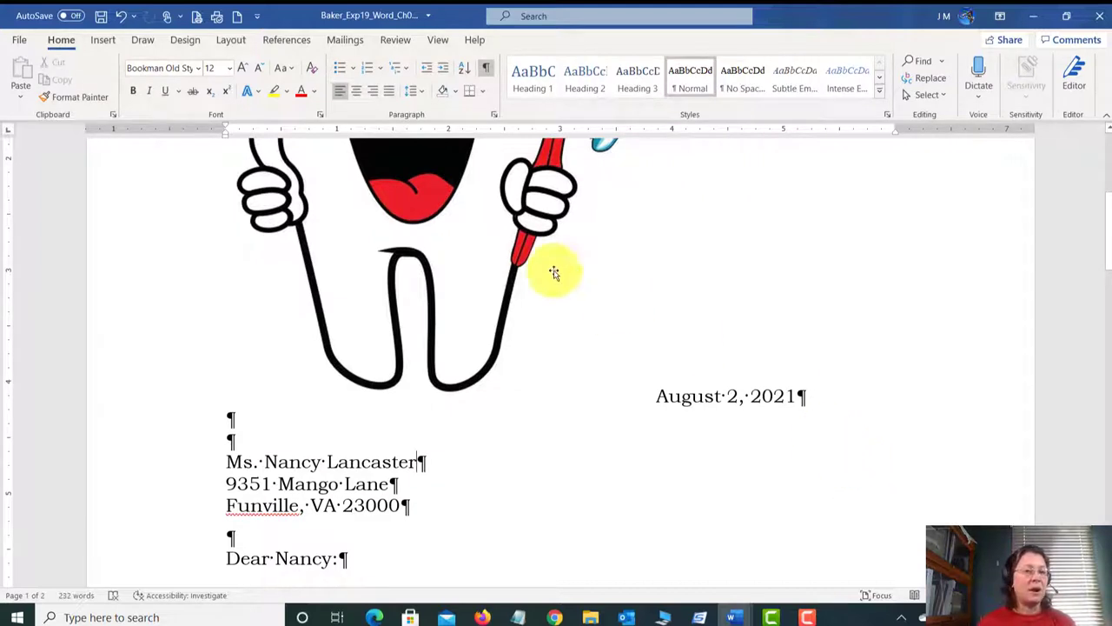
# Step: Save the letter, then select the cropped tooth picture to show its Picture Format options
pyautogui.click(101, 15)
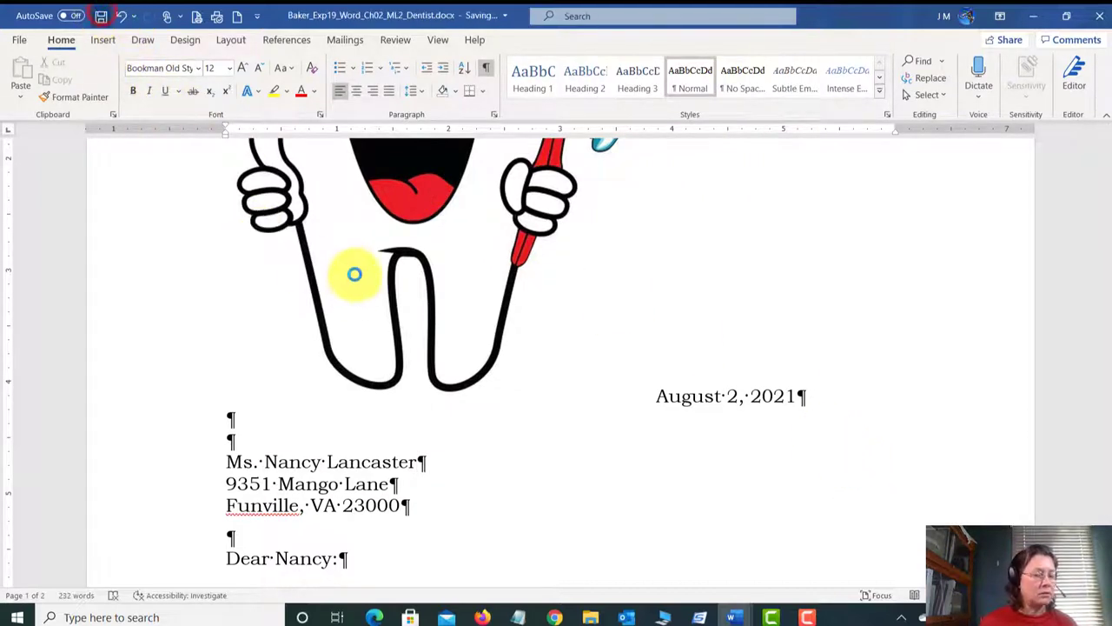
pyautogui.scroll(3, 575, 318)
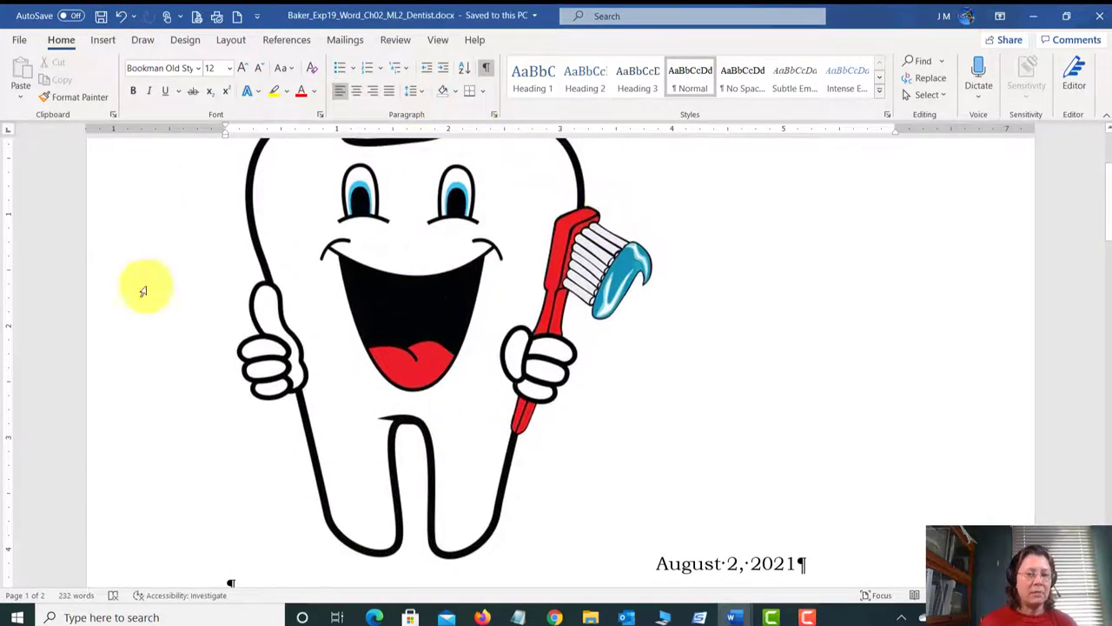
pyautogui.click(445, 300)
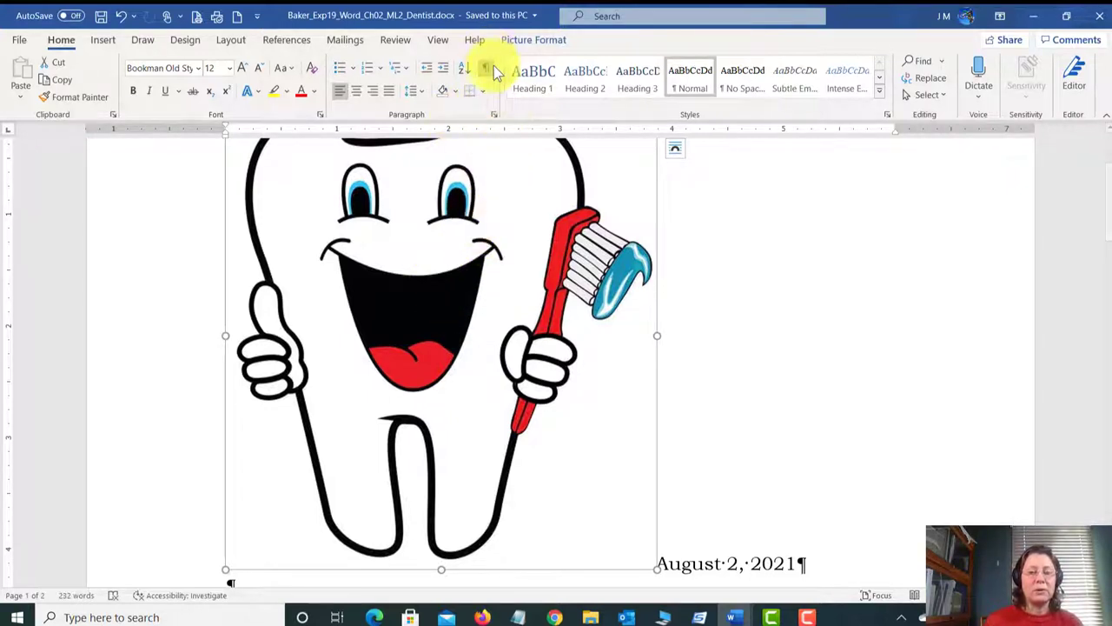
pyautogui.click(534, 40)
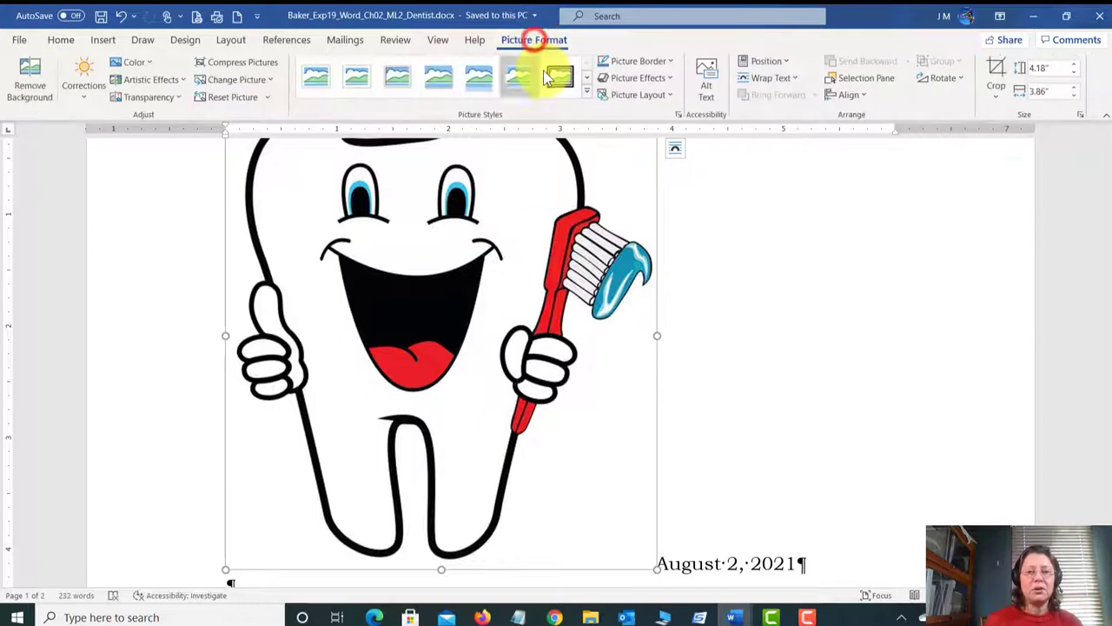
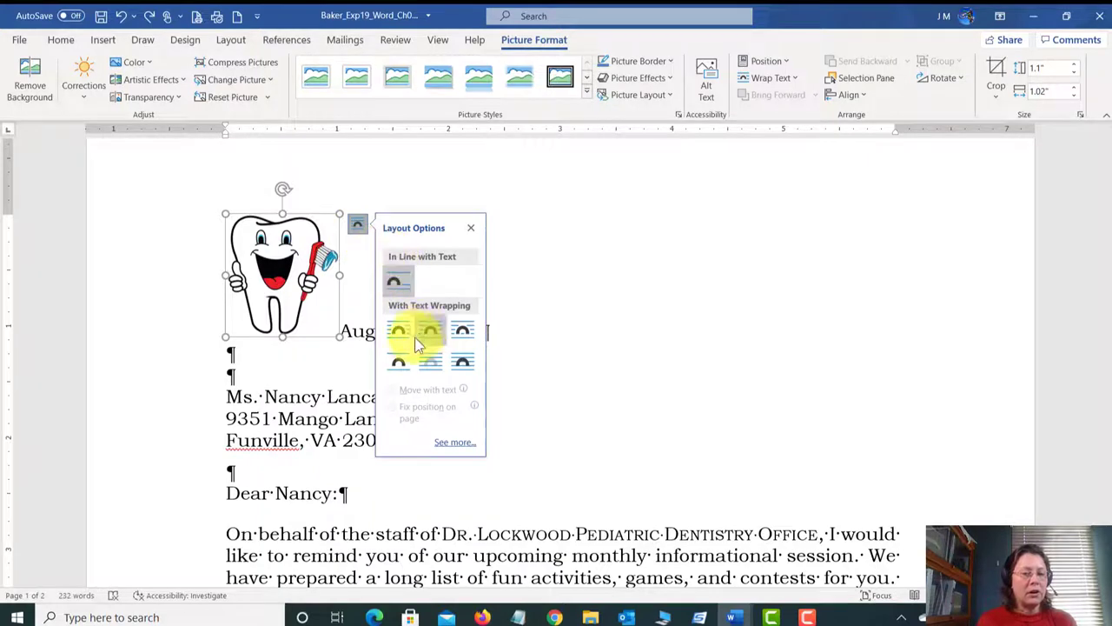
# Step: Give the tooth picture Square wrapping and position it at the top-right margin level with the date
pyautogui.click(405, 334)
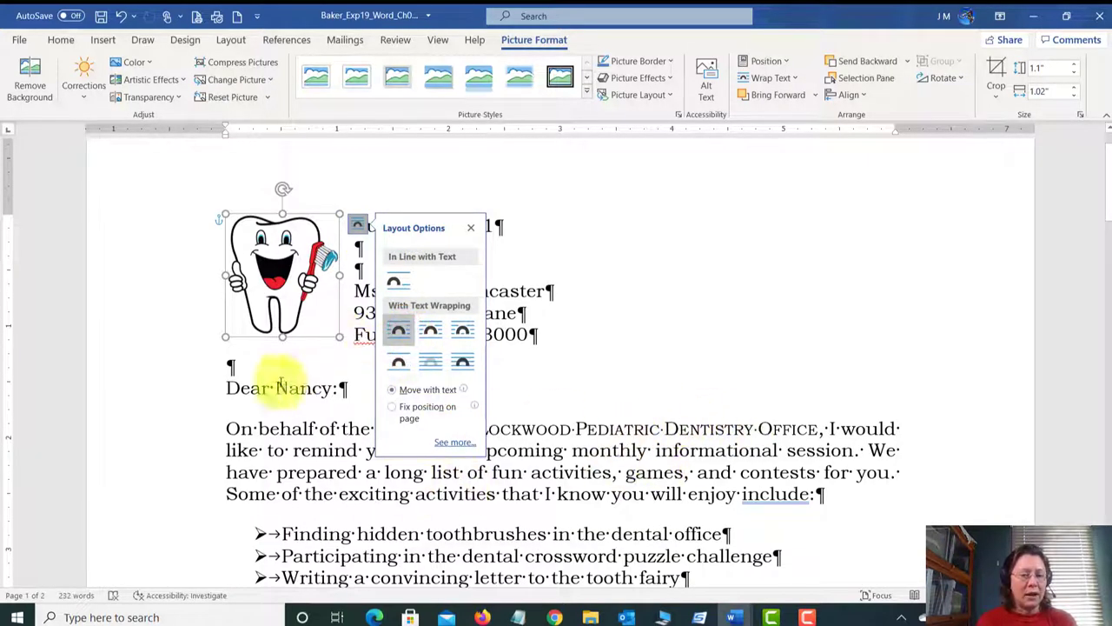
pyautogui.click(358, 224)
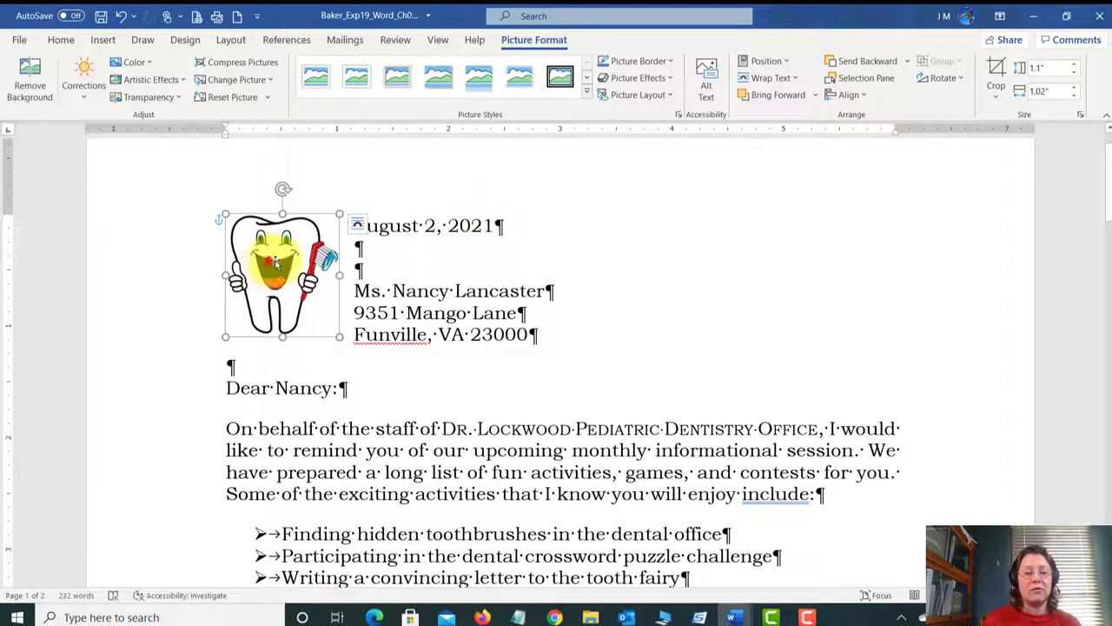
pyautogui.moveTo(267, 257); pyautogui.dragTo(497, 205)
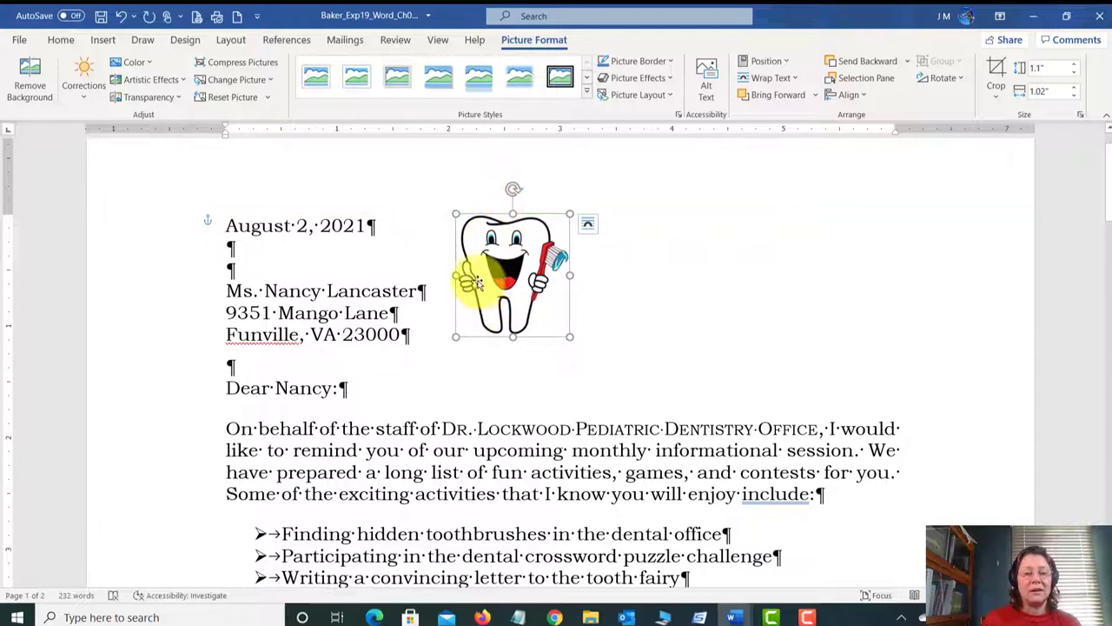
pyautogui.moveTo(478, 280); pyautogui.dragTo(797, 275)
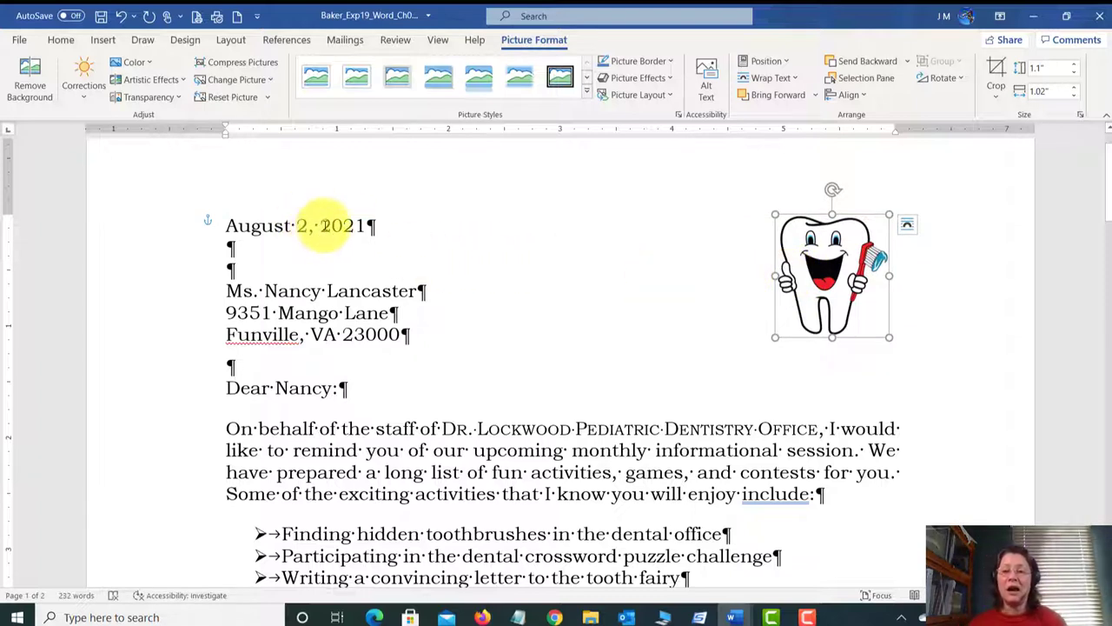
pyautogui.moveTo(815, 283); pyautogui.dragTo(810, 276)
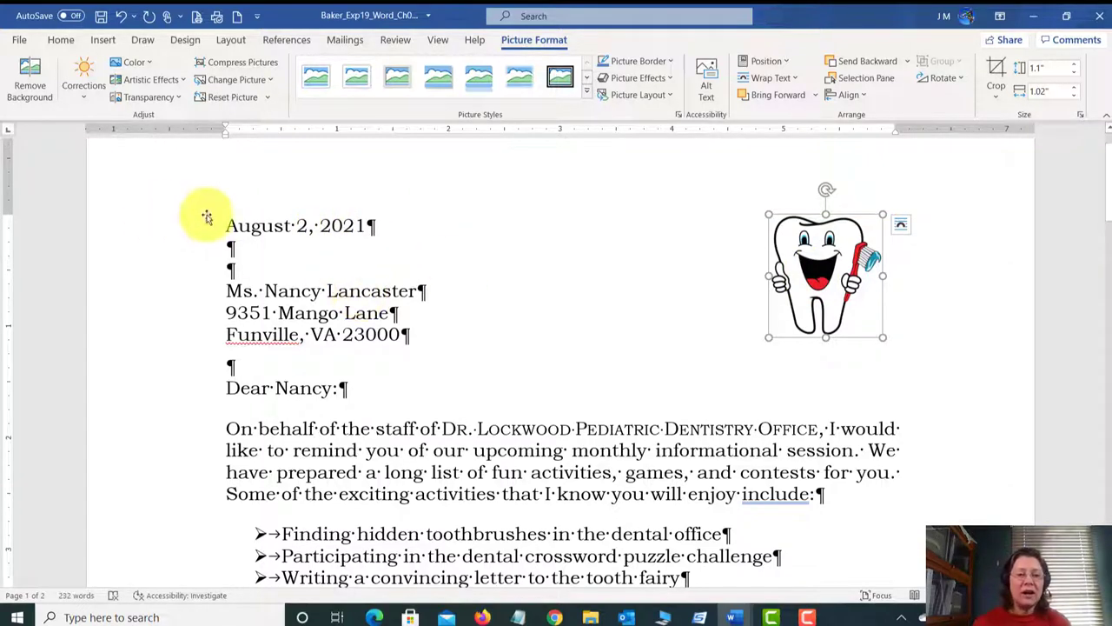
pyautogui.click(231, 226)
pyautogui.click(296, 226)
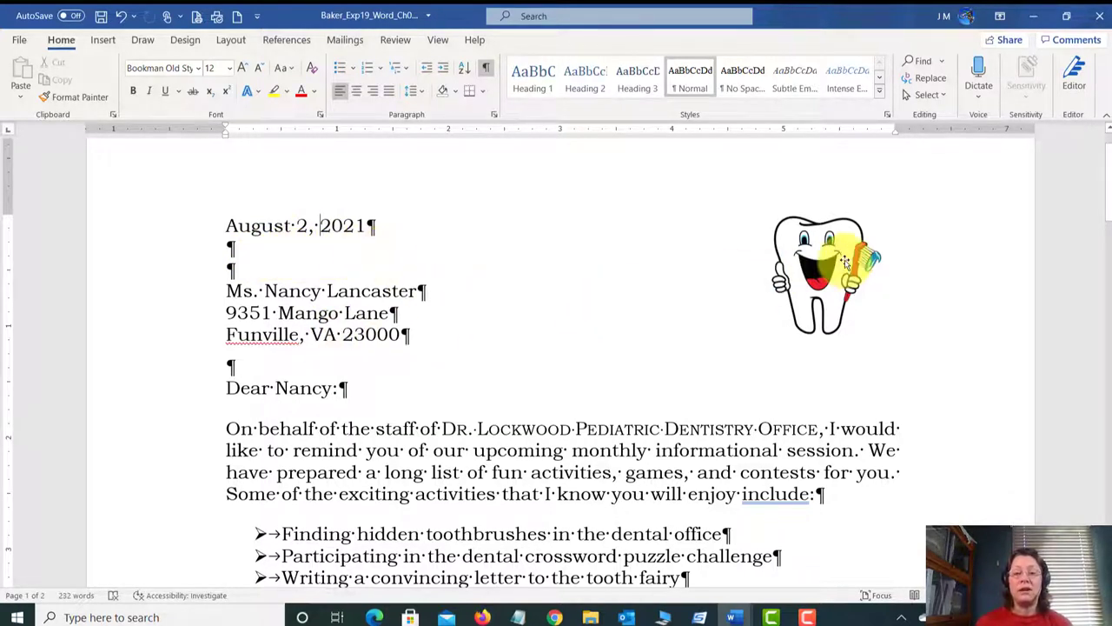
pyautogui.moveTo(841, 255); pyautogui.dragTo(840, 202)
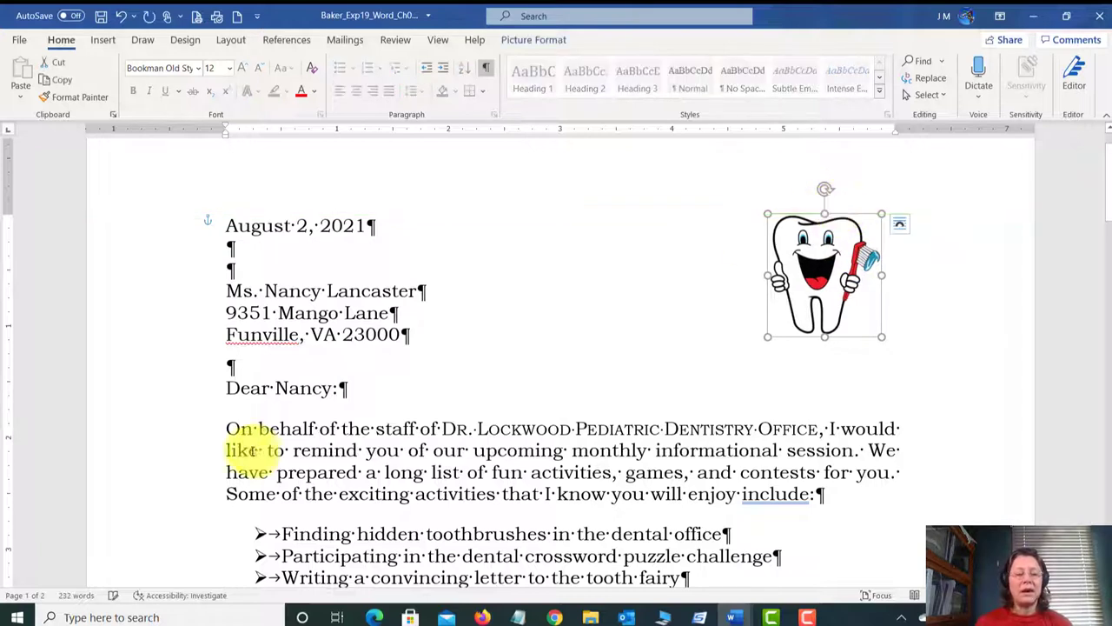
pyautogui.click(224, 424)
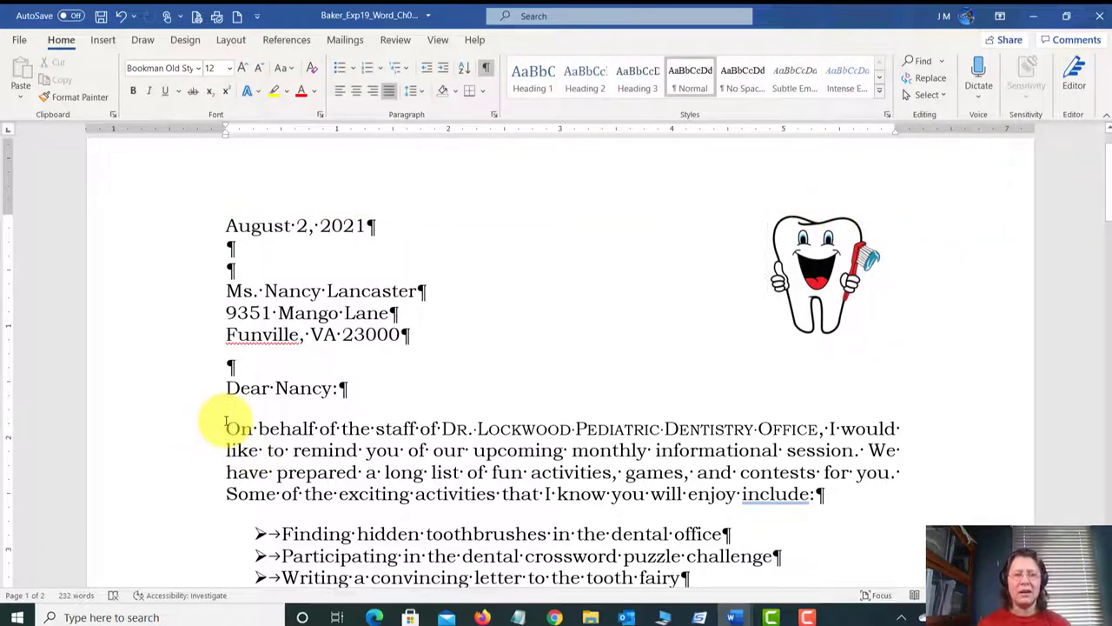
# Step: Search online pictures for 'tooth' and insert the smiling tooth clip art into the letter
pyautogui.click(105, 40)
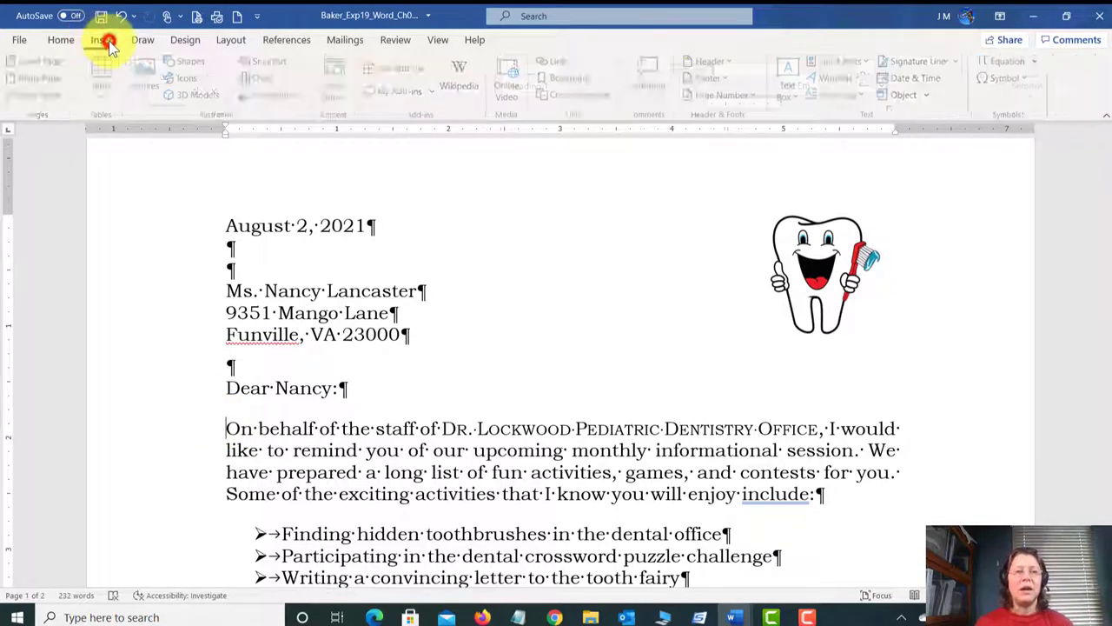
pyautogui.click(152, 92)
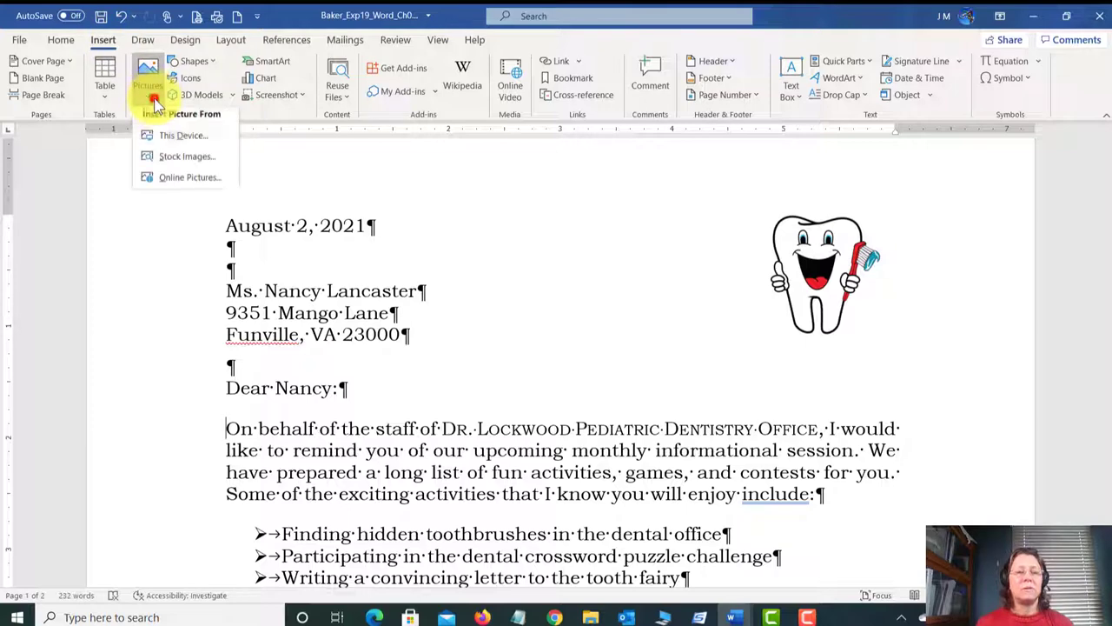
pyautogui.click(172, 180)
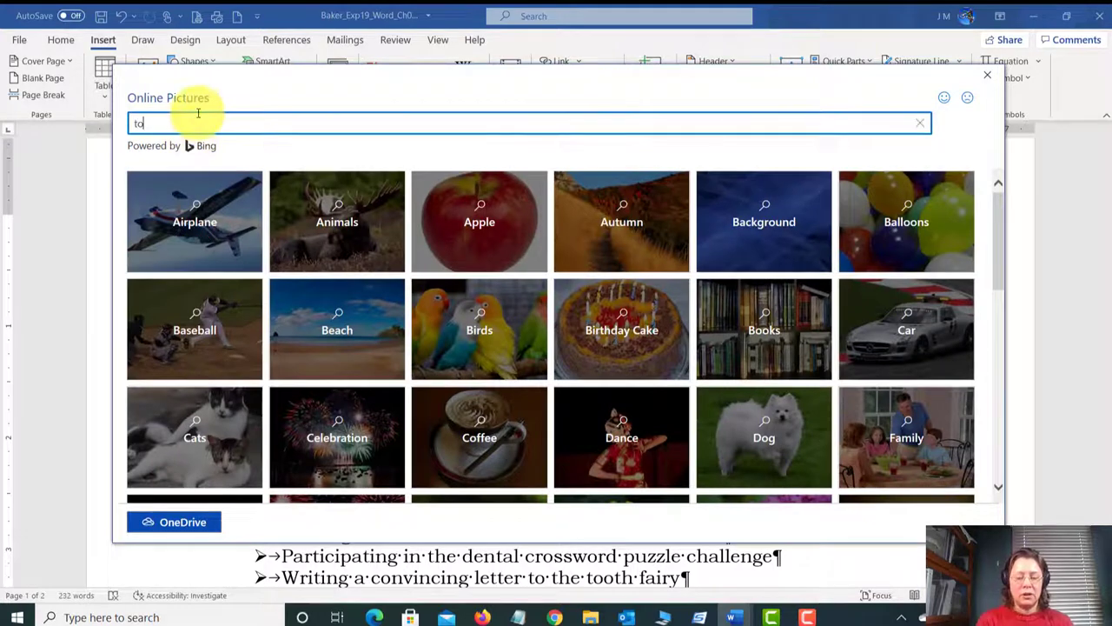
pyautogui.click(198, 117)
pyautogui.write('tooth')
pyautogui.press('Return')
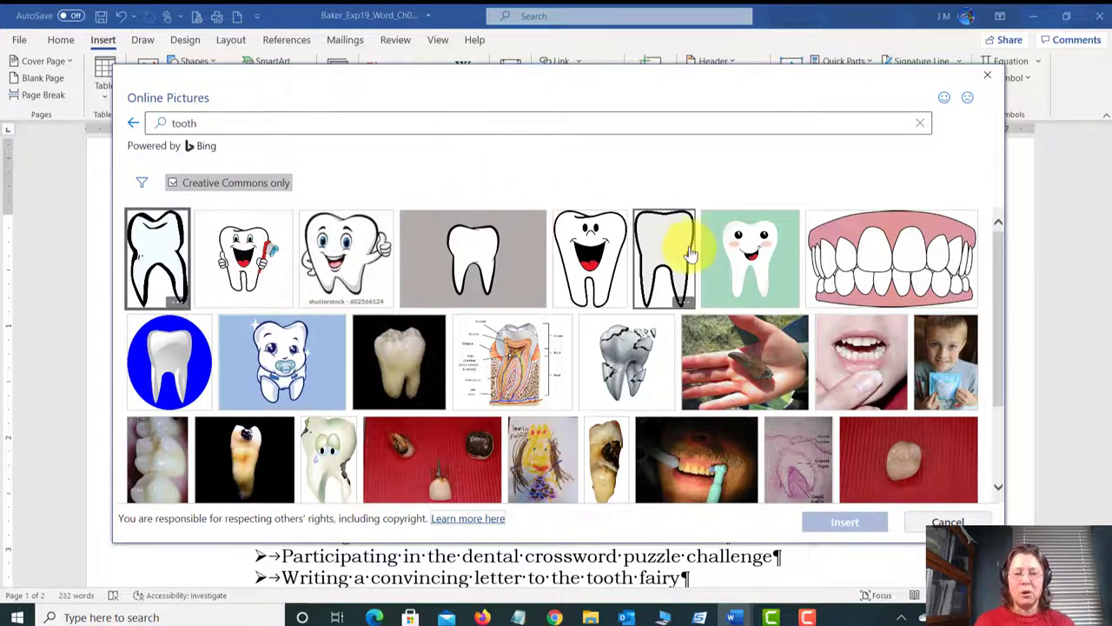
pyautogui.click(604, 239)
pyautogui.click(851, 524)
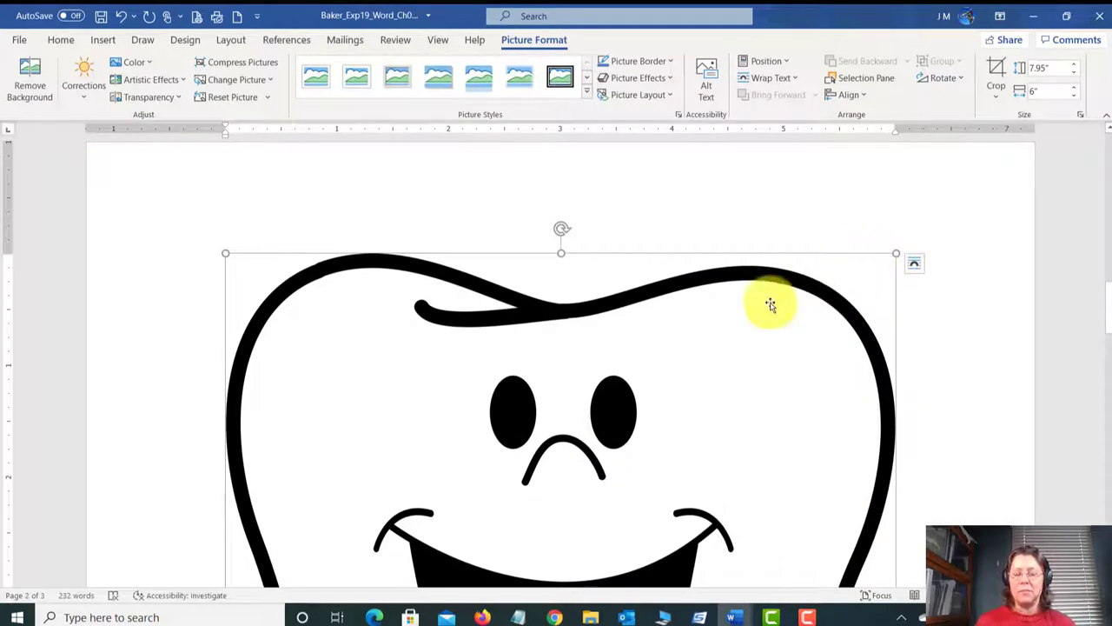
# Step: Resize the new tooth picture to 1" tall (1" by 0.76")
pyautogui.click(1049, 68)
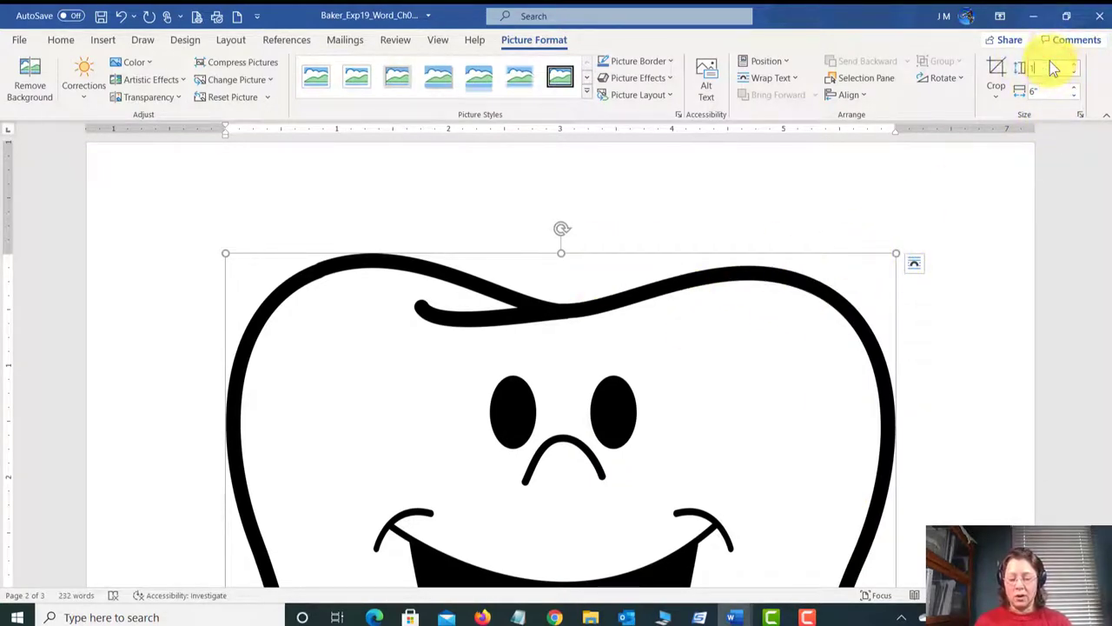
pyautogui.press('Return')
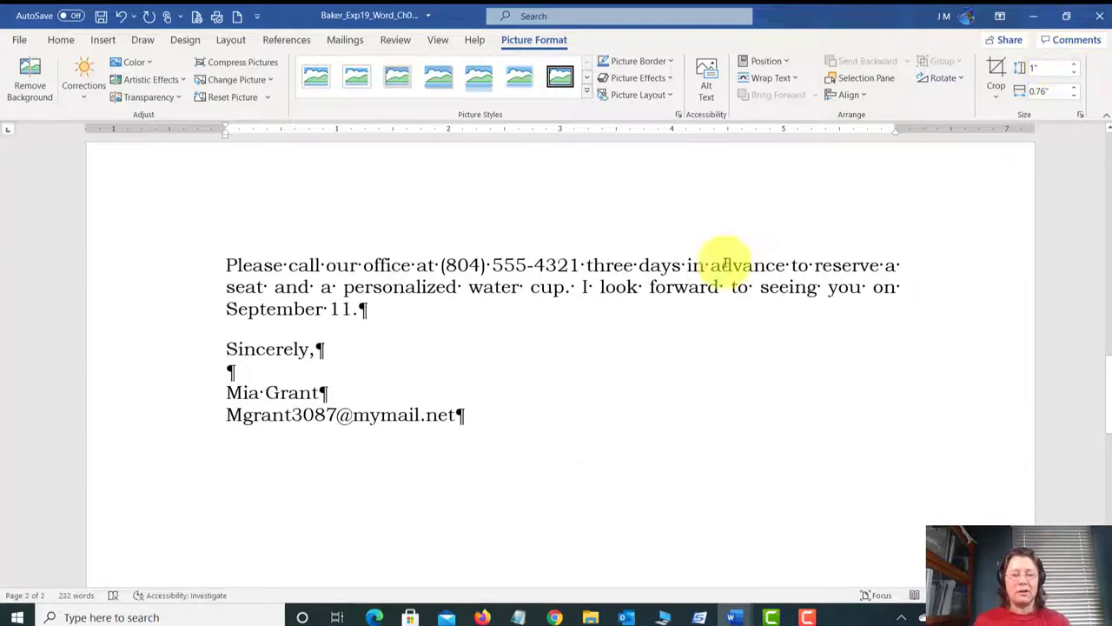
pyautogui.scroll(2, 628, 329)
pyautogui.scroll(15, 628, 335)
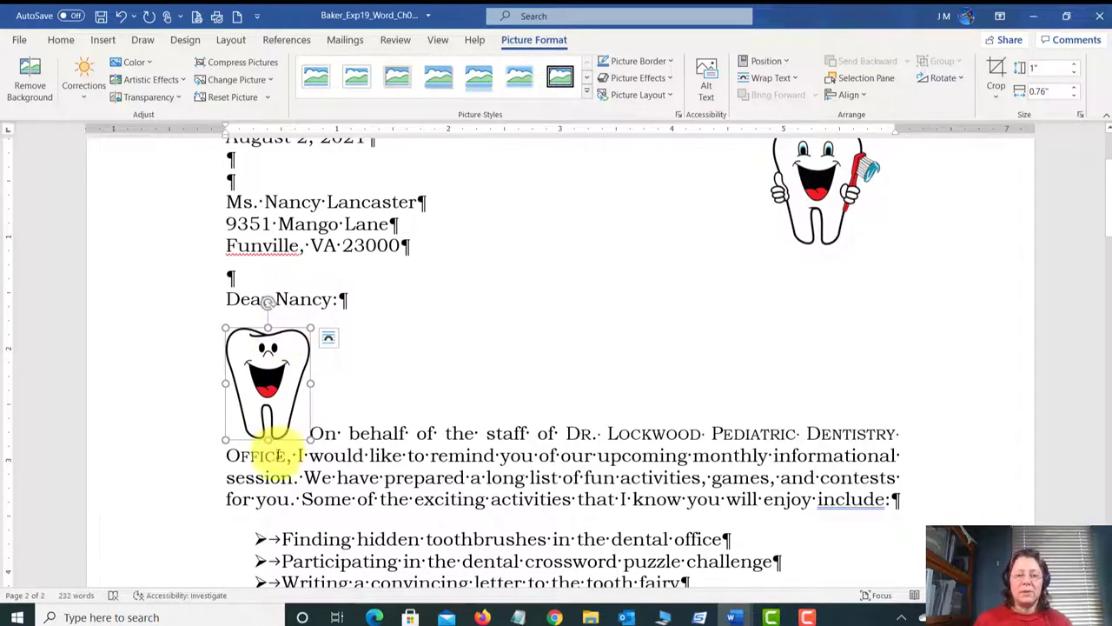
pyautogui.click(337, 439)
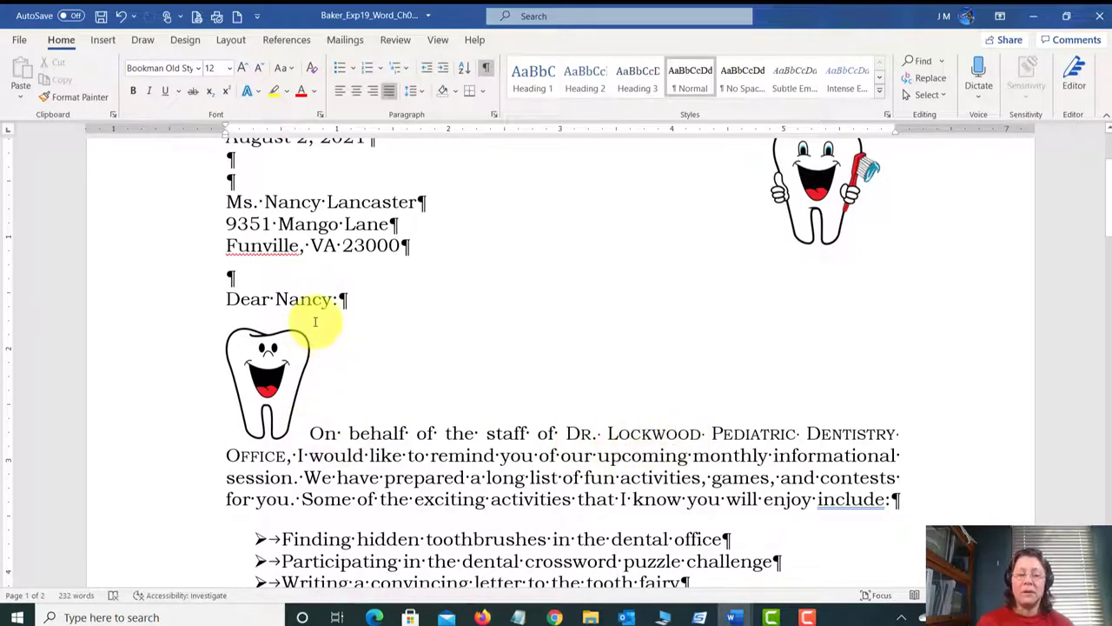
# Step: Apply Square text wrapping to the second tooth picture
pyautogui.click(278, 372)
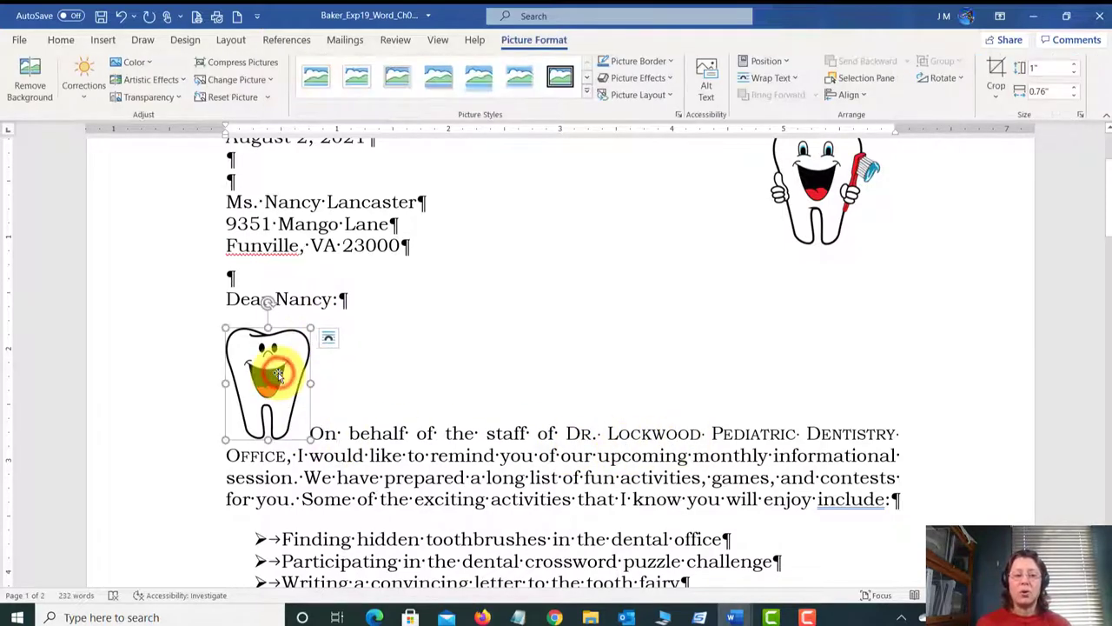
pyautogui.click(332, 341)
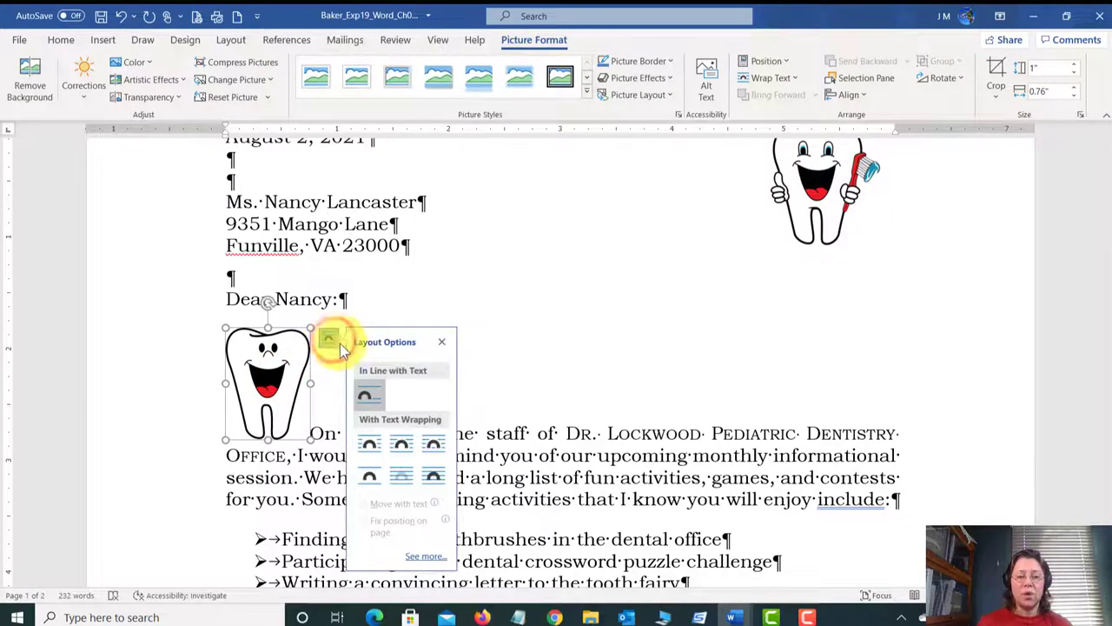
pyautogui.click(370, 446)
pyautogui.click(593, 375)
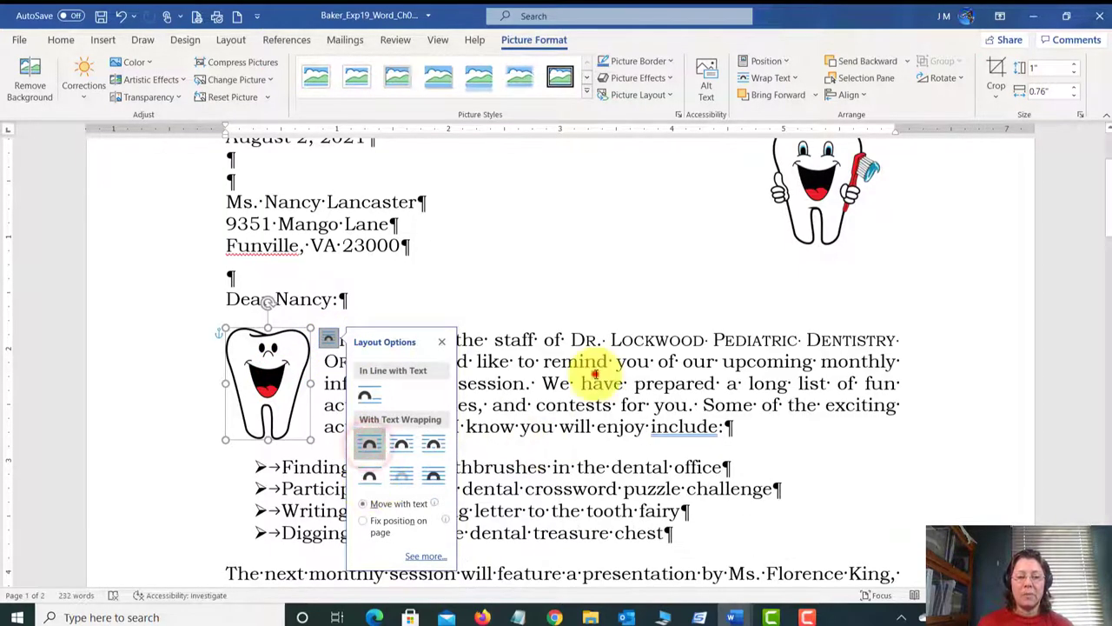
# Step: Drag the second tooth picture around the paragraph, then delete it
pyautogui.click(259, 349)
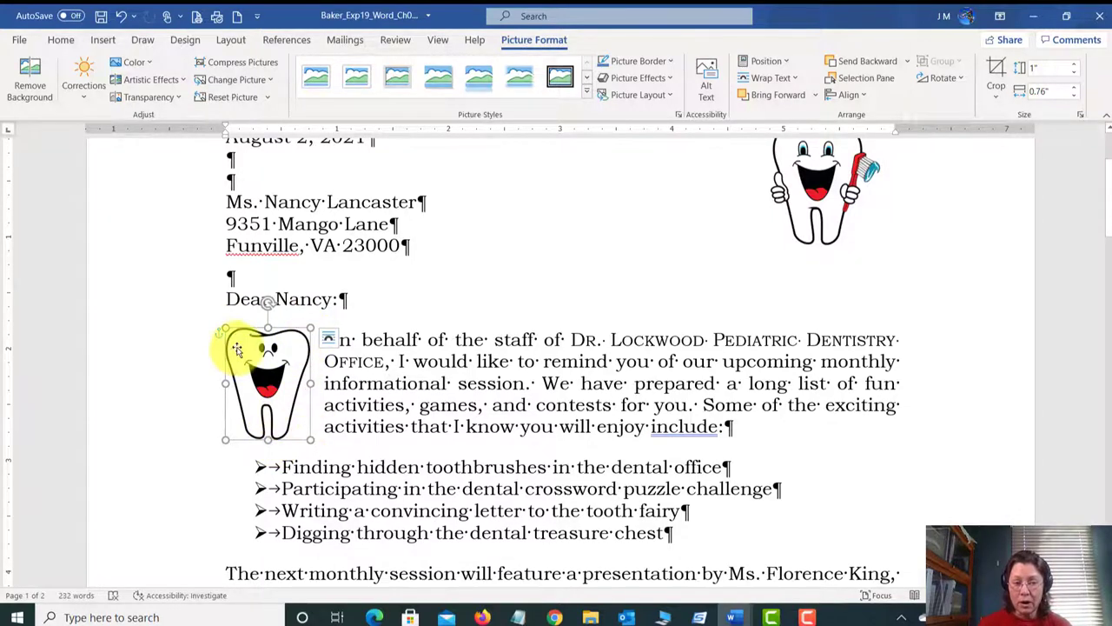
pyautogui.click(430, 390)
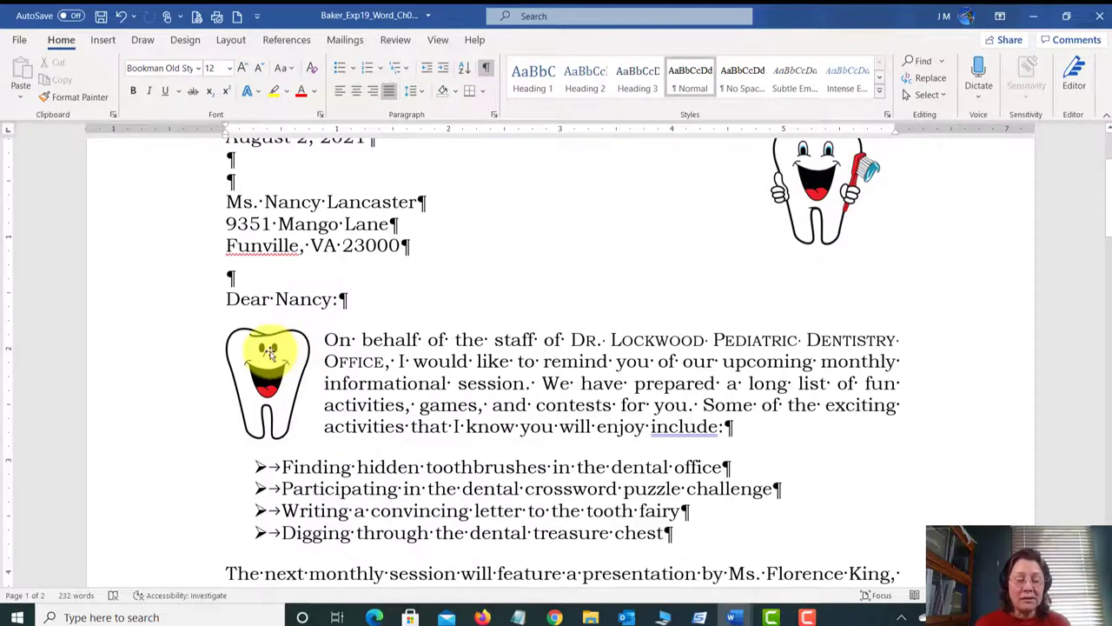
pyautogui.moveTo(285, 352); pyautogui.dragTo(714, 389)
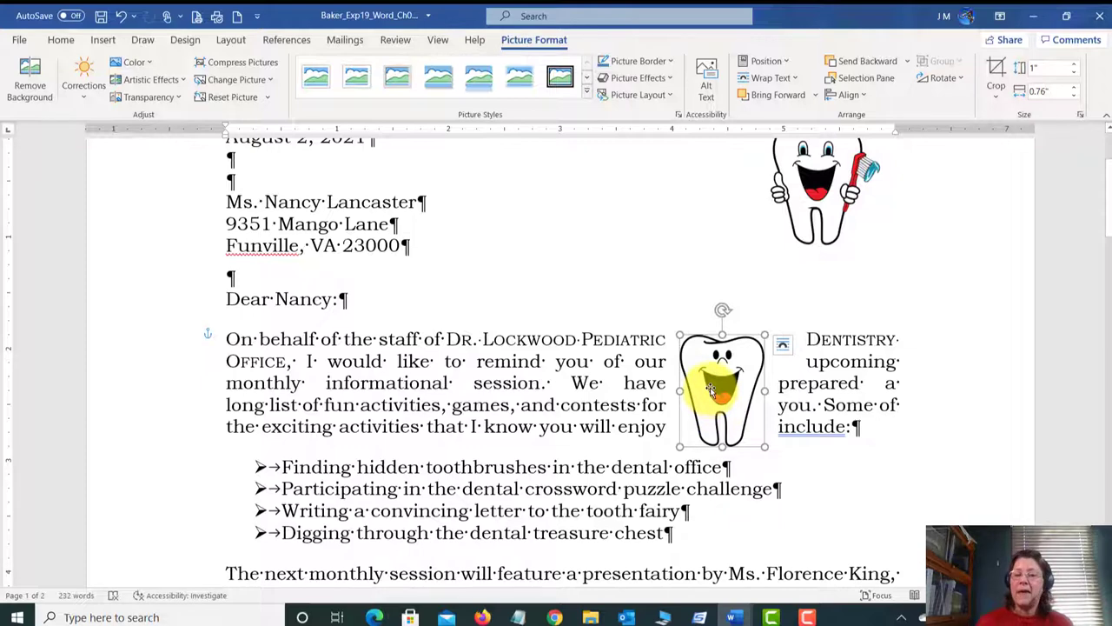
pyautogui.moveTo(708, 393); pyautogui.dragTo(680, 222)
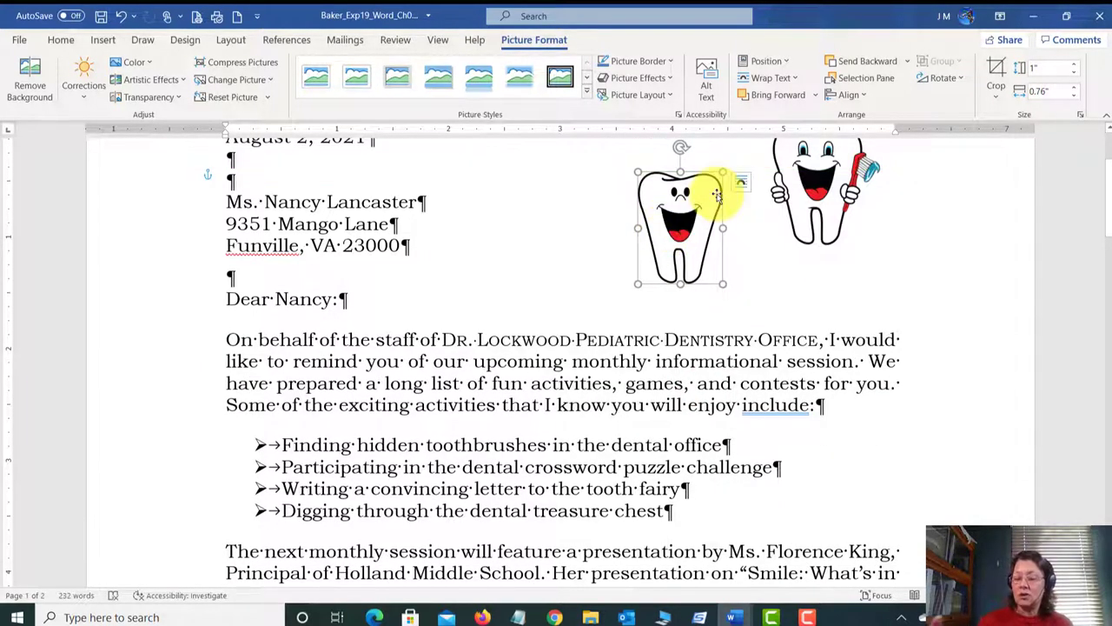
pyautogui.press('Delete')
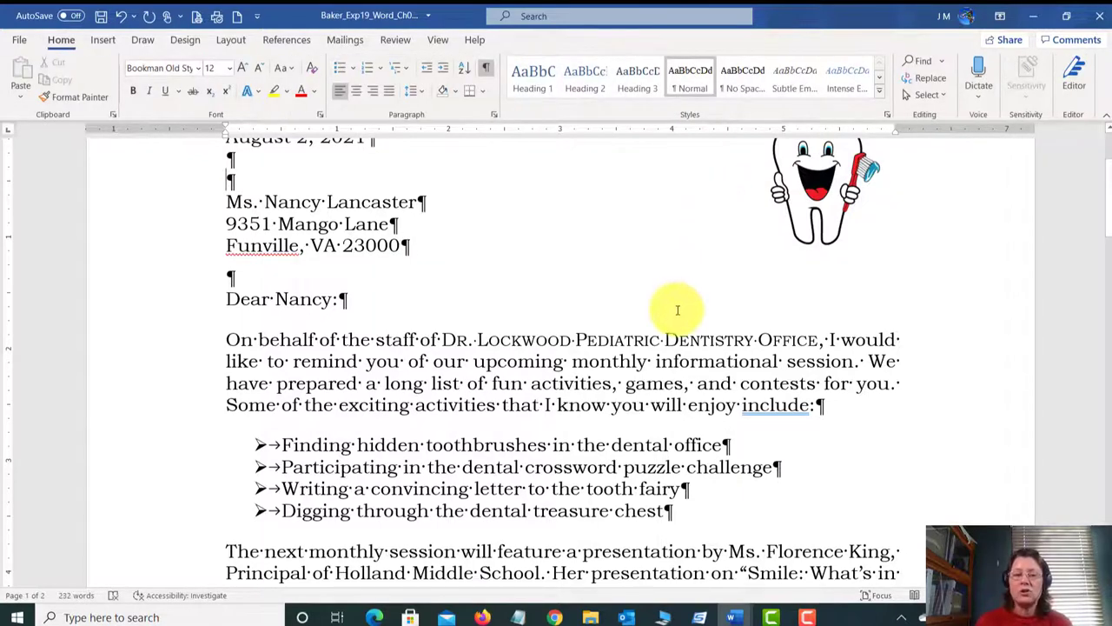
# Step: Save the letter
pyautogui.scroll(1, 680, 311)
pyautogui.scroll(2, 679, 310)
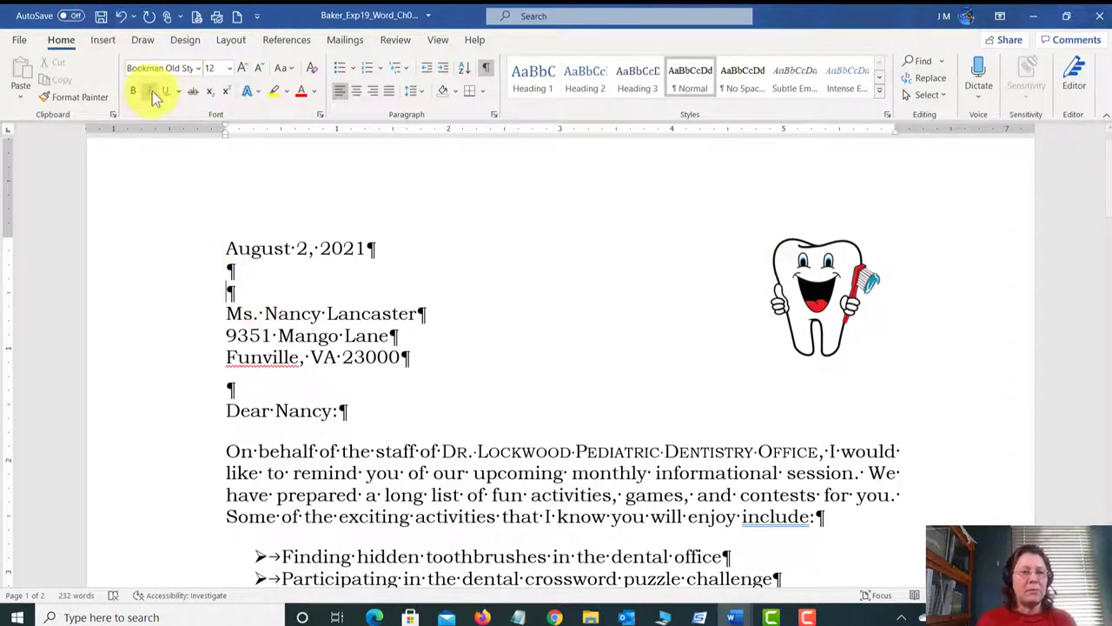
pyautogui.click(101, 18)
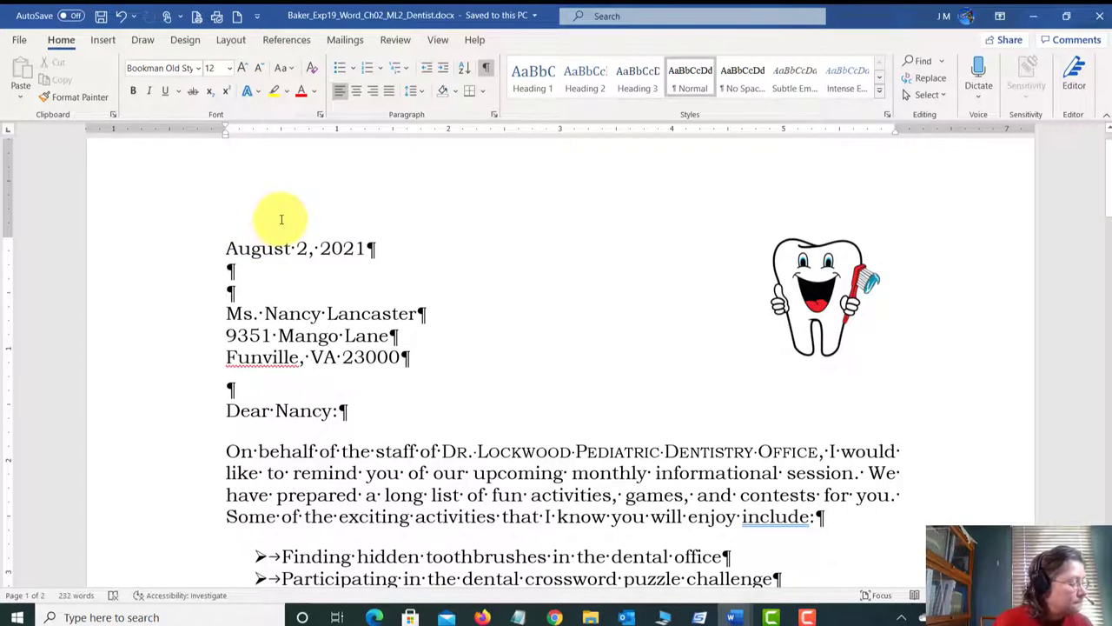
# Step: Set the top-right tooth picture's text wrapping to Square through its shortcut menu
pyautogui.click(856, 282)
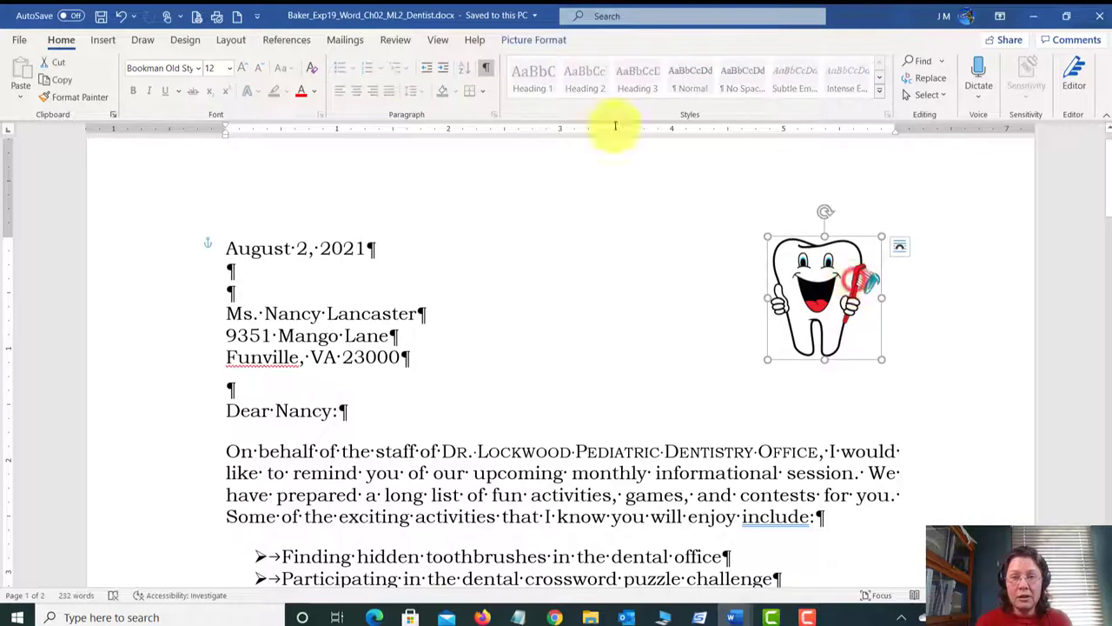
pyautogui.click(544, 44)
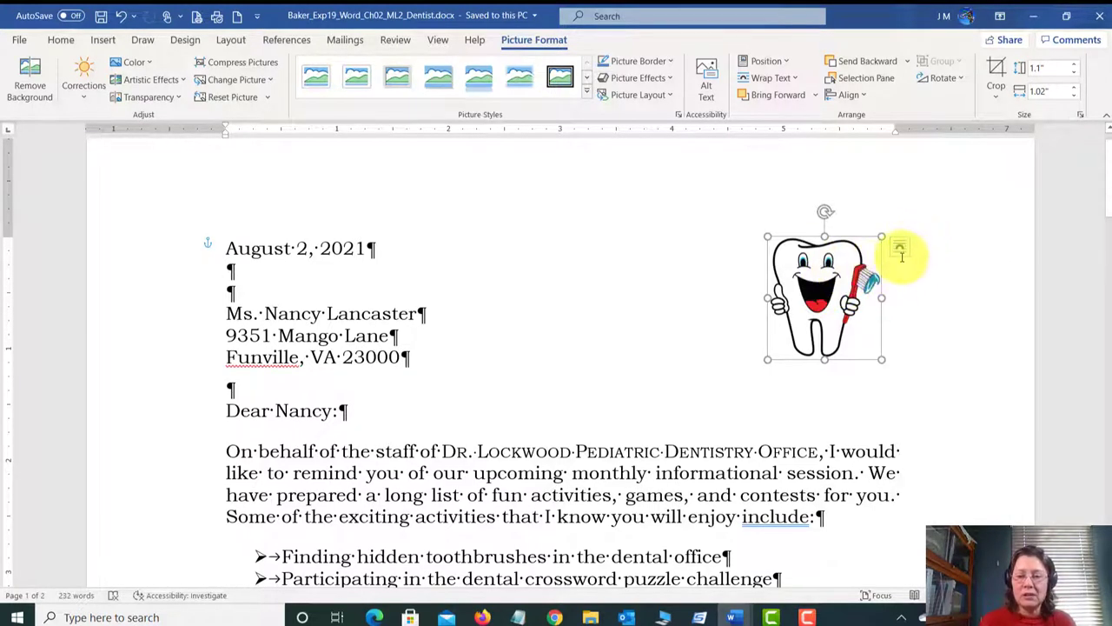
pyautogui.rightClick(828, 274)
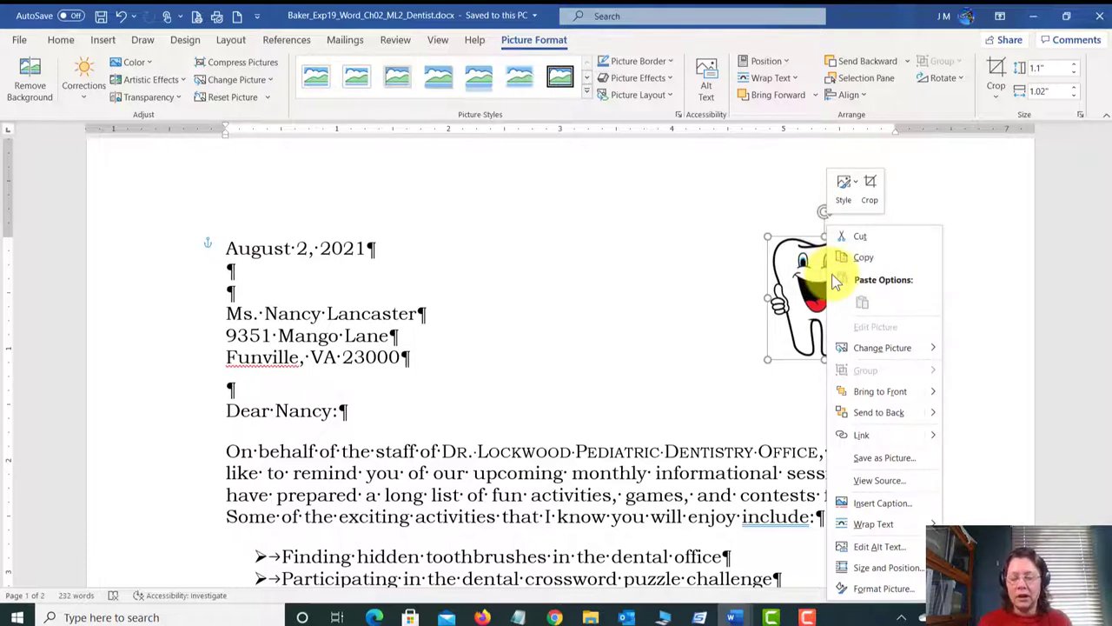
pyautogui.moveTo(897, 527)
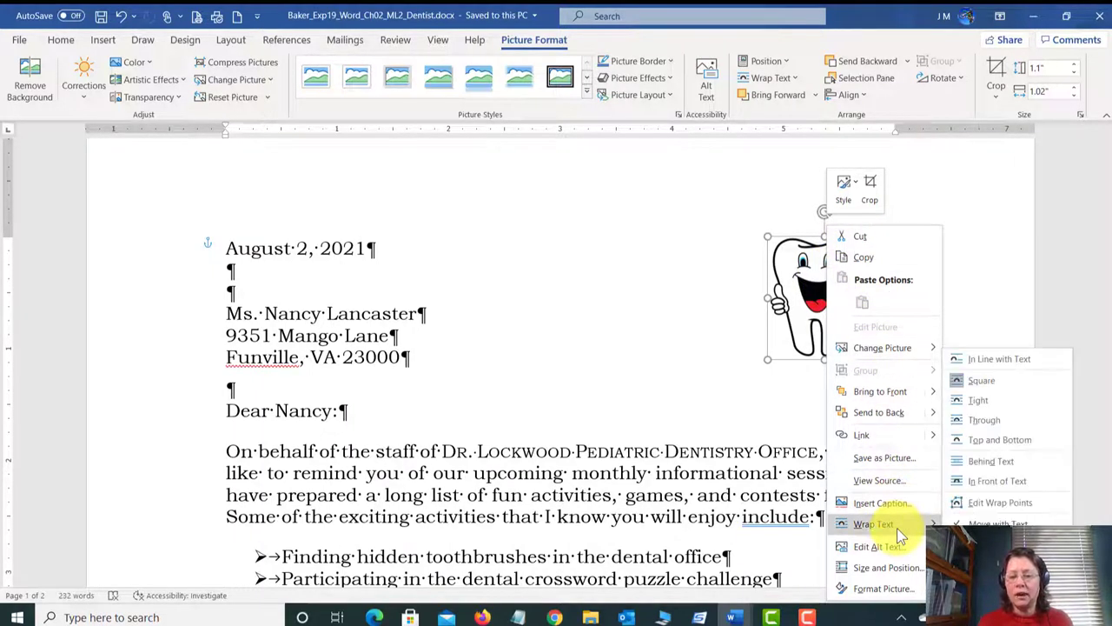
pyautogui.click(1012, 387)
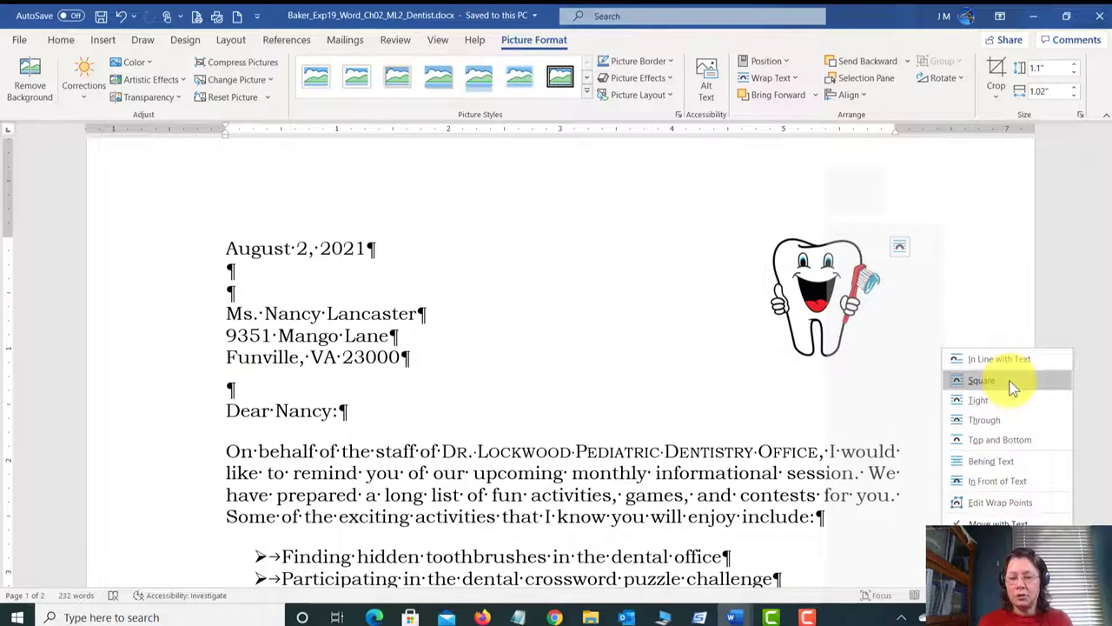
pyautogui.click(1052, 211)
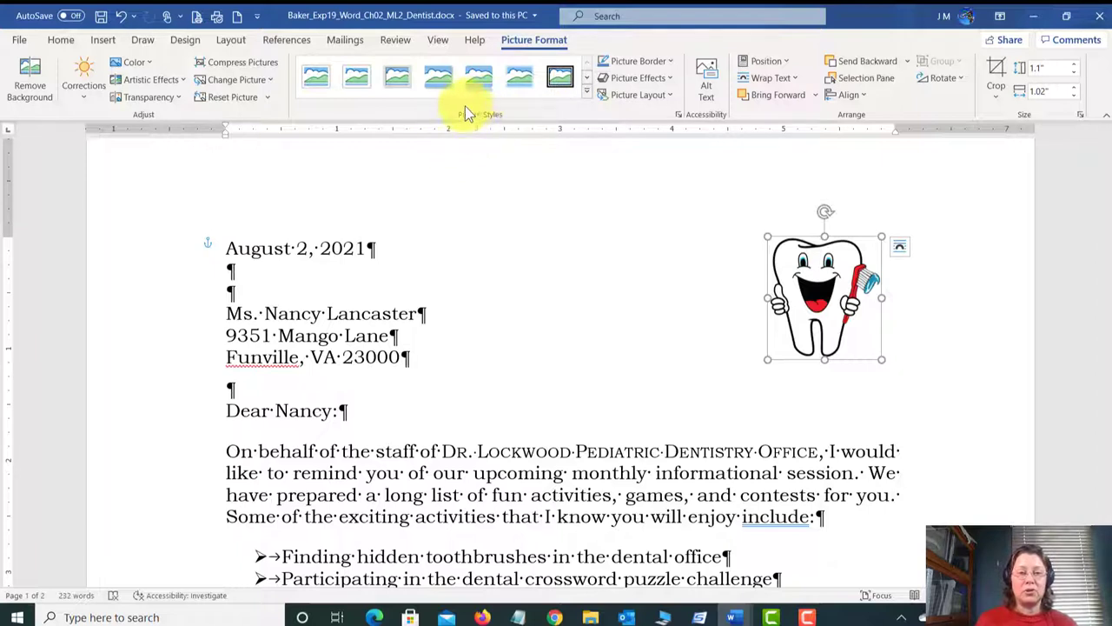
# Step: Give the tooth the Beveled Oval, Black style and Chalk Sketch effect, then save
pyautogui.click(587, 92)
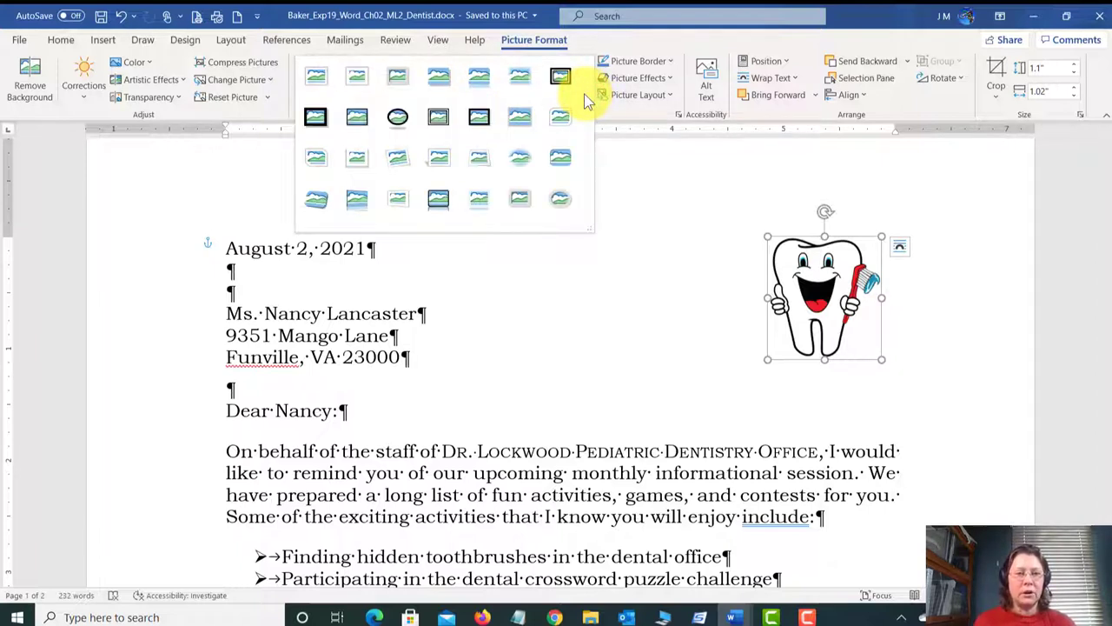
pyautogui.click(397, 118)
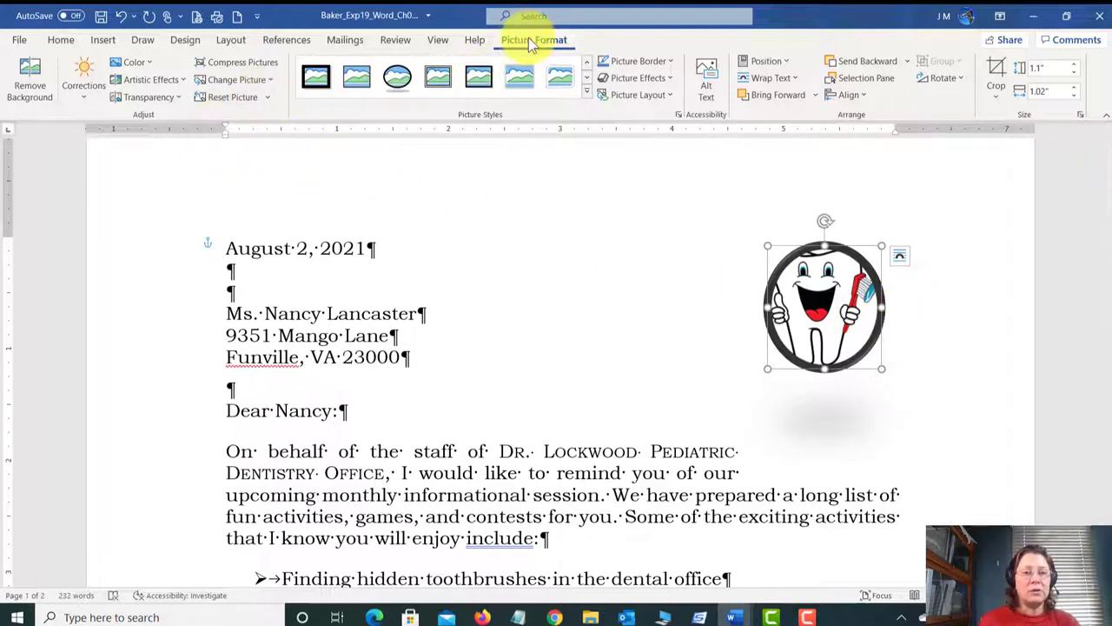
pyautogui.click(159, 81)
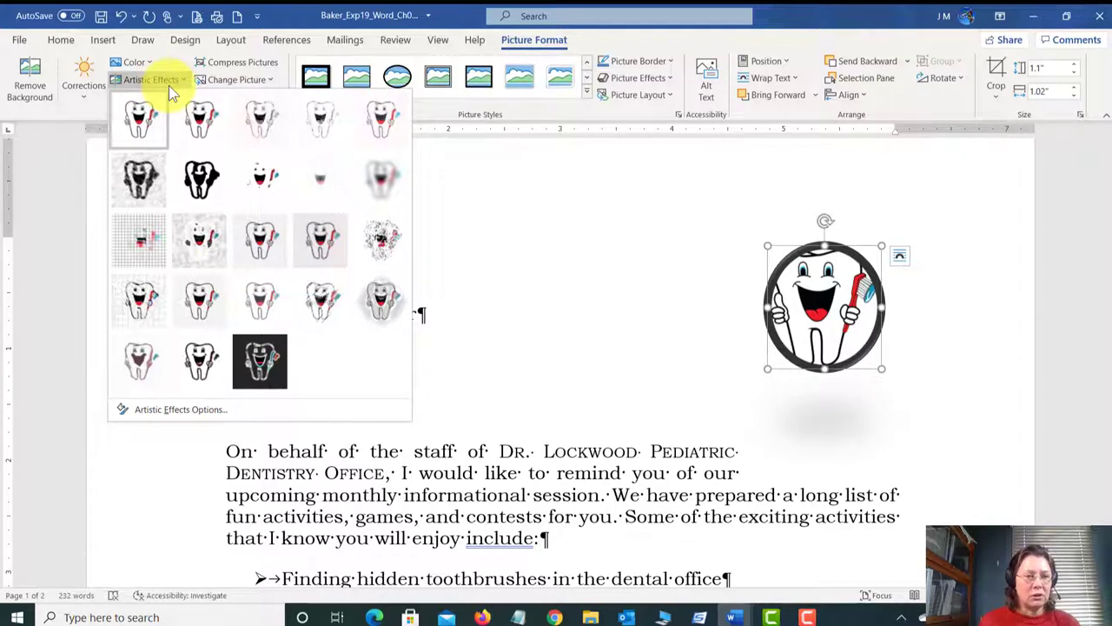
pyautogui.click(146, 197)
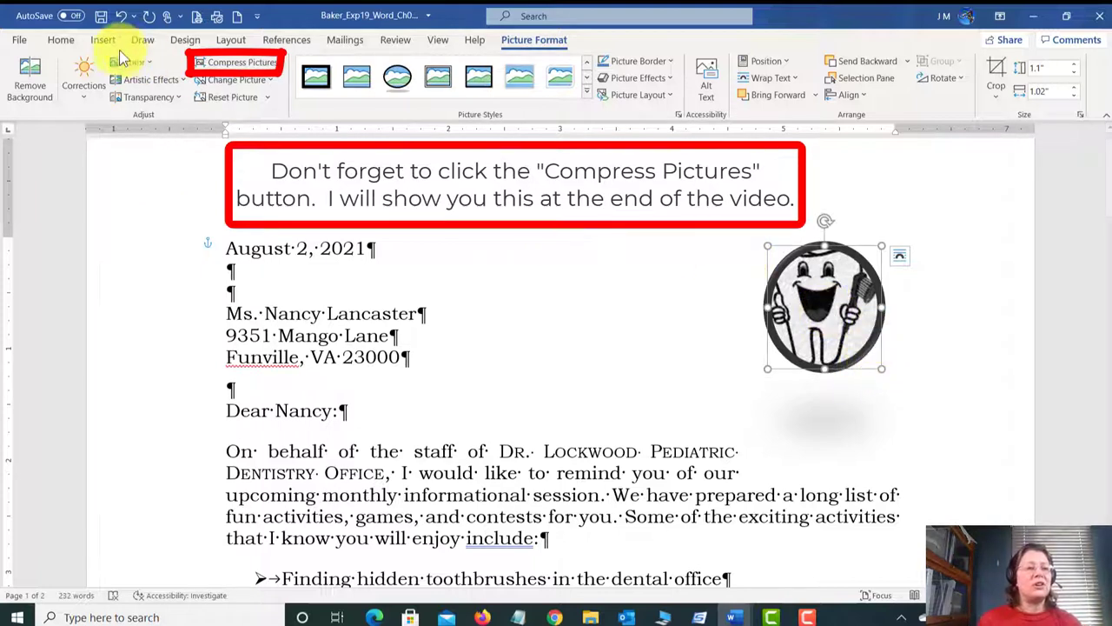
pyautogui.click(101, 16)
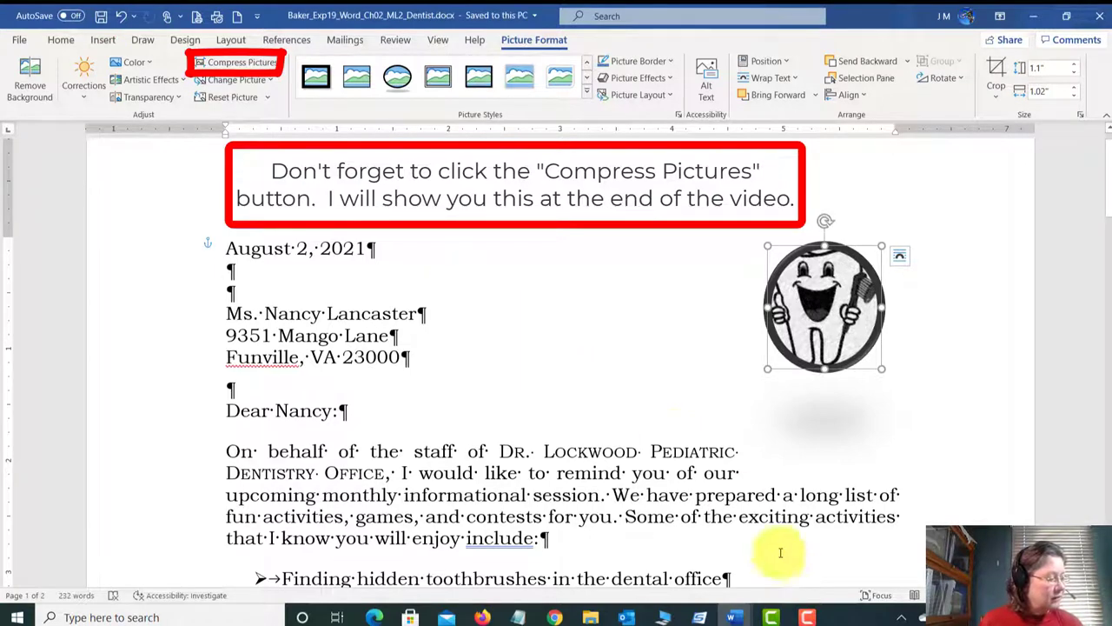
pyautogui.moveTo(739, 619)
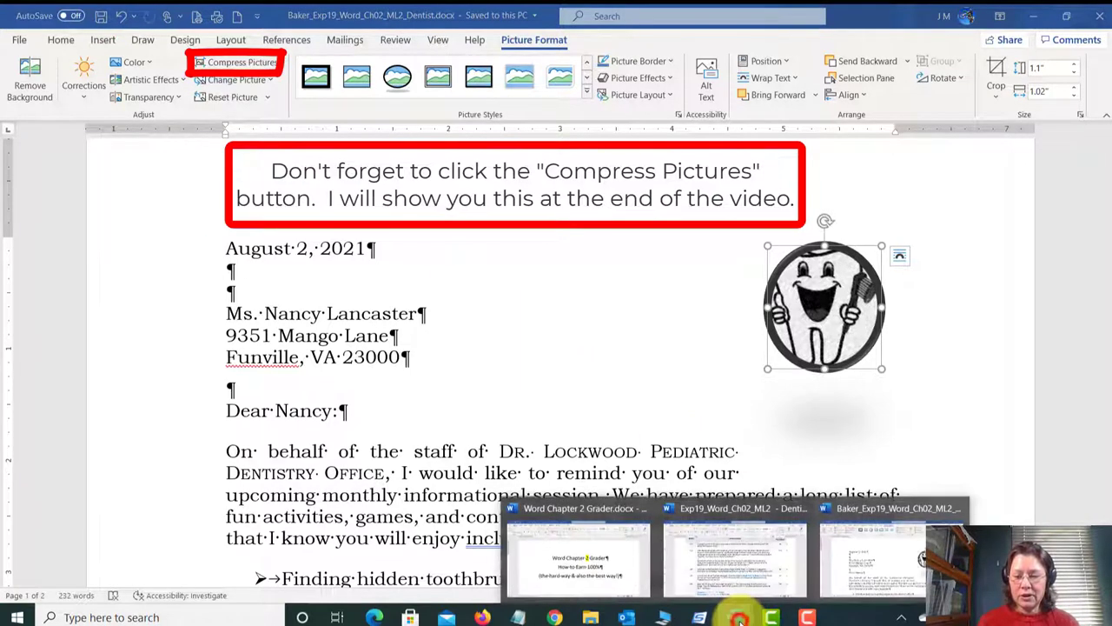
pyautogui.click(728, 561)
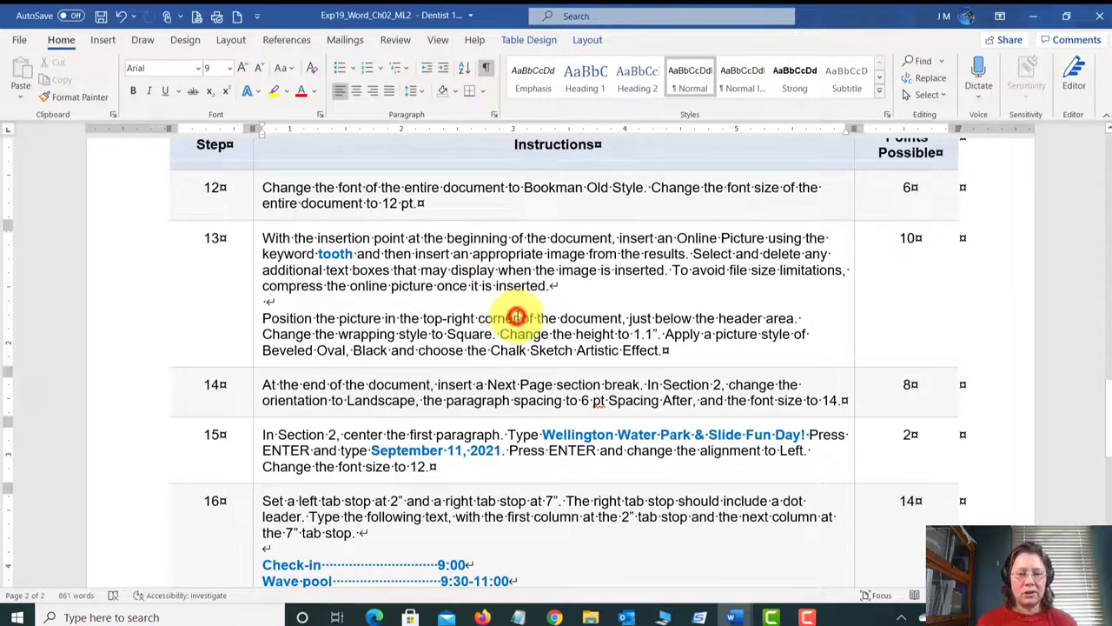
pyautogui.moveTo(693, 349); pyautogui.dragTo(269, 240)
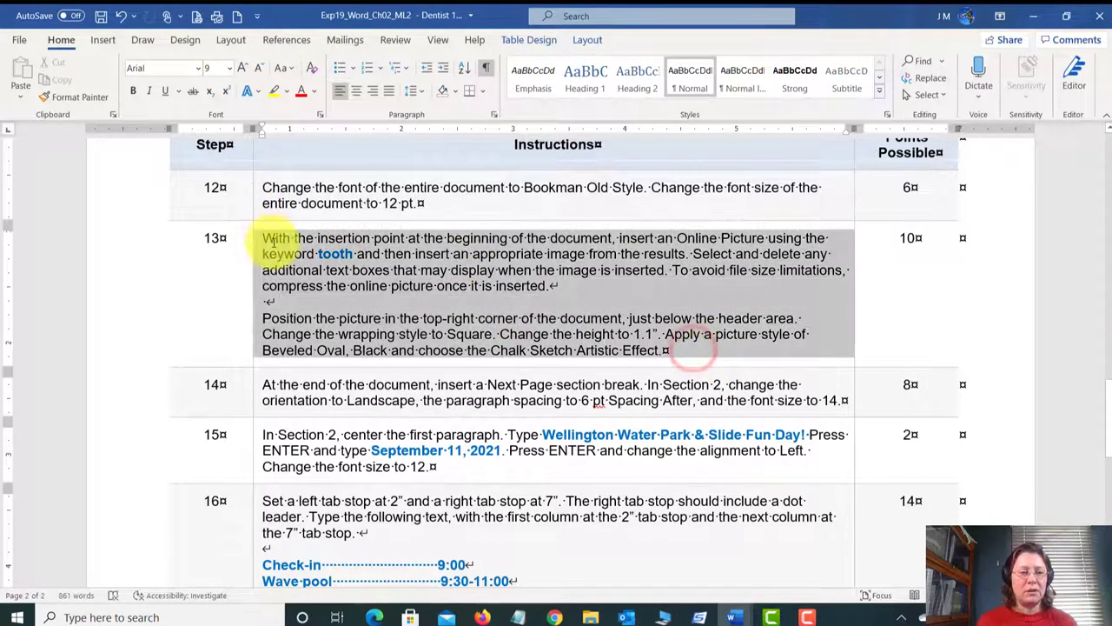
pyautogui.click(271, 239)
pyautogui.scroll(-1, 368, 293)
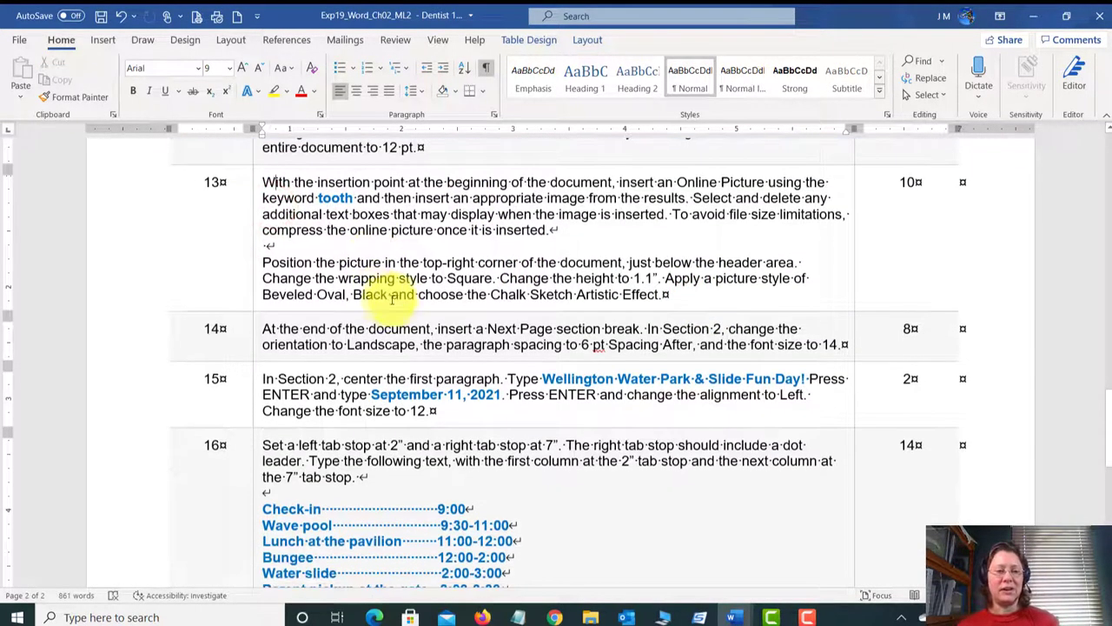
pyautogui.scroll(-1, 397, 326)
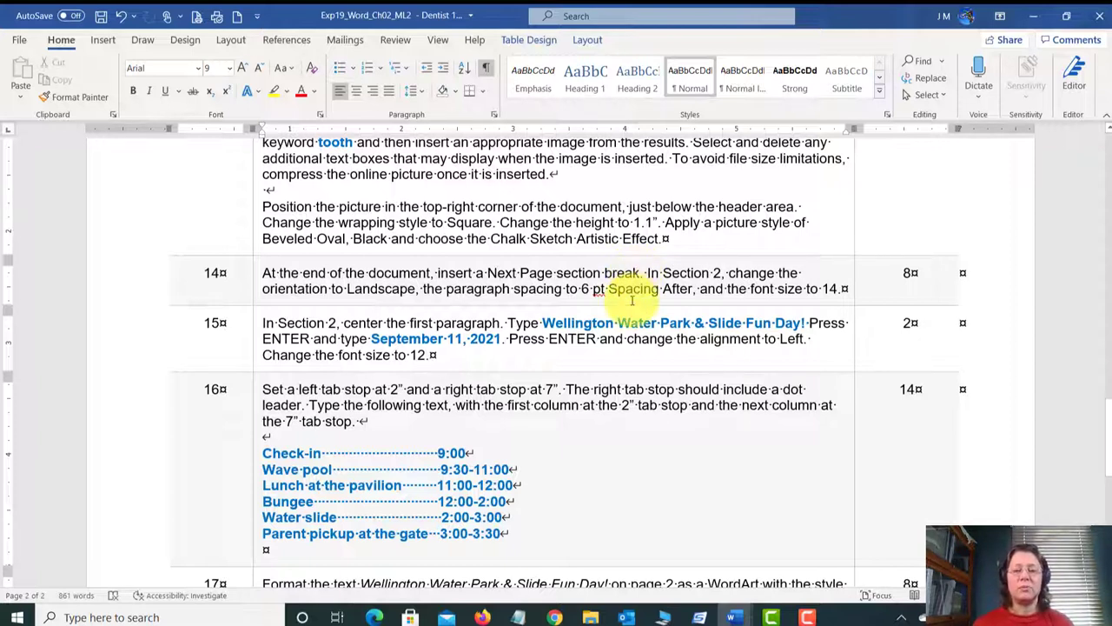
pyautogui.click(647, 273)
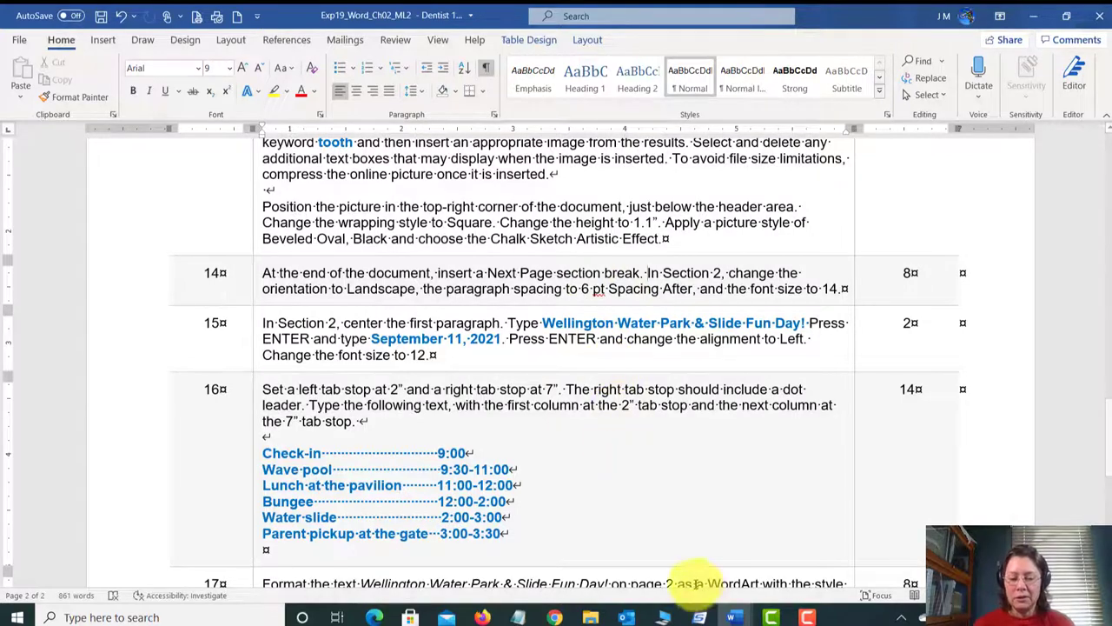
# Step: Return to the letter, scroll through it, and jump to the end after the signature block
pyautogui.moveTo(734, 617)
pyautogui.click(897, 552)
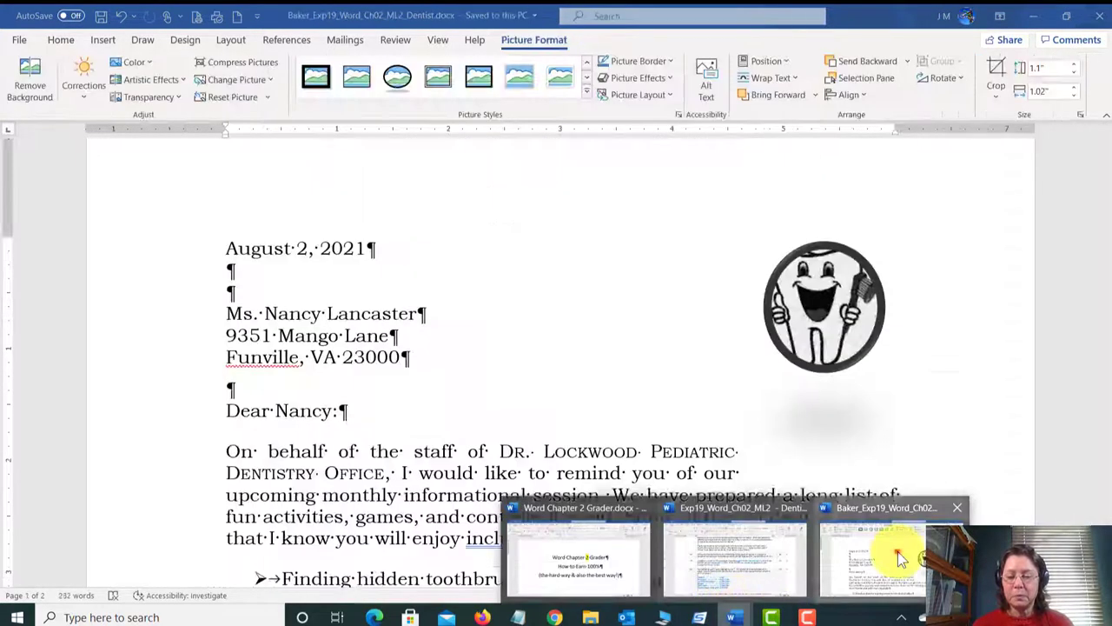
pyautogui.click(449, 390)
pyautogui.scroll(-3, 448, 399)
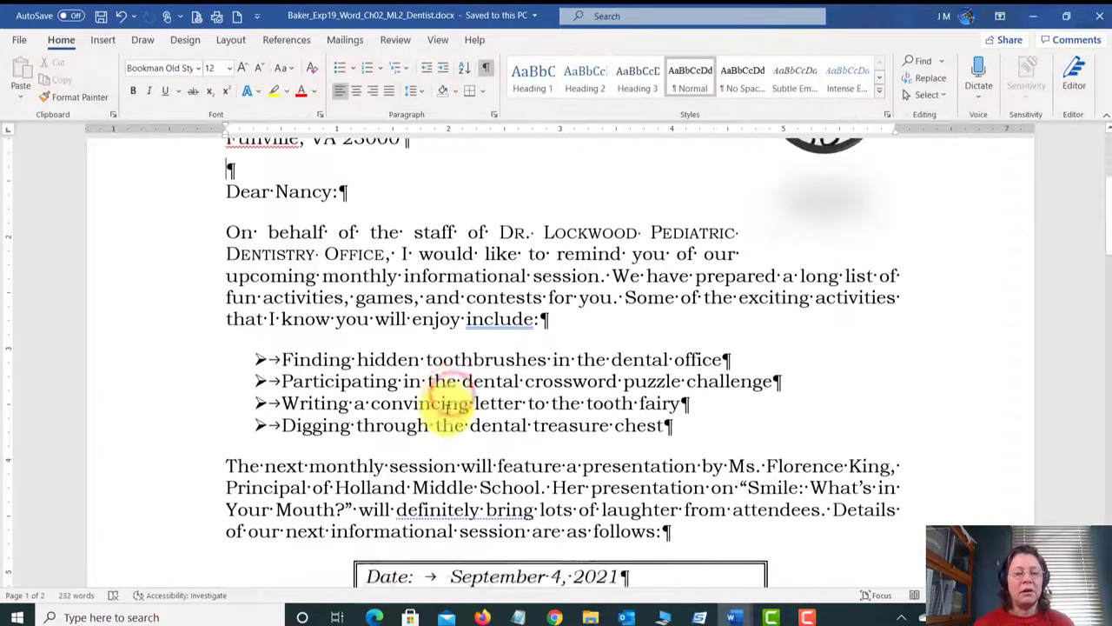
pyautogui.scroll(-10, 449, 404)
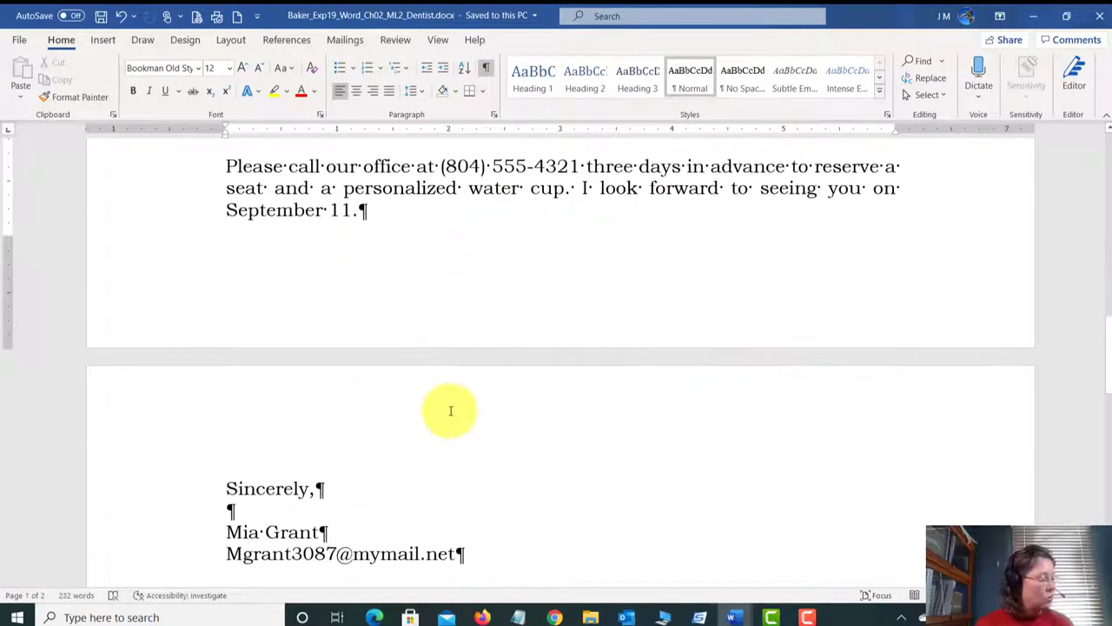
pyautogui.scroll(-1, 435, 373)
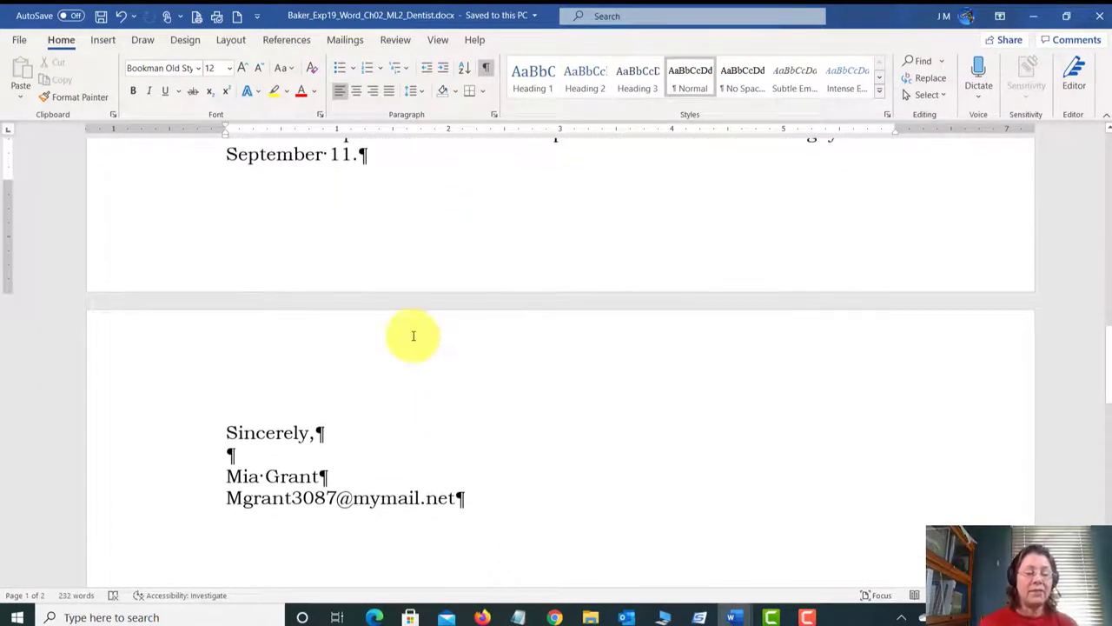
pyautogui.scroll(3, 412, 333)
pyautogui.click(427, 294)
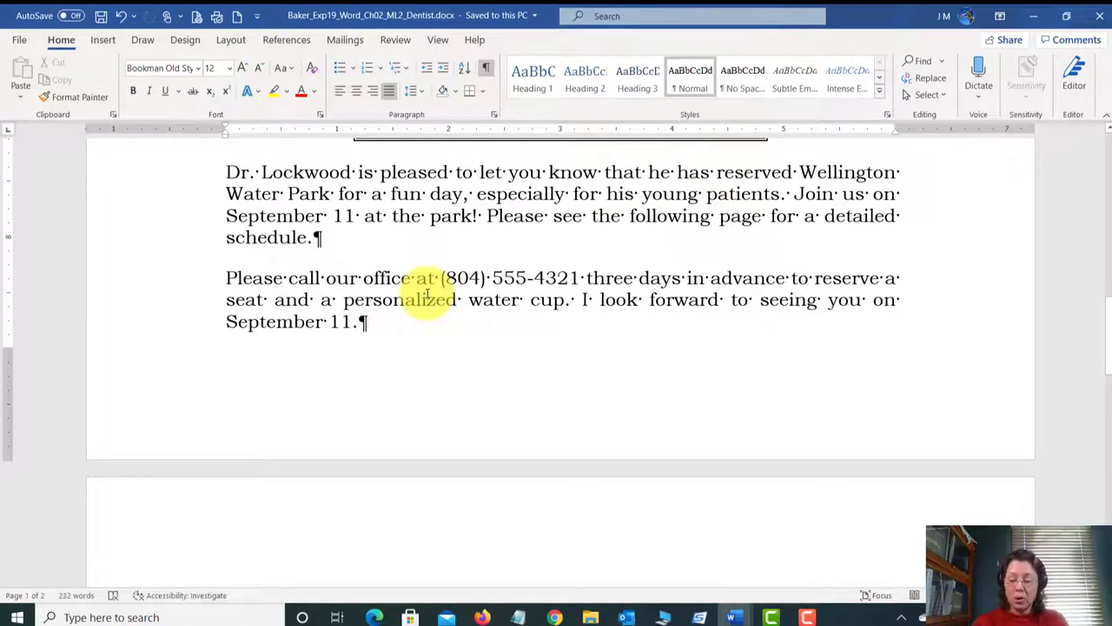
pyautogui.hotkey('ctrl', 'End')
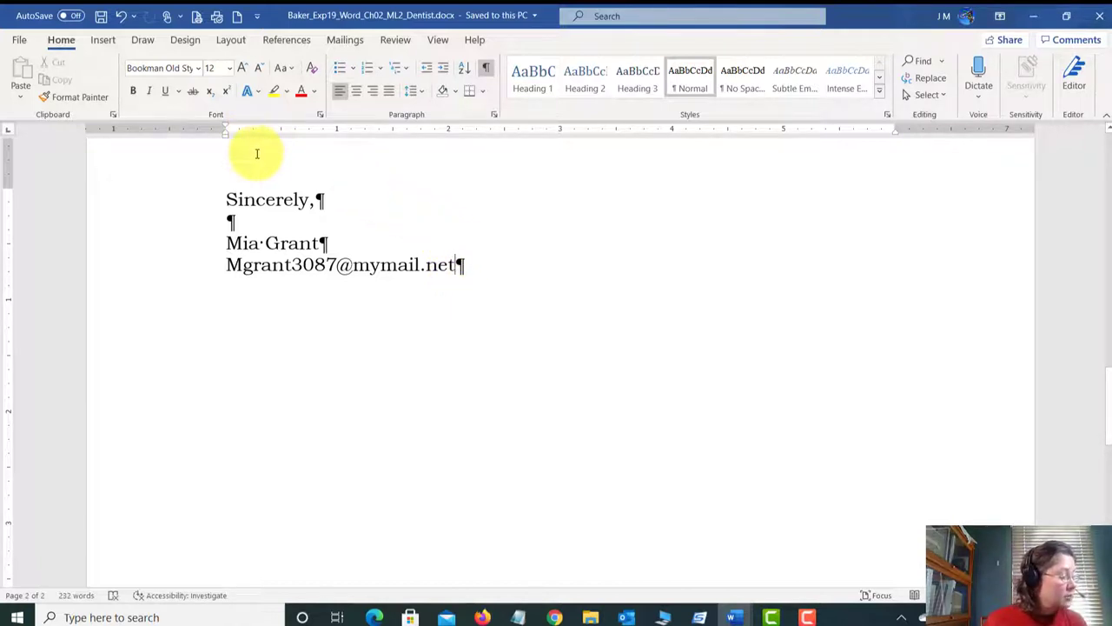
# Step: Insert a Next Page section break after the signature, undoing and redoing to verify it
pyautogui.click(107, 40)
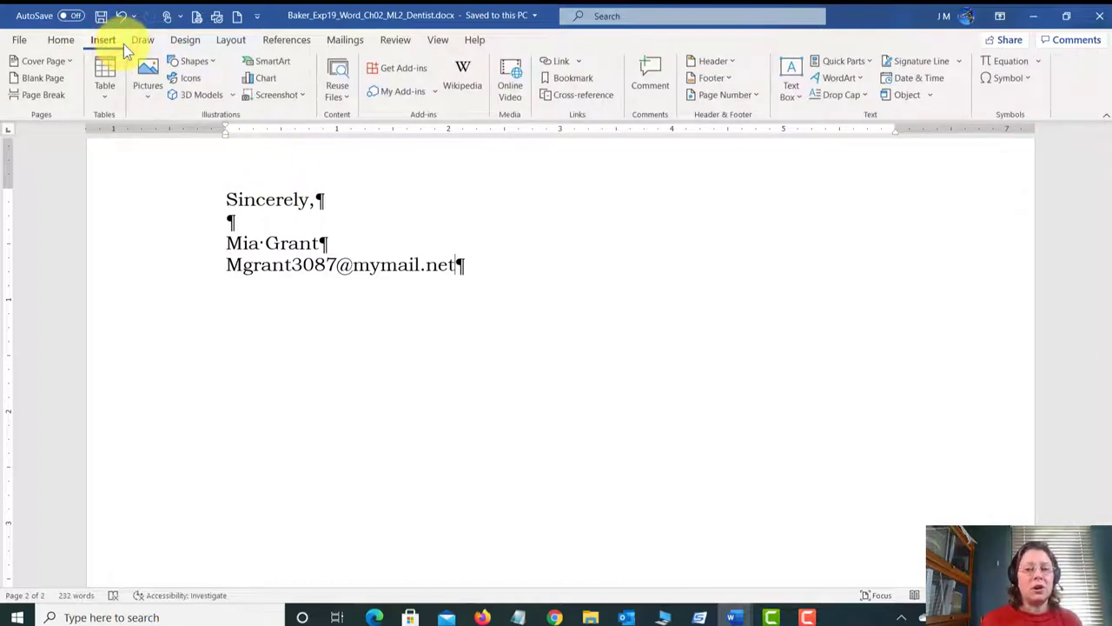
pyautogui.click(230, 40)
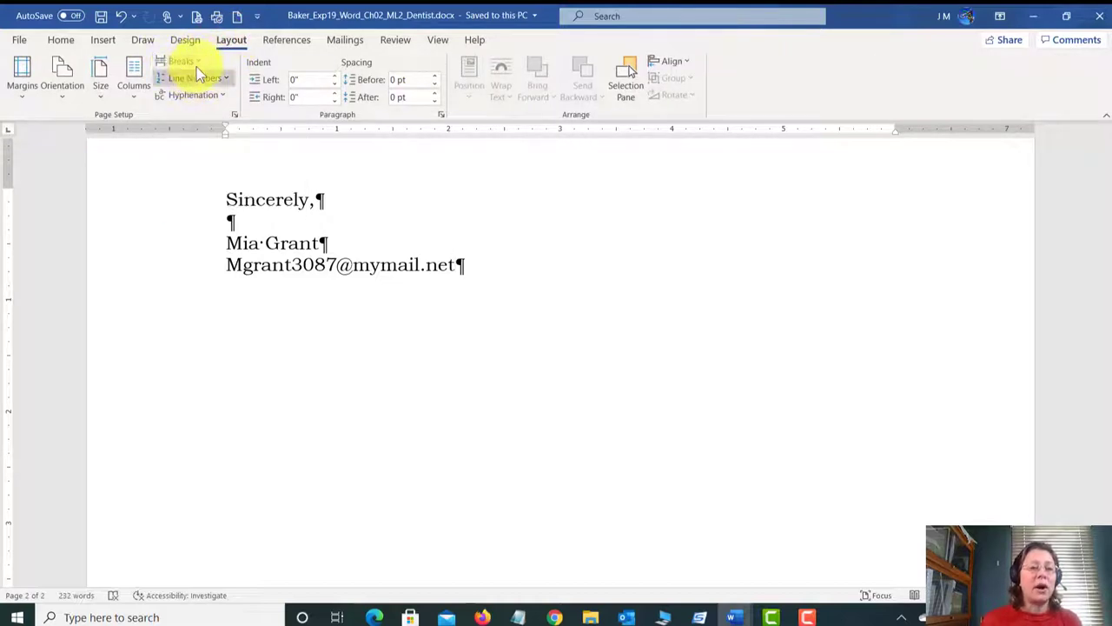
pyautogui.click(196, 62)
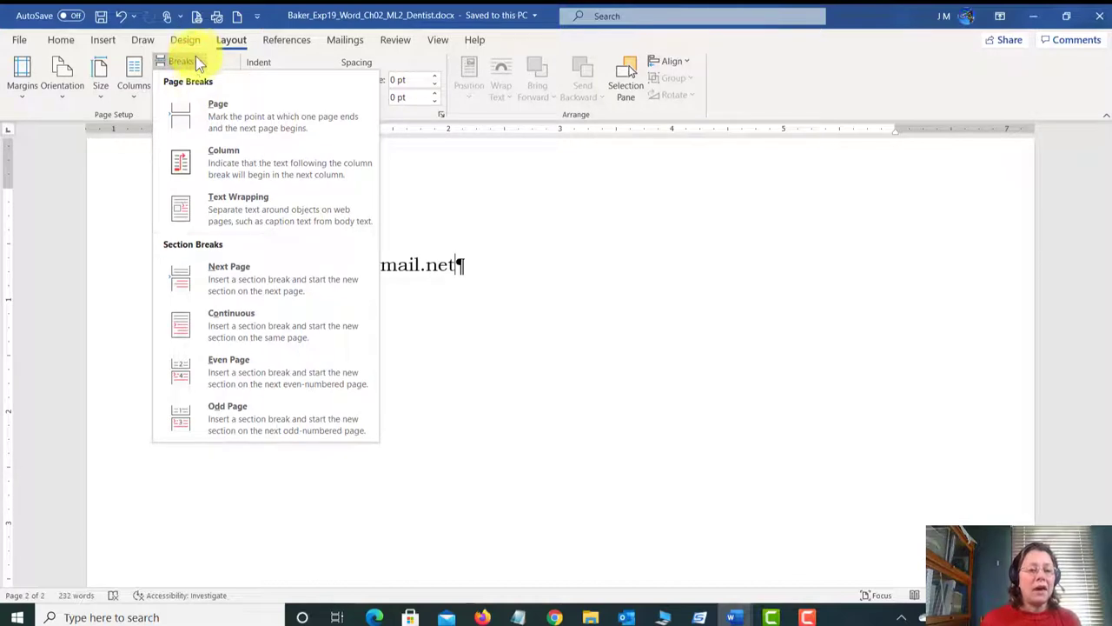
pyautogui.click(307, 287)
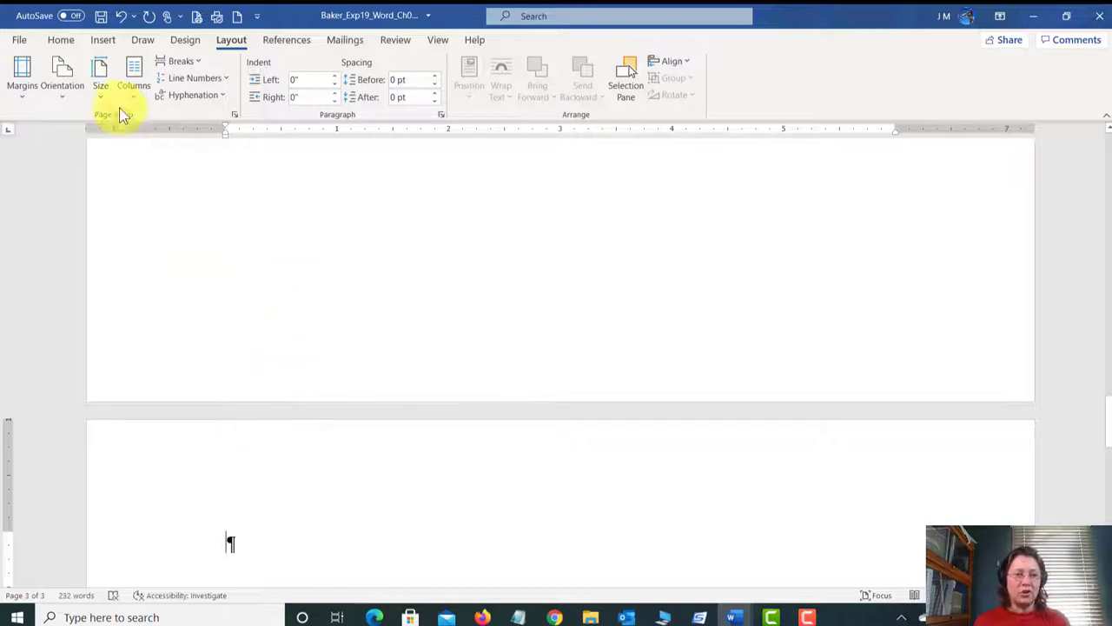
pyautogui.click(122, 18)
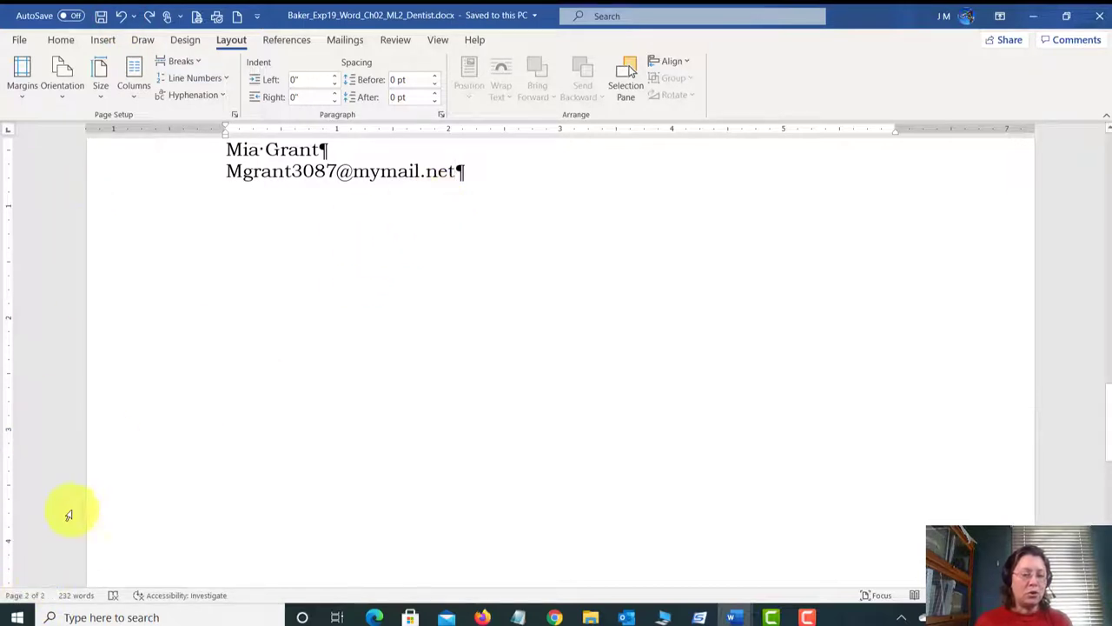
pyautogui.click(149, 16)
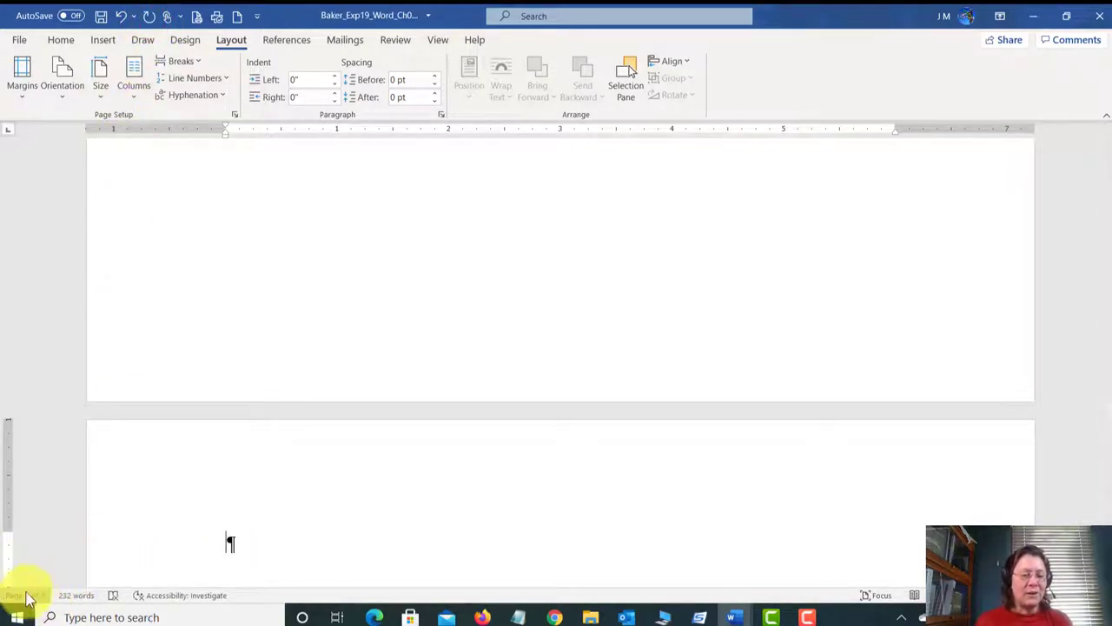
pyautogui.scroll(-5, 325, 444)
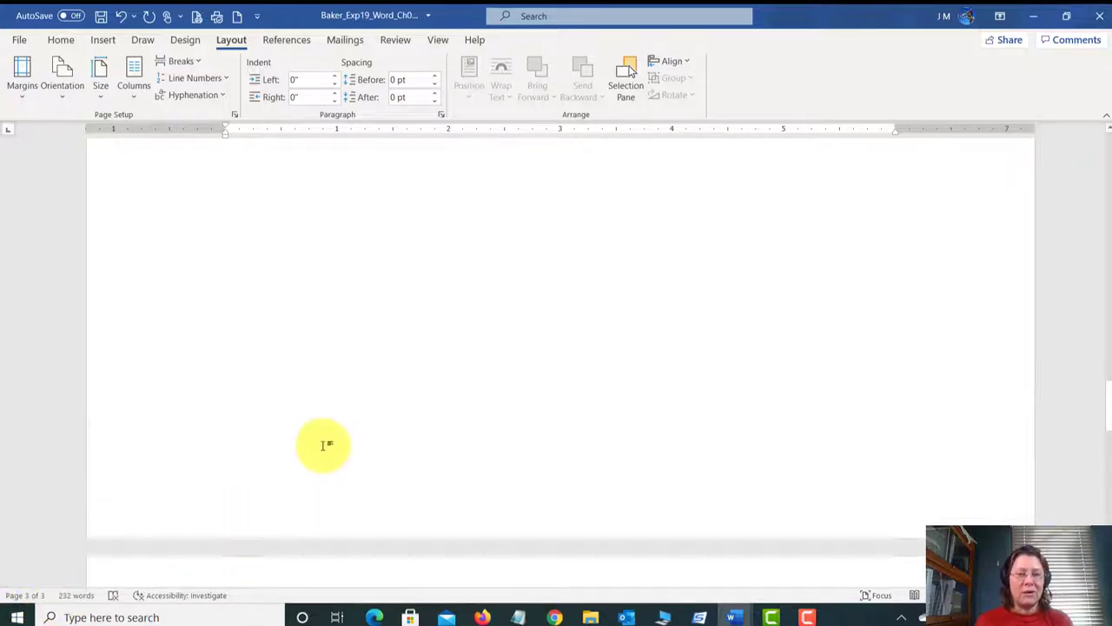
pyautogui.scroll(4, 324, 447)
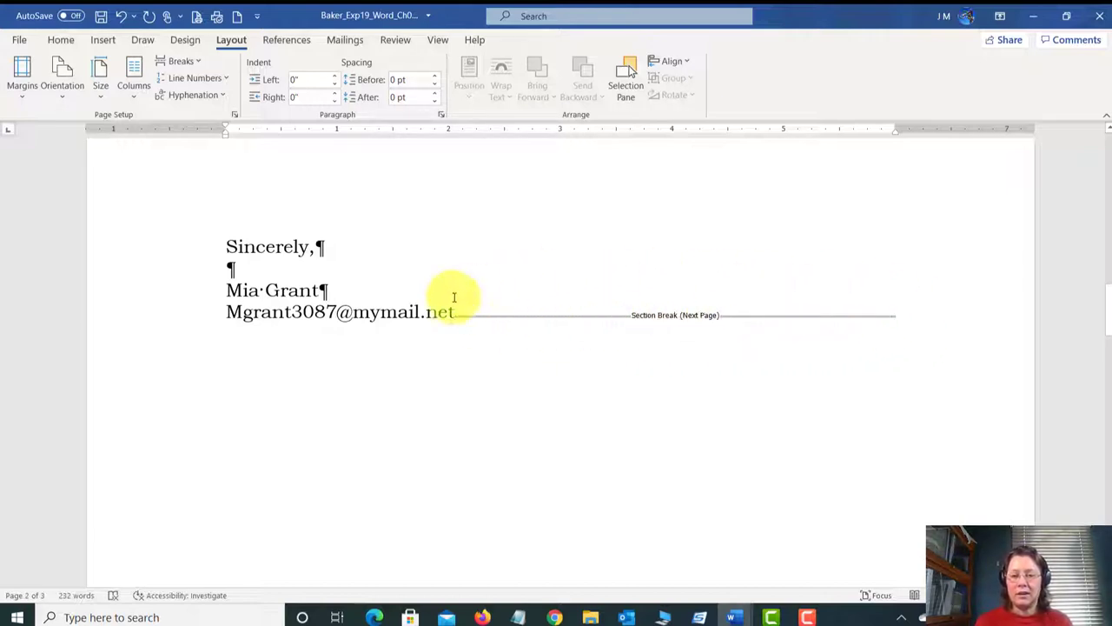
pyautogui.scroll(-5, 319, 313)
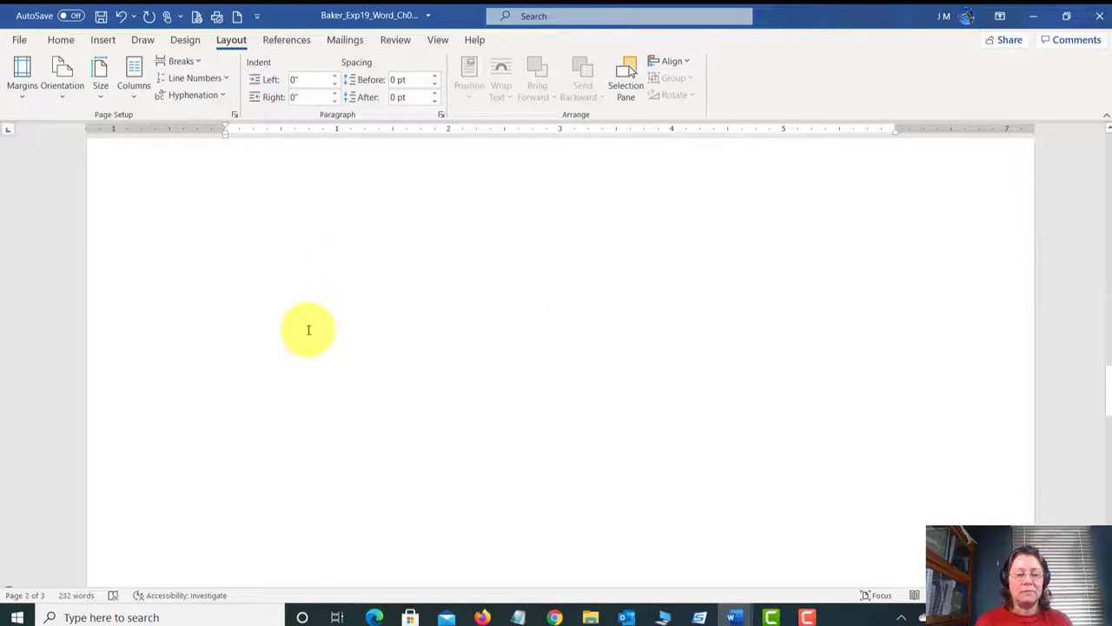
pyautogui.scroll(-3, 308, 329)
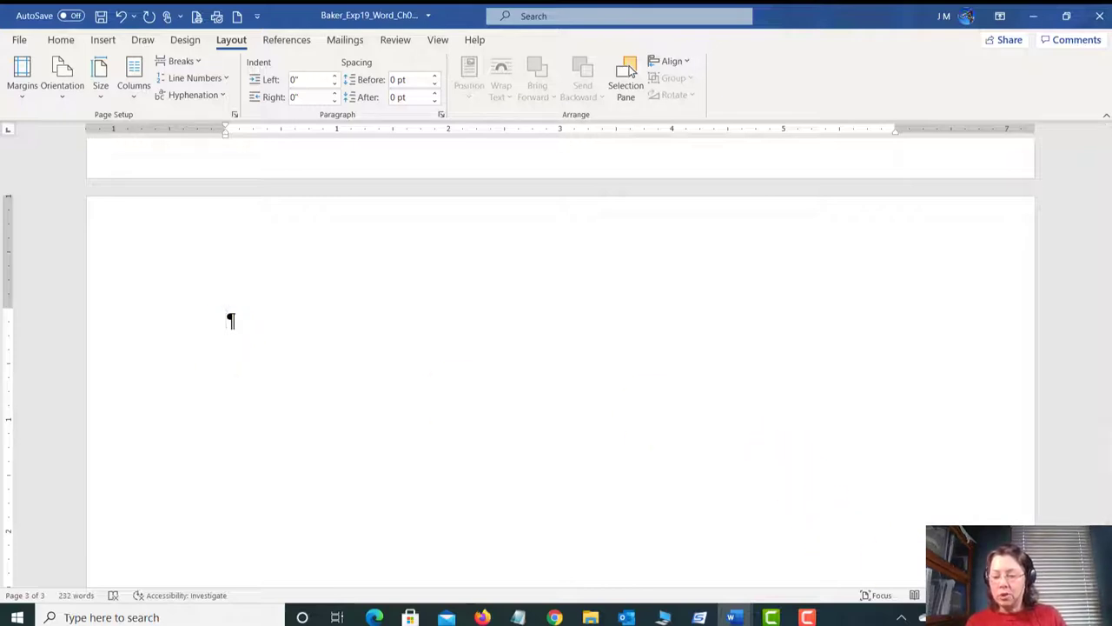
pyautogui.moveTo(1043, 596); pyautogui.dragTo(1035, 595)
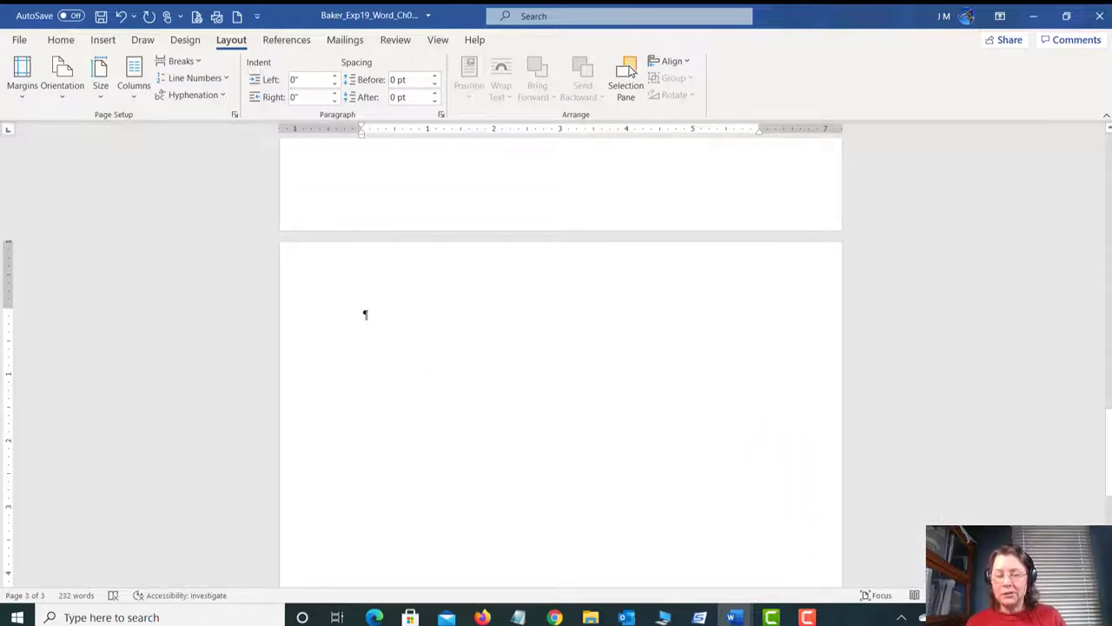
pyautogui.scroll(-3, 374, 313)
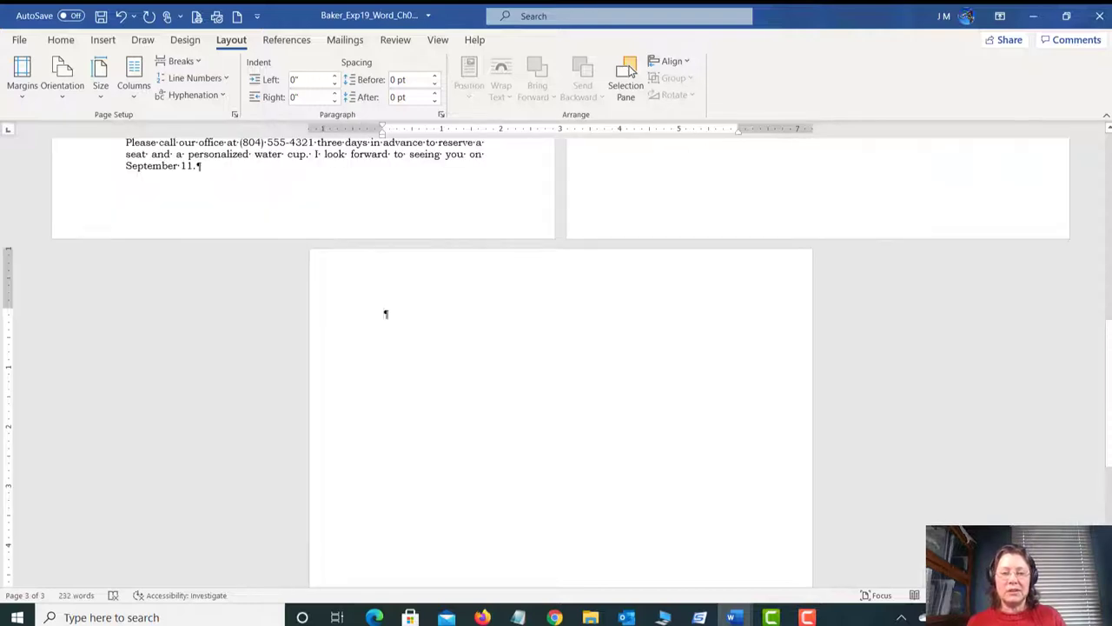
pyautogui.scroll(5, 927, 499)
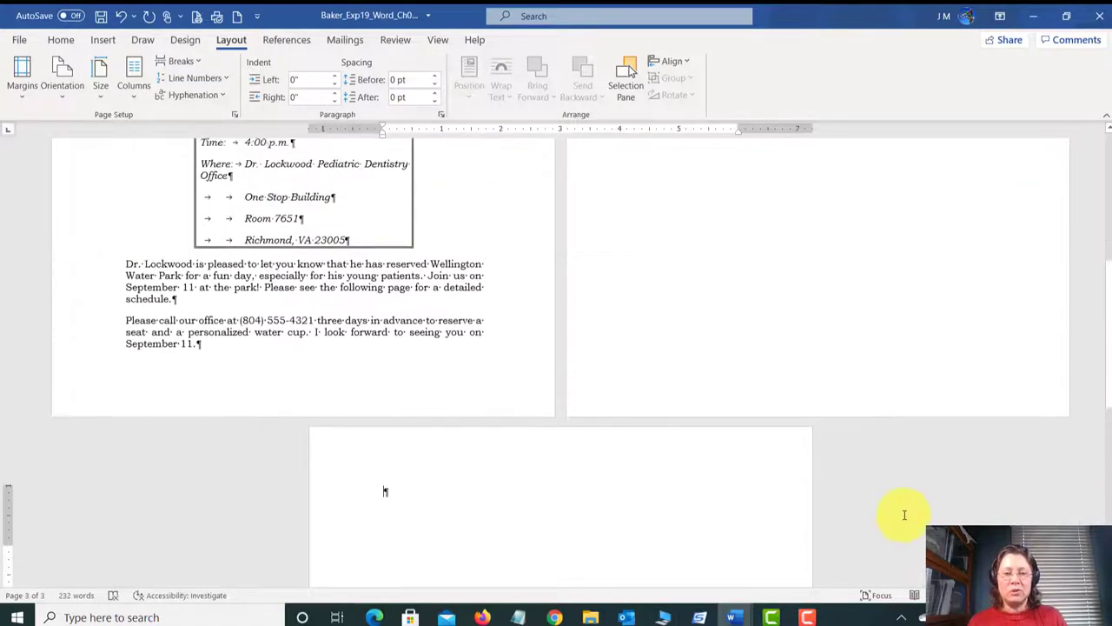
pyautogui.scroll(1, 876, 502)
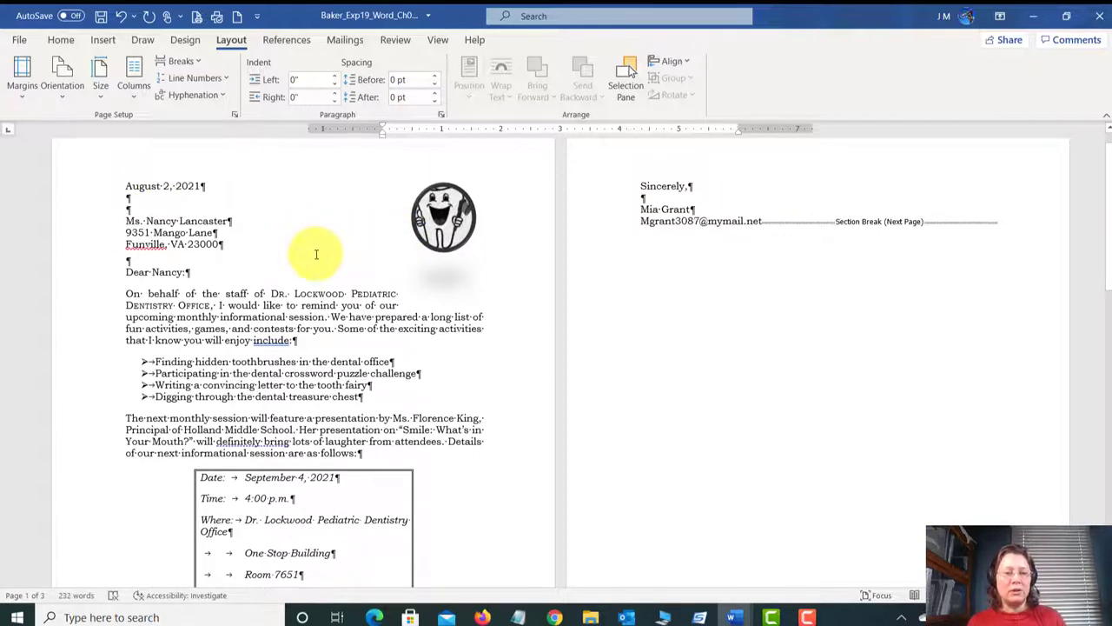
pyautogui.scroll(-3, 313, 252)
pyautogui.scroll(-5, 316, 275)
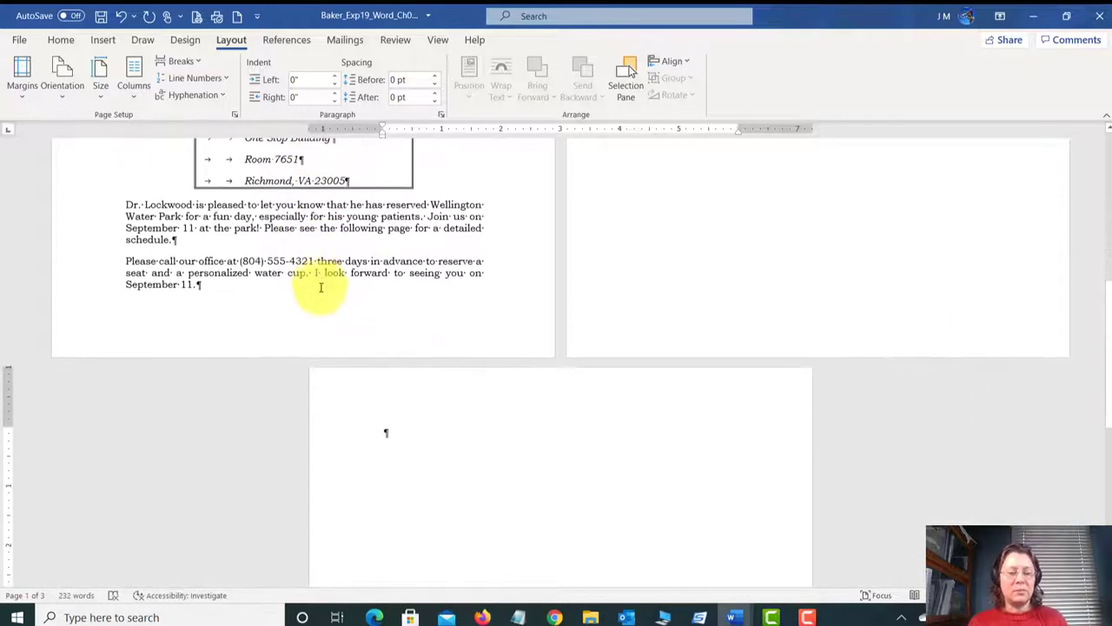
pyautogui.click(409, 346)
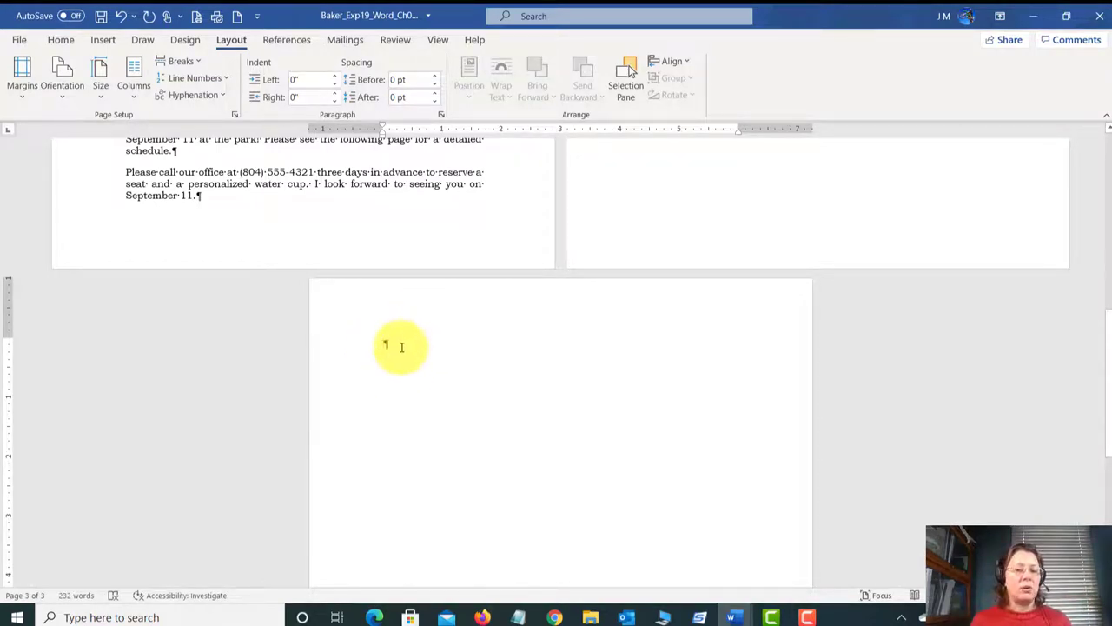
pyautogui.scroll(5, 691, 257)
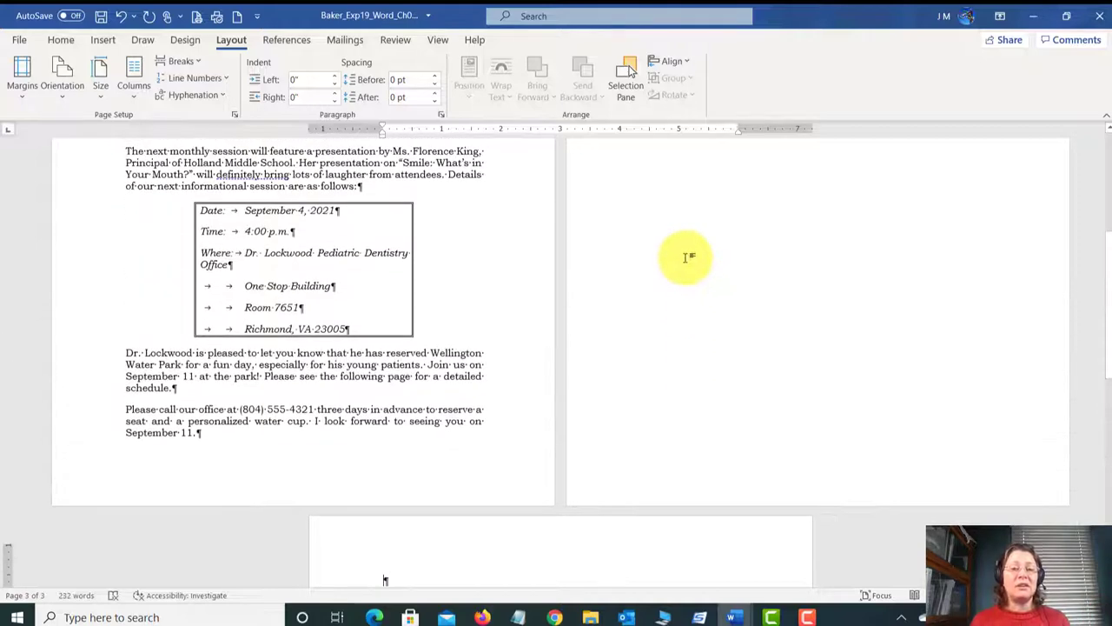
pyautogui.scroll(5, 744, 249)
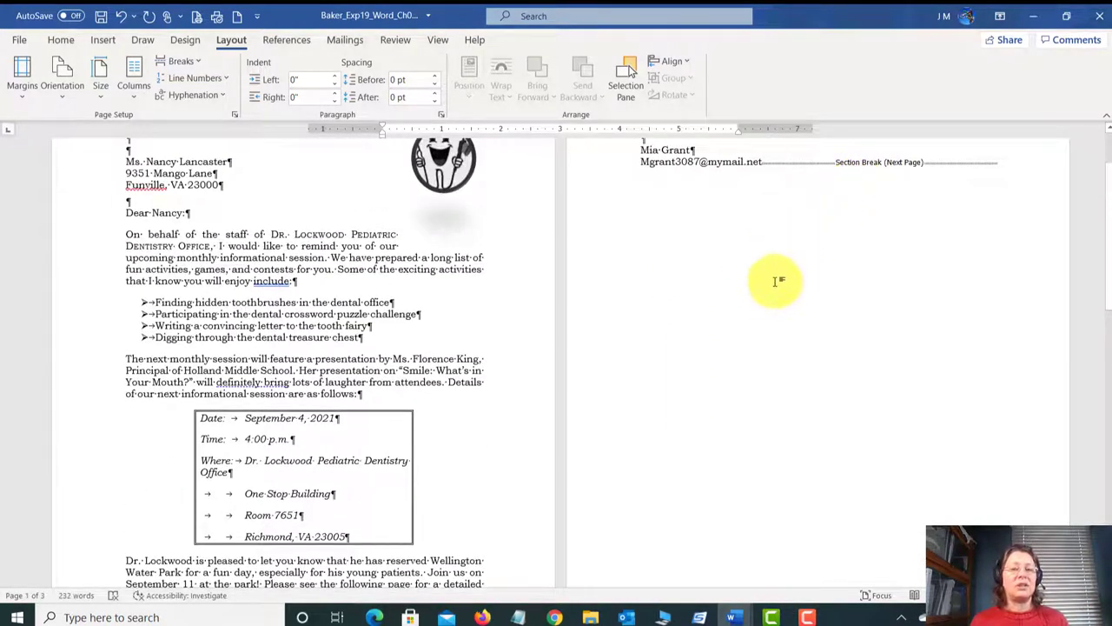
pyautogui.scroll(-5, 773, 282)
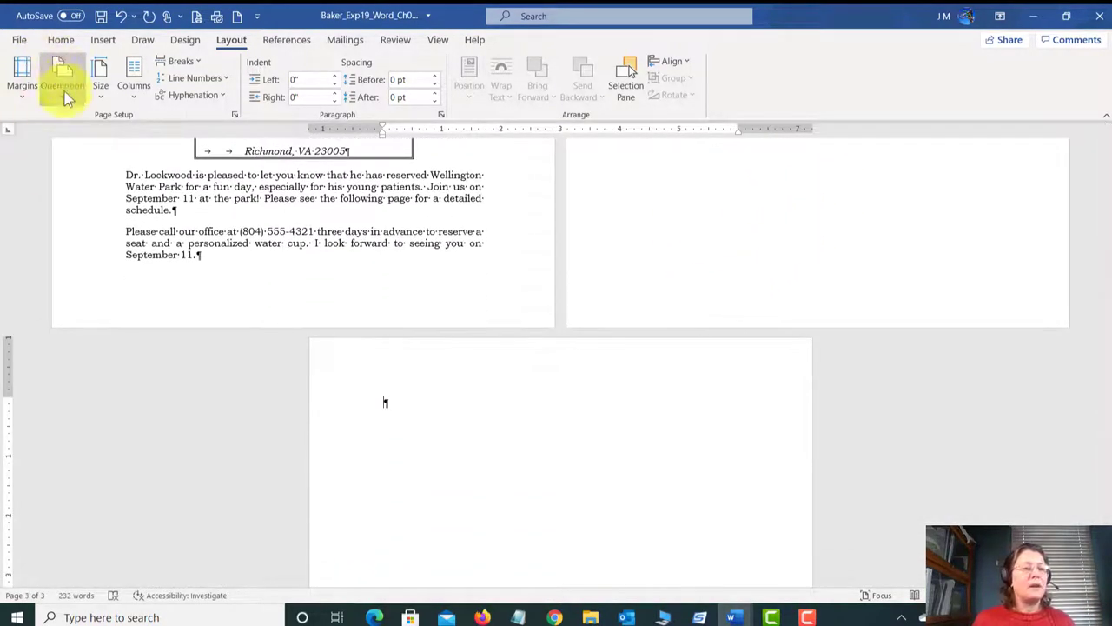
# Step: Make section 2's blank third page Landscape and scroll to check the pages
pyautogui.click(64, 92)
pyautogui.click(67, 163)
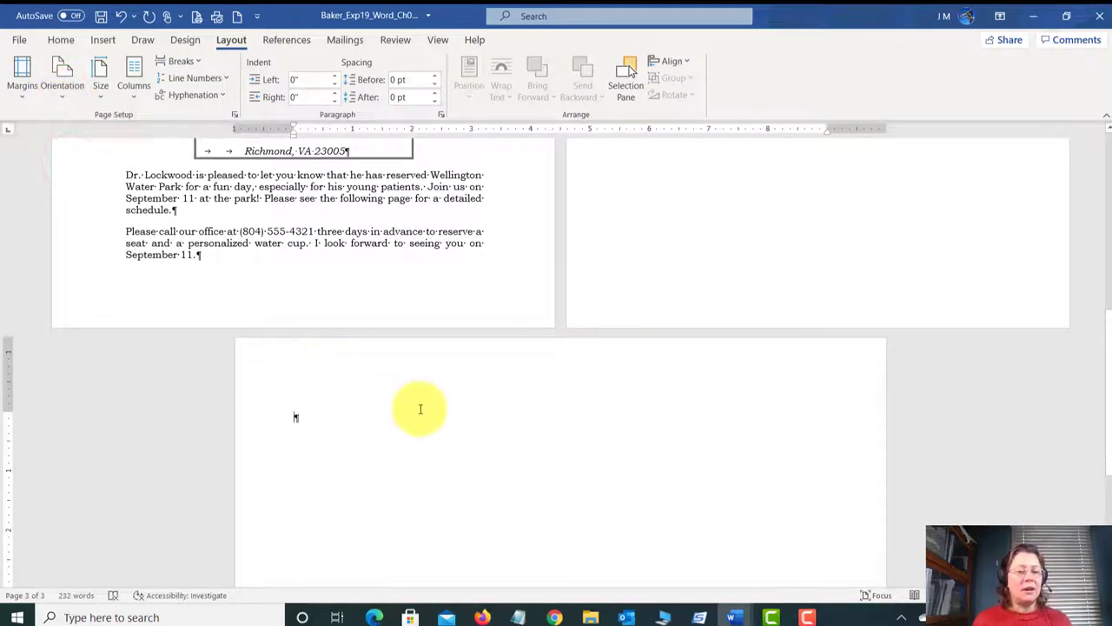
pyautogui.scroll(-3, 554, 439)
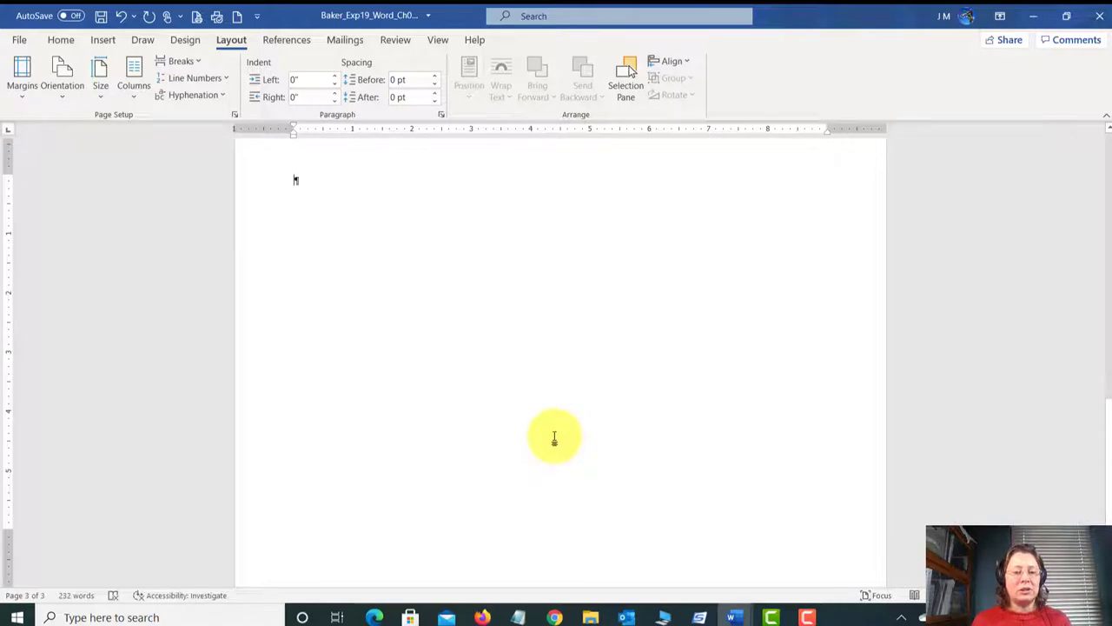
pyautogui.scroll(3, 554, 439)
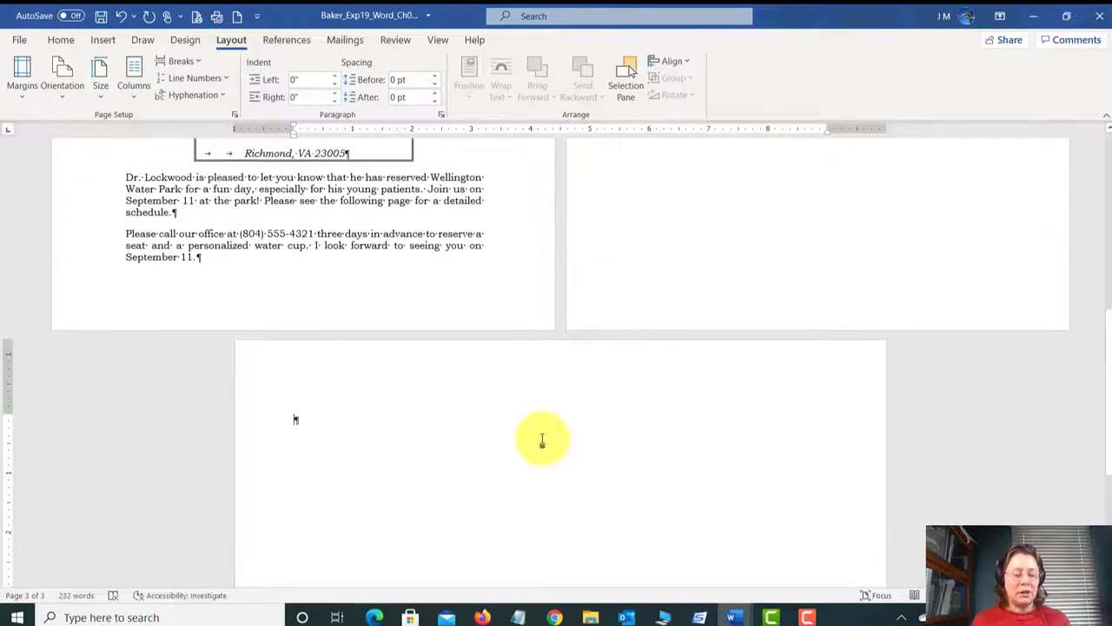
pyautogui.keyDown('ctrl'); pyautogui.scroll(-7, 542, 441); pyautogui.keyUp('ctrl')
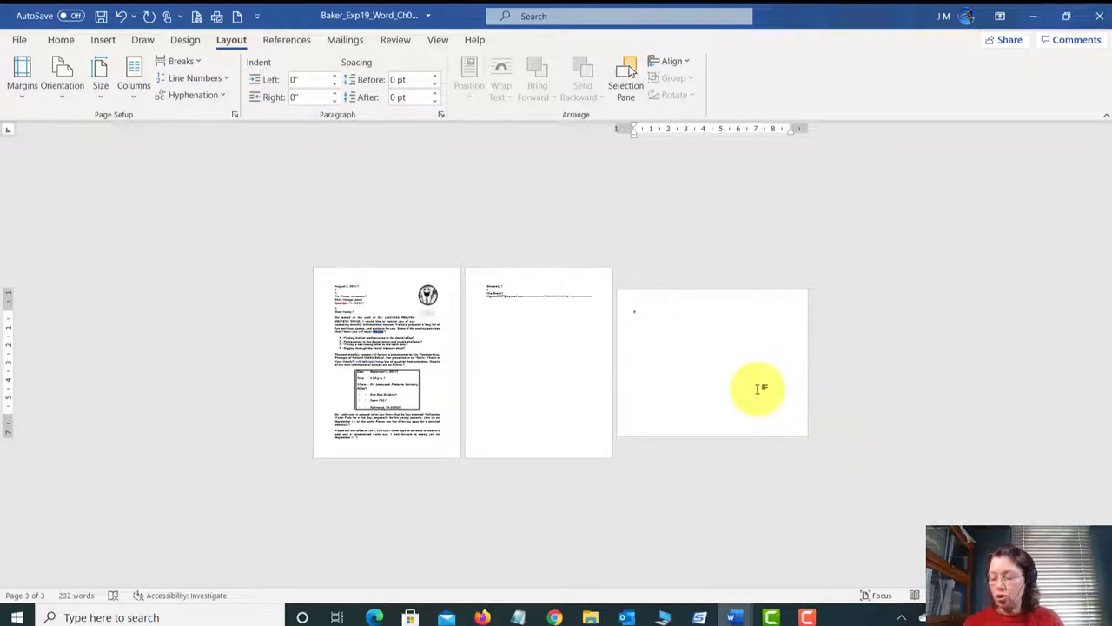
pyautogui.scroll(5, 758, 389)
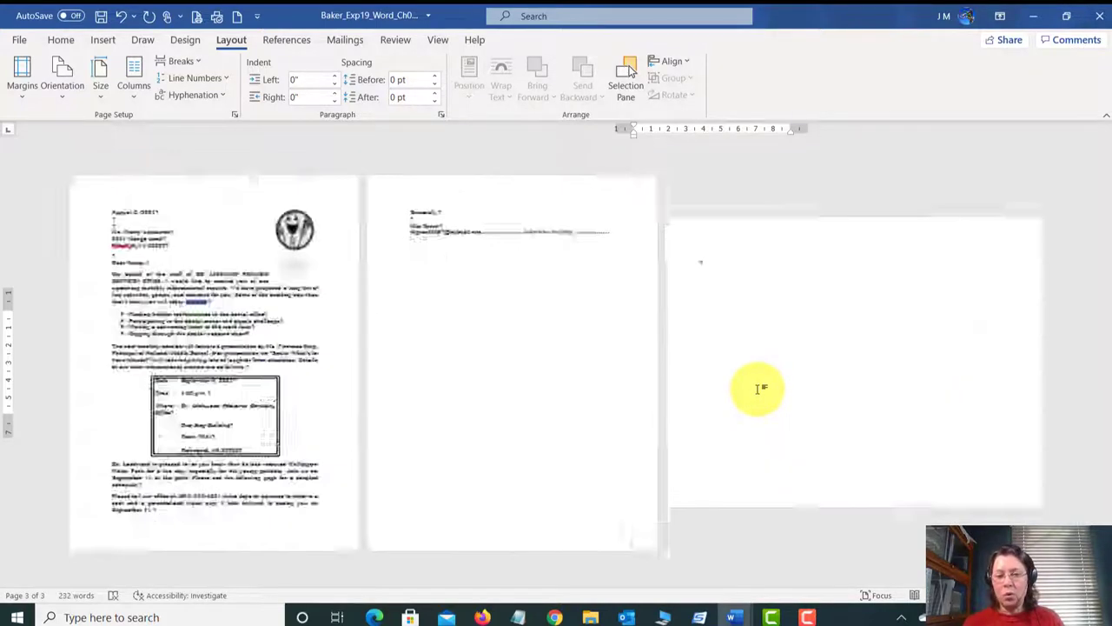
pyautogui.scroll(1, 756, 388)
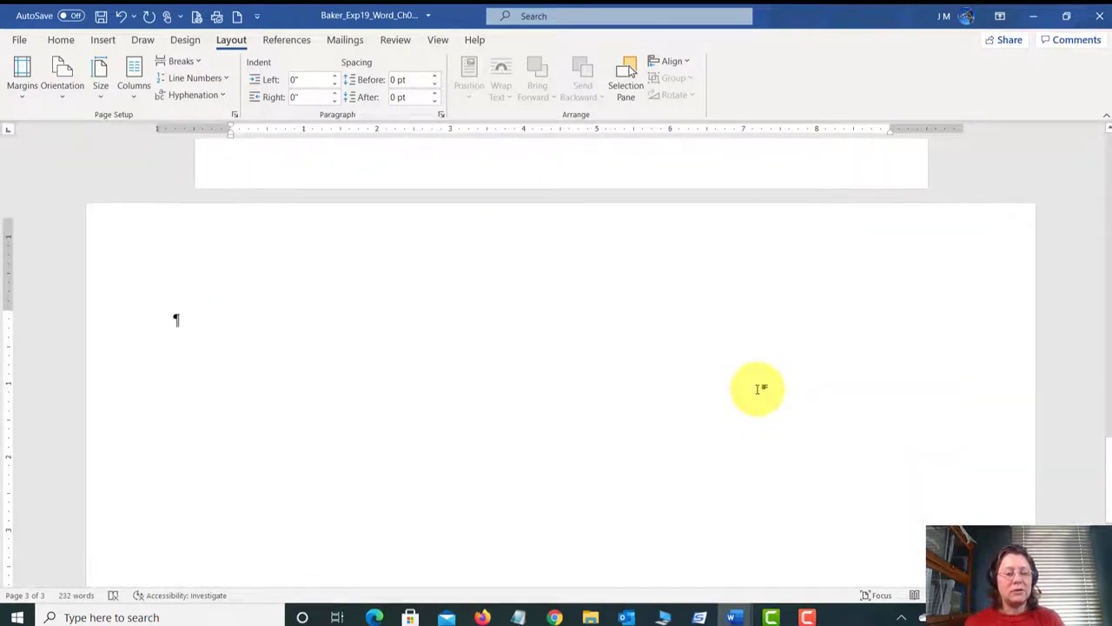
pyautogui.scroll(-1, 758, 391)
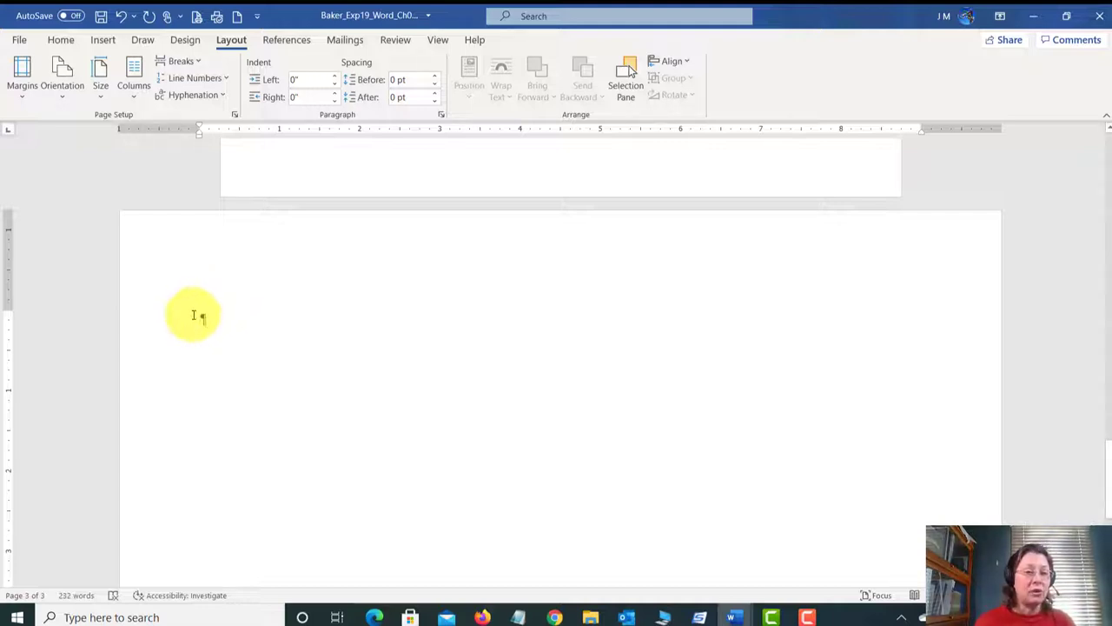
# Step: Give section 2 6 pt spacing after paragraphs and a 14-point font size
pyautogui.click(61, 41)
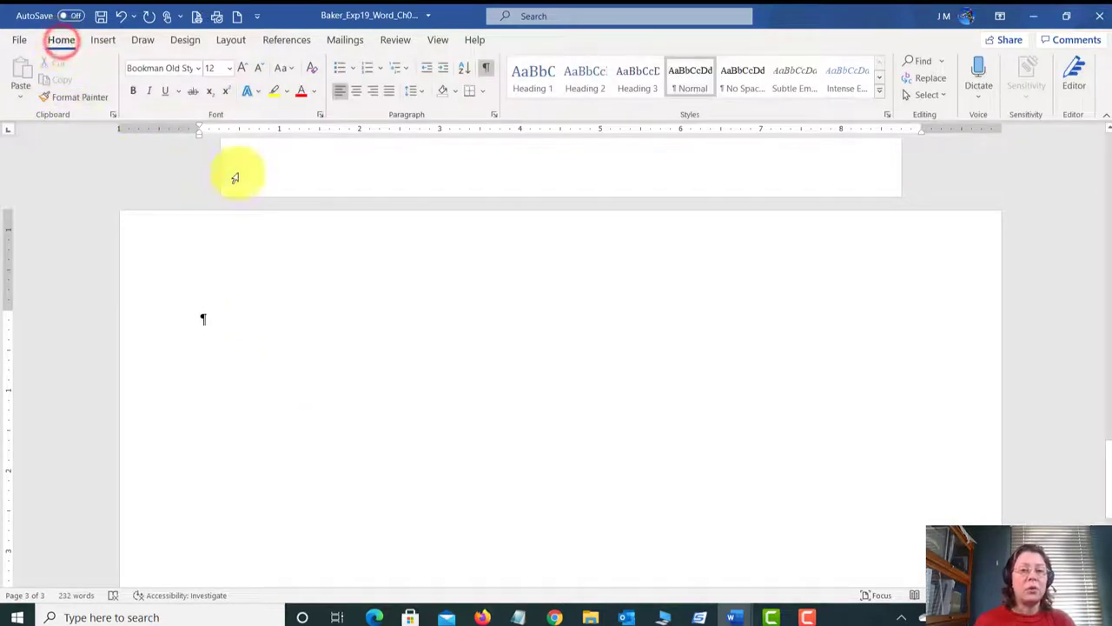
pyautogui.click(493, 115)
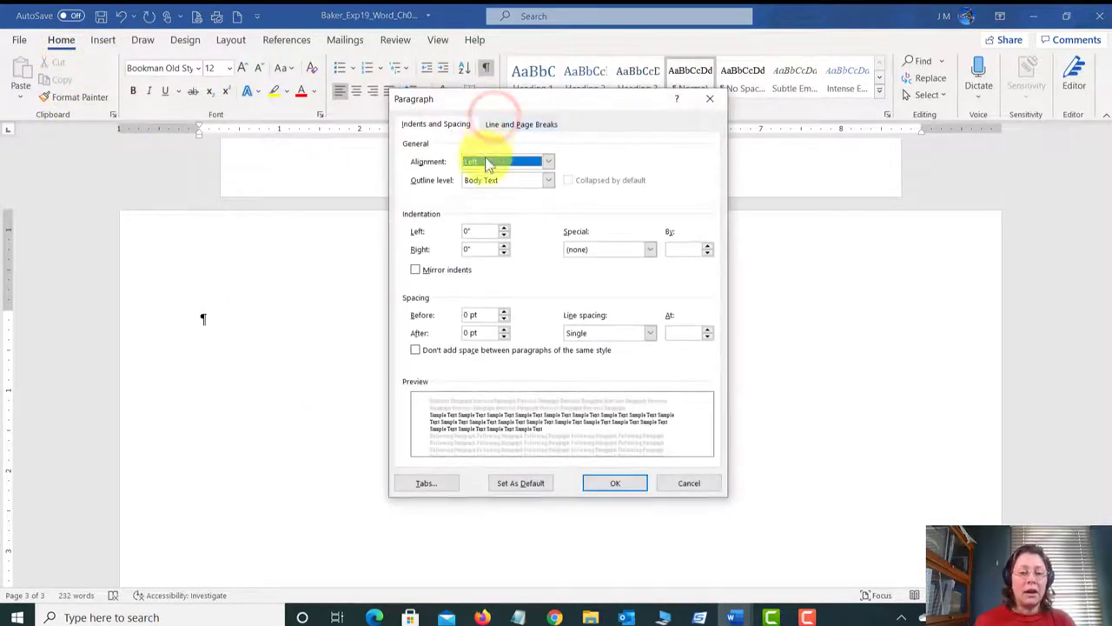
pyautogui.click(504, 330)
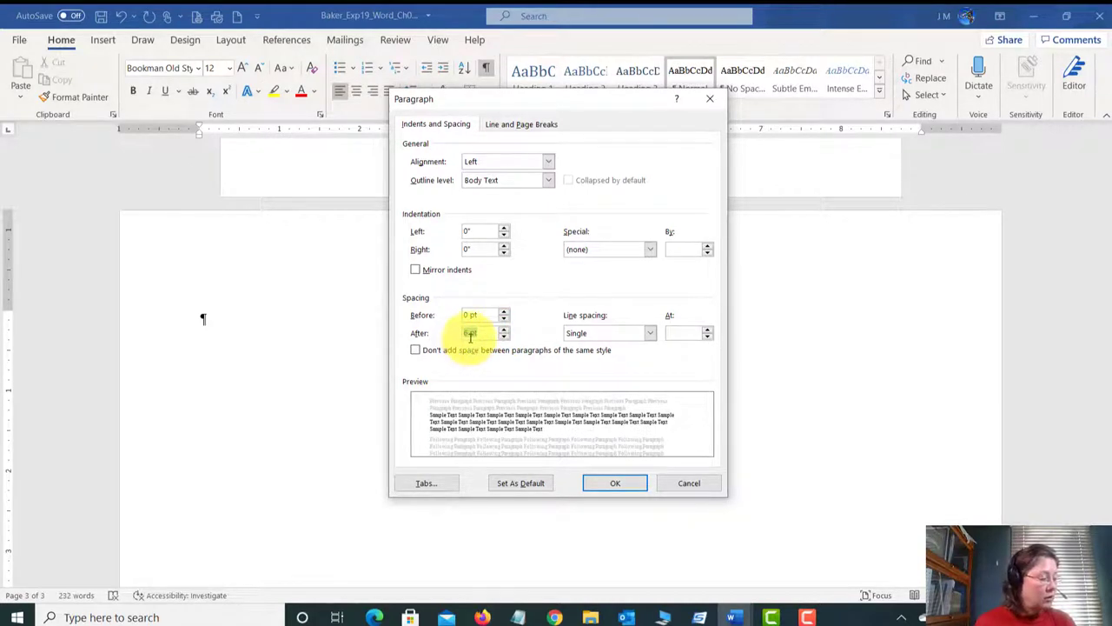
pyautogui.click(626, 483)
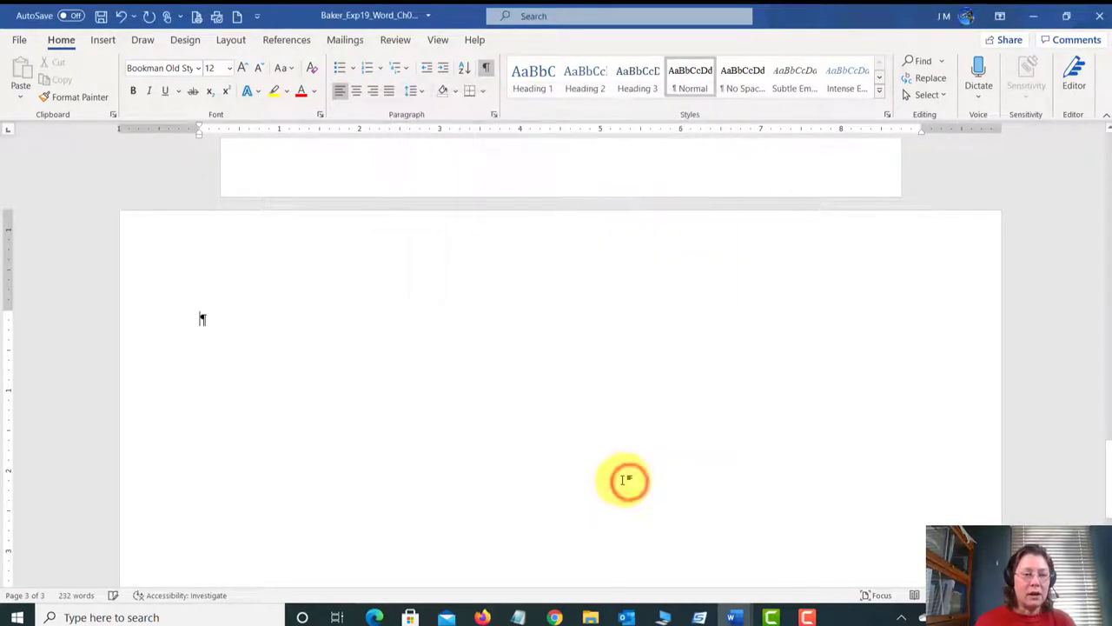
pyautogui.click(231, 69)
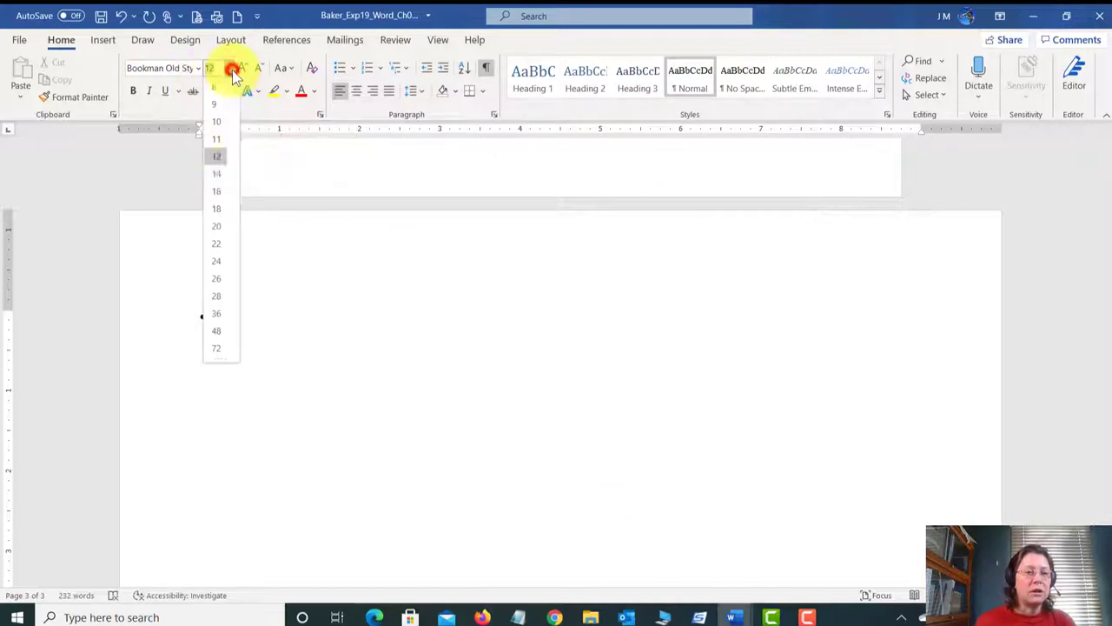
pyautogui.click(220, 173)
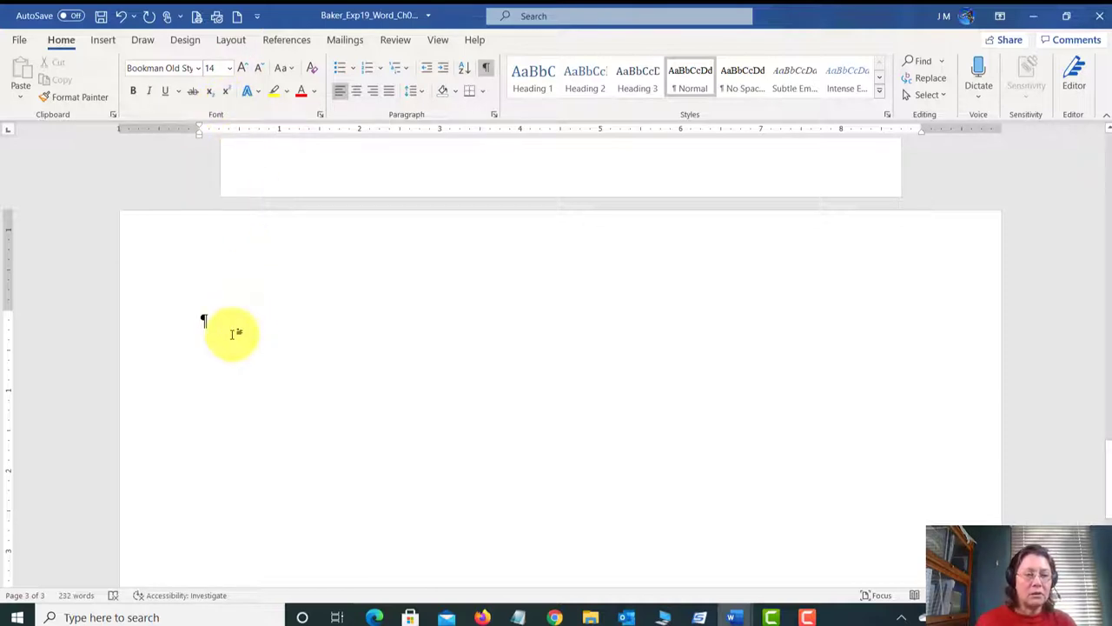
# Step: Save the document and switch to the assignment instructions window
pyautogui.click(102, 16)
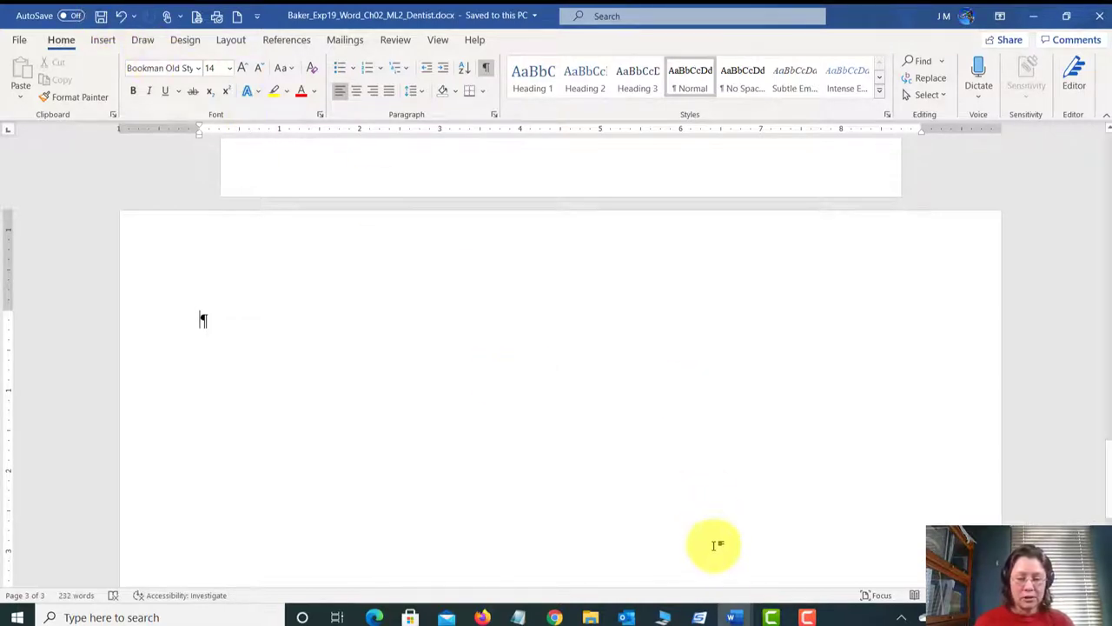
pyautogui.click(734, 616)
pyautogui.click(737, 567)
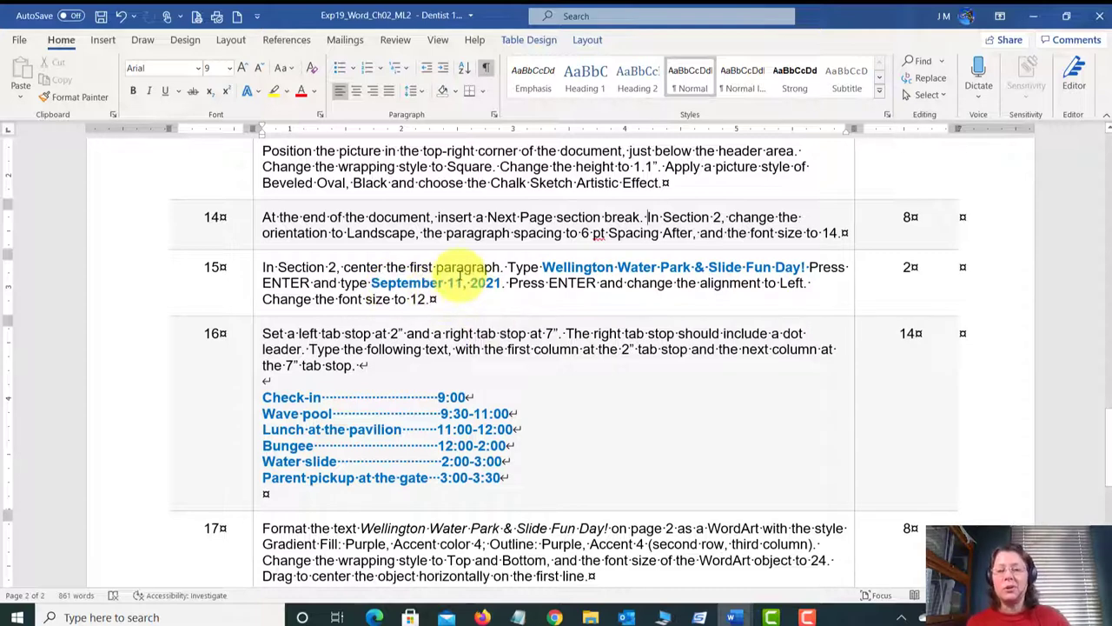
# Step: Back in the flyer, type centred 'Wellington Water Park & Slide Fun Day!' and 'September 11, 2021'
pyautogui.click(733, 617)
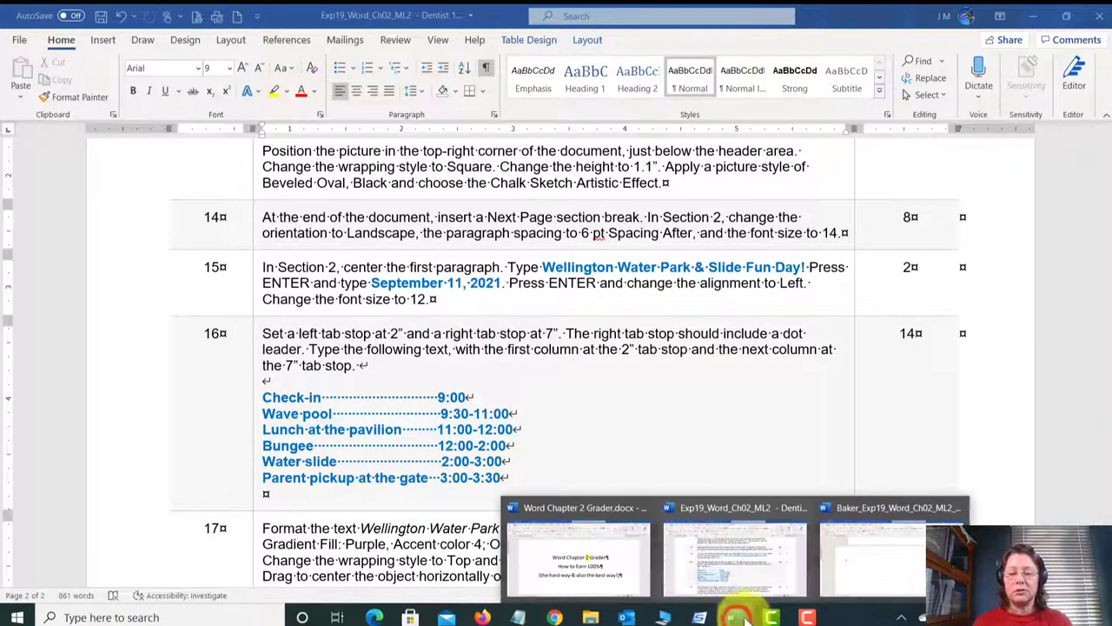
pyautogui.click(854, 571)
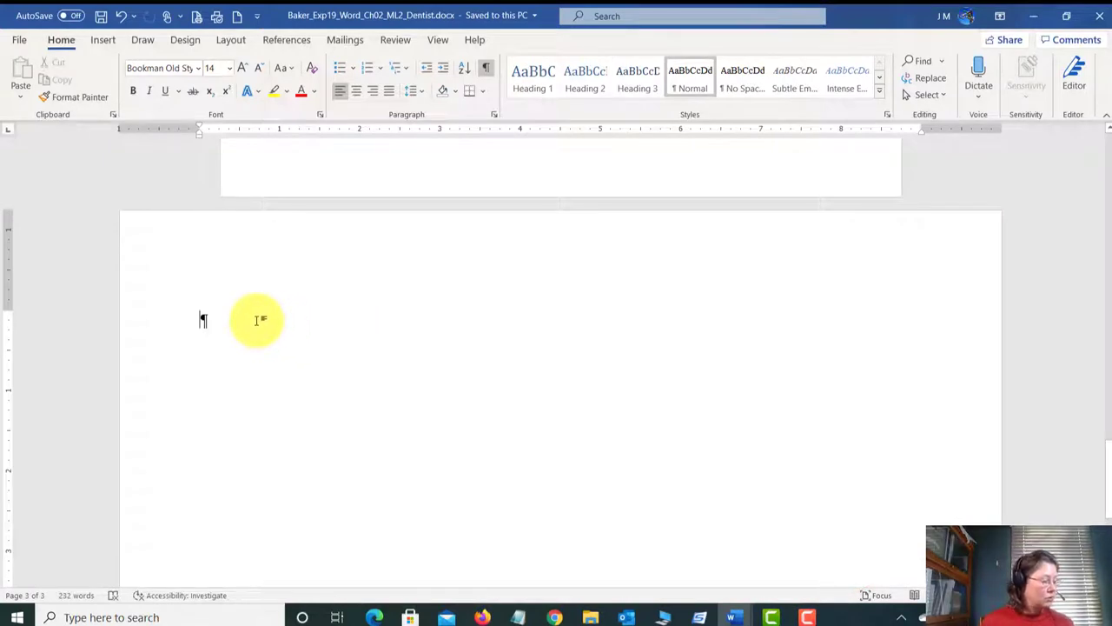
pyautogui.click(358, 91)
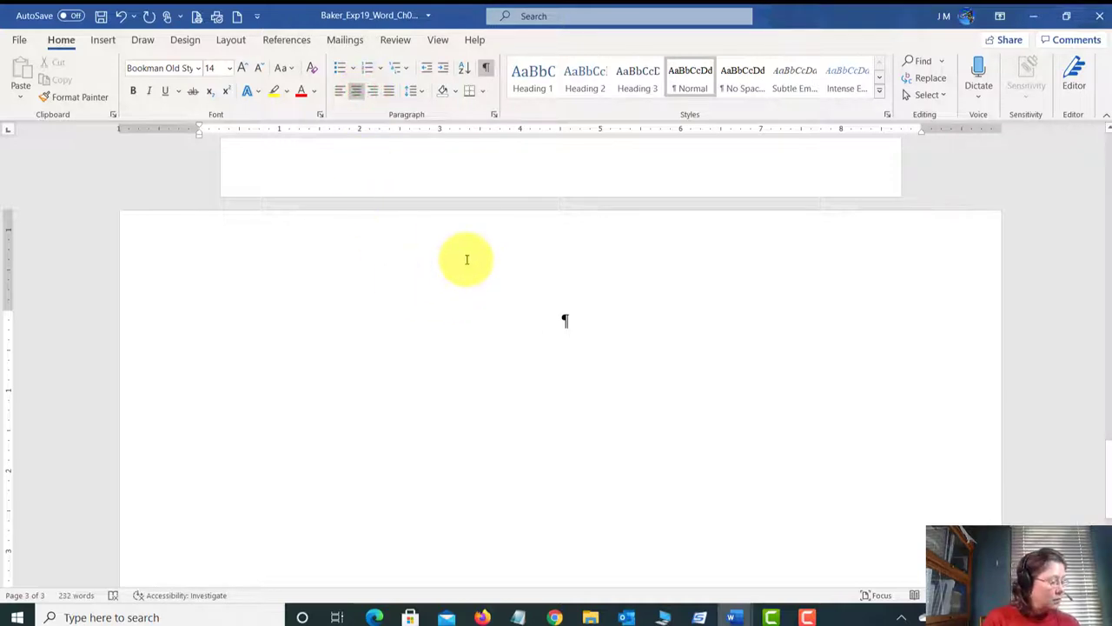
pyautogui.write('Wellington ')
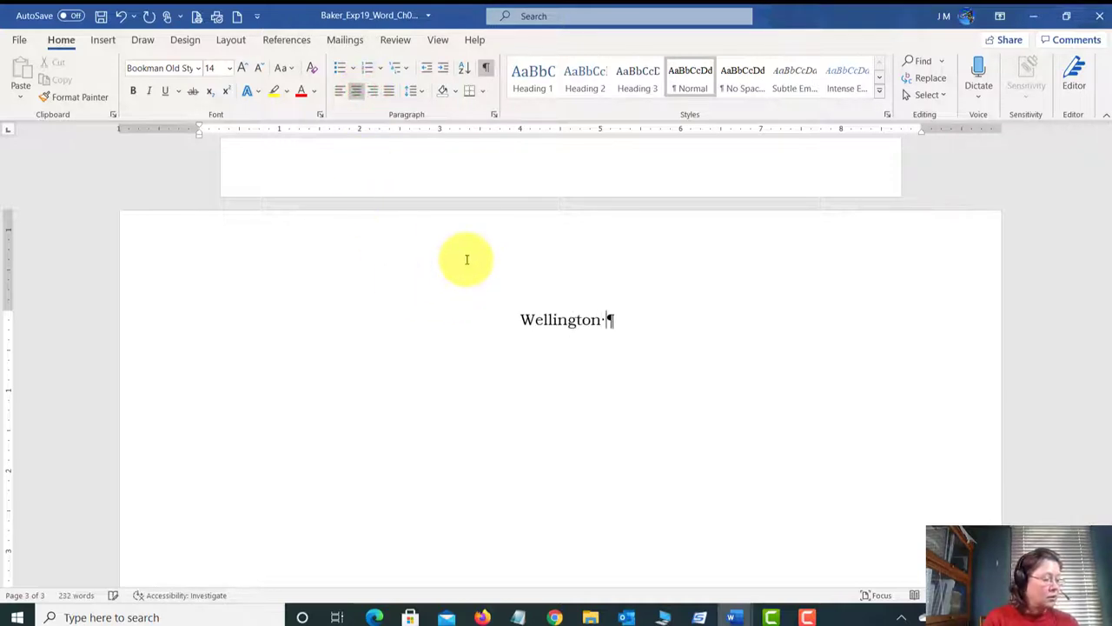
pyautogui.write('Water Park & ')
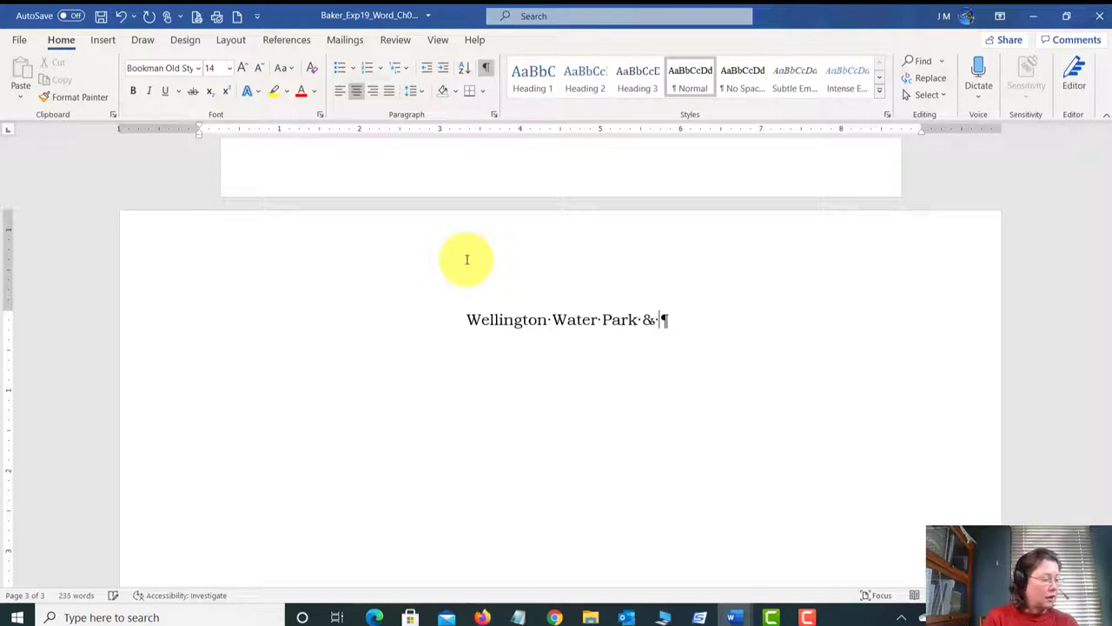
pyautogui.write('Slide Fun')
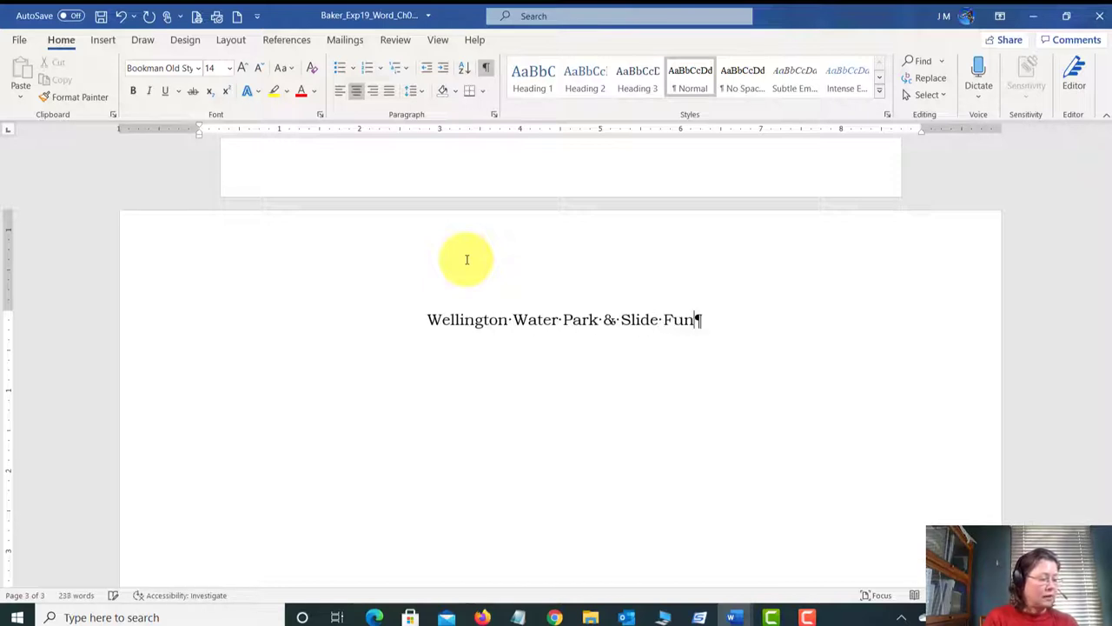
pyautogui.write(' Day! ')
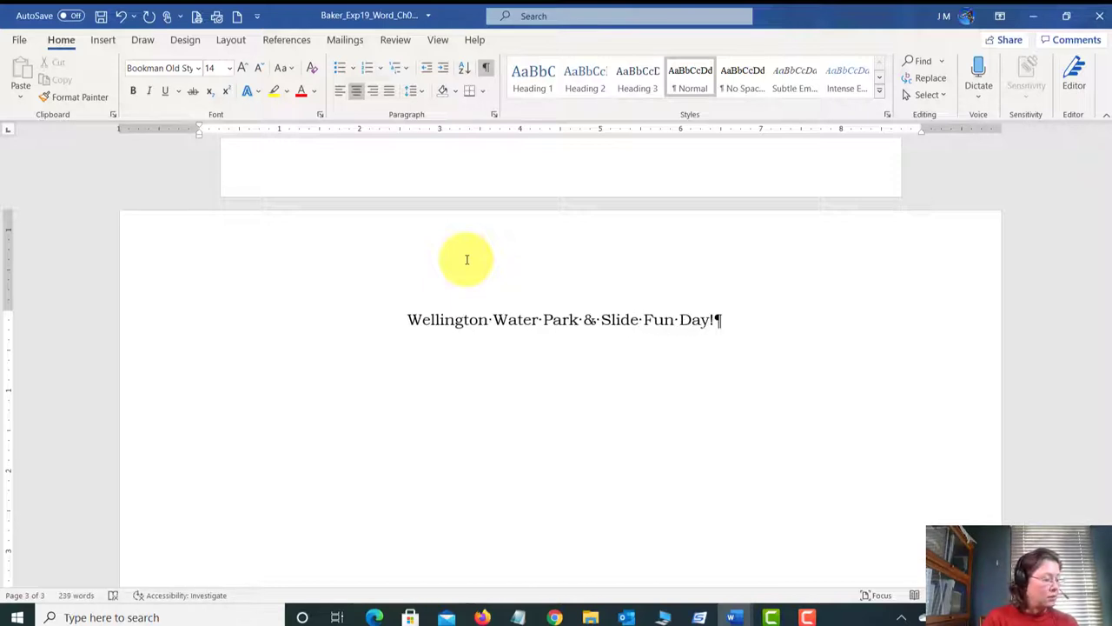
pyautogui.write('Septem')
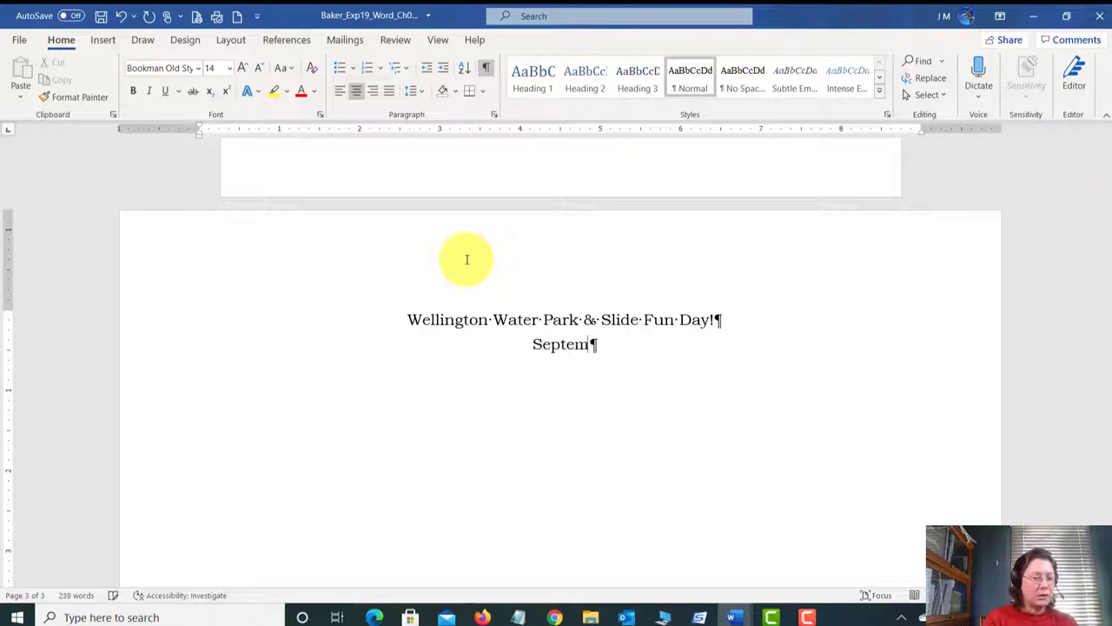
pyautogui.write('ber 11, 2021')
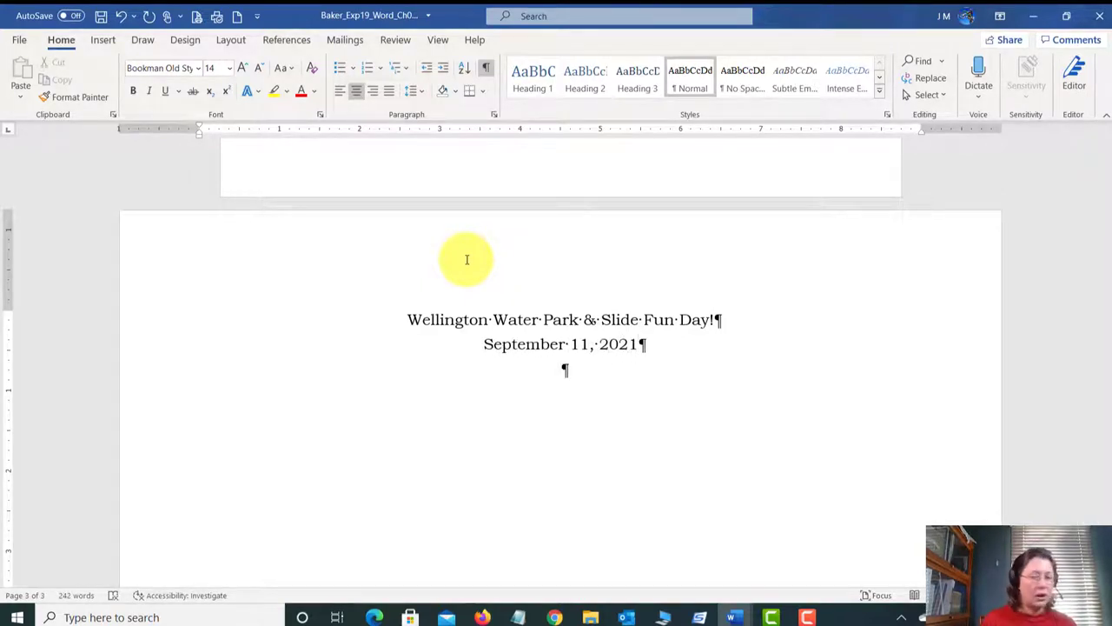
# Step: Make the empty line below left-aligned at 12 pt, then save the flyer
pyautogui.click(342, 93)
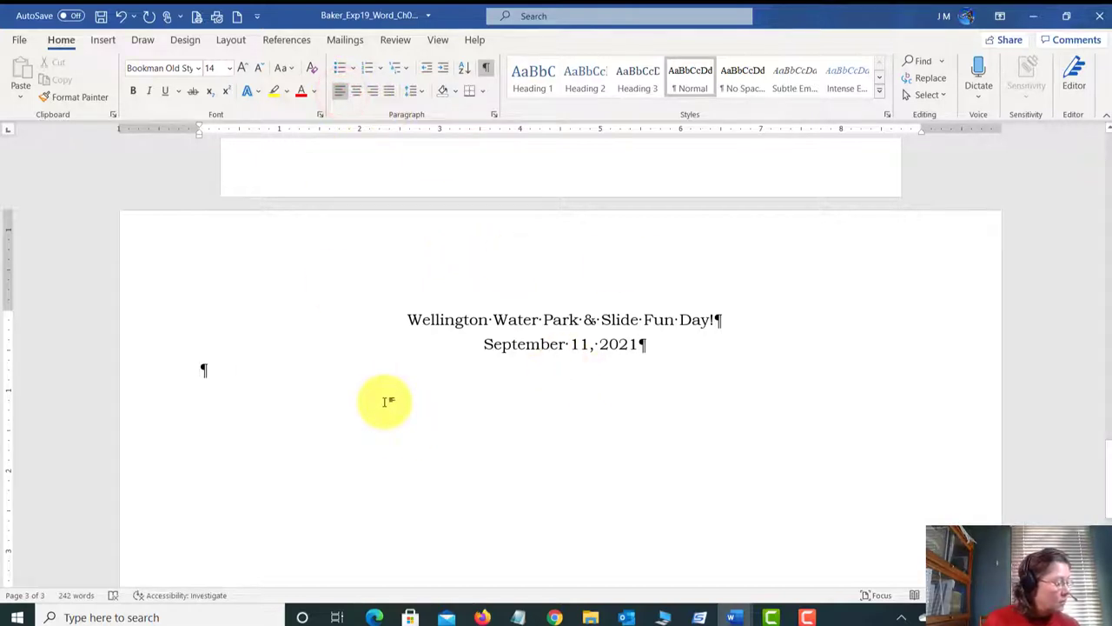
pyautogui.click(228, 67)
pyautogui.click(213, 156)
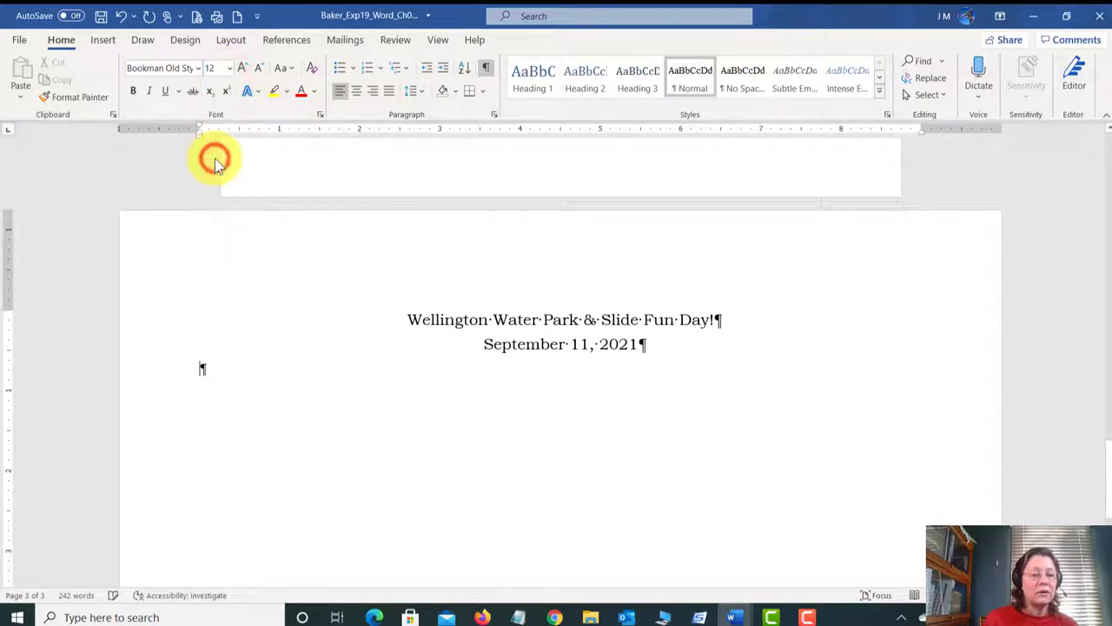
pyautogui.click(101, 16)
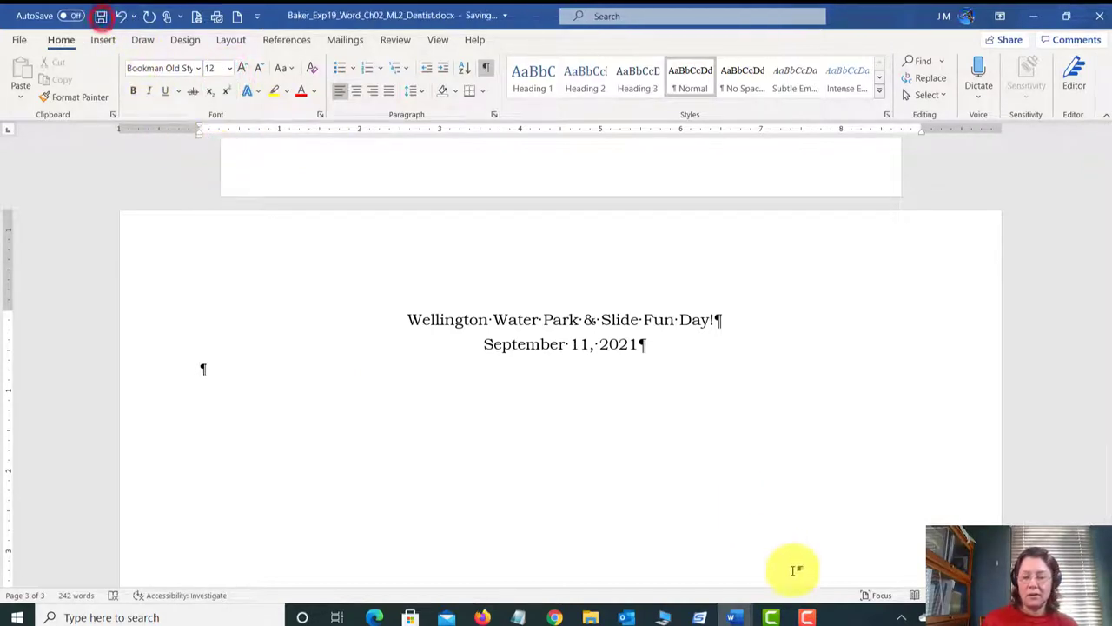
# Step: In the instructions document, scroll to step 16 and turn off the formatting marks
pyautogui.moveTo(733, 619)
pyautogui.click(720, 570)
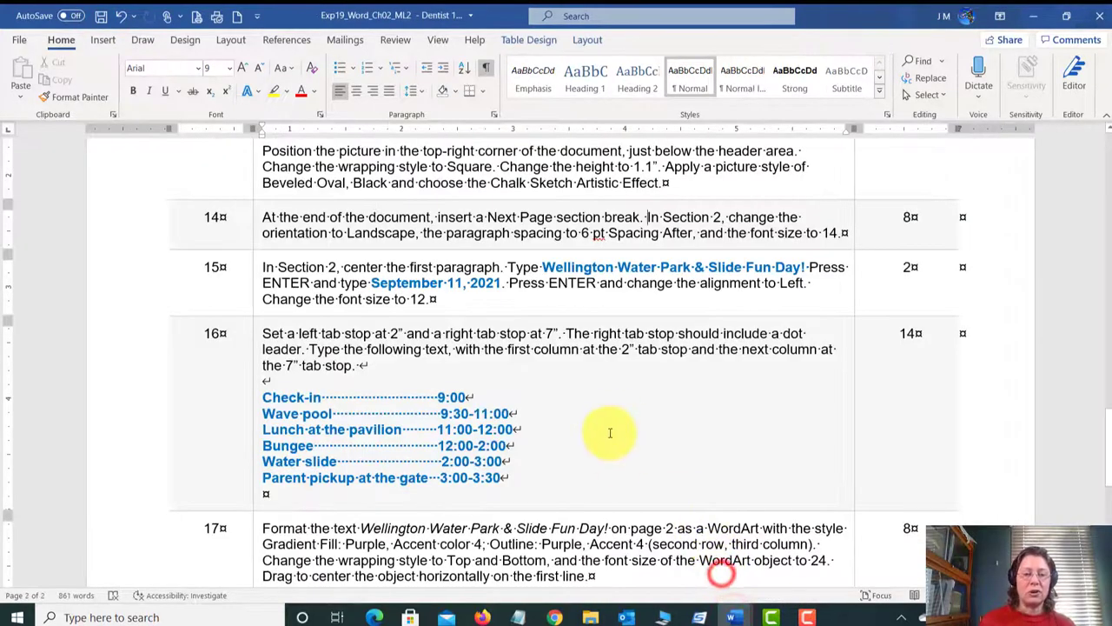
pyautogui.scroll(-3, 609, 436)
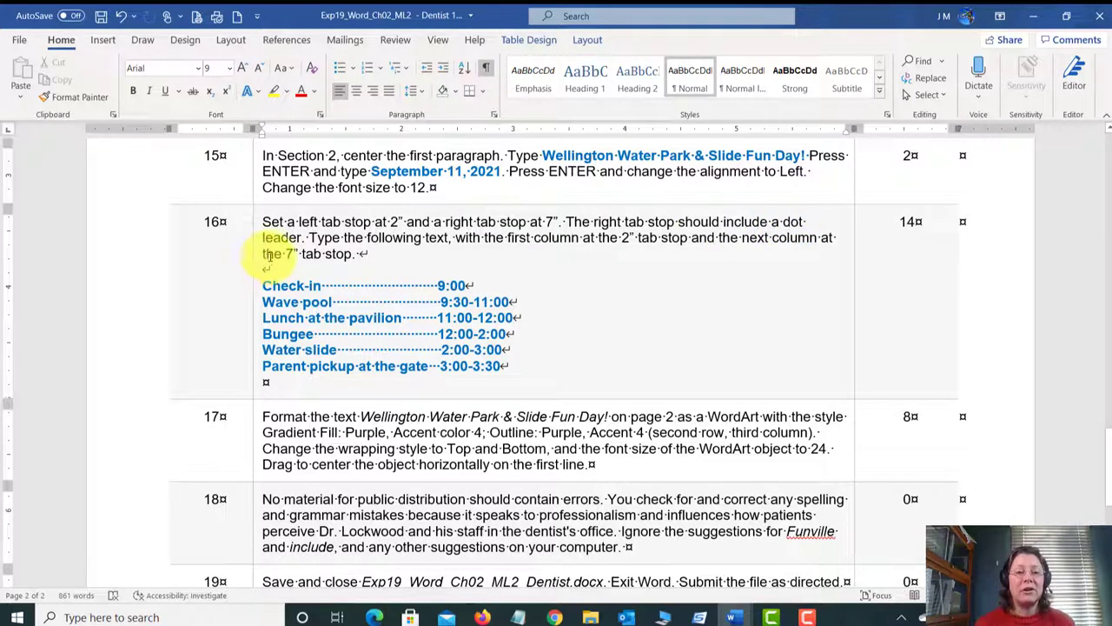
pyautogui.click(489, 72)
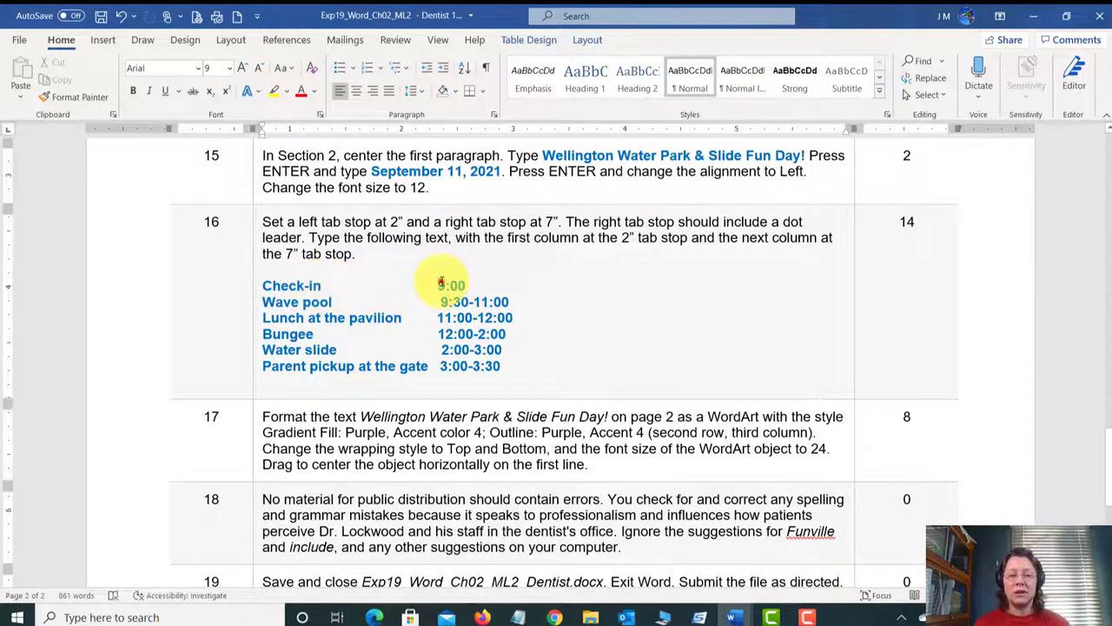
# Step: Place the cursor before the 9:00 time, then return to the flyer document
pyautogui.click(438, 284)
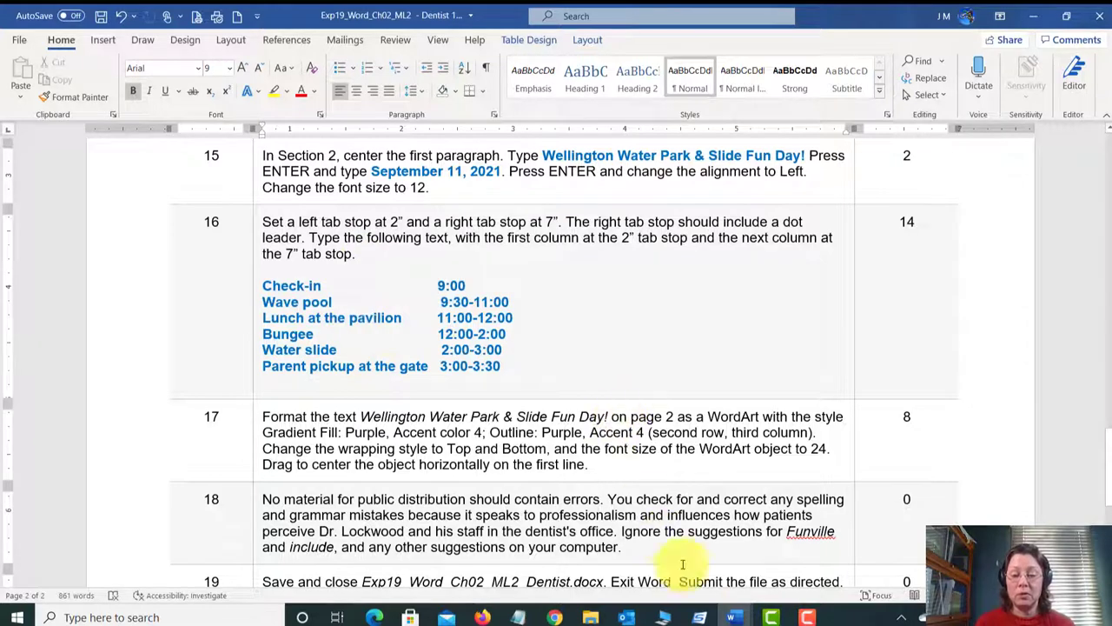
pyautogui.moveTo(734, 615)
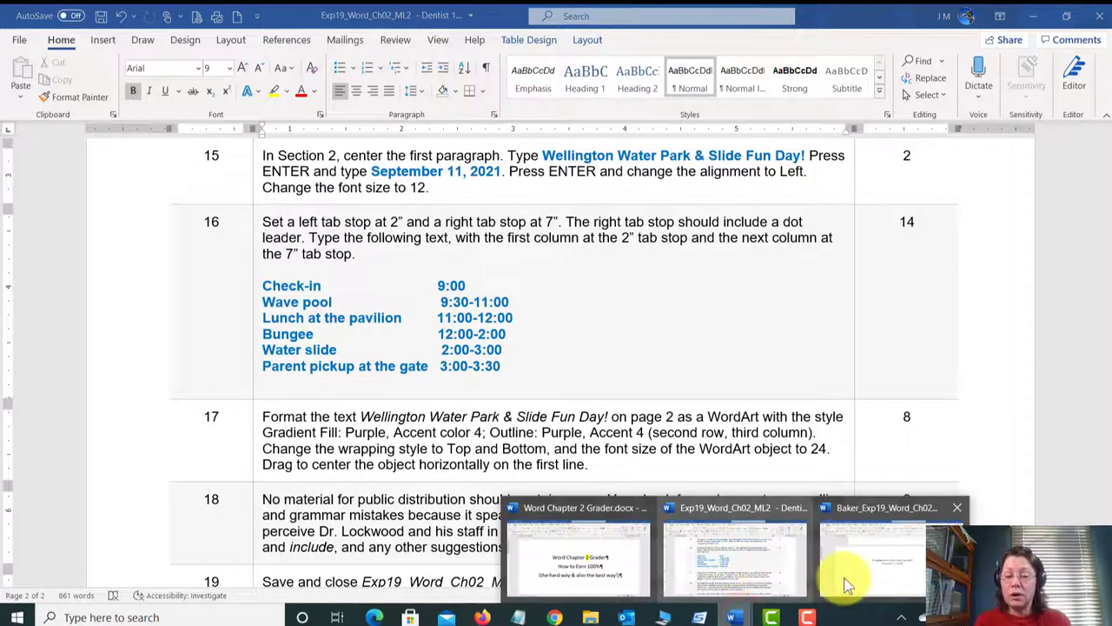
pyautogui.click(901, 563)
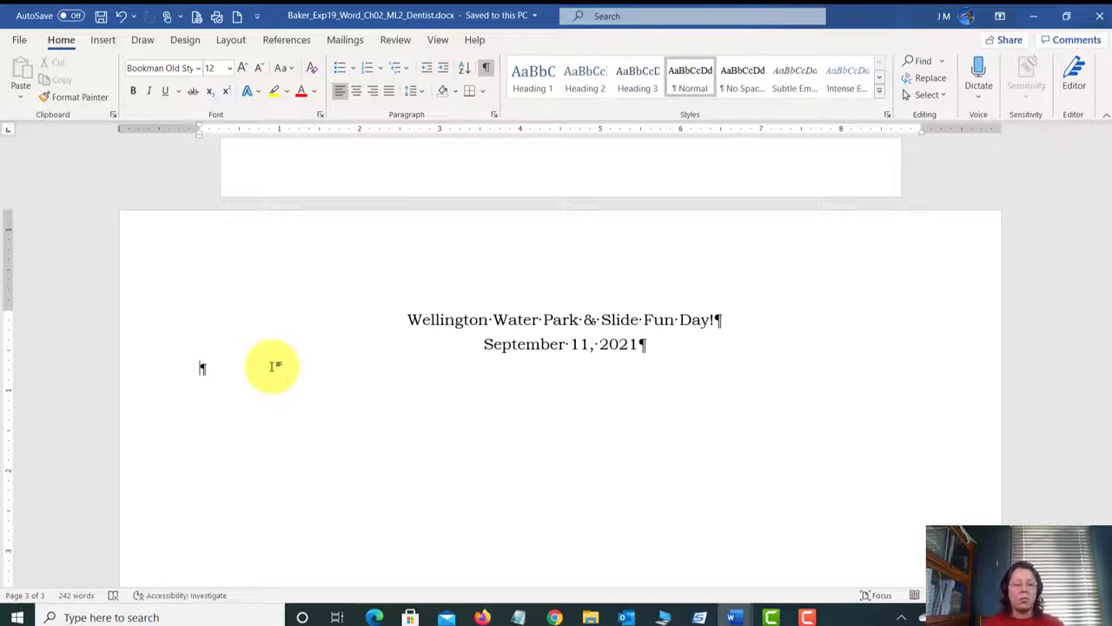
# Step: Add several tabs to reveal the default stops, delete them all, and leave one tab
pyautogui.press('Tab')
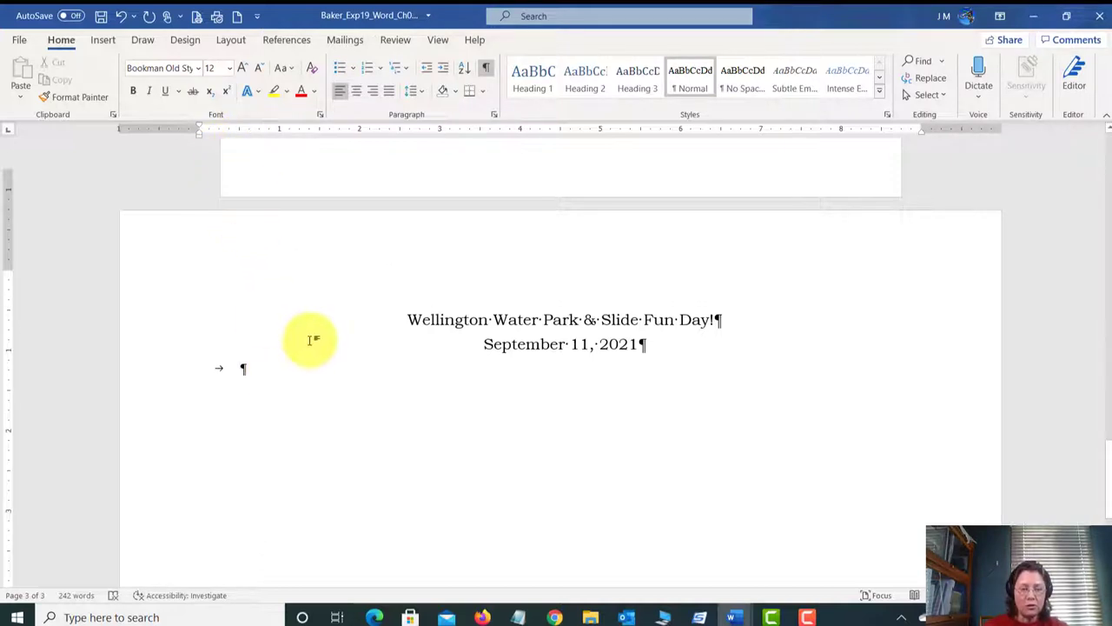
pyautogui.scroll(-3, 295, 334)
pyautogui.scroll(-1, 289, 330)
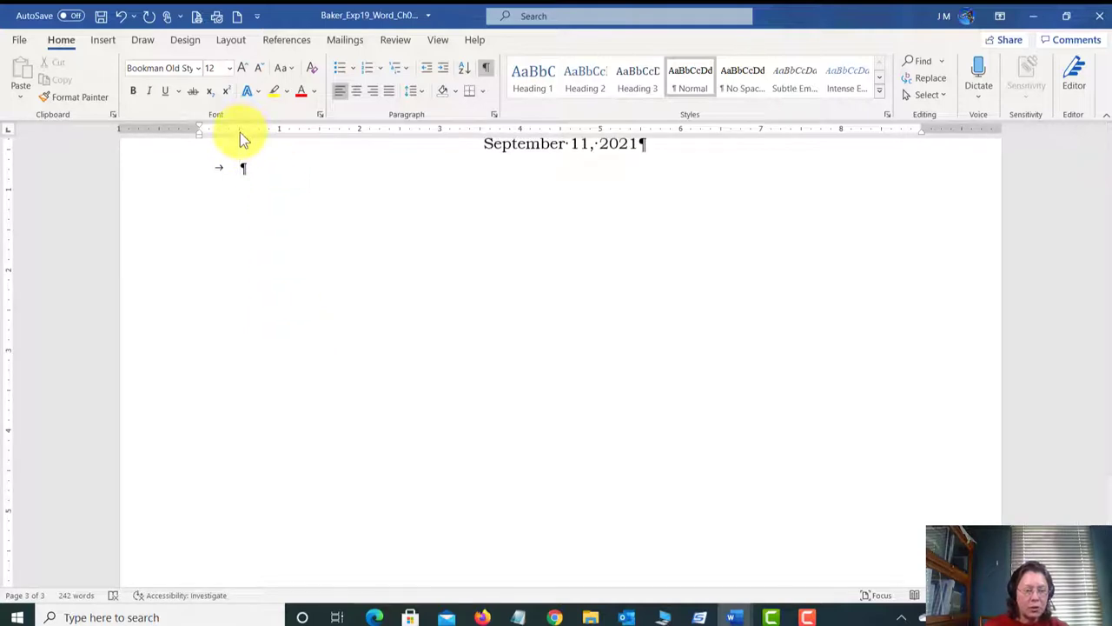
pyautogui.press('Tab')
pyautogui.press('Tab')
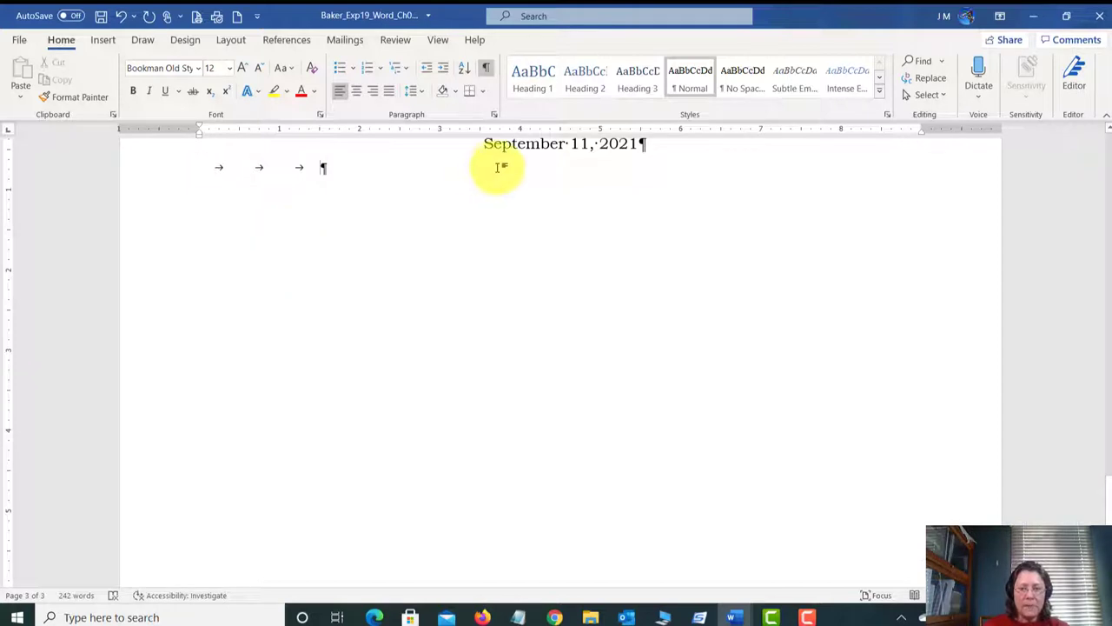
pyautogui.press('Tab')
pyautogui.press('Tab')
pyautogui.press('Tab')
pyautogui.press('Tab')
pyautogui.press('Tab')
pyautogui.press('Tab')
pyautogui.press('Tab')
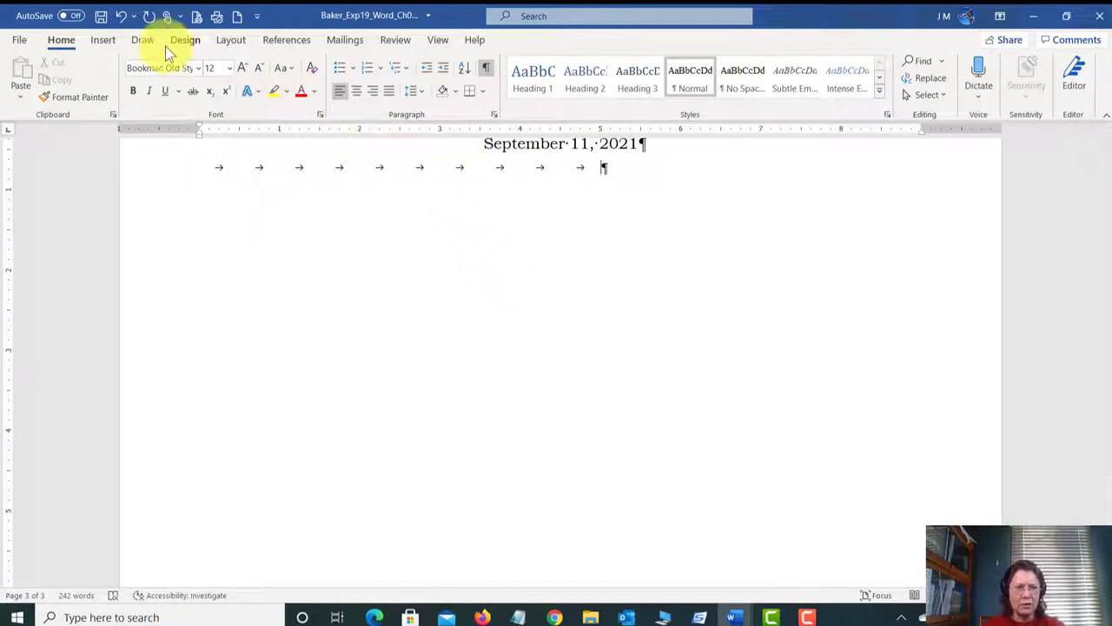
pyautogui.press('BackSpace')
pyautogui.press('BackSpace')
pyautogui.press('BackSpace')
pyautogui.press('BackSpace')
pyautogui.press('BackSpace')
pyautogui.press('BackSpace')
pyautogui.press('BackSpace')
pyautogui.press('BackSpace')
pyautogui.press('BackSpace')
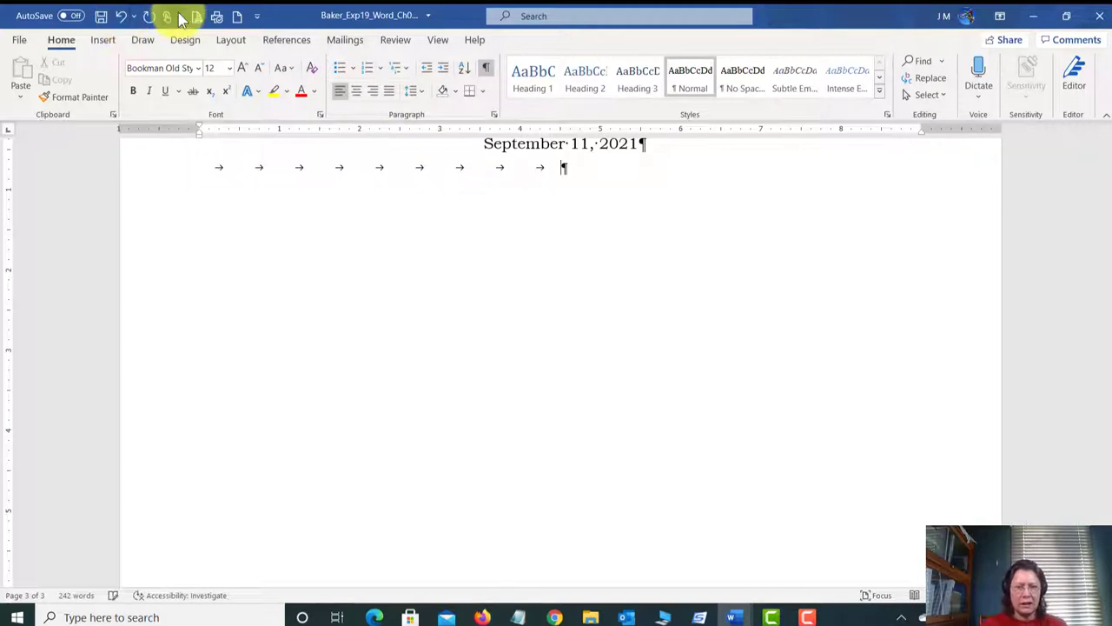
pyautogui.press('BackSpace')
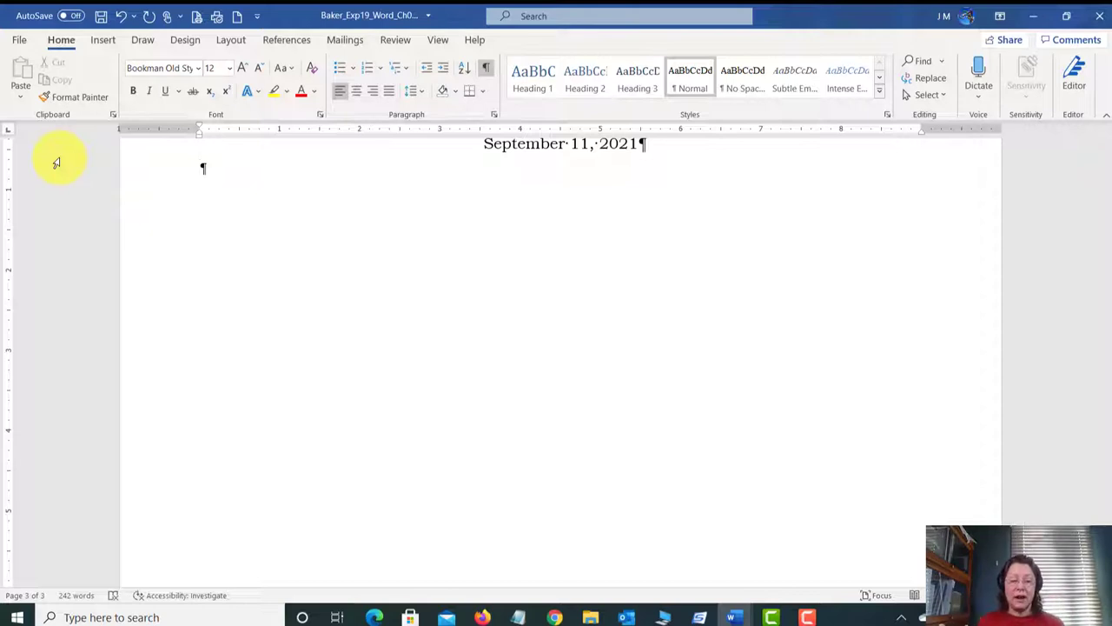
pyautogui.press('Tab')
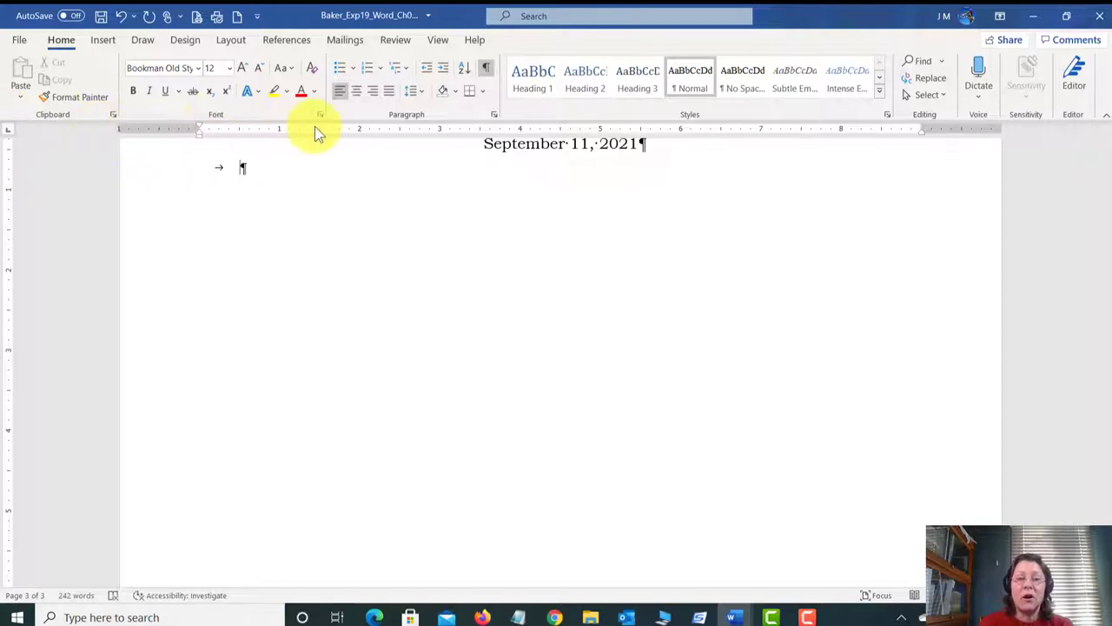
pyautogui.click(361, 130)
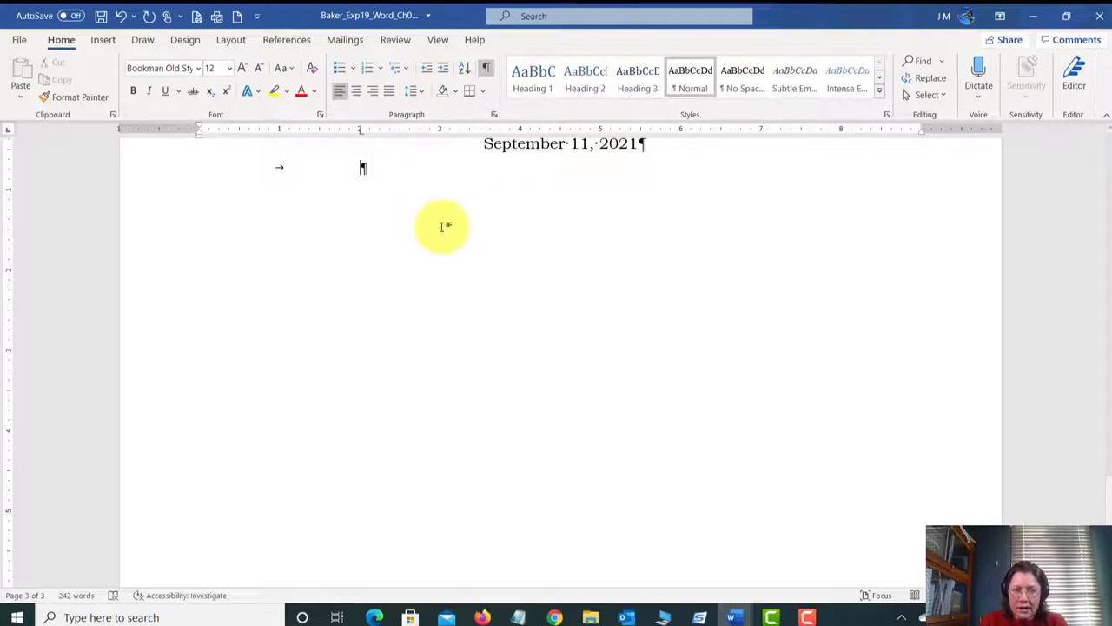
pyautogui.write('My d')
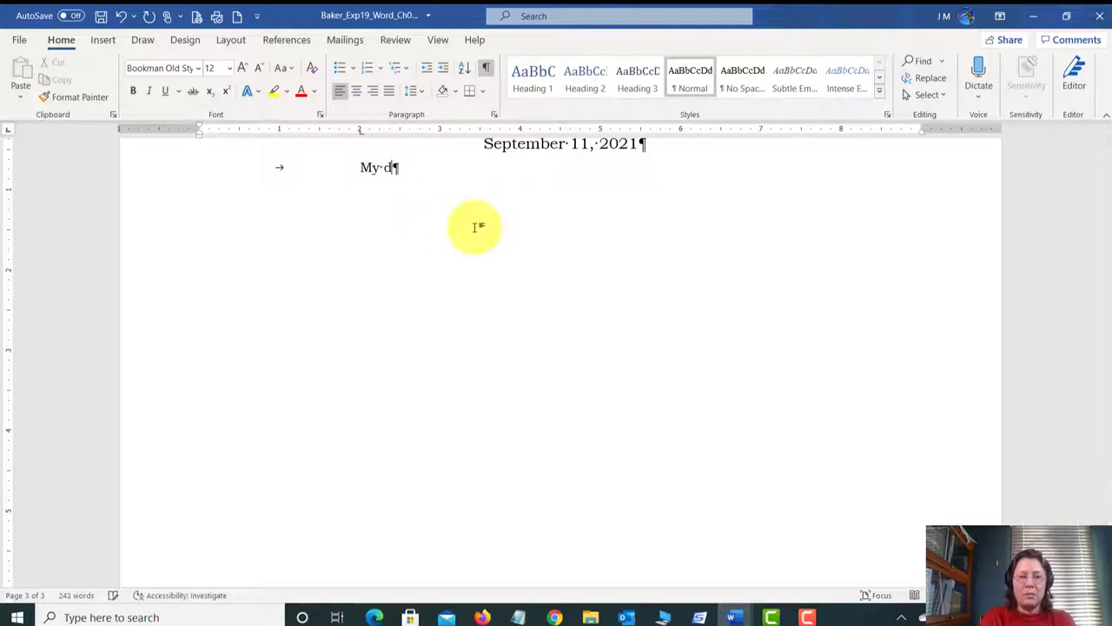
pyautogui.write('og has fleas.')
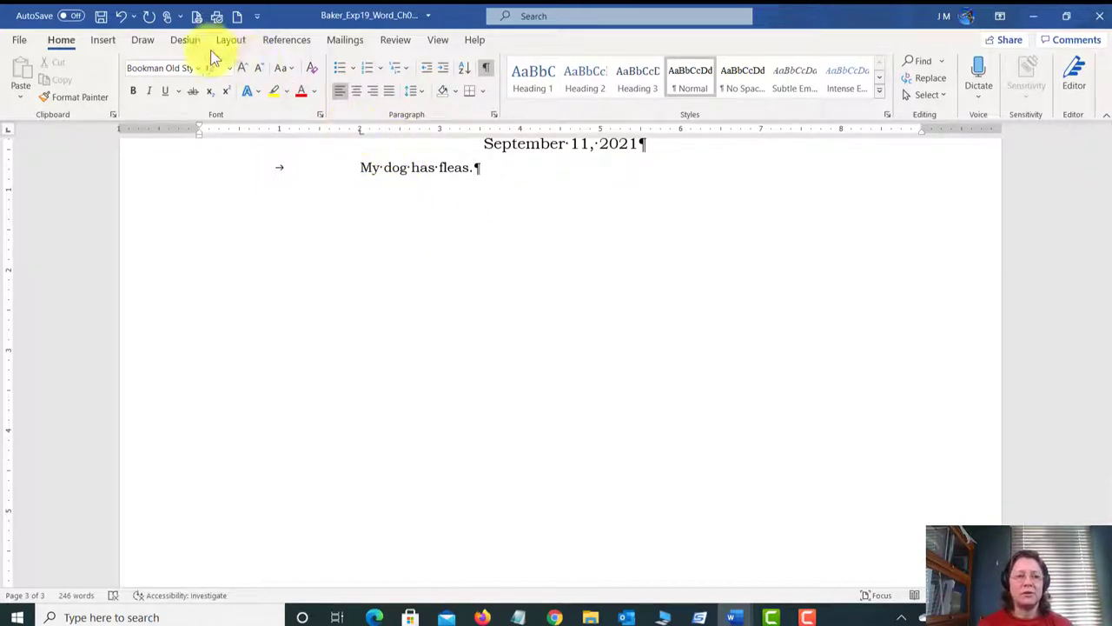
pyautogui.click(121, 16)
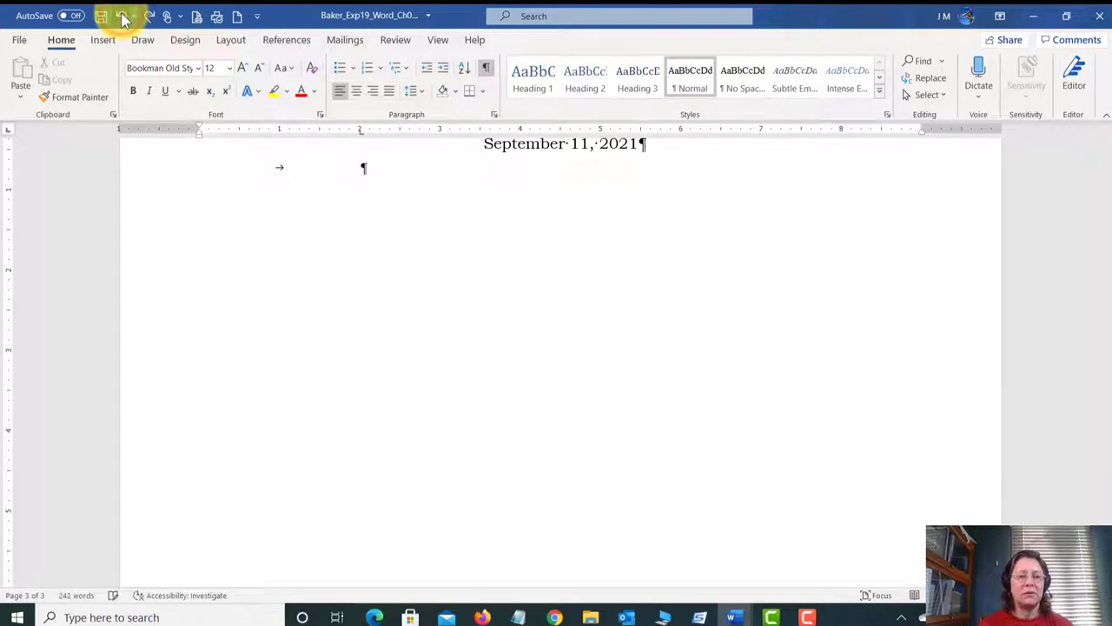
pyautogui.click(121, 16)
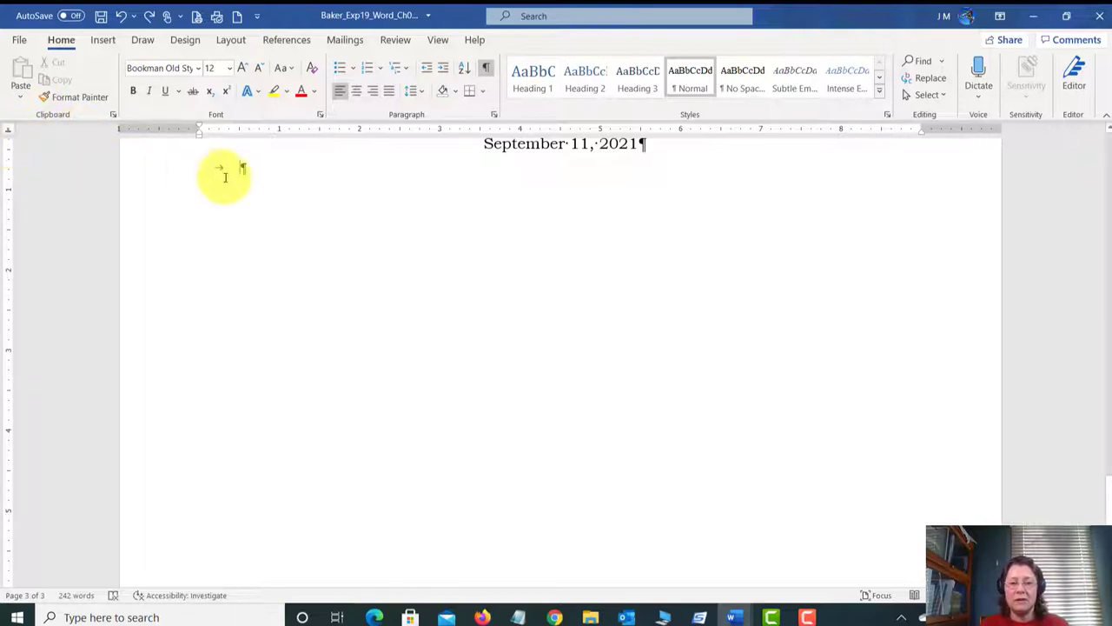
# Step: Set tab stops at 2 and about 6.5 inches, then undo the typed first name and type 'Name'
pyautogui.click(358, 130)
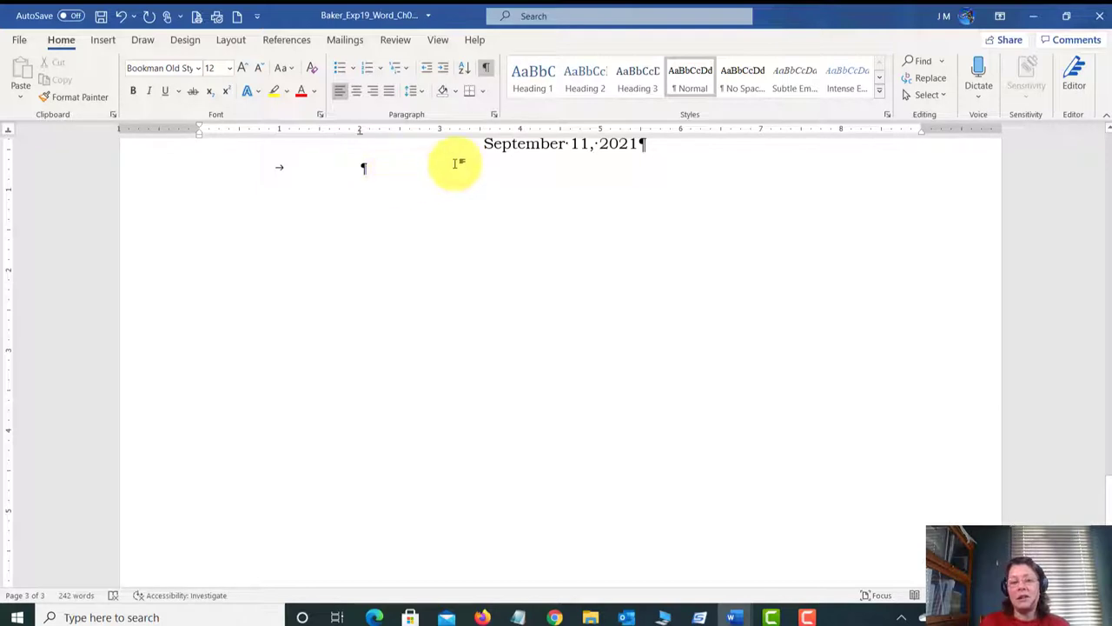
pyautogui.click(720, 130)
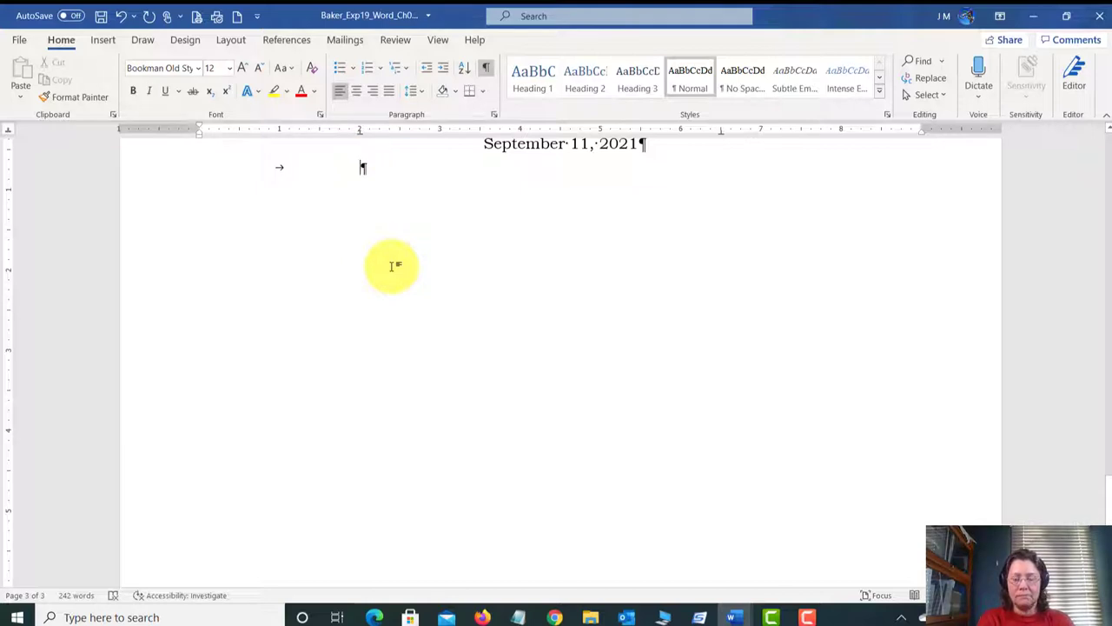
pyautogui.write('St')
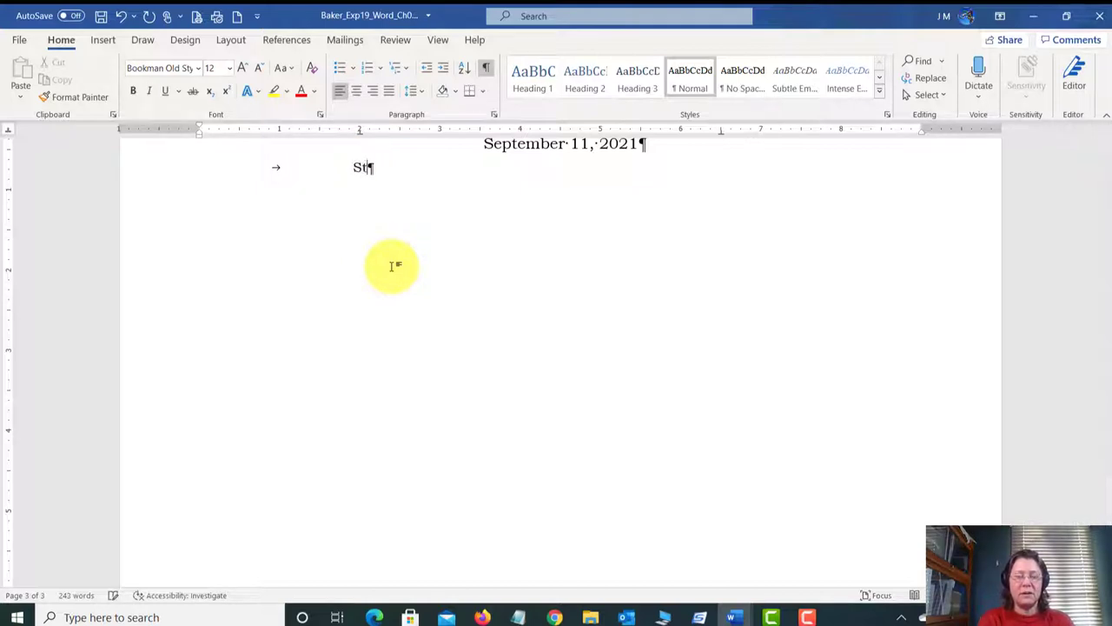
pyautogui.write('ephanie')
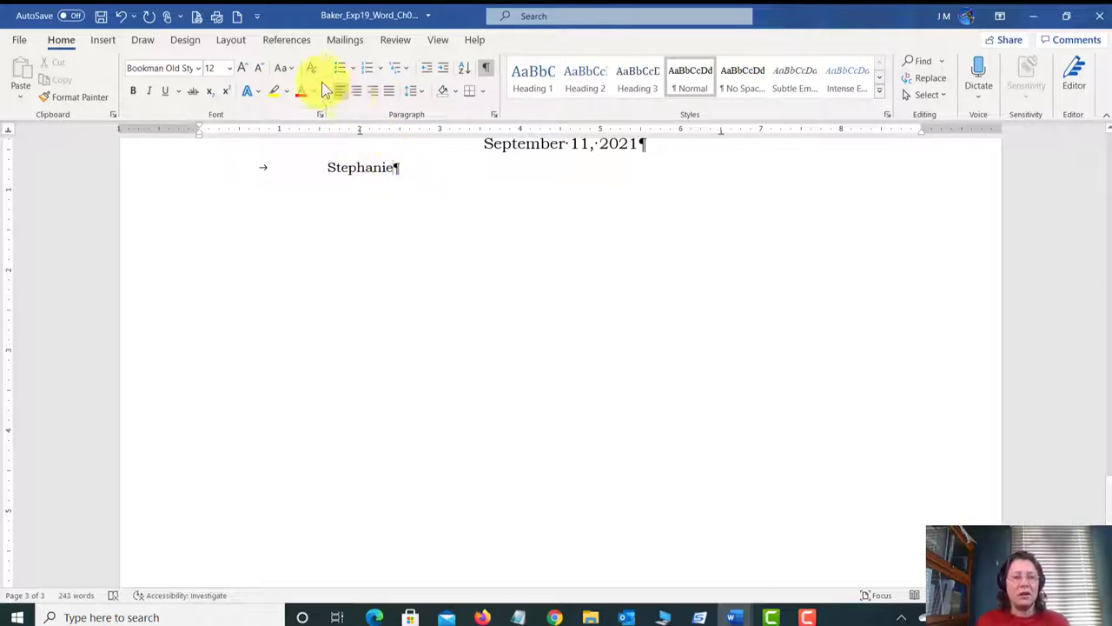
pyautogui.click(124, 17)
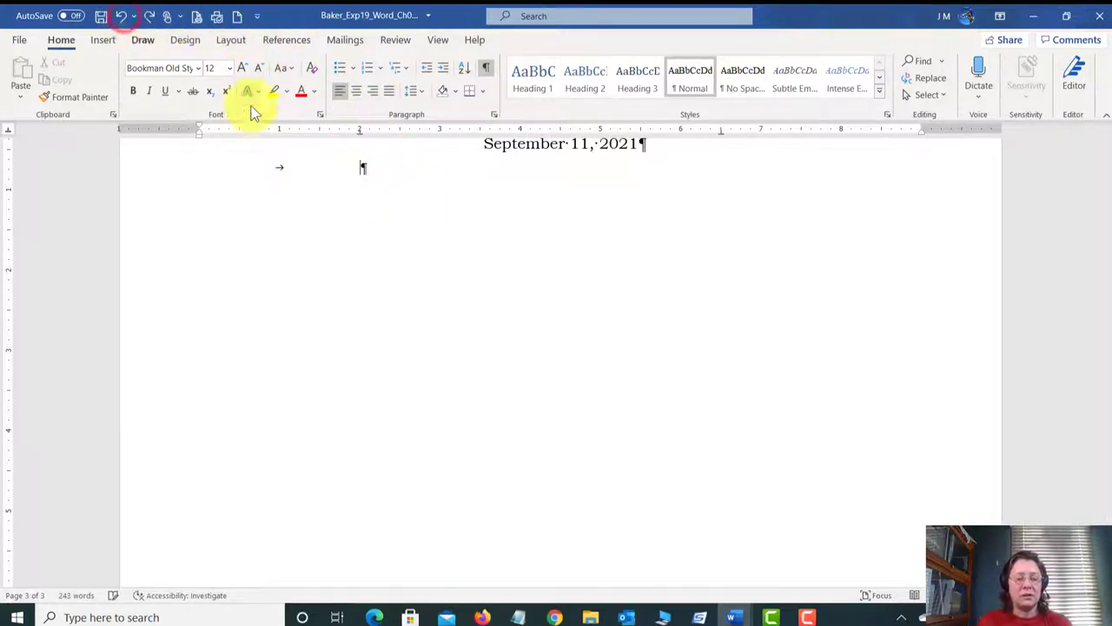
pyautogui.write('Name')
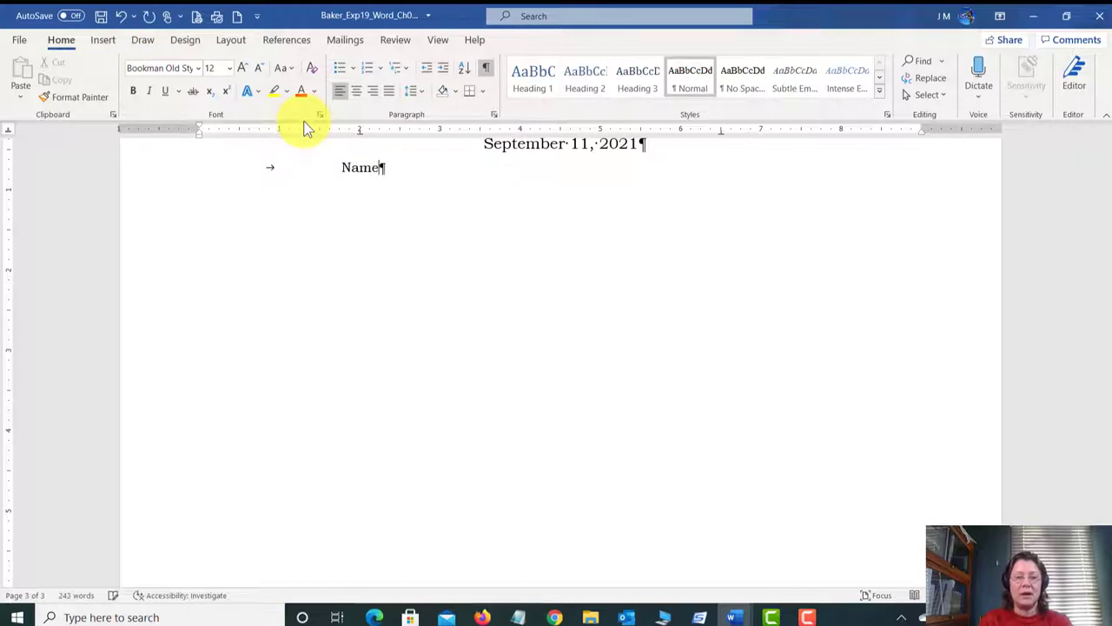
# Step: Add 'Start Time' at the next tab stop after Name, fix the typo, and start a new line
pyautogui.press('Tab')
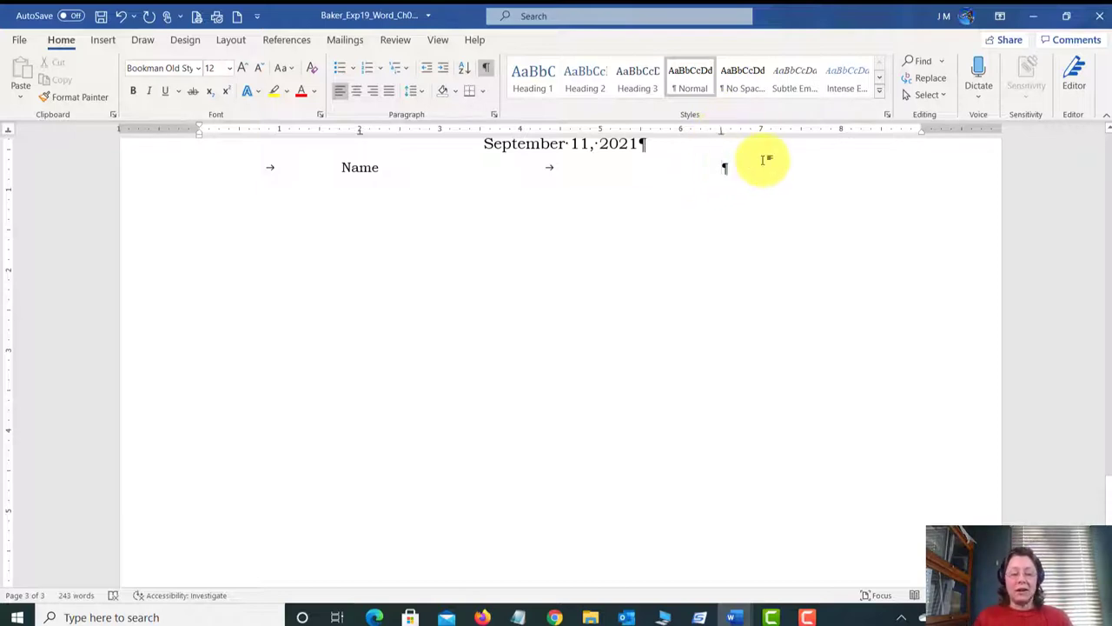
pyautogui.write('Start TIme')
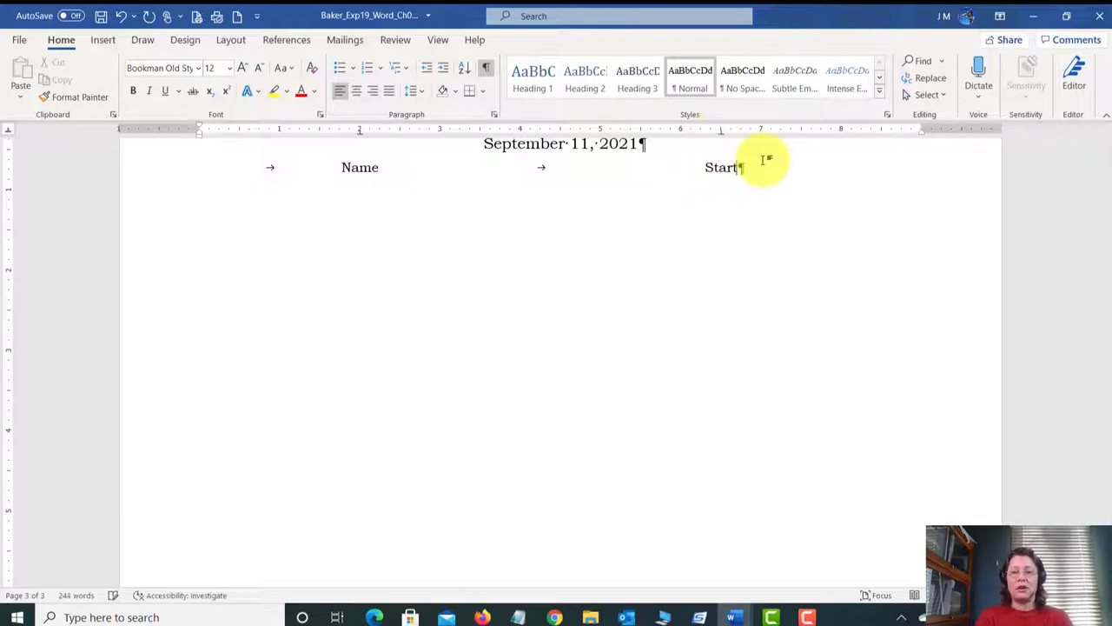
pyautogui.press('BackSpace')
pyautogui.press('BackSpace')
pyautogui.press('BackSpace')
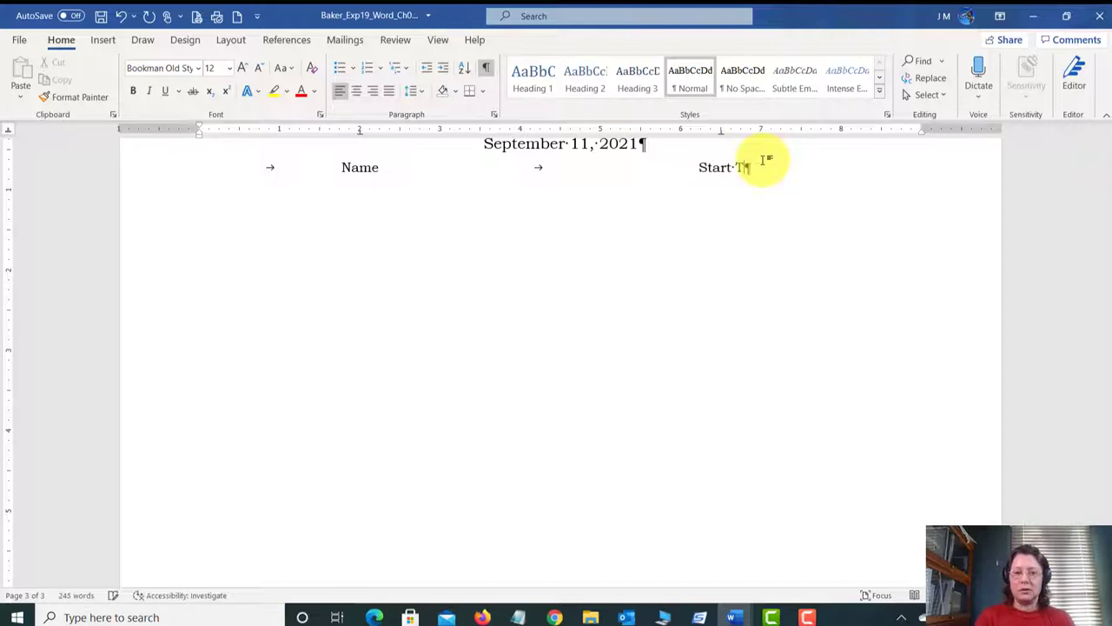
pyautogui.write('ime')
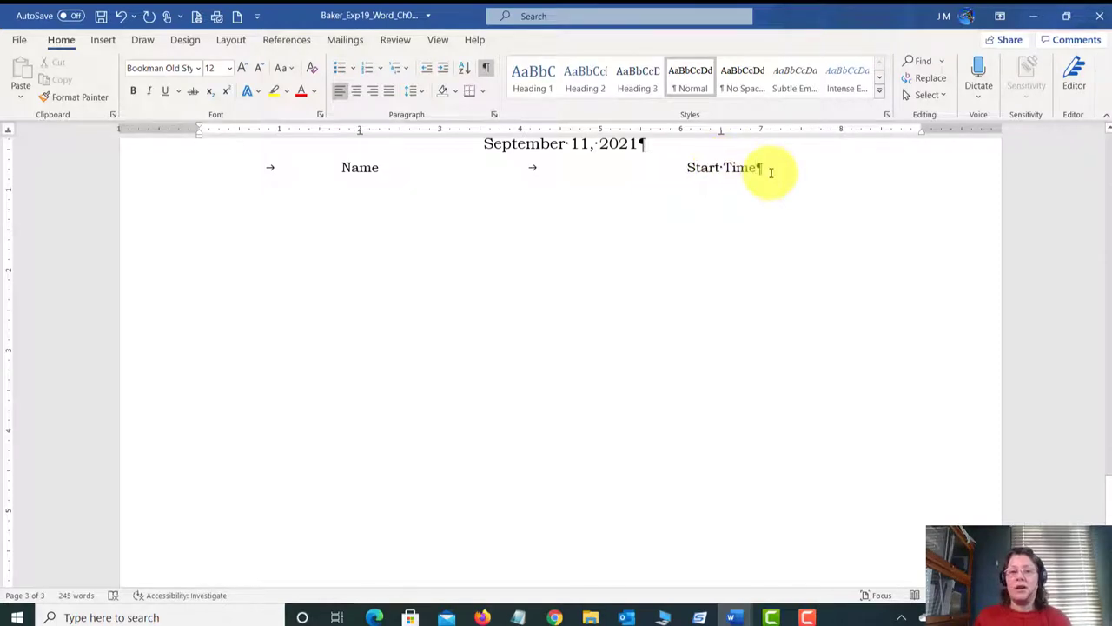
pyautogui.moveTo(762, 168); pyautogui.dragTo(741, 145)
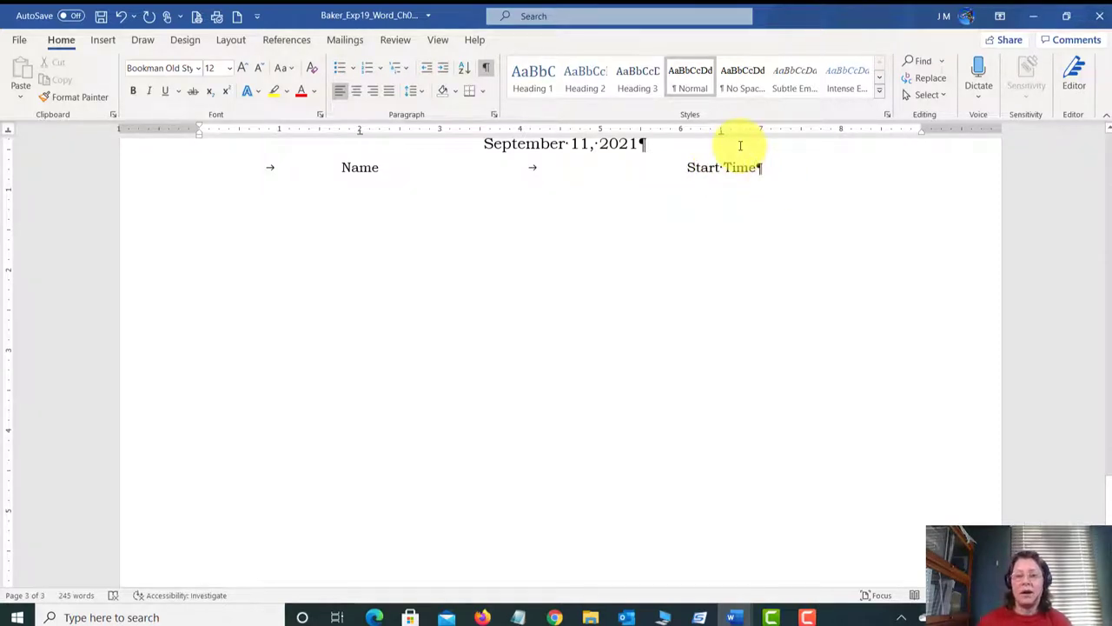
pyautogui.click(787, 167)
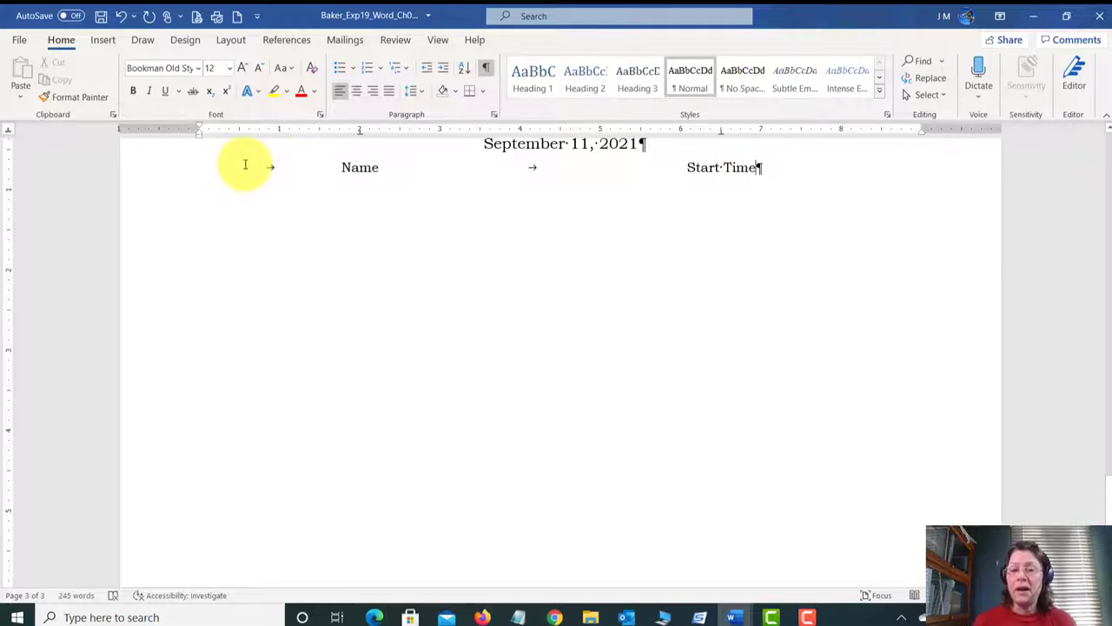
pyautogui.press('Return')
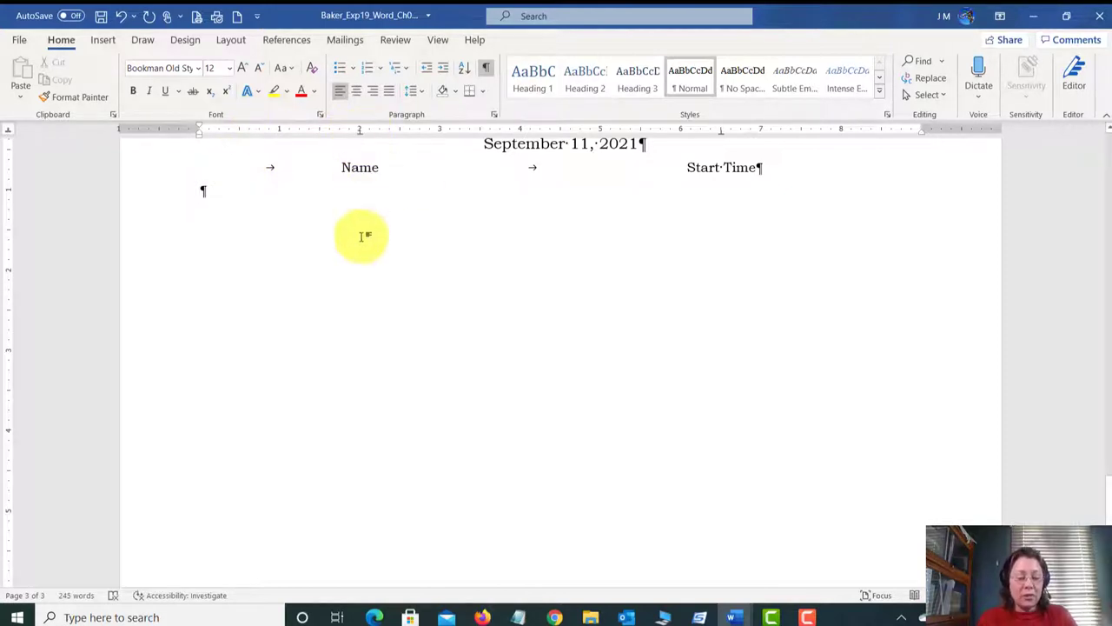
# Step: Add two tabbed rows, each with a first name and start times 10am and 1pm
pyautogui.press('Tab')
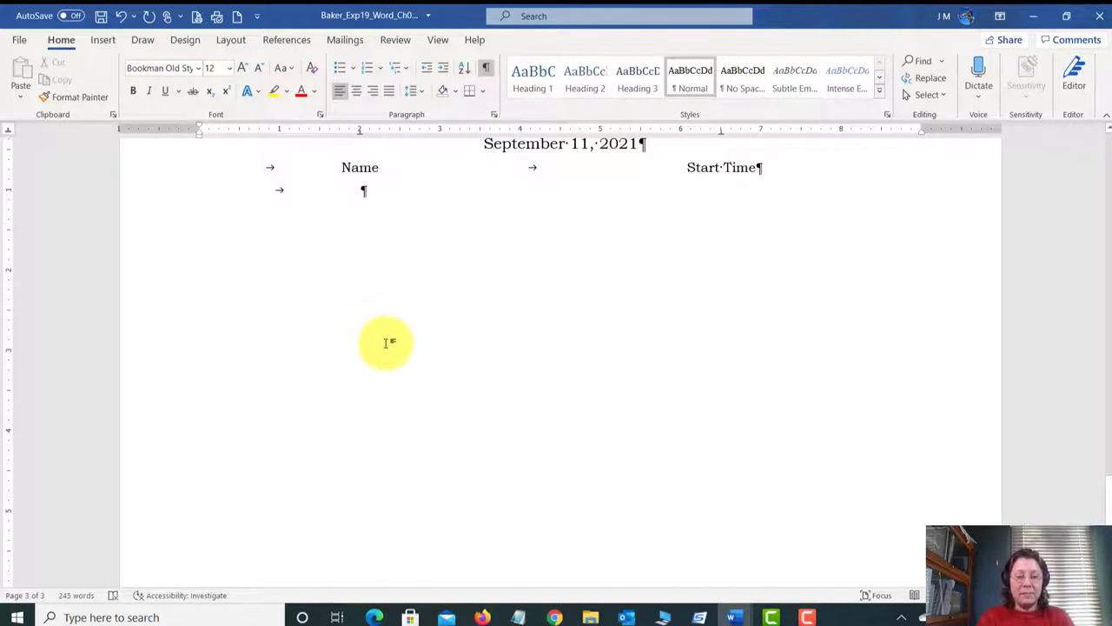
pyautogui.write('Stephanie')
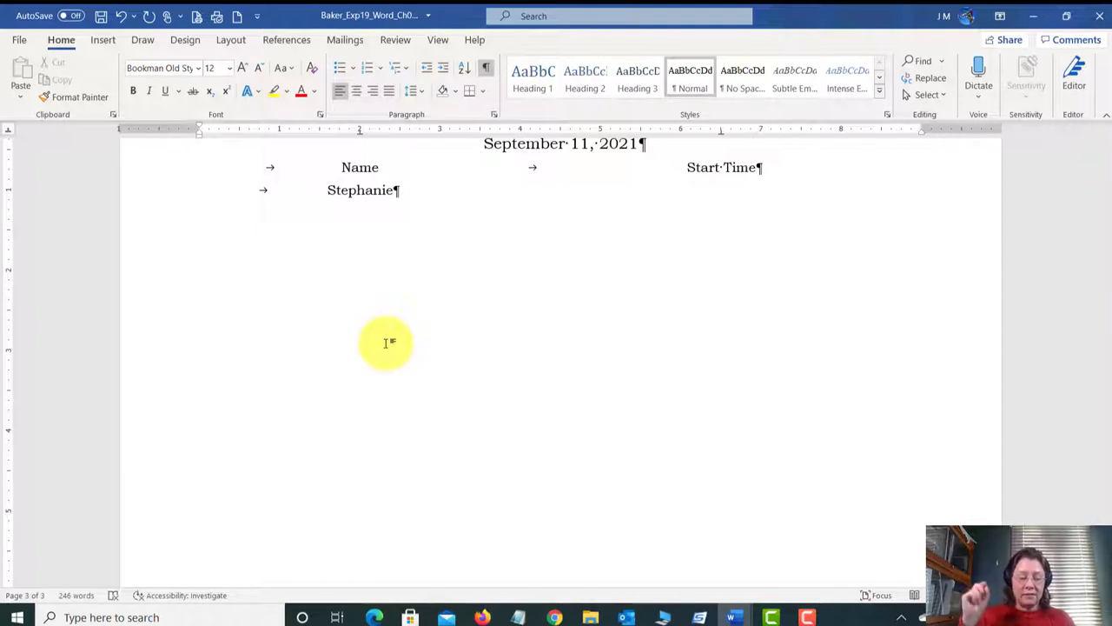
pyautogui.press('Tab')
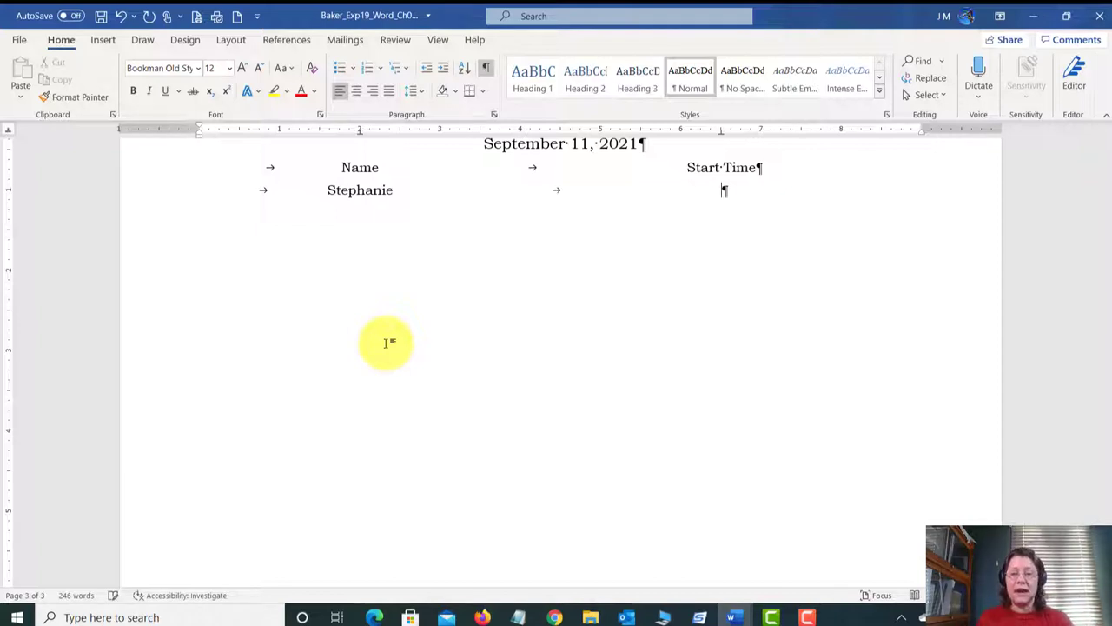
pyautogui.write('10am')
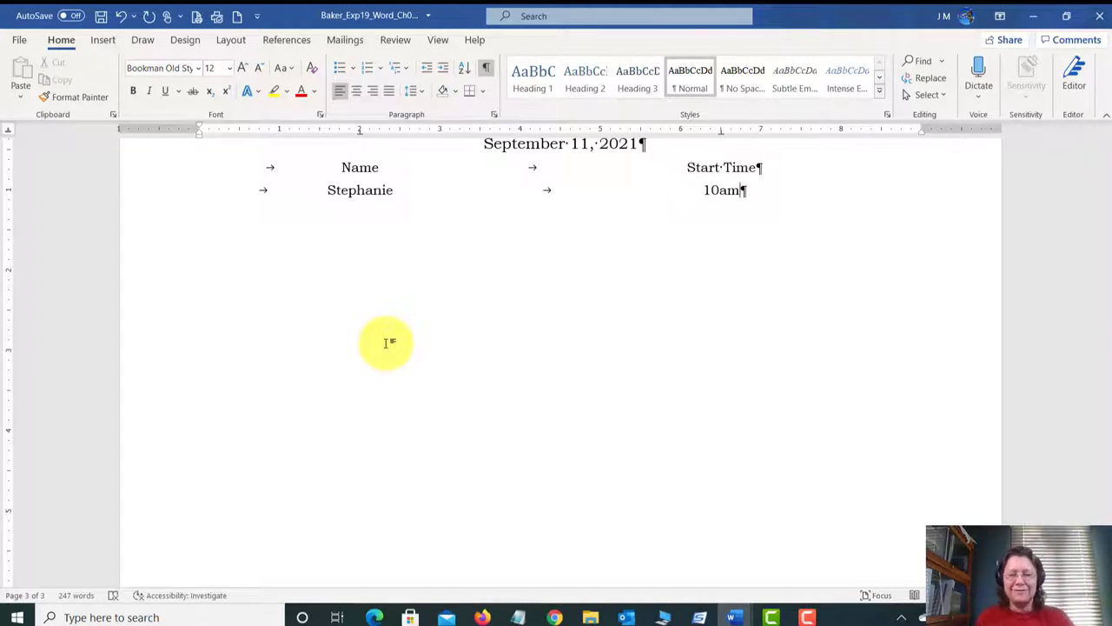
pyautogui.press('Return')
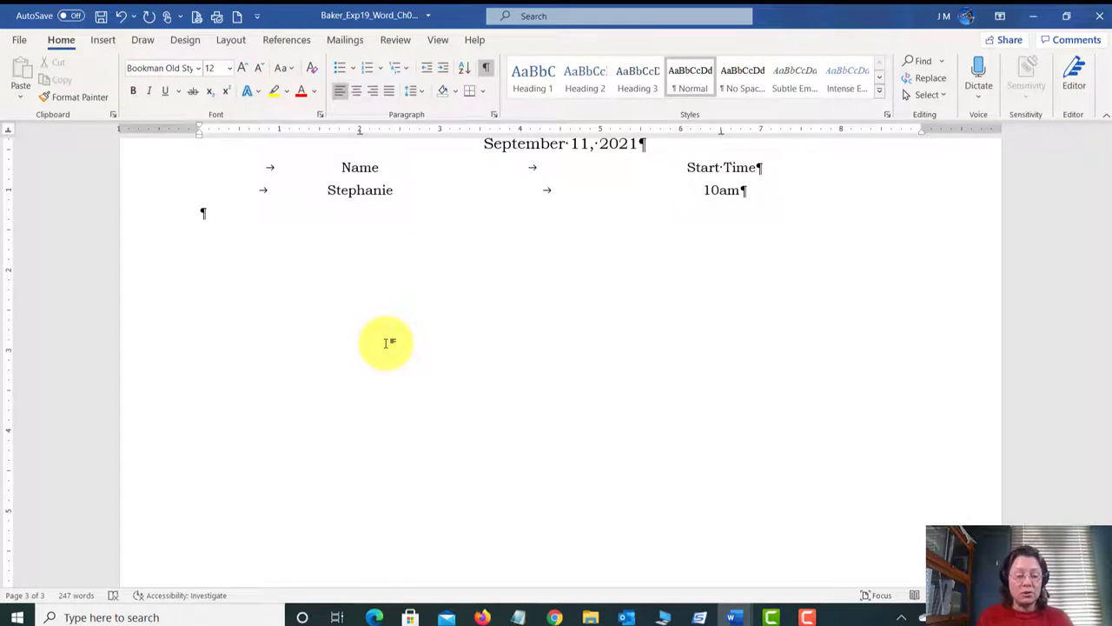
pyautogui.press('Tab')
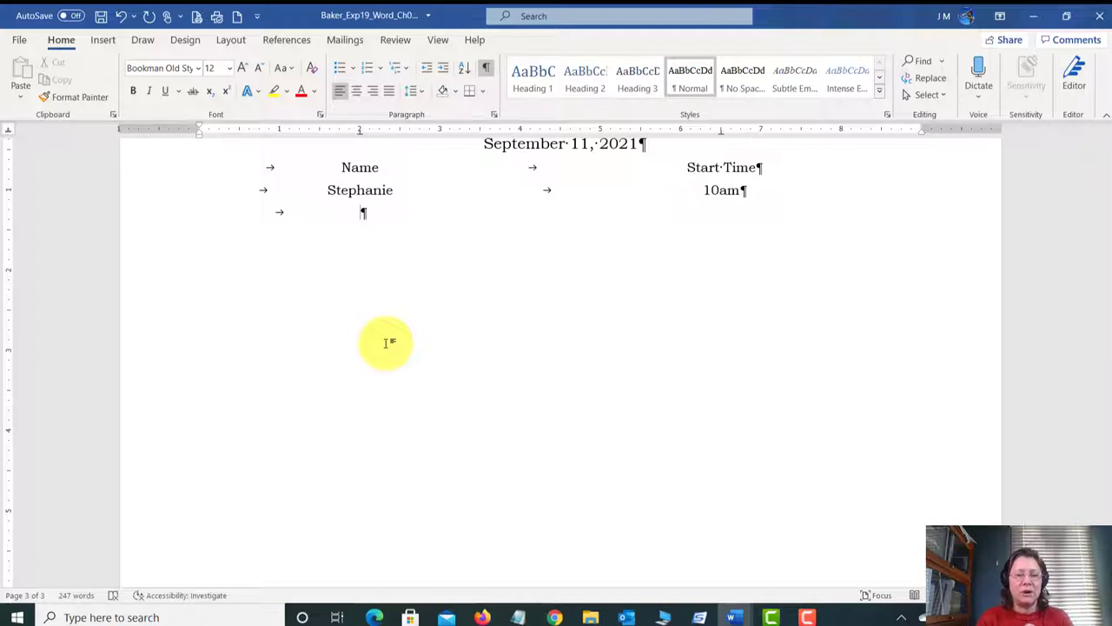
pyautogui.write('La')
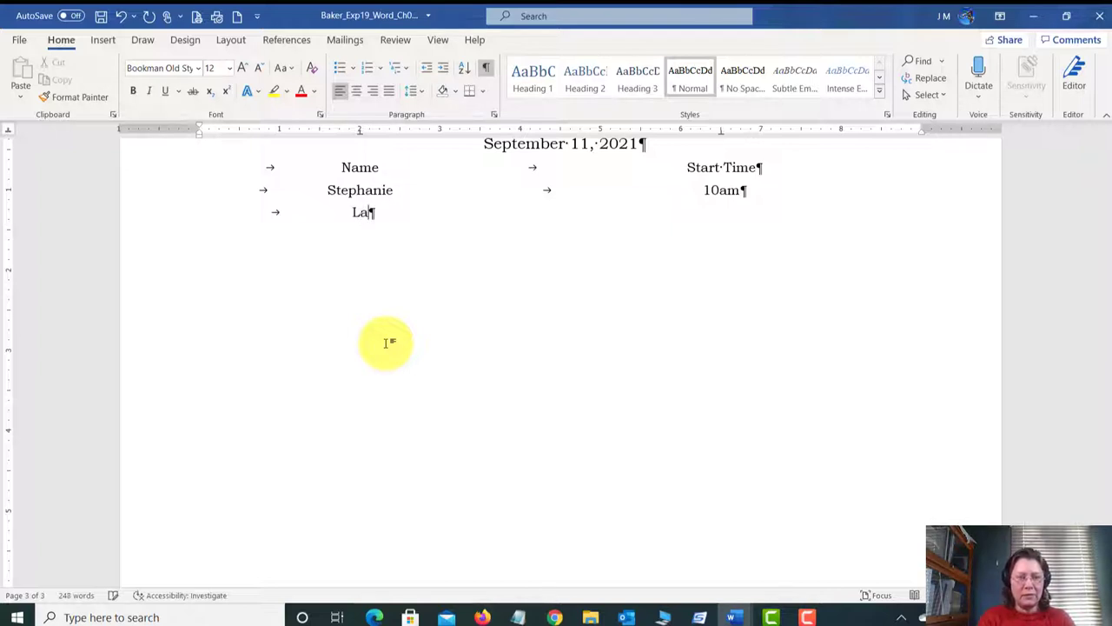
pyautogui.write('Darius')
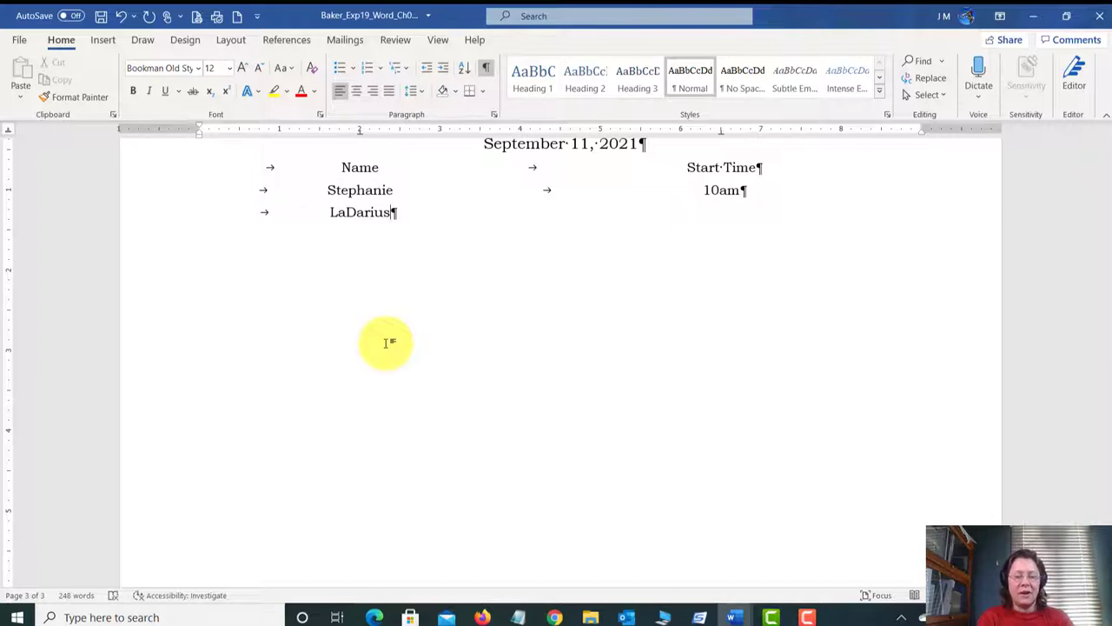
pyautogui.press('Tab')
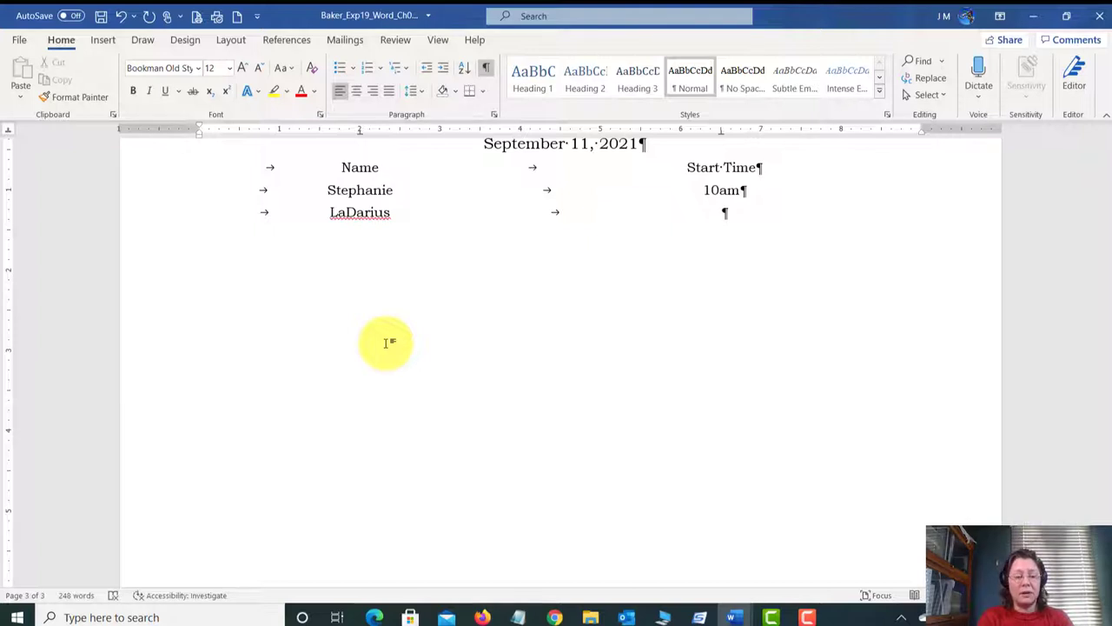
pyautogui.write('1pm')
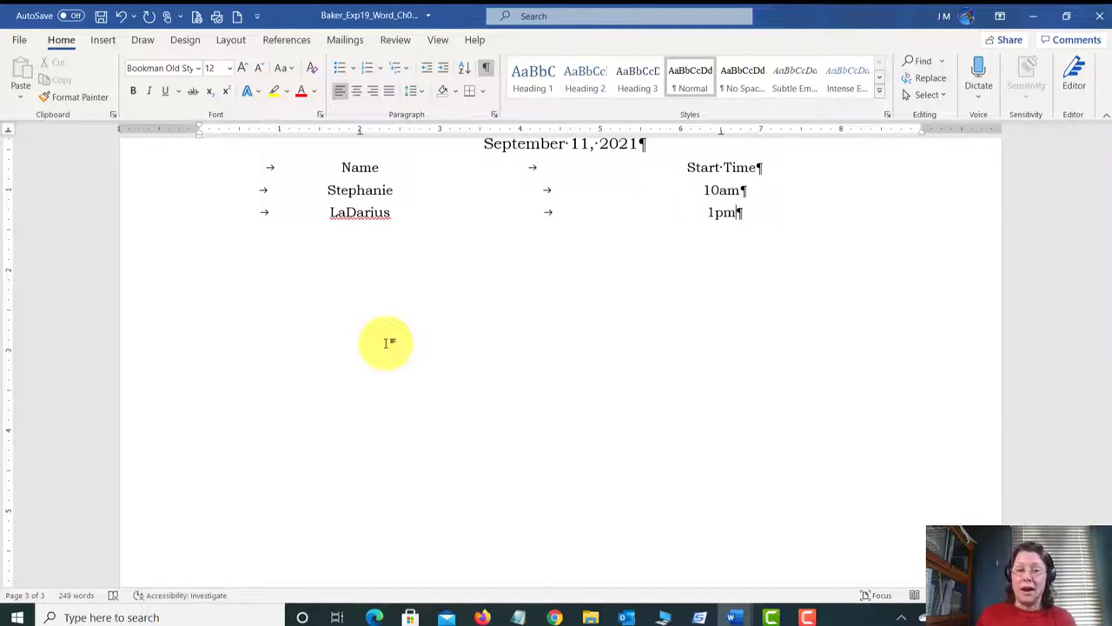
pyautogui.scroll(1, 434, 376)
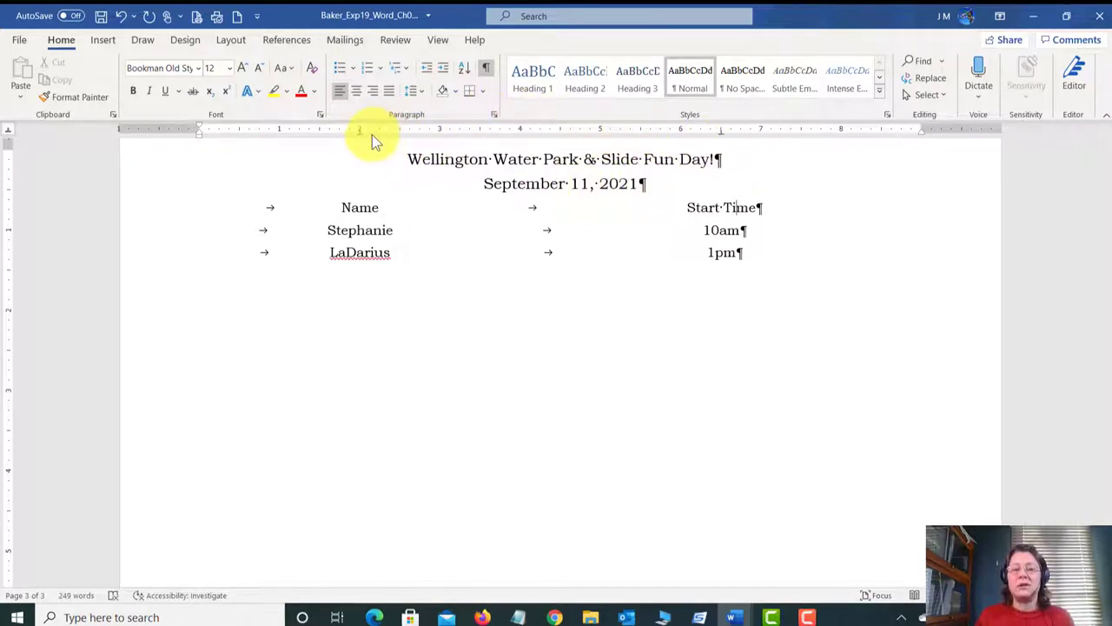
# Step: Select the Name/Start Time heading and its two rows, and delete them
pyautogui.press('Up')
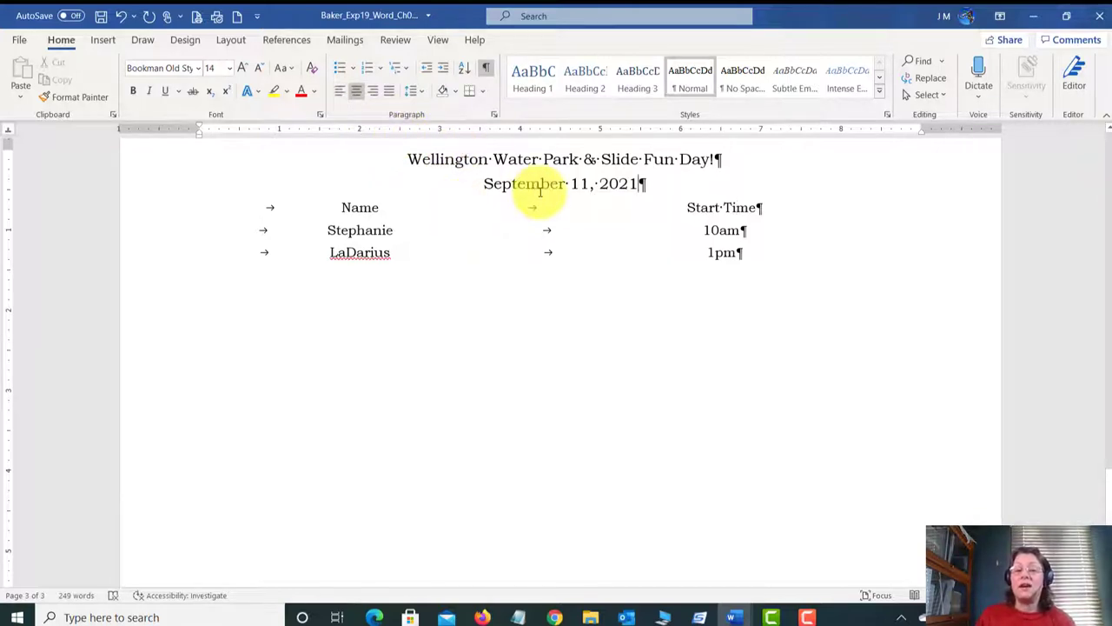
pyautogui.click(723, 207)
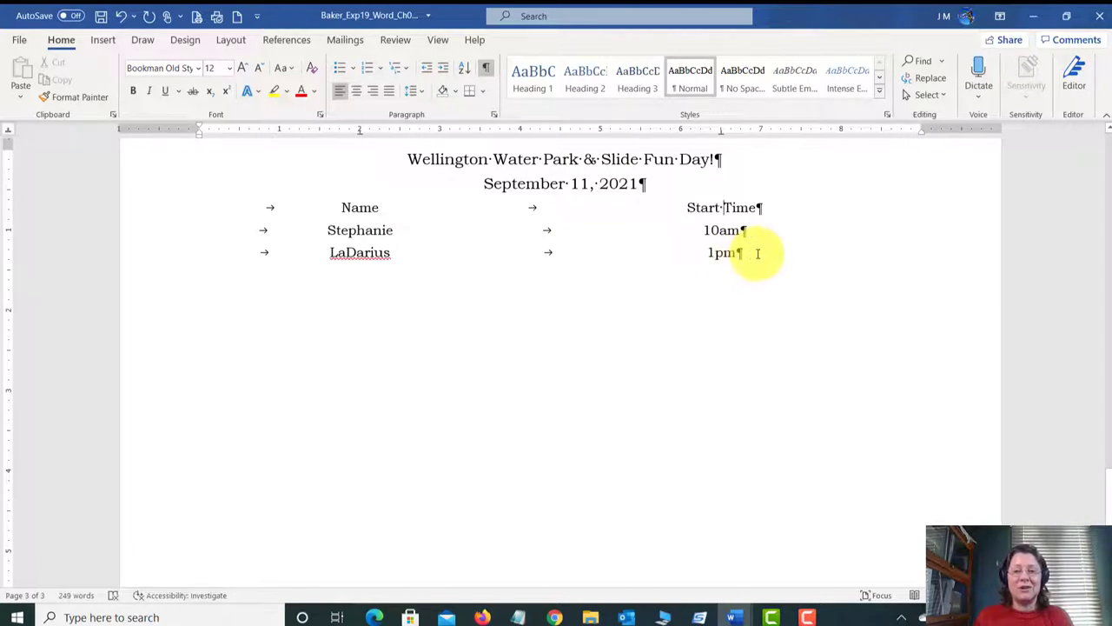
pyautogui.moveTo(757, 253); pyautogui.dragTo(353, 212)
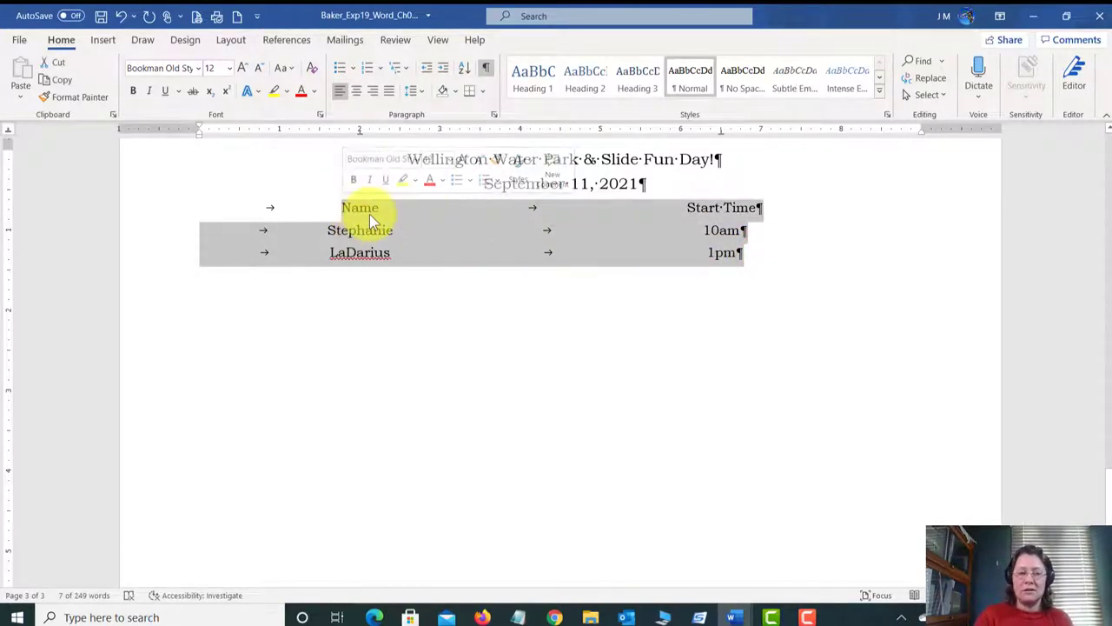
pyautogui.press('Delete')
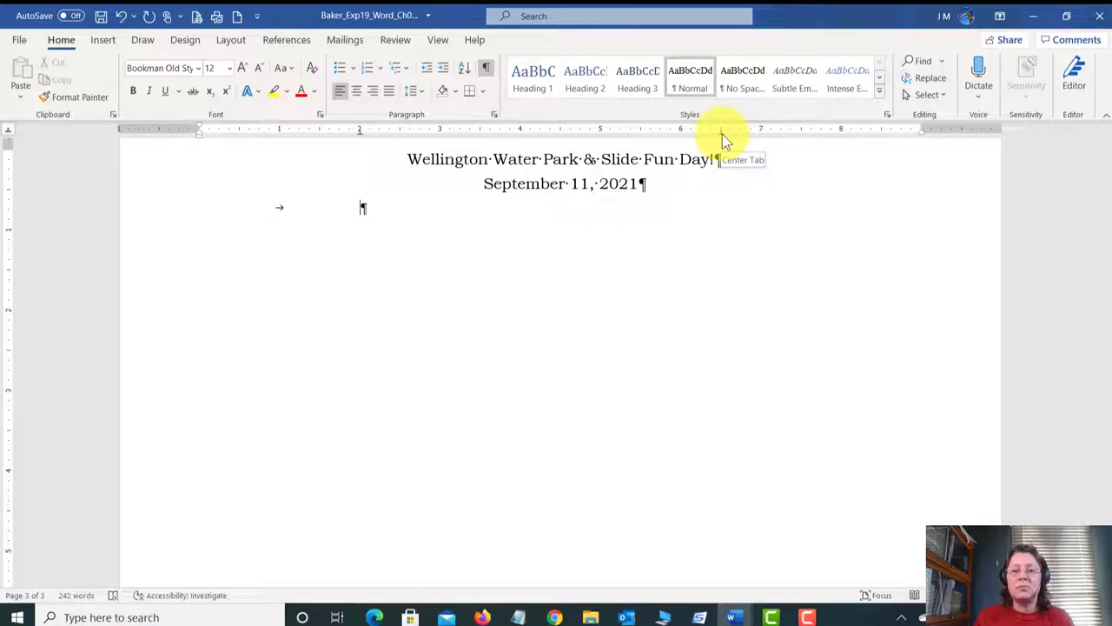
# Step: Drag the 6.5-inch and 2-inch tab stops off the ruler to remove them
pyautogui.moveTo(722, 134); pyautogui.dragTo(722, 134)
pyautogui.moveTo(724, 139); pyautogui.dragTo(784, 211)
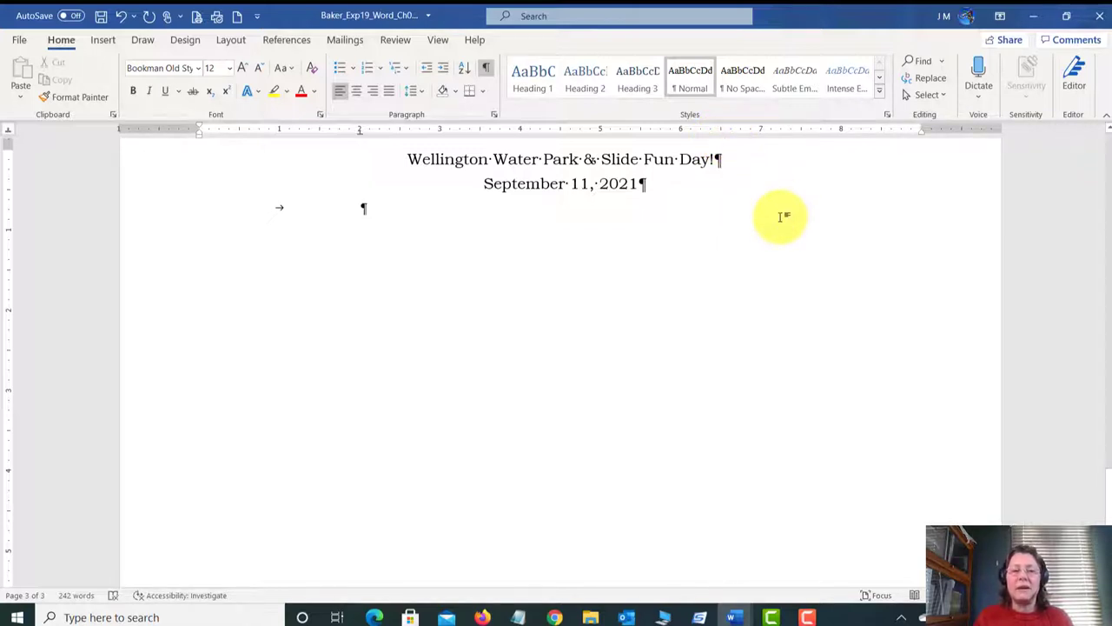
pyautogui.click(338, 131)
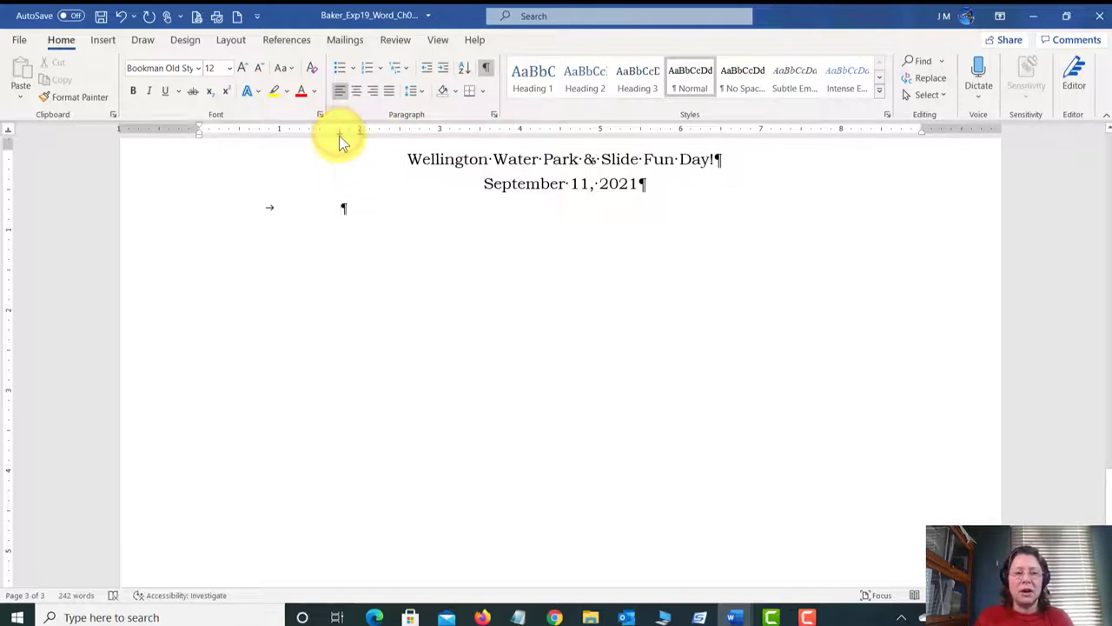
pyautogui.moveTo(339, 132)
pyautogui.mouseDown()
pyautogui.moveTo(321, 132)
pyautogui.moveTo(359, 132)
pyautogui.mouseUp()
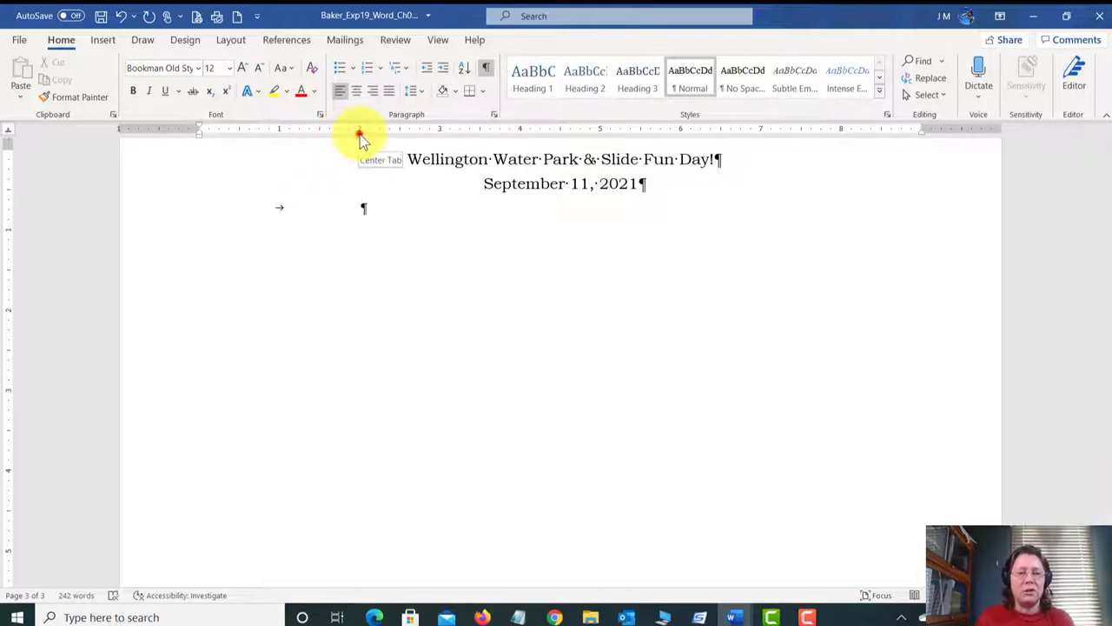
pyautogui.moveTo(360, 134); pyautogui.dragTo(346, 152)
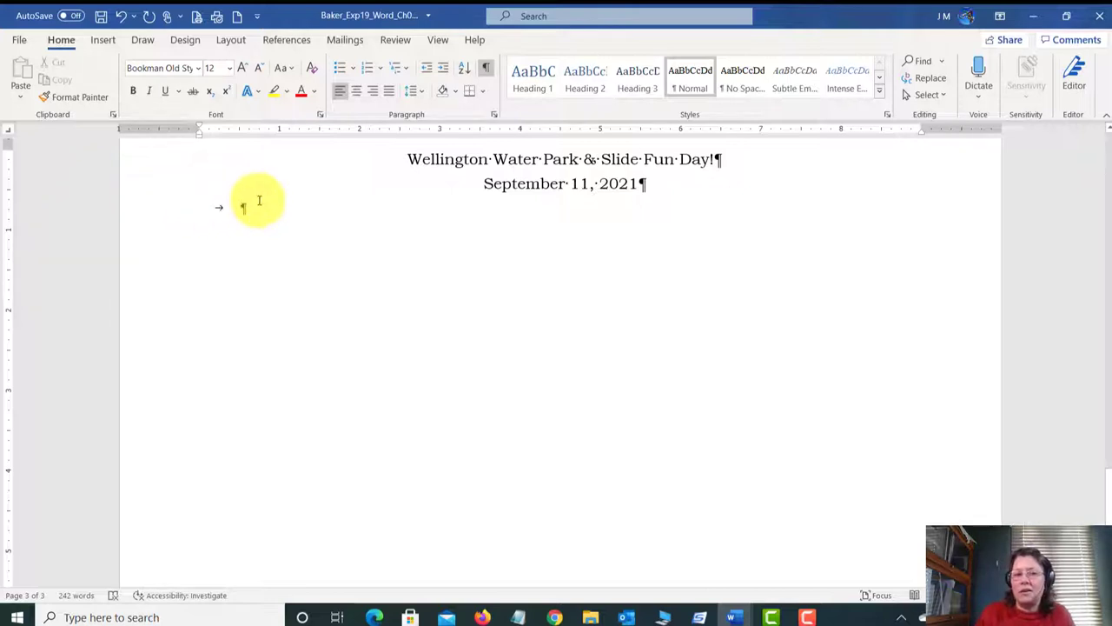
pyautogui.click(523, 129)
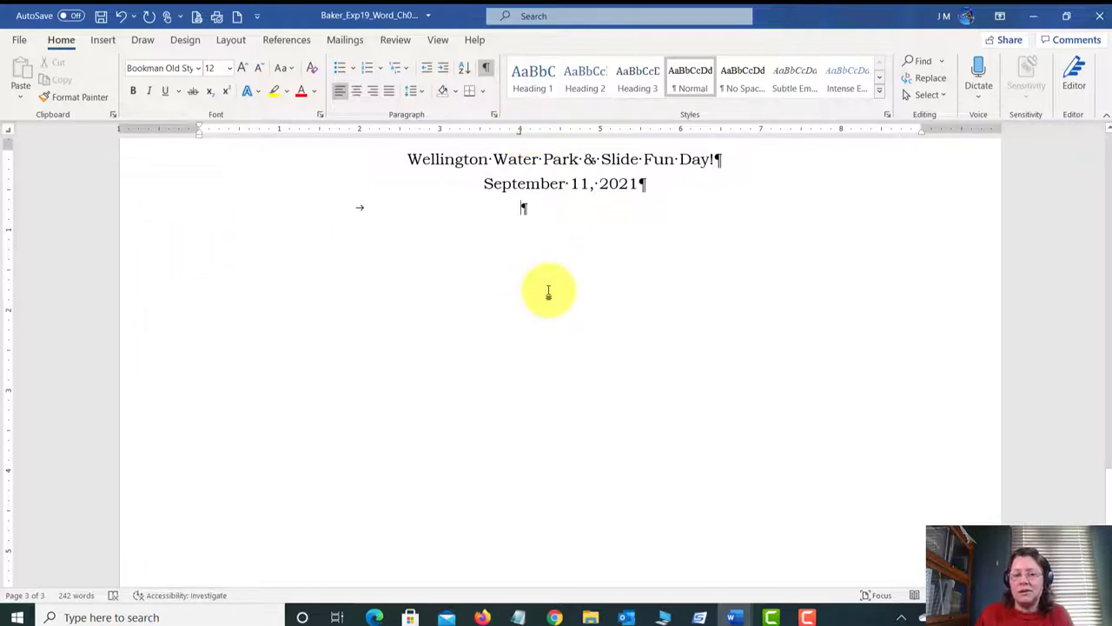
pyautogui.write('W')
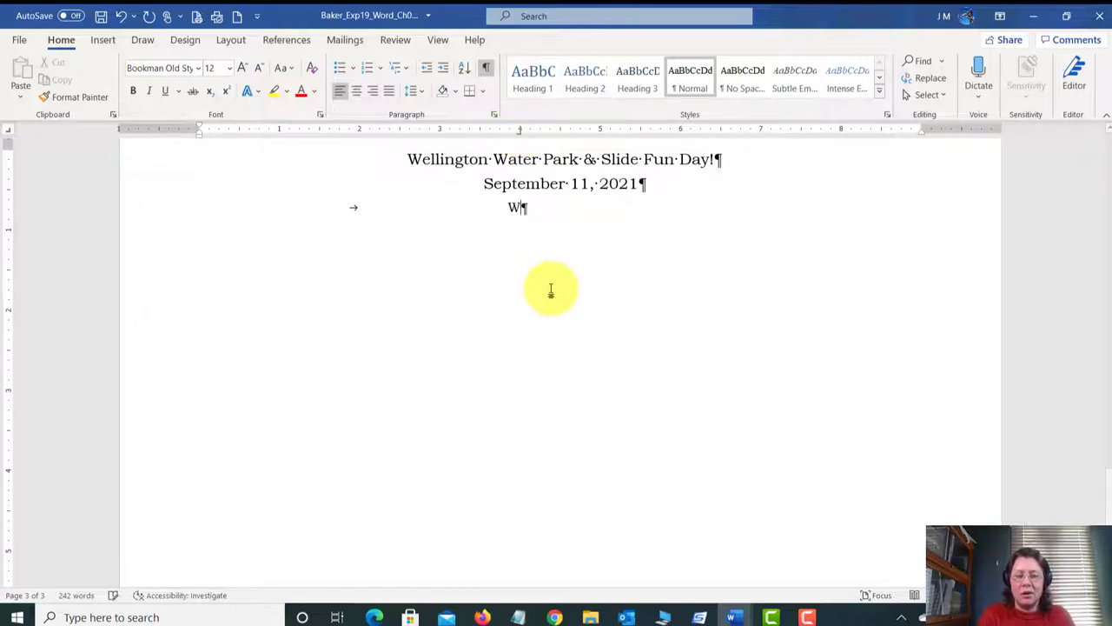
pyautogui.write('hich way i')
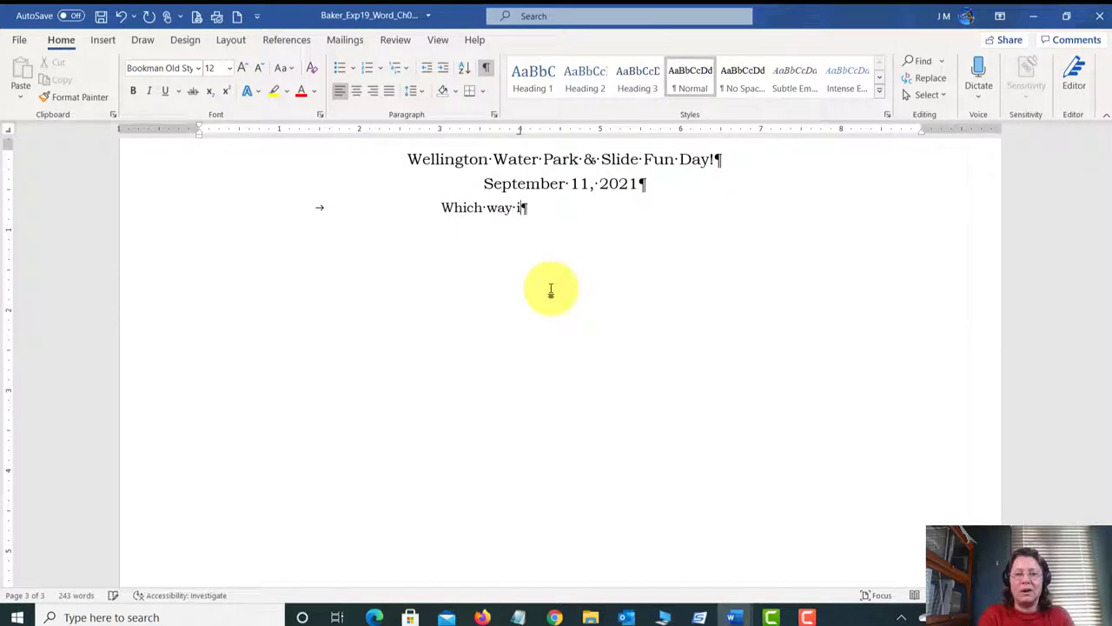
pyautogui.write('s the text')
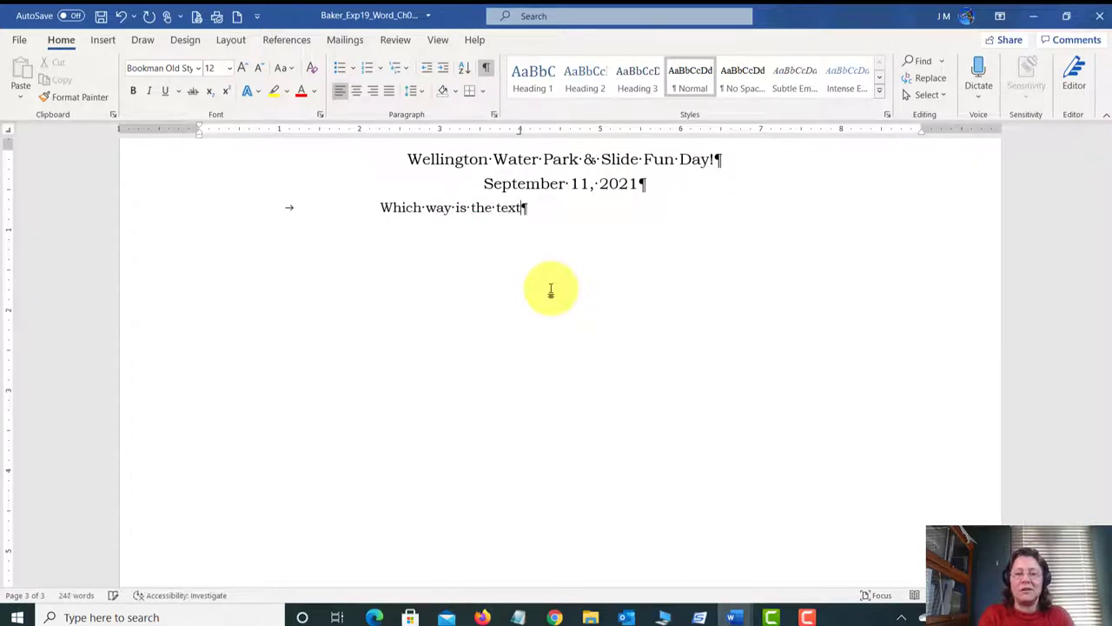
pyautogui.write(' going to flow?')
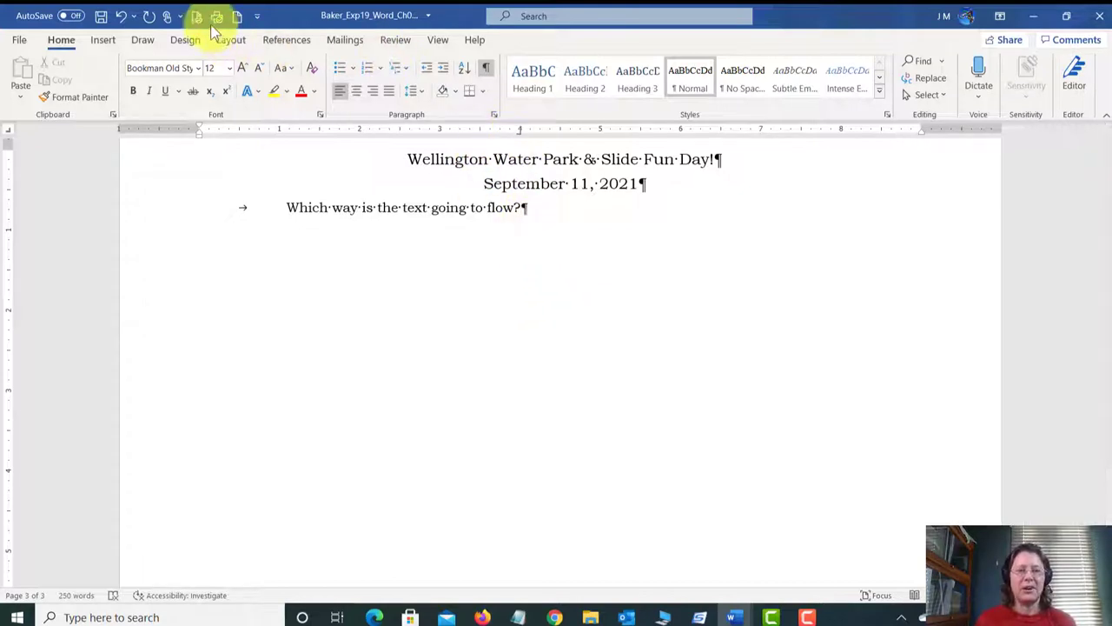
pyautogui.click(122, 19)
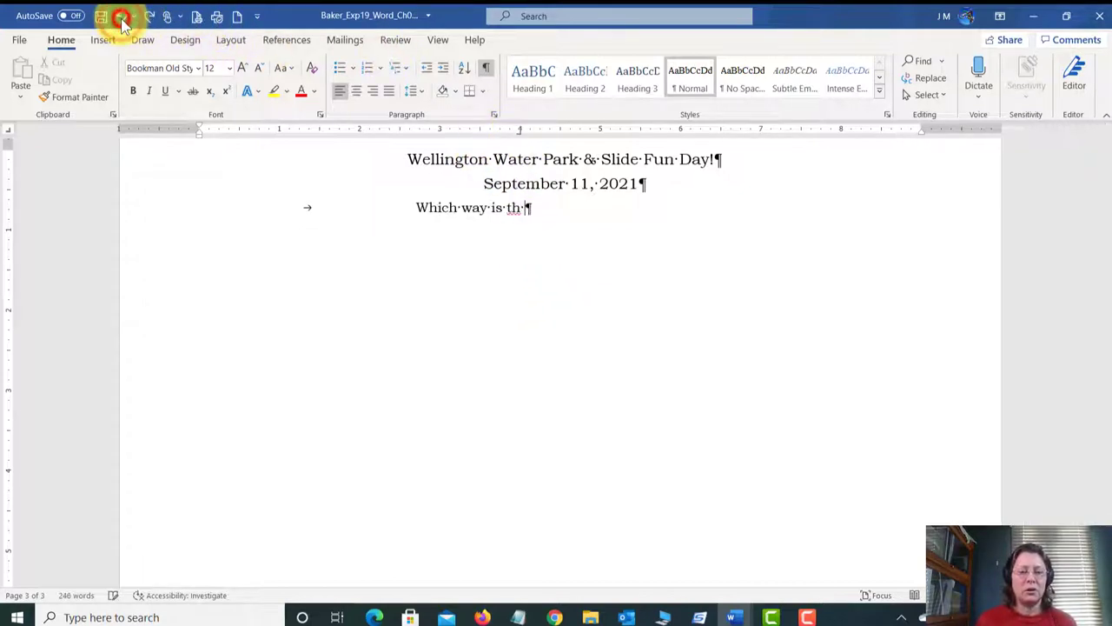
pyautogui.click(122, 20)
pyautogui.click(122, 20)
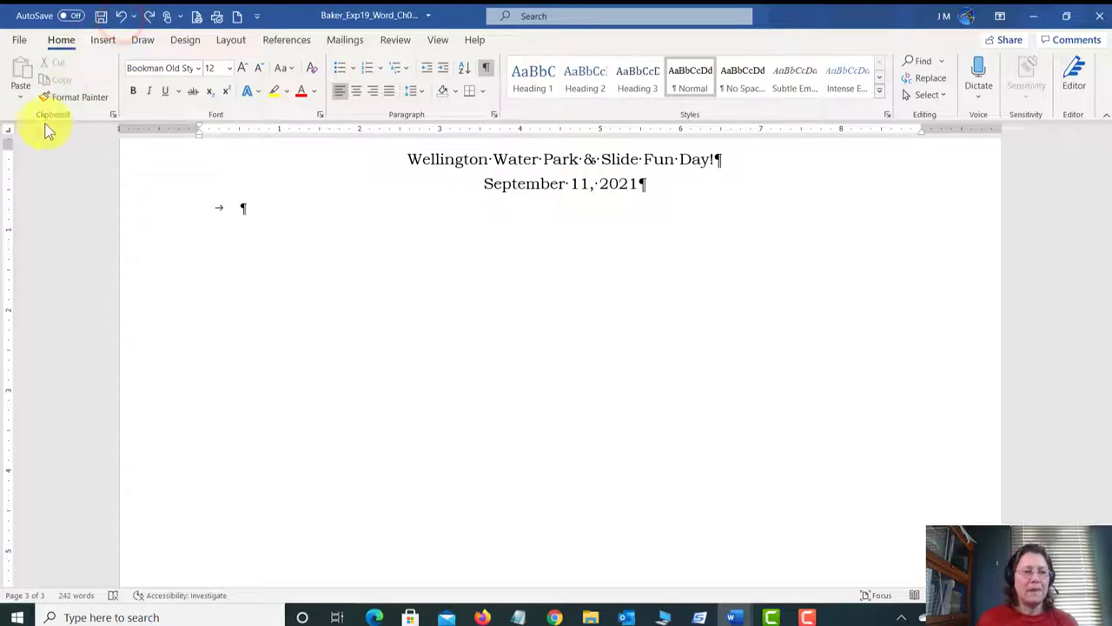
pyautogui.click(11, 130)
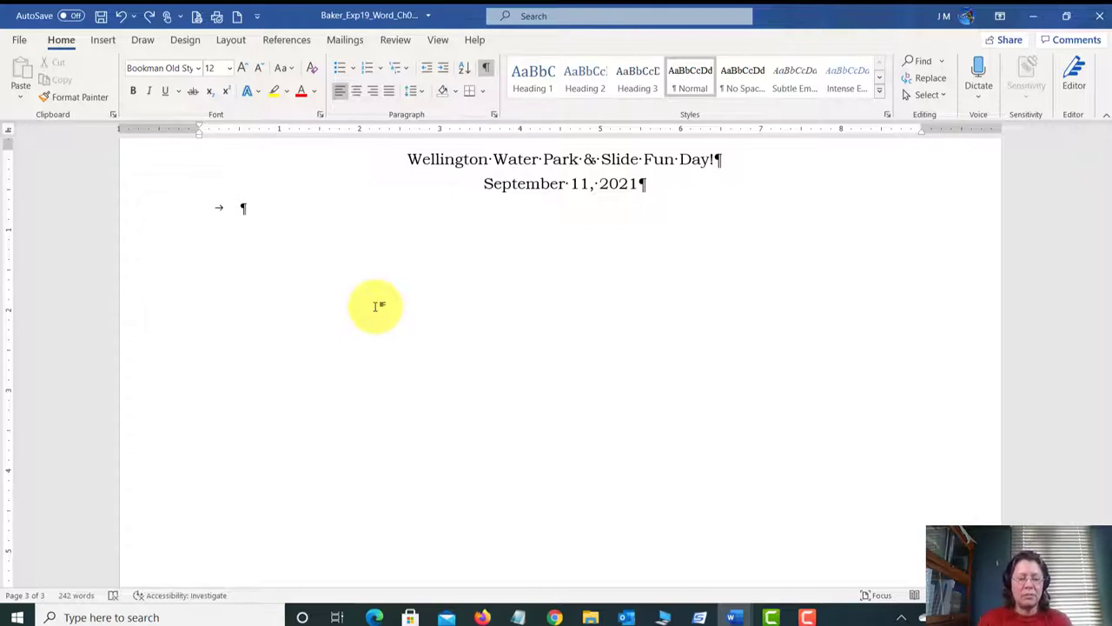
pyautogui.write('$500')
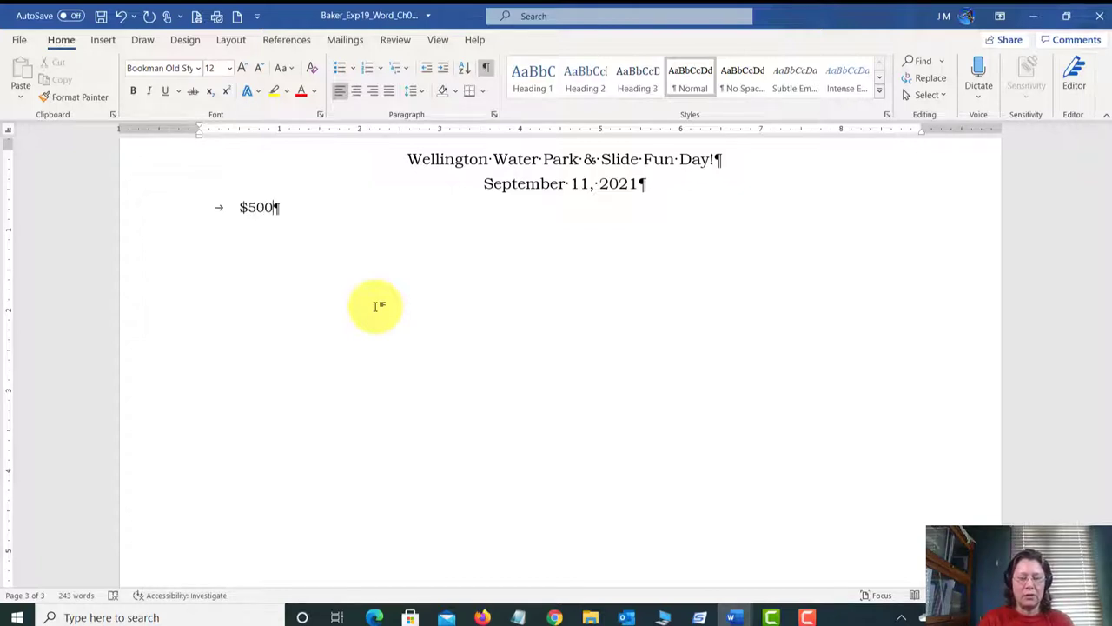
pyautogui.press('Return')
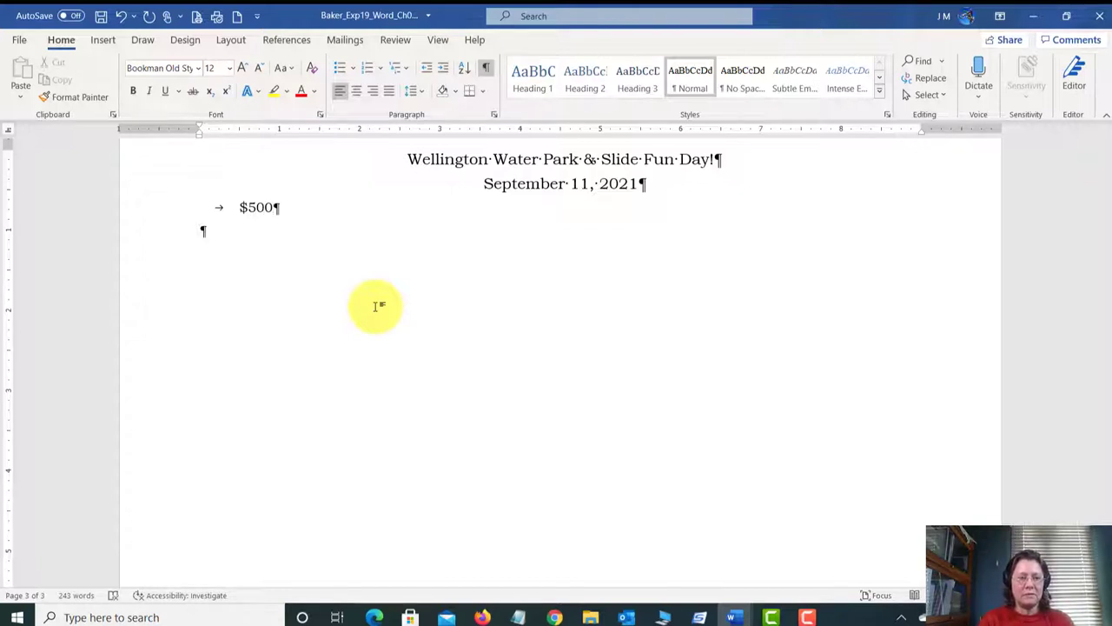
pyautogui.press('Tab')
pyautogui.write('$5.32')
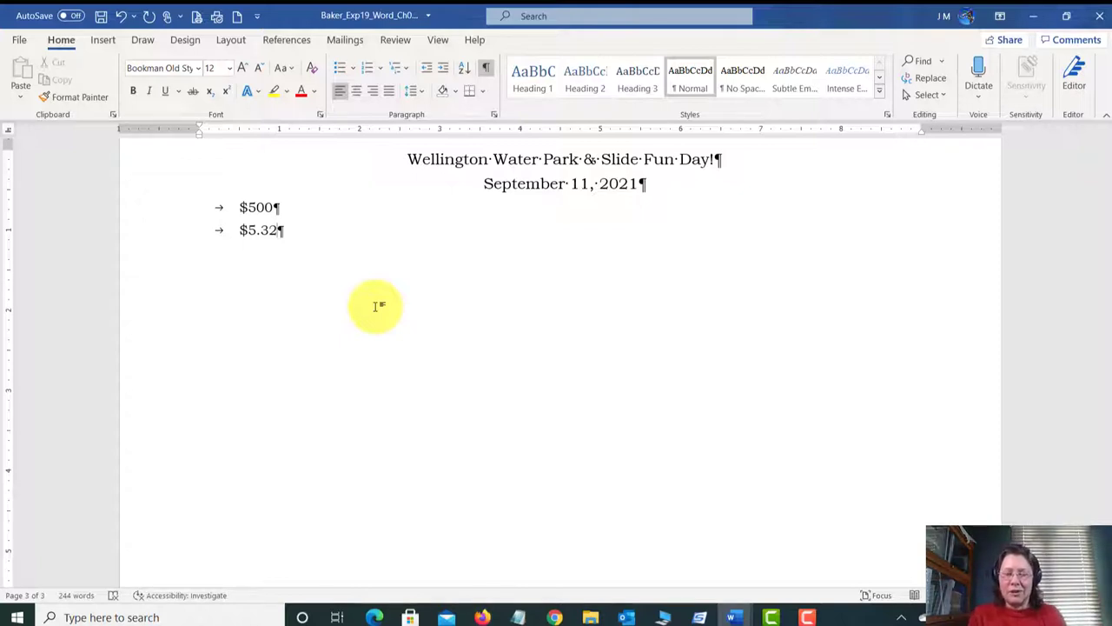
pyautogui.press('Return')
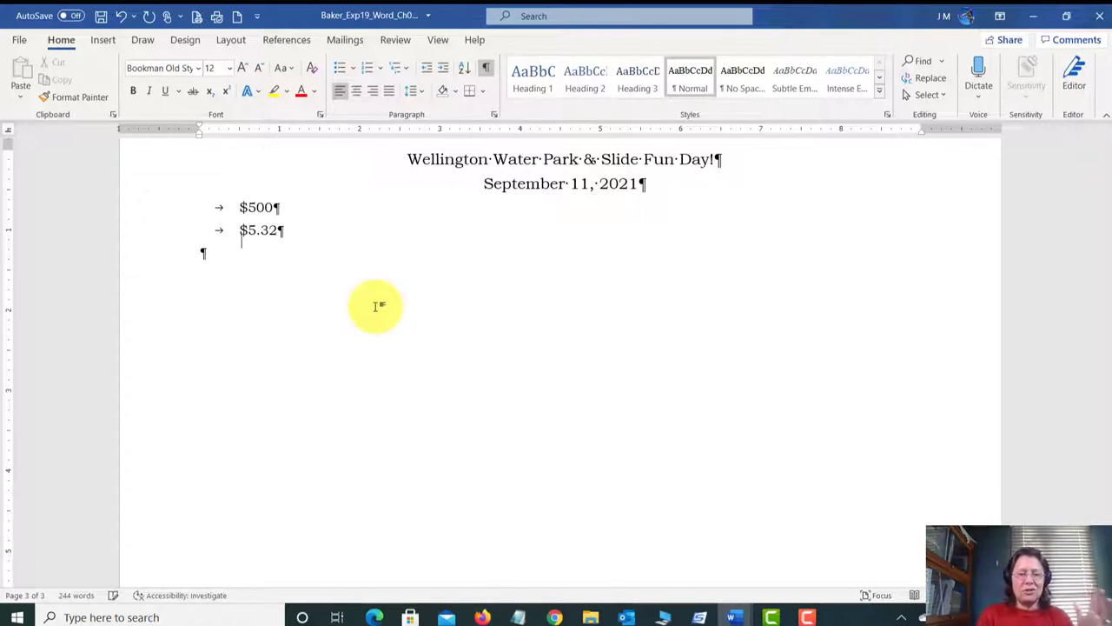
pyautogui.press('Tab')
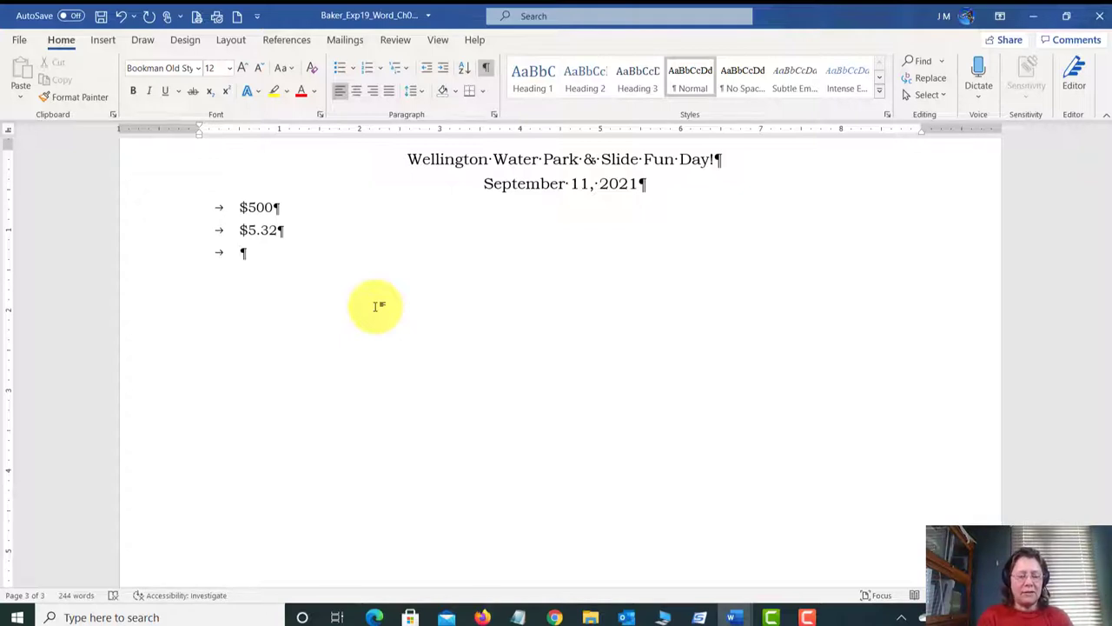
pyautogui.write('$5,00')
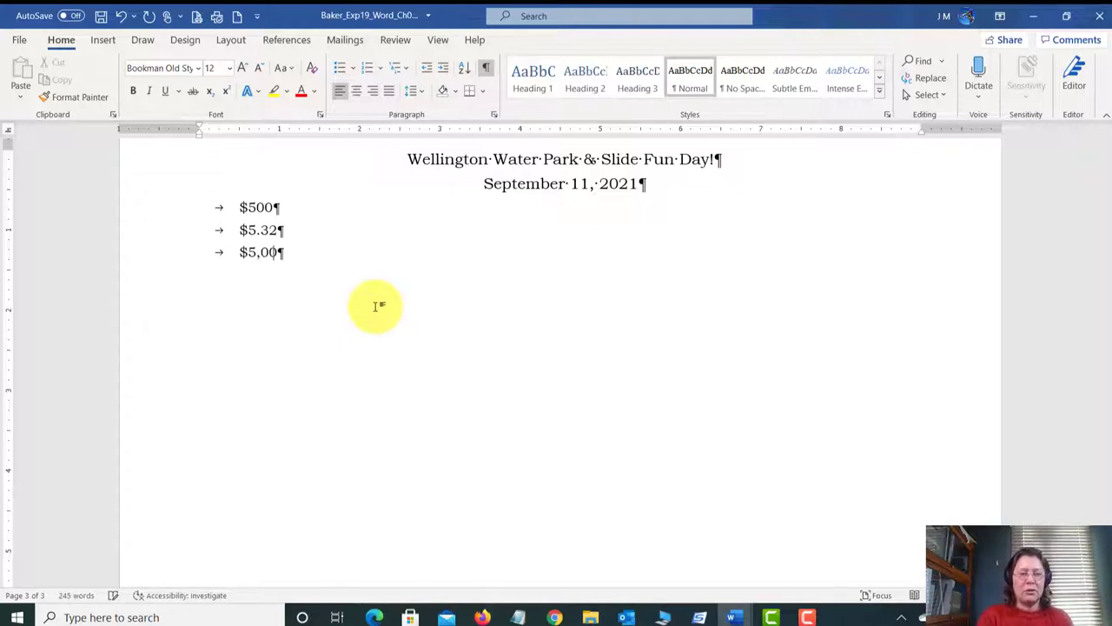
pyautogui.write('0')
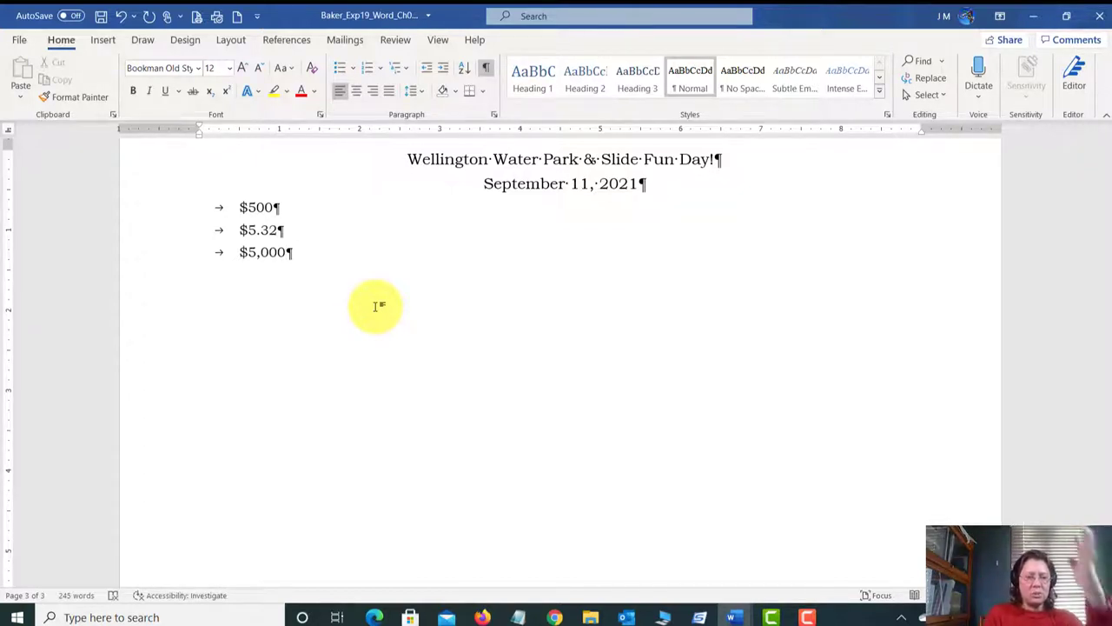
pyautogui.press('Return')
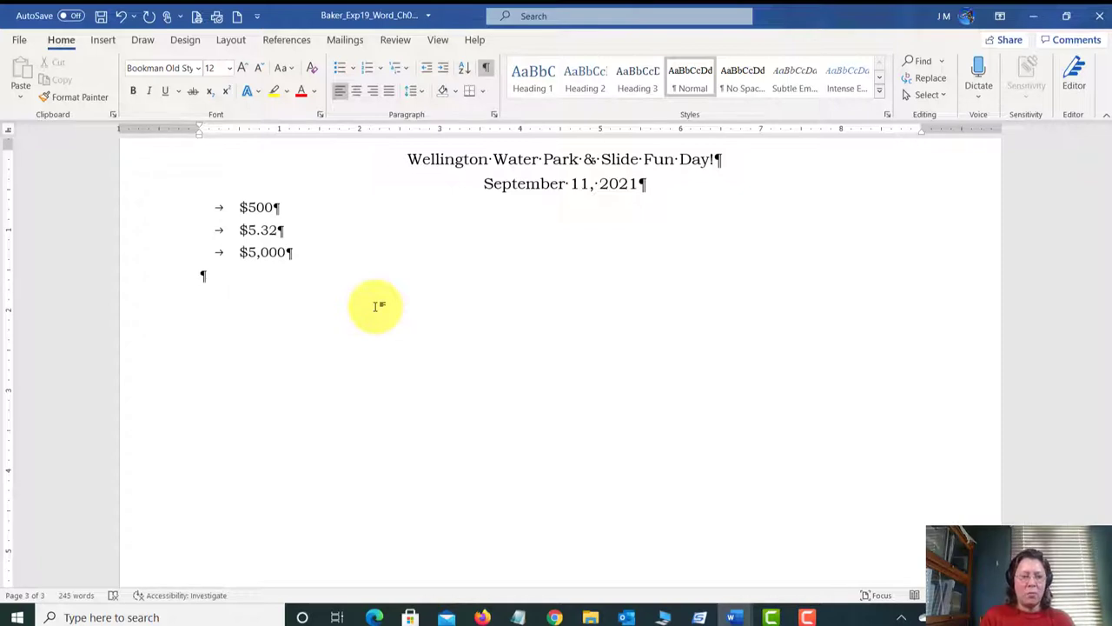
pyautogui.press('Tab')
pyautogui.write('$5,')
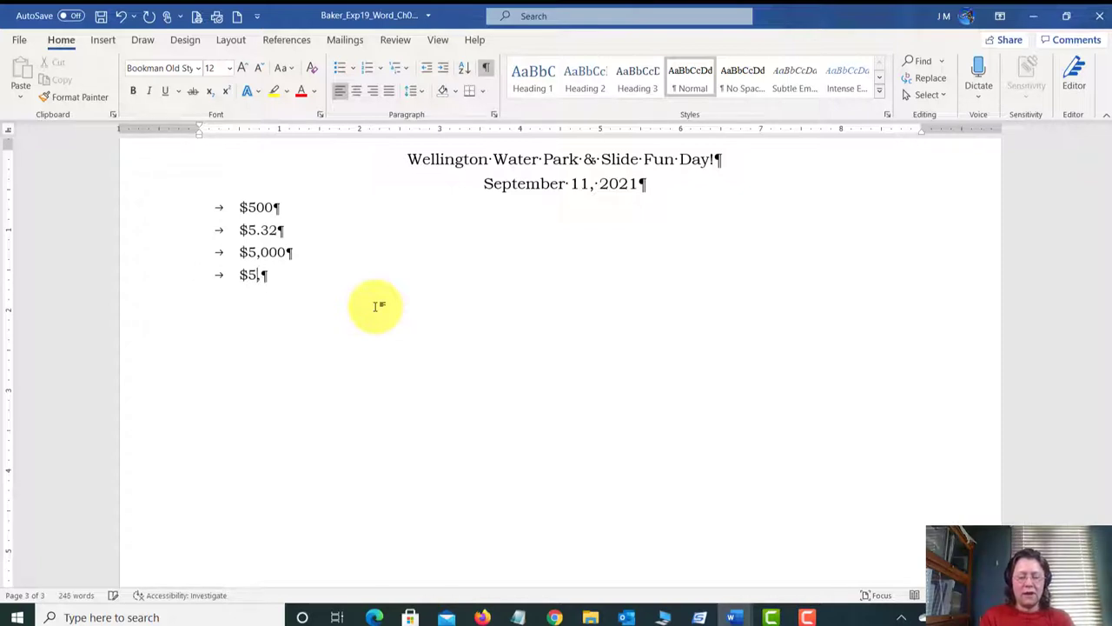
pyautogui.write('000,000')
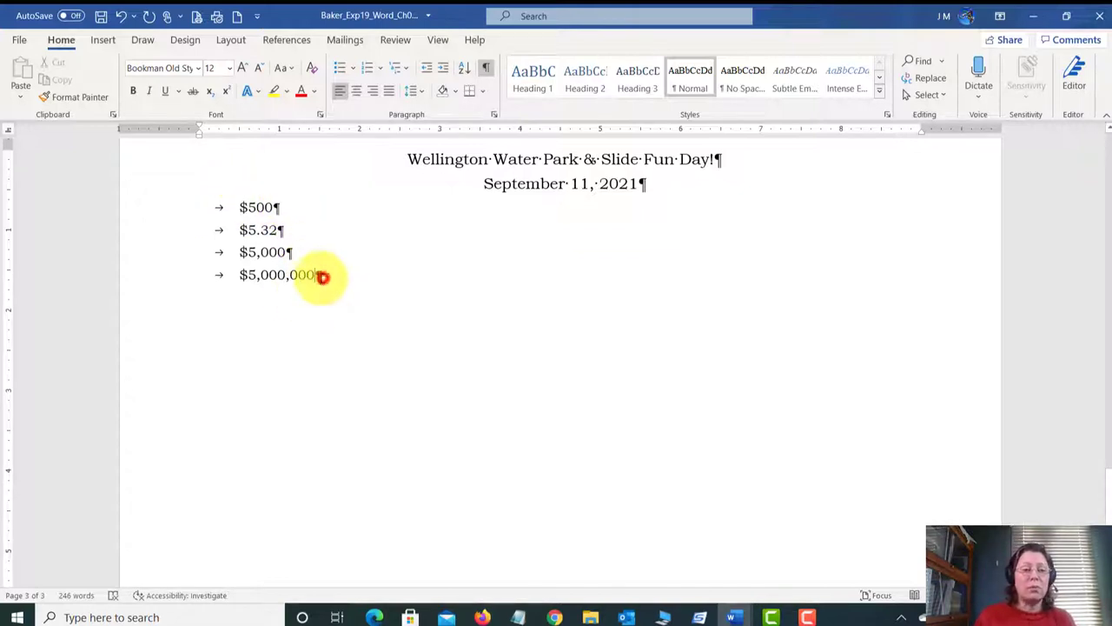
pyautogui.moveTo(318, 275); pyautogui.dragTo(294, 210)
pyautogui.press('Delete')
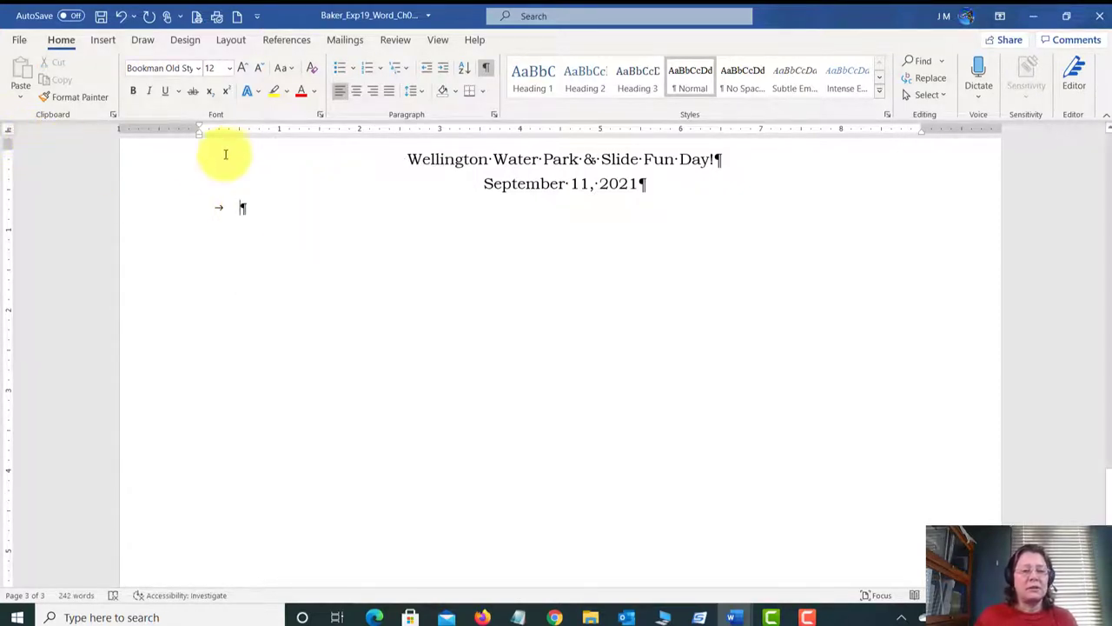
# Step: Set a tab stop near 1.5 inches and list $500, $5.32, $5,000.32 and $5,000,000.0 on tabbed lines
pyautogui.click(320, 132)
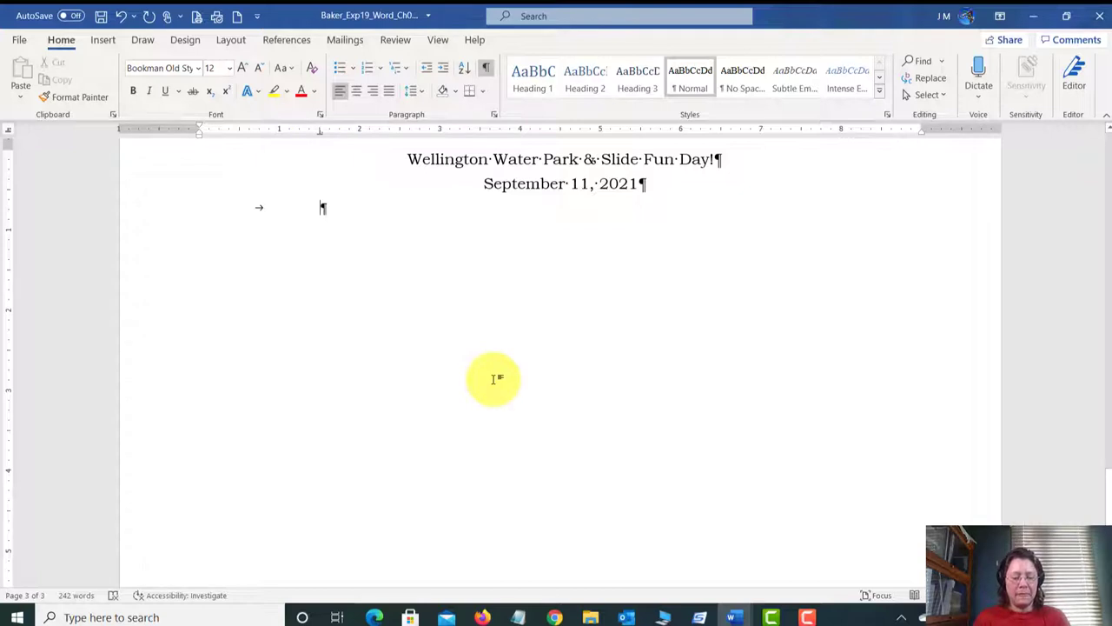
pyautogui.write('$500')
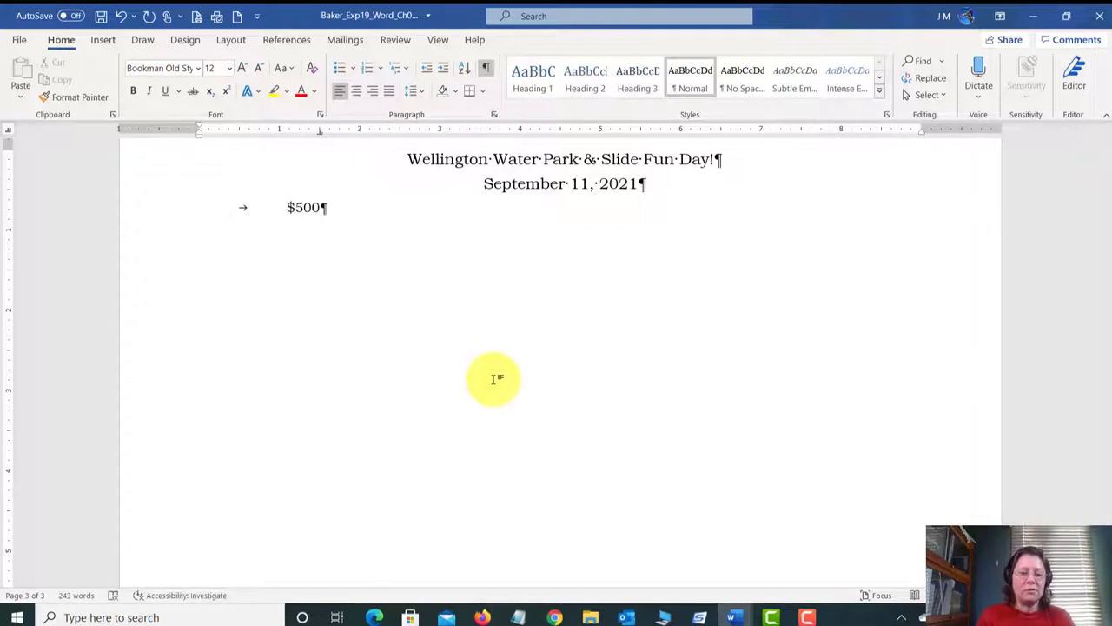
pyautogui.press('Return')
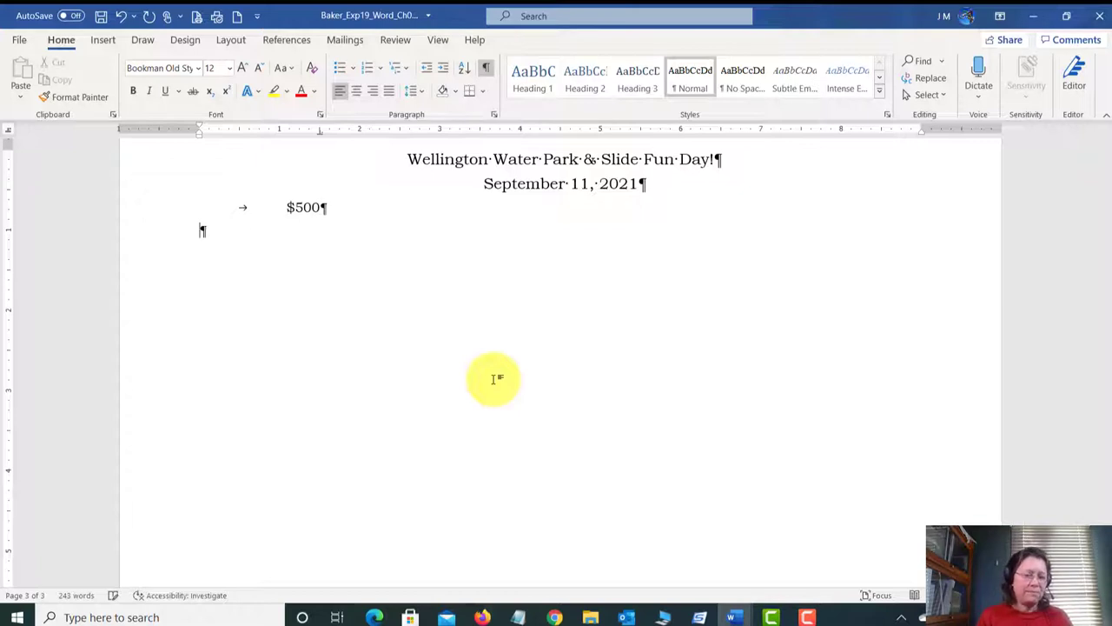
pyautogui.press('Tab')
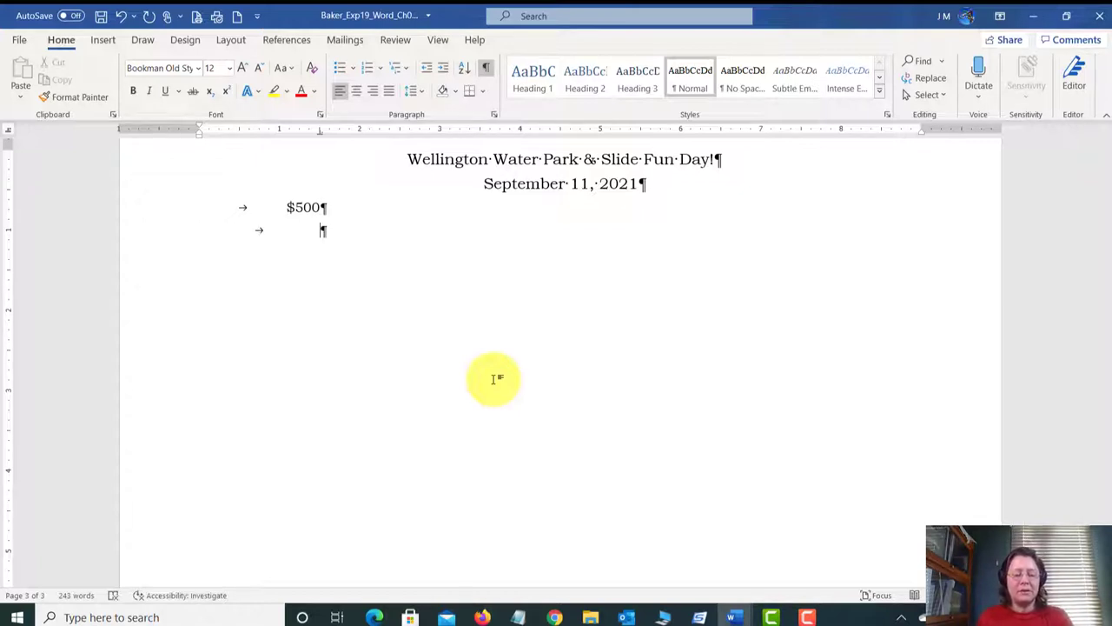
pyautogui.write('$5')
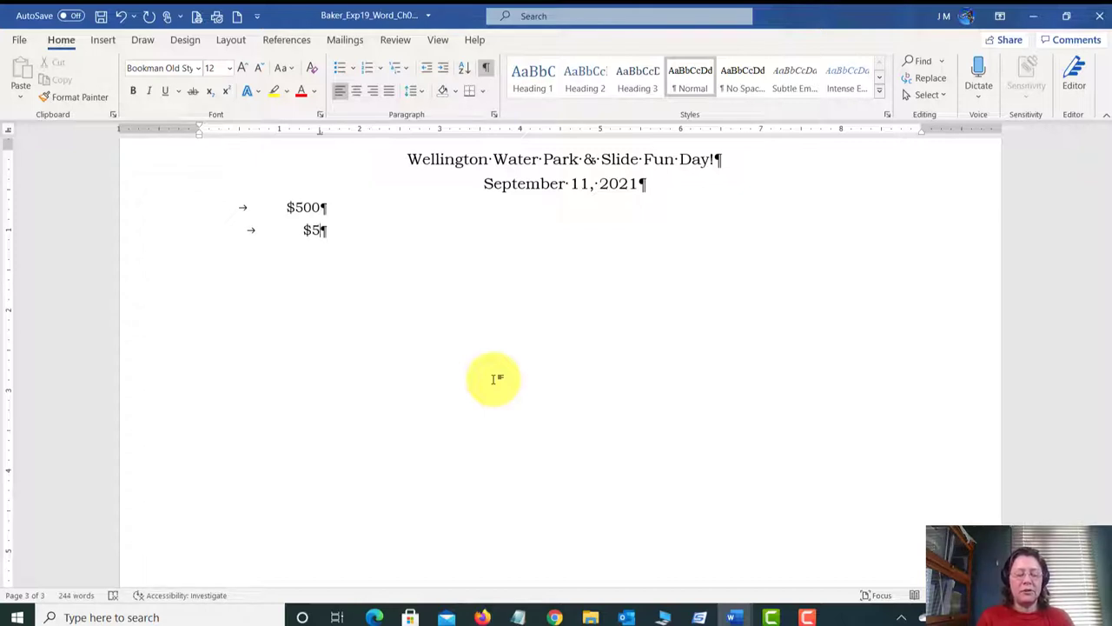
pyautogui.write('.32')
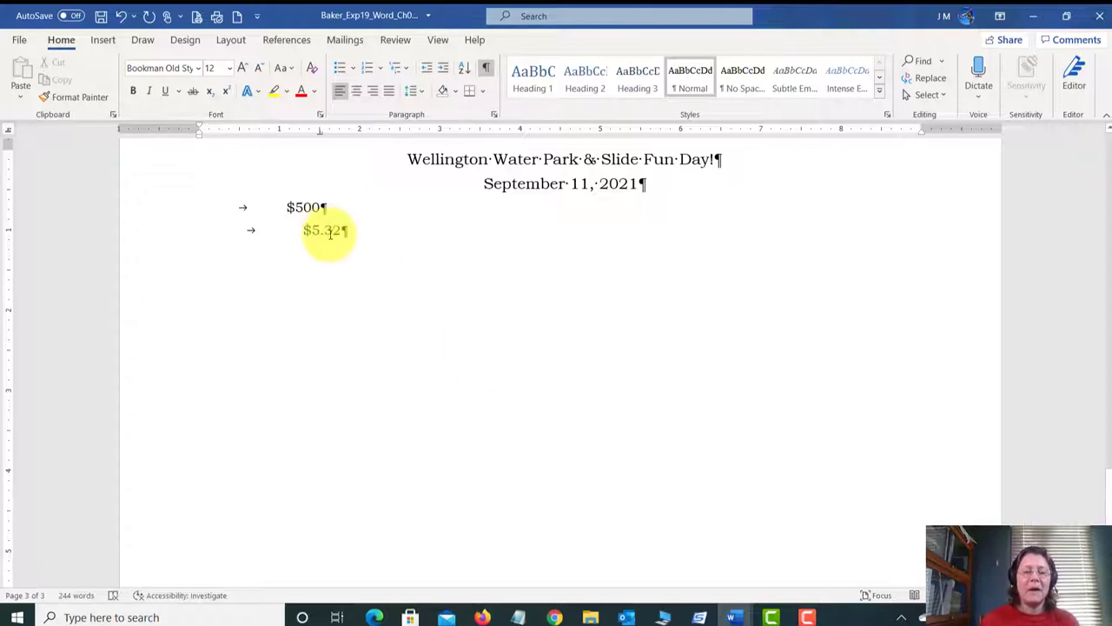
pyautogui.press('Return')
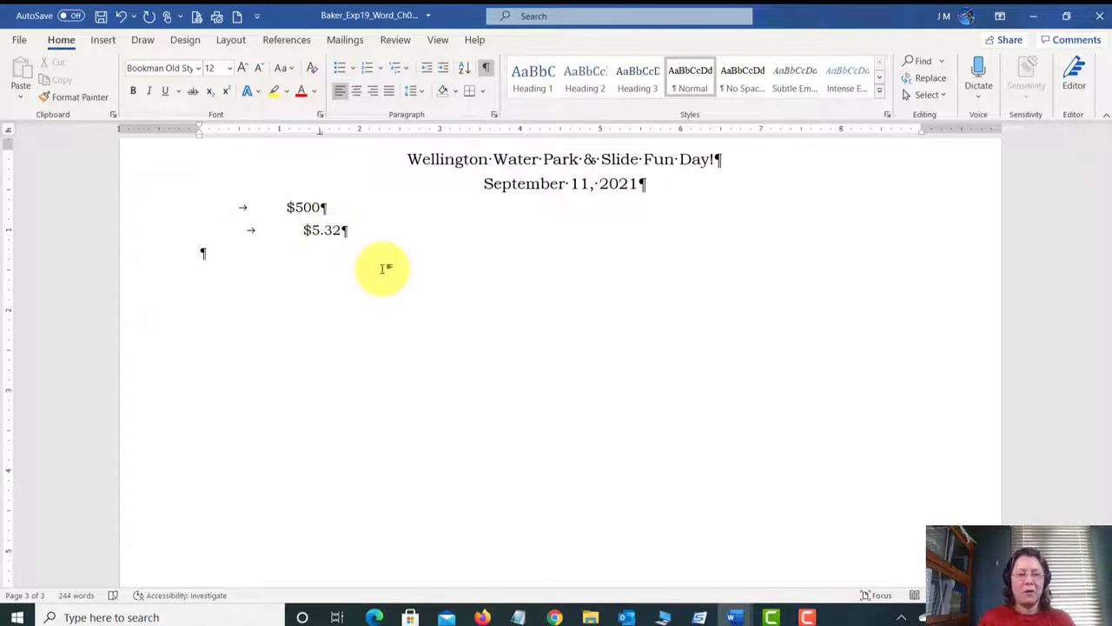
pyautogui.press('Tab')
pyautogui.write('$')
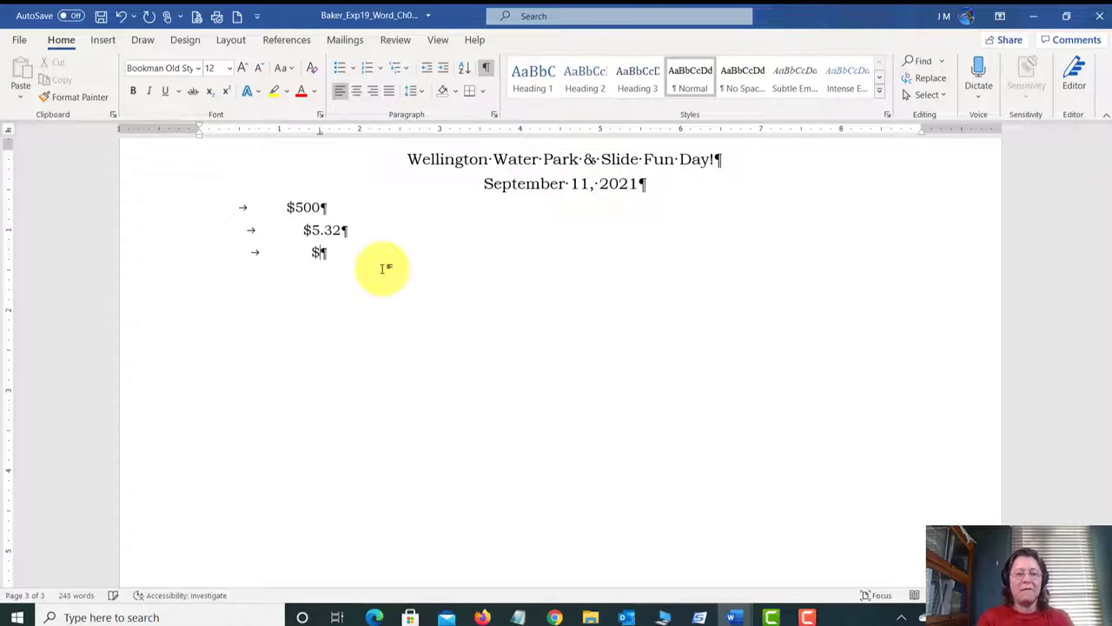
pyautogui.write('5,0')
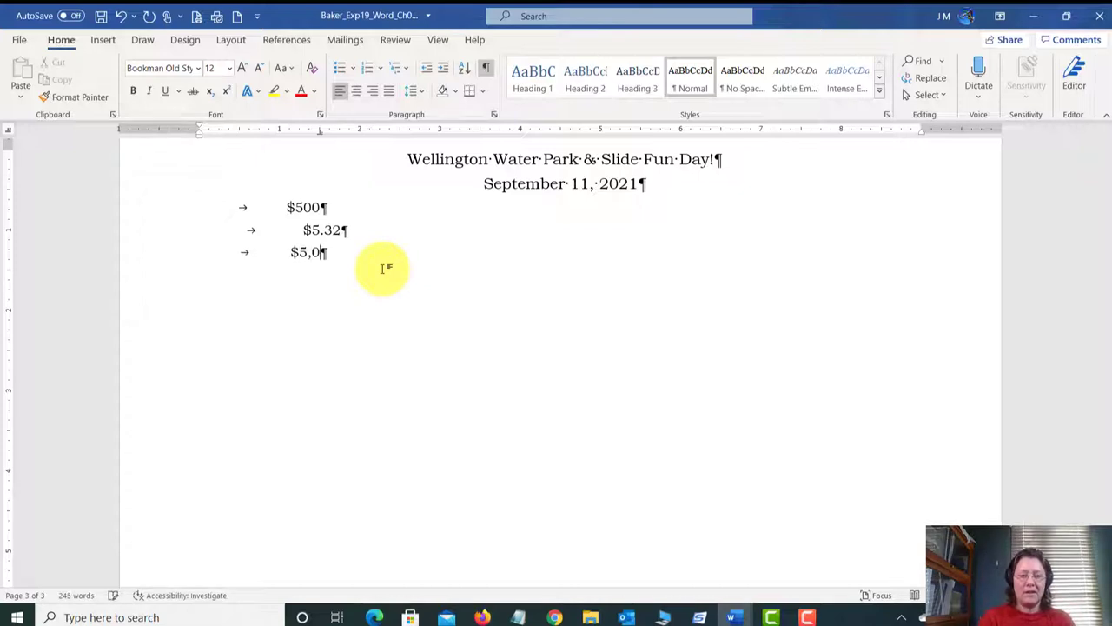
pyautogui.write('00')
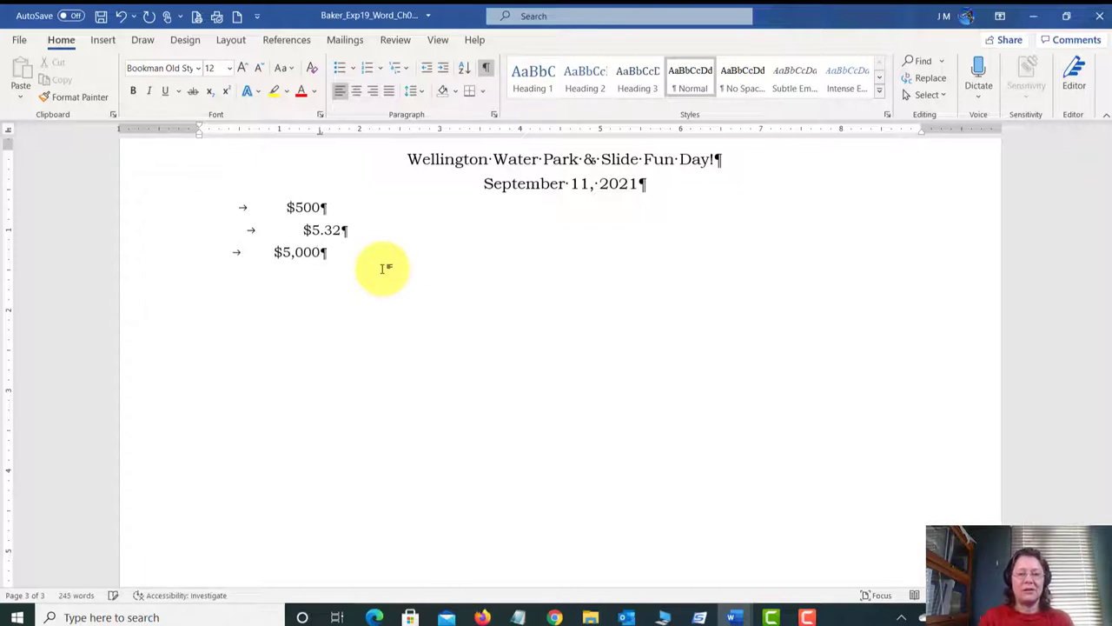
pyautogui.write('.')
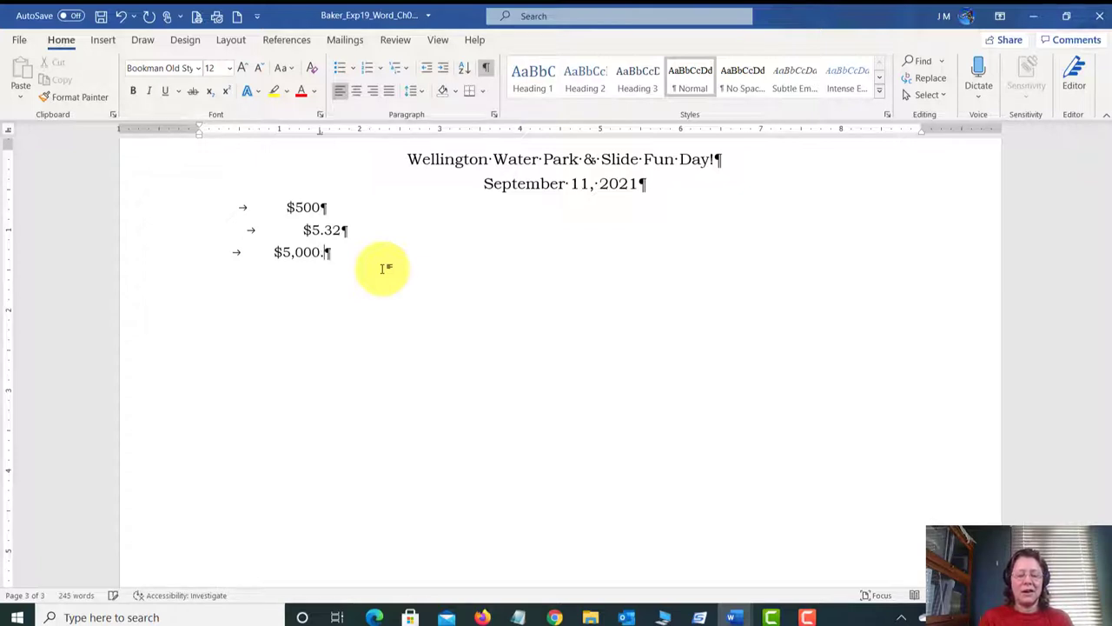
pyautogui.write('32')
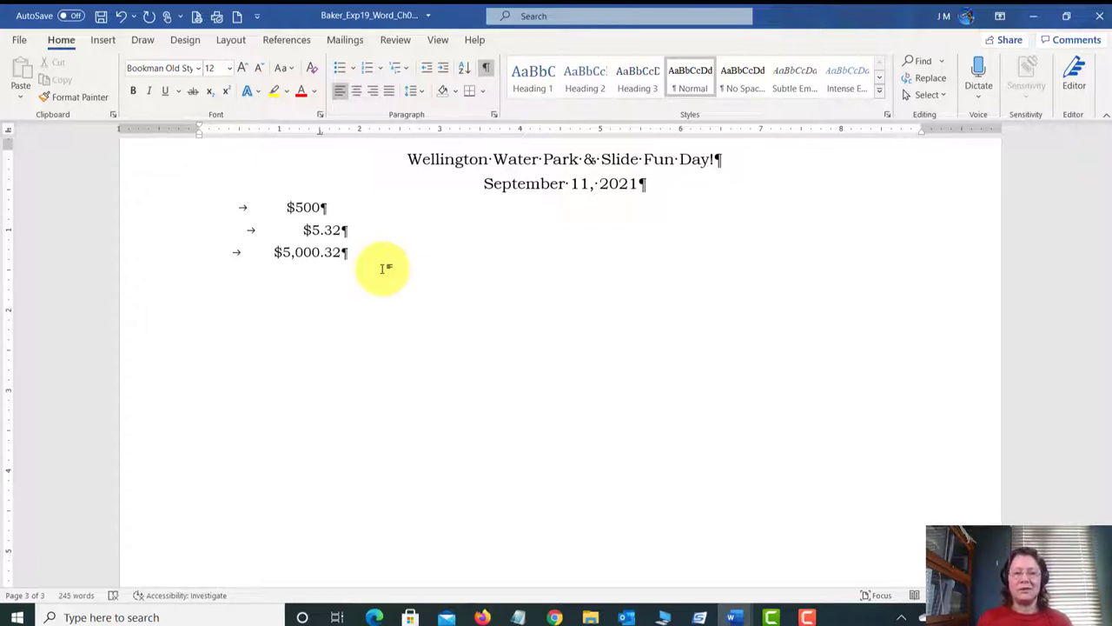
pyautogui.press('Return')
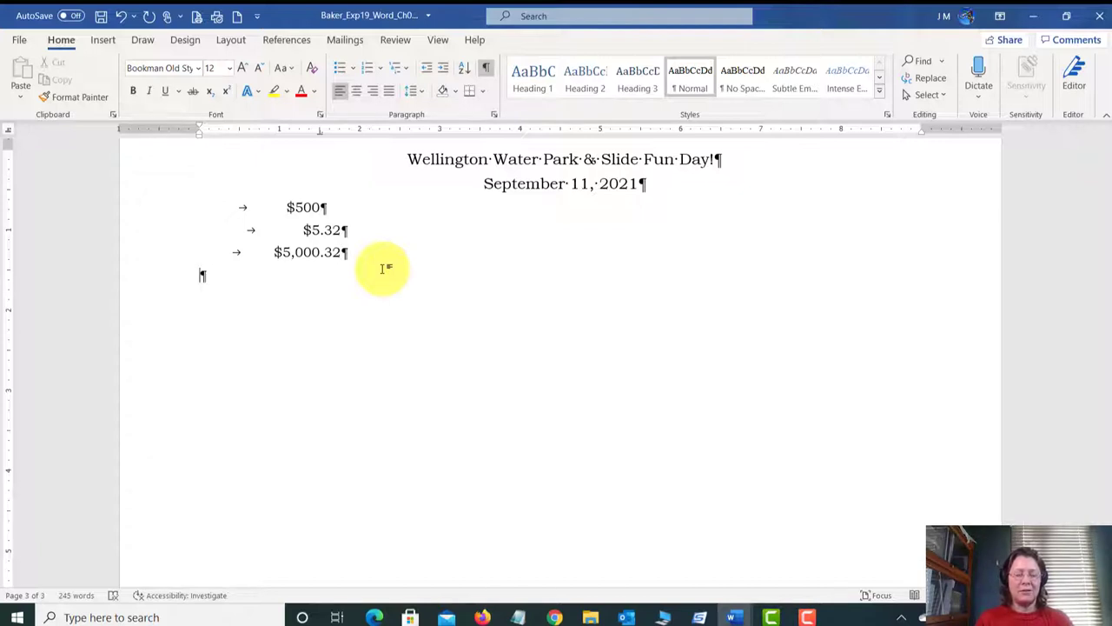
pyautogui.press('Tab')
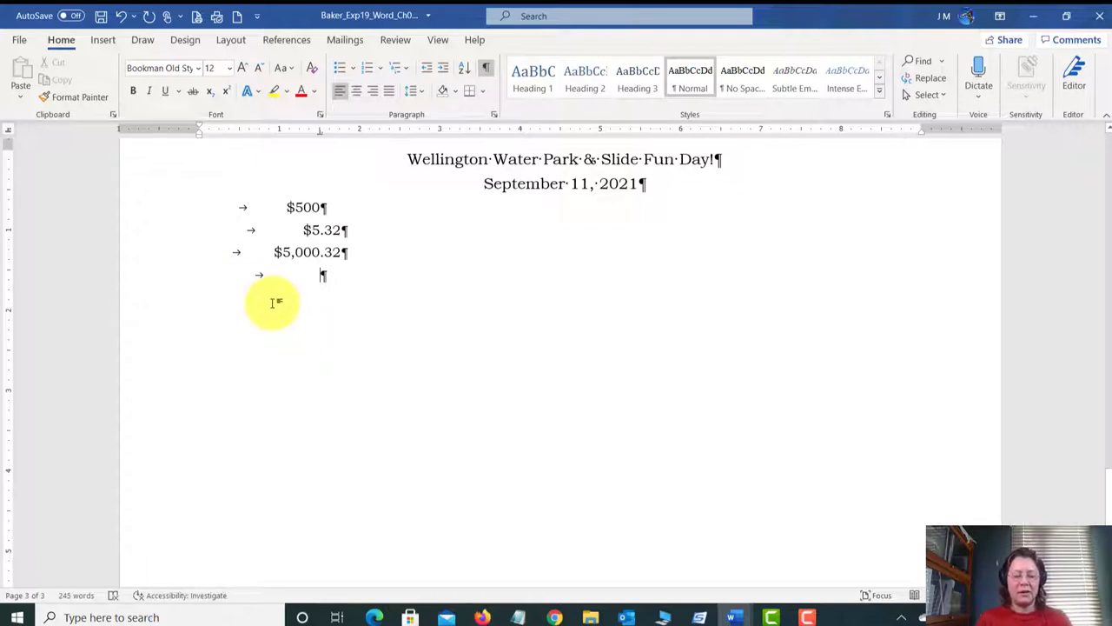
pyautogui.write('$5,00')
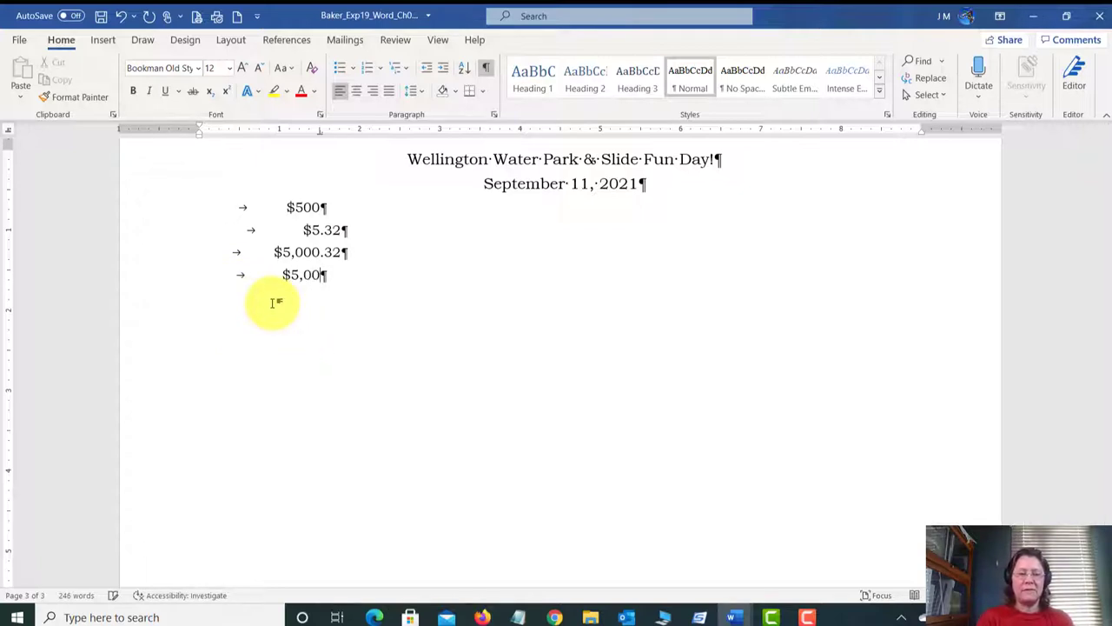
pyautogui.write('0,000')
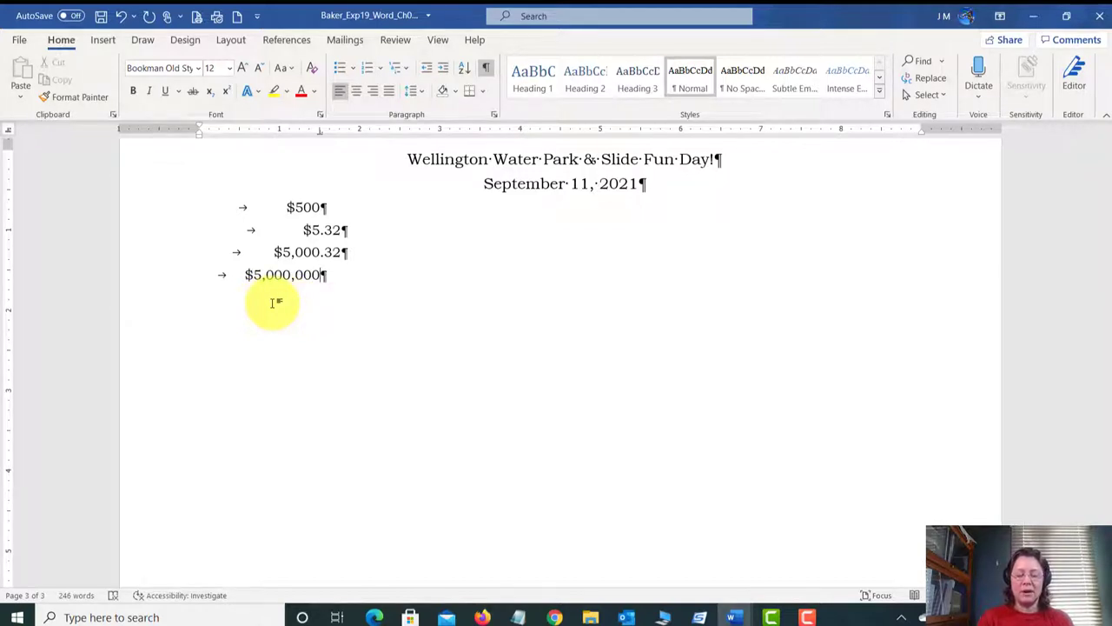
pyautogui.write('.')
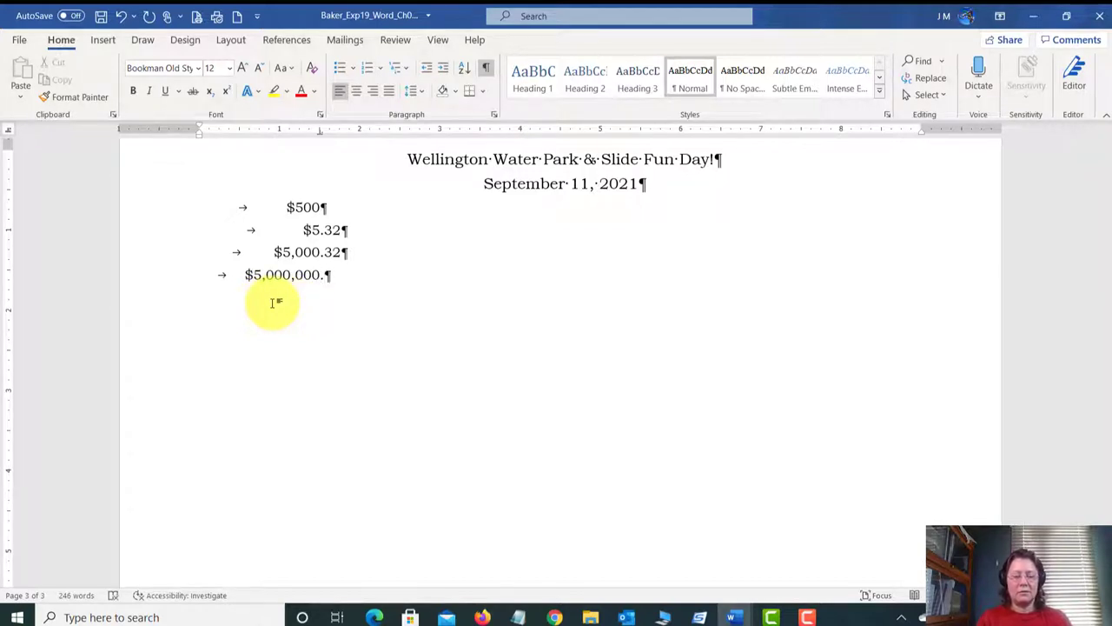
pyautogui.write('00')
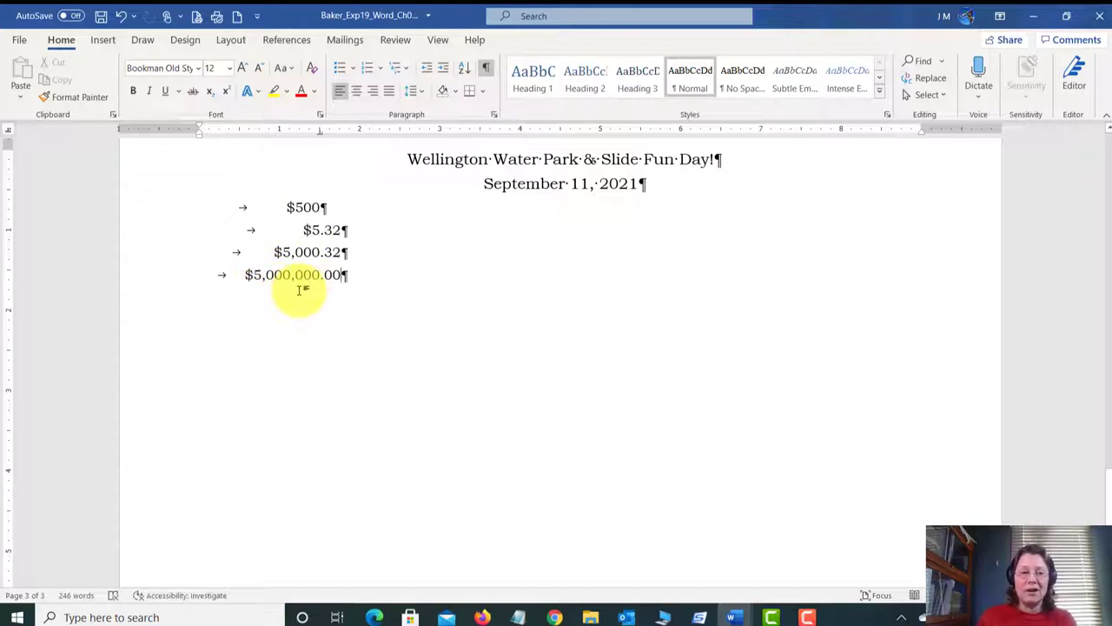
pyautogui.click(8, 130)
pyautogui.click(8, 131)
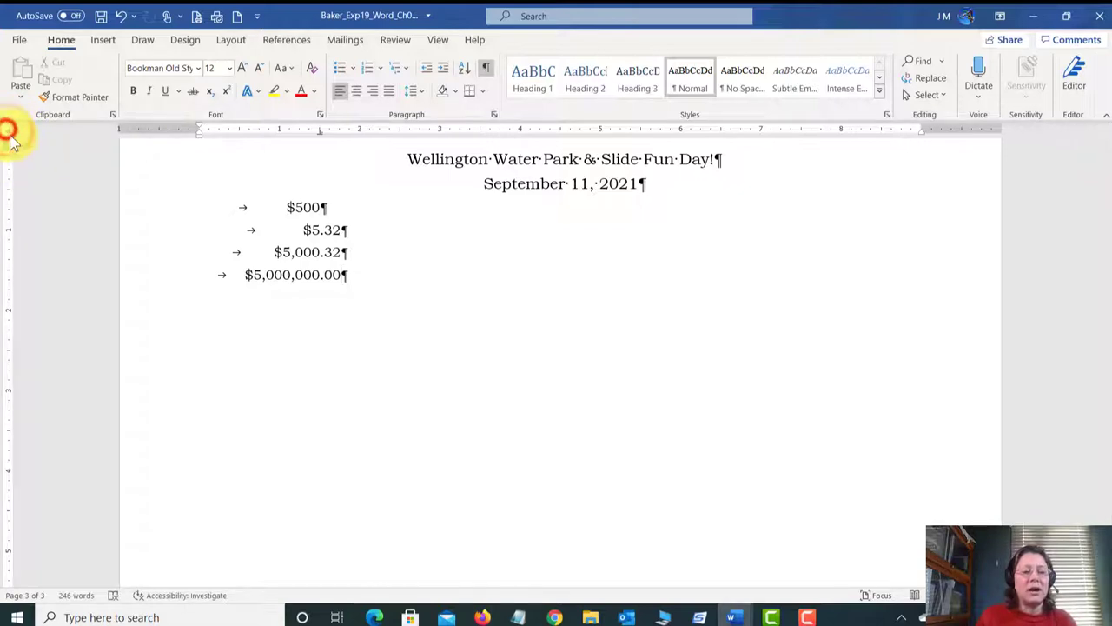
pyautogui.click(8, 132)
pyautogui.click(8, 131)
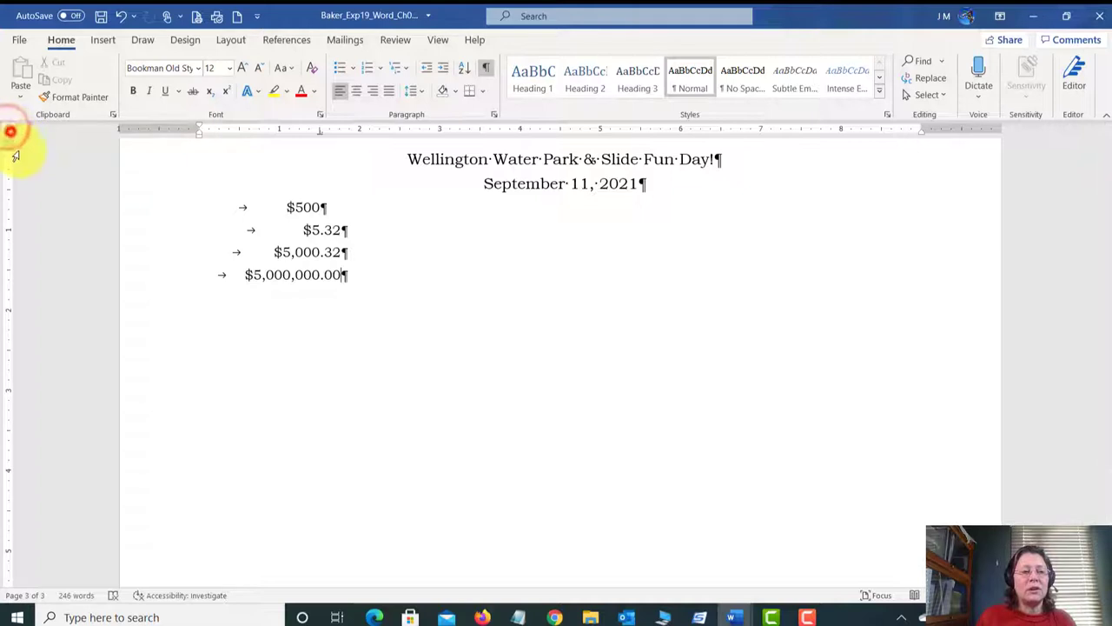
pyautogui.click(8, 130)
pyautogui.click(9, 132)
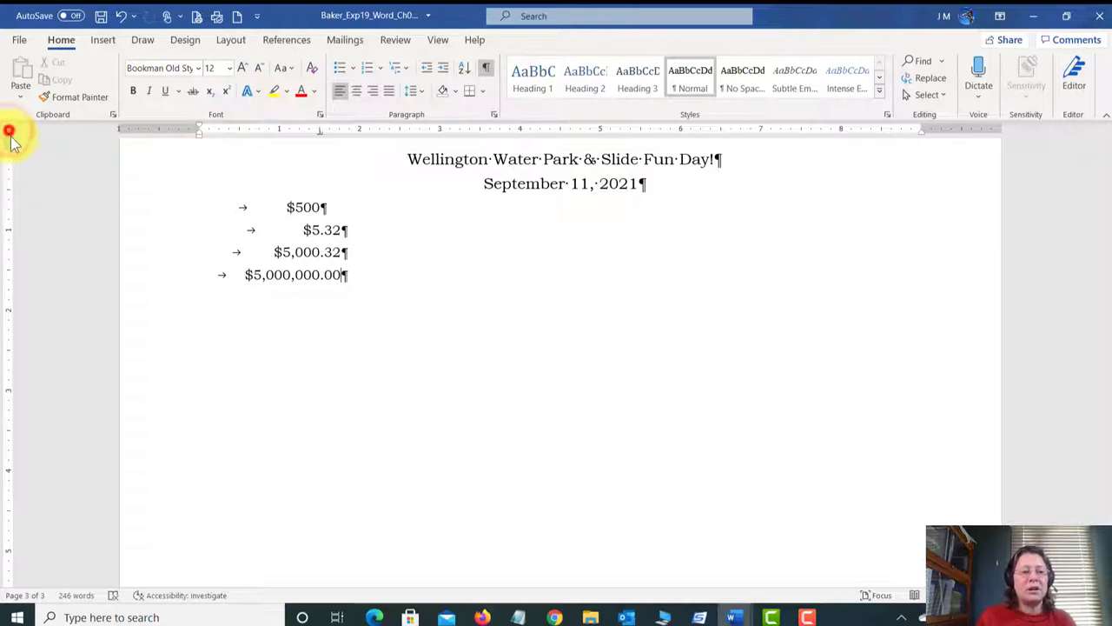
pyautogui.click(9, 132)
pyautogui.click(8, 132)
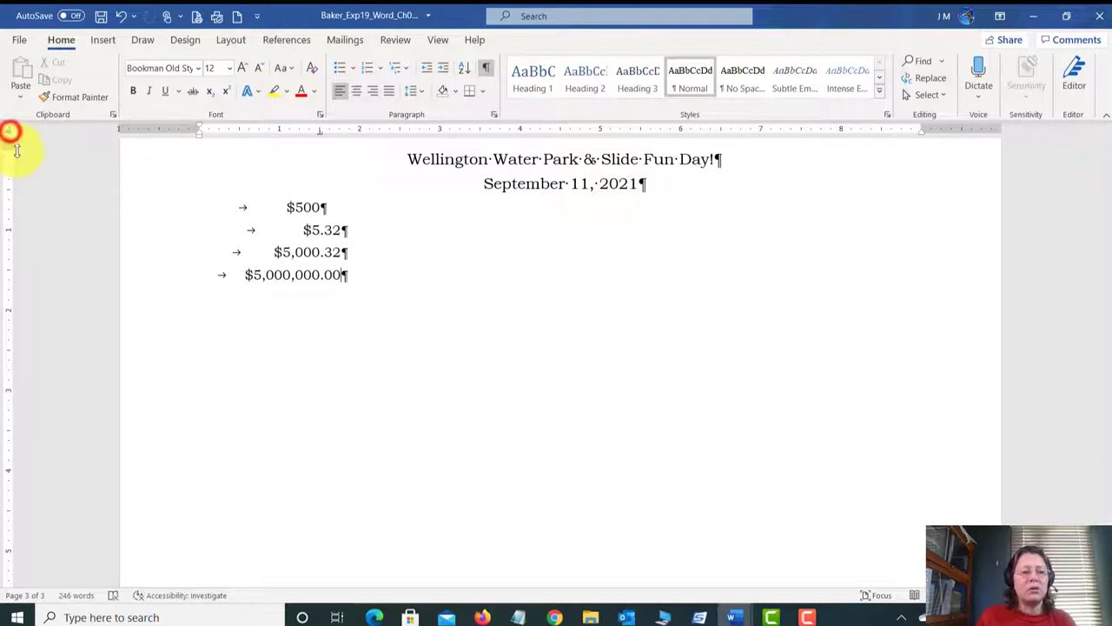
pyautogui.click(7, 128)
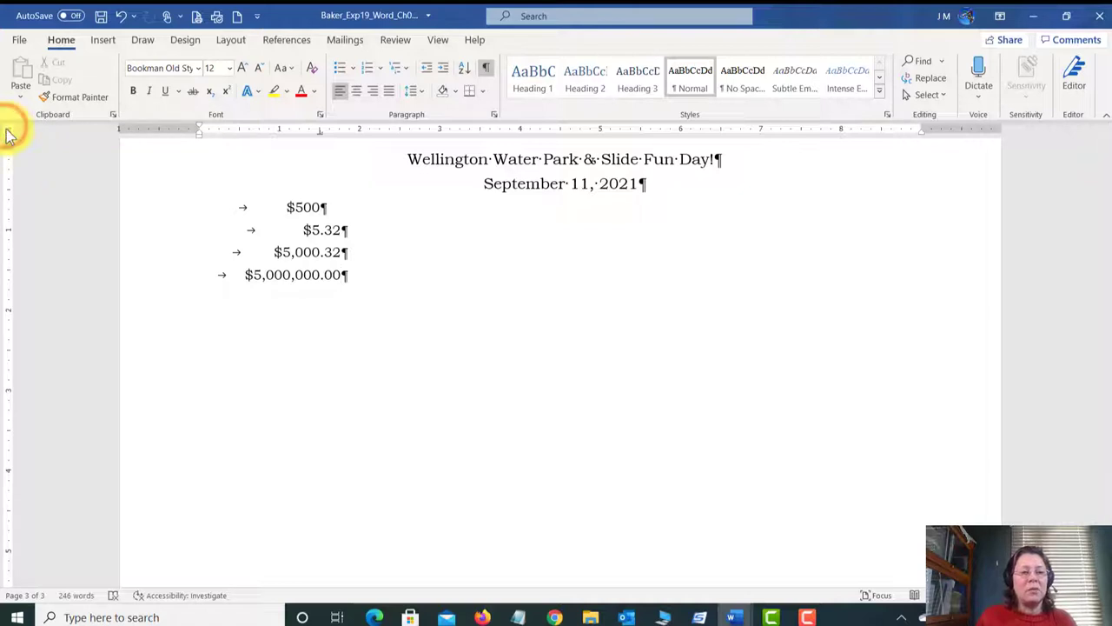
pyautogui.click(10, 132)
pyautogui.click(11, 133)
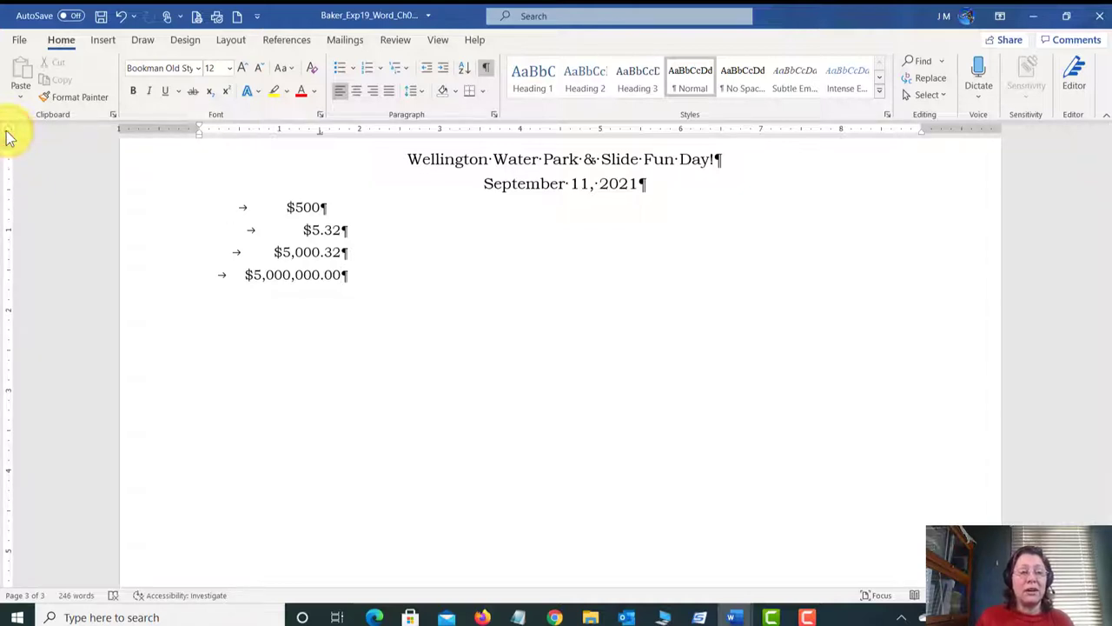
pyautogui.click(9, 131)
pyautogui.click(7, 130)
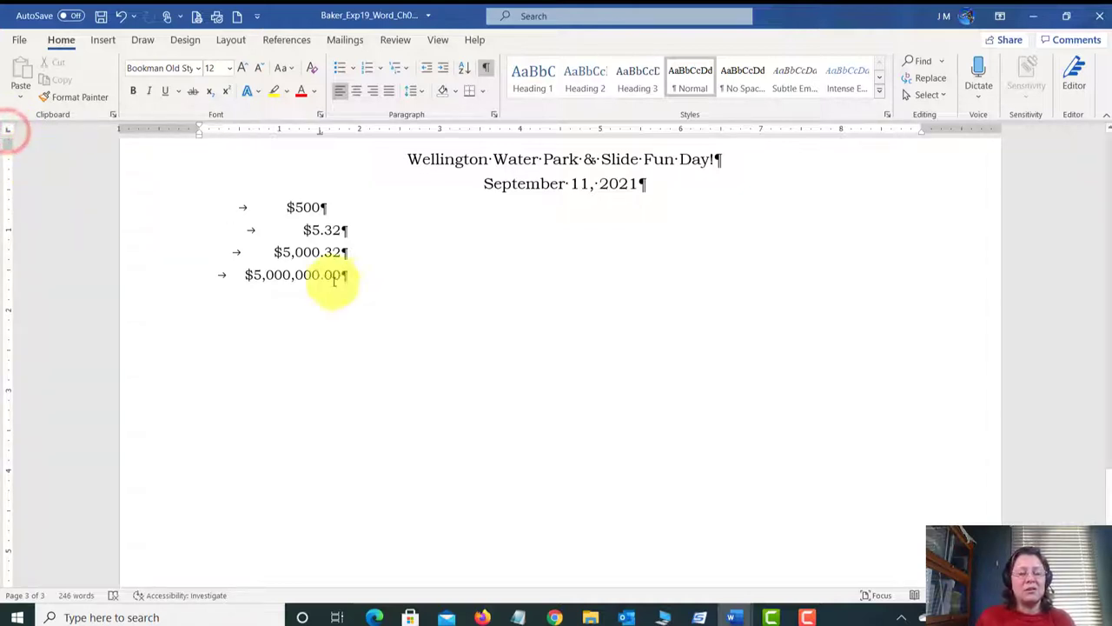
# Step: Select the four tabbed dollar-amount lines and delete them
pyautogui.moveTo(352, 276); pyautogui.dragTo(182, 209)
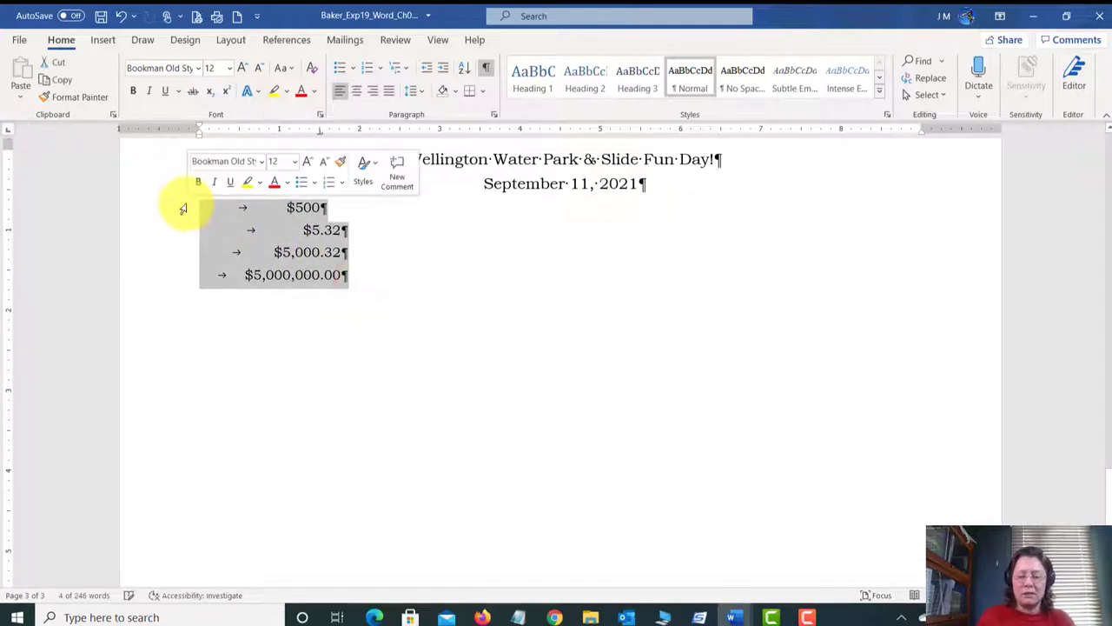
pyautogui.press('Delete')
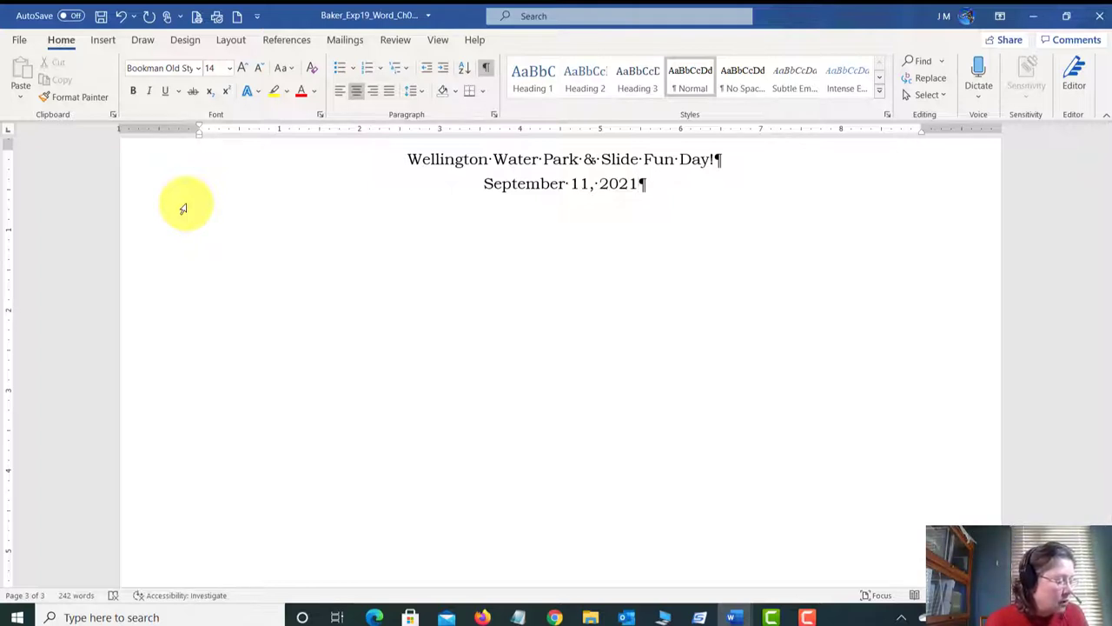
# Step: Open the Tabs dialog from the Paragraph settings for the current paragraph
pyautogui.click(495, 114)
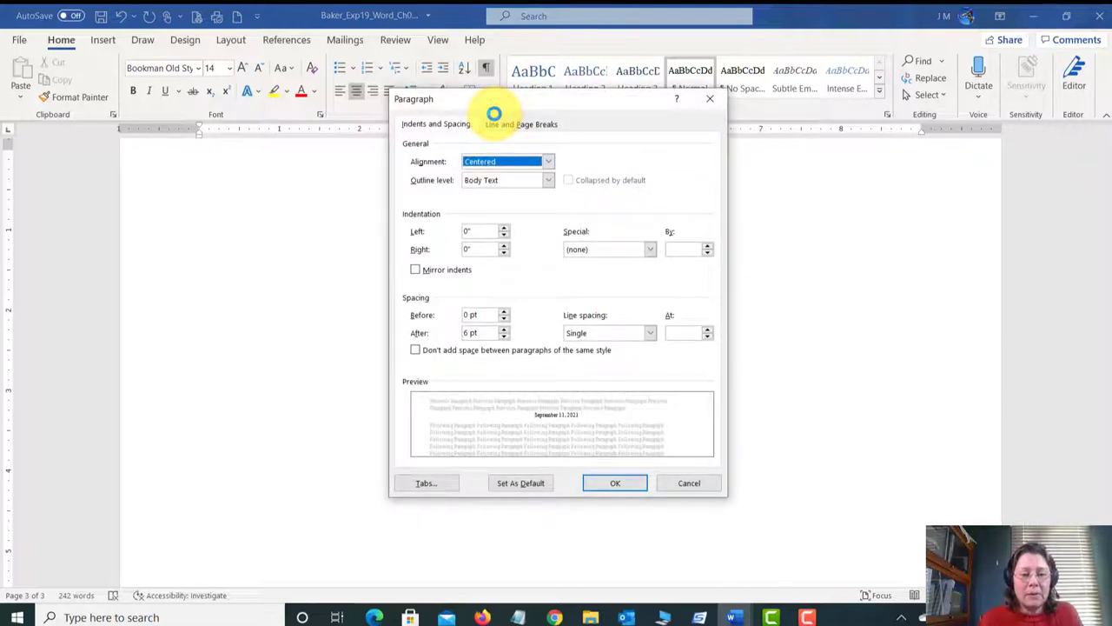
pyautogui.moveTo(587, 99); pyautogui.dragTo(582, 72)
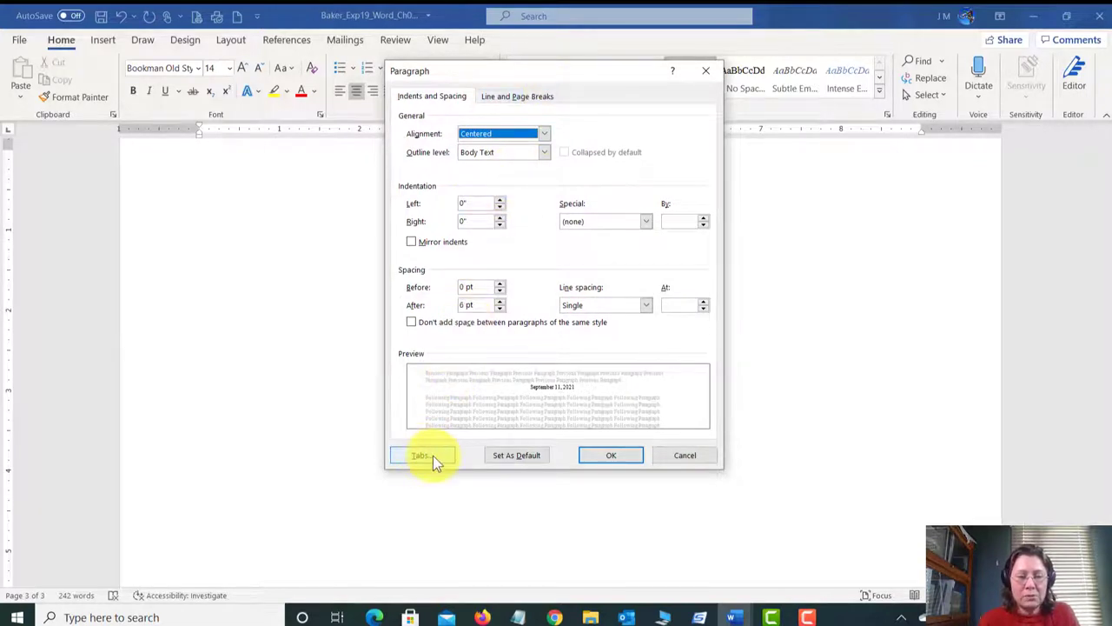
pyautogui.click(433, 457)
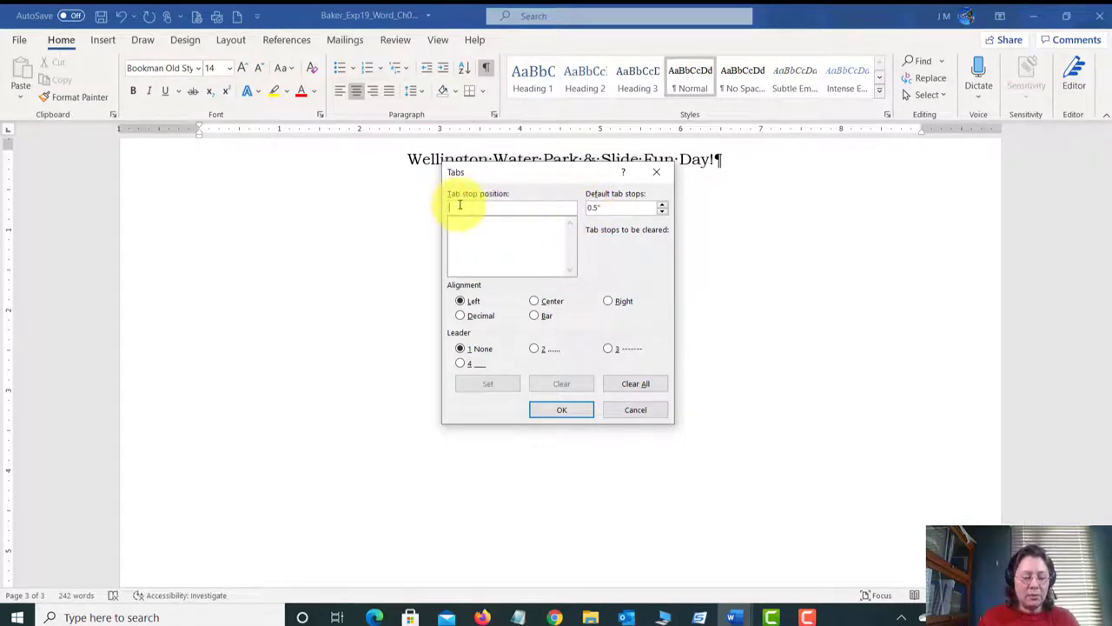
# Step: Add a 2" tab stop and a 7" right-aligned tab with dot leader, then close Tabs
pyautogui.write('4')
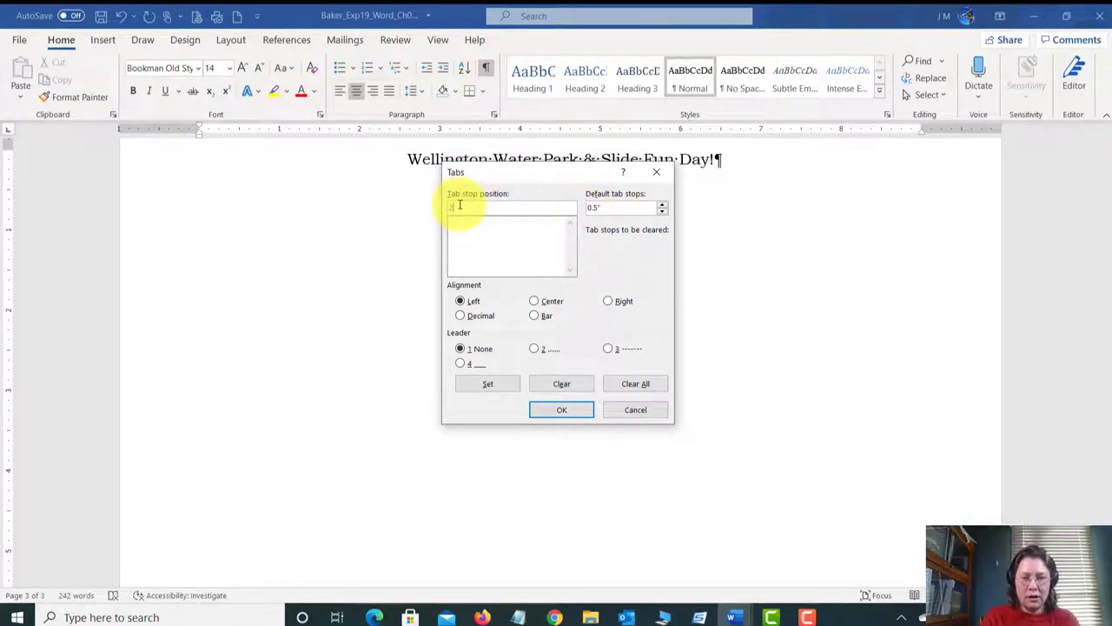
pyautogui.write('.0')
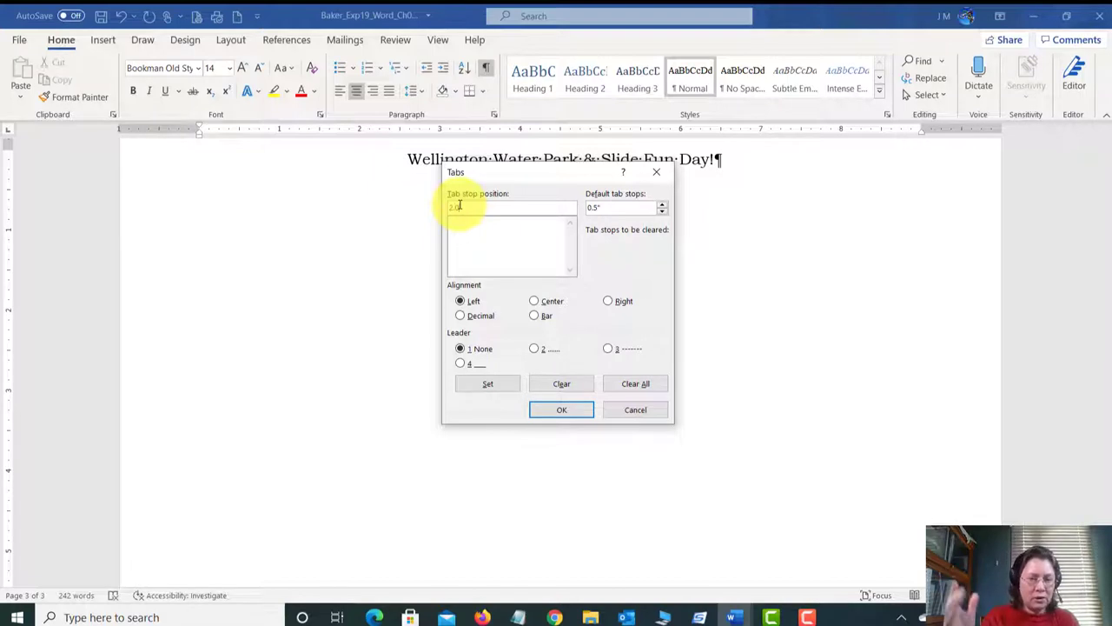
pyautogui.press('BackSpace')
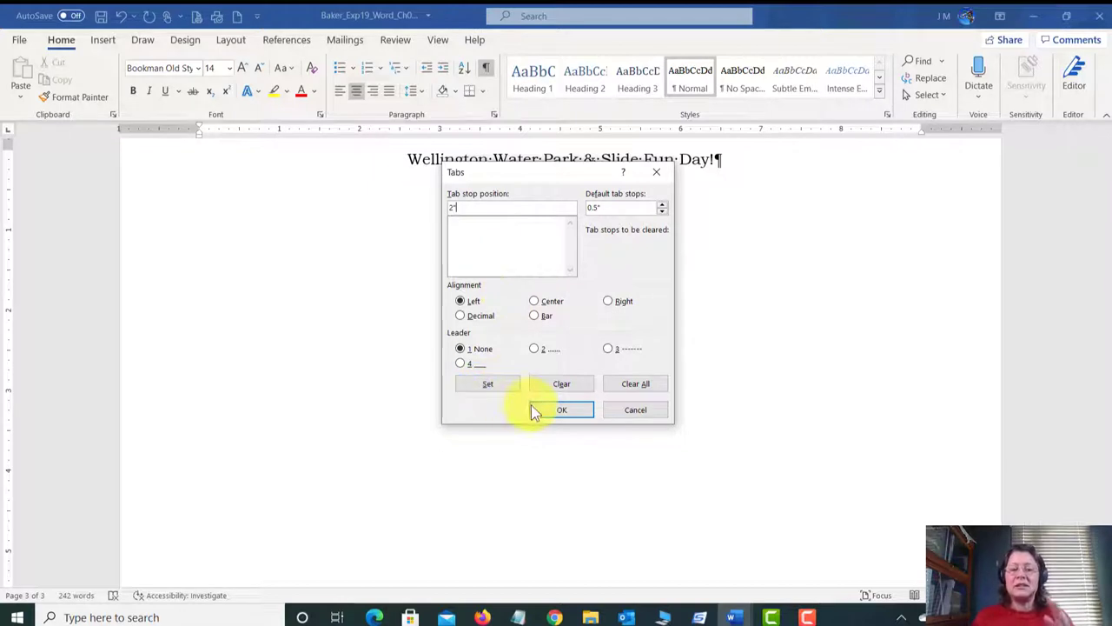
pyautogui.click(488, 384)
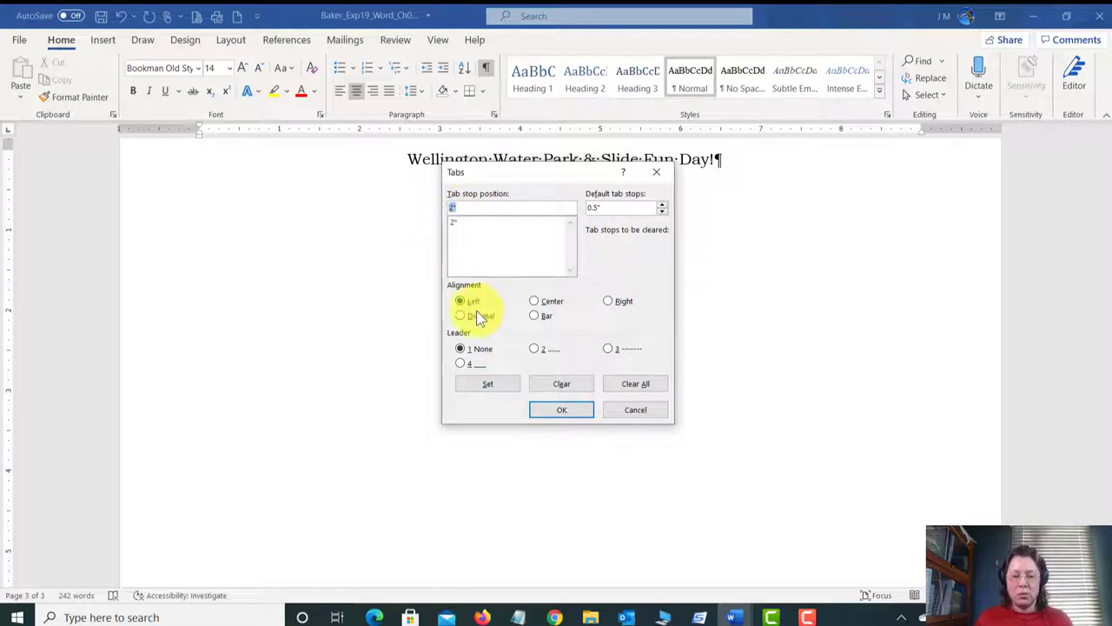
pyautogui.click(609, 300)
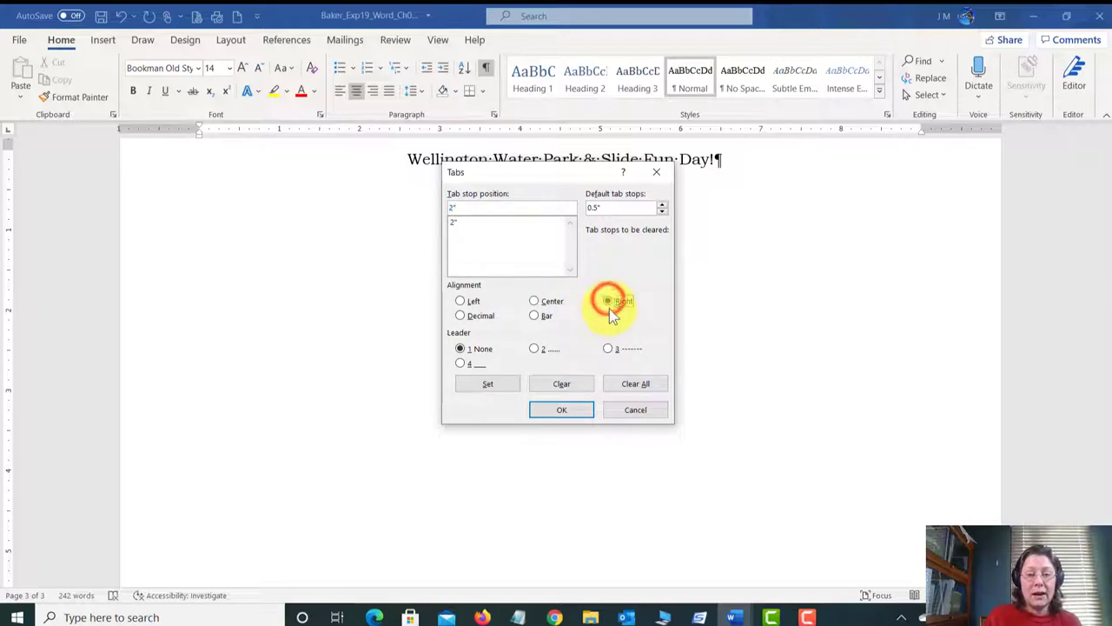
pyautogui.click(467, 205)
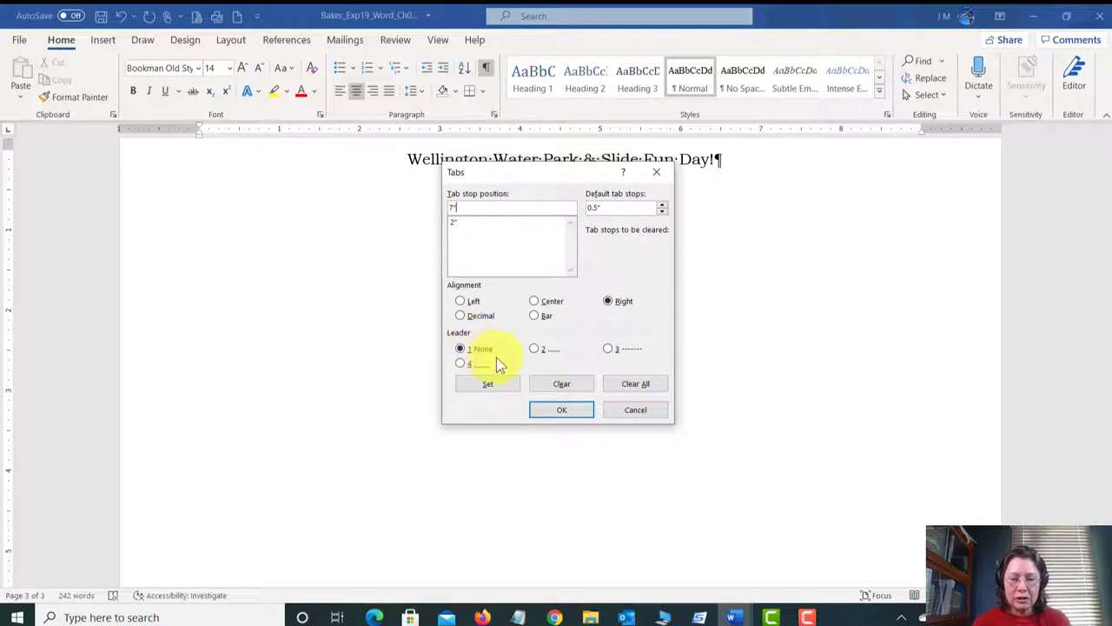
pyautogui.click(535, 350)
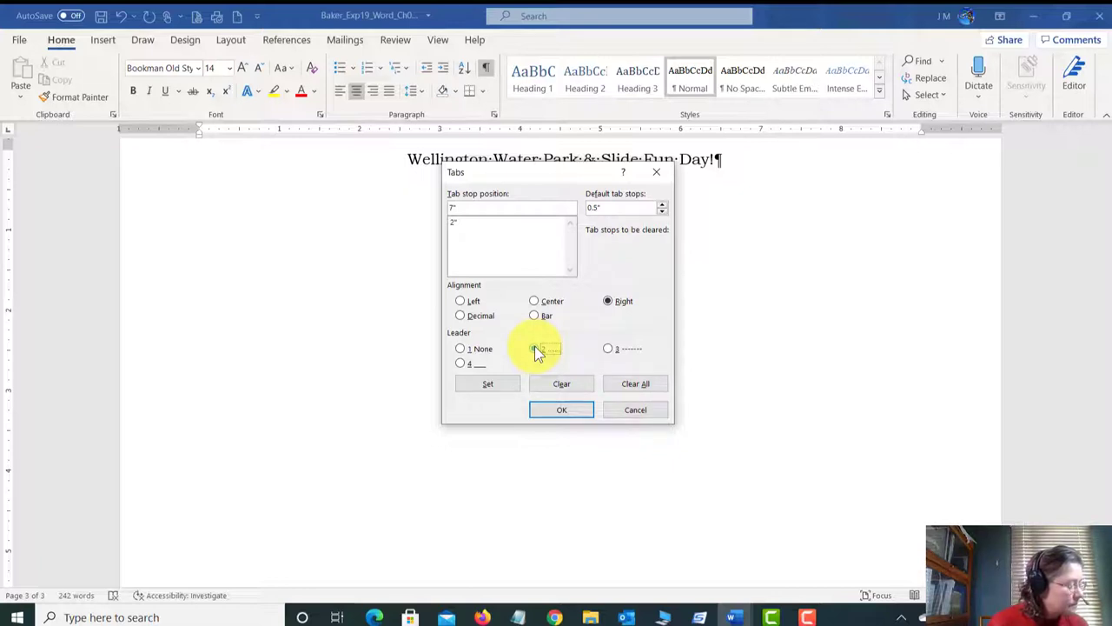
pyautogui.click(497, 382)
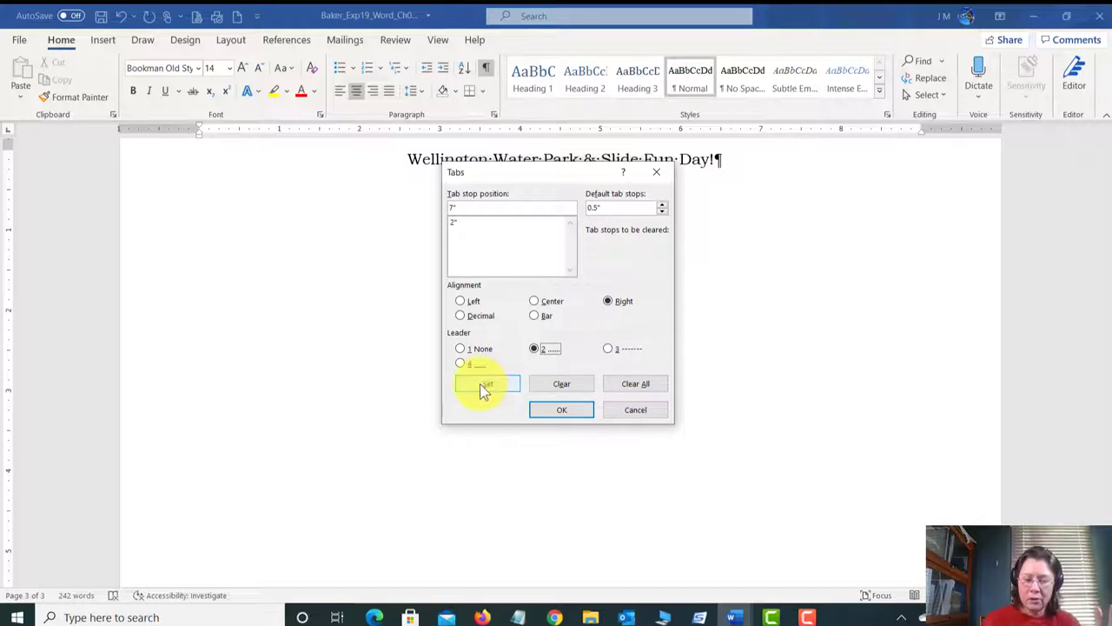
pyautogui.click(563, 412)
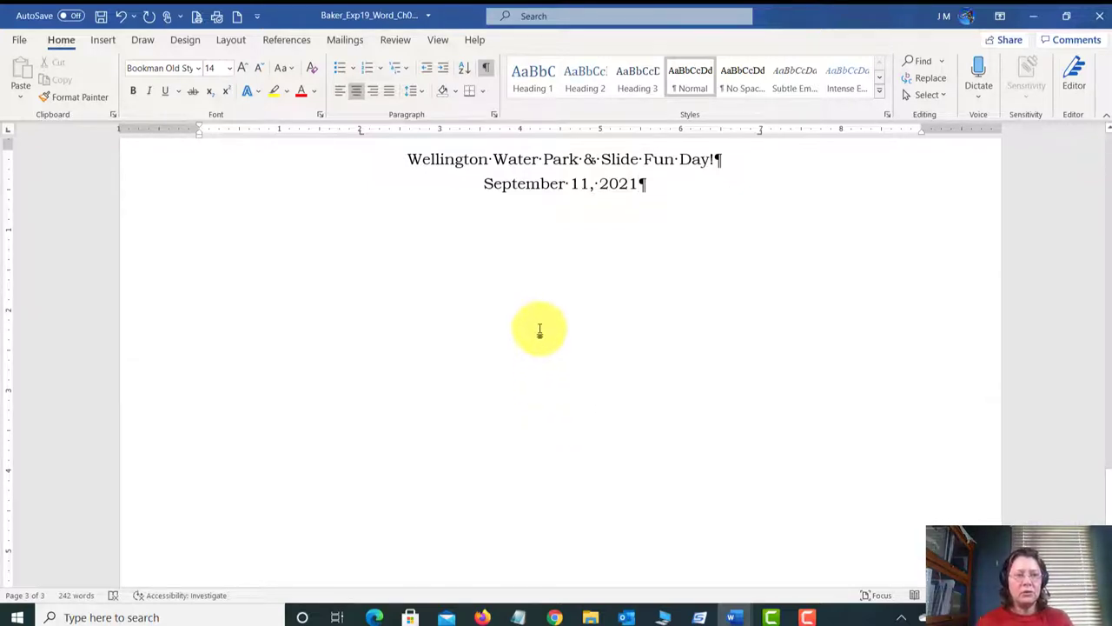
# Step: Add a new left-aligned 12 pt paragraph below the date and open its Paragraph settings
pyautogui.click(647, 186)
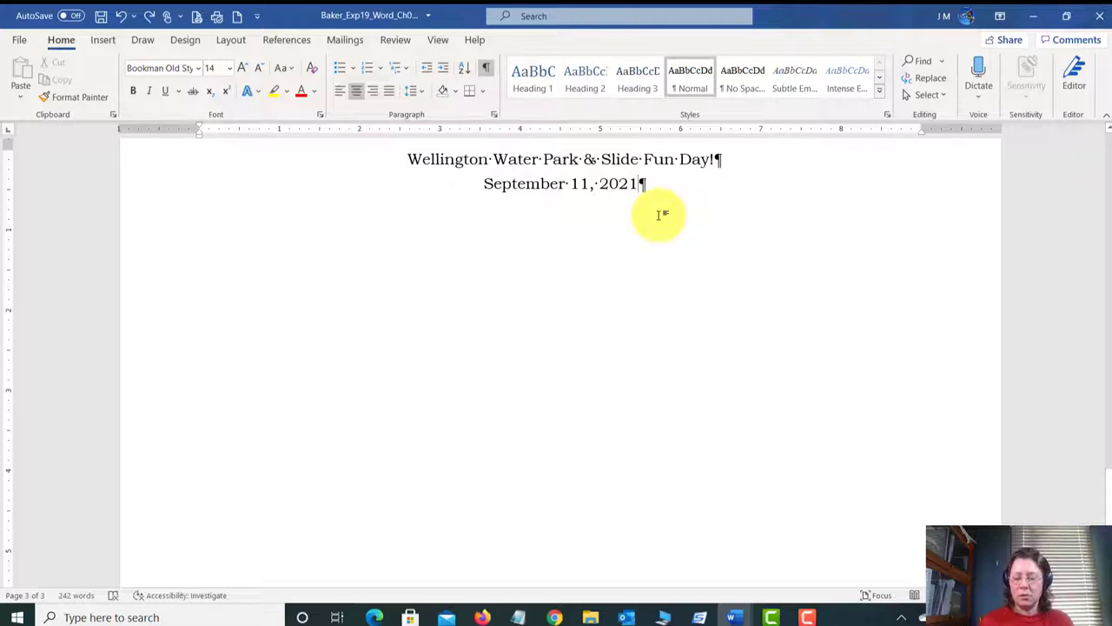
pyautogui.press('Return')
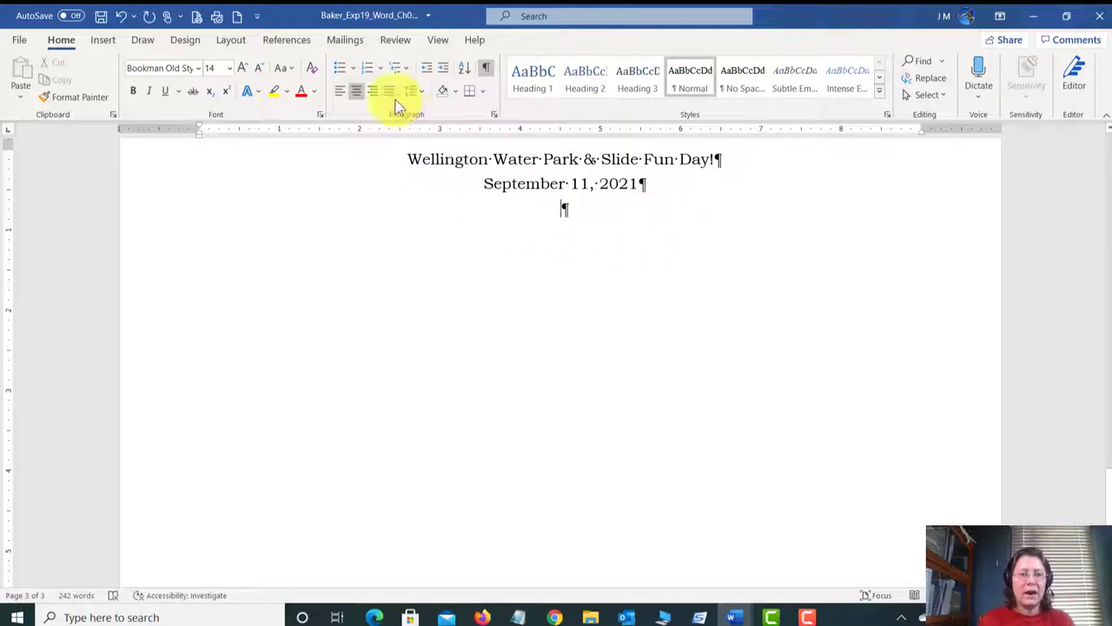
pyautogui.click(342, 98)
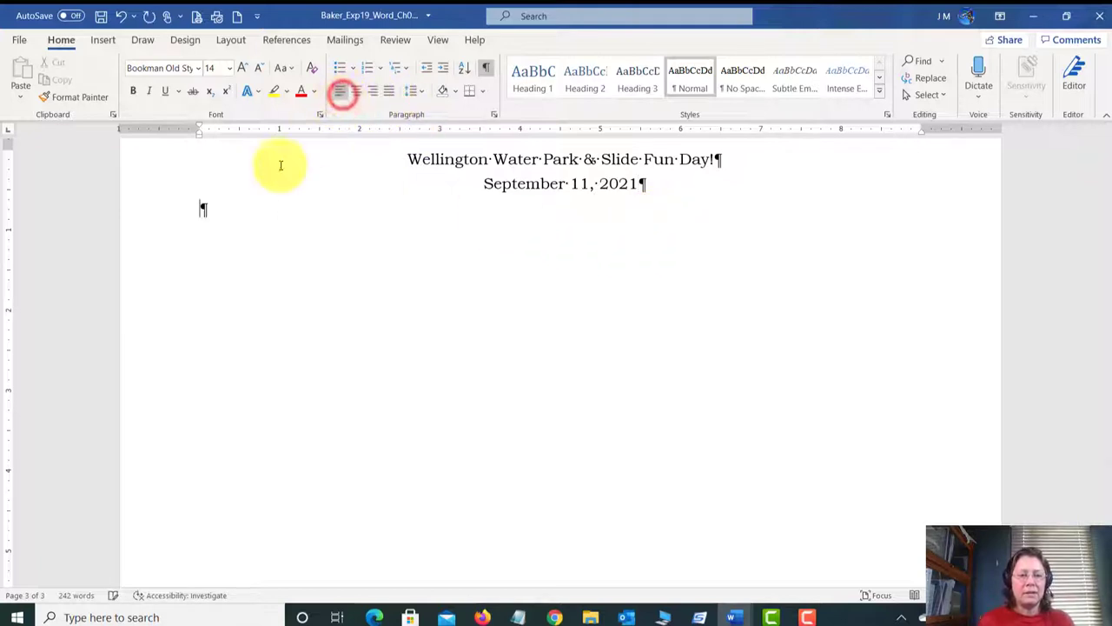
pyautogui.click(228, 68)
pyautogui.click(224, 157)
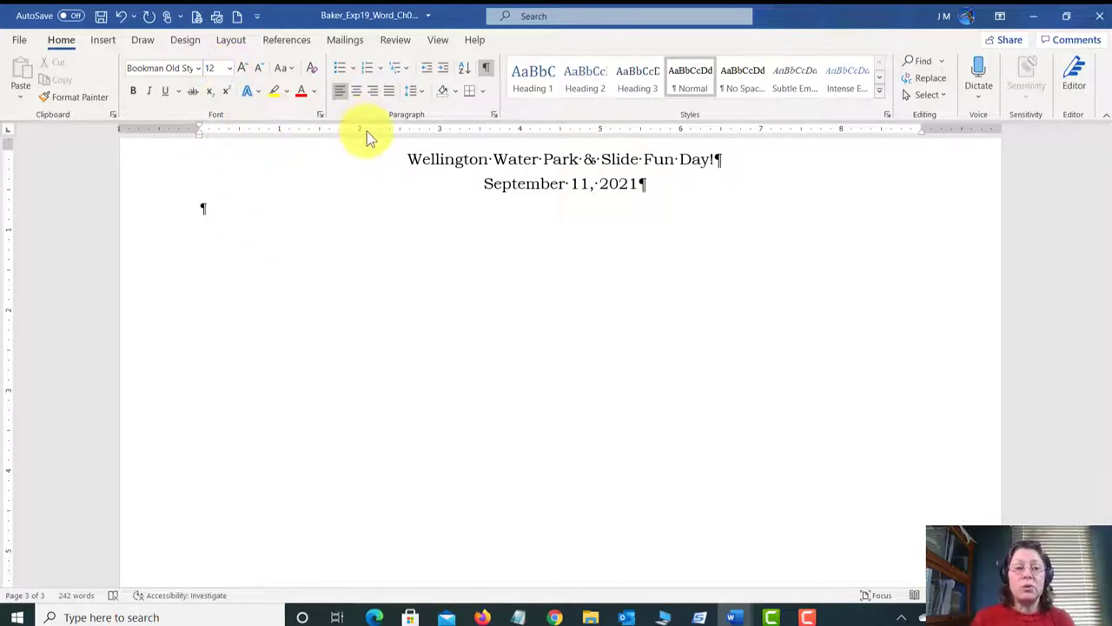
pyautogui.click(493, 115)
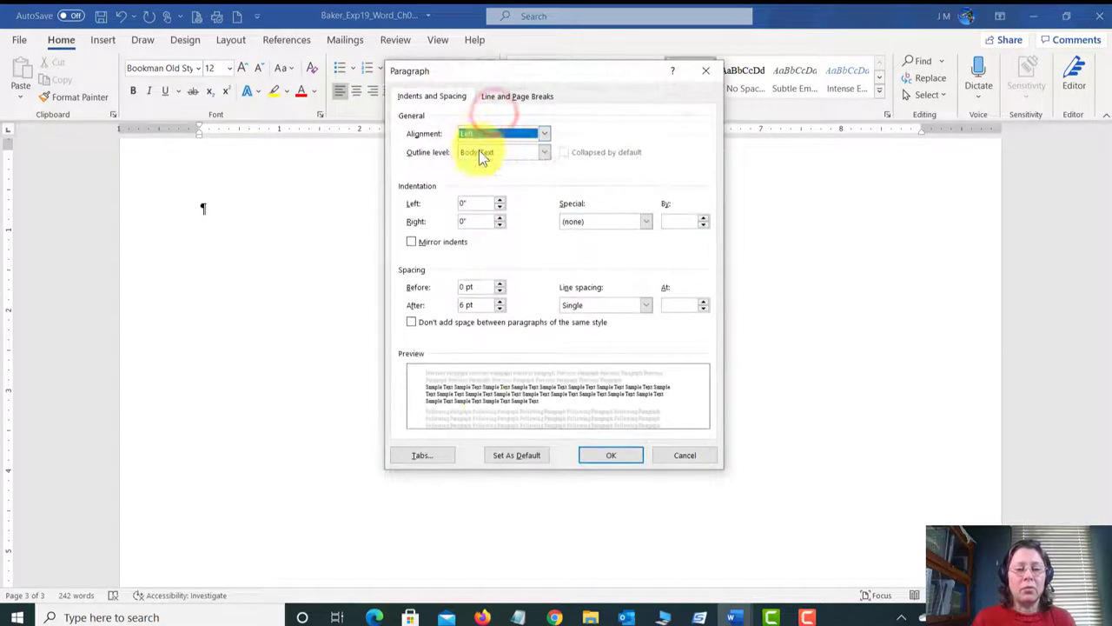
# Step: Give the empty paragraph a 2" left tab and a 7" right tab with dot leader
pyautogui.click(422, 457)
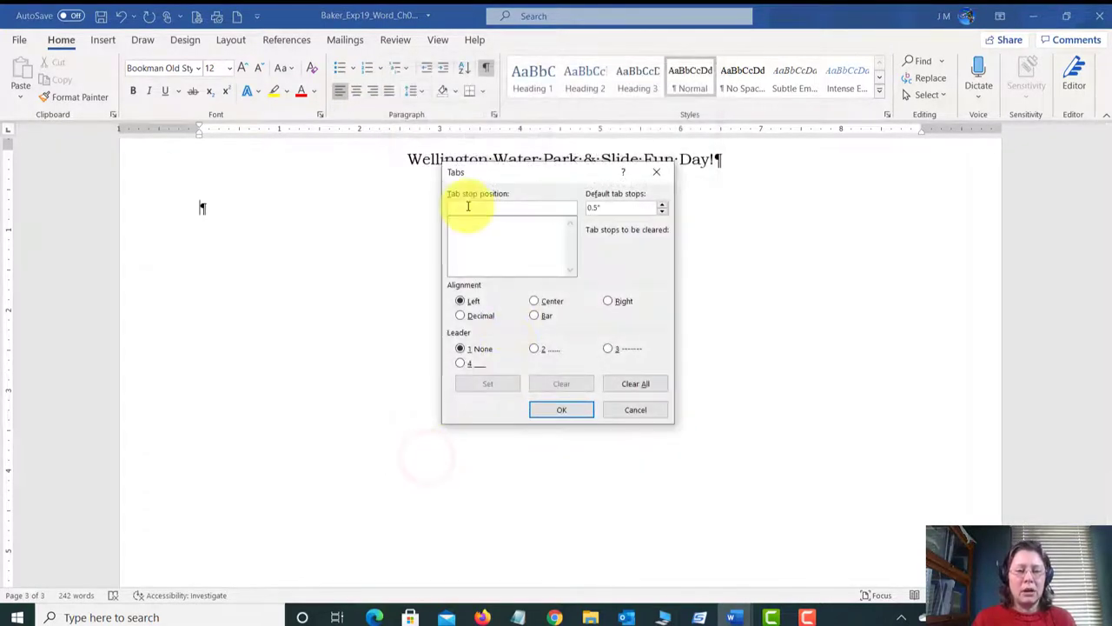
pyautogui.write('2"')
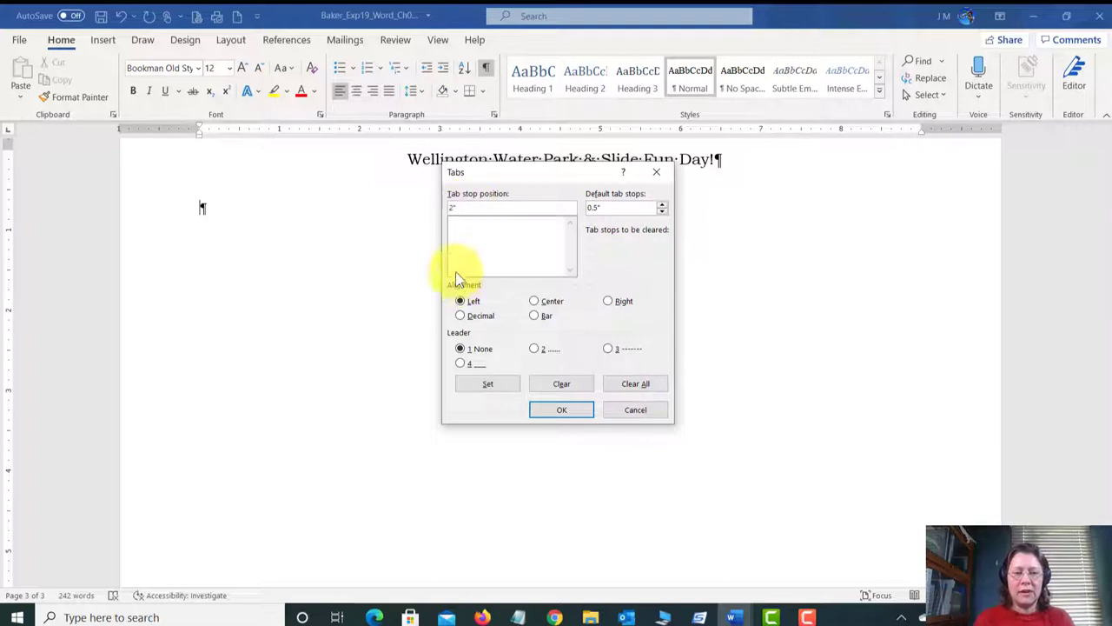
pyautogui.click(487, 383)
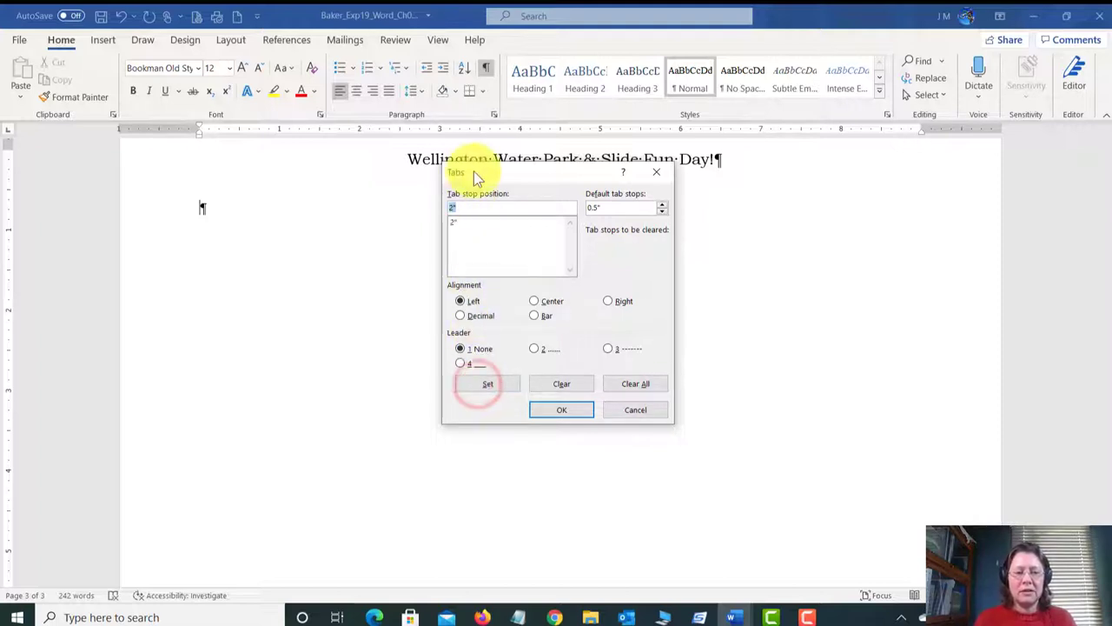
pyautogui.write('7"')
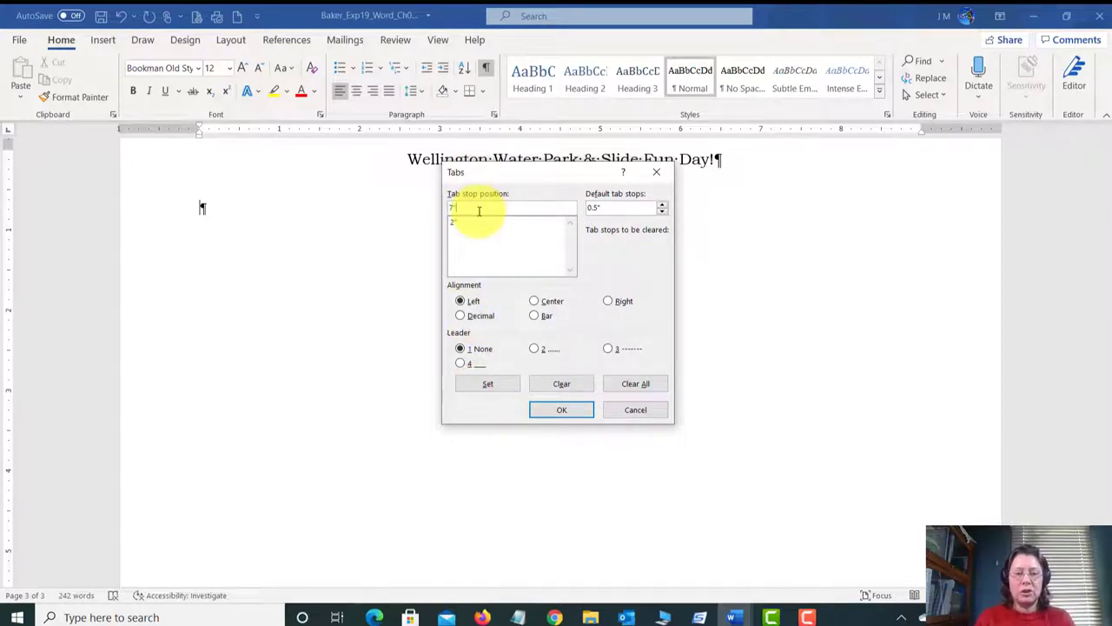
pyautogui.click(610, 300)
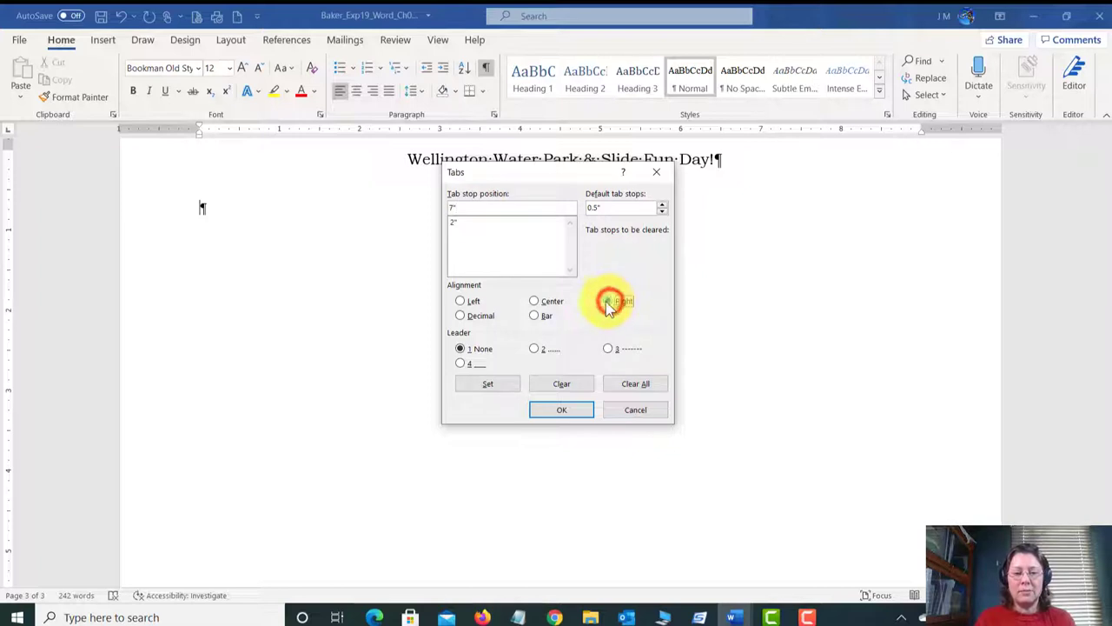
pyautogui.click(496, 383)
pyautogui.click(570, 411)
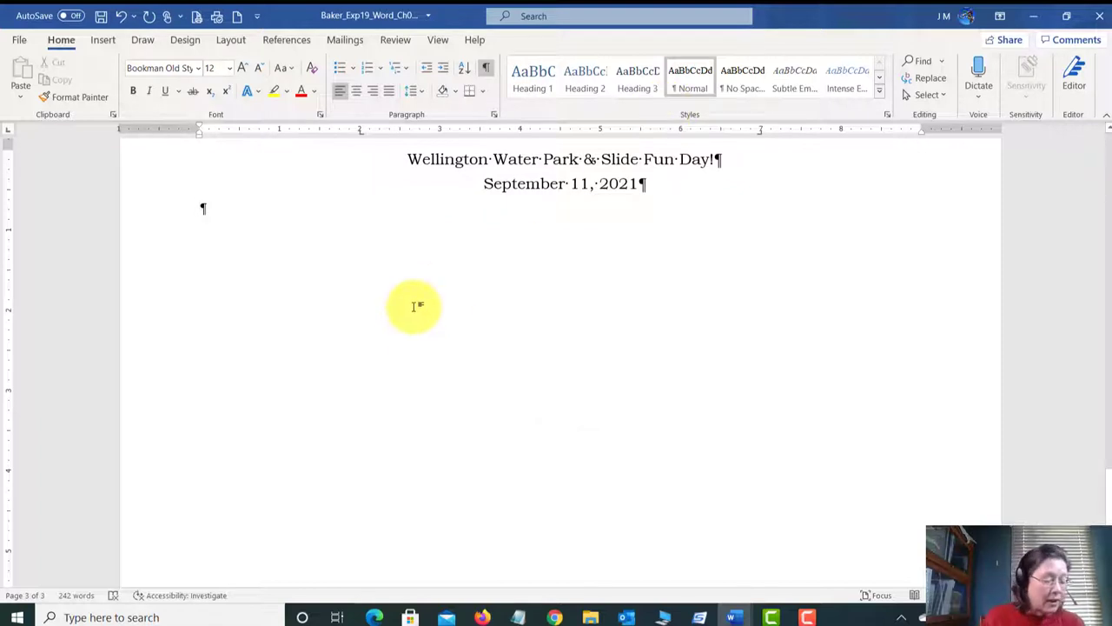
# Step: Type tabbed schedule lines: Check-in 9:00, Wave pool 9:30-11:00, Lunch at the pavilion 11:00 12:00
pyautogui.press('Tab')
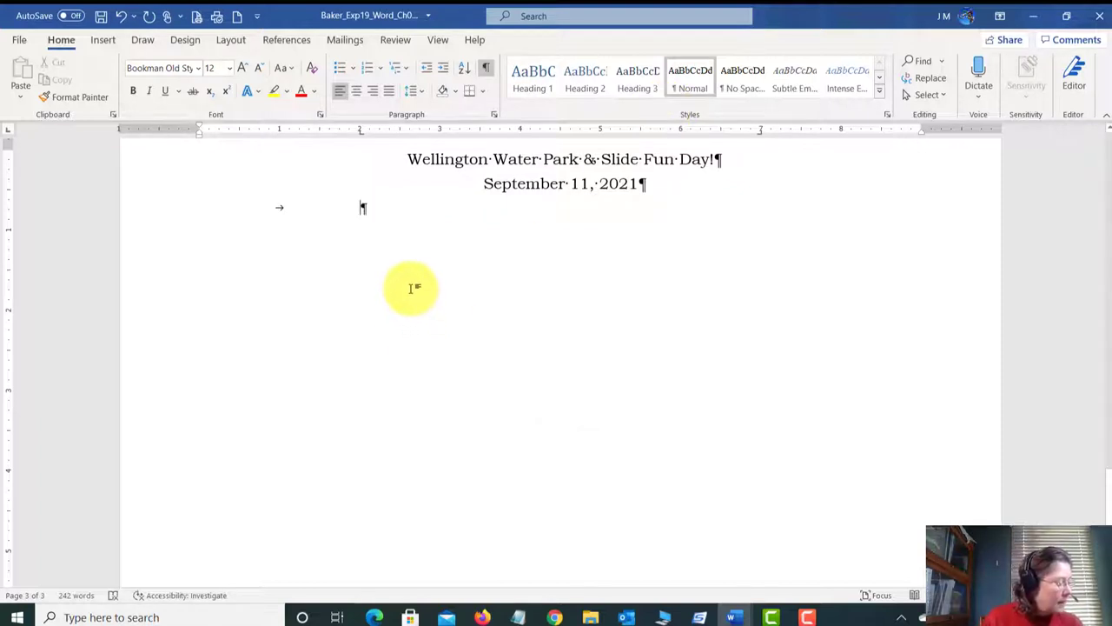
pyautogui.write('Check')
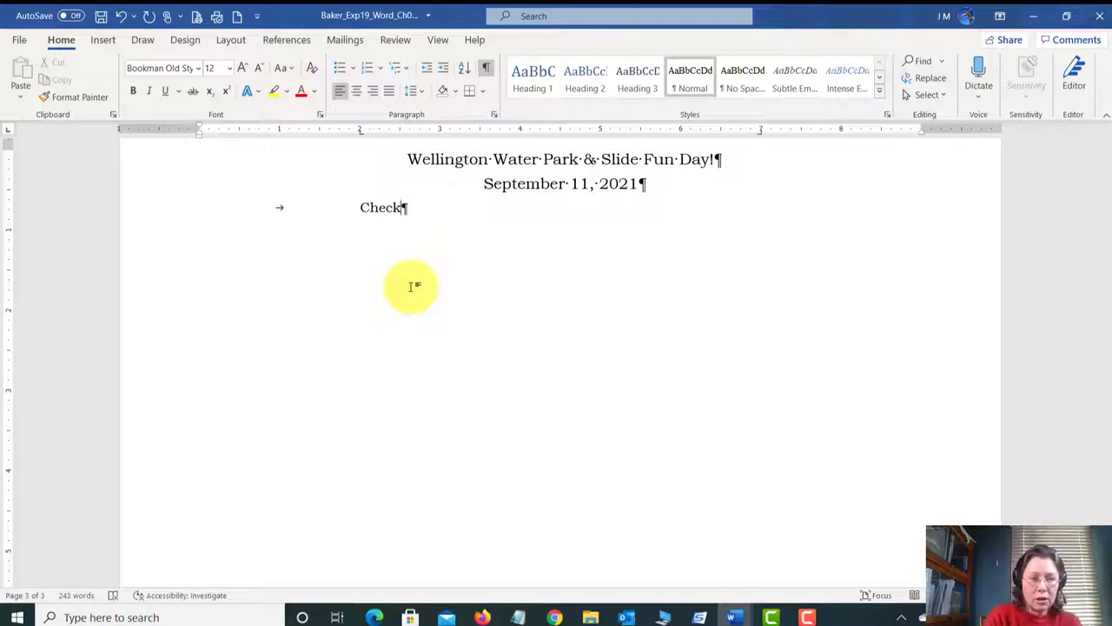
pyautogui.write('-in')
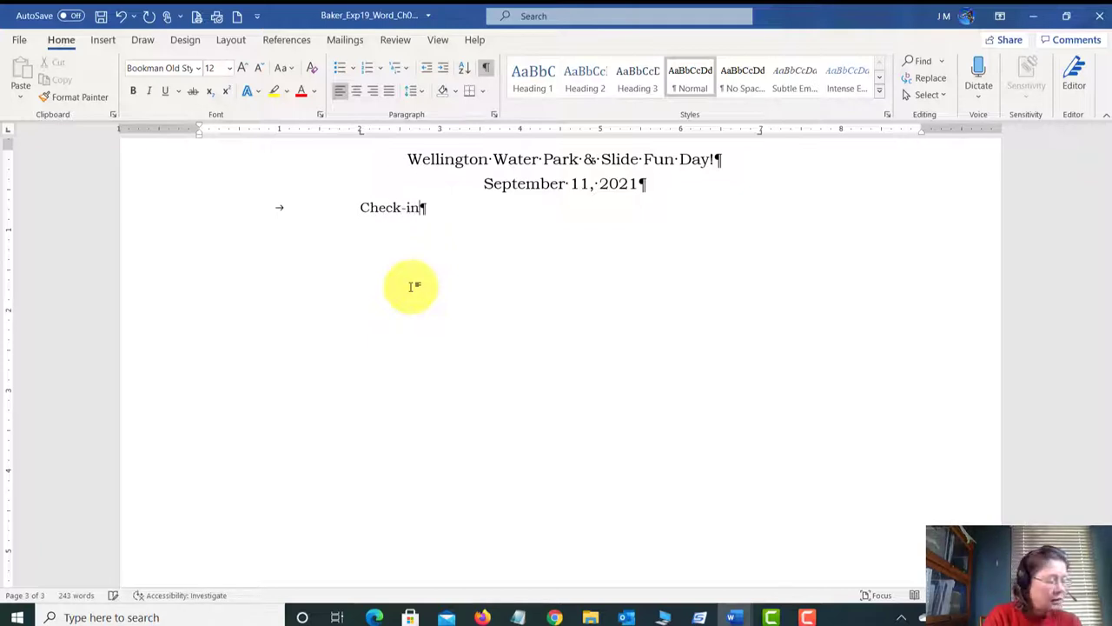
pyautogui.press('Tab')
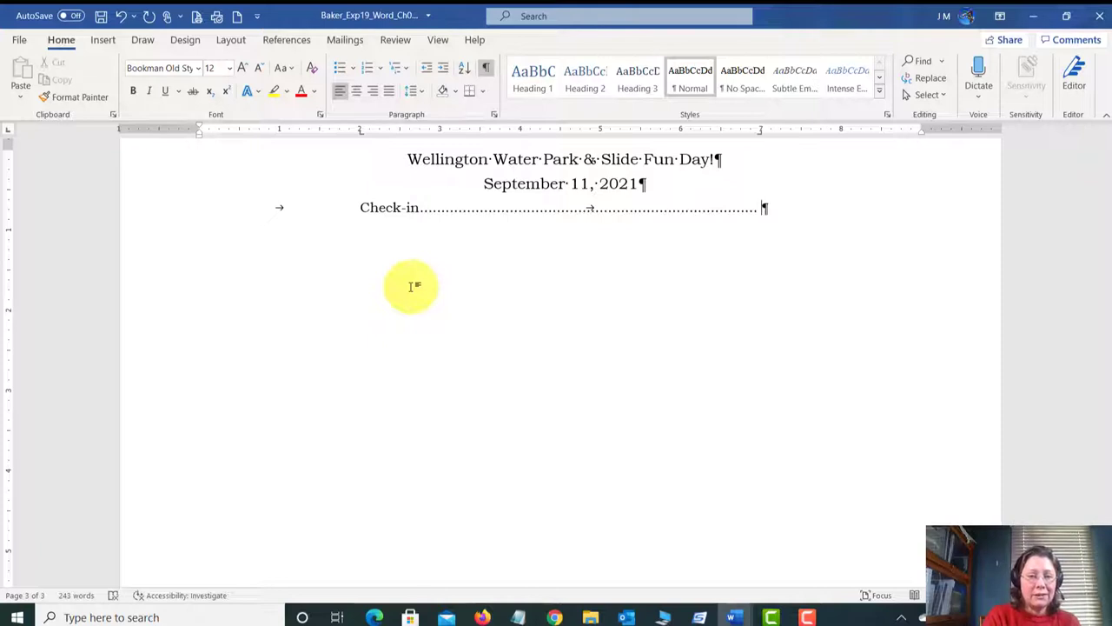
pyautogui.write('9')
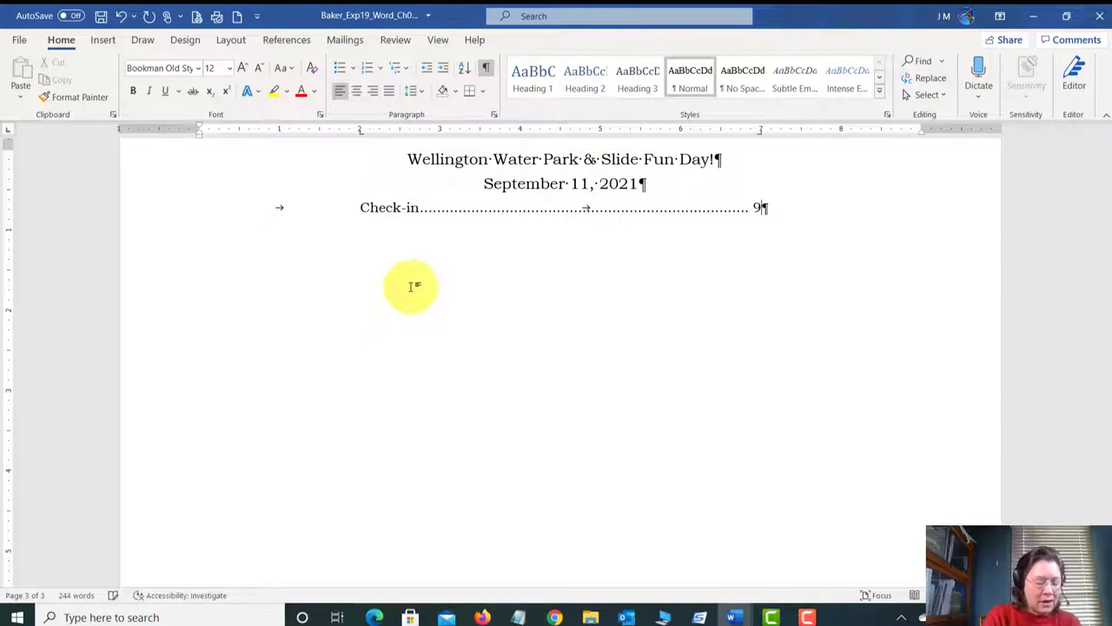
pyautogui.write(':00')
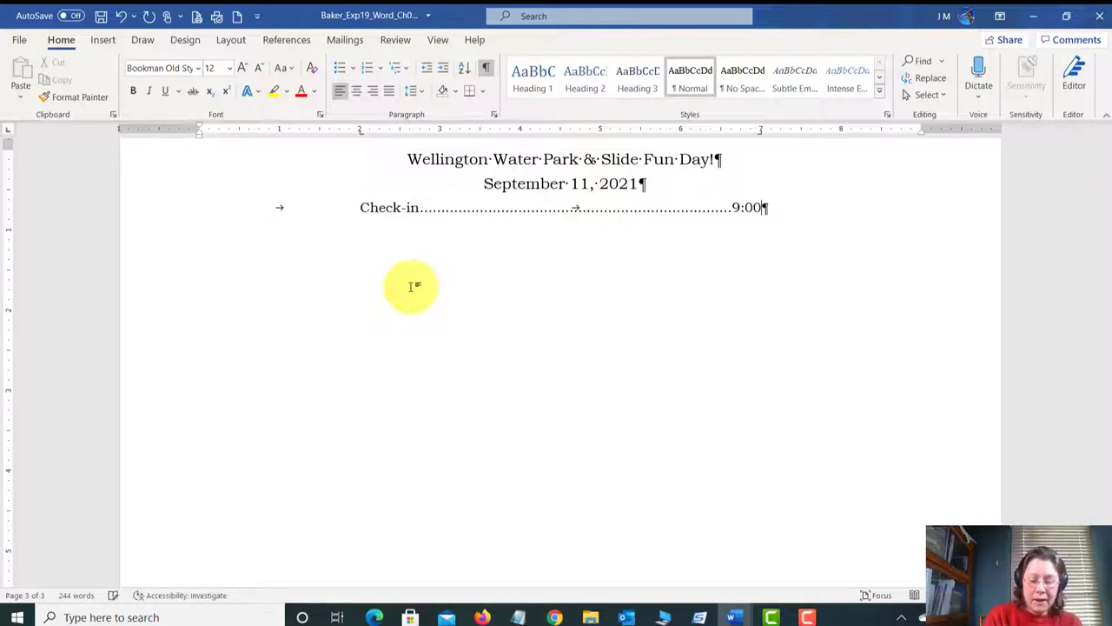
pyautogui.press('Return')
pyautogui.press('Tab')
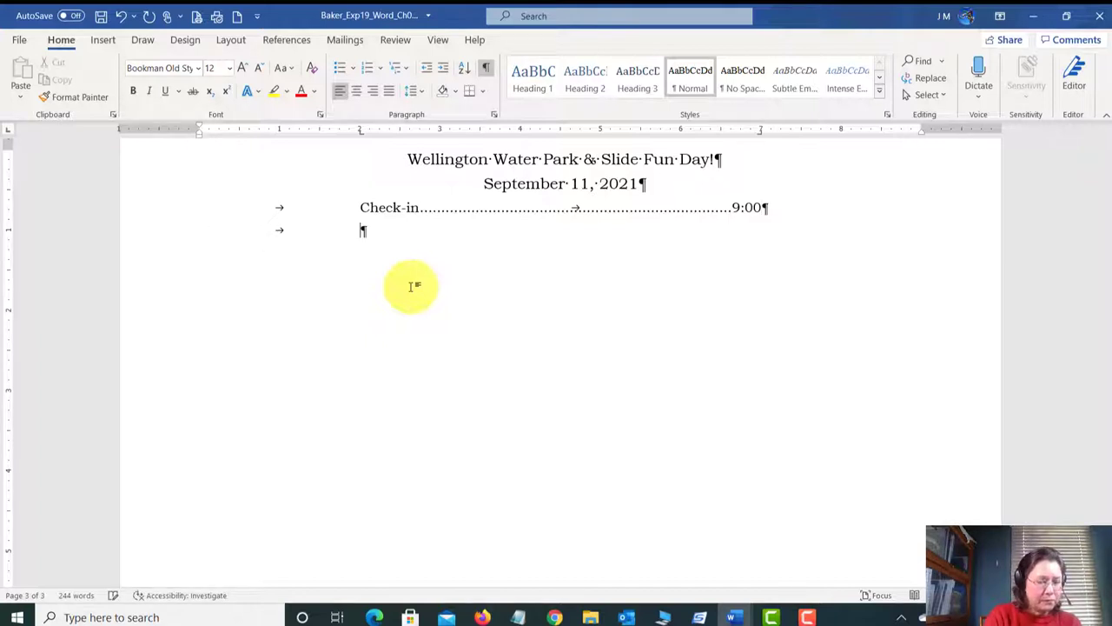
pyautogui.write('Wav')
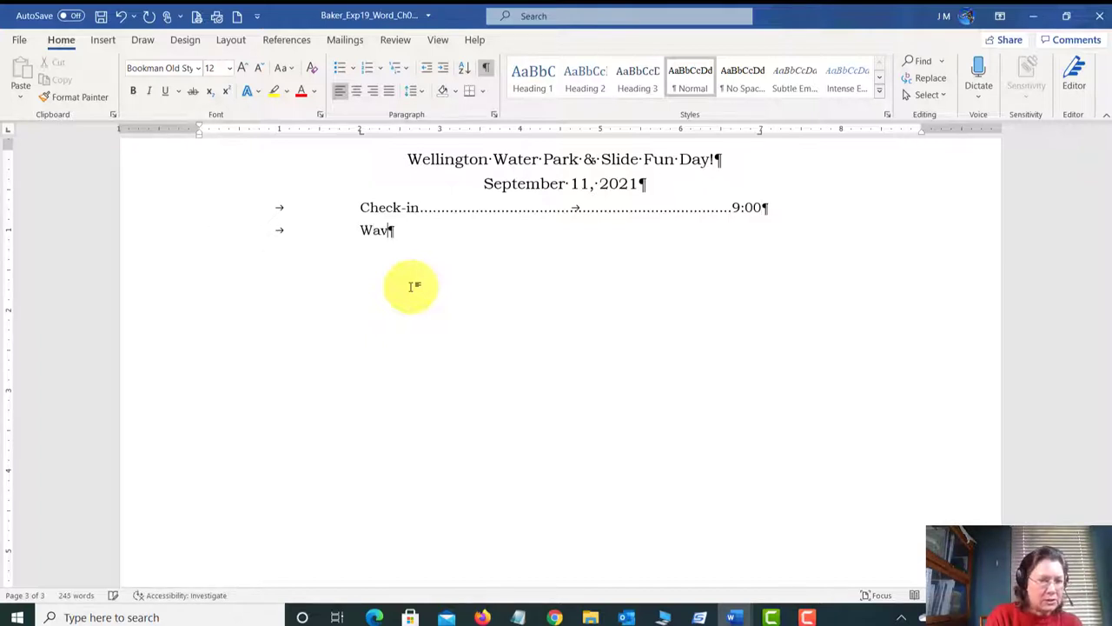
pyautogui.write('e')
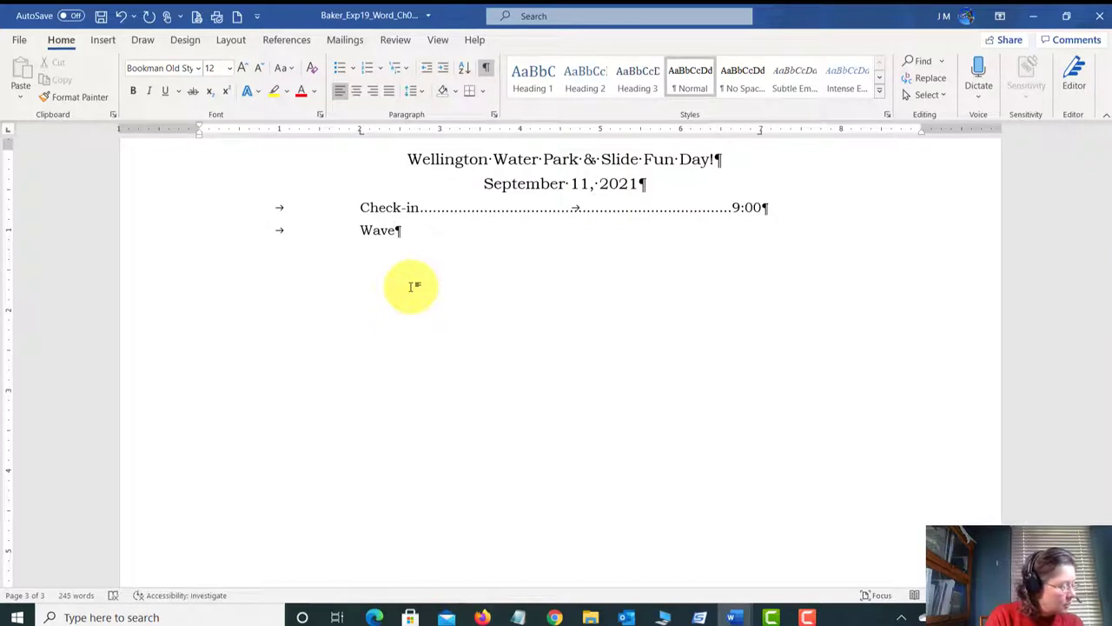
pyautogui.write(' pool')
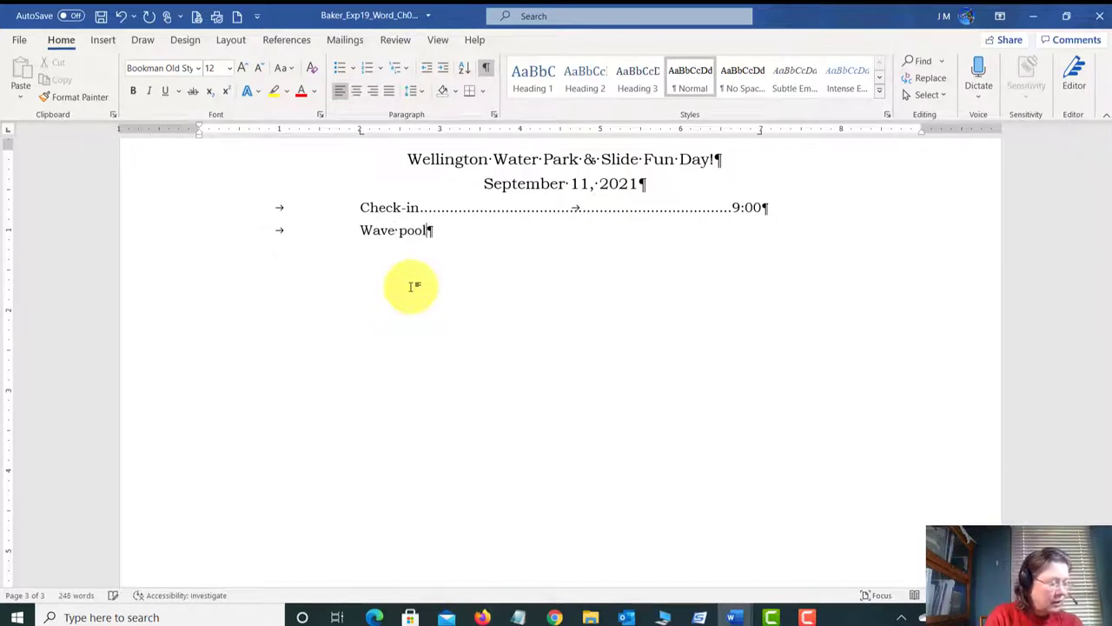
pyautogui.press('Tab')
pyautogui.write('9:30')
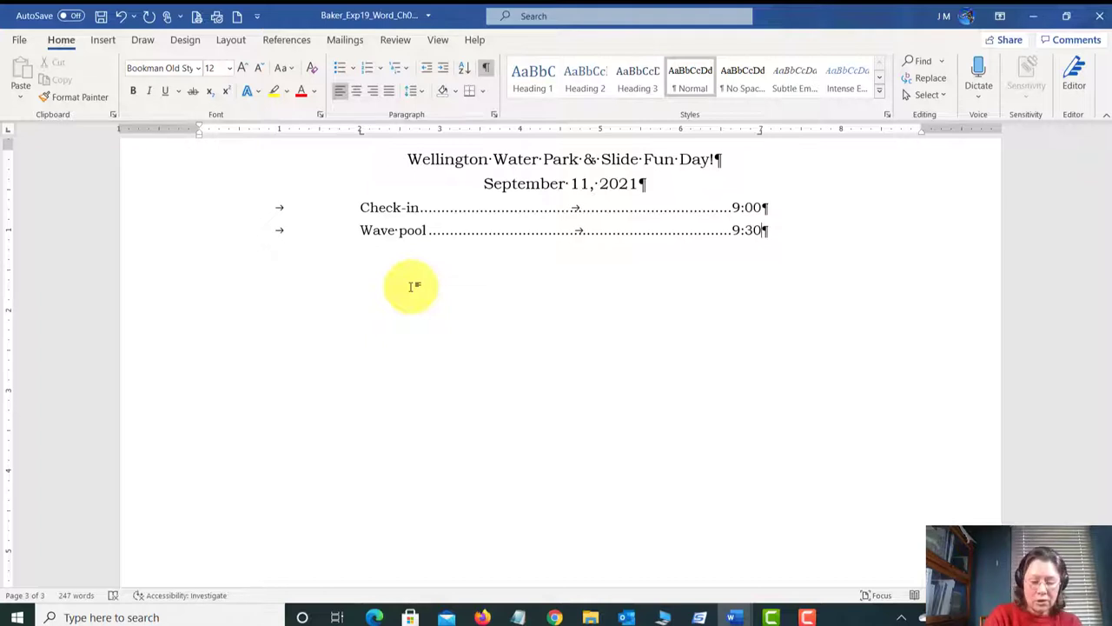
pyautogui.write('-11:00')
pyautogui.press('Return')
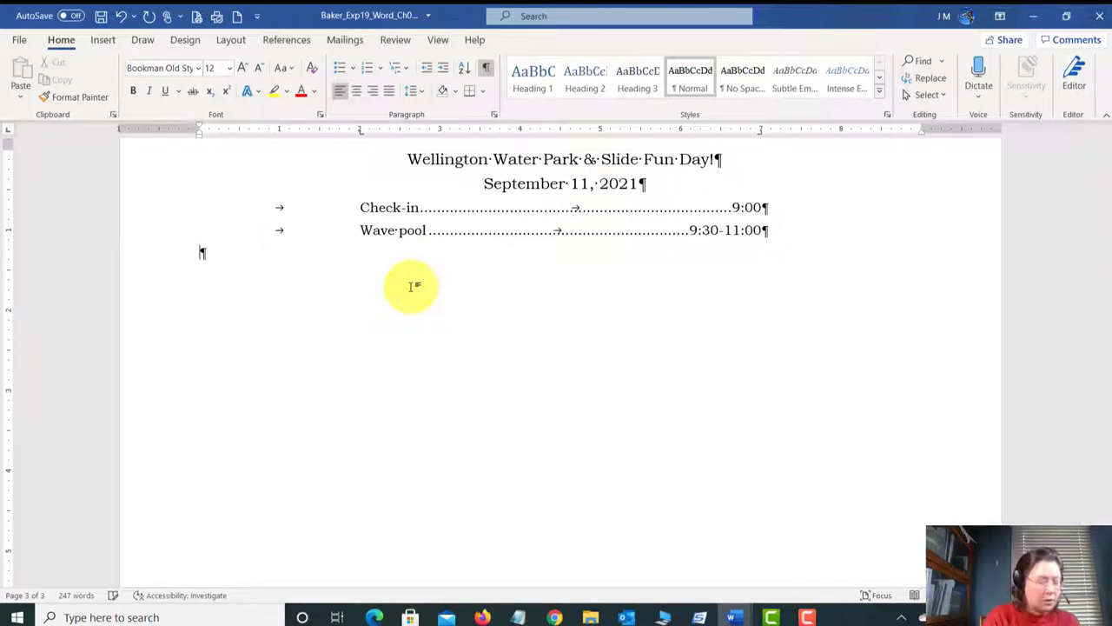
pyautogui.press('Tab')
pyautogui.write('L')
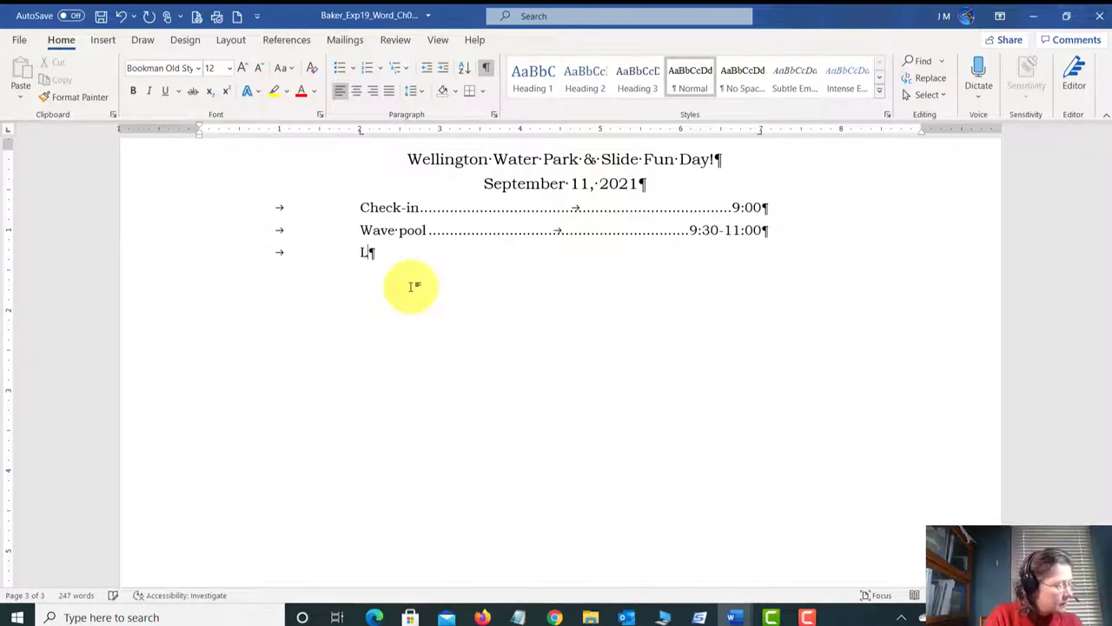
pyautogui.write('unch at the pavil')
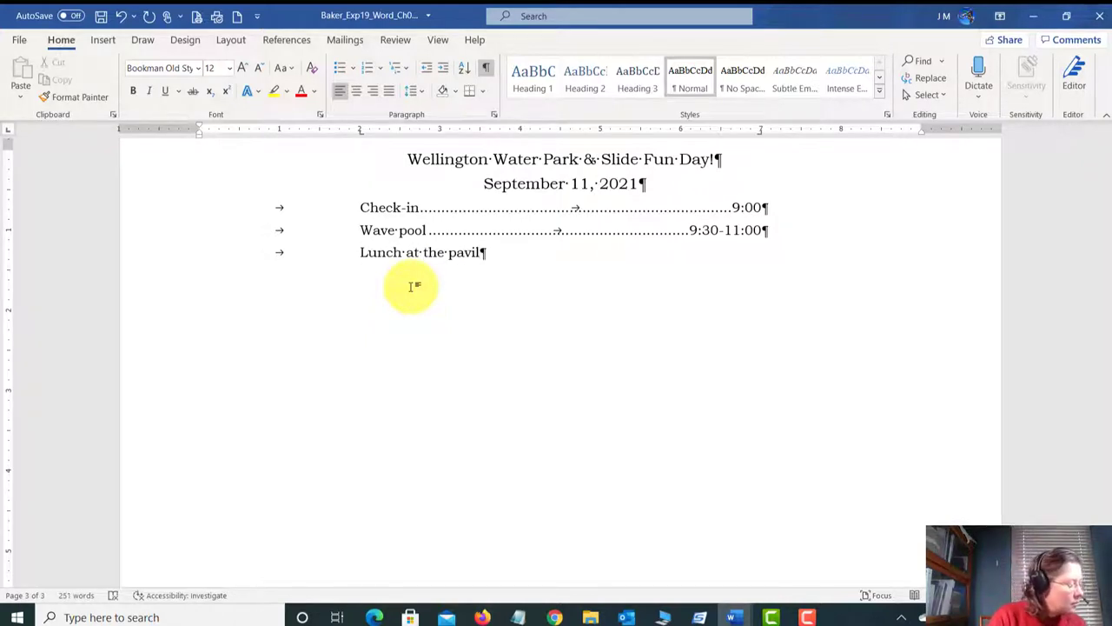
pyautogui.write('ion')
pyautogui.press('Tab')
pyautogui.press('Tab')
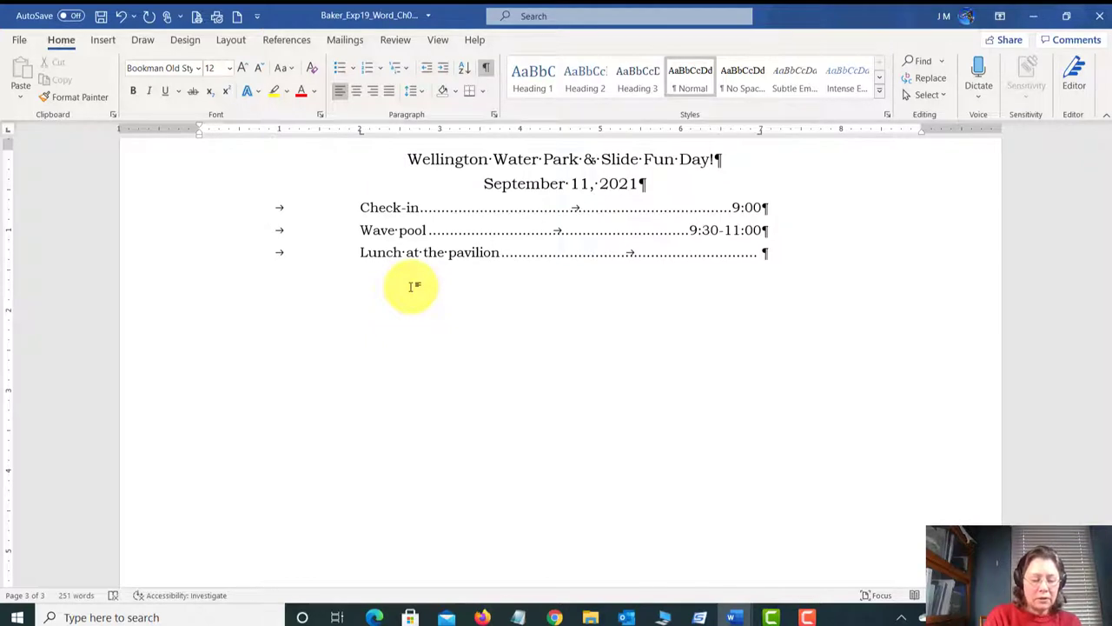
pyautogui.write('11')
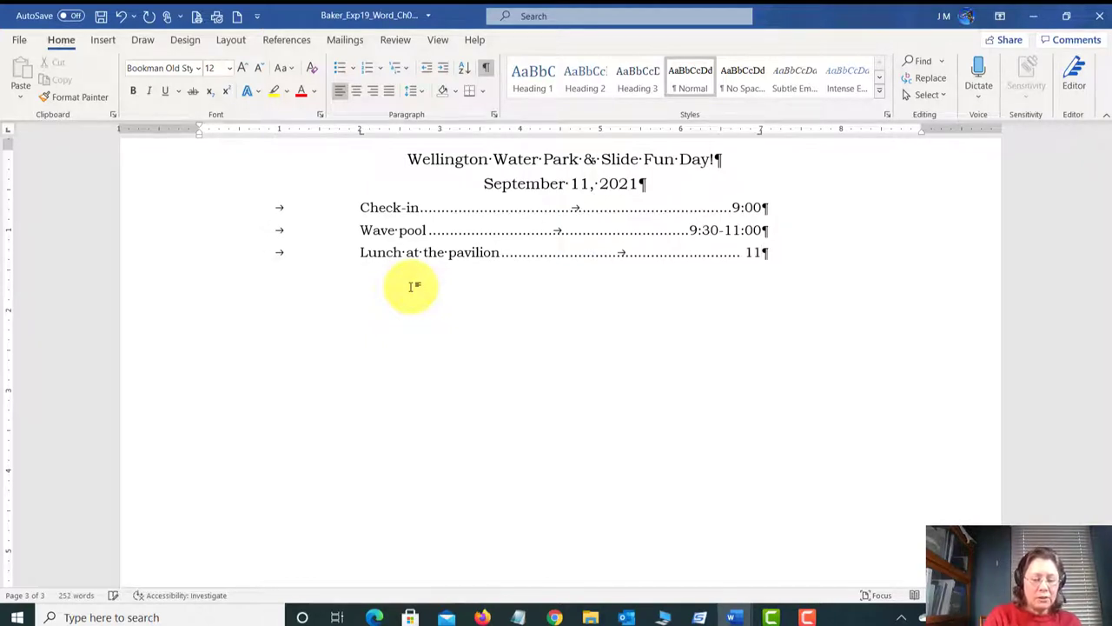
pyautogui.write(':')
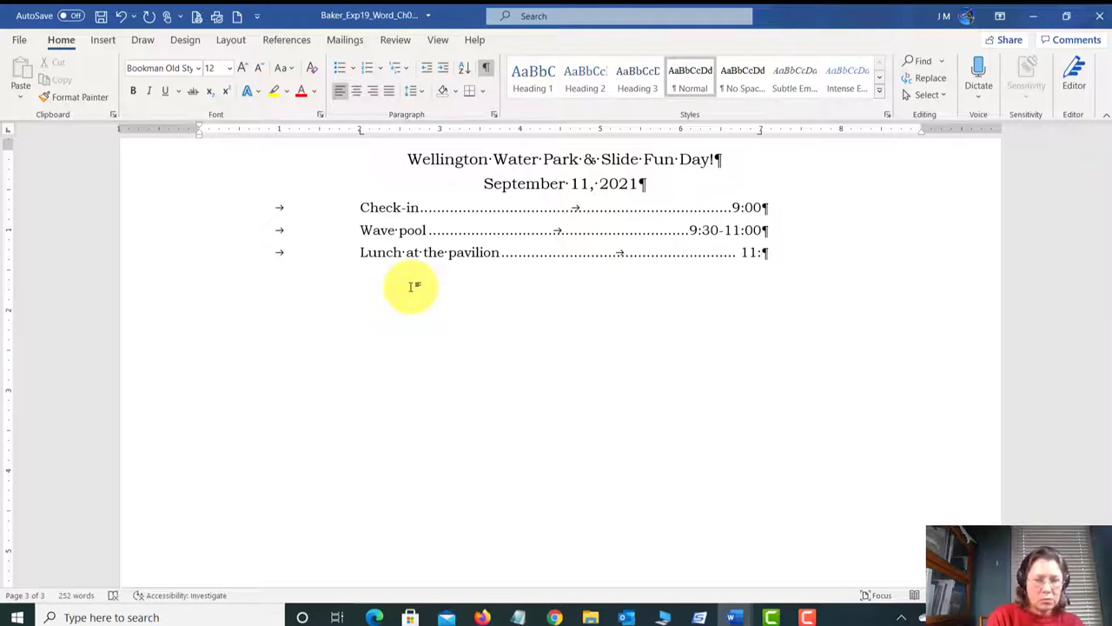
pyautogui.write('00')
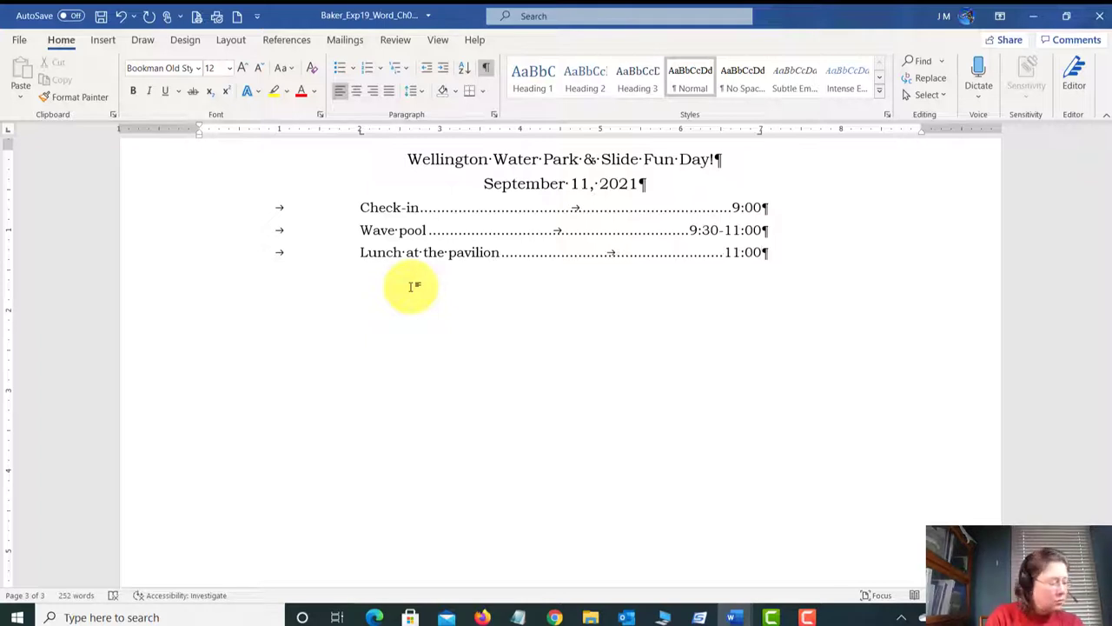
pyautogui.write(' 12:00')
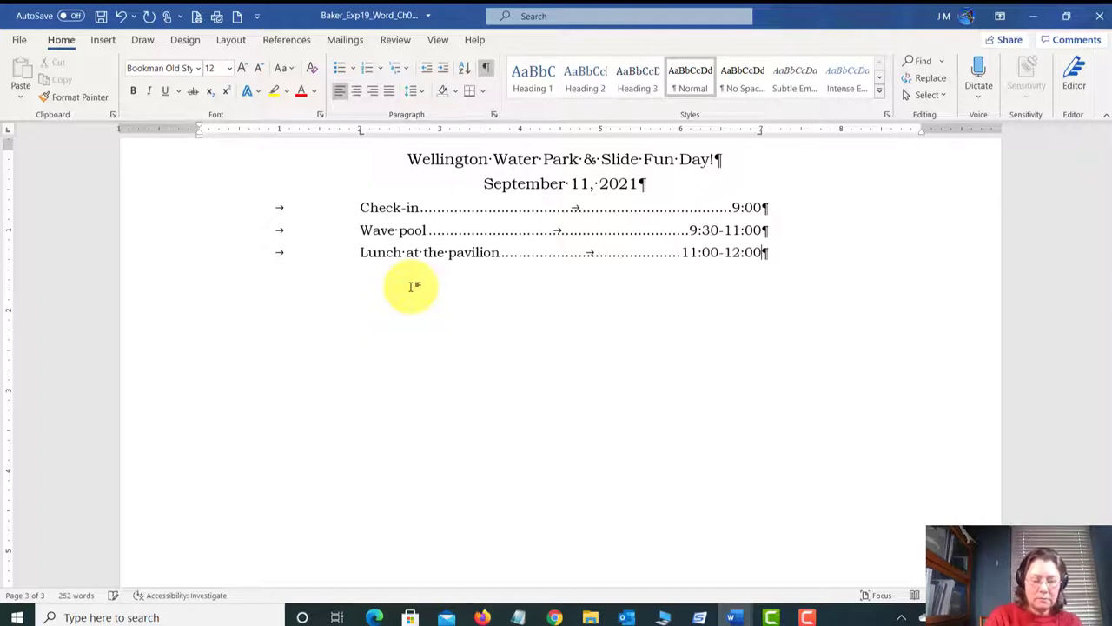
# Step: Add Bungee 12:00-2:00, Water slide 2:00-3:00 and Parent pickup at the gate 3:00-3:30
pyautogui.press('Return')
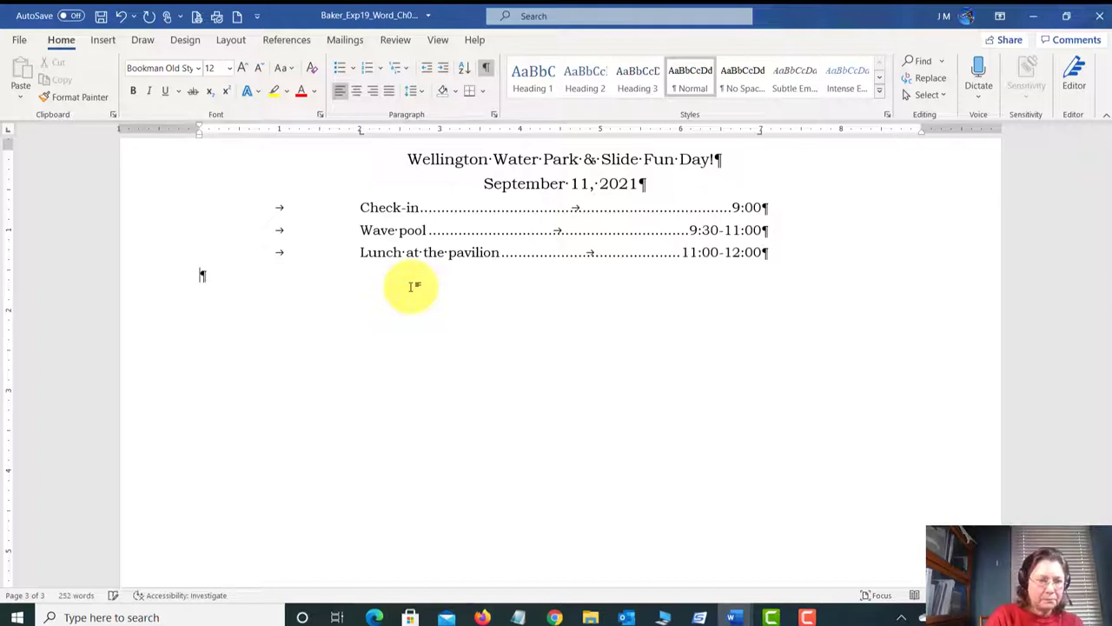
pyautogui.press('Tab')
pyautogui.write('Bungee')
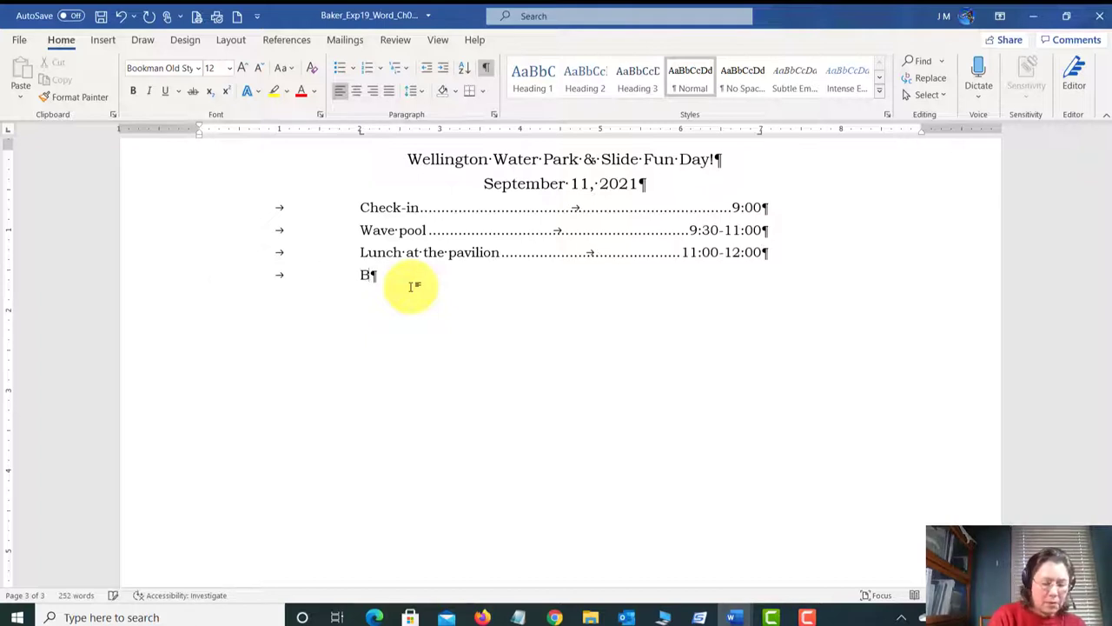
pyautogui.press('Tab')
pyautogui.write('12')
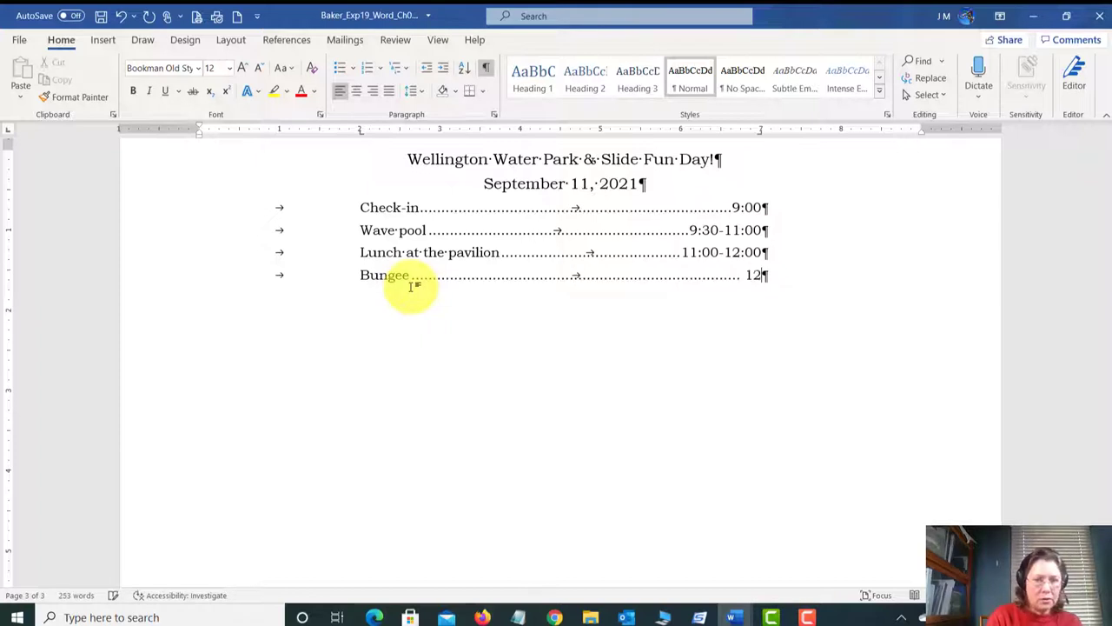
pyautogui.write(':00')
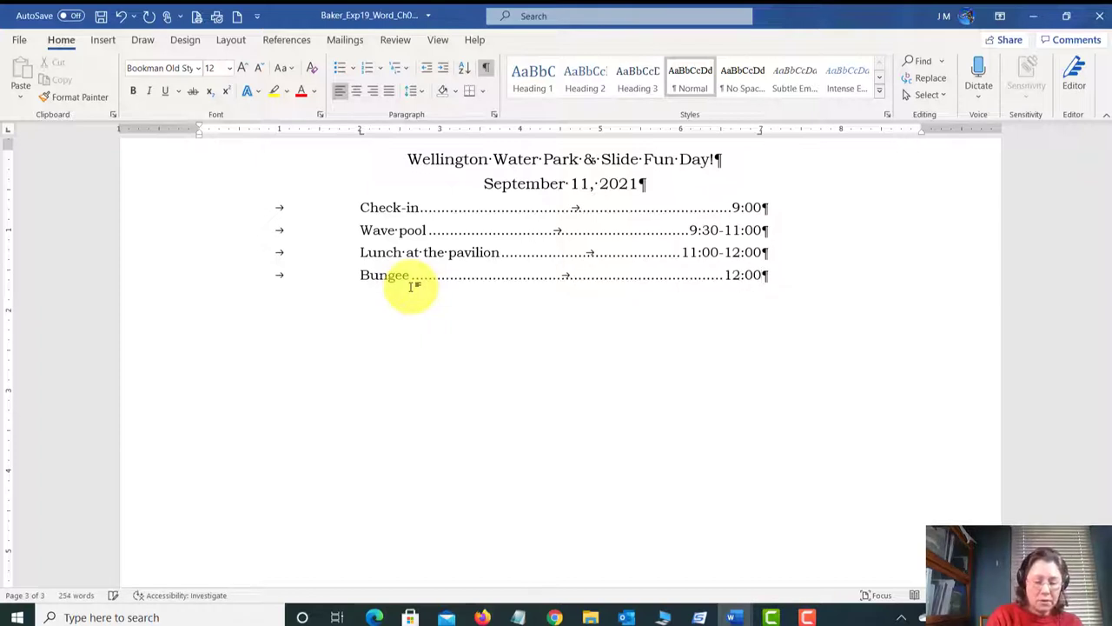
pyautogui.write('-2:00')
pyautogui.press('Return')
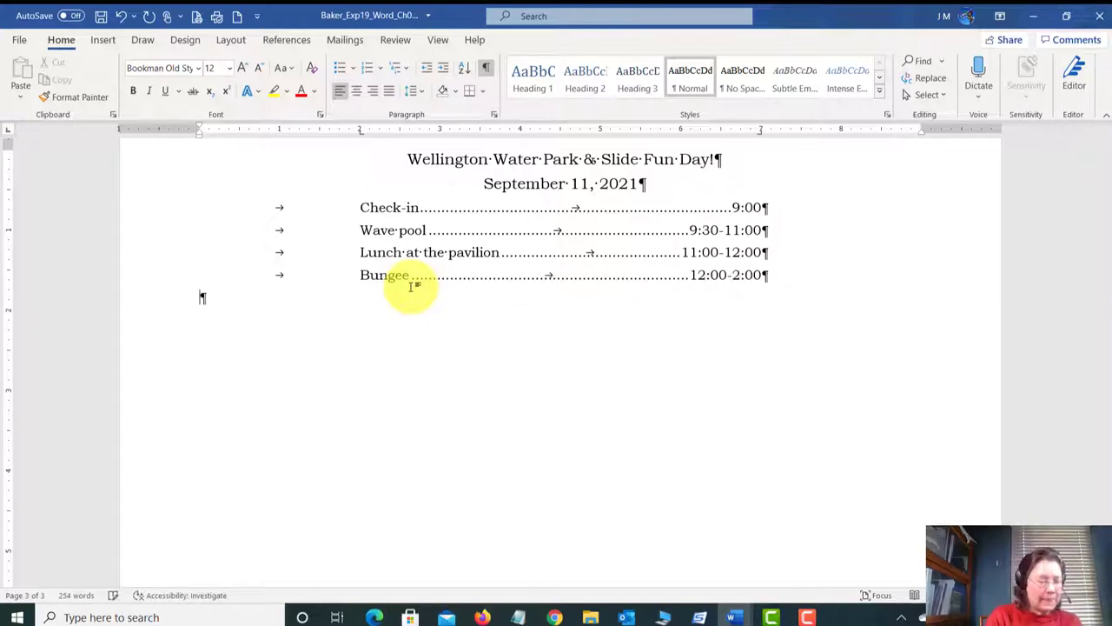
pyautogui.press('Tab')
pyautogui.write('Water')
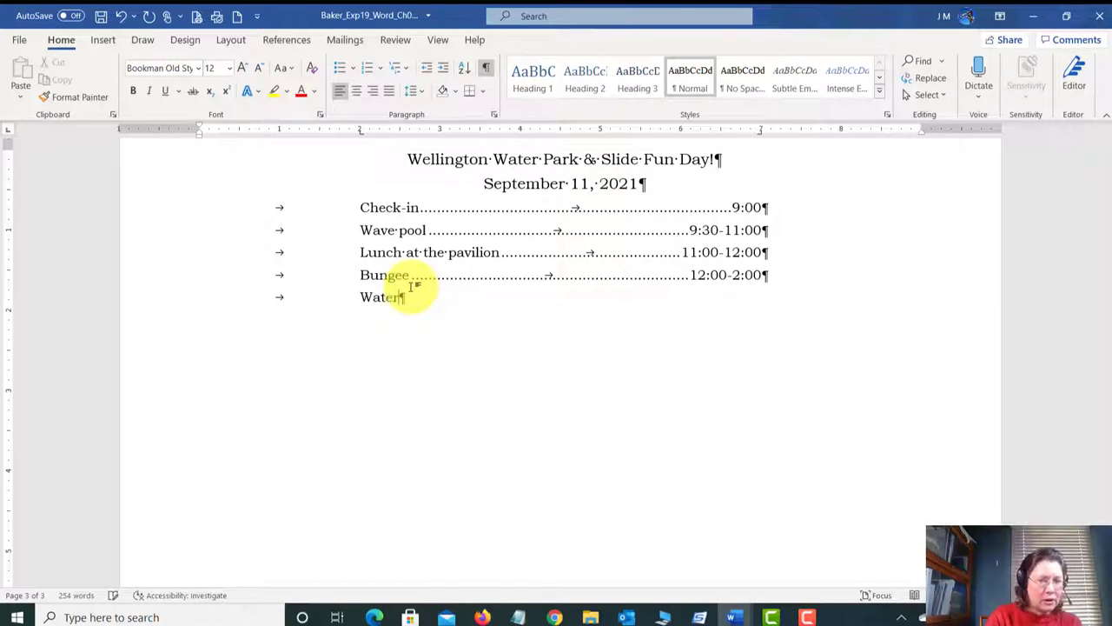
pyautogui.write(' slide')
pyautogui.press('Tab')
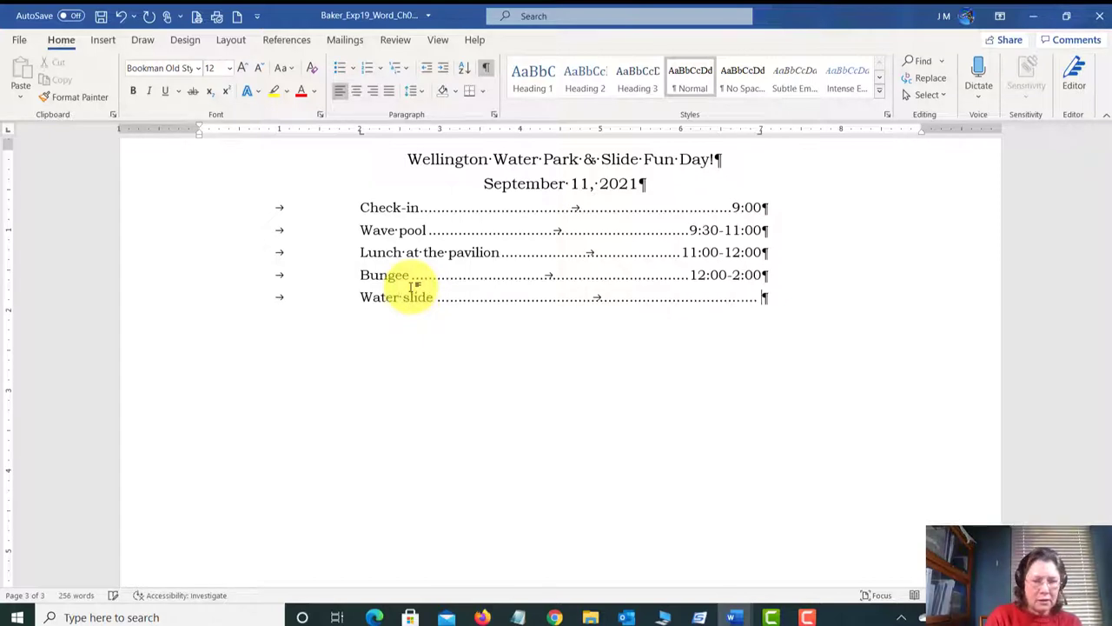
pyautogui.write('2:')
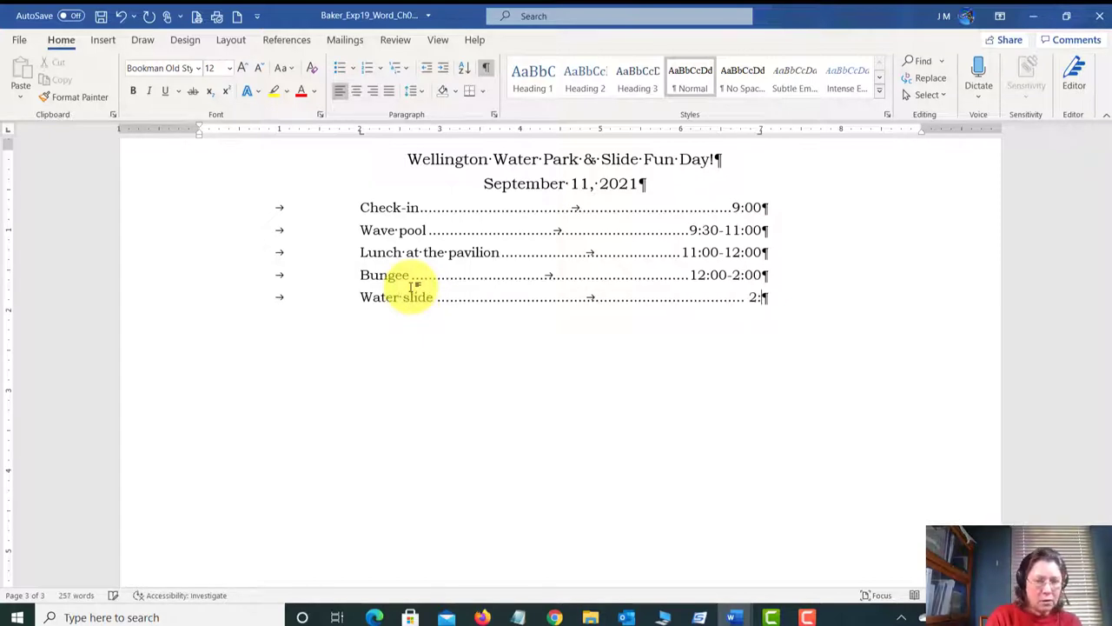
pyautogui.write('00-3:00')
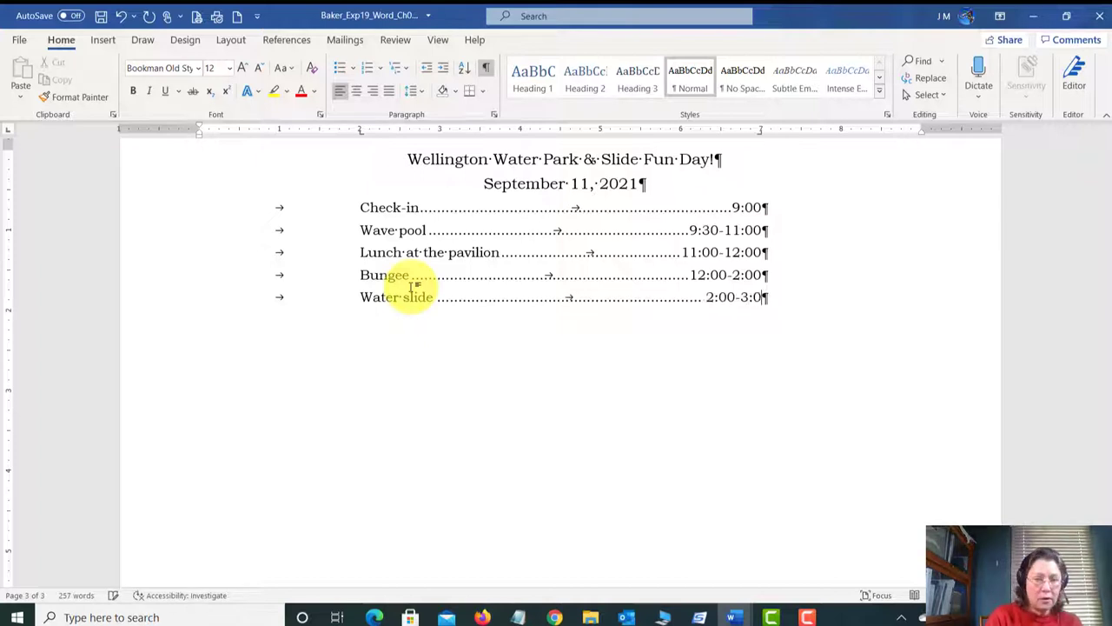
pyautogui.press('Return')
pyautogui.press('Tab')
pyautogui.write('P')
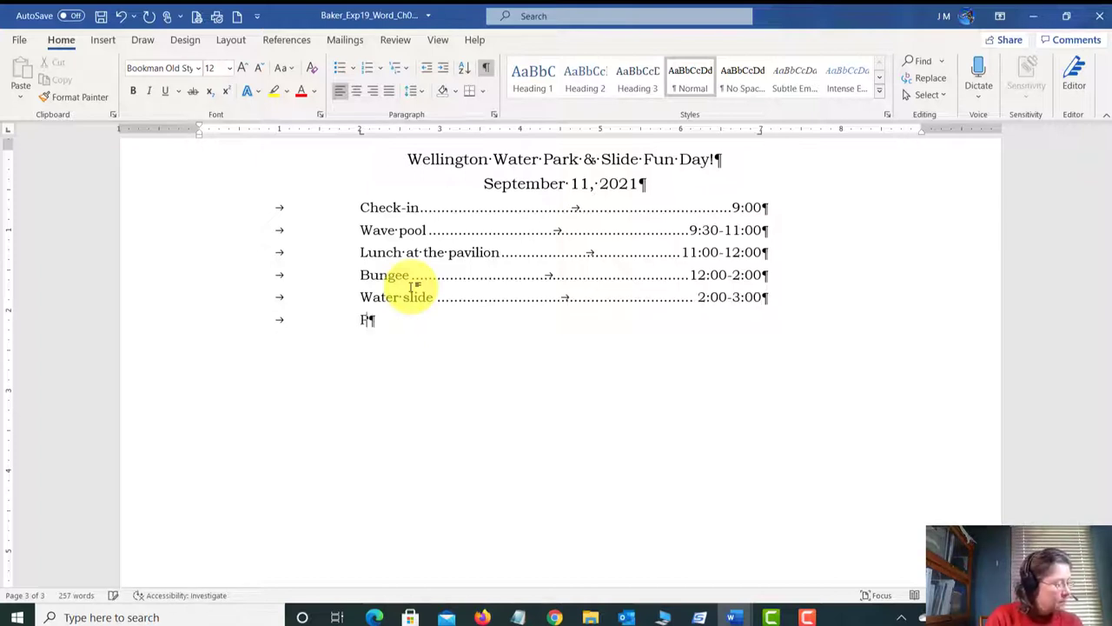
pyautogui.write('arent pickup a')
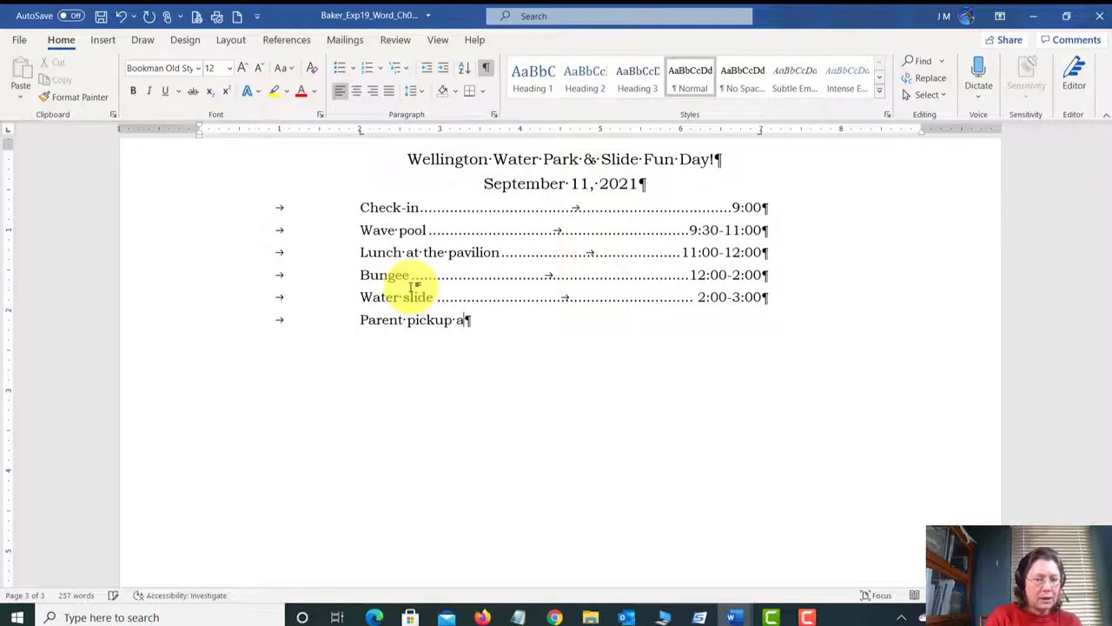
pyautogui.write('t the gate')
pyautogui.press('Tab')
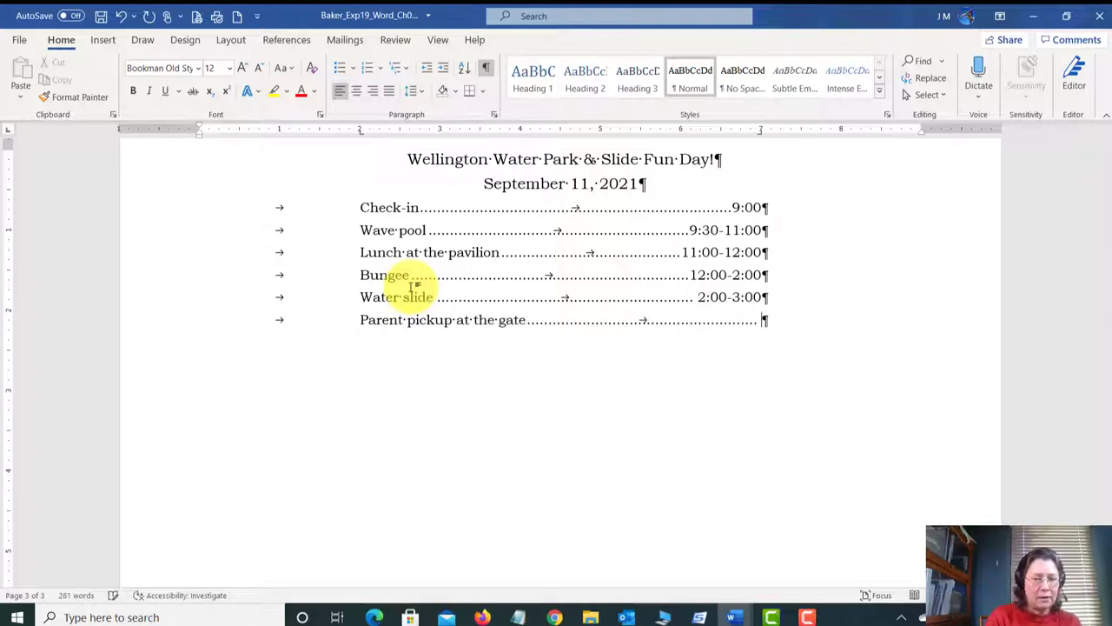
pyautogui.write('3:00')
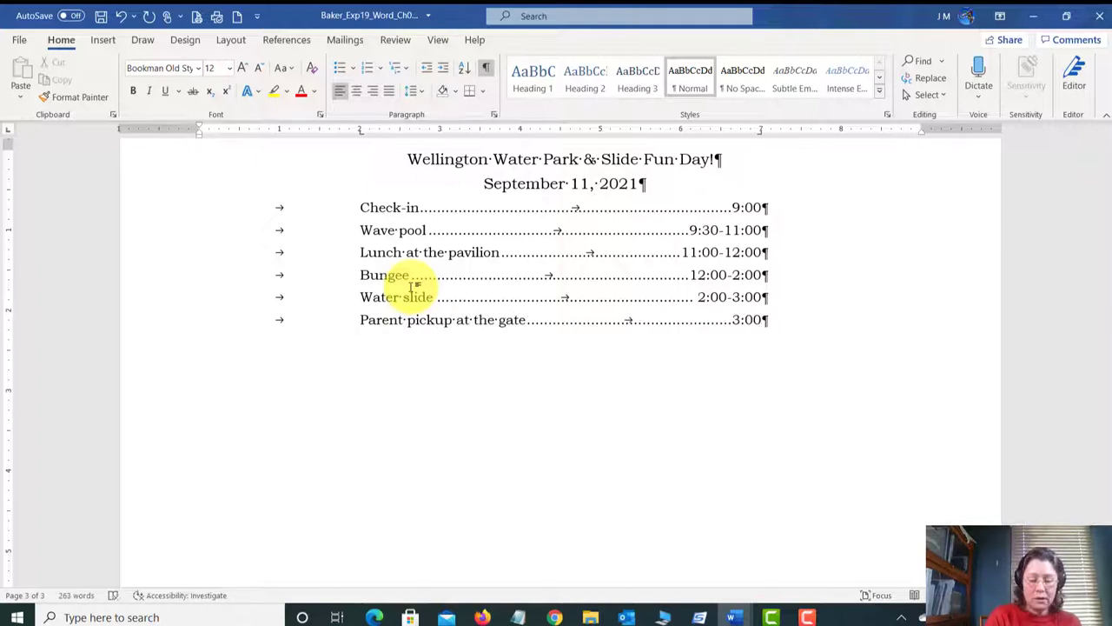
pyautogui.write('-3:30')
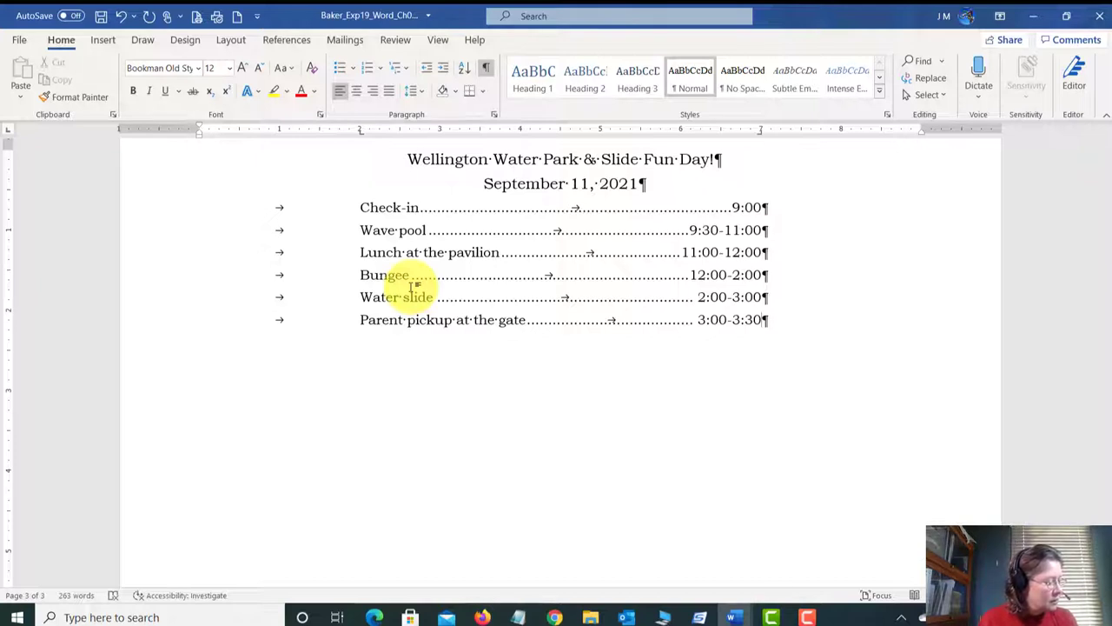
# Step: Save the flyer and bring up the instructions document scrolled to step 17
pyautogui.click(100, 16)
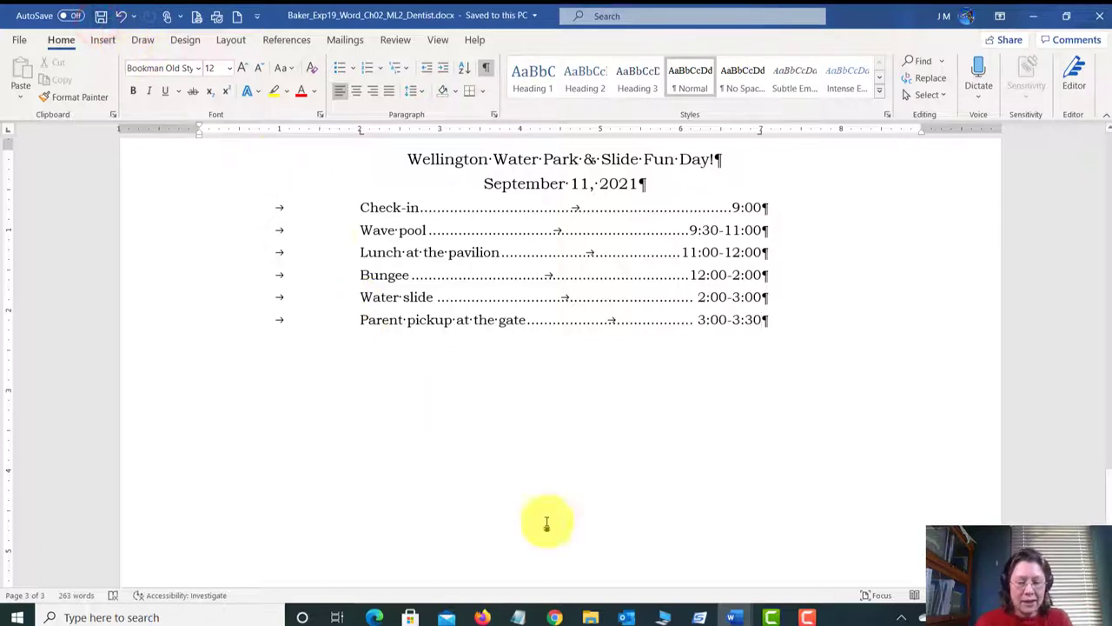
pyautogui.moveTo(732, 617)
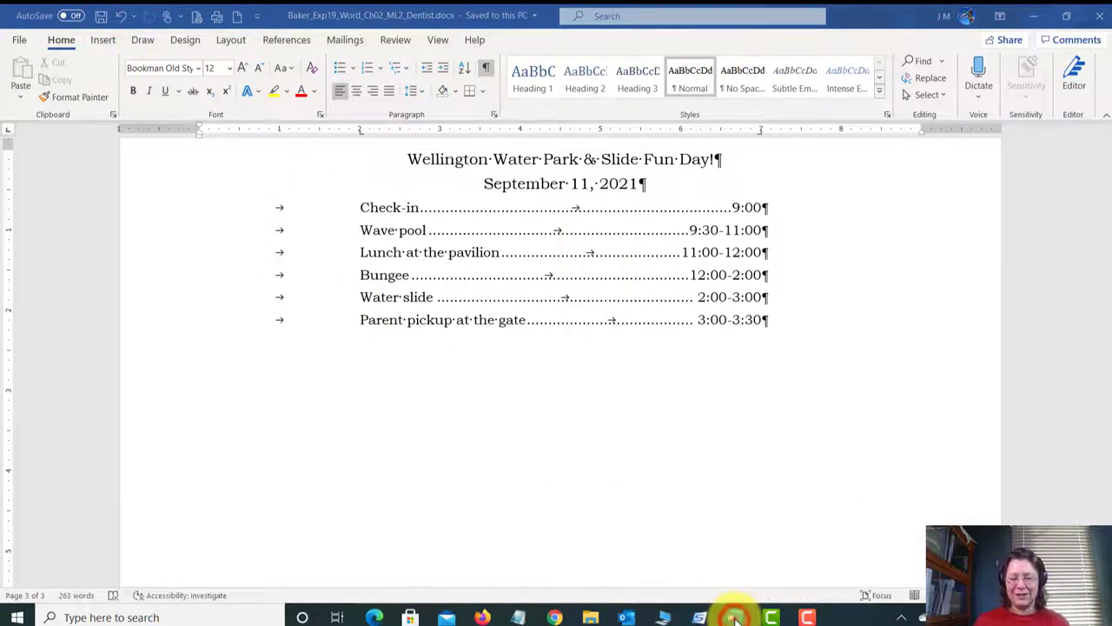
pyautogui.click(741, 588)
pyautogui.scroll(-5, 737, 487)
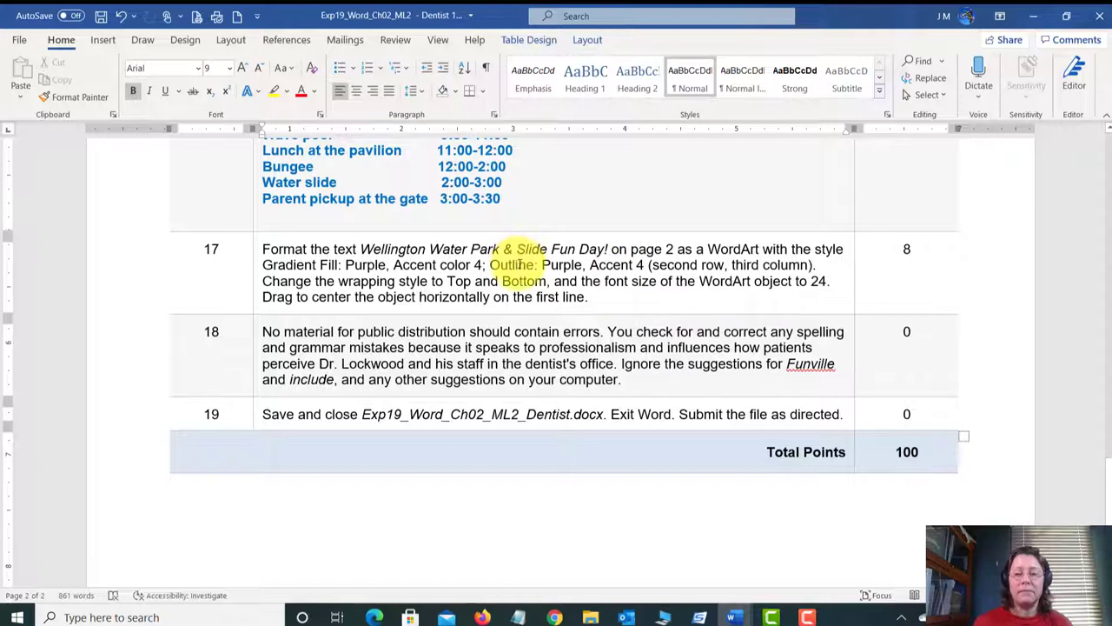
# Step: Highlight the 'Accent color 4' wording in step 17, then deselect it
pyautogui.moveTo(395, 264); pyautogui.dragTo(515, 264)
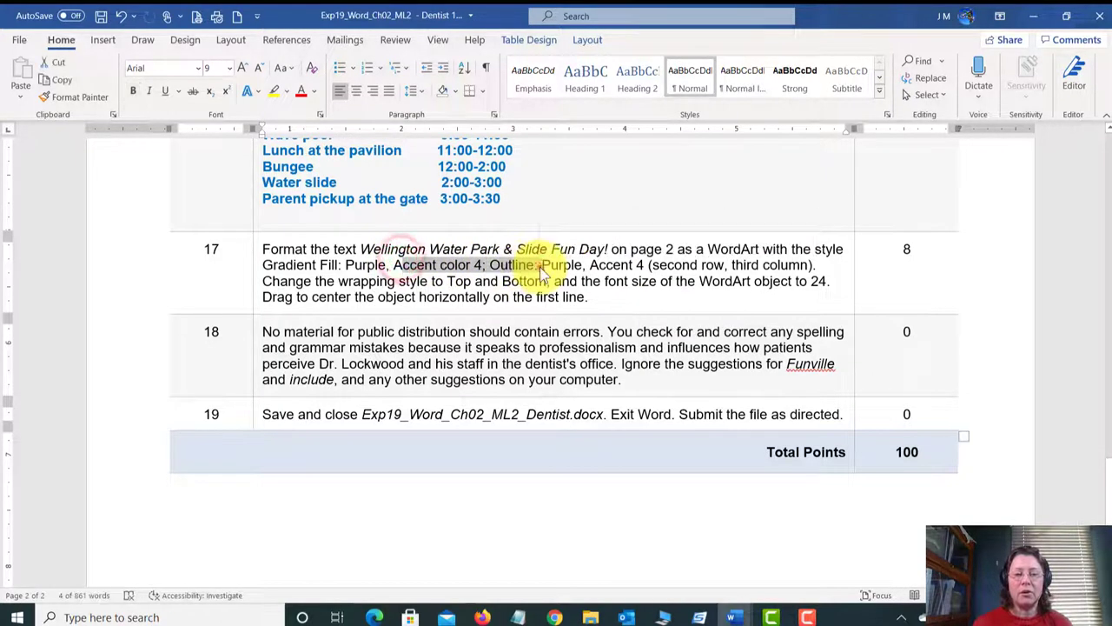
pyautogui.click(541, 264)
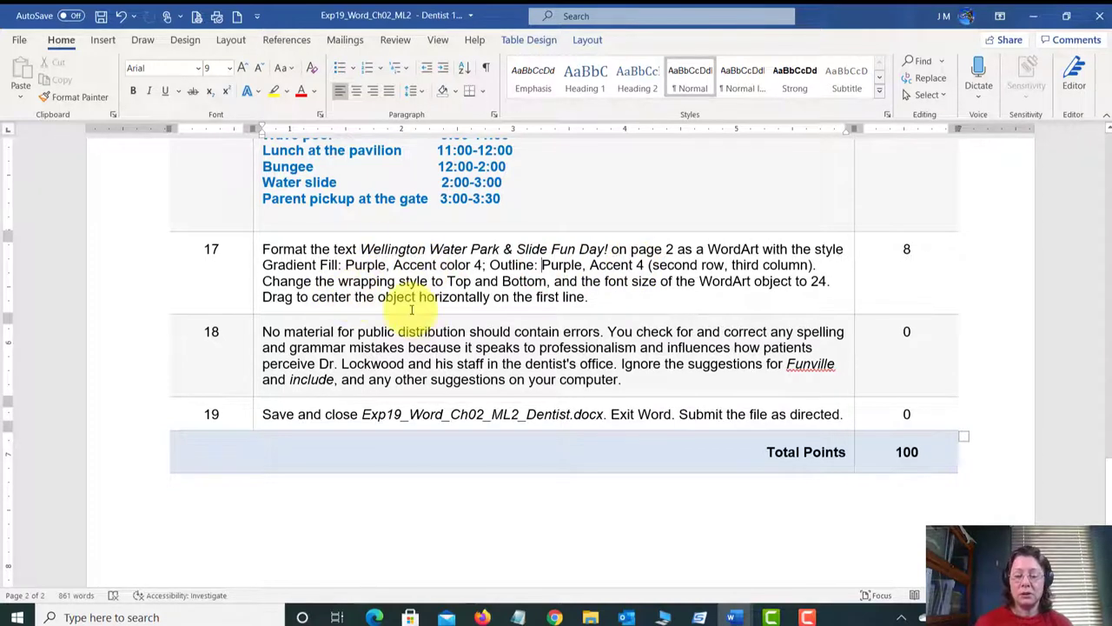
pyautogui.moveTo(736, 615)
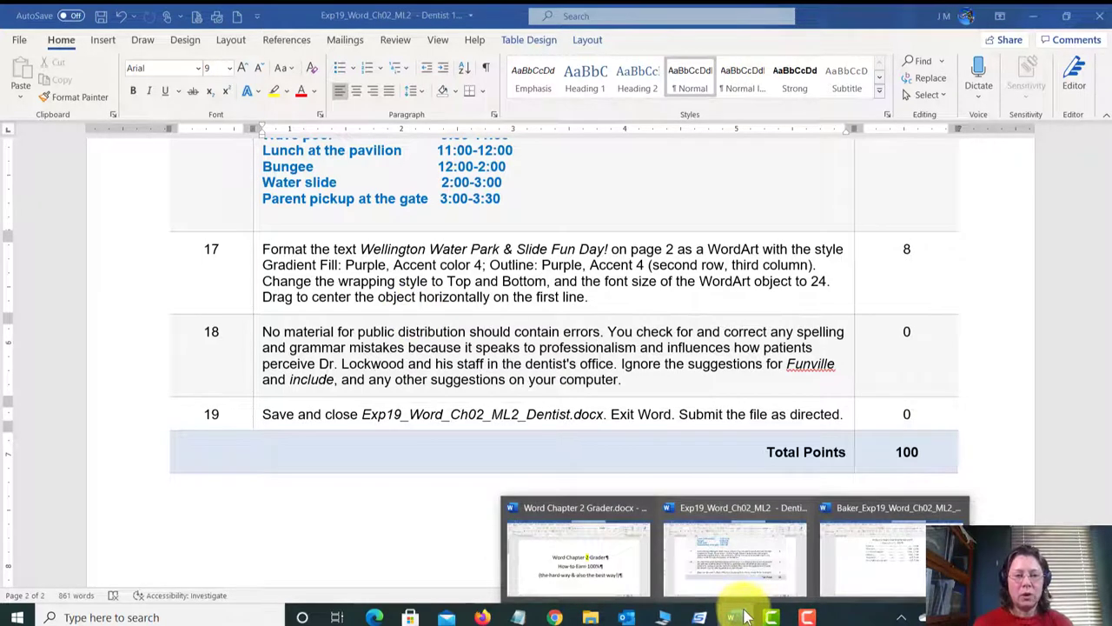
# Step: Return to the flyer, select the 'Wellington Water Park & Slide Fun Day!' title line, and show Insert
pyautogui.click(893, 556)
pyautogui.scroll(-1, 480, 369)
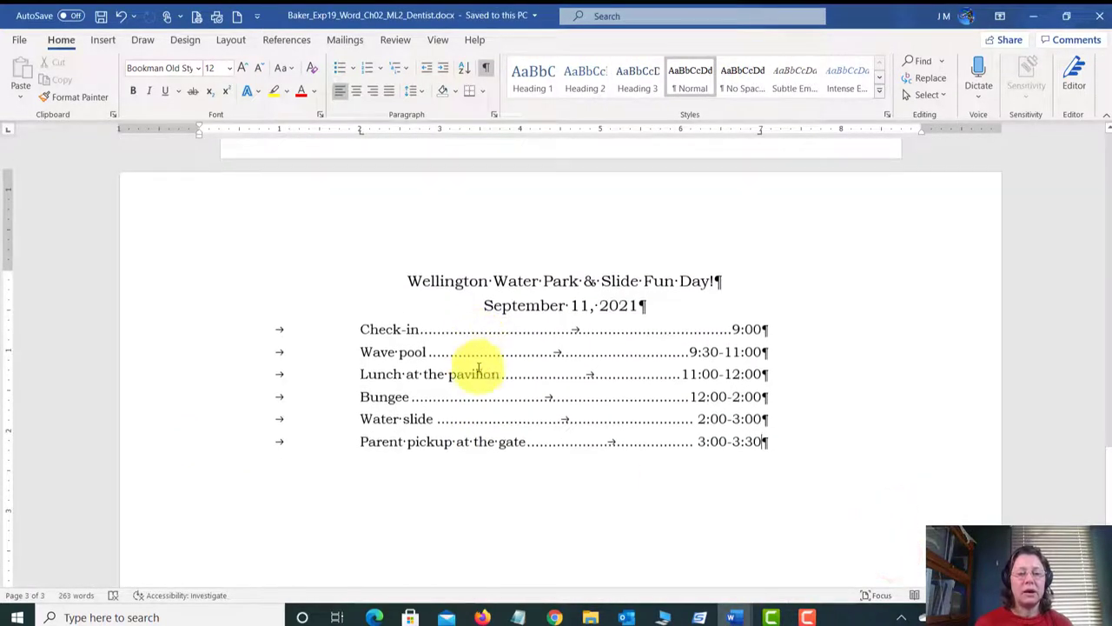
pyautogui.click(408, 278)
pyautogui.moveTo(449, 278); pyautogui.dragTo(711, 283)
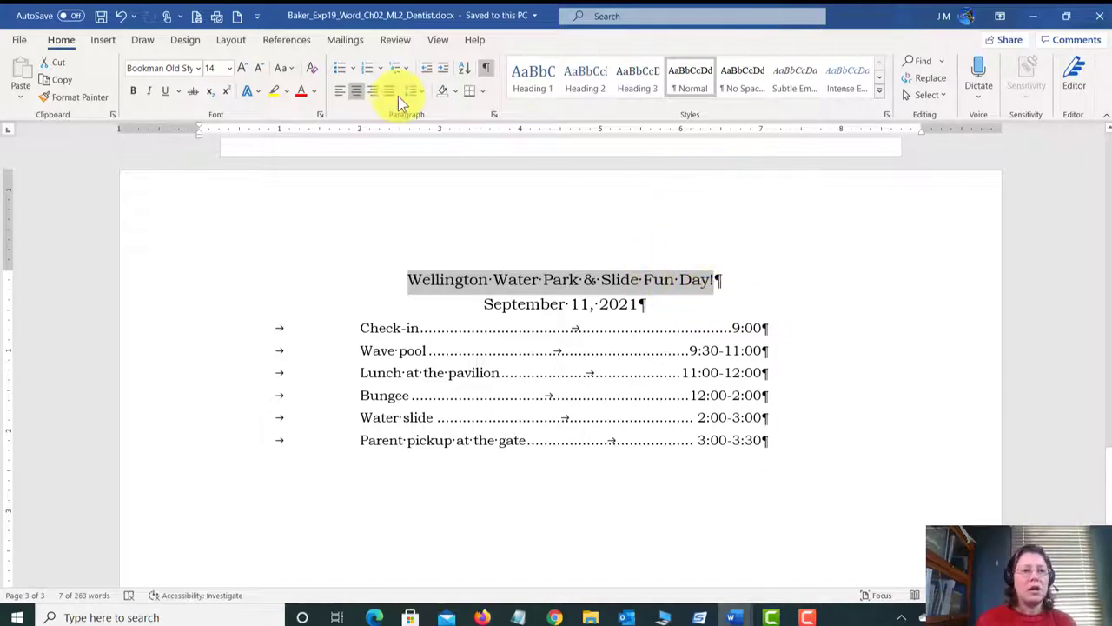
pyautogui.click(104, 41)
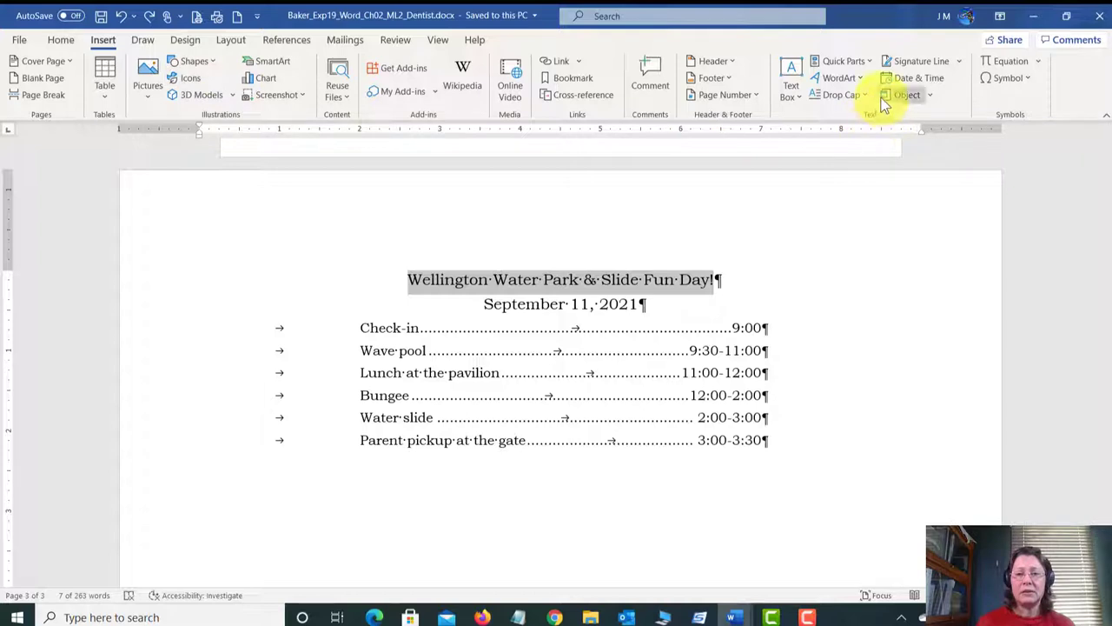
# Step: Apply the WordArt style Gradient Fill: Purple, Accent color 4; Outline: Purple, Accent color 4 to the title
pyautogui.click(860, 79)
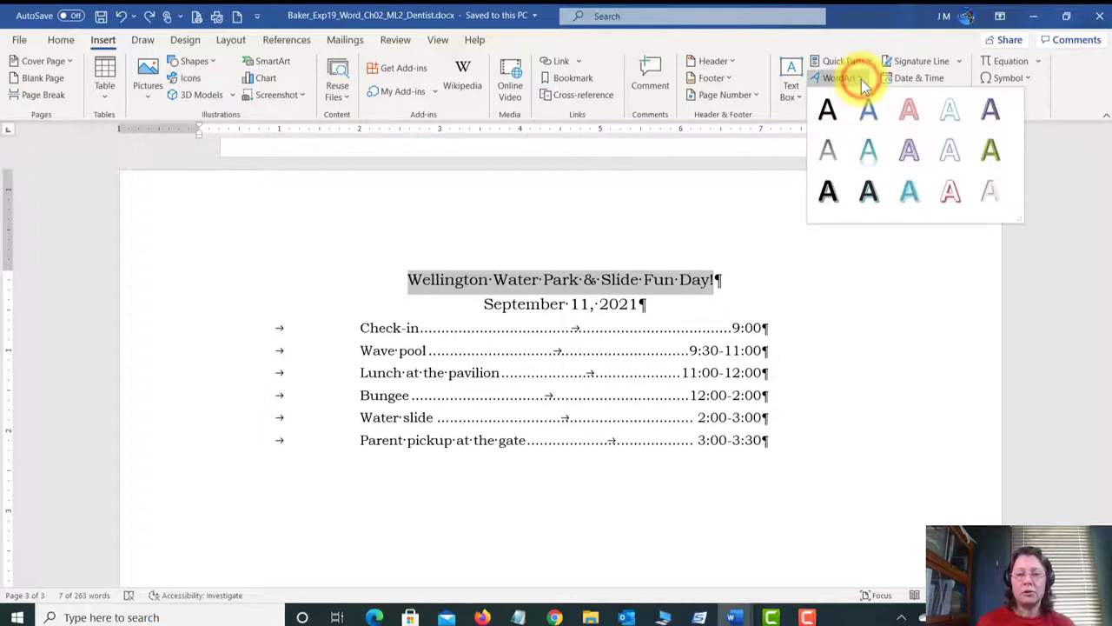
pyautogui.click(903, 152)
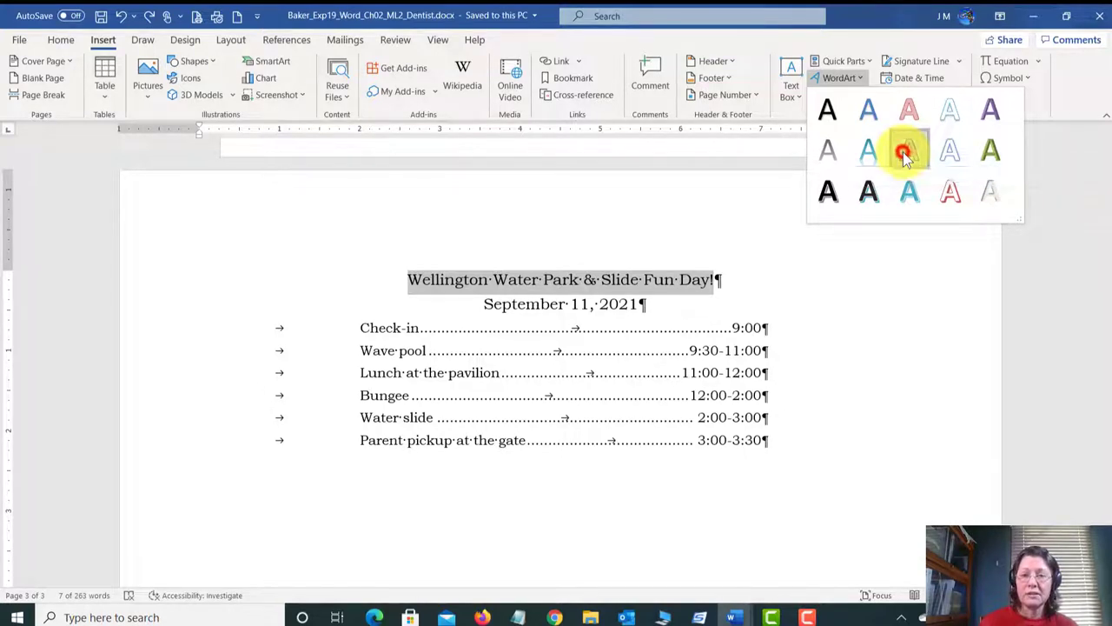
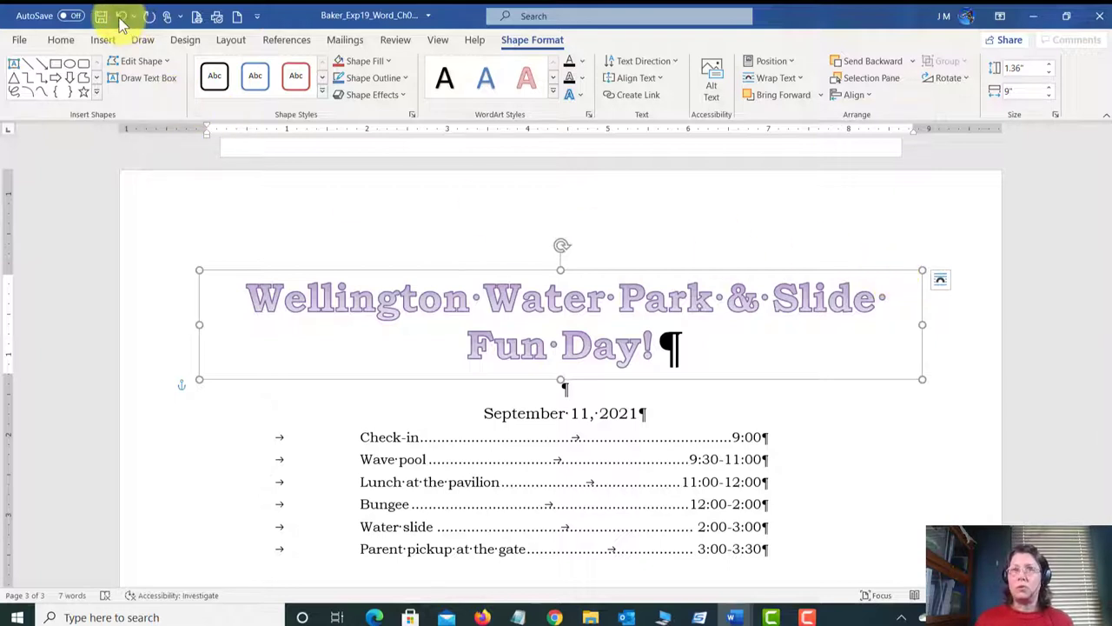
# Step: Give the WordArt title Top and Bottom text wrapping and save the letter
pyautogui.click(940, 281)
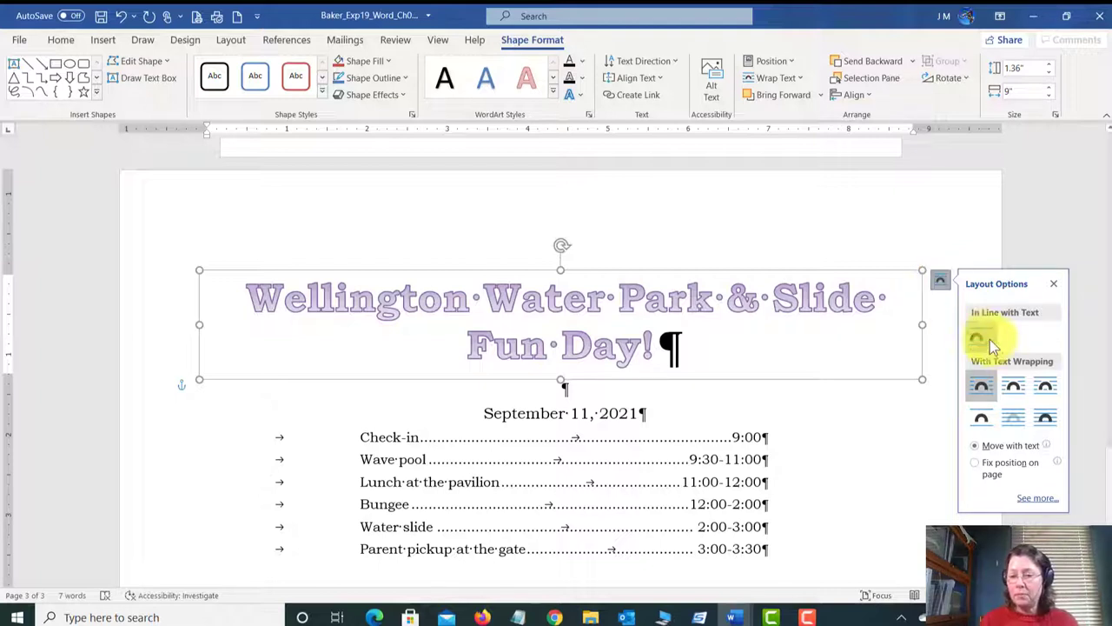
pyautogui.click(981, 424)
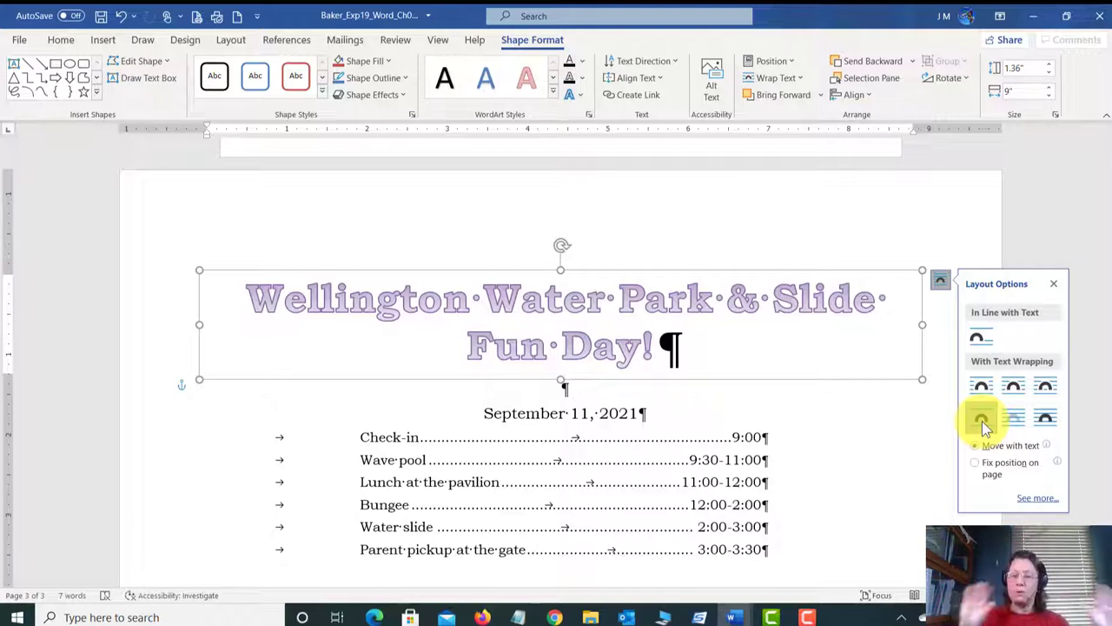
pyautogui.click(100, 16)
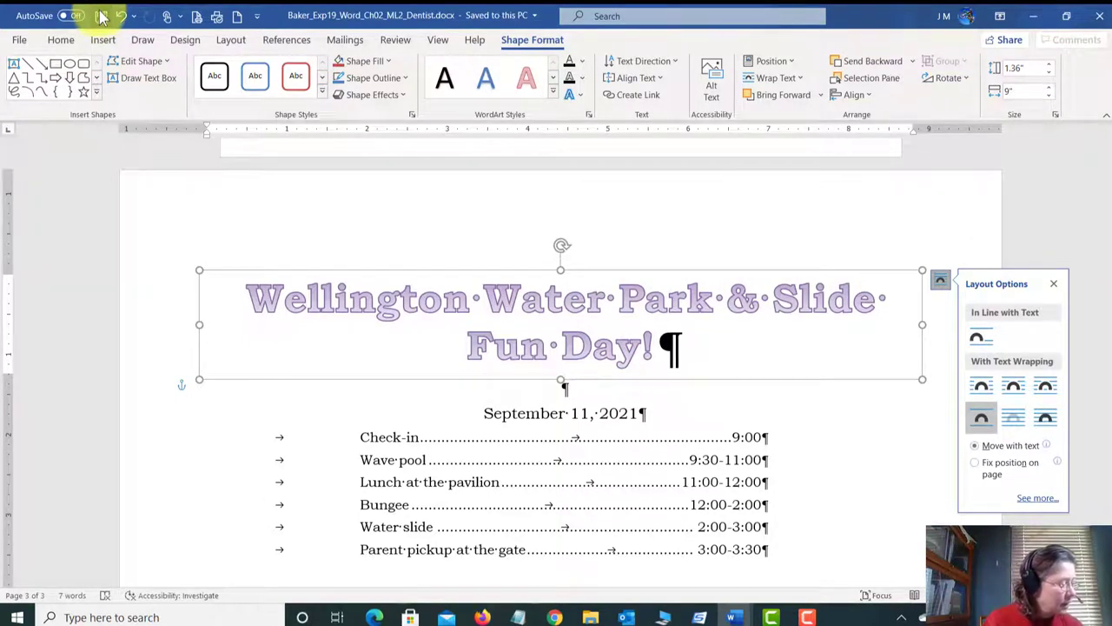
# Step: Set the WordArt title's font size to 24 pt so it fits on one line
pyautogui.click(61, 40)
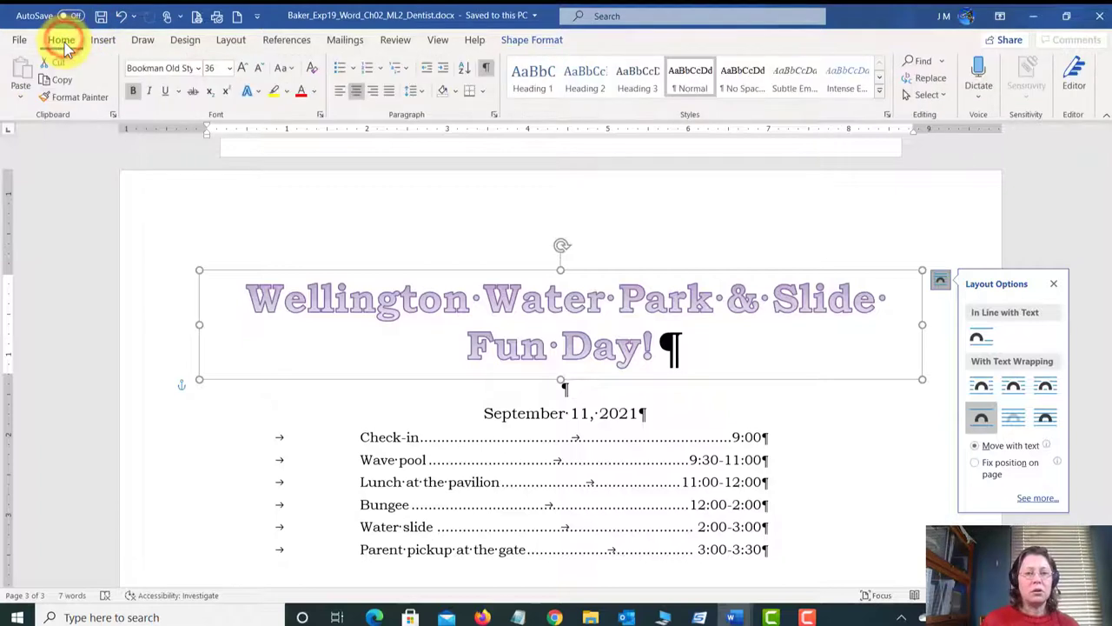
pyautogui.click(231, 71)
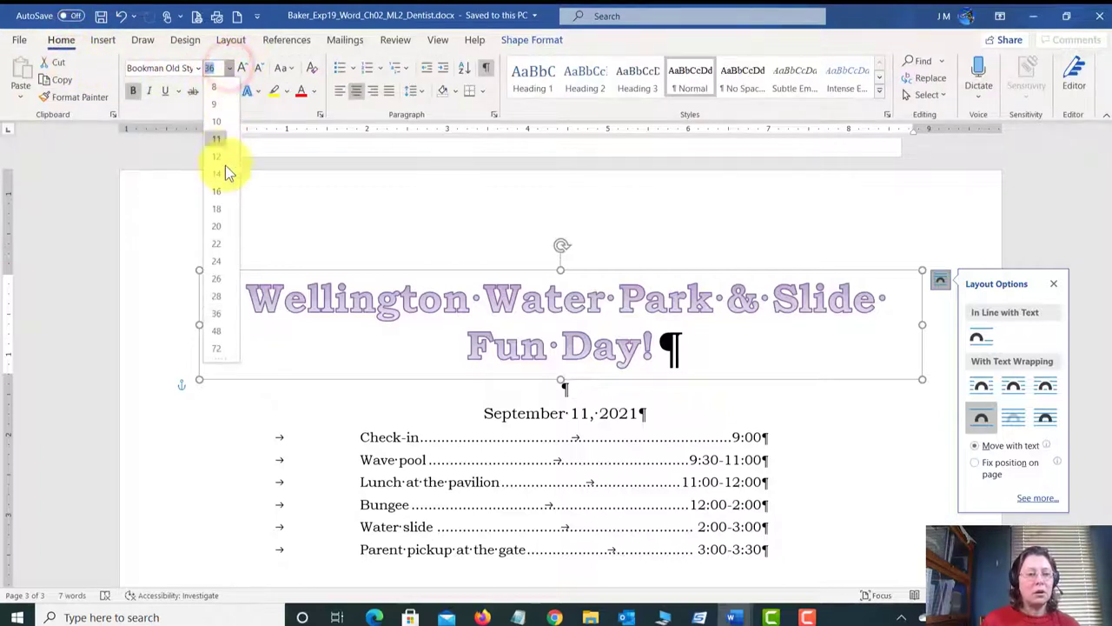
pyautogui.click(217, 262)
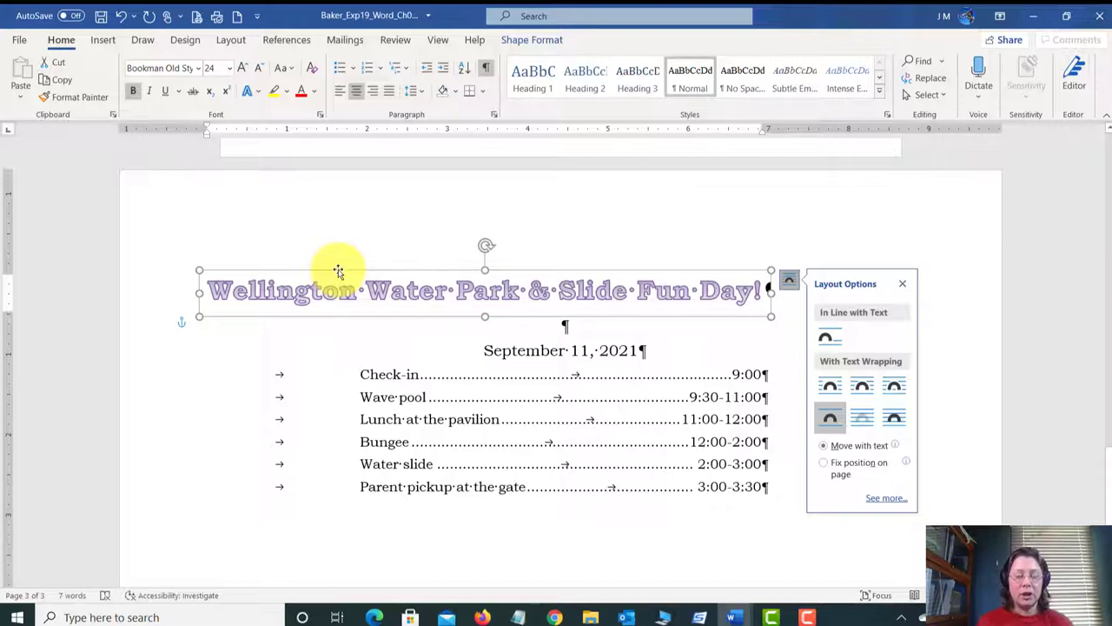
# Step: Drag the WordArt title toward the page centre and try widening its box to the margins
pyautogui.moveTo(339, 272); pyautogui.dragTo(363, 268)
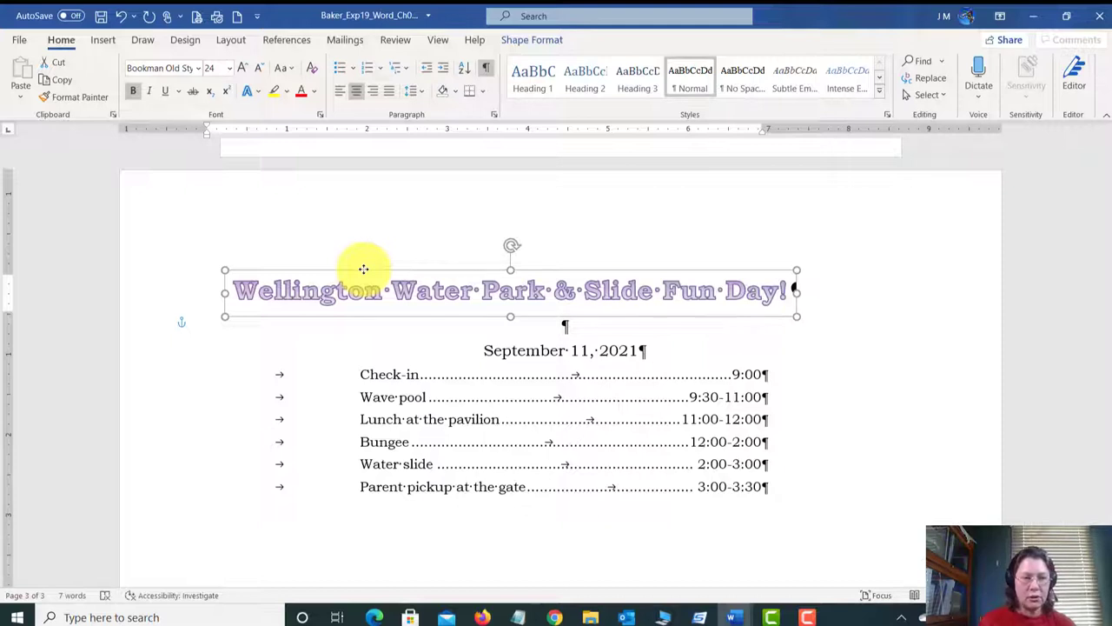
pyautogui.moveTo(363, 268); pyautogui.dragTo(339, 269)
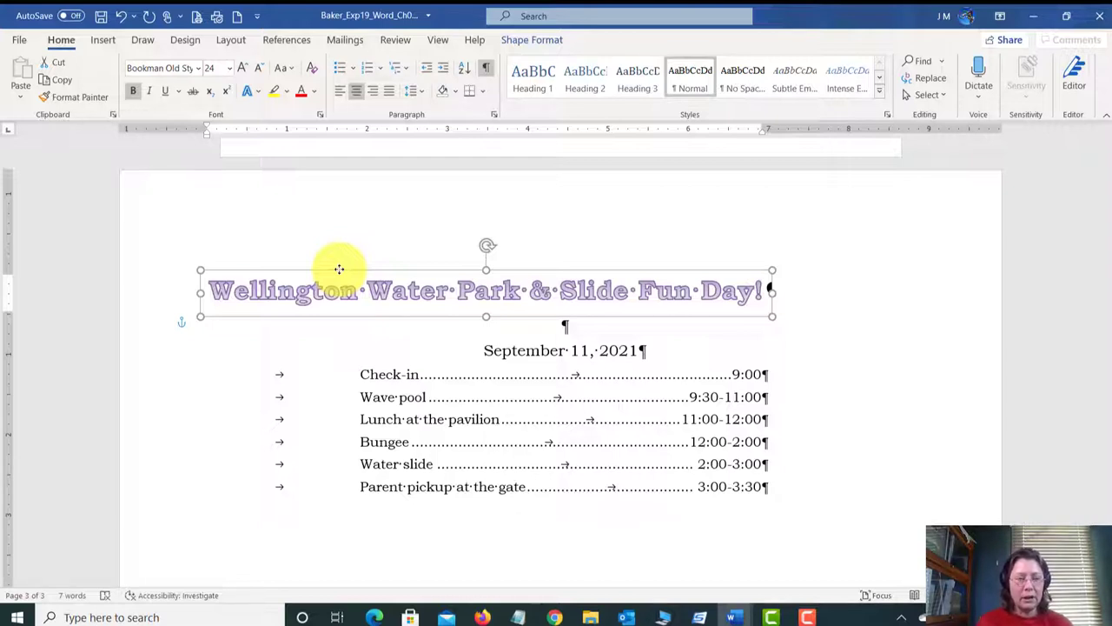
pyautogui.moveTo(340, 269); pyautogui.dragTo(397, 272)
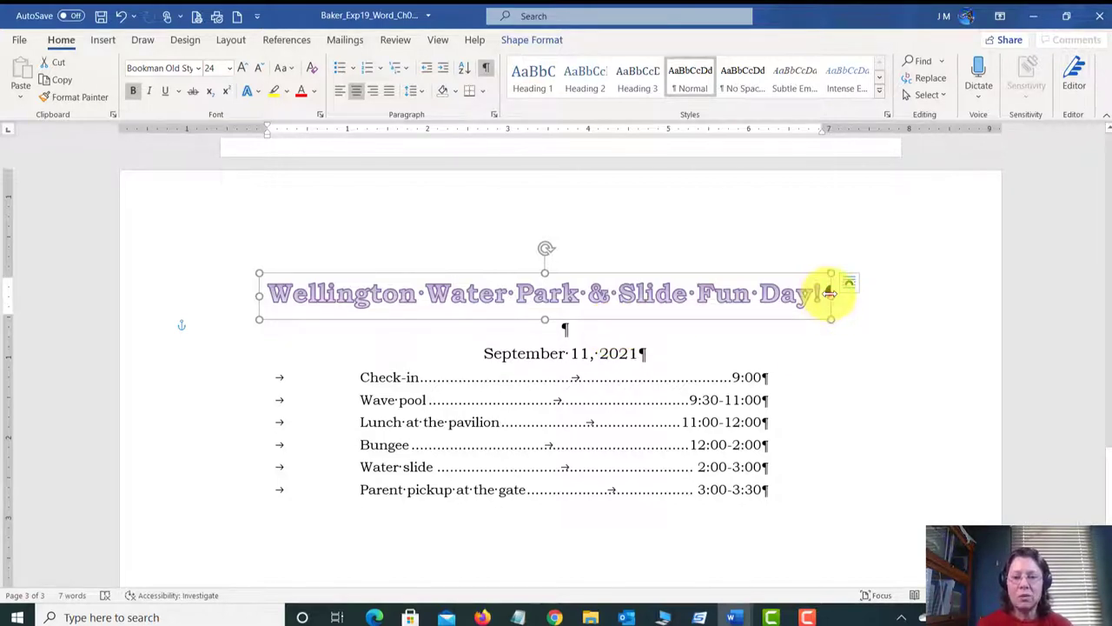
pyautogui.moveTo(830, 294); pyautogui.dragTo(1004, 293)
pyautogui.moveTo(258, 296); pyautogui.dragTo(118, 290)
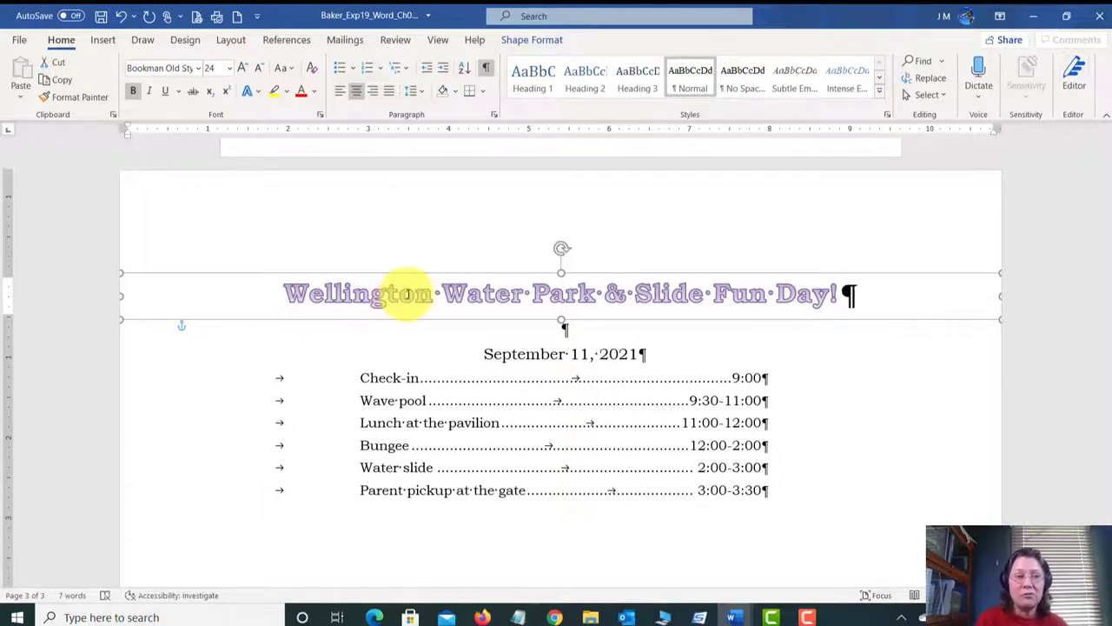
# Step: Undo the box resizing, nudge the title to centre it, and save the letter
pyautogui.click(123, 19)
pyautogui.click(123, 19)
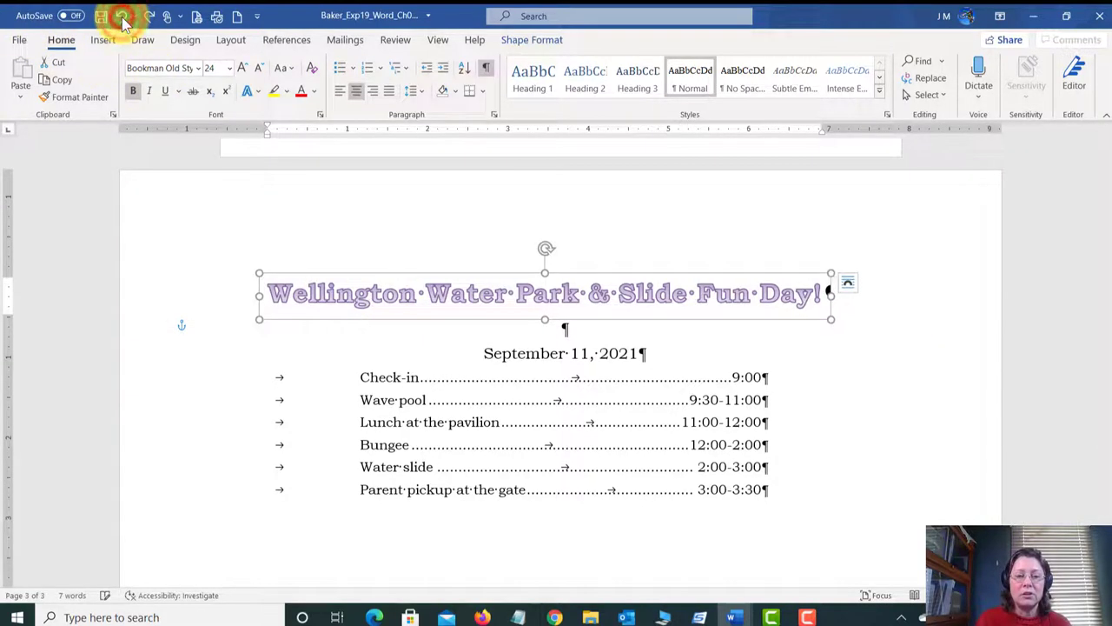
pyautogui.click(329, 274)
pyautogui.moveTo(329, 273); pyautogui.dragTo(336, 272)
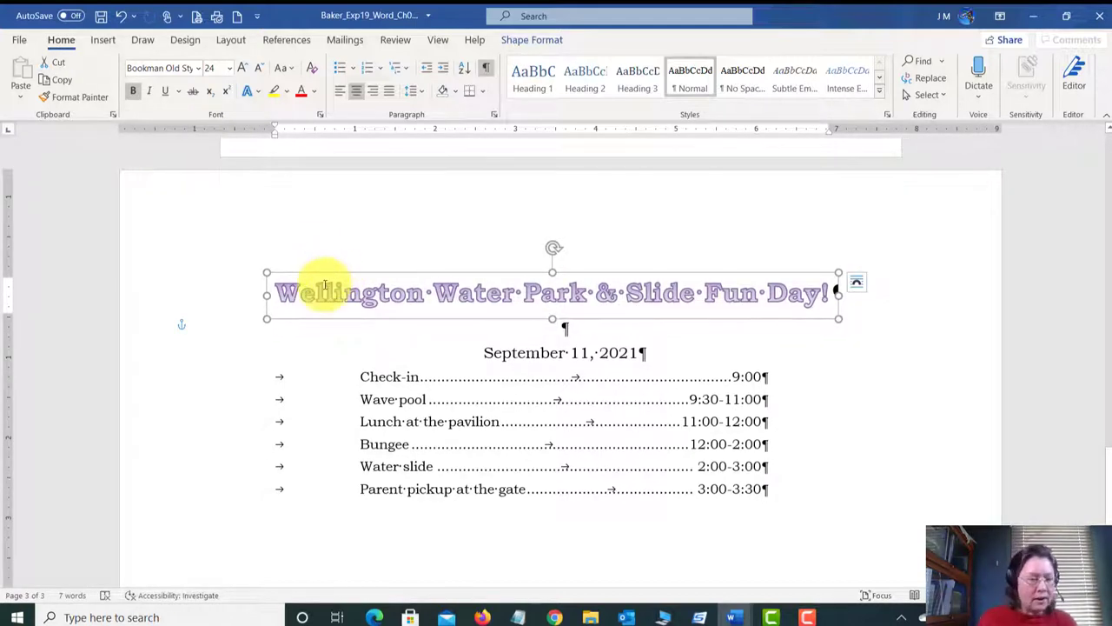
pyautogui.click(101, 16)
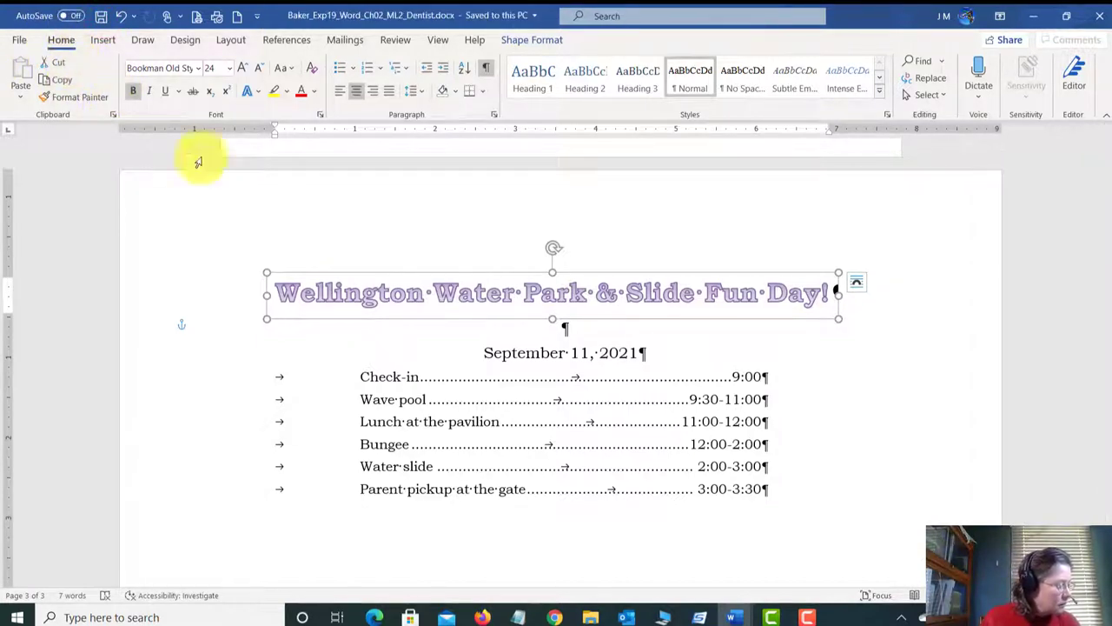
pyautogui.moveTo(734, 617)
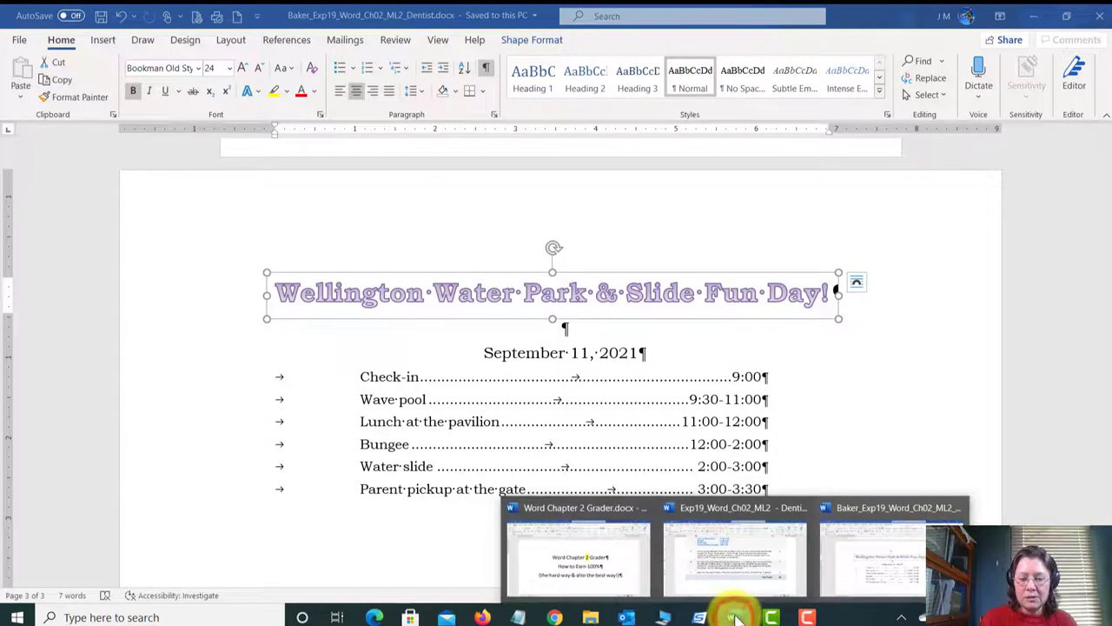
pyautogui.click(735, 565)
pyautogui.scroll(-1, 608, 307)
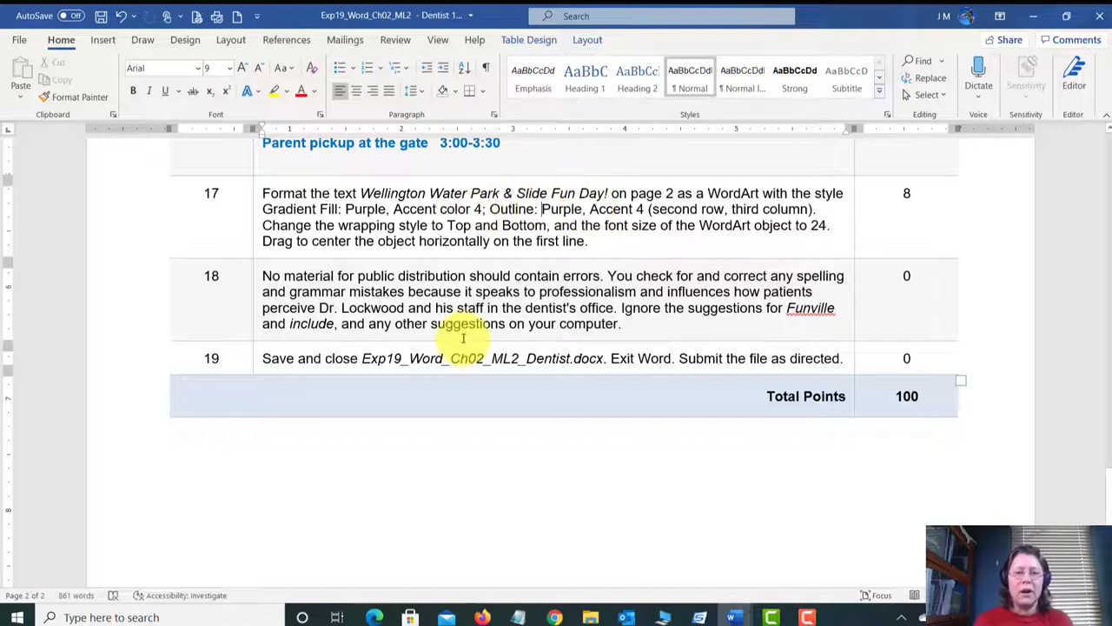
pyautogui.scroll(-1, 298, 310)
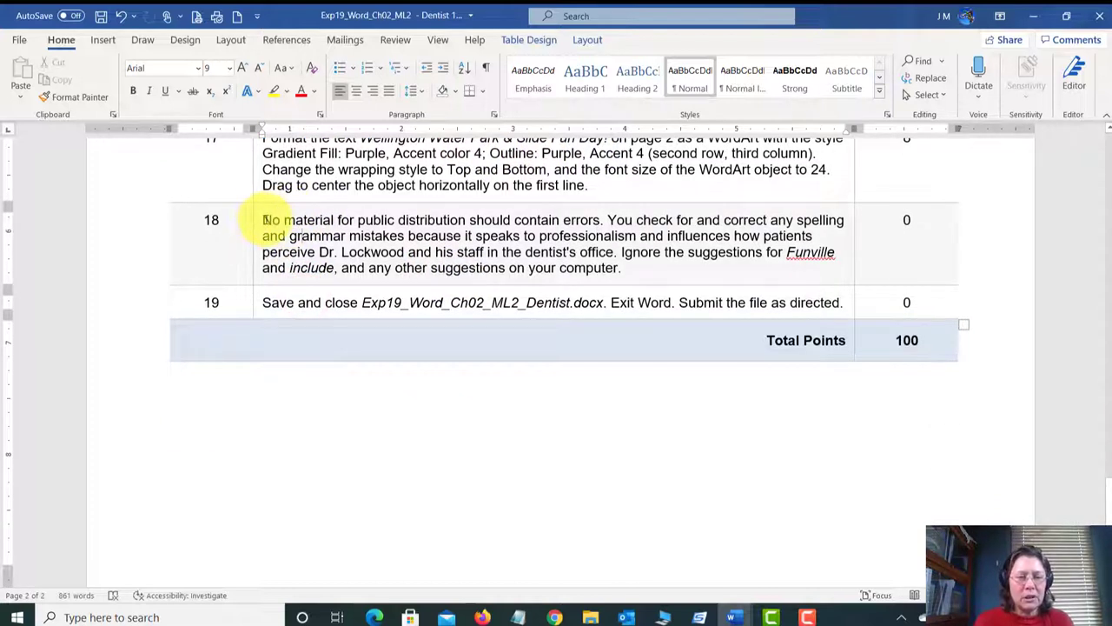
pyautogui.moveTo(263, 220); pyautogui.dragTo(619, 220)
pyautogui.click(638, 224)
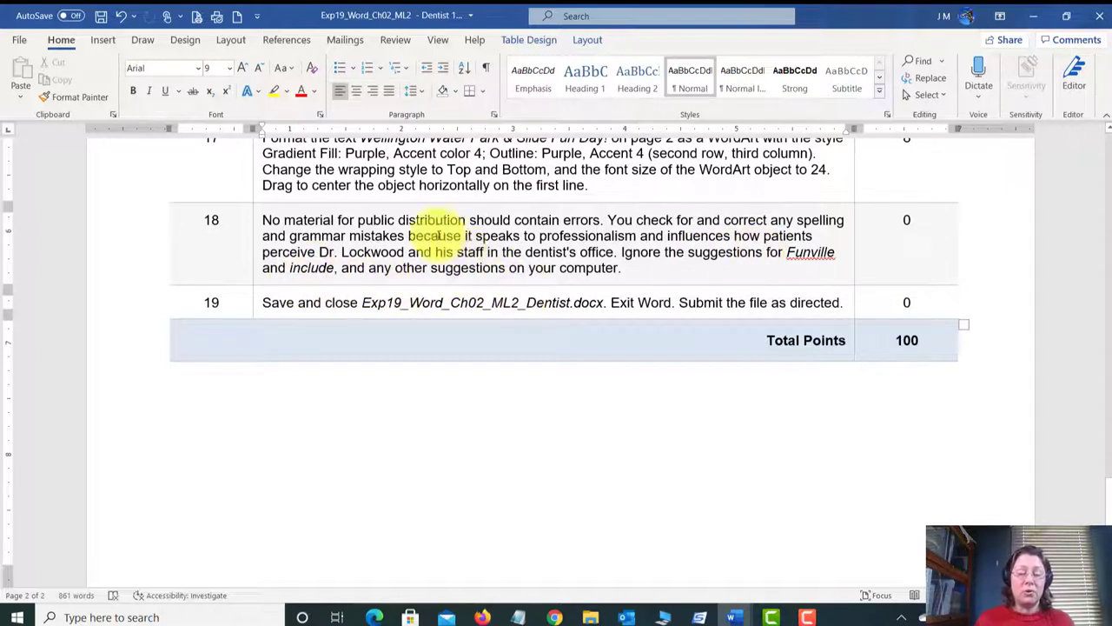
pyautogui.click(736, 617)
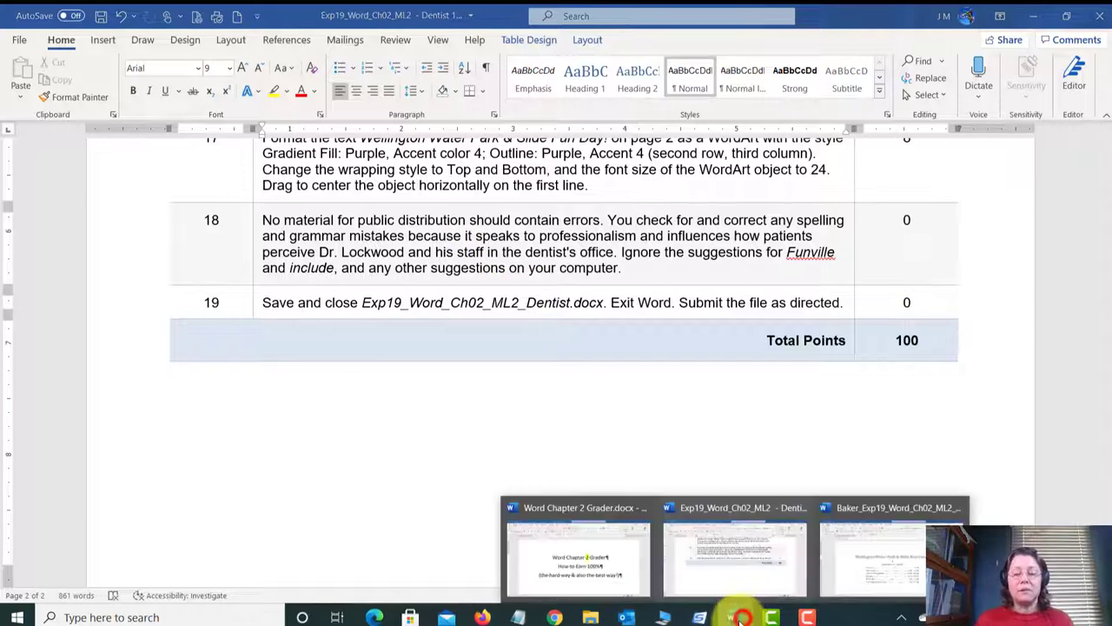
pyautogui.click(876, 567)
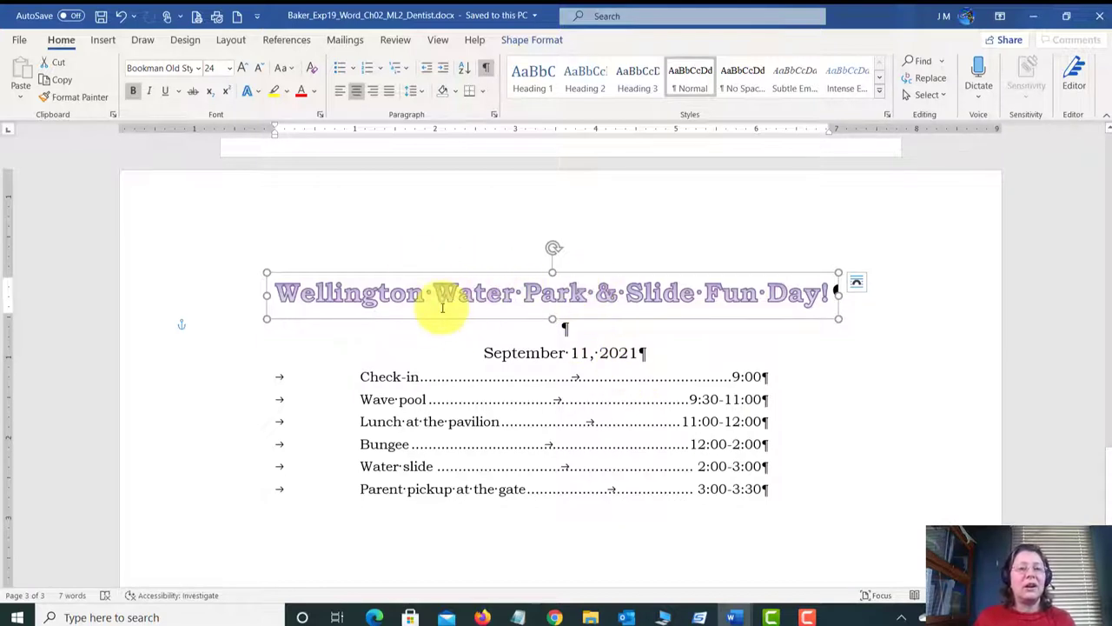
# Step: Deselect the WordArt, jump to the top of the letter, and show the Review tools
pyautogui.click(817, 447)
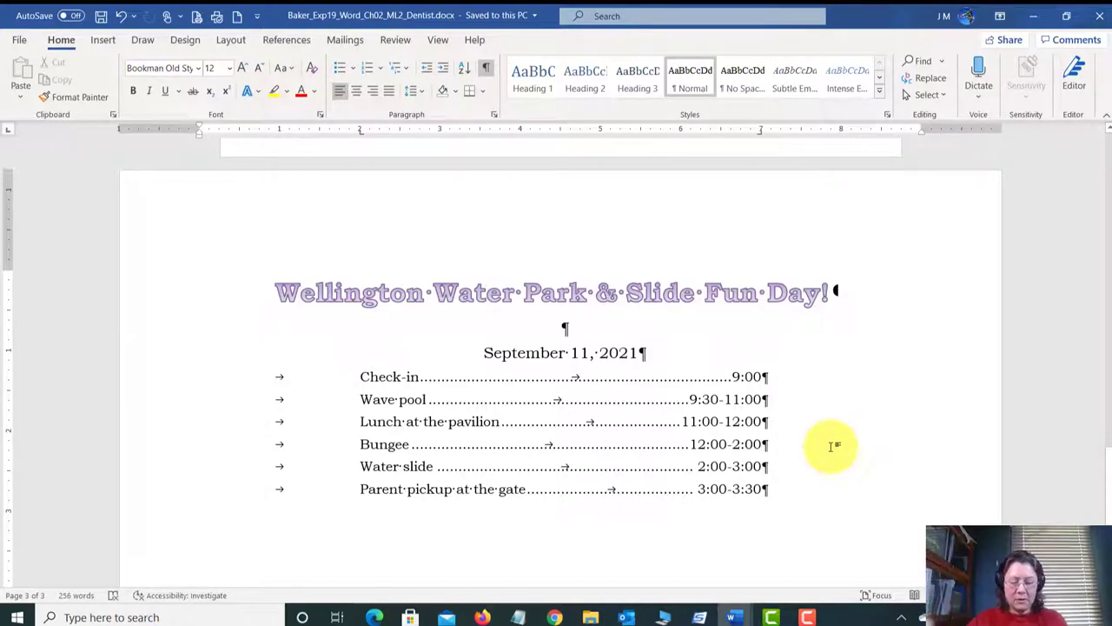
pyautogui.hotkey('ctrl', 'Home')
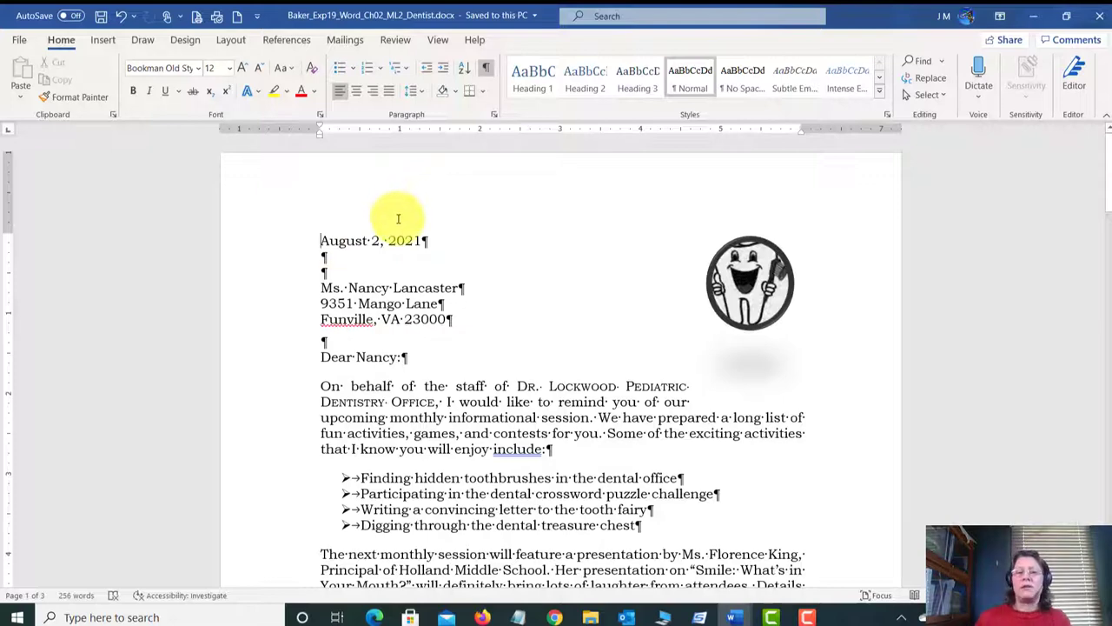
pyautogui.click(397, 40)
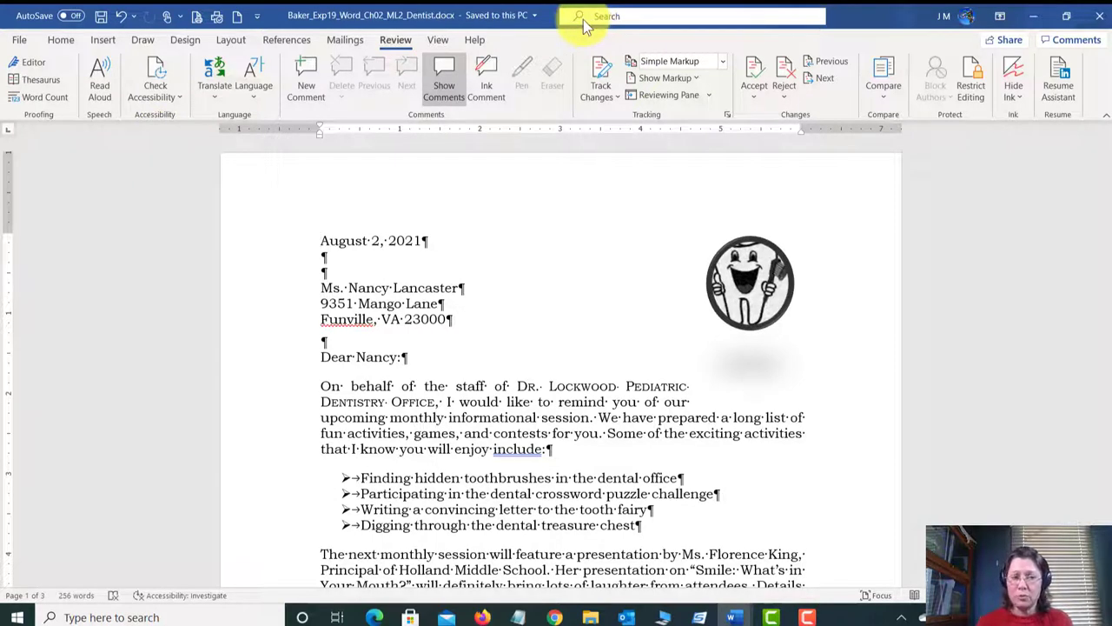
# Step: Run Spelling & Grammar and ignore the flagged 'Funville' spelling
pyautogui.click(34, 66)
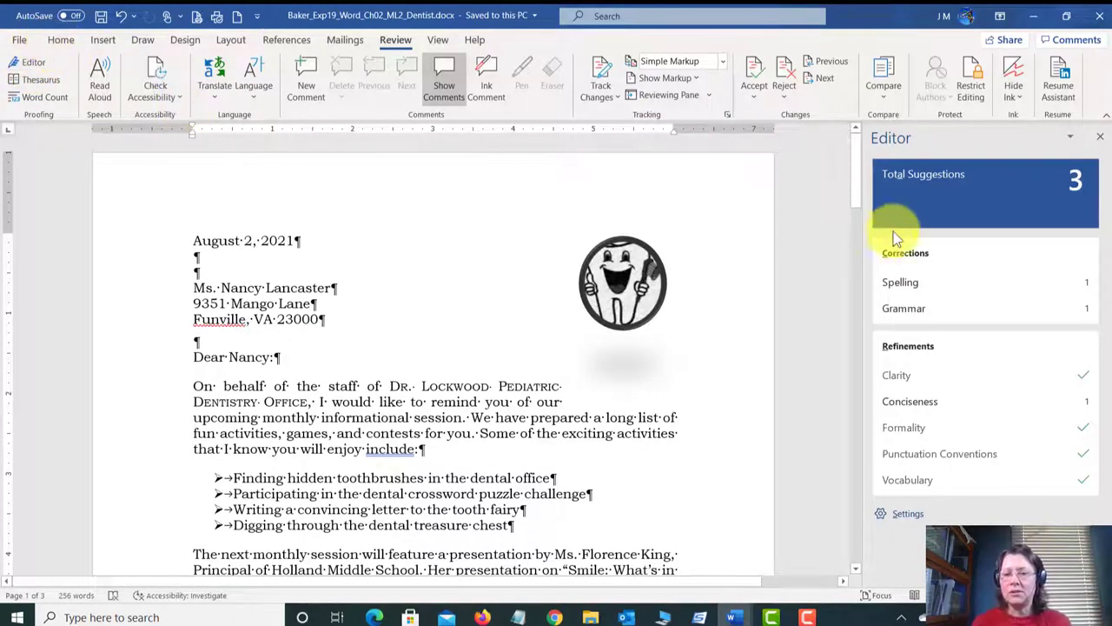
pyautogui.click(910, 282)
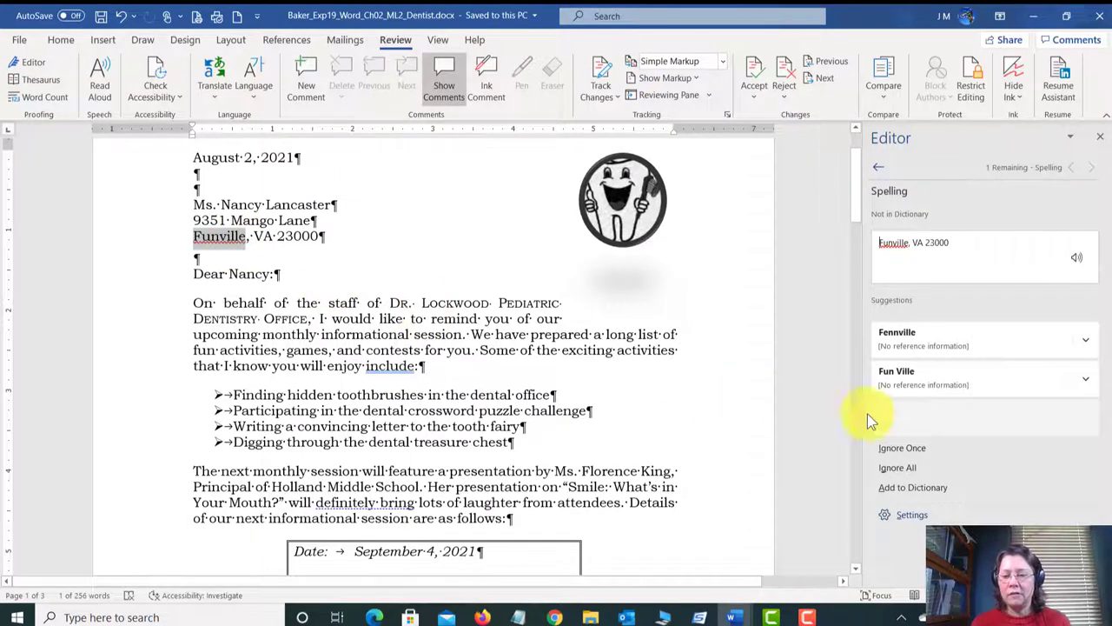
pyautogui.click(922, 450)
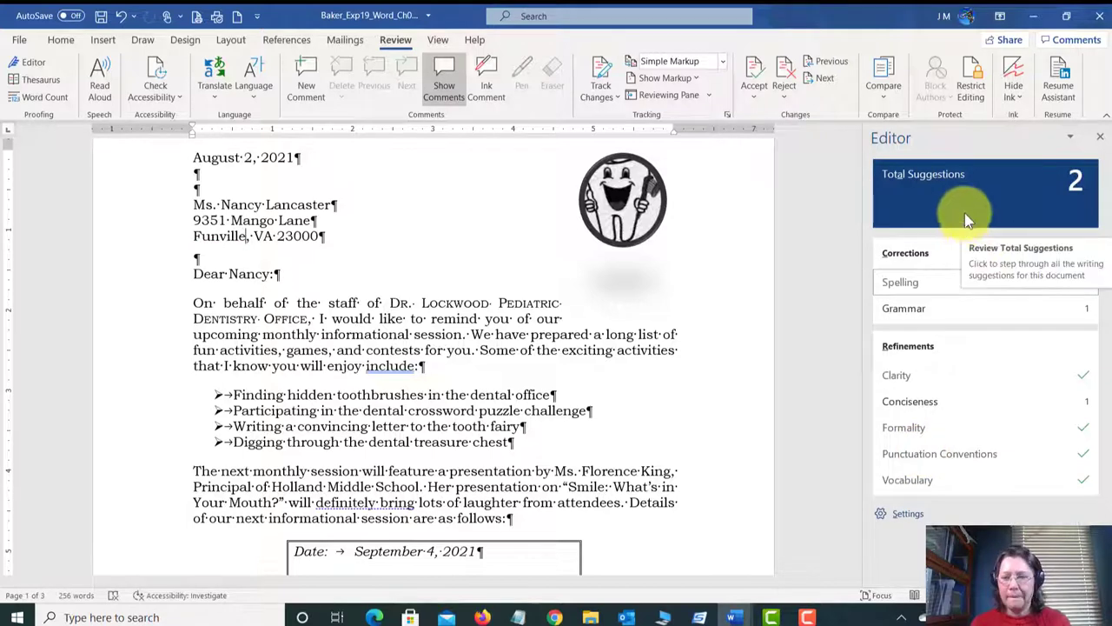
# Step: Review the 'include' to 'including' grammar suggestion and leave the wording unchanged
pyautogui.click(1083, 313)
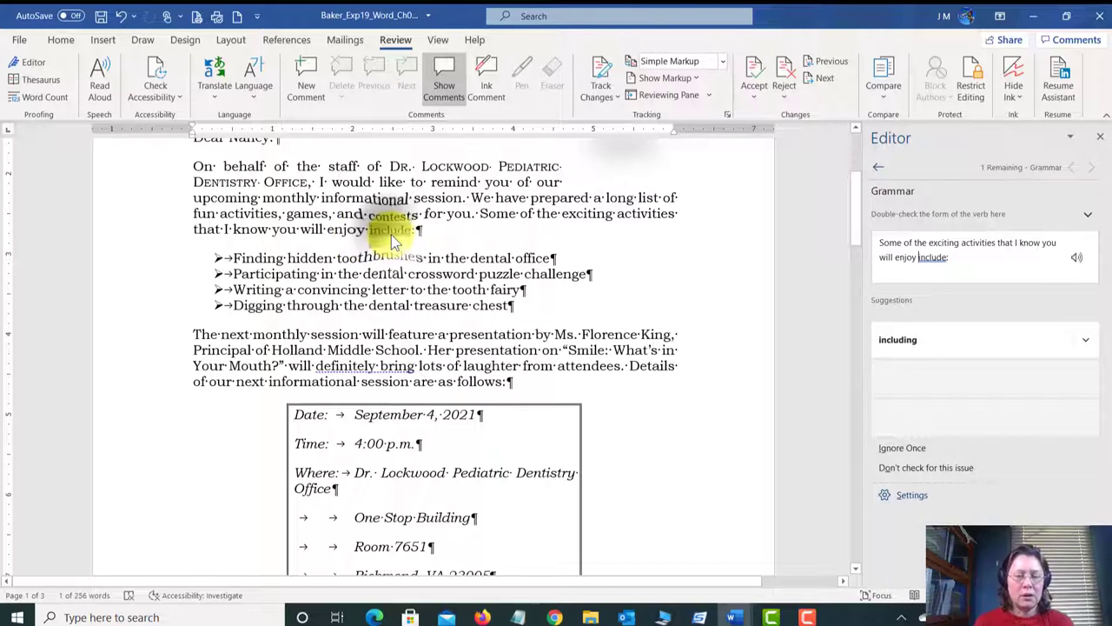
pyautogui.rightClick(391, 234)
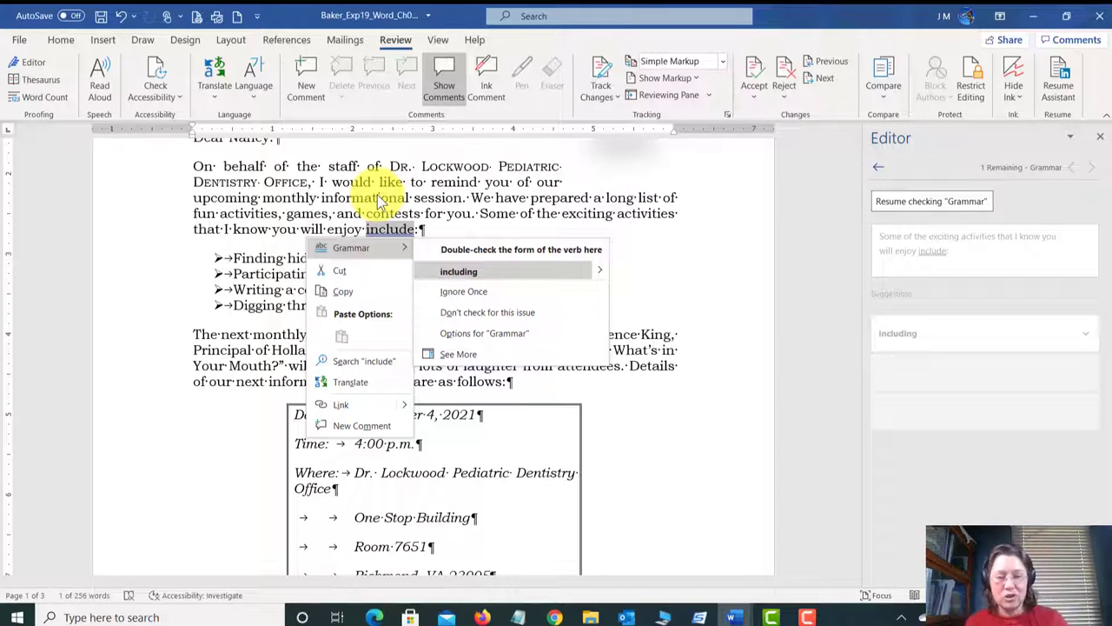
pyautogui.press('Escape')
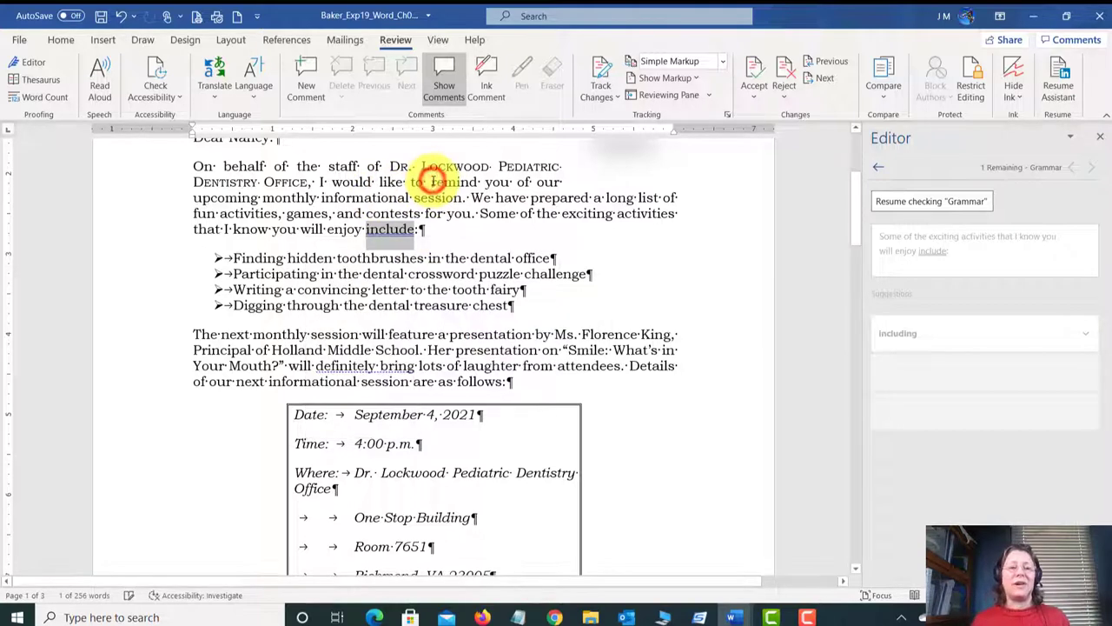
pyautogui.click(431, 184)
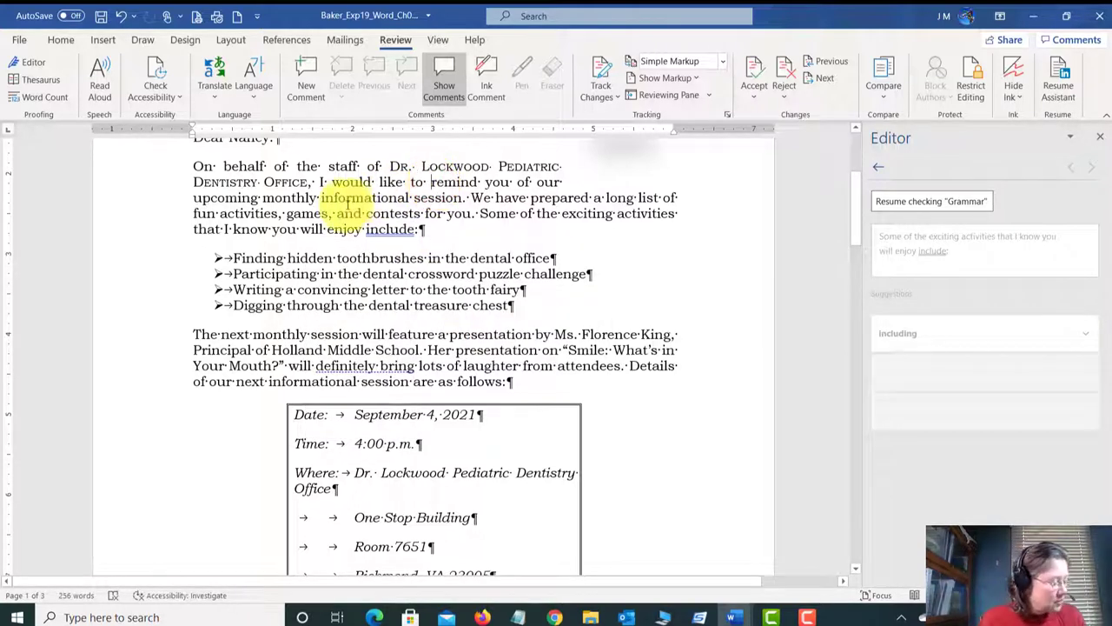
pyautogui.click(734, 617)
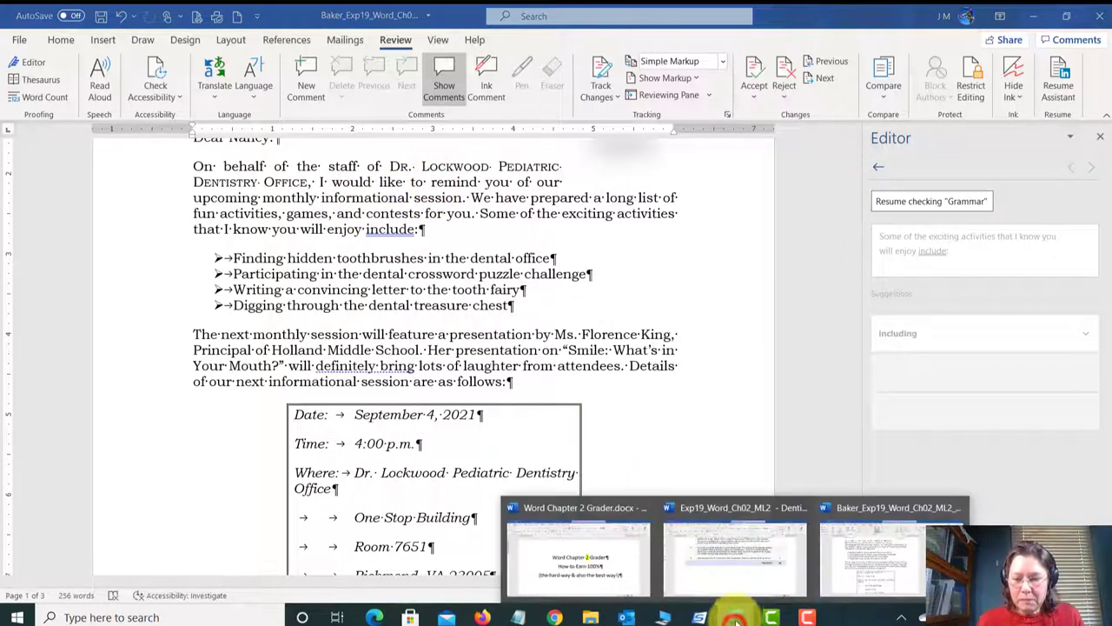
pyautogui.click(774, 566)
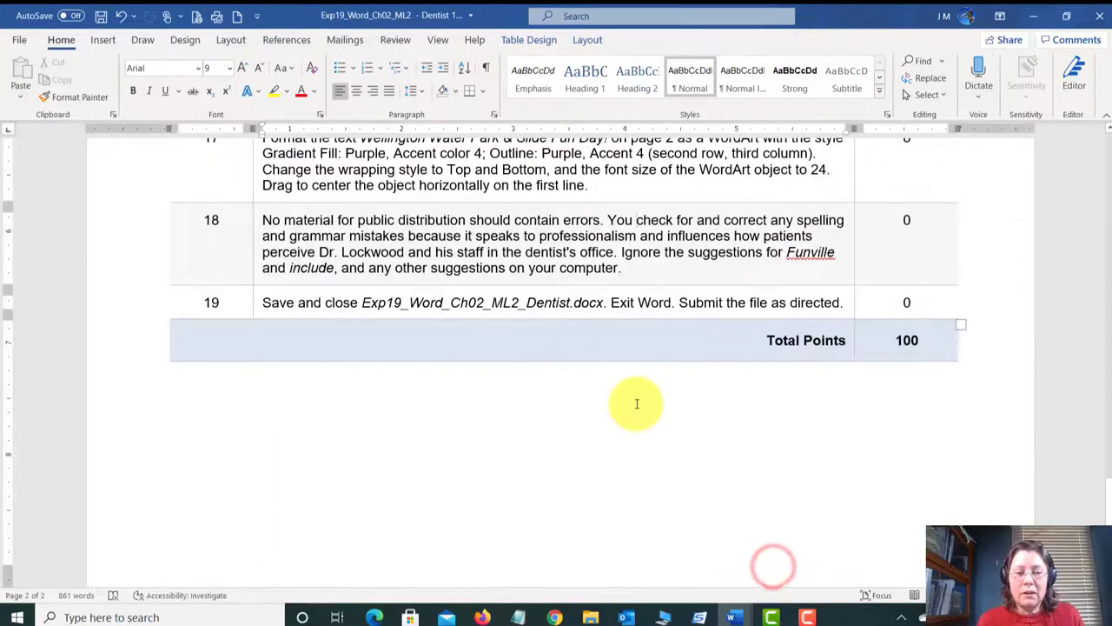
pyautogui.moveTo(734, 617)
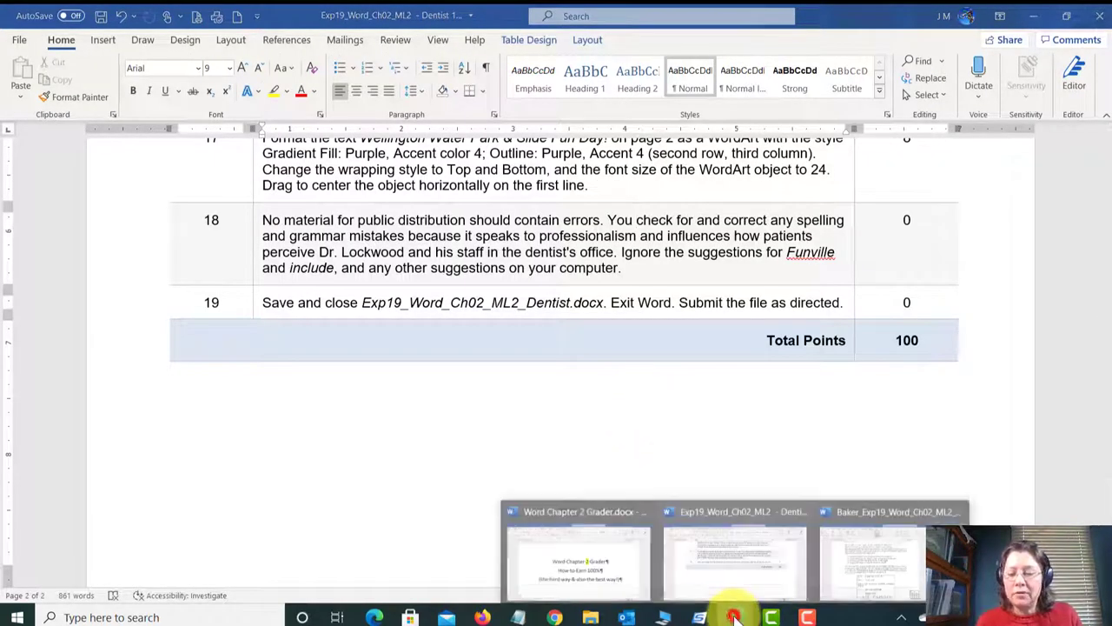
pyautogui.click(734, 560)
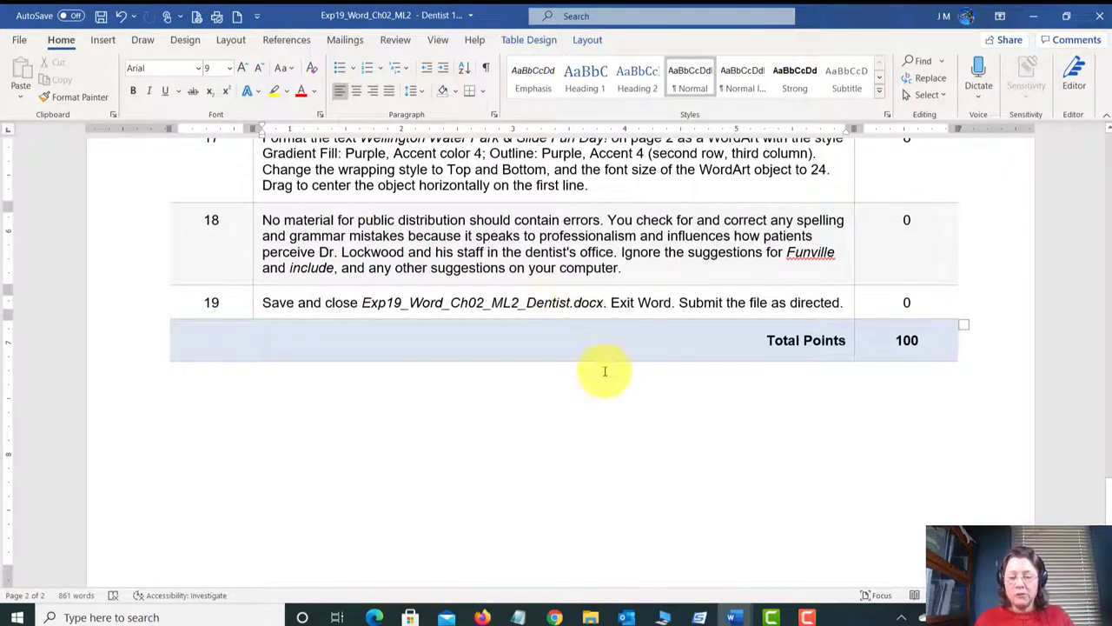
pyautogui.click(735, 617)
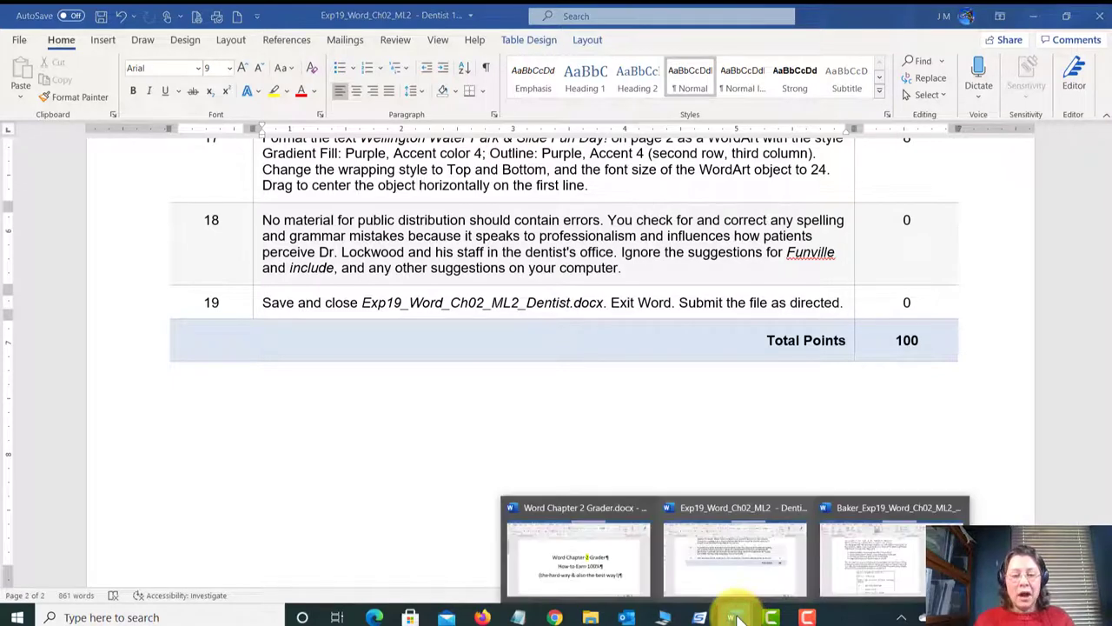
pyautogui.click(869, 567)
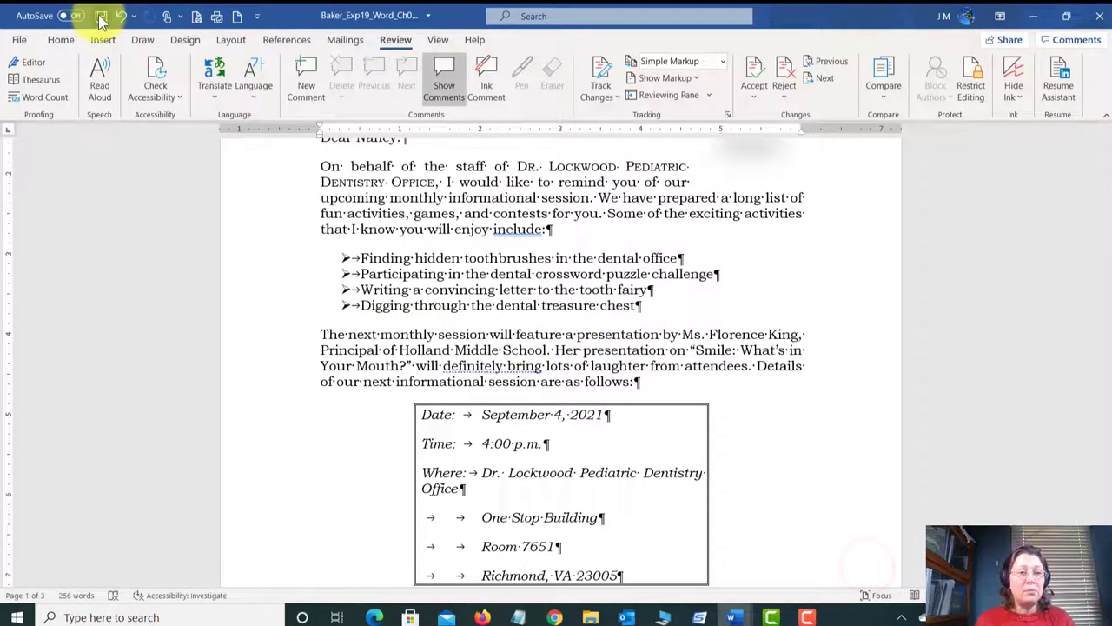
# Step: Save and close Baker_Exp19_Word_Ch02_ML2_Dentist.docx, then bring Chrome's MyLab IT page forward
pyautogui.click(100, 17)
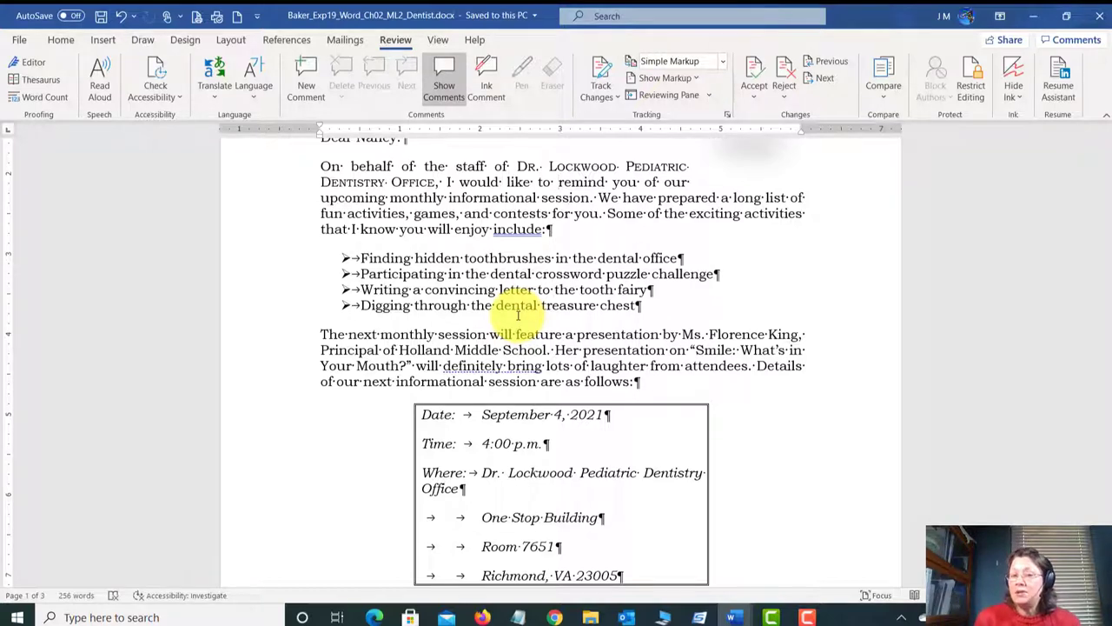
pyautogui.click(1100, 15)
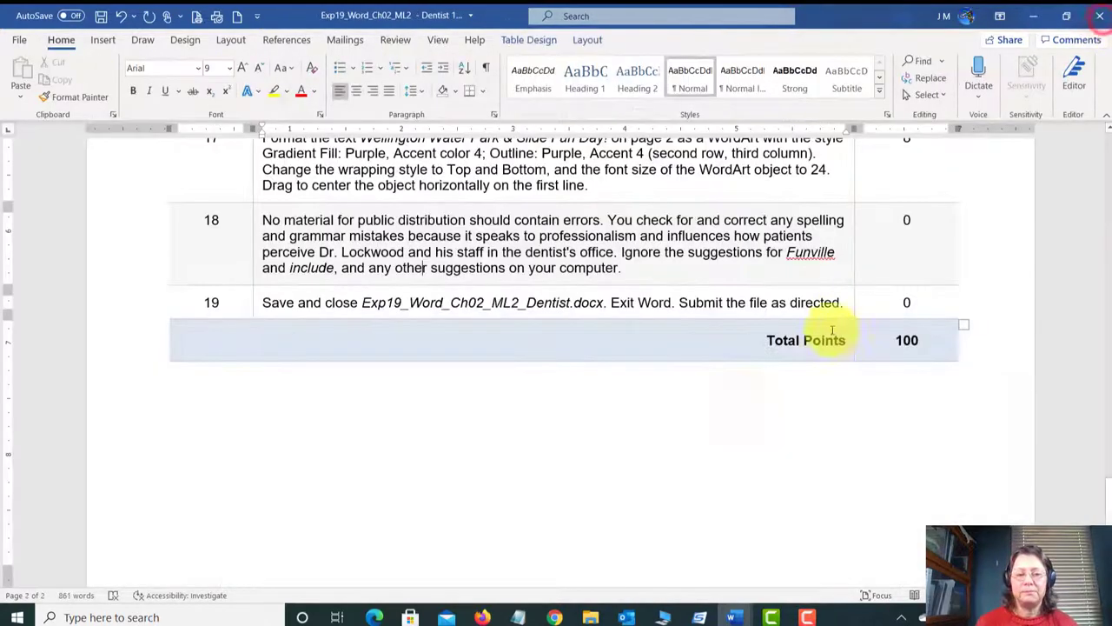
pyautogui.click(556, 617)
# Step: Open Word Chapter 2 and its Mid-Level 2 - Dentistry assignment page
pyautogui.scroll(-4, 455, 293)
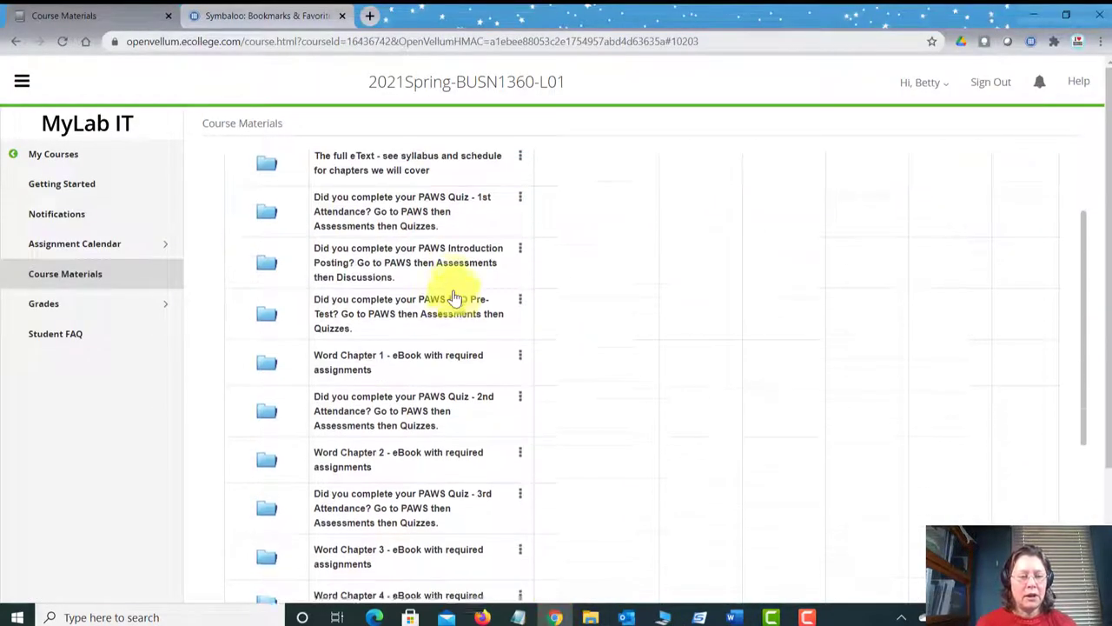
pyautogui.click(356, 233)
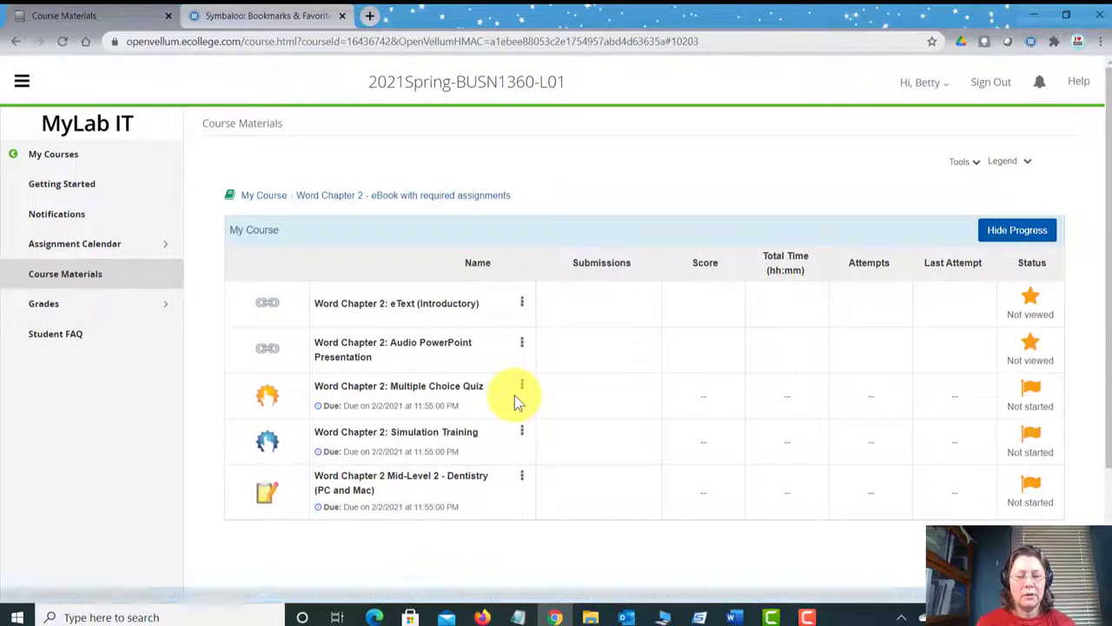
pyautogui.click(426, 476)
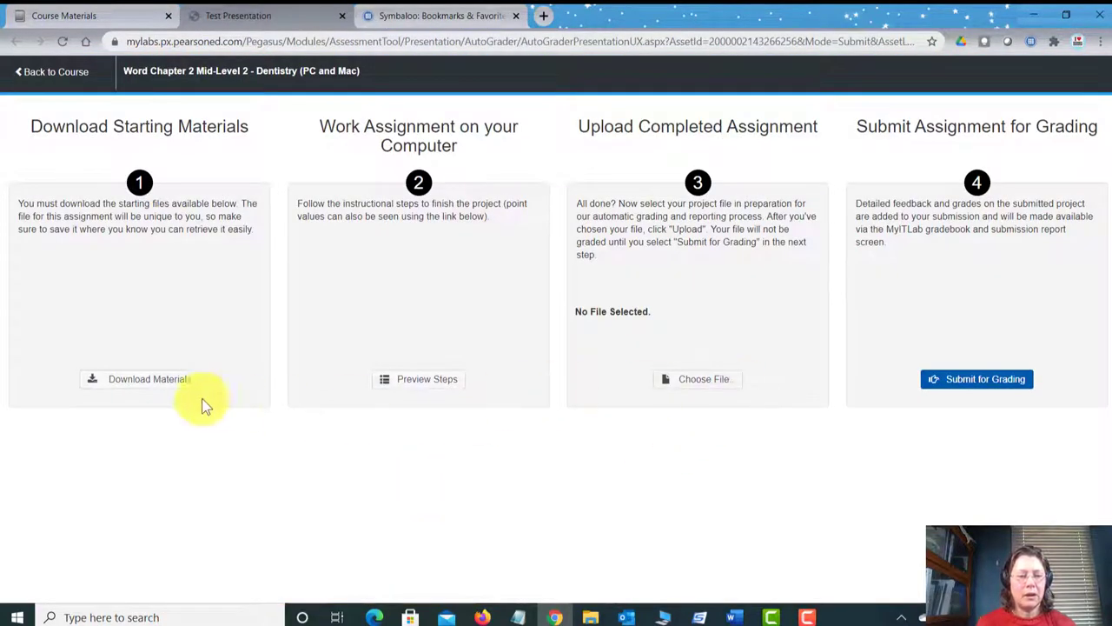
# Step: Choose Baker_Exp19_Word_Ch02_ML2_Dentist.docx from UDISK (E:) > Word-2 as the upload file
pyautogui.click(699, 382)
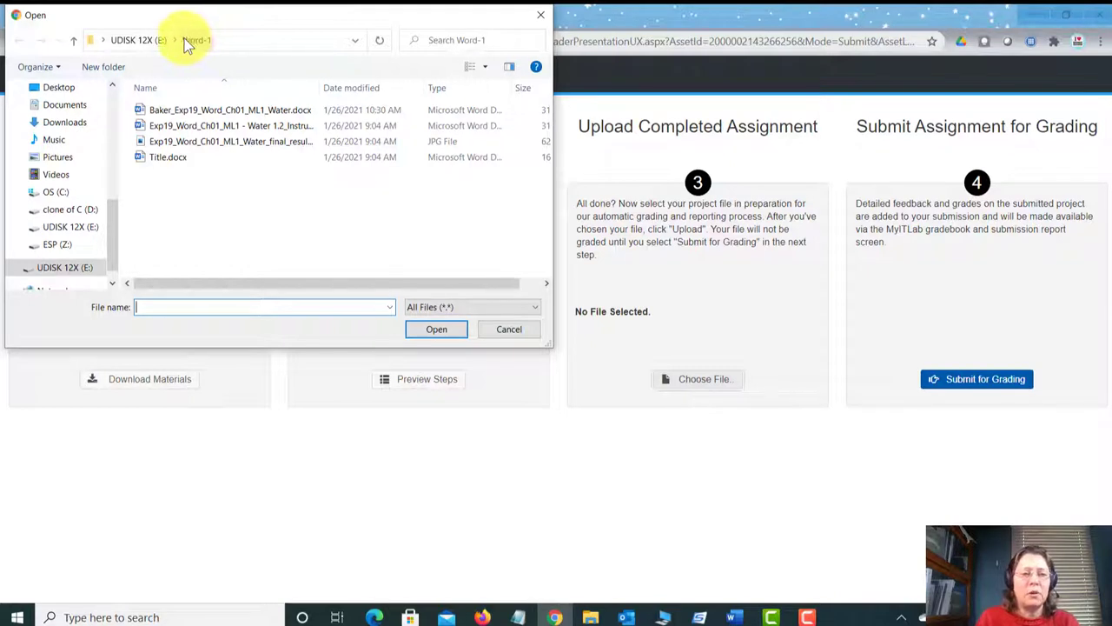
pyautogui.click(137, 39)
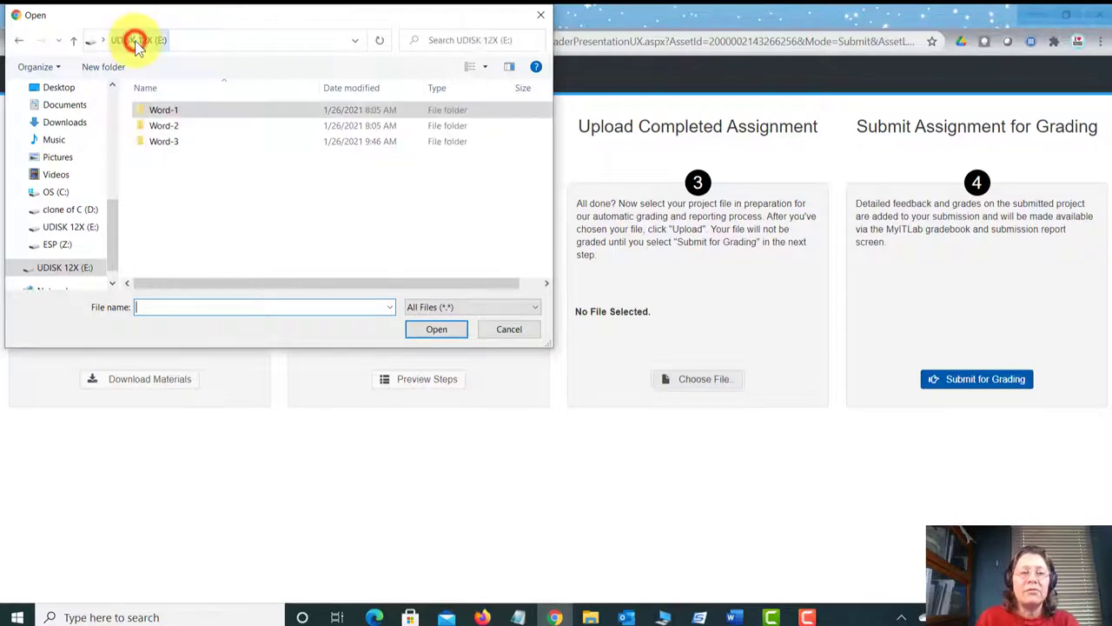
pyautogui.doubleClick(165, 126)
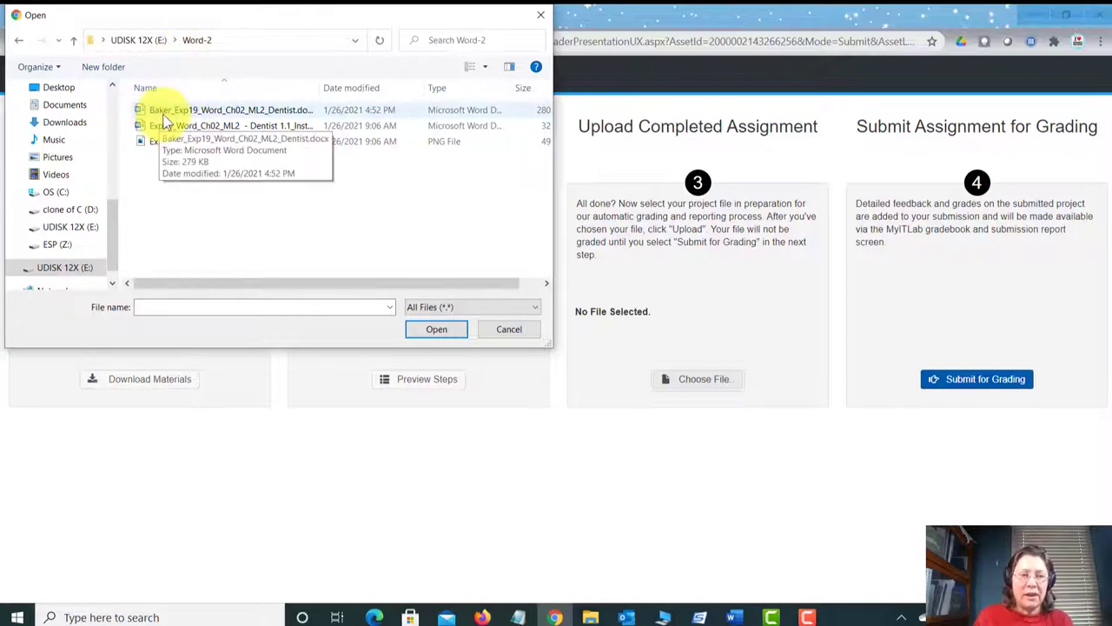
pyautogui.click(231, 112)
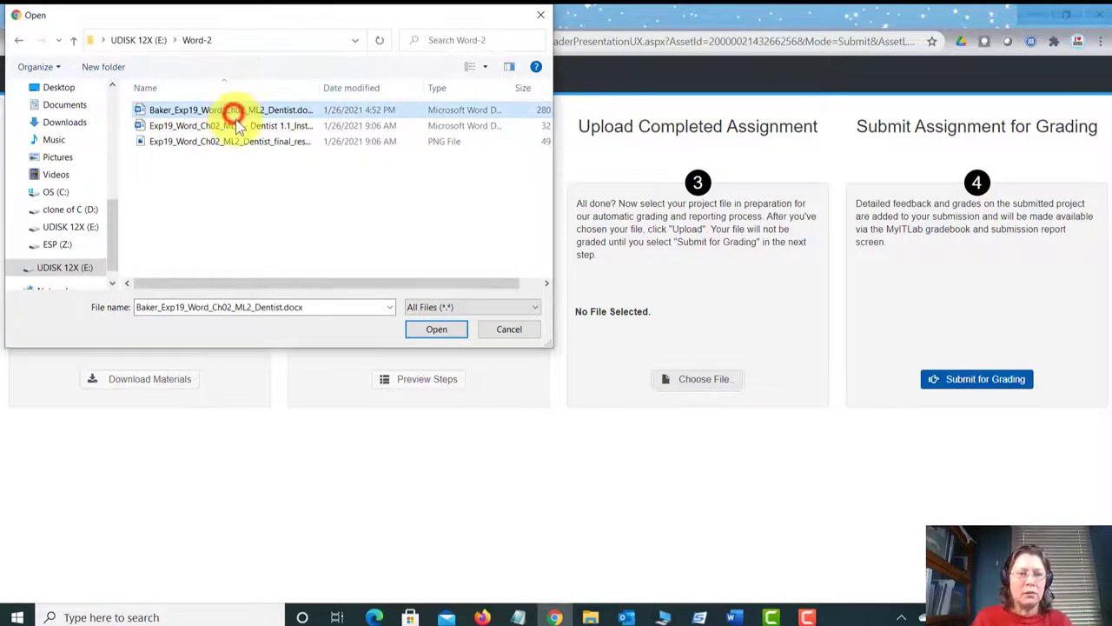
pyautogui.click(439, 330)
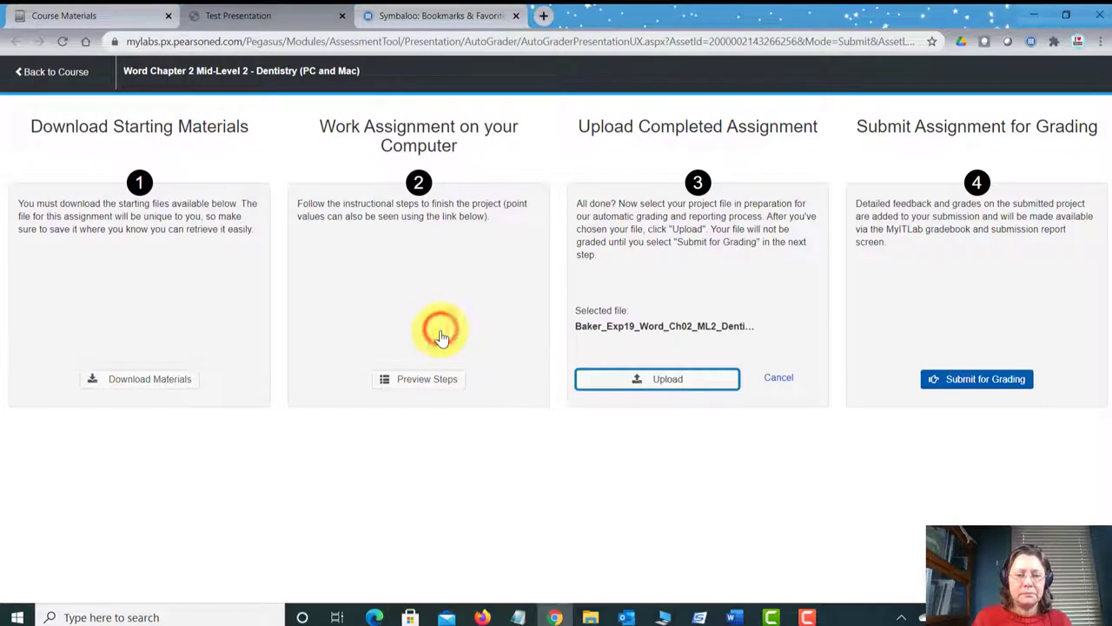
# Step: Upload the file, submit it for grading, close the assignment, and check the 97.7% score
pyautogui.click(700, 380)
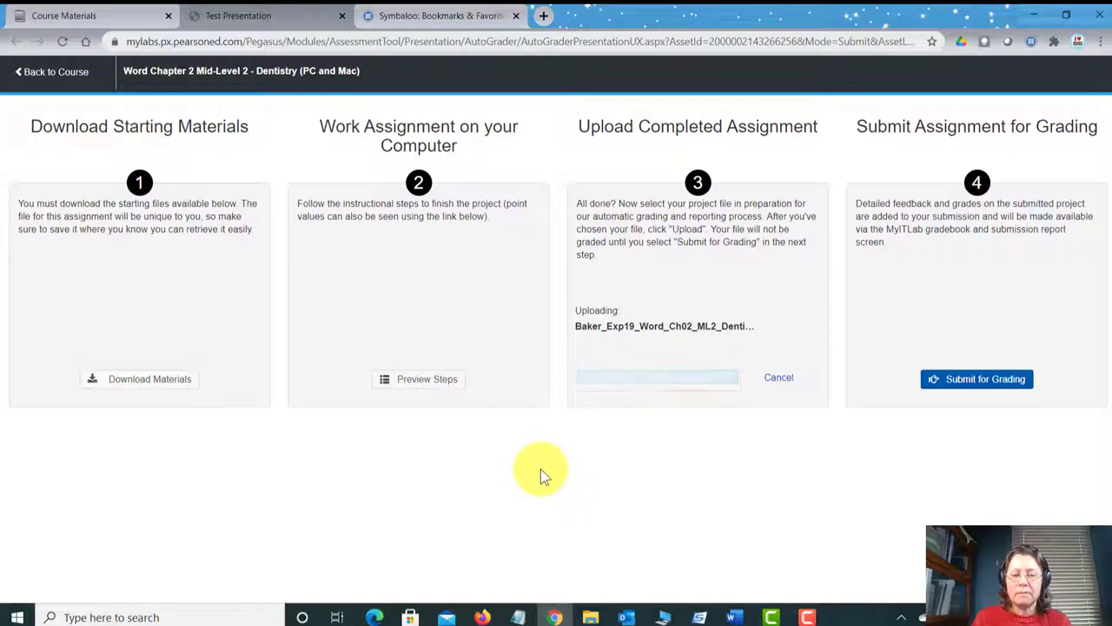
pyautogui.click(981, 383)
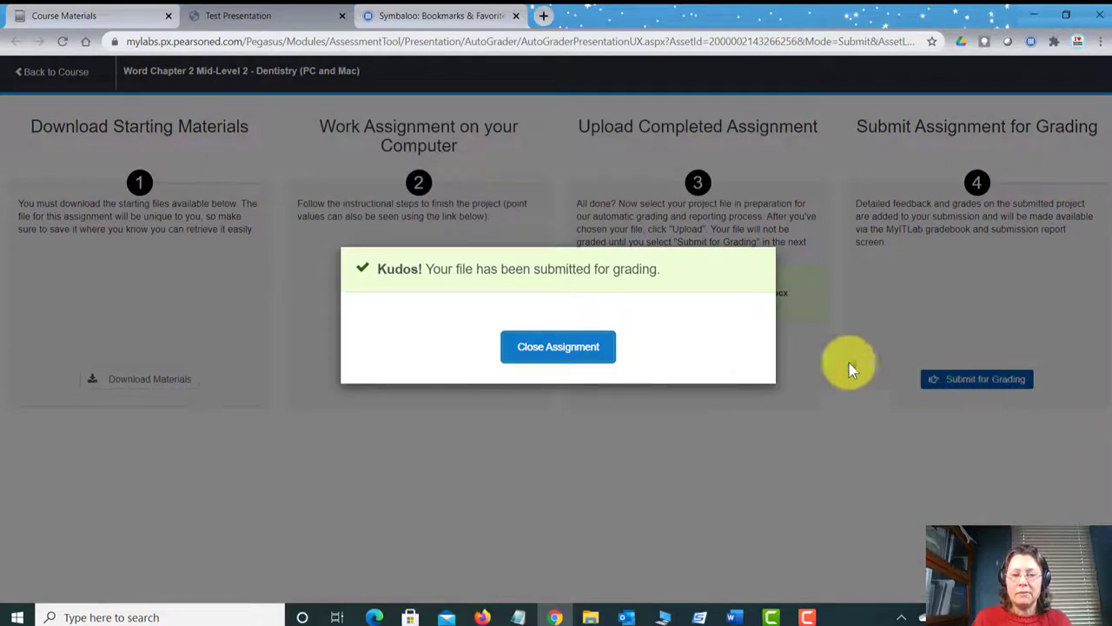
pyautogui.click(581, 359)
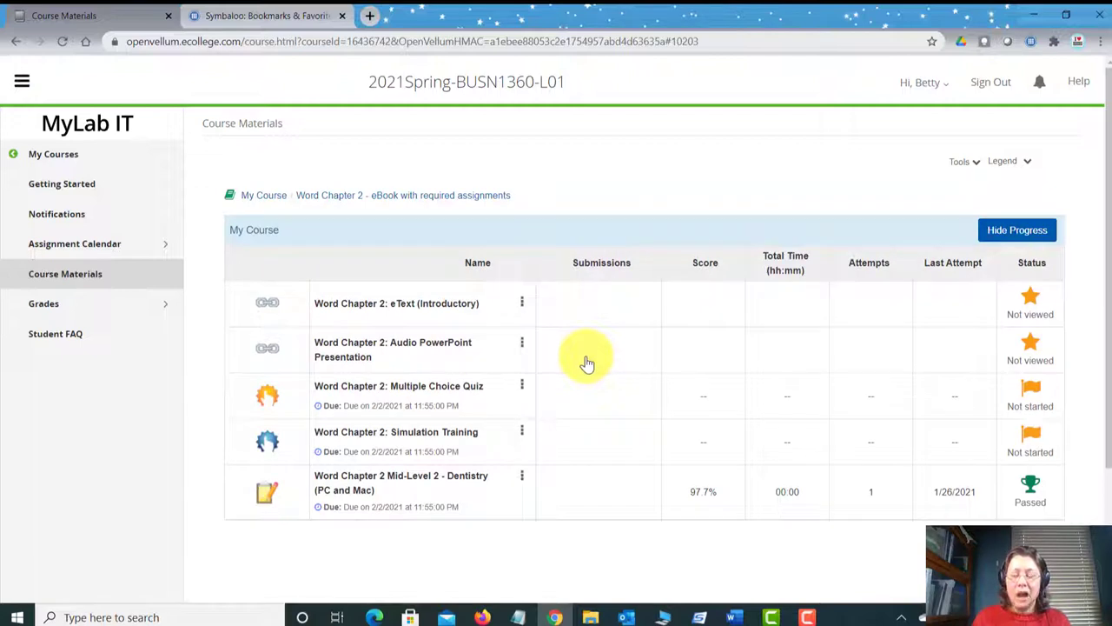
pyautogui.scroll(-2, 599, 377)
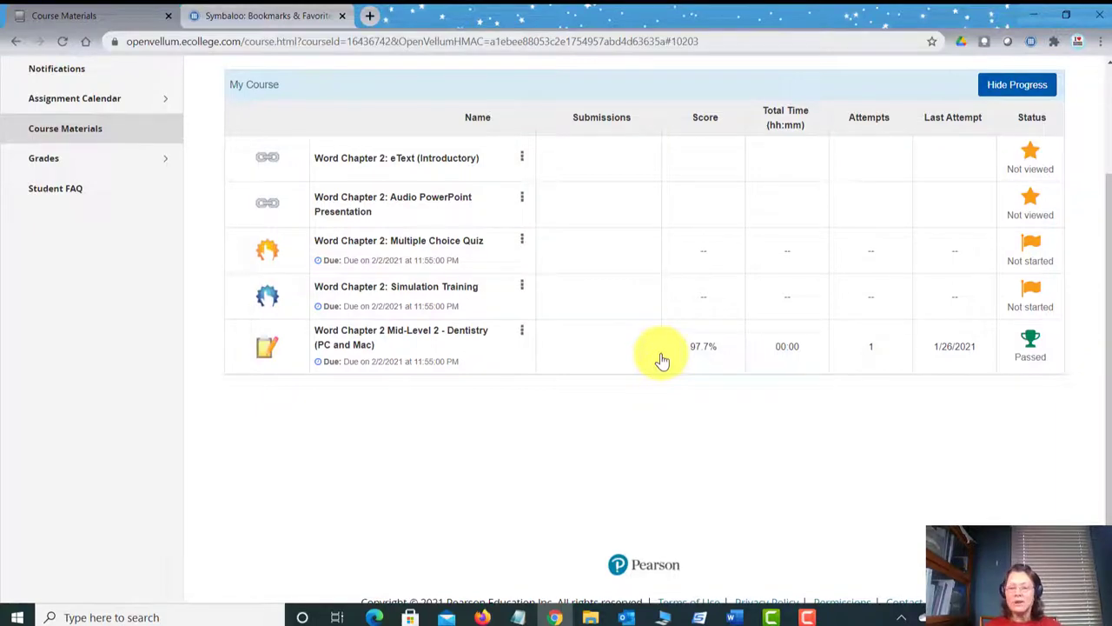
# Step: Change the grader title slide's score from 100 to 97.7, then return to MyLab IT
pyautogui.moveTo(744, 617)
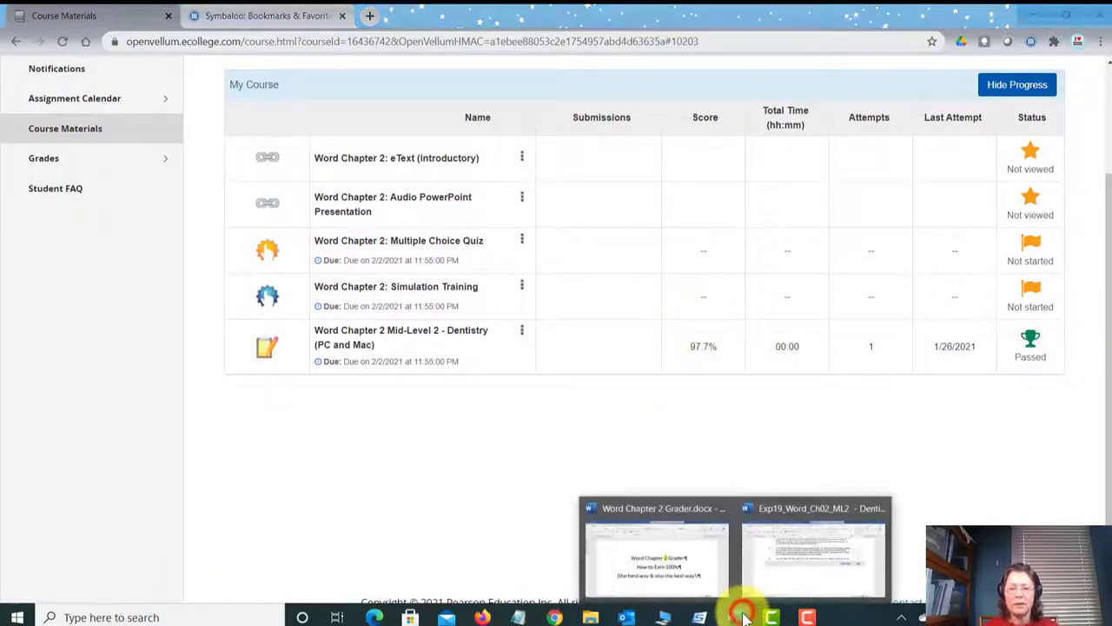
pyautogui.click(696, 565)
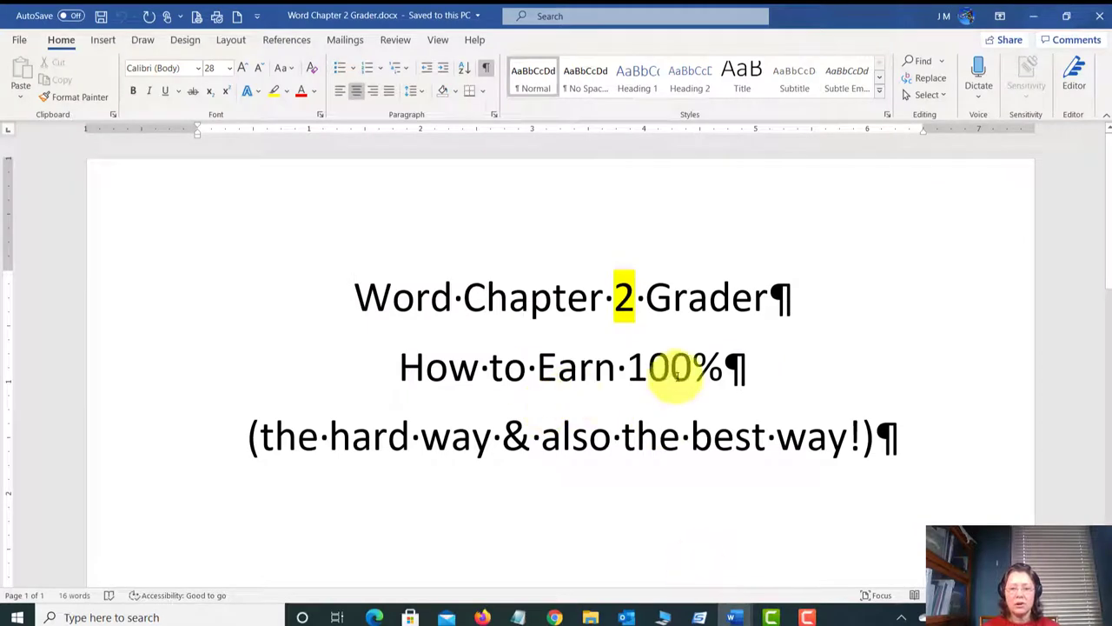
pyautogui.moveTo(630, 372); pyautogui.dragTo(709, 374)
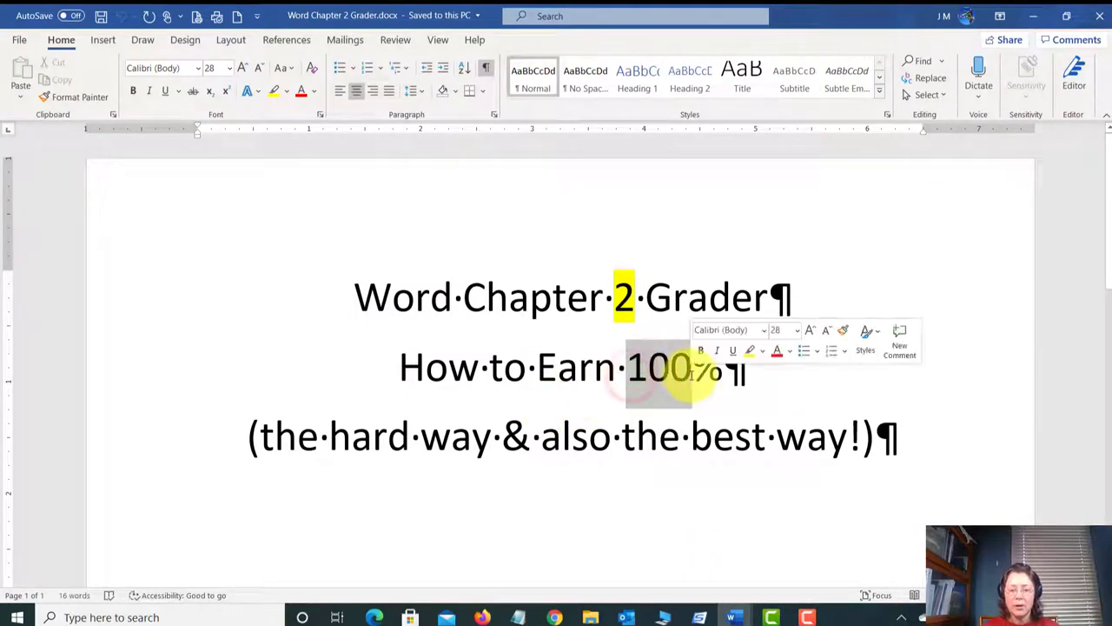
pyautogui.write('97.7')
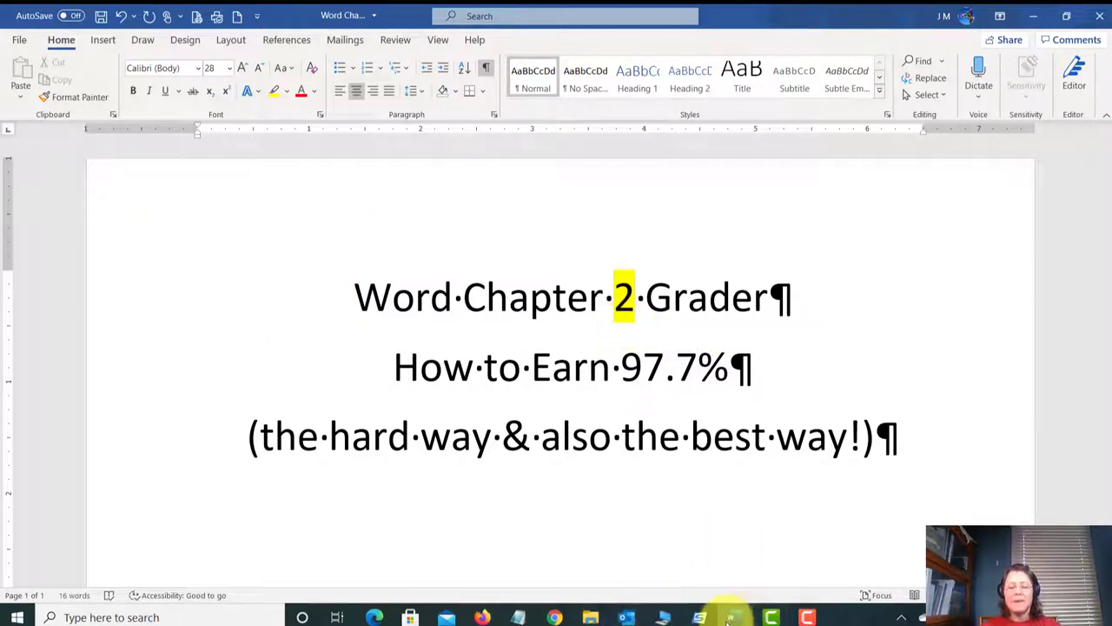
pyautogui.click(556, 617)
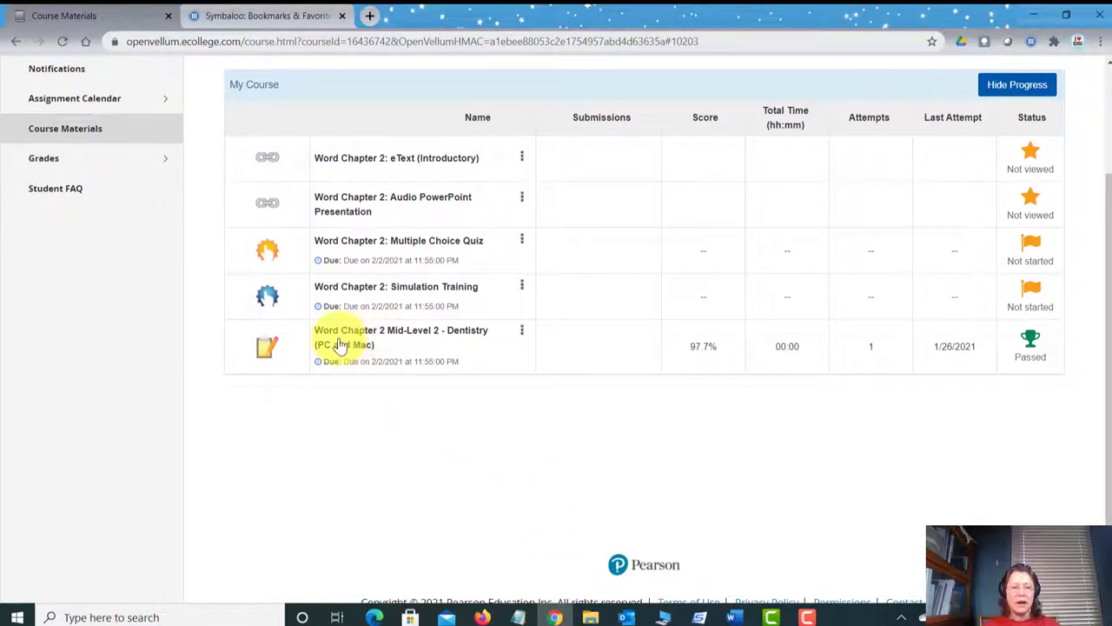
# Step: Open the score card for the Dentistry assignment's only submission, which shows 97%
pyautogui.click(522, 336)
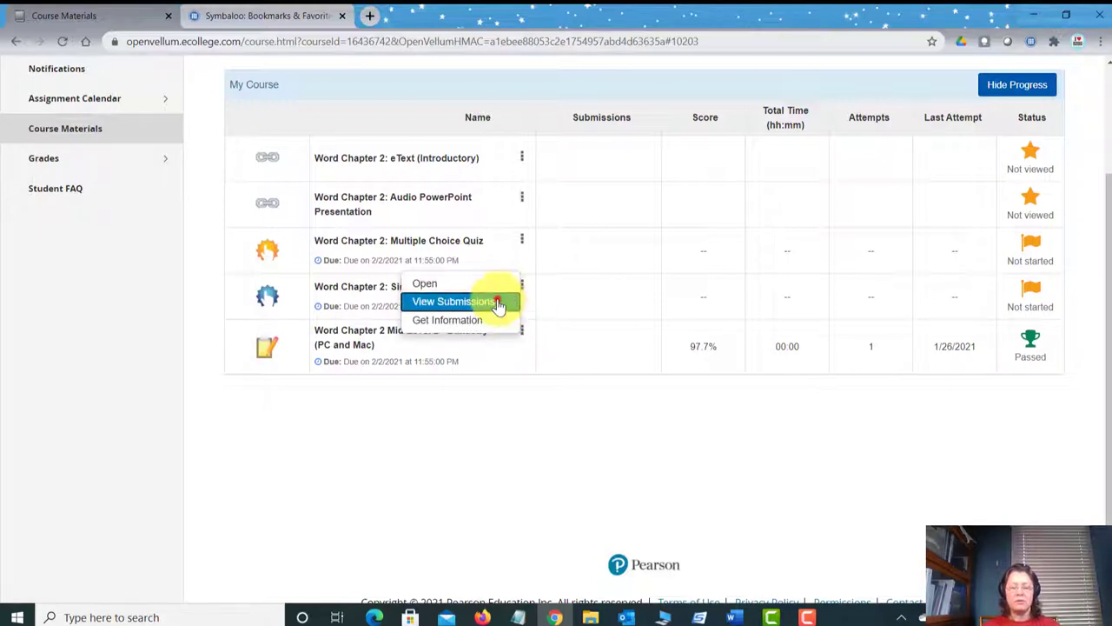
pyautogui.click(498, 302)
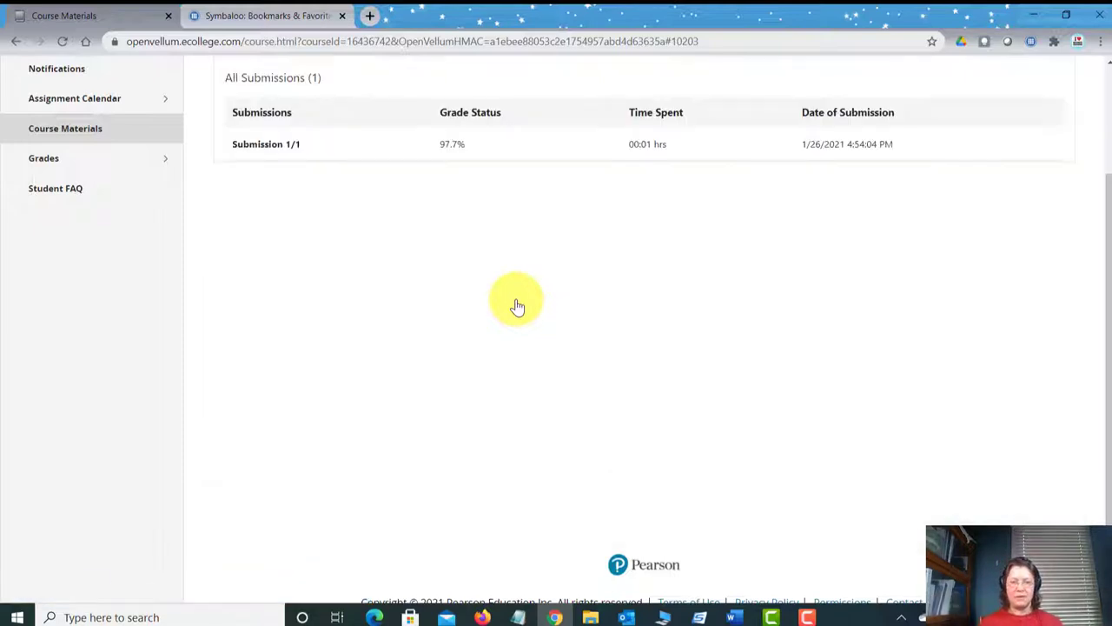
pyautogui.click(266, 146)
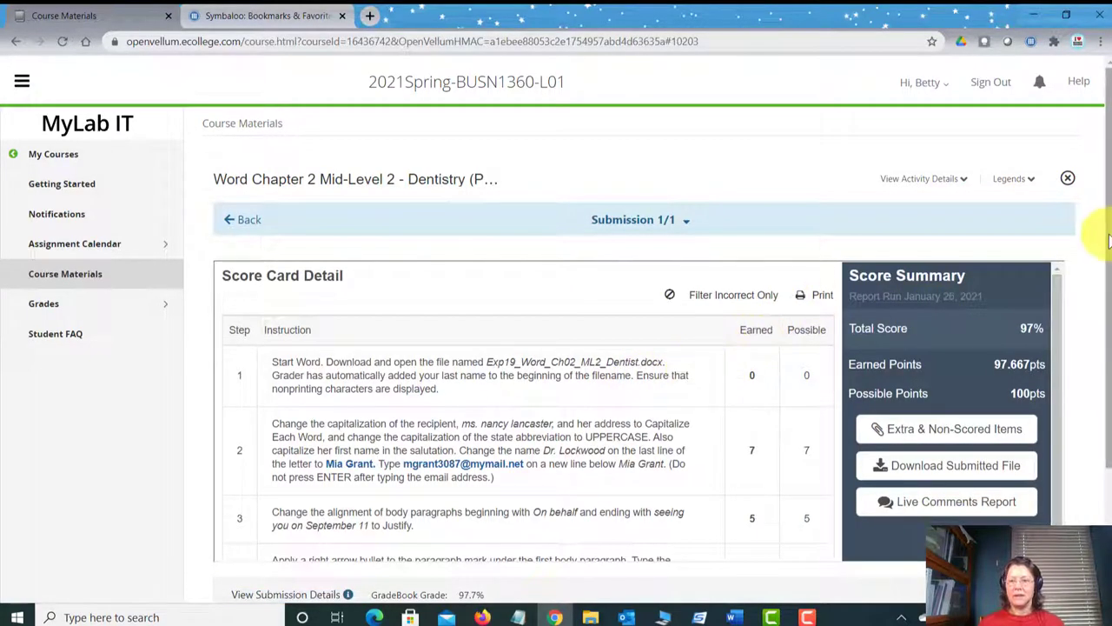
# Step: Expand step 7 of the score card to see the Spacing After deduction (4.667 of 7 points)
pyautogui.scroll(-2, 1108, 230)
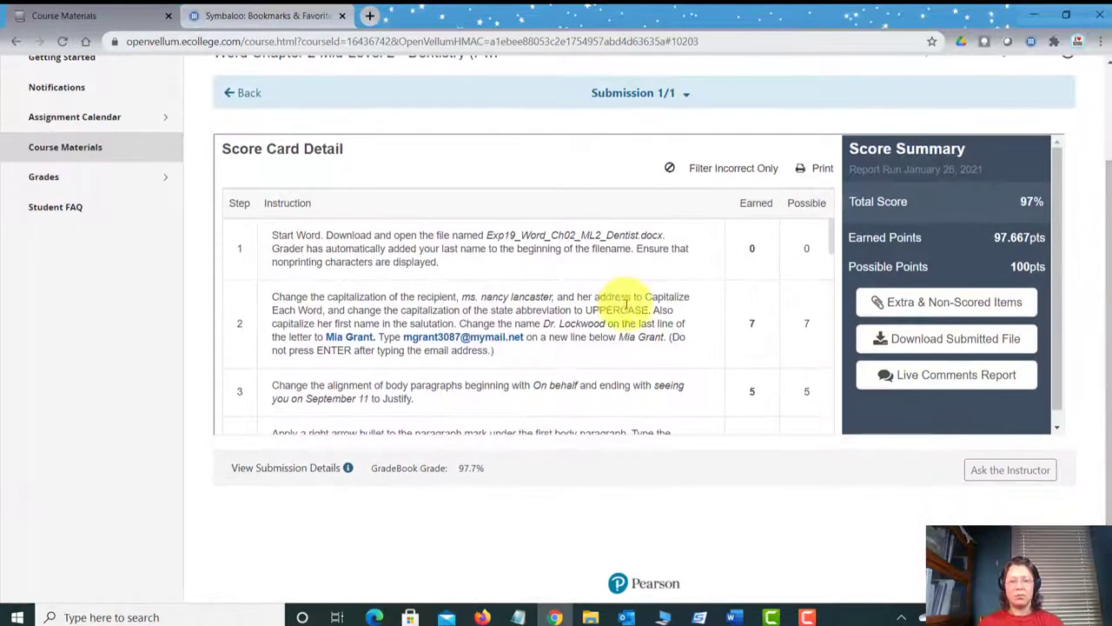
pyautogui.scroll(-3, 631, 284)
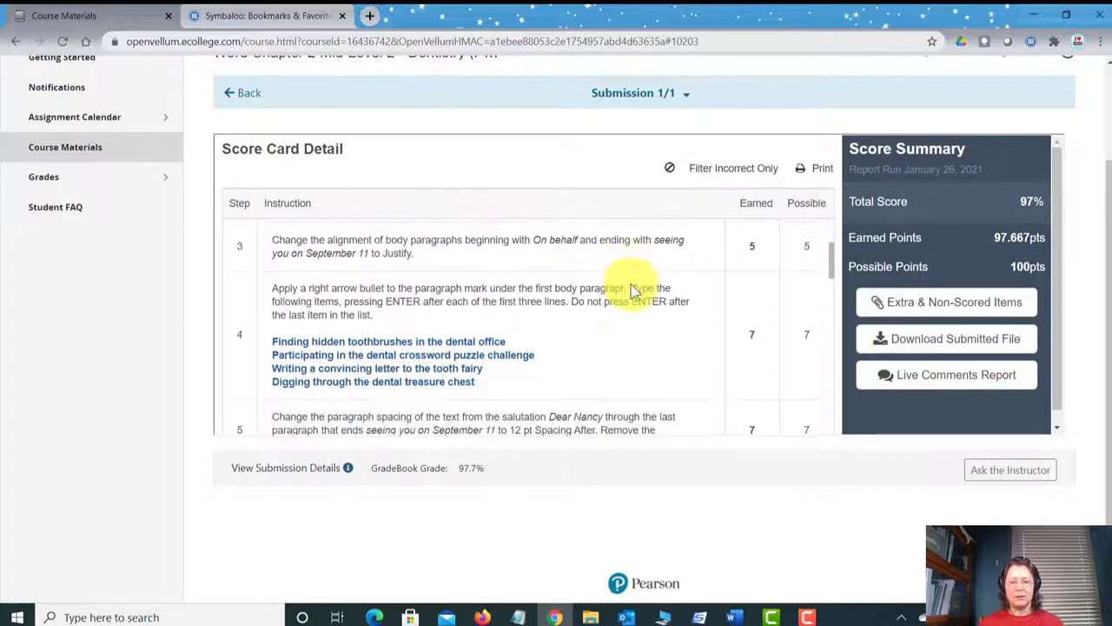
pyautogui.scroll(-3, 631, 284)
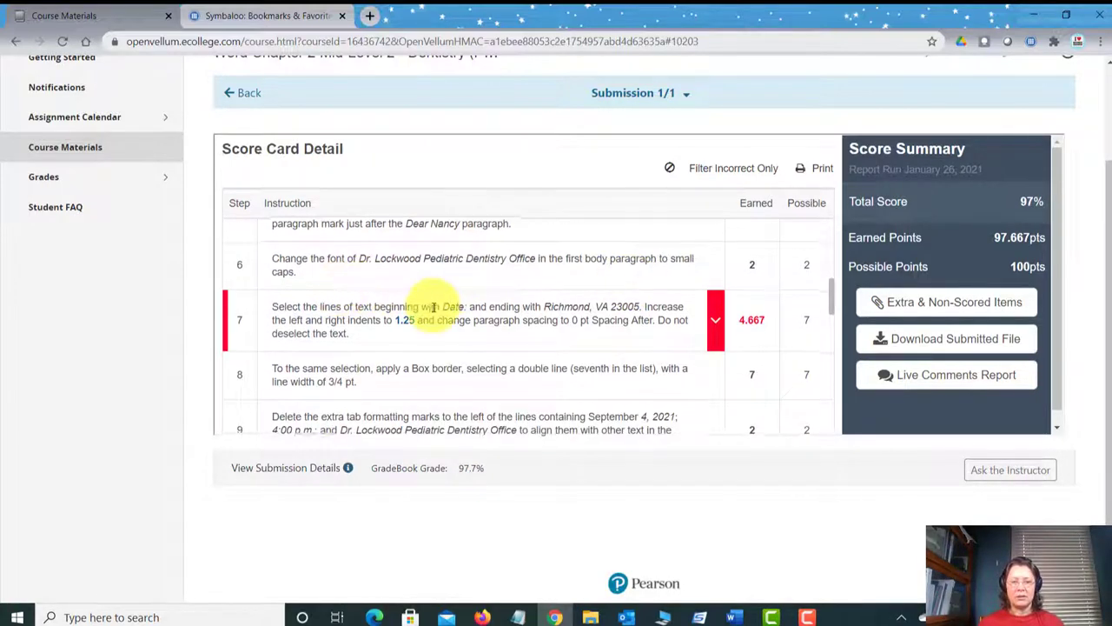
pyautogui.scroll(-3, 434, 308)
pyautogui.scroll(-10, 436, 307)
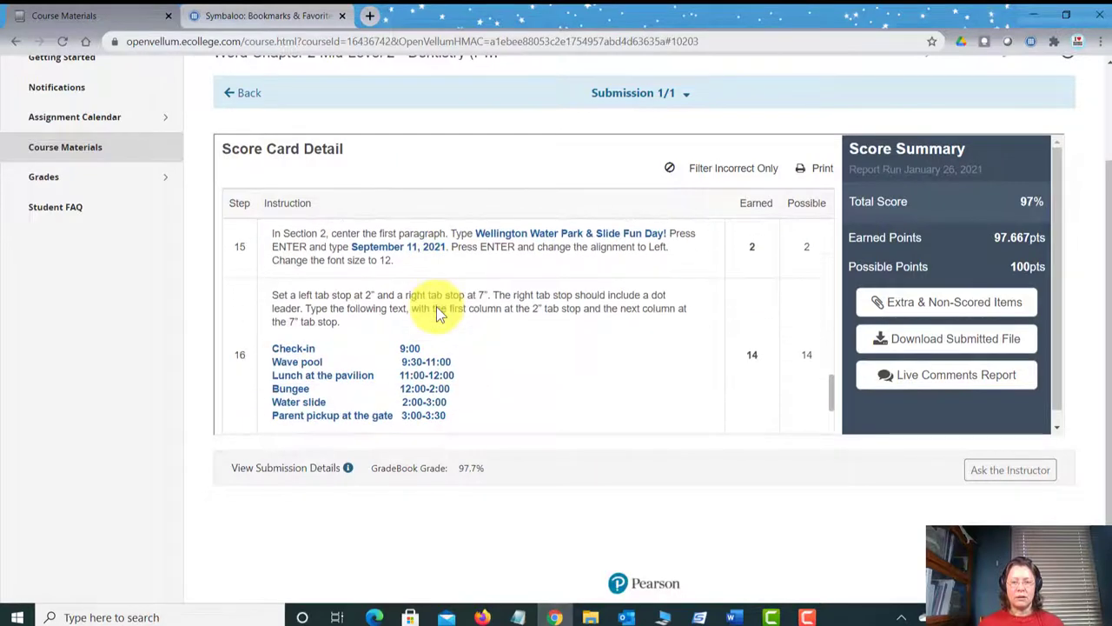
pyautogui.scroll(10, 443, 313)
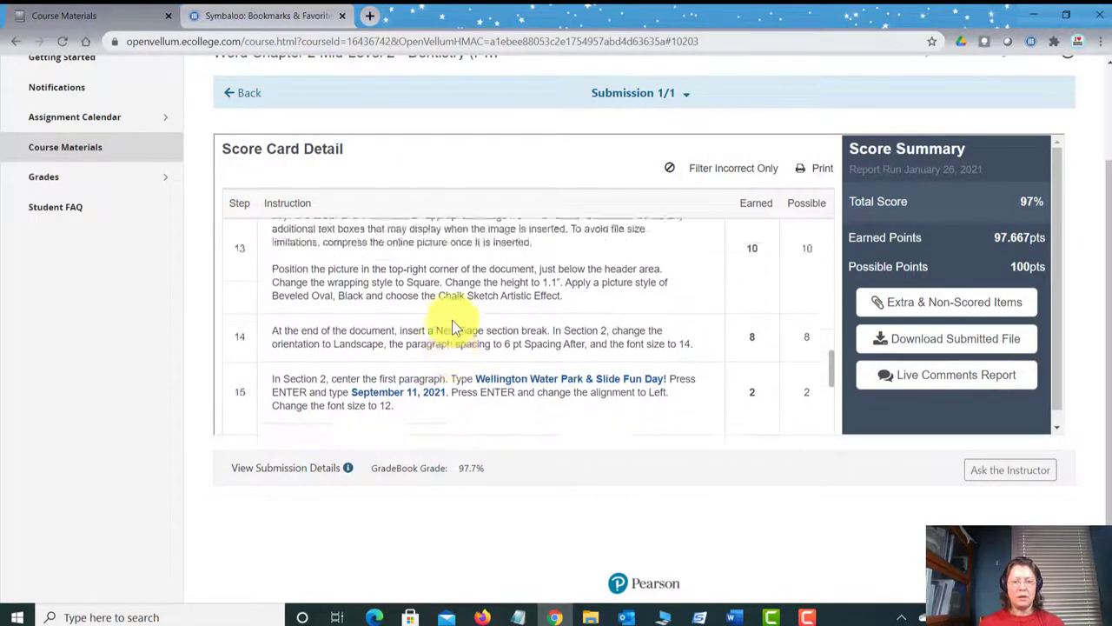
pyautogui.scroll(4, 451, 320)
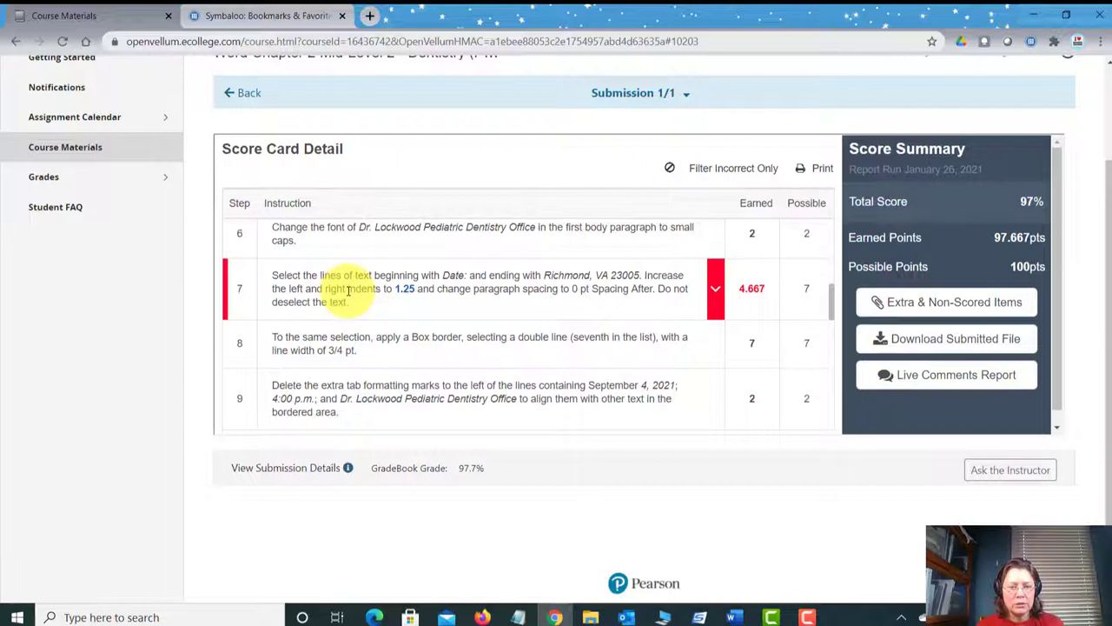
pyautogui.click(713, 292)
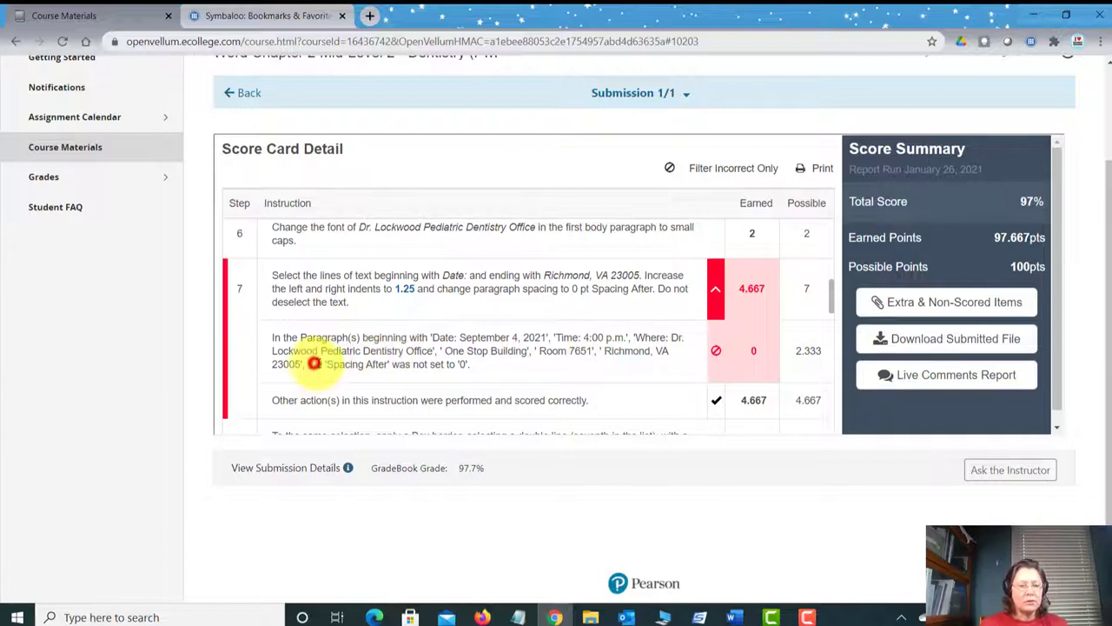
# Step: Review the Spacing After error message, then leave the score card for Course Materials
pyautogui.moveTo(314, 365); pyautogui.dragTo(470, 370)
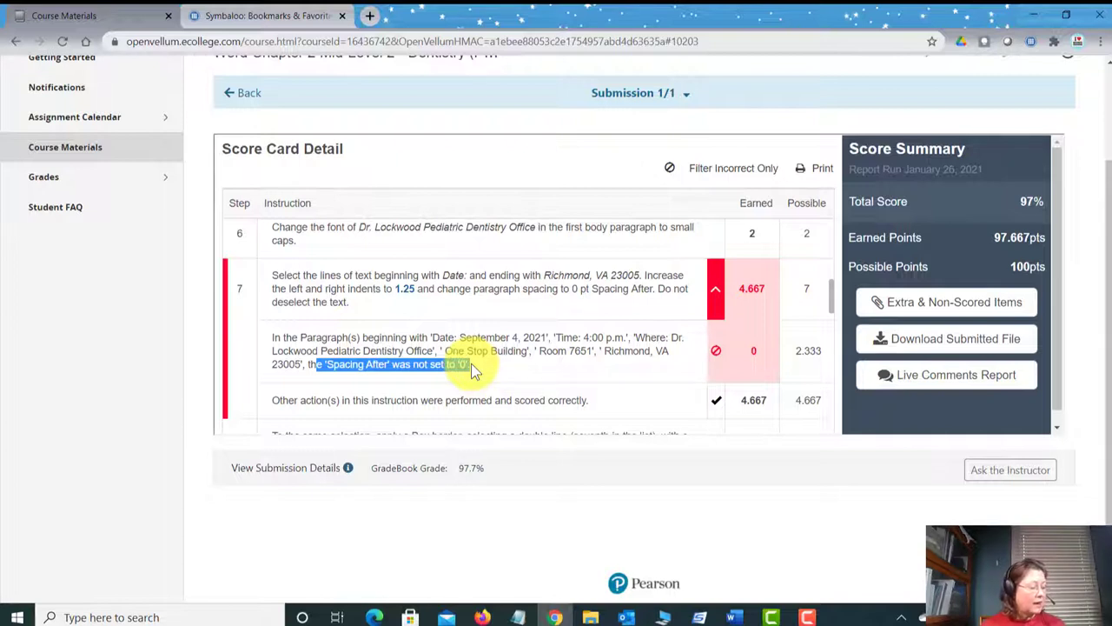
pyautogui.click(471, 364)
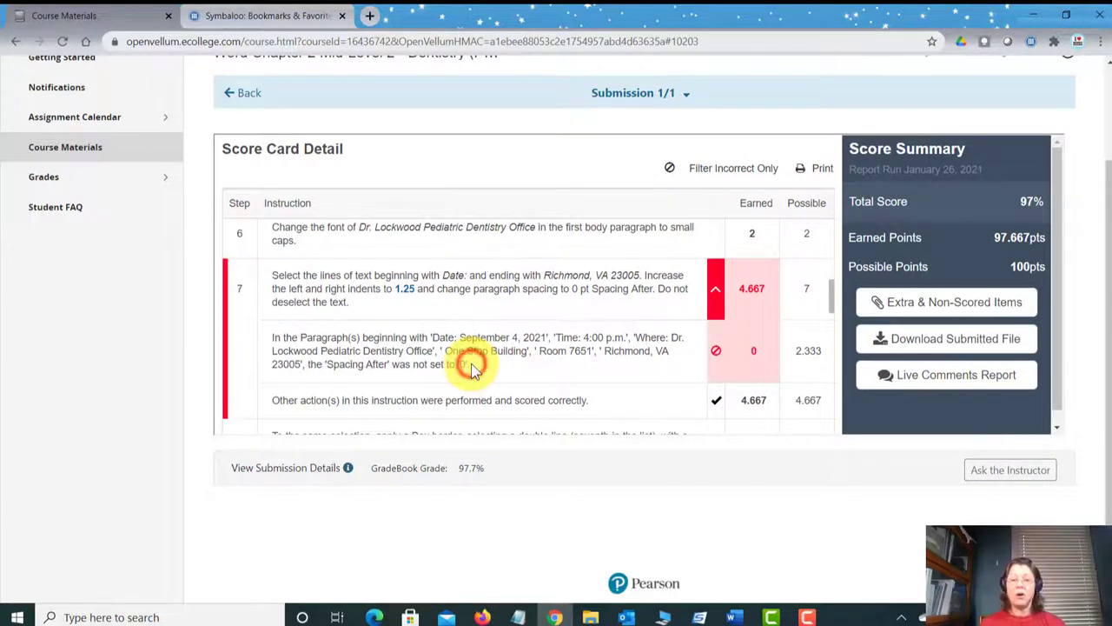
pyautogui.click(472, 364)
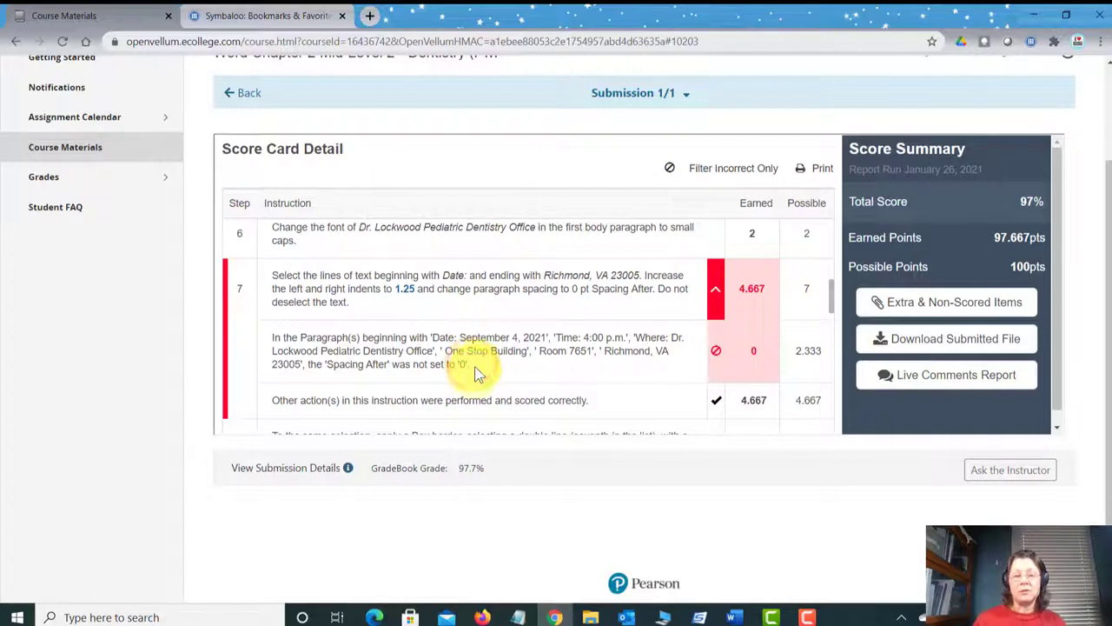
pyautogui.scroll(2, 492, 300)
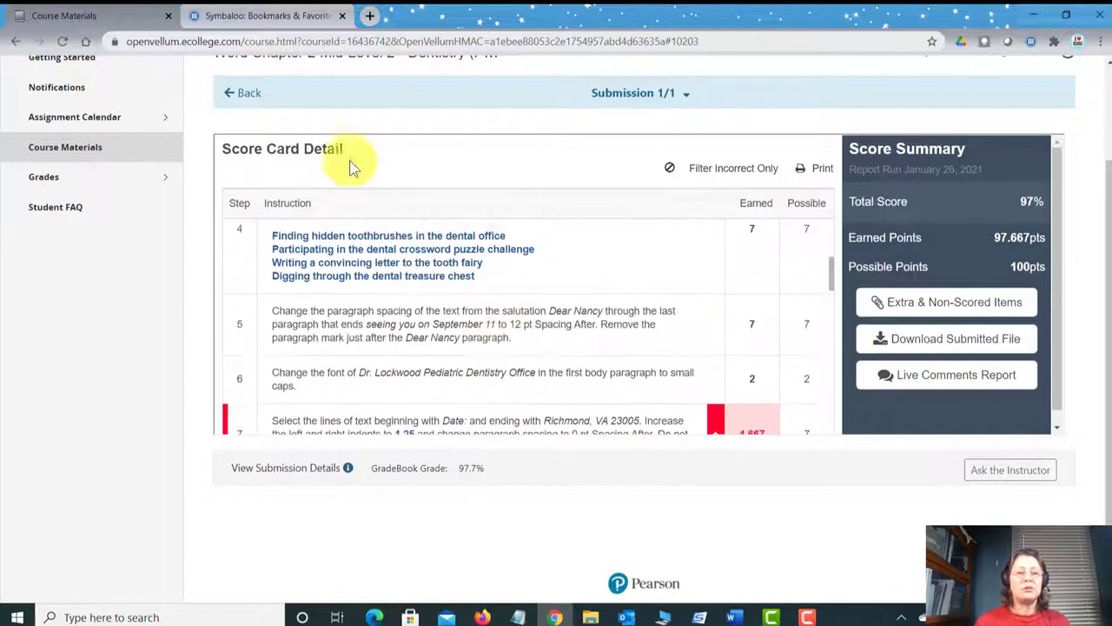
pyautogui.click(249, 96)
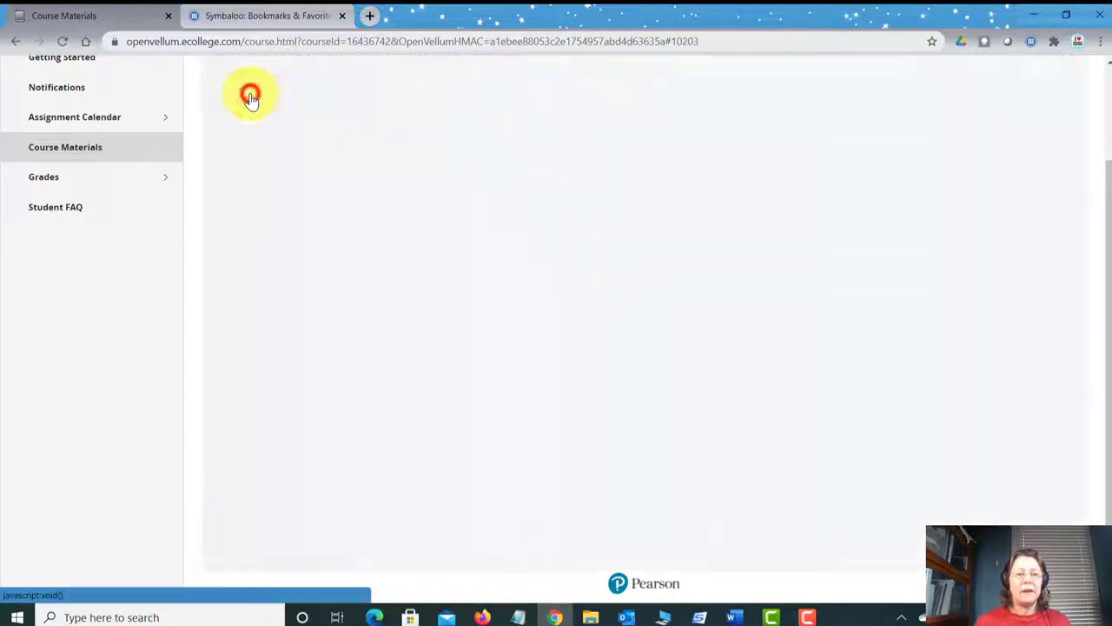
pyautogui.click(92, 156)
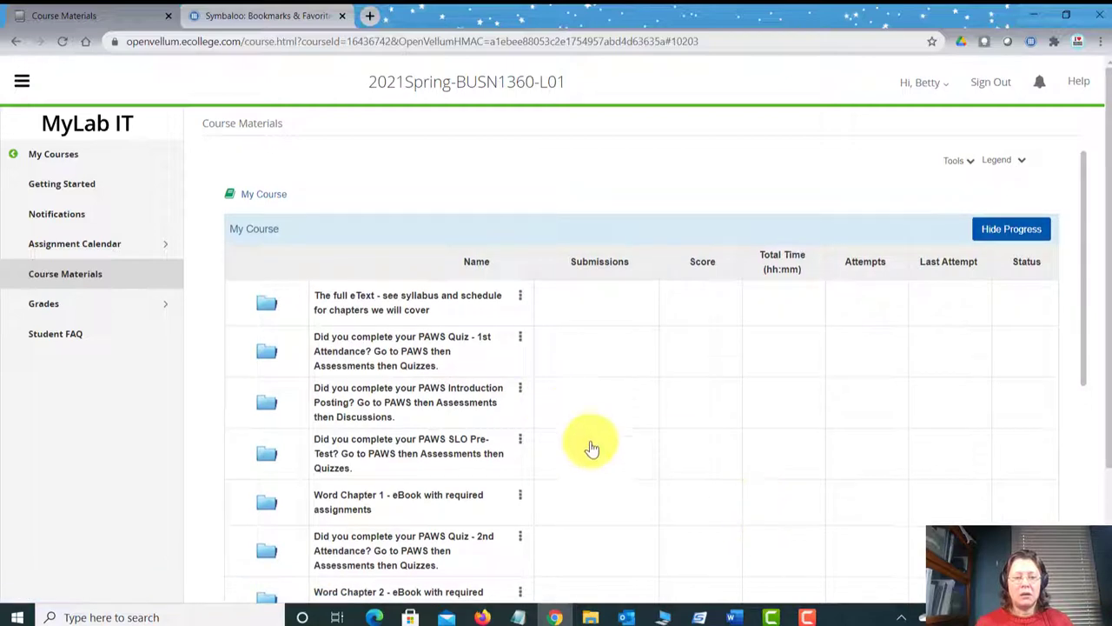
# Step: Open the Word Chapter 2 folder and its Mid-Level 2 - Dentistry assignment
pyautogui.scroll(-3, 538, 434)
pyautogui.click(370, 383)
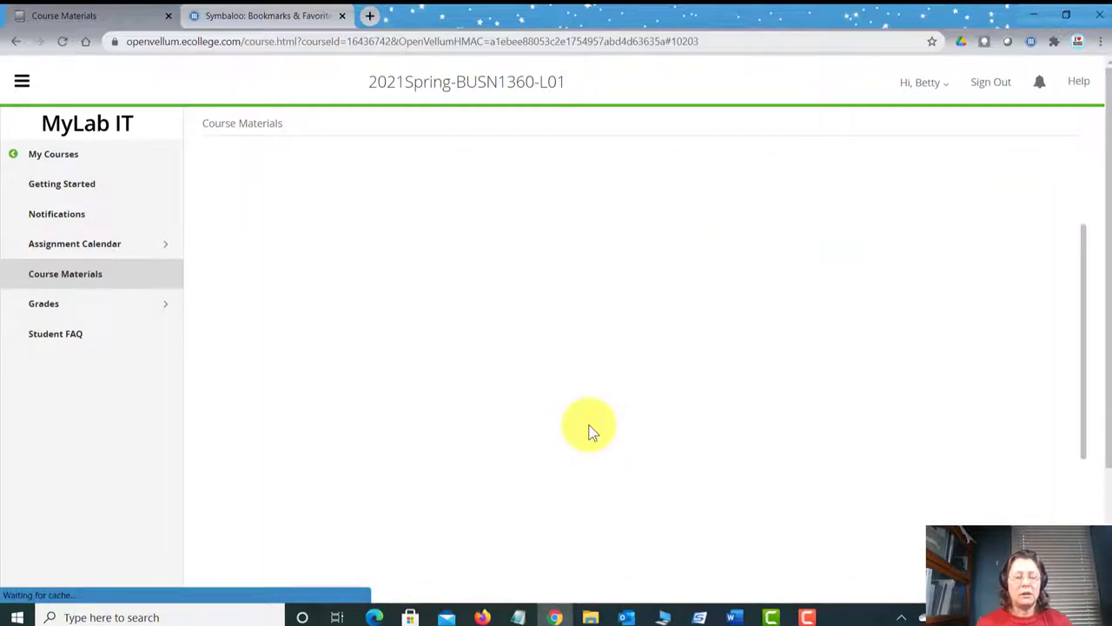
pyautogui.scroll(-1, 589, 430)
pyautogui.click(454, 405)
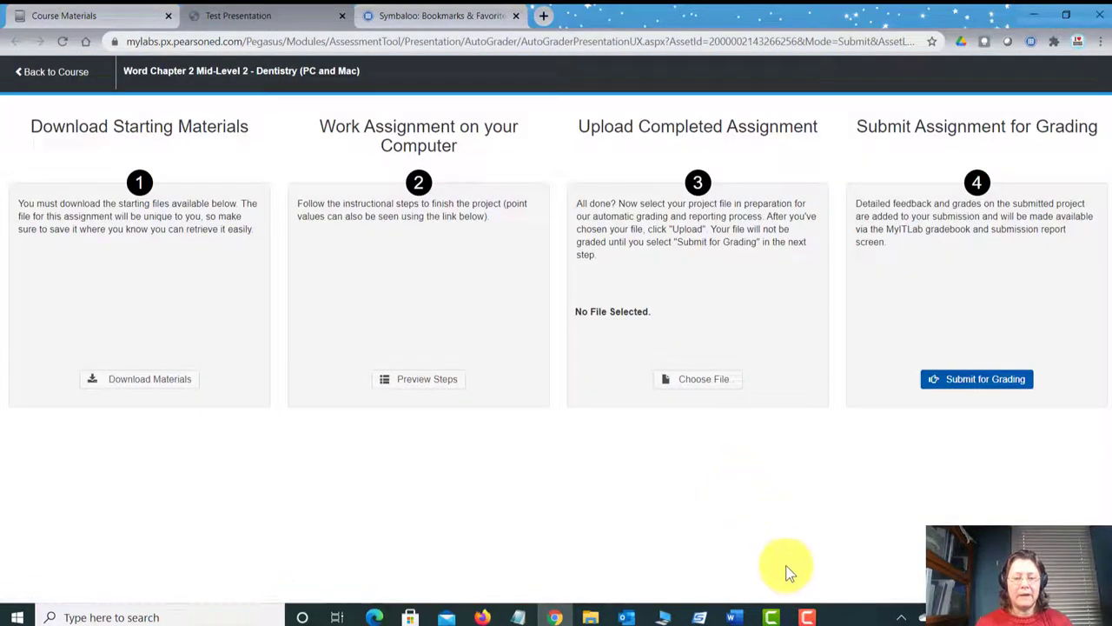
# Step: In the dentist letter, set 0 pt Spacing After on the boxed details from Date to Richmond, VA 23005
pyautogui.moveTo(735, 617)
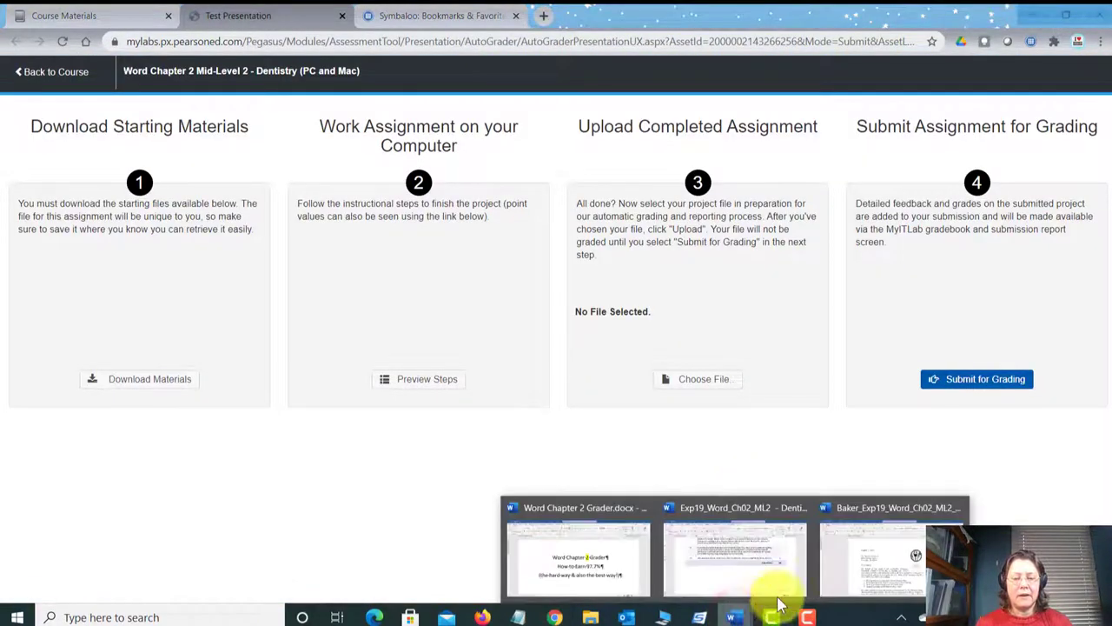
pyautogui.click(892, 548)
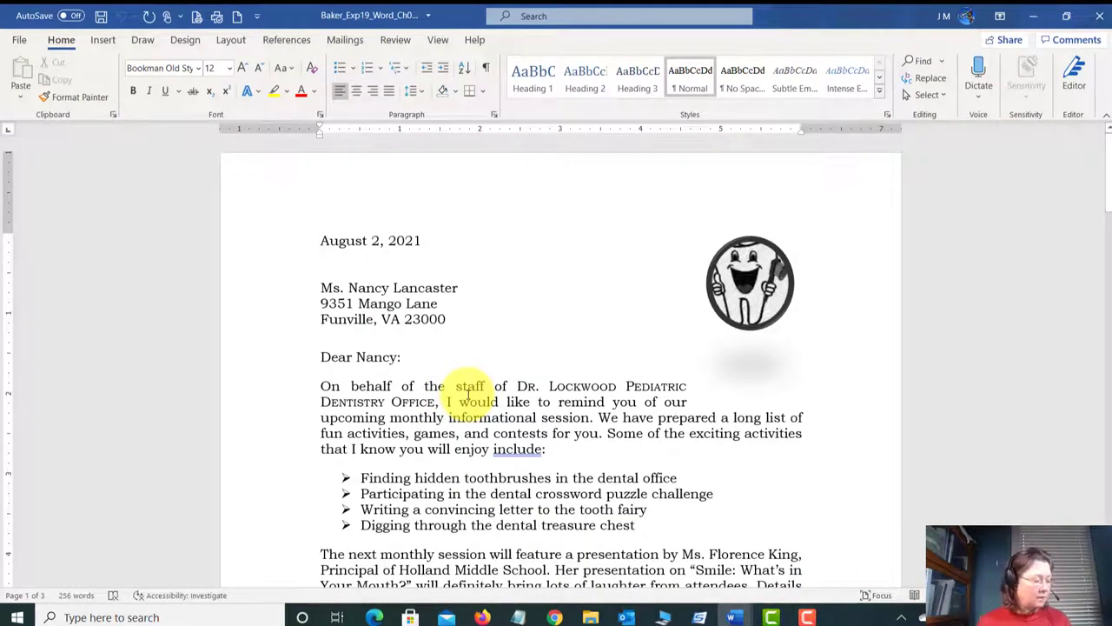
pyautogui.scroll(-5, 491, 382)
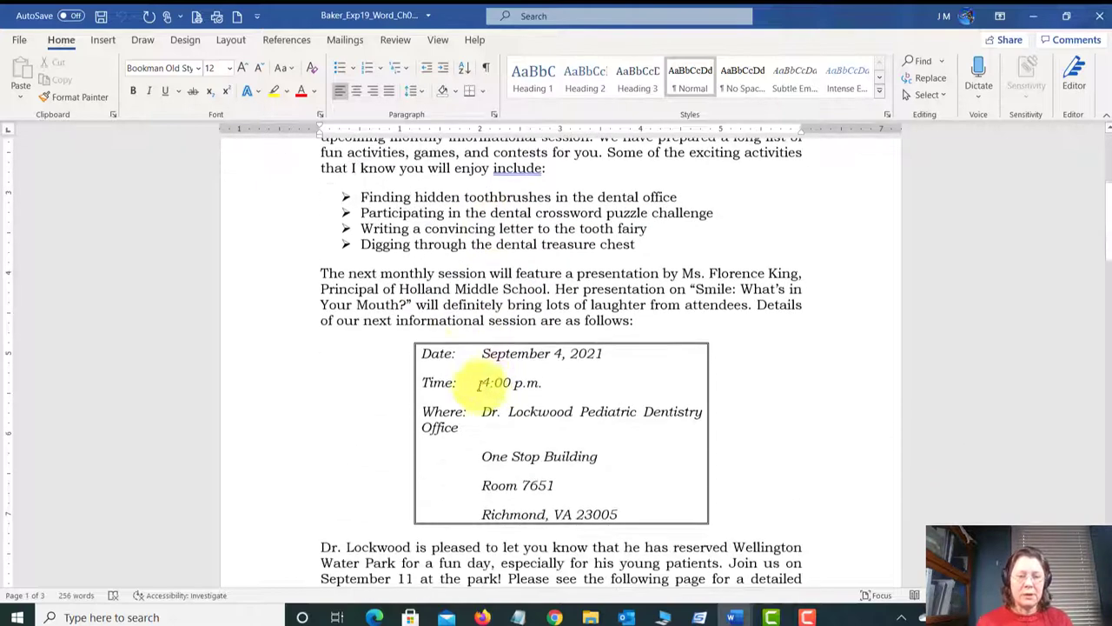
pyautogui.moveTo(423, 354); pyautogui.dragTo(616, 513)
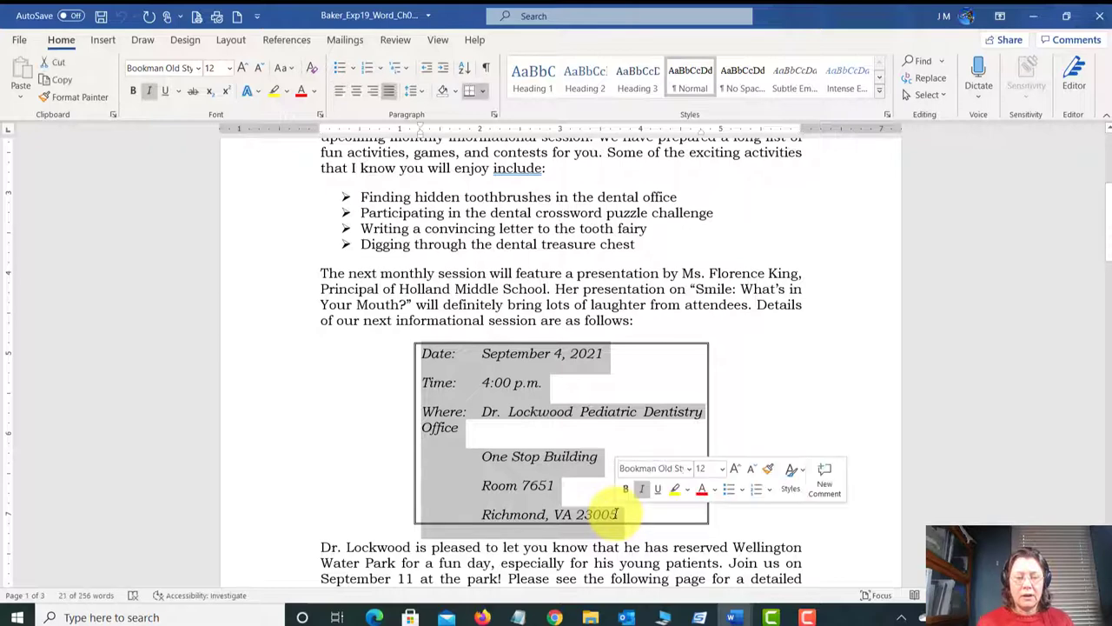
pyautogui.click(494, 114)
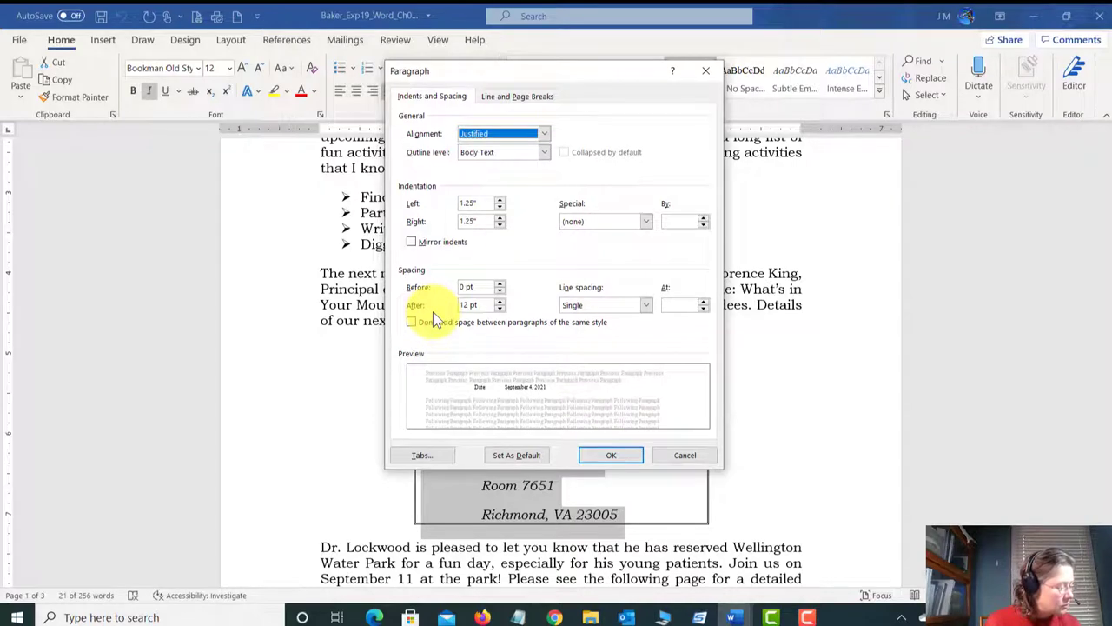
pyautogui.click(500, 308)
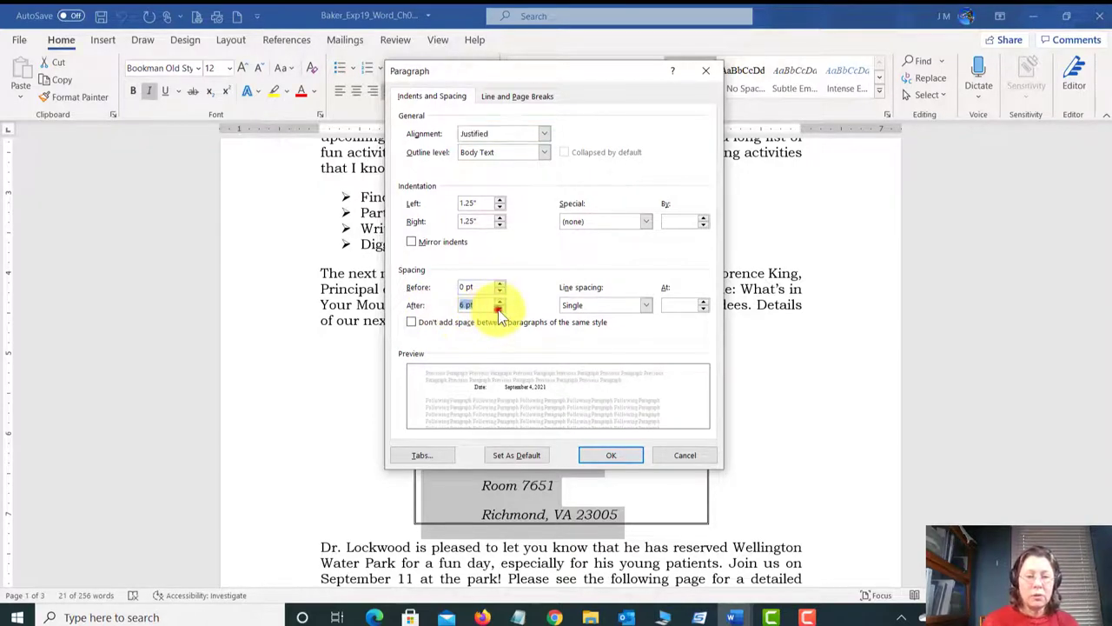
pyautogui.click(500, 308)
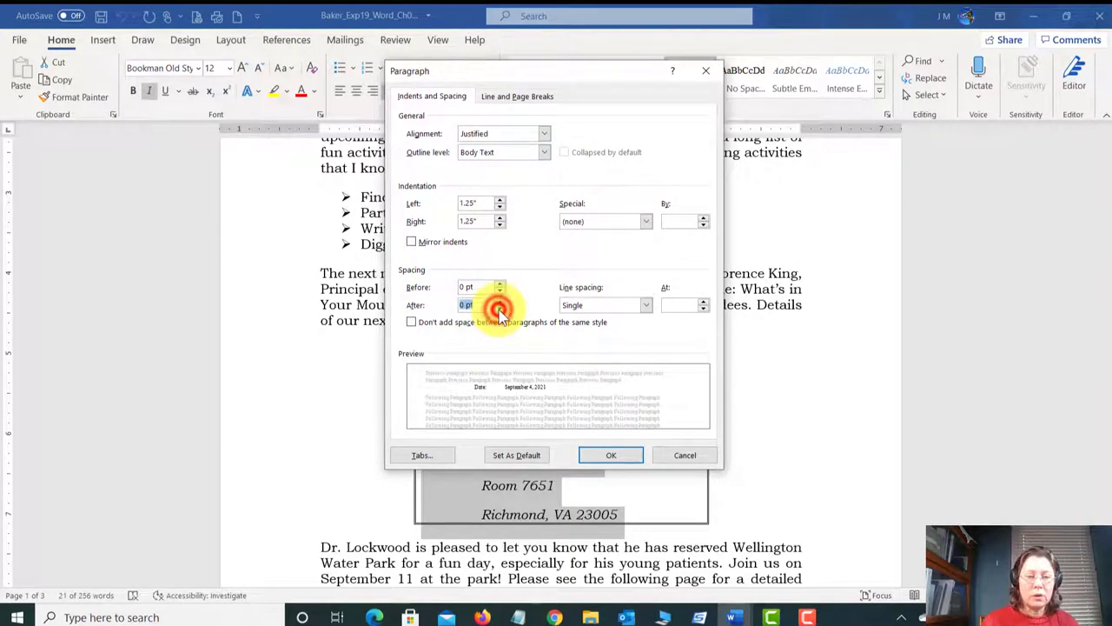
pyautogui.click(608, 453)
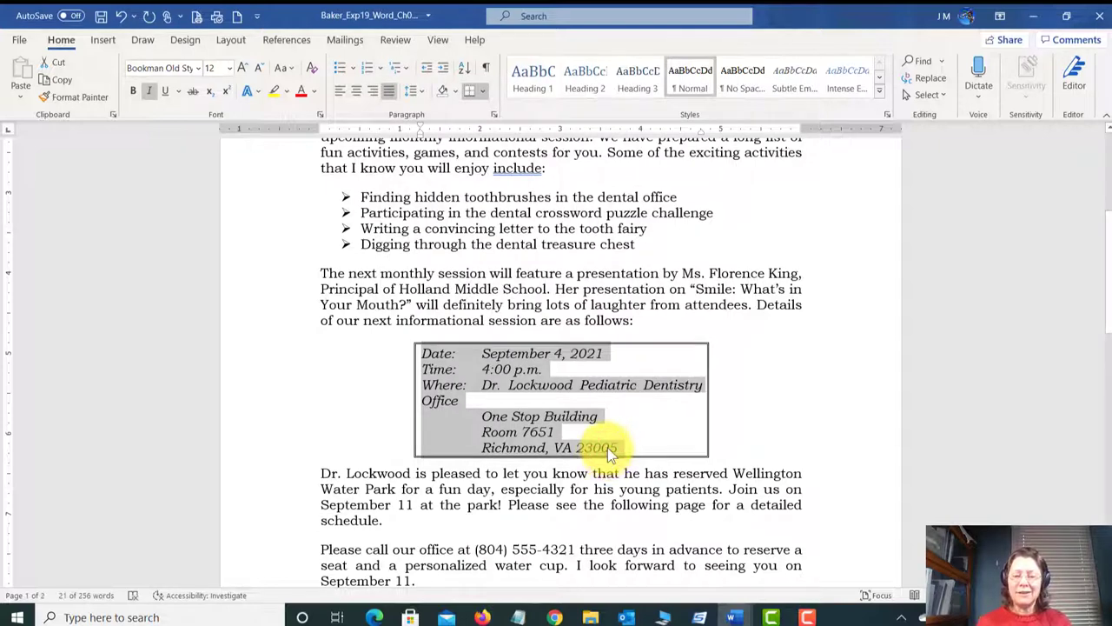
pyautogui.scroll(-3, 671, 433)
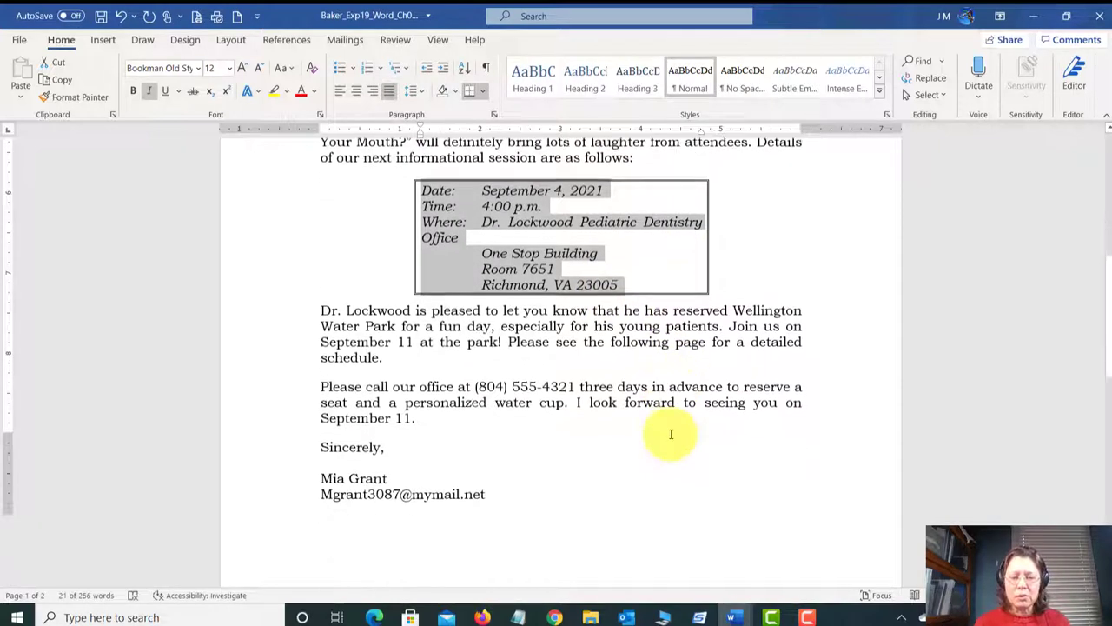
# Step: Return to the top of the letter and select the tooth logo picture
pyautogui.scroll(-4, 666, 432)
pyautogui.scroll(3, 516, 368)
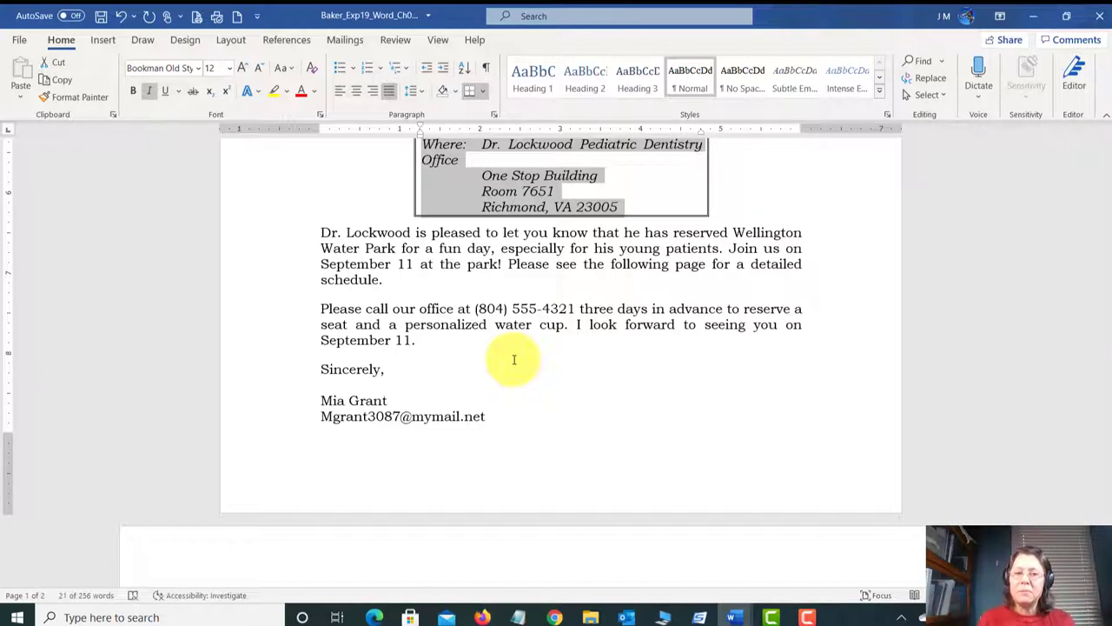
pyautogui.scroll(2, 509, 359)
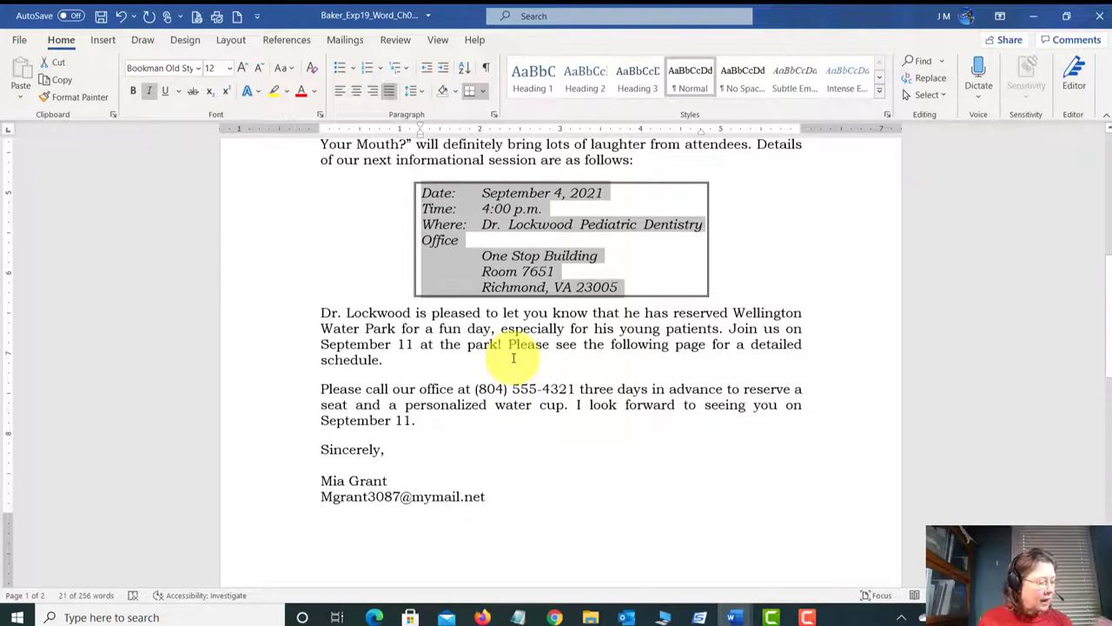
pyautogui.scroll(10, 512, 358)
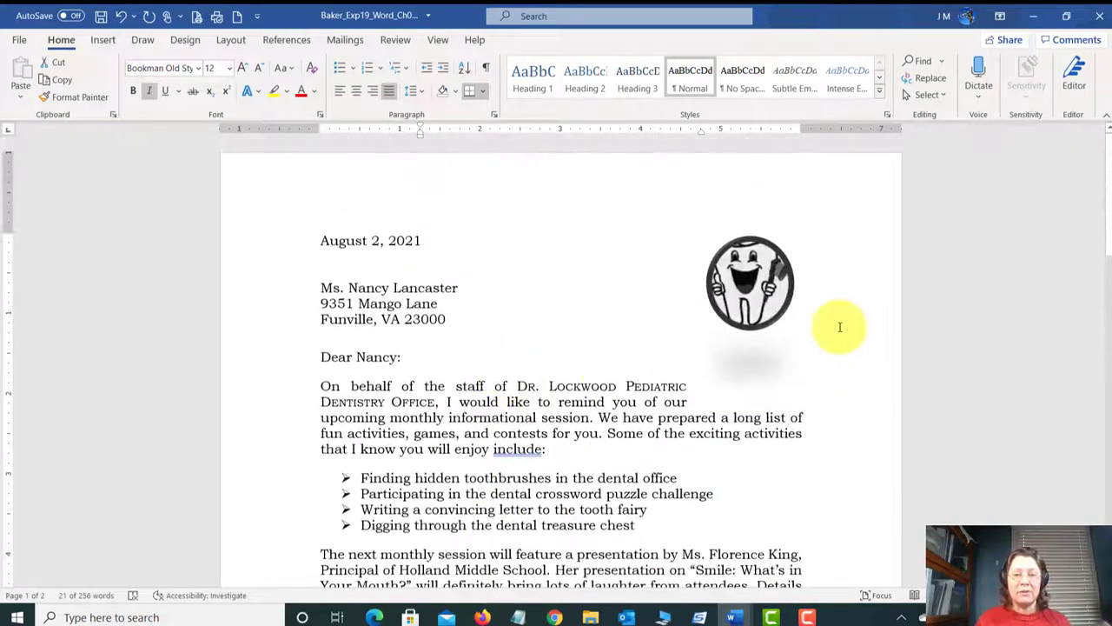
pyautogui.click(752, 296)
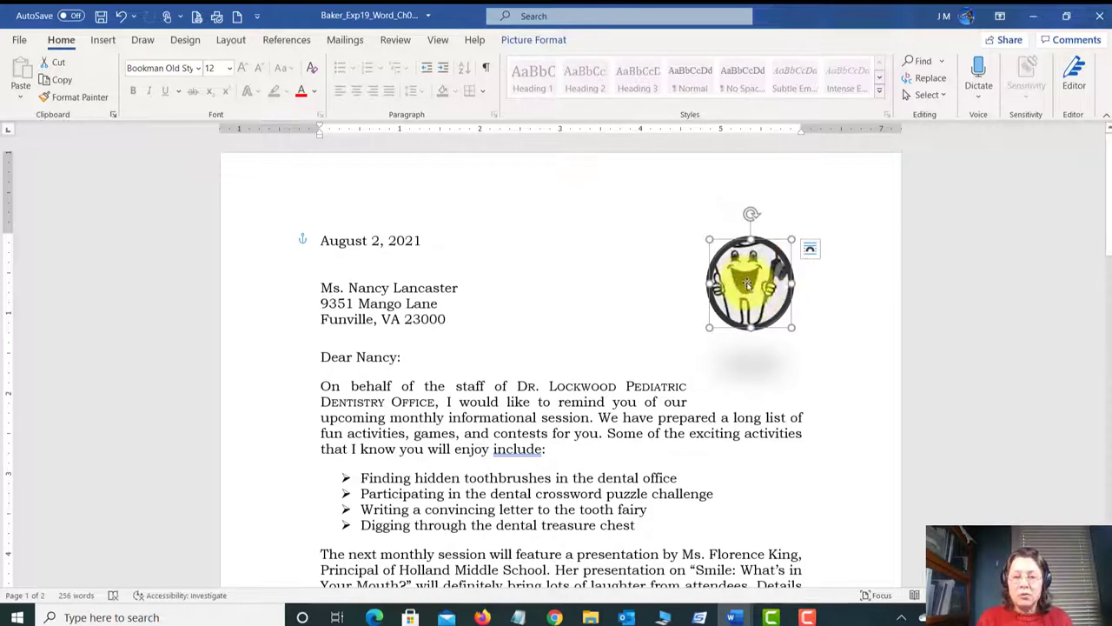
# Step: Compress the tooth logo using the default resolution
pyautogui.click(532, 40)
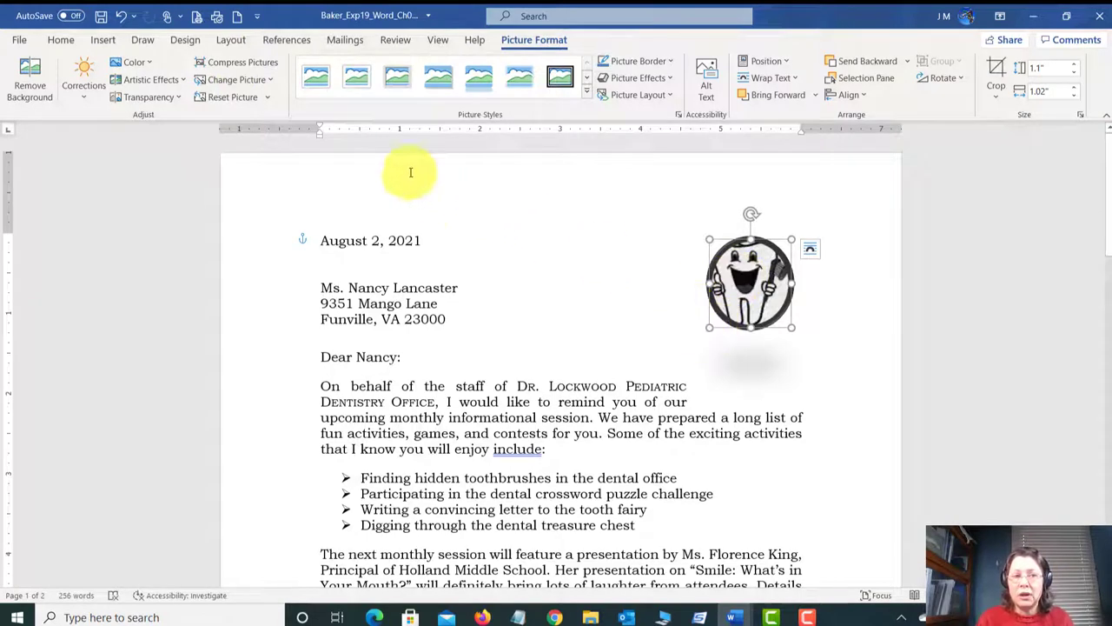
pyautogui.click(240, 67)
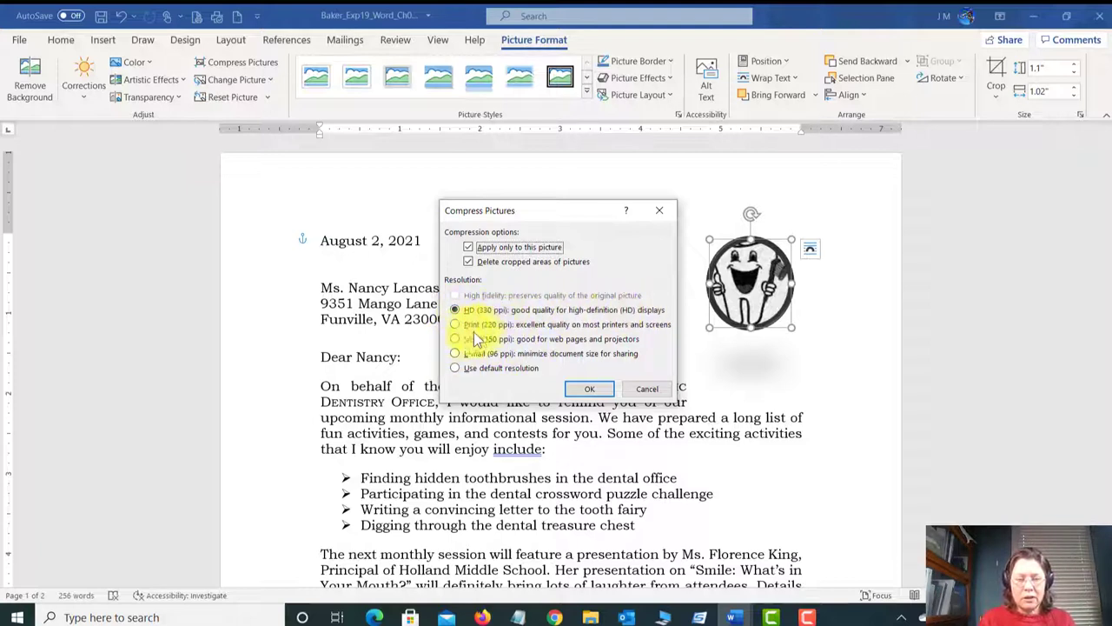
pyautogui.click(456, 369)
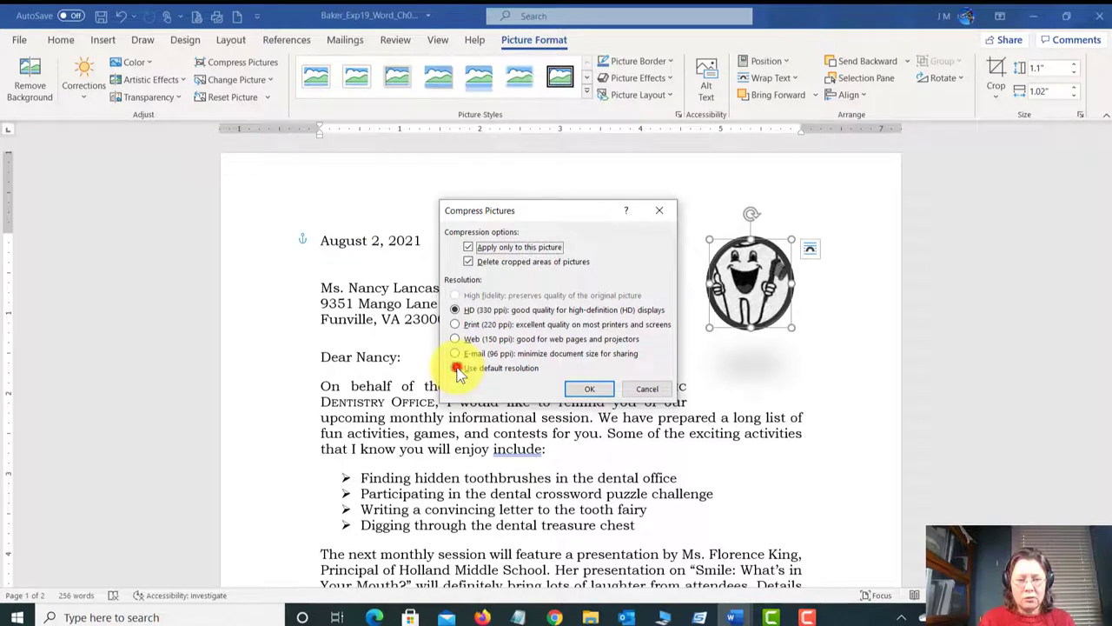
pyautogui.click(589, 389)
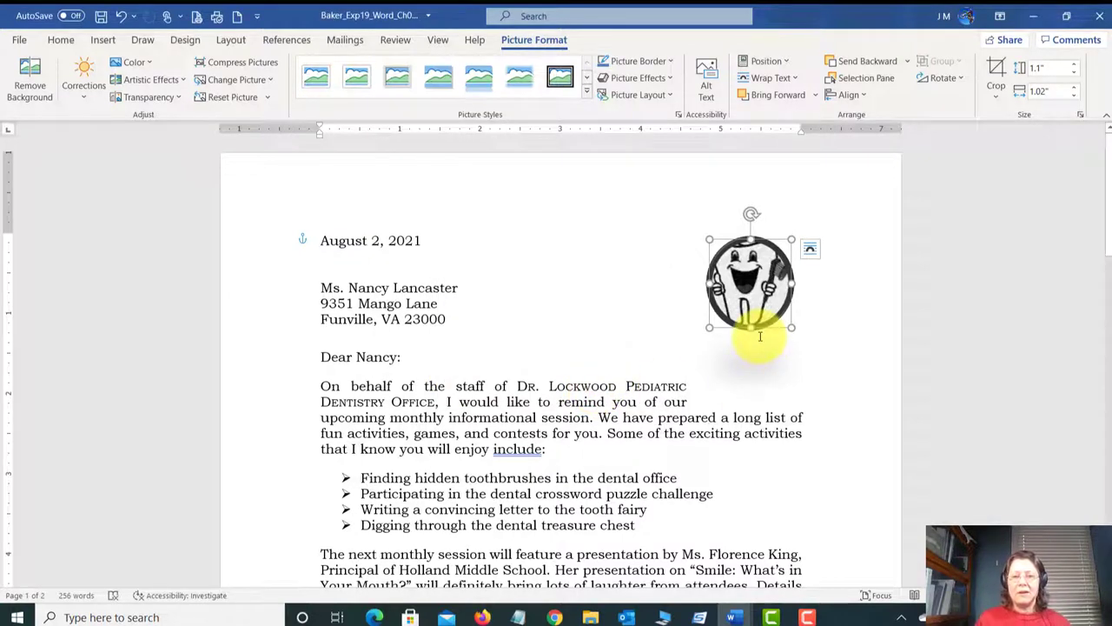
# Step: Save the corrected dentist letter and close Word
pyautogui.click(122, 16)
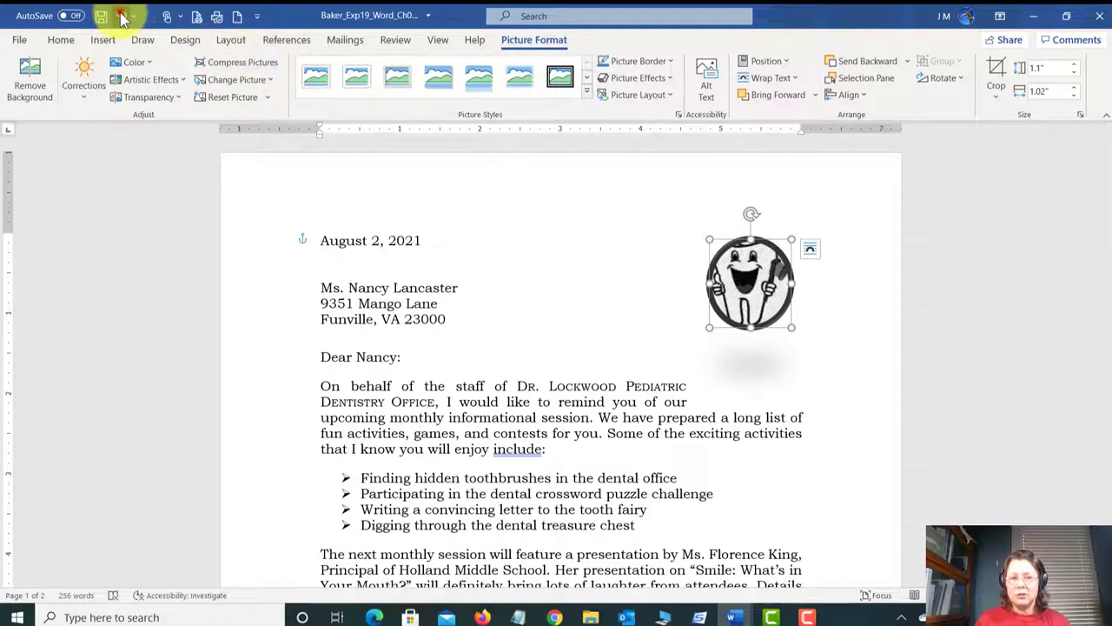
pyautogui.click(148, 16)
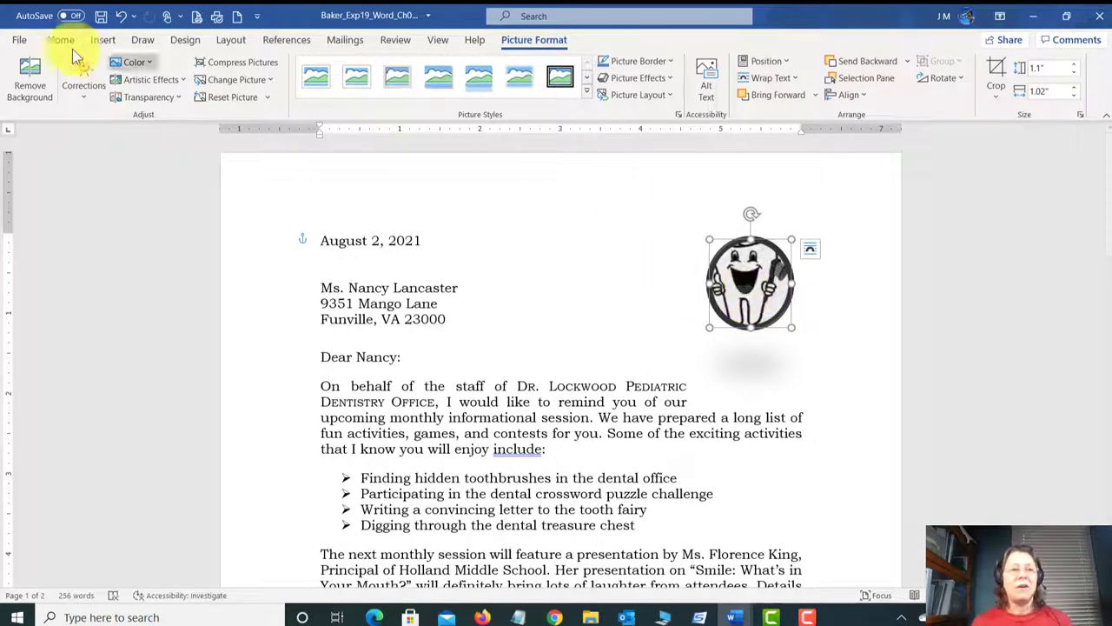
pyautogui.click(101, 16)
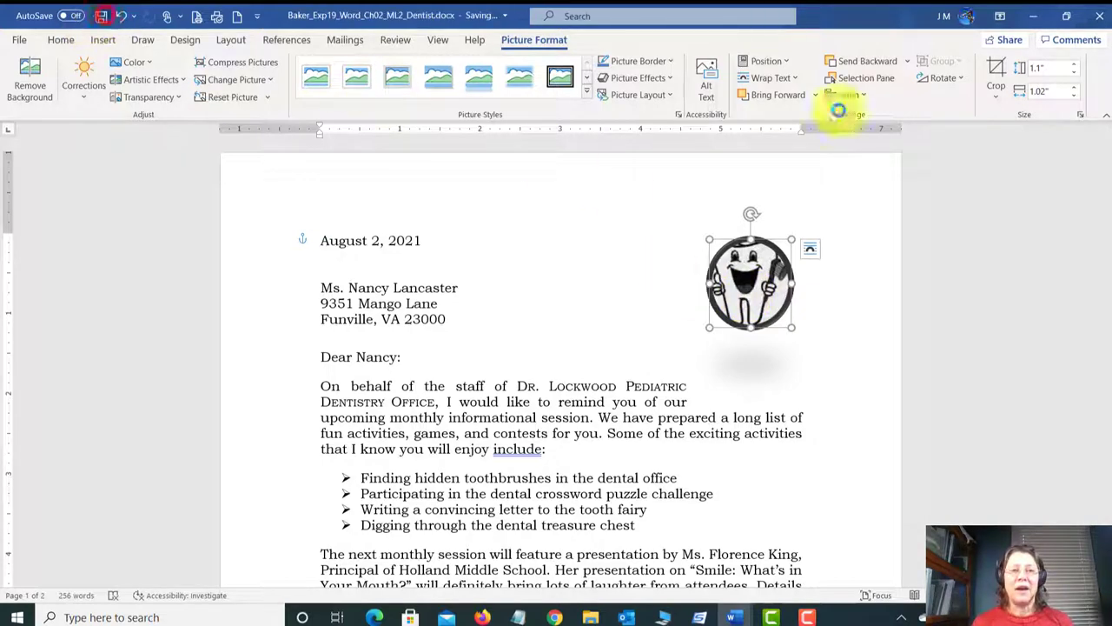
pyautogui.click(1102, 17)
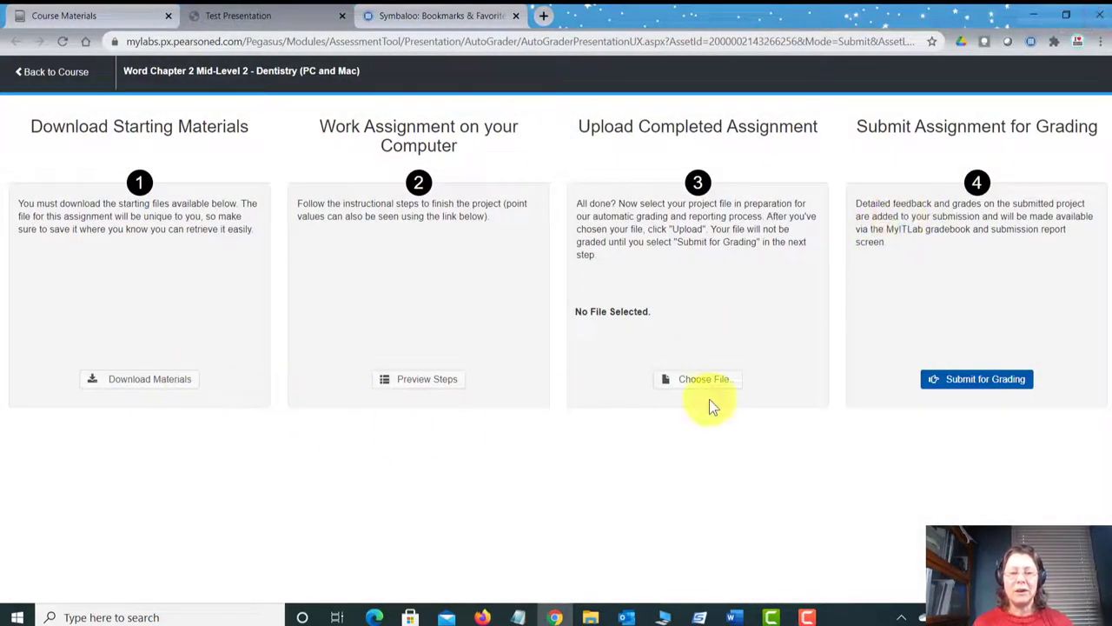
# Step: Upload the corrected Dentist .docx, submit it for grading, and close the assignment
pyautogui.click(695, 379)
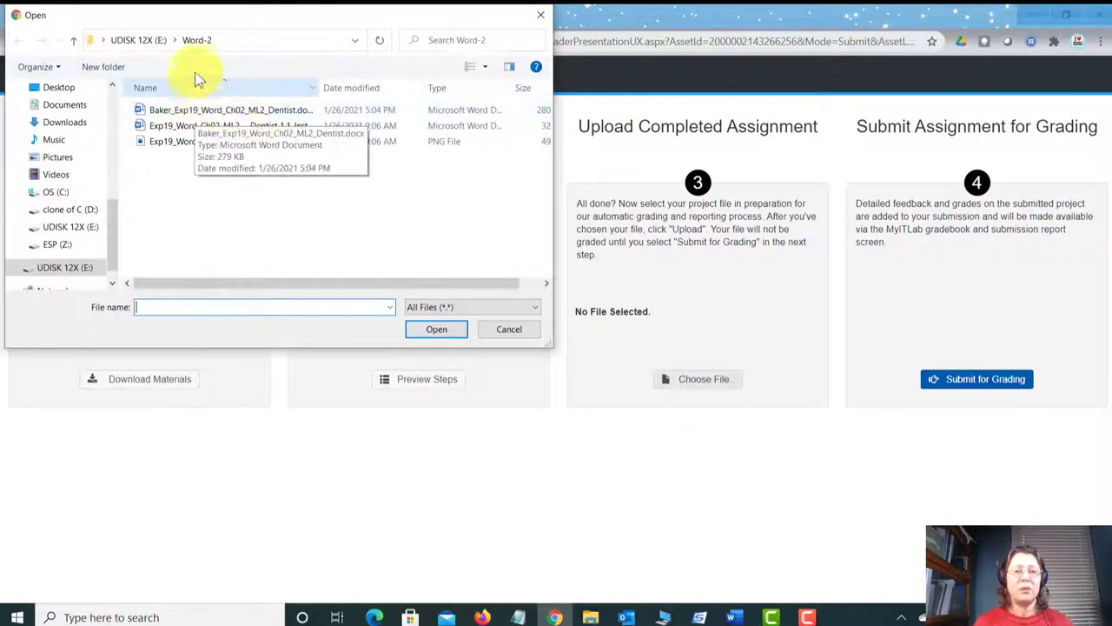
pyautogui.click(157, 118)
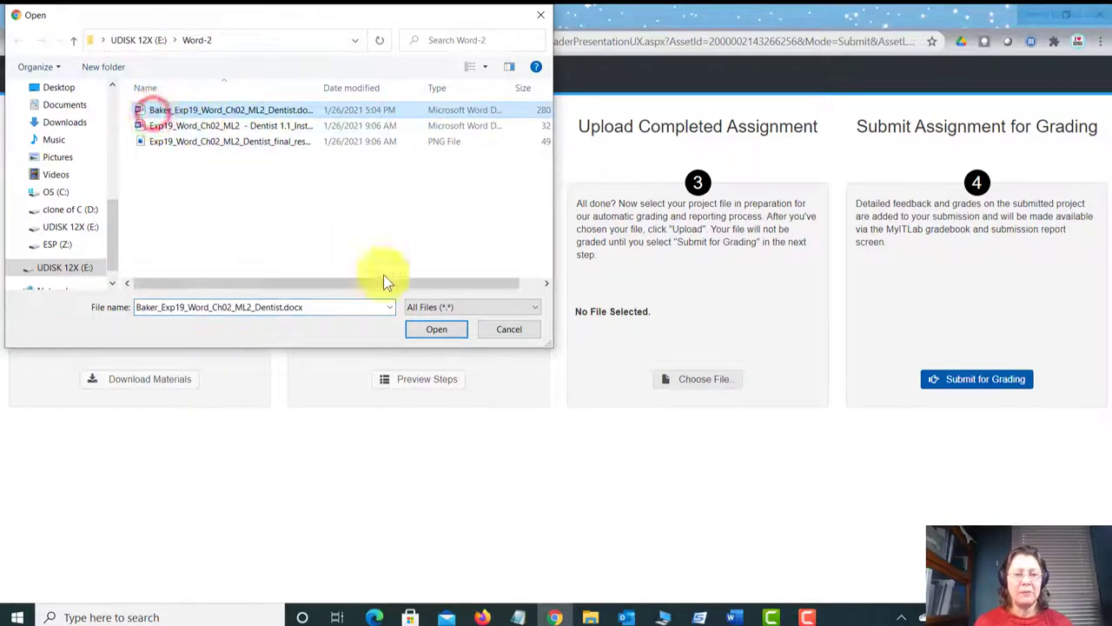
pyautogui.click(437, 331)
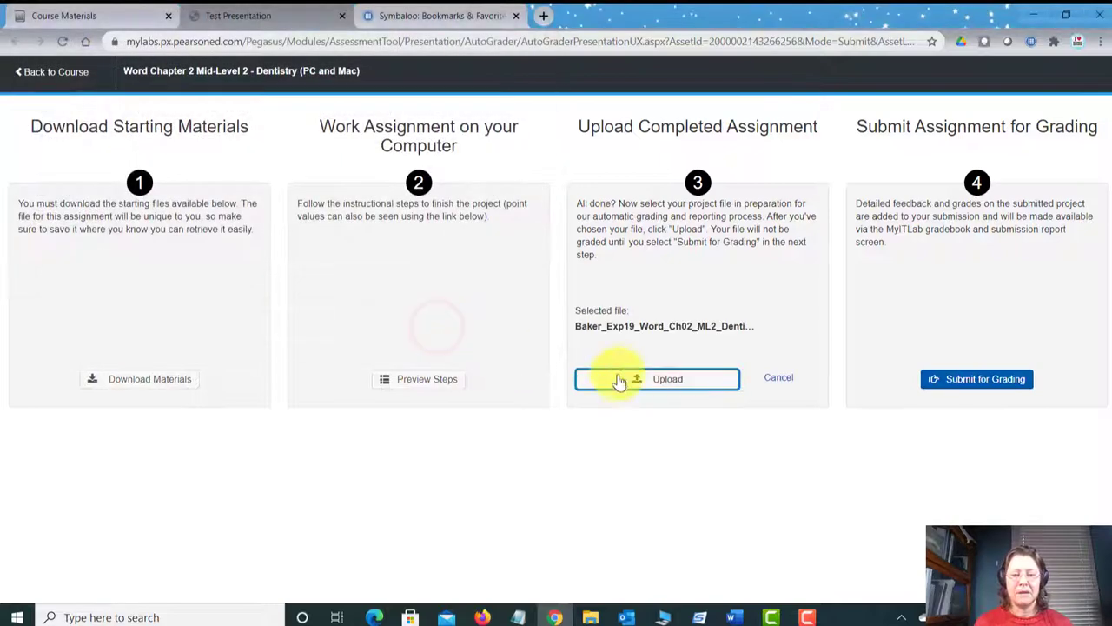
pyautogui.click(626, 378)
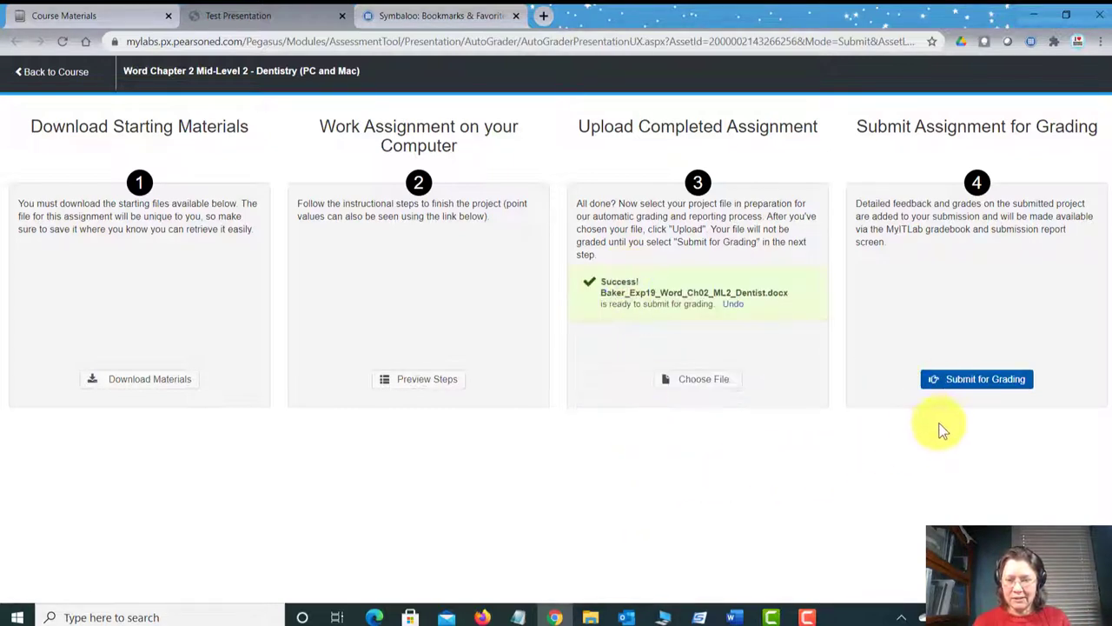
pyautogui.click(962, 387)
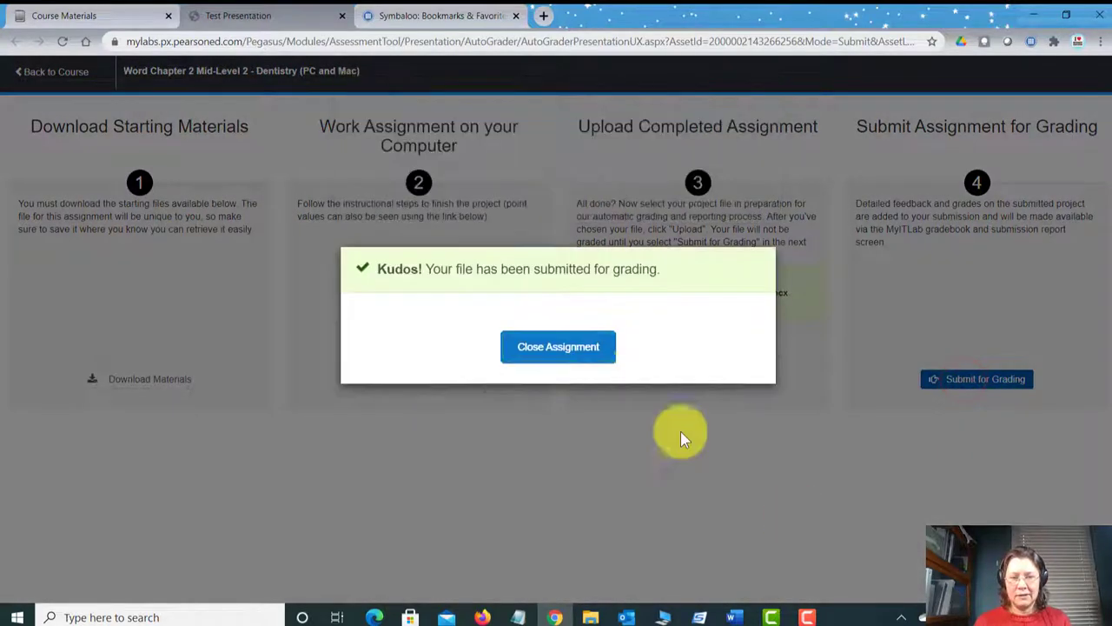
pyautogui.click(578, 347)
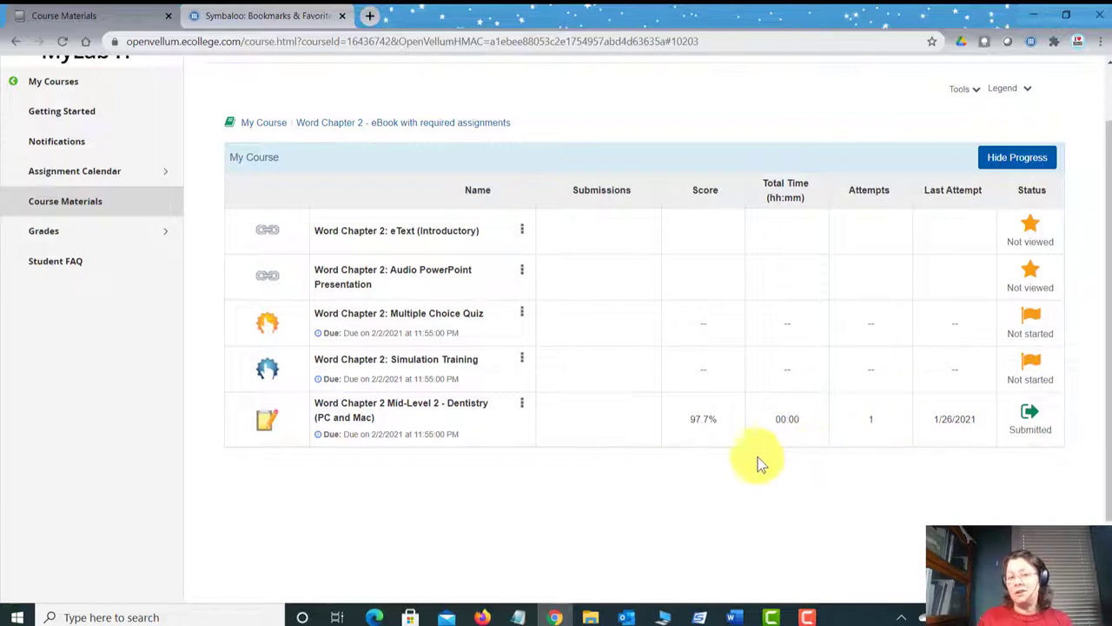
# Step: Check the Dentistry submissions, then change the Grader title's score from 97.7 to 100%
pyautogui.click(521, 404)
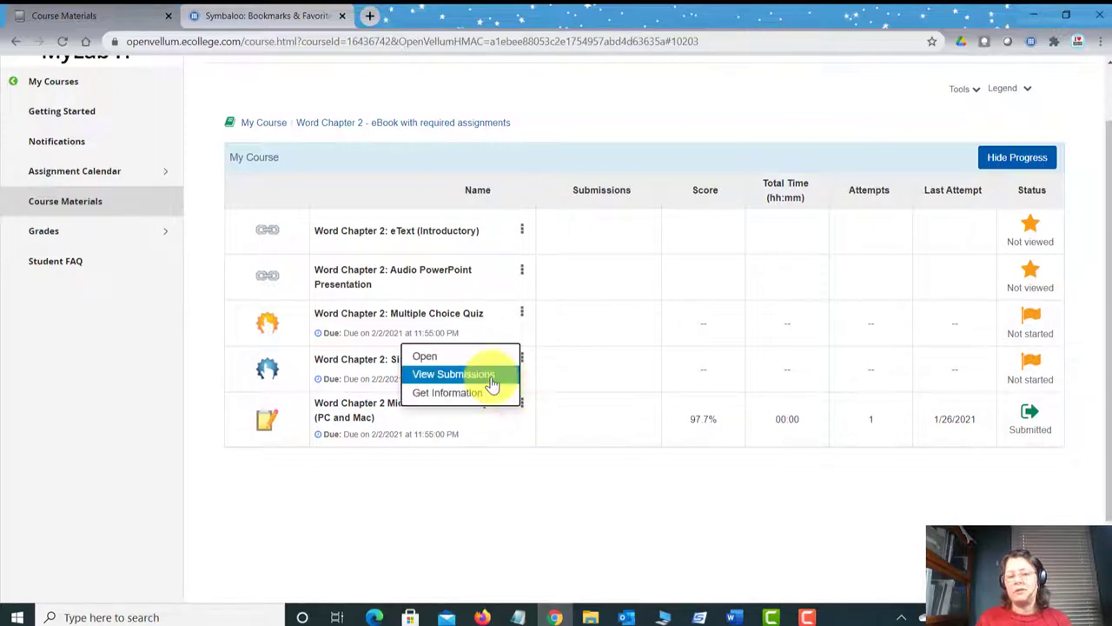
pyautogui.click(490, 376)
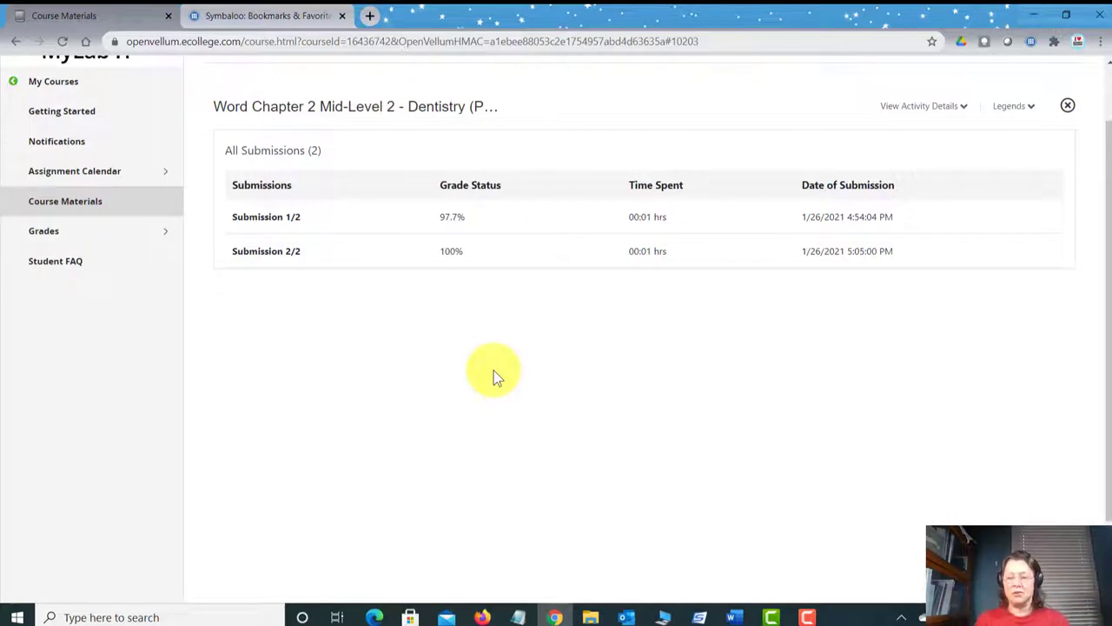
pyautogui.moveTo(734, 615)
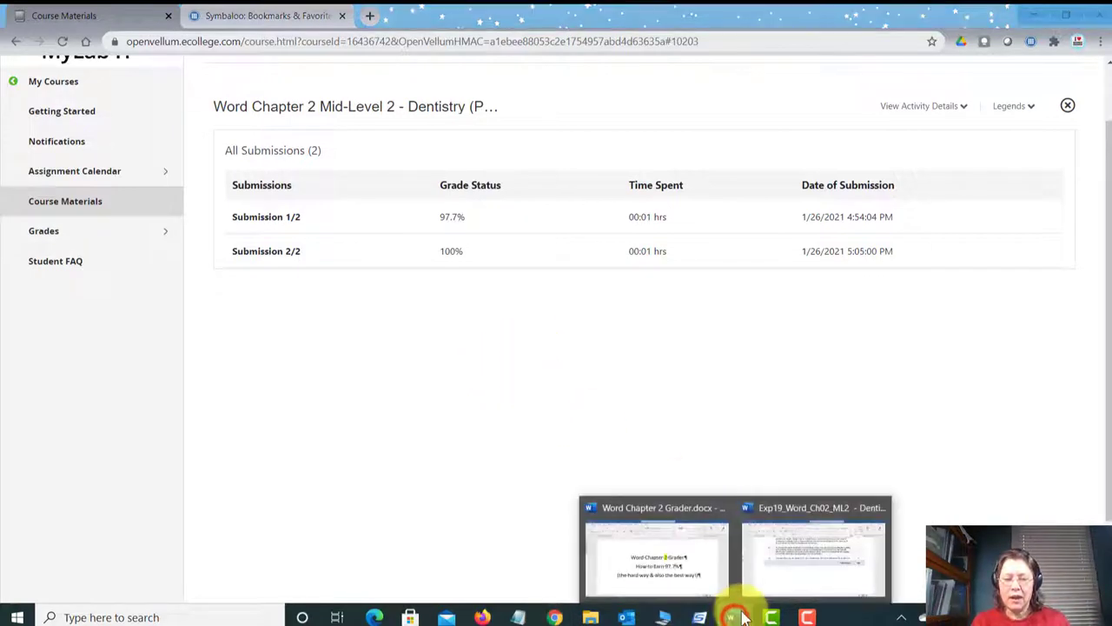
pyautogui.click(669, 560)
pyautogui.press('BackSpace')
pyautogui.press('BackSpace')
pyautogui.press('BackSpace')
pyautogui.press('BackSpace')
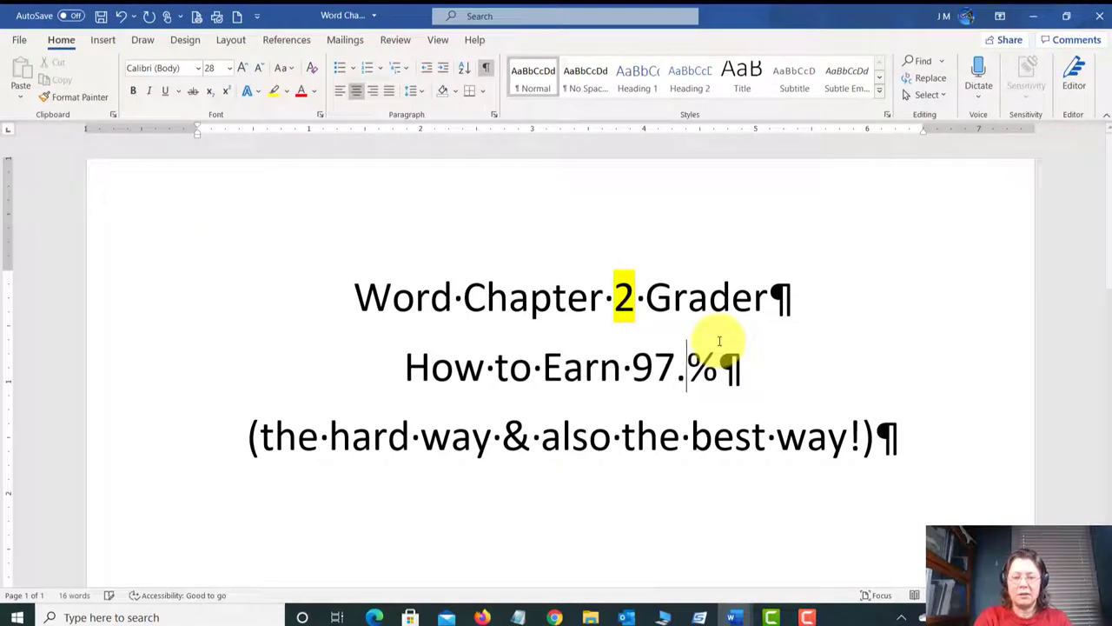
pyautogui.write('100')
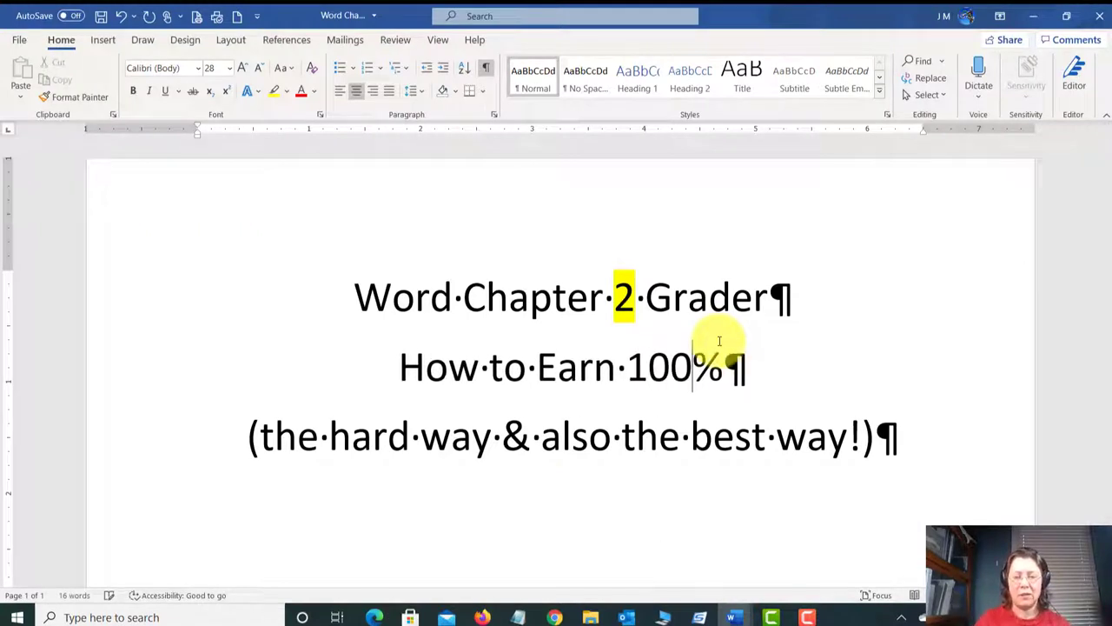